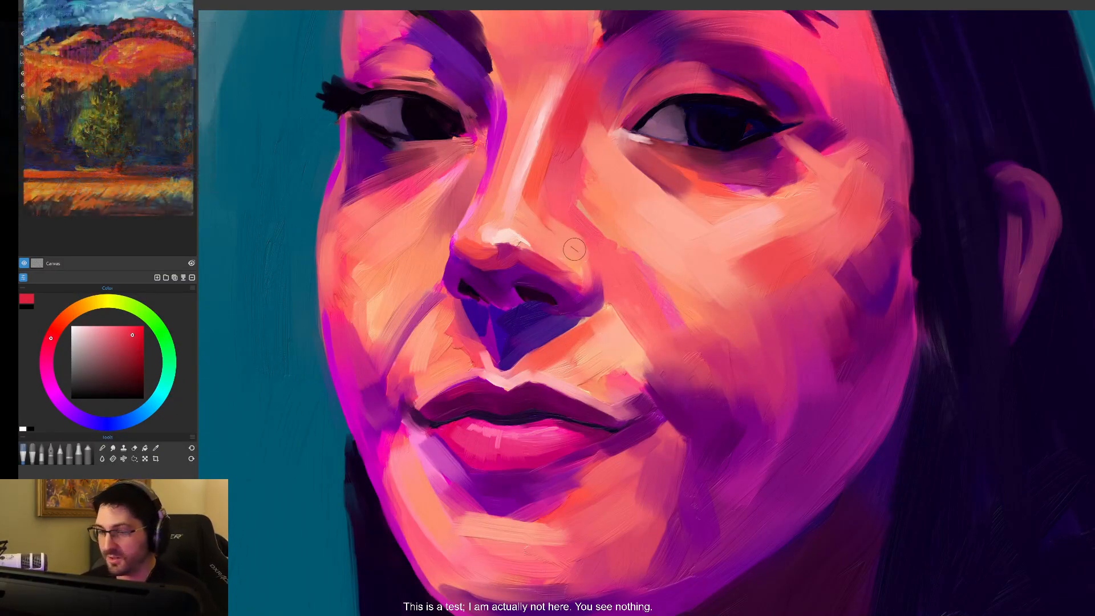
- Paint the side of the nose wing facing the broad cheek with a salmon skin tone sampled from the face
{"action": "scroll", "coordinate": [574, 252], "scroll_direction": "up", "scroll_amount": 1}
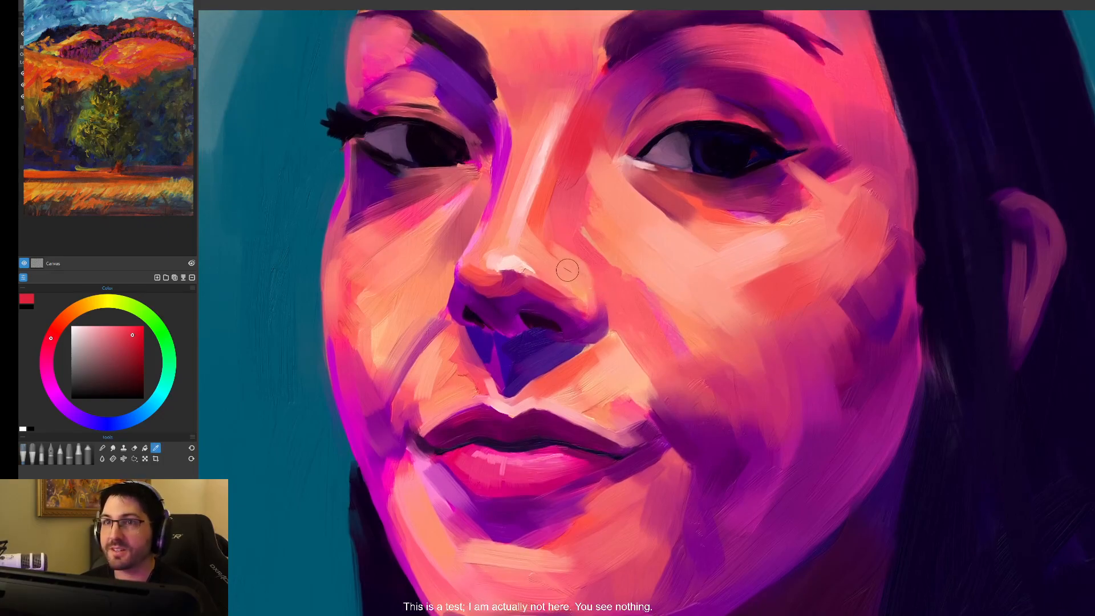
{"action": "left_click", "coordinate": [578, 278], "text": "alt"}
{"action": "left_click_drag", "start_coordinate": [555, 255], "coordinate": [591, 288]}
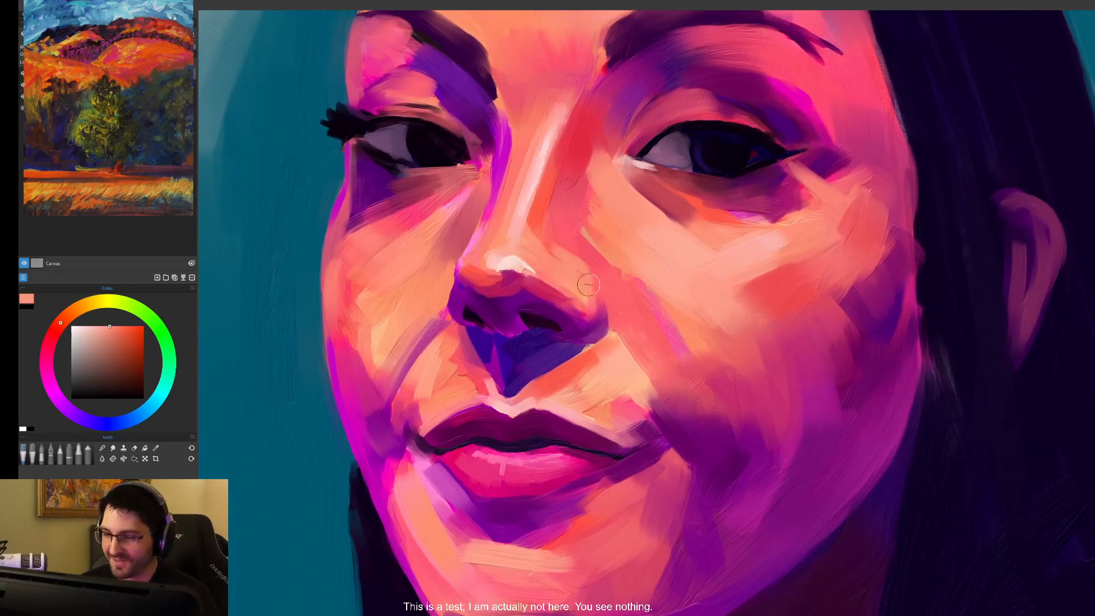
- Paint teal sampled from the background along the outer contour of the hair, over the top and down the ear side
{"action": "left_click_drag", "start_coordinate": [642, 393], "coordinate": [614, 363]}
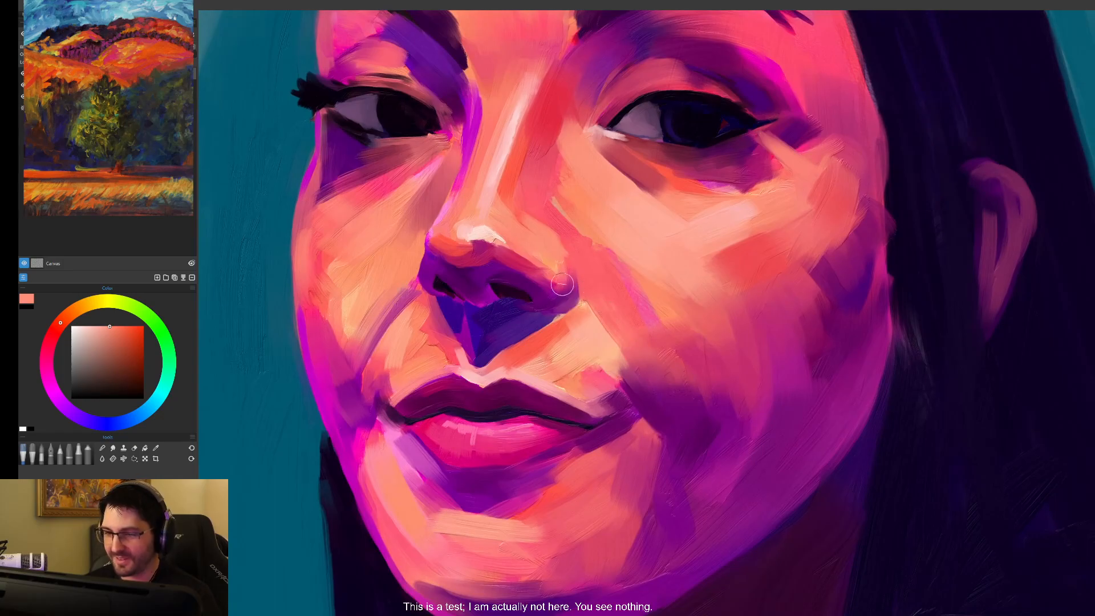
{"action": "scroll", "coordinate": [627, 422], "scroll_direction": "down", "scroll_amount": 3}
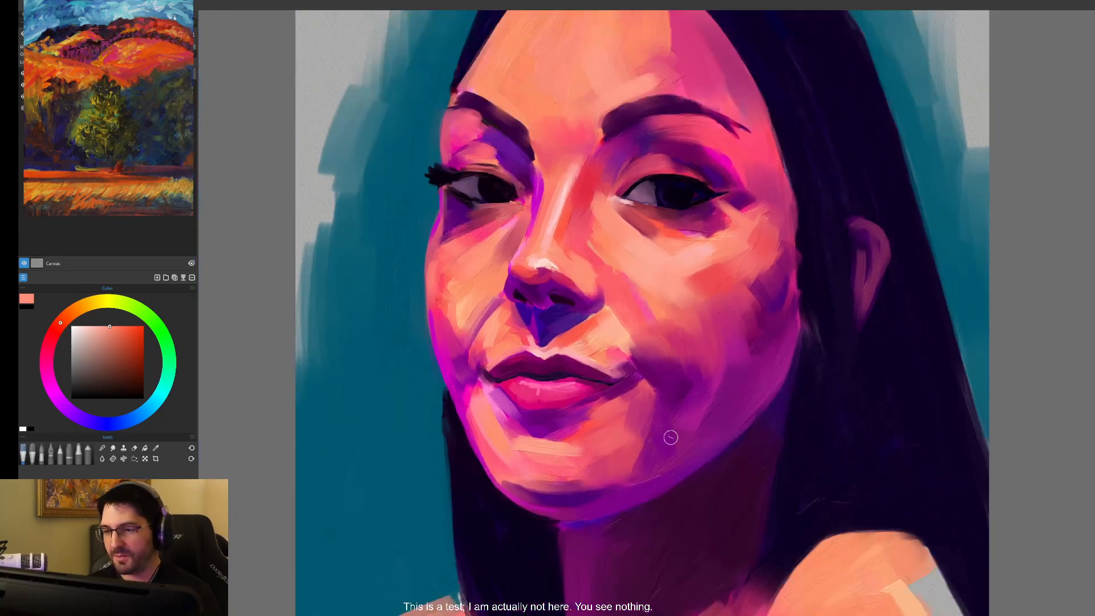
{"action": "scroll", "coordinate": [673, 433], "scroll_direction": "down", "scroll_amount": 3}
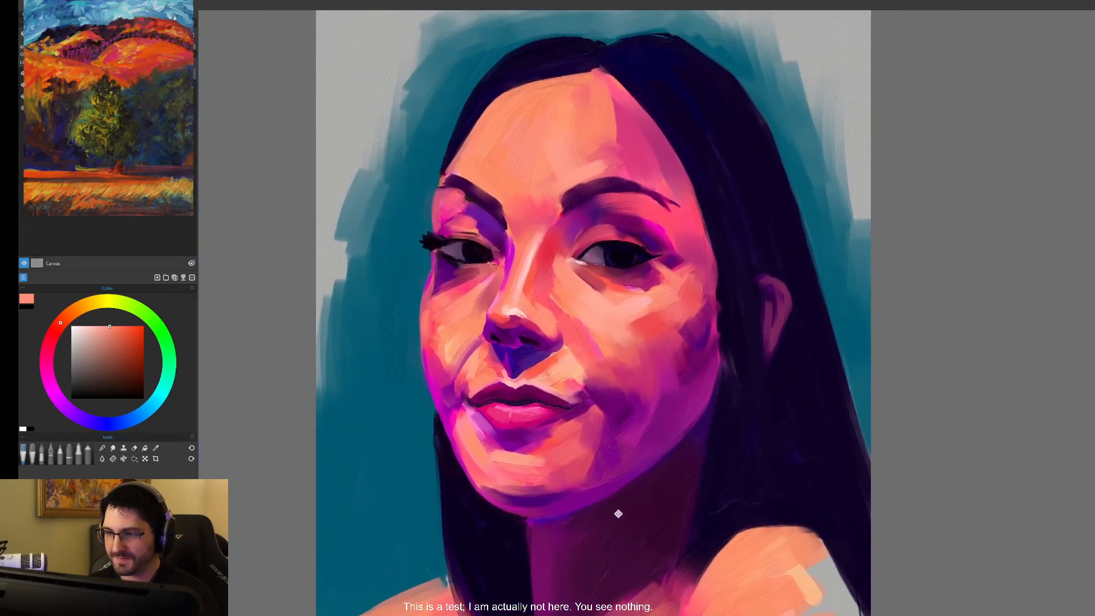
{"action": "left_click", "coordinate": [473, 94], "text": "alt"}
{"action": "mouse_move", "coordinate": [470, 96]}
{"action": "left_mouse_down"}
{"action": "mouse_move", "coordinate": [452, 109]}
{"action": "mouse_move", "coordinate": [517, 41]}
{"action": "mouse_move", "coordinate": [442, 131]}
{"action": "left_mouse_up"}
{"action": "mouse_move", "coordinate": [512, 42]}
{"action": "left_mouse_down"}
{"action": "mouse_move", "coordinate": [483, 56]}
{"action": "mouse_move", "coordinate": [587, 26]}
{"action": "mouse_move", "coordinate": [478, 65]}
{"action": "mouse_move", "coordinate": [564, 42]}
{"action": "mouse_move", "coordinate": [557, 36]}
{"action": "mouse_move", "coordinate": [543, 42]}
{"action": "mouse_move", "coordinate": [601, 40]}
{"action": "mouse_move", "coordinate": [548, 37]}
{"action": "mouse_move", "coordinate": [626, 37]}
{"action": "mouse_move", "coordinate": [695, 16]}
{"action": "left_mouse_up"}
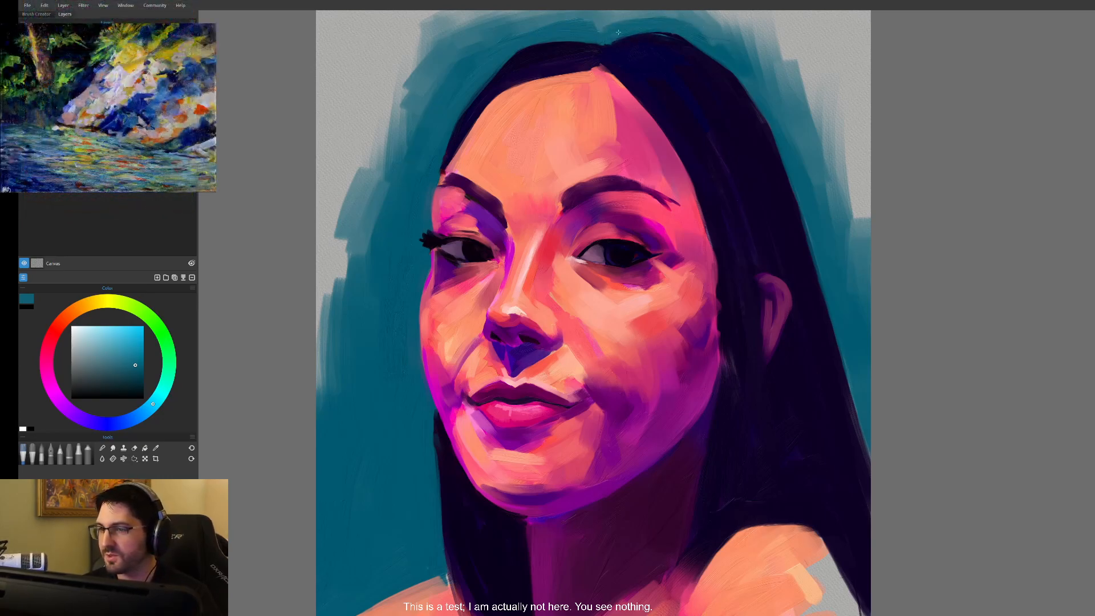
{"action": "mouse_move", "coordinate": [618, 33]}
{"action": "left_mouse_down"}
{"action": "mouse_move", "coordinate": [716, 46]}
{"action": "mouse_move", "coordinate": [724, 69]}
{"action": "mouse_move", "coordinate": [694, 49]}
{"action": "mouse_move", "coordinate": [721, 60]}
{"action": "mouse_move", "coordinate": [772, 118]}
{"action": "mouse_move", "coordinate": [814, 138]}
{"action": "mouse_move", "coordinate": [795, 190]}
{"action": "left_mouse_up"}
{"action": "left_click_drag", "start_coordinate": [753, 98], "coordinate": [797, 200]}
{"action": "left_click_drag", "start_coordinate": [762, 117], "coordinate": [814, 239]}
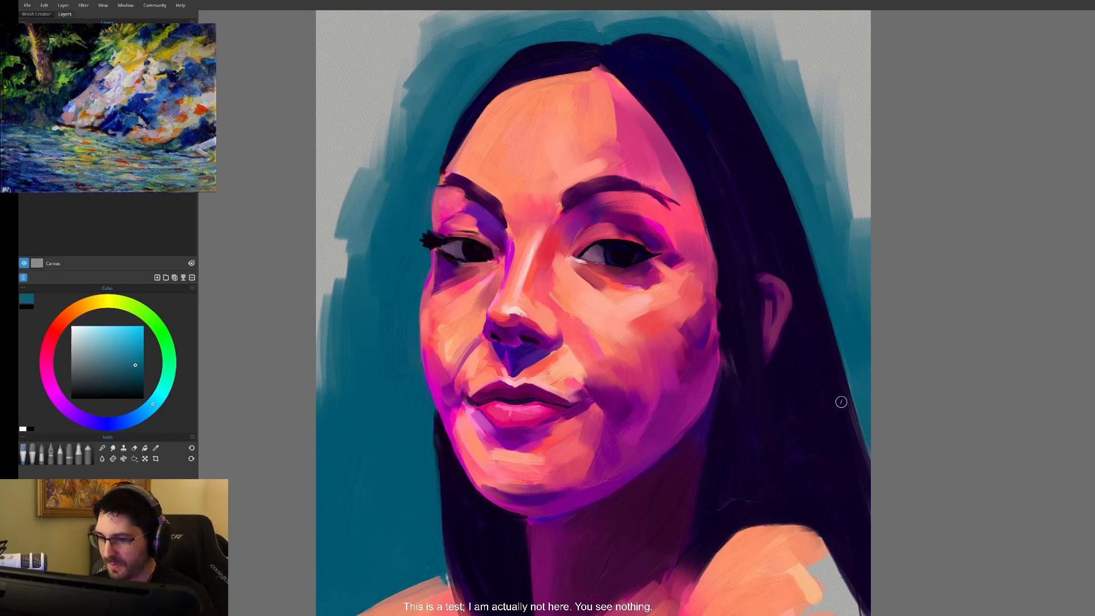
- Paint a dark purple crease line along the upper eyelid of the eye with the blue-tinted iris, using colour sampled from its shadow
{"action": "key", "text": "ctrl+plus"}
{"action": "key", "text": "ctrl+plus"}
{"action": "key", "text": "ctrl+plus"}
{"action": "key", "text": "ctrl+plus"}
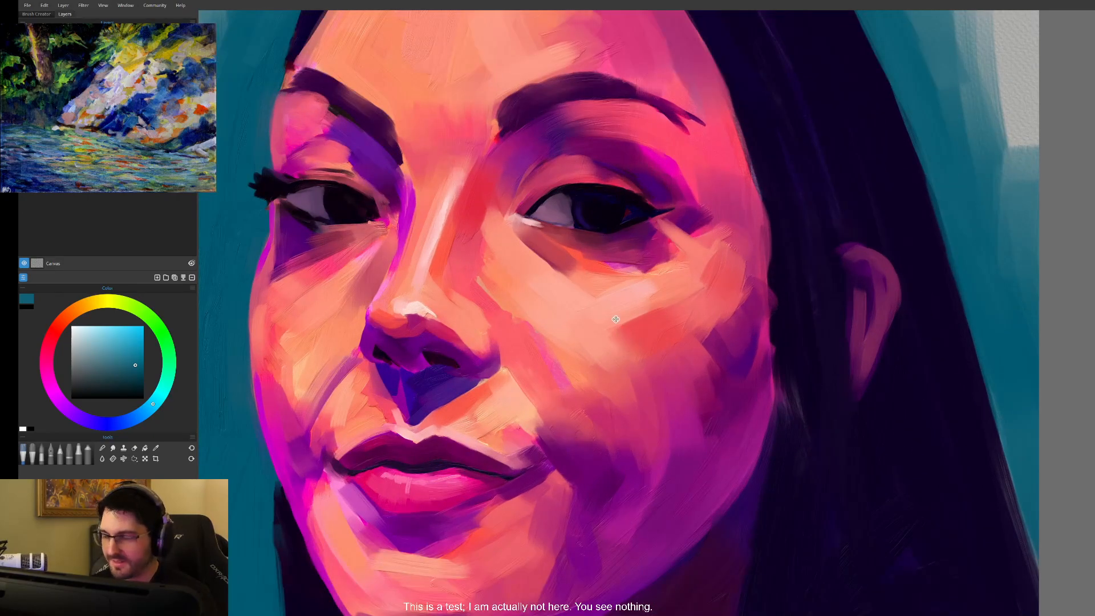
{"action": "left_click_drag", "start_coordinate": [614, 318], "coordinate": [662, 363]}
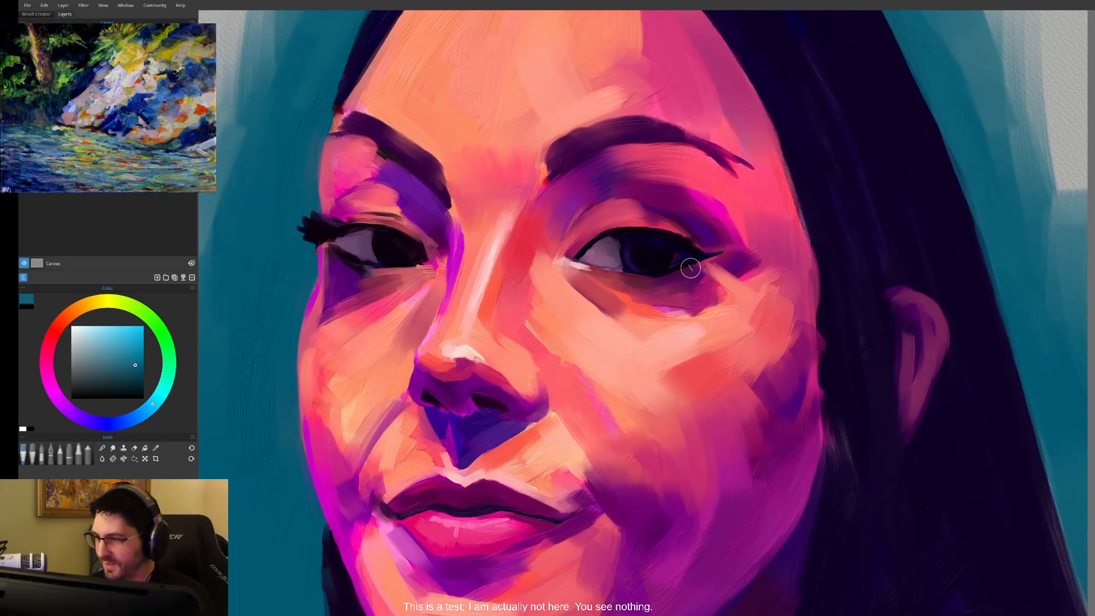
{"action": "key", "text": "alt"}
{"action": "left_click", "coordinate": [586, 240], "text": "alt"}
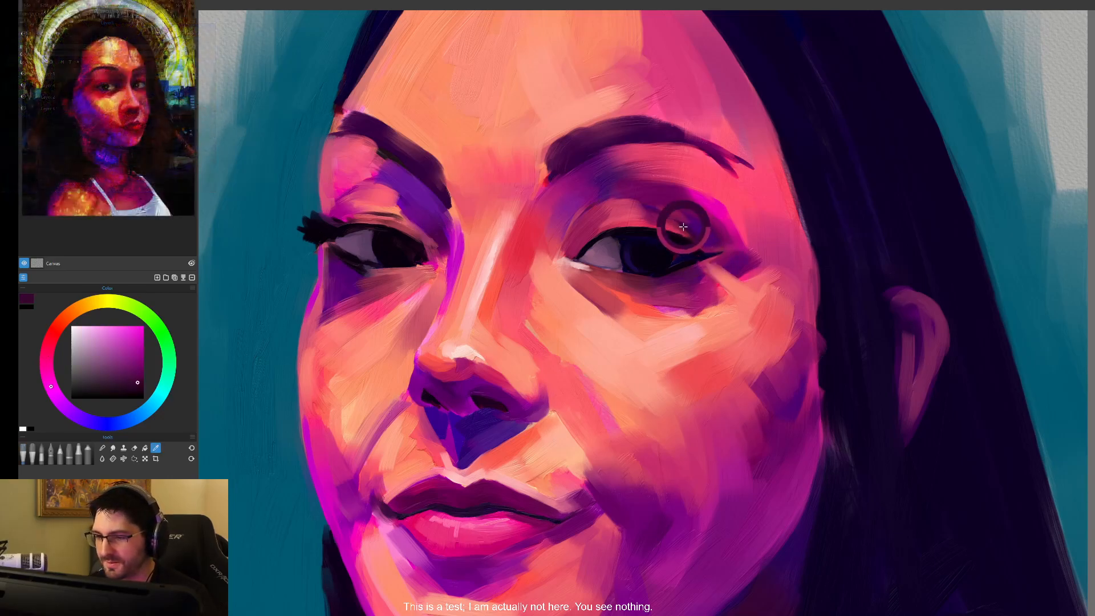
{"action": "left_click", "coordinate": [705, 231], "text": "alt"}
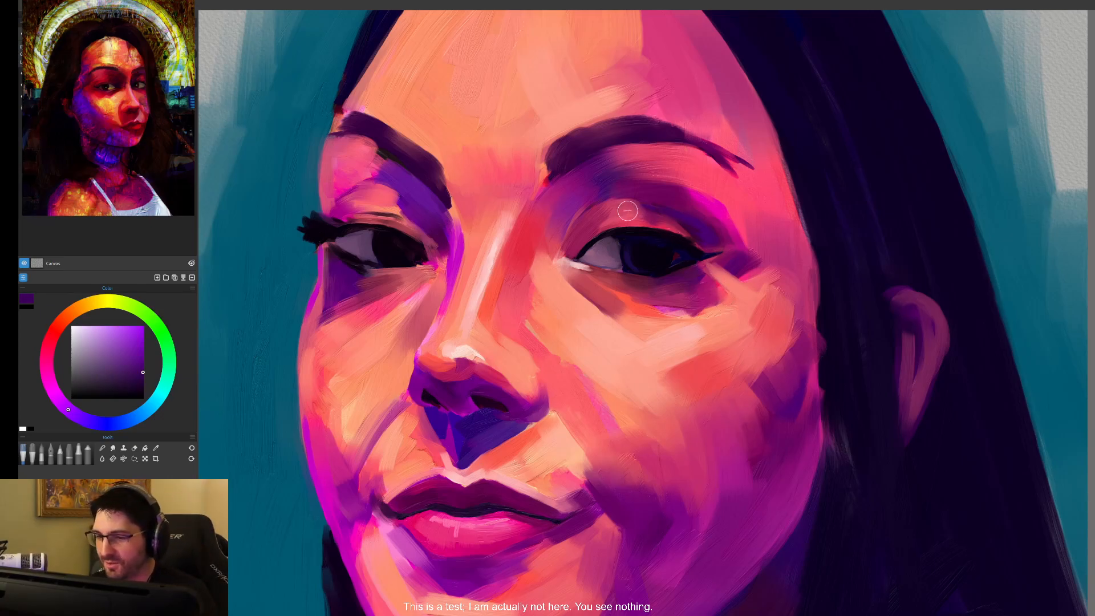
{"action": "mouse_move", "coordinate": [581, 223]}
{"action": "left_mouse_down"}
{"action": "mouse_move", "coordinate": [625, 205]}
{"action": "mouse_move", "coordinate": [597, 217]}
{"action": "mouse_move", "coordinate": [673, 220]}
{"action": "mouse_move", "coordinate": [614, 214]}
{"action": "mouse_move", "coordinate": [695, 247]}
{"action": "mouse_move", "coordinate": [649, 213]}
{"action": "left_mouse_up"}
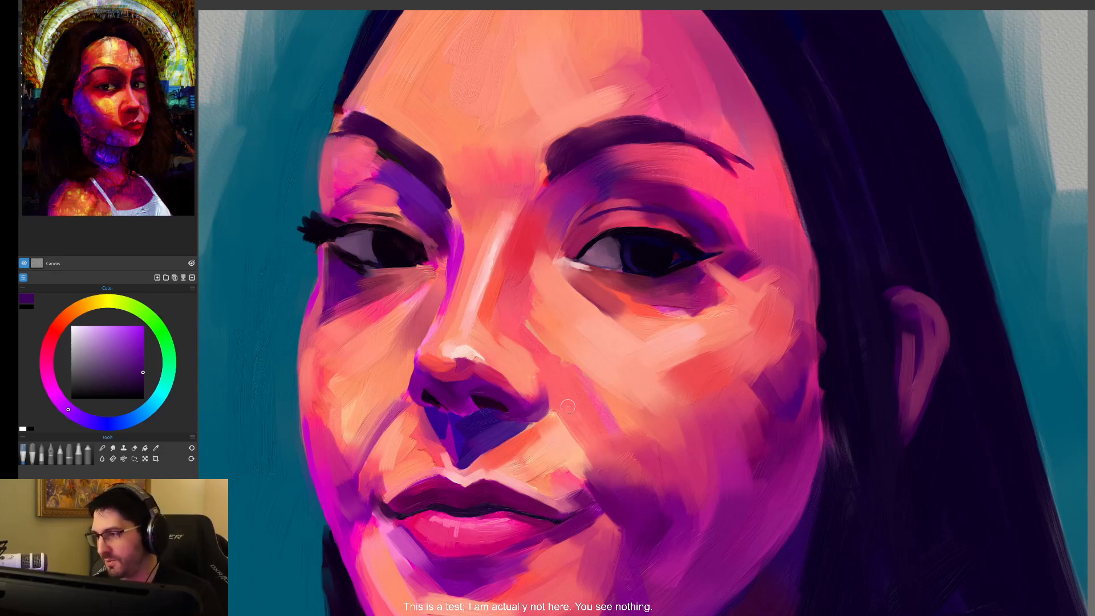
{"action": "left_click_drag", "start_coordinate": [575, 232], "coordinate": [600, 214]}
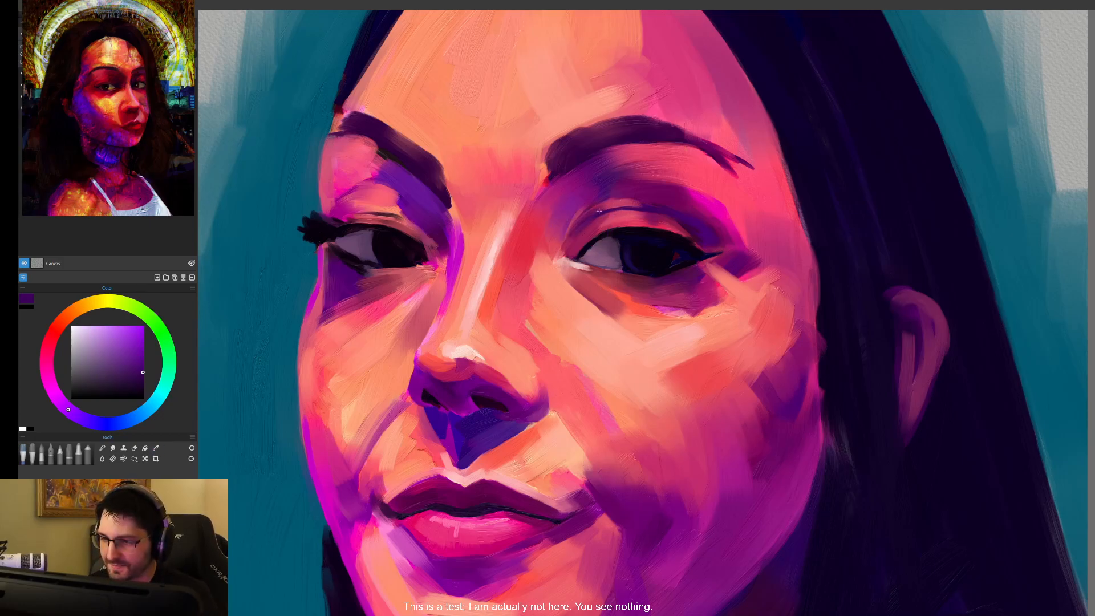
- Refine that upper eyelid with sampled magenta and coral pink, and brush plum shadow from below the brow to the outer corner
{"action": "left_click", "coordinate": [606, 212], "text": "alt"}
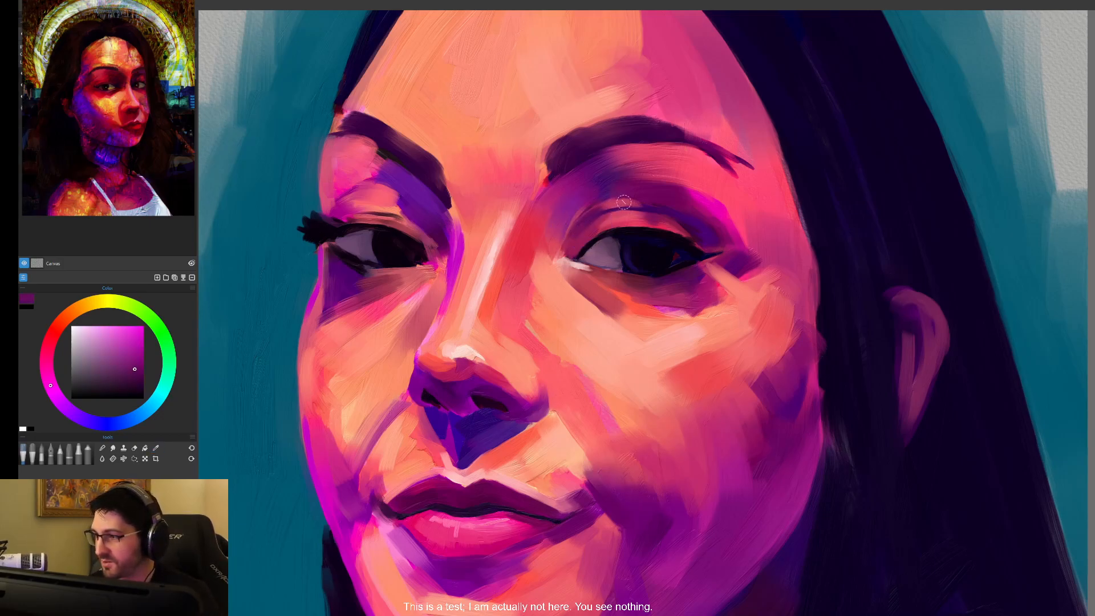
{"action": "left_click", "coordinate": [580, 210], "text": "alt"}
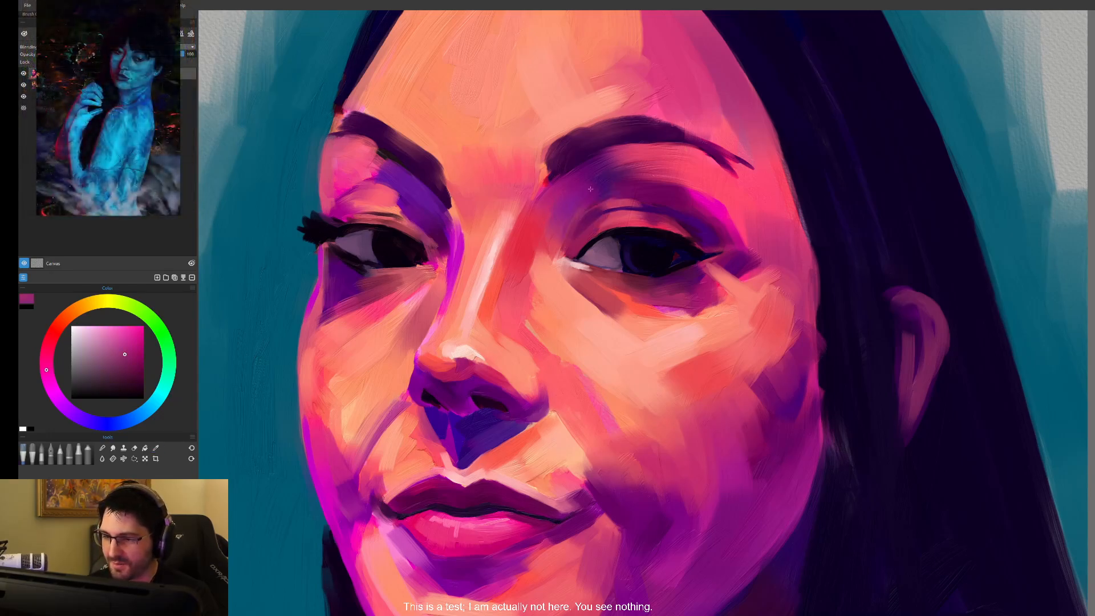
{"action": "left_click", "coordinate": [638, 221], "text": "alt"}
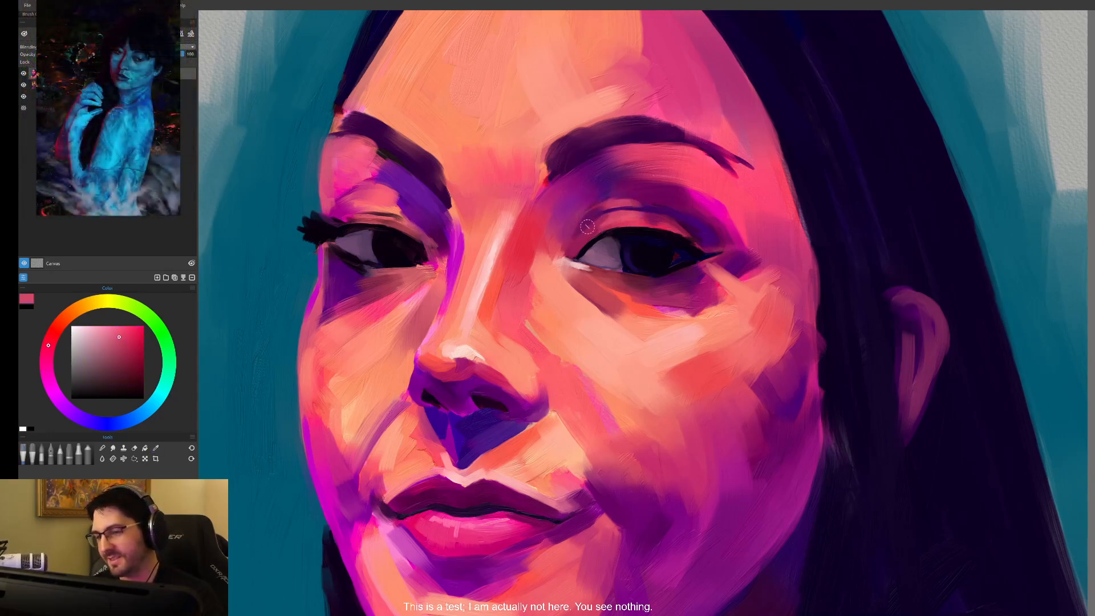
{"action": "left_click", "coordinate": [116, 331]}
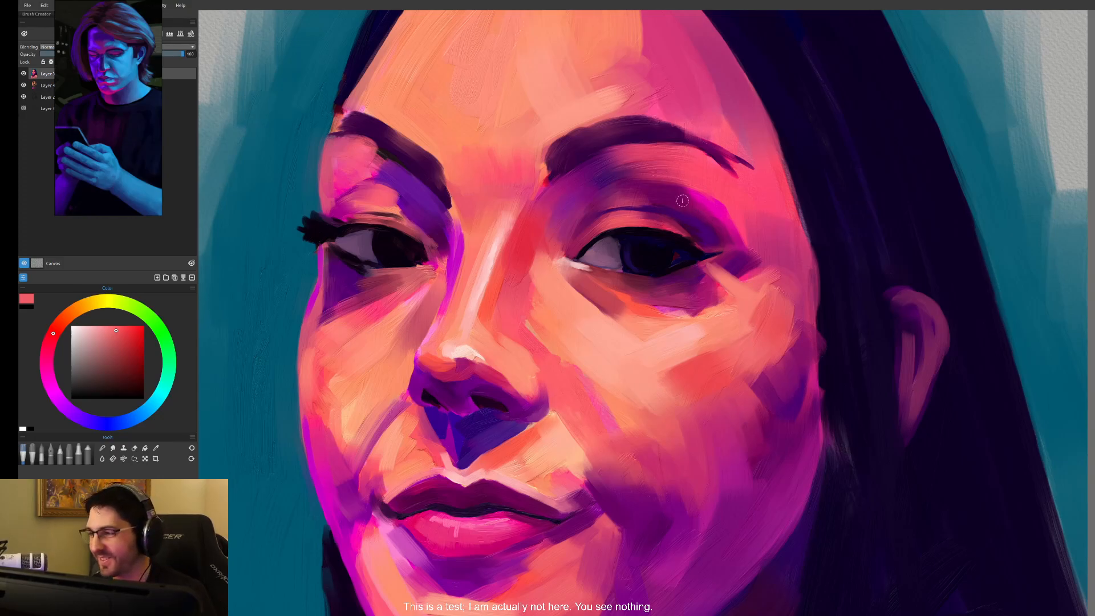
{"action": "left_click", "coordinate": [624, 166], "text": "alt"}
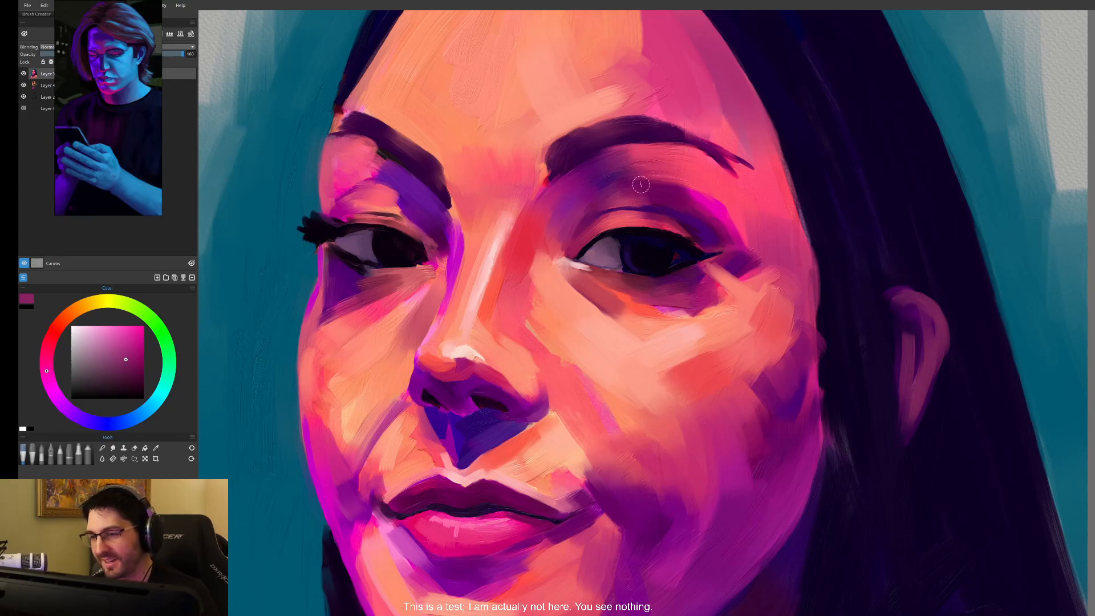
{"action": "left_click_drag", "start_coordinate": [638, 165], "coordinate": [725, 206]}
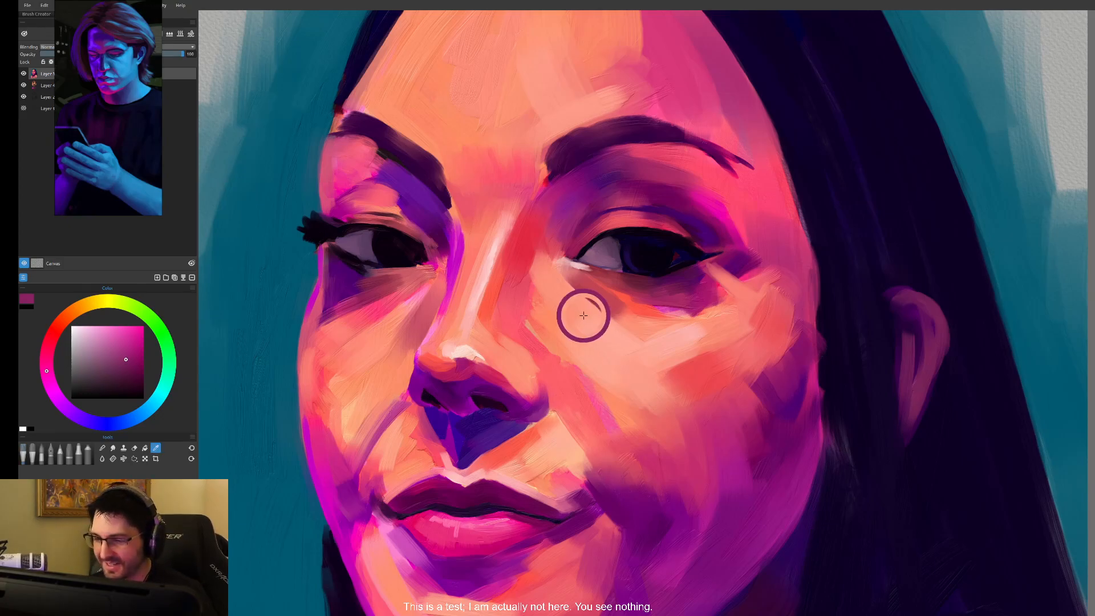
- Blend the shadow under the same eye into the cheek using sampled coral reds and a pale pink
{"action": "left_click", "coordinate": [534, 289], "text": "alt"}
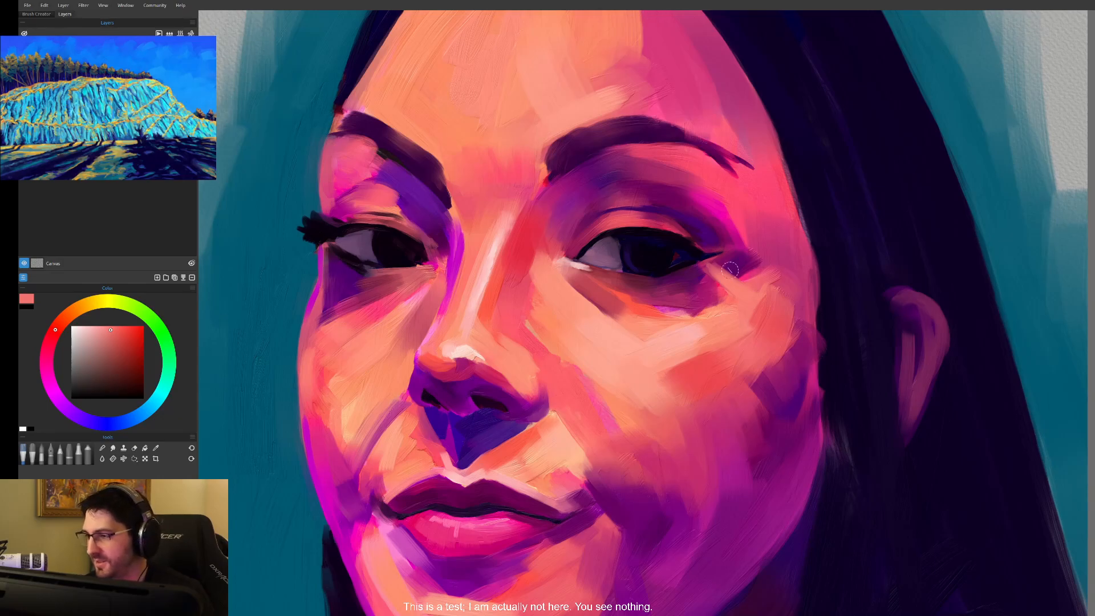
{"action": "left_click", "coordinate": [655, 311], "text": "alt"}
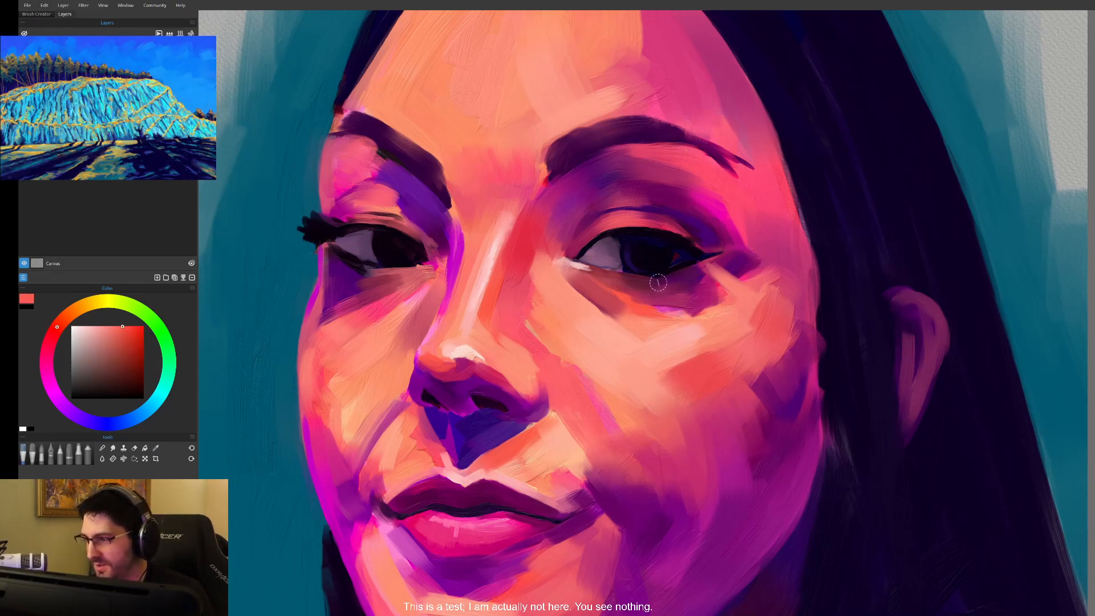
{"action": "left_click", "coordinate": [631, 291], "text": "alt"}
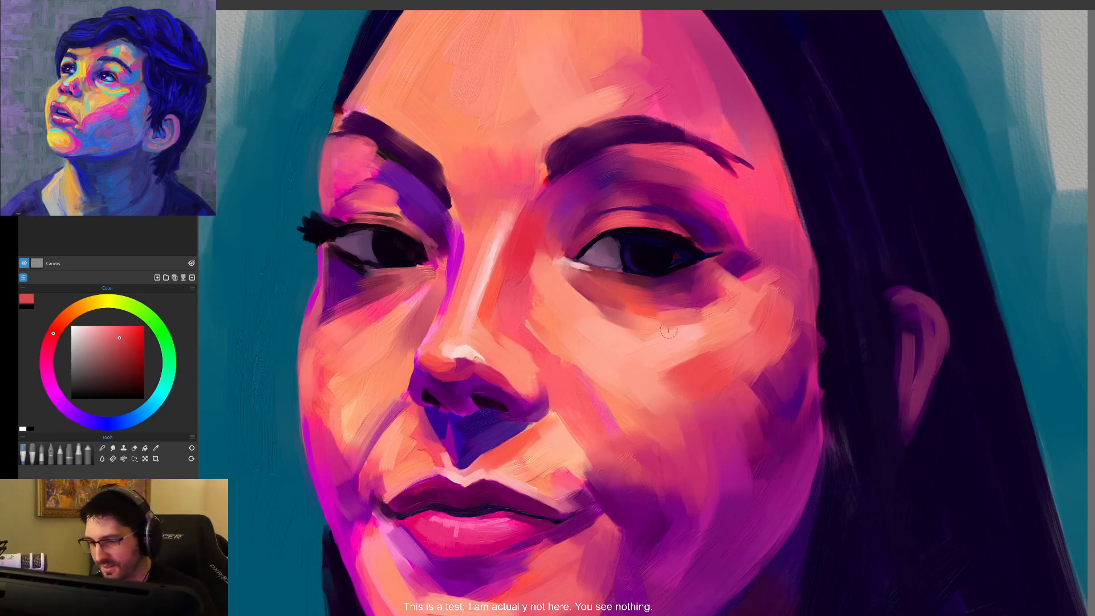
{"action": "left_click", "coordinate": [684, 341], "text": "alt"}
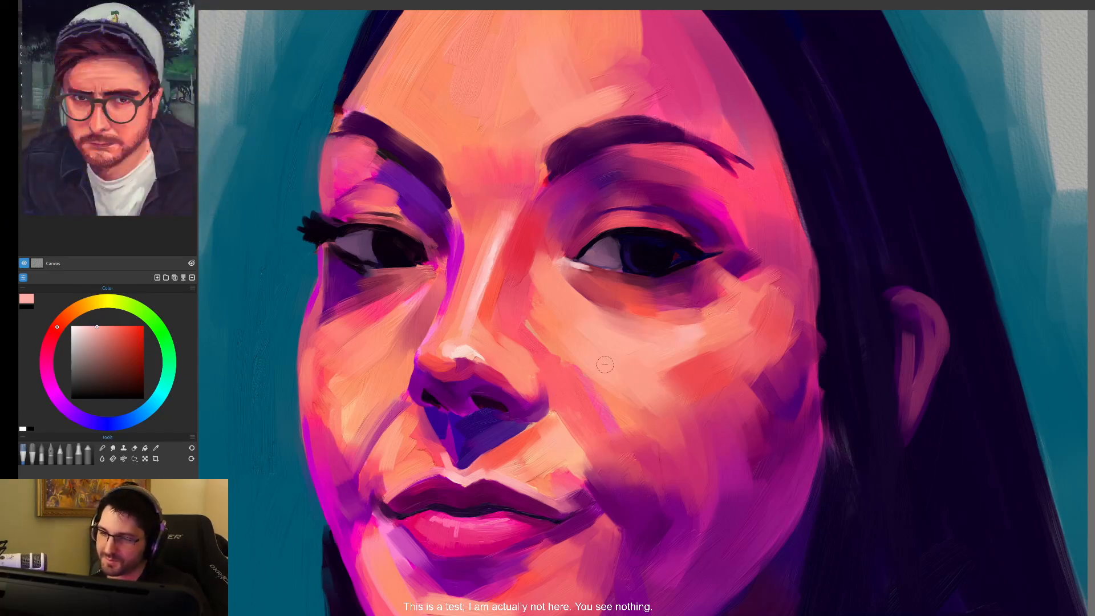
- Brighten the upper eyelid with light coral and narrow the pale highlight along the nose bridge with the same colour
{"action": "left_click", "coordinate": [623, 220], "text": "alt"}
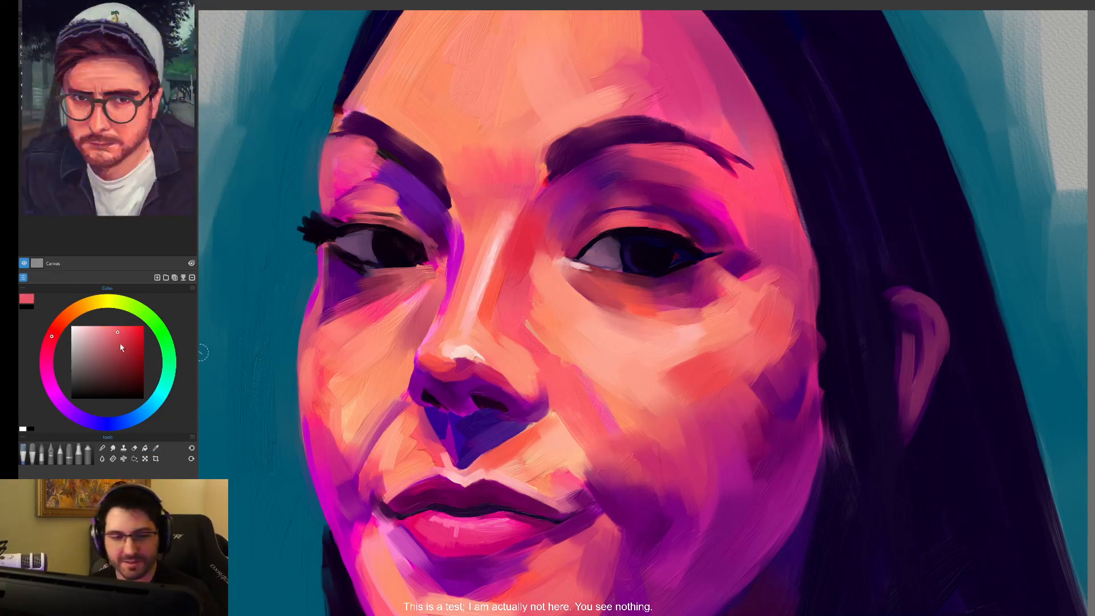
{"action": "left_click", "coordinate": [111, 329]}
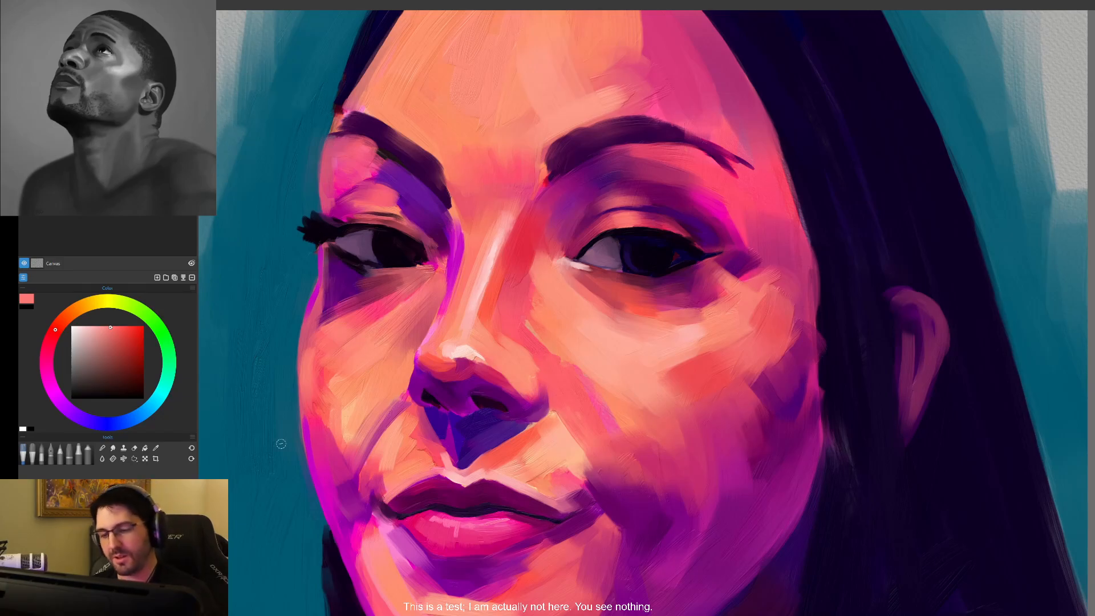
{"action": "left_click_drag", "start_coordinate": [501, 223], "coordinate": [472, 305]}
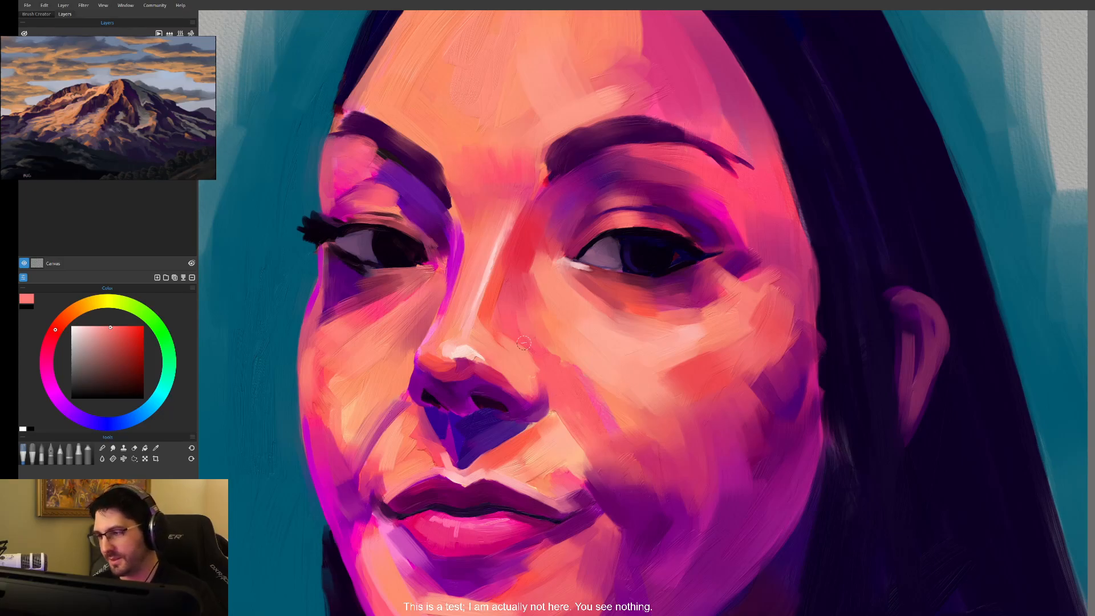
- Blend the cheek from beside the nose up to the under-eye area with coral, sampled peach and pink-red strokes
{"action": "left_click_drag", "start_coordinate": [551, 352], "coordinate": [577, 383]}
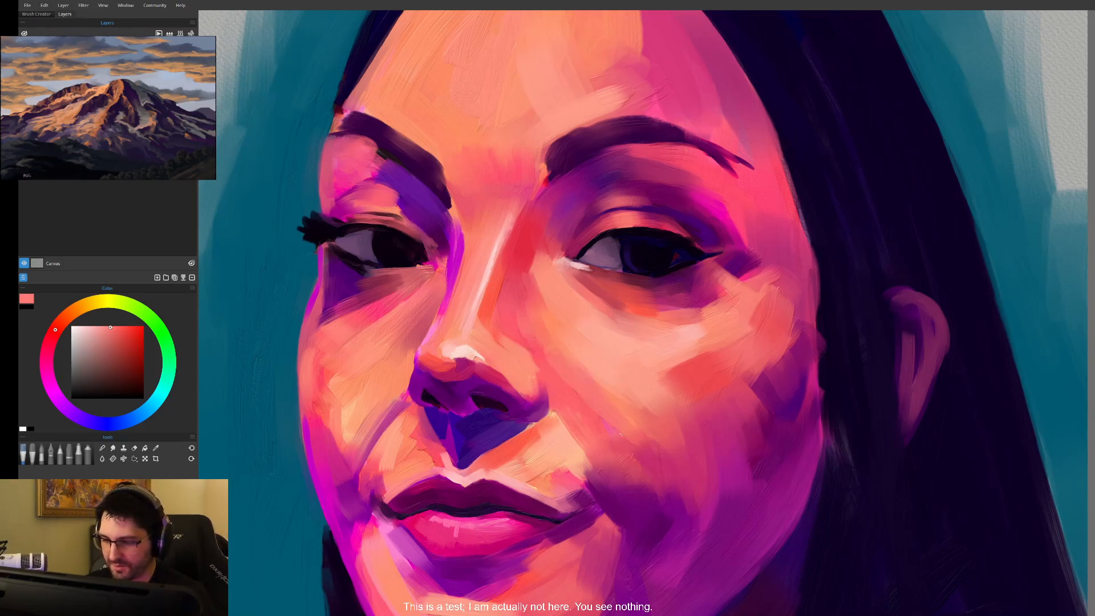
{"action": "left_click", "coordinate": [595, 384], "text": "alt"}
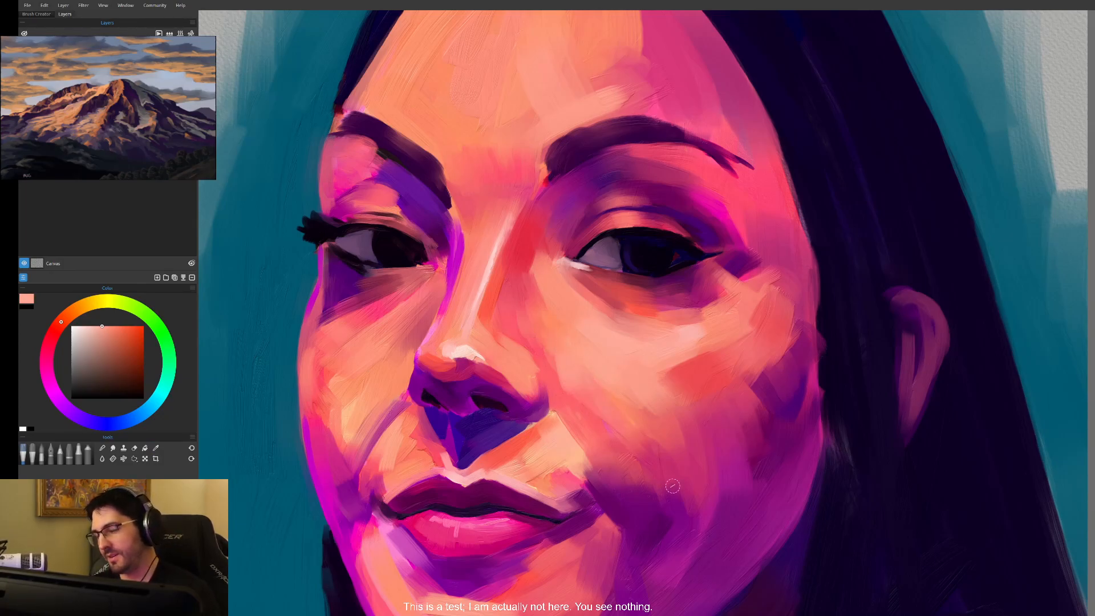
{"action": "left_click", "coordinate": [472, 387], "text": "alt"}
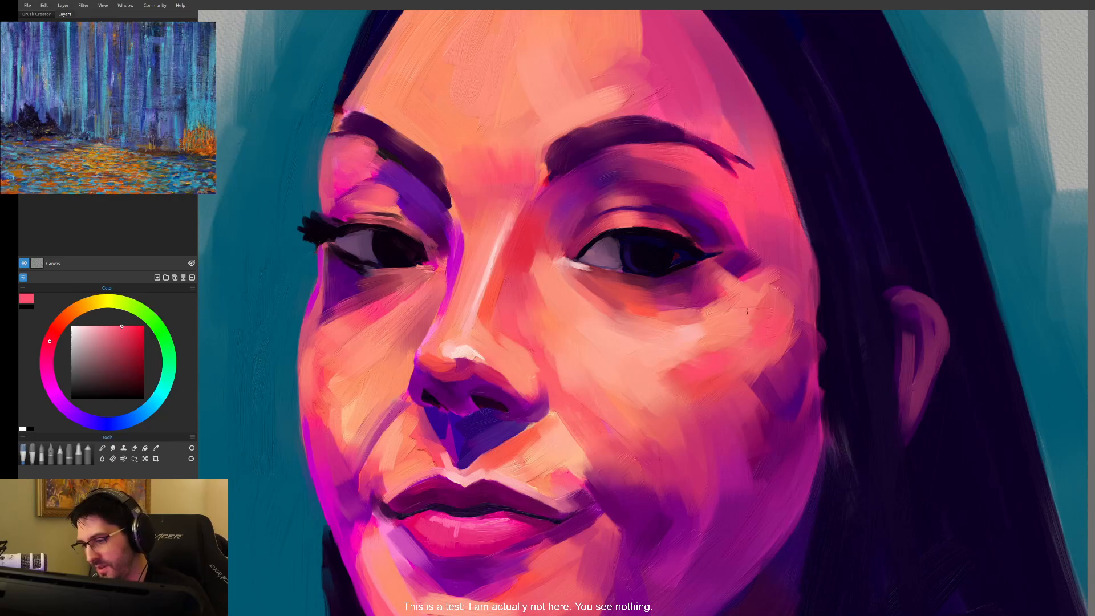
{"action": "scroll", "coordinate": [735, 399], "scroll_direction": "down", "scroll_amount": 2}
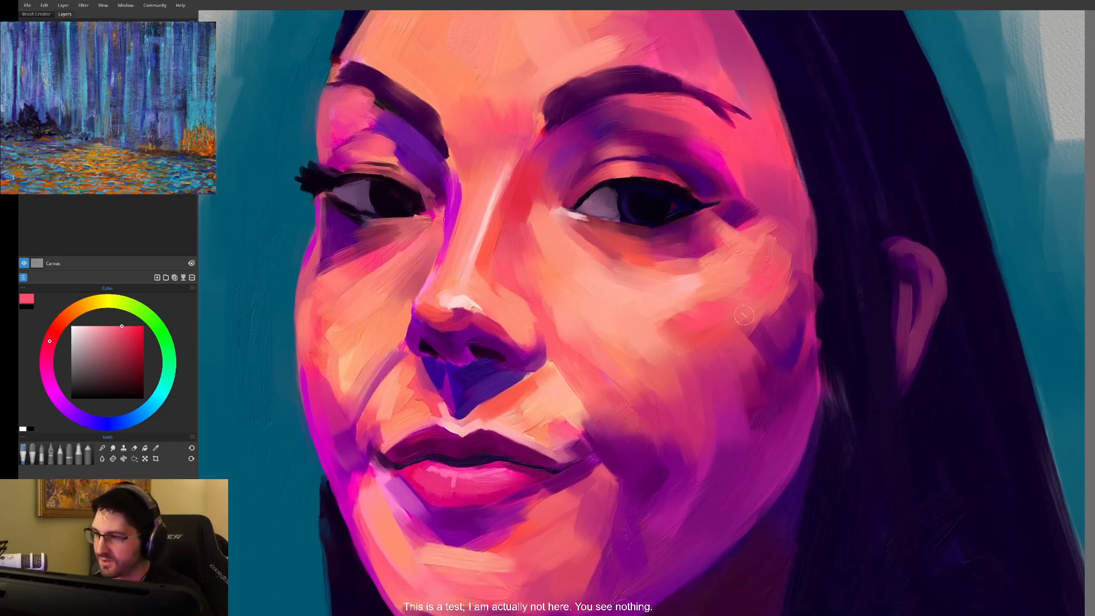
{"action": "mouse_move", "coordinate": [652, 246]}
{"action": "left_mouse_down"}
{"action": "mouse_move", "coordinate": [707, 259]}
{"action": "mouse_move", "coordinate": [687, 259]}
{"action": "left_mouse_up"}
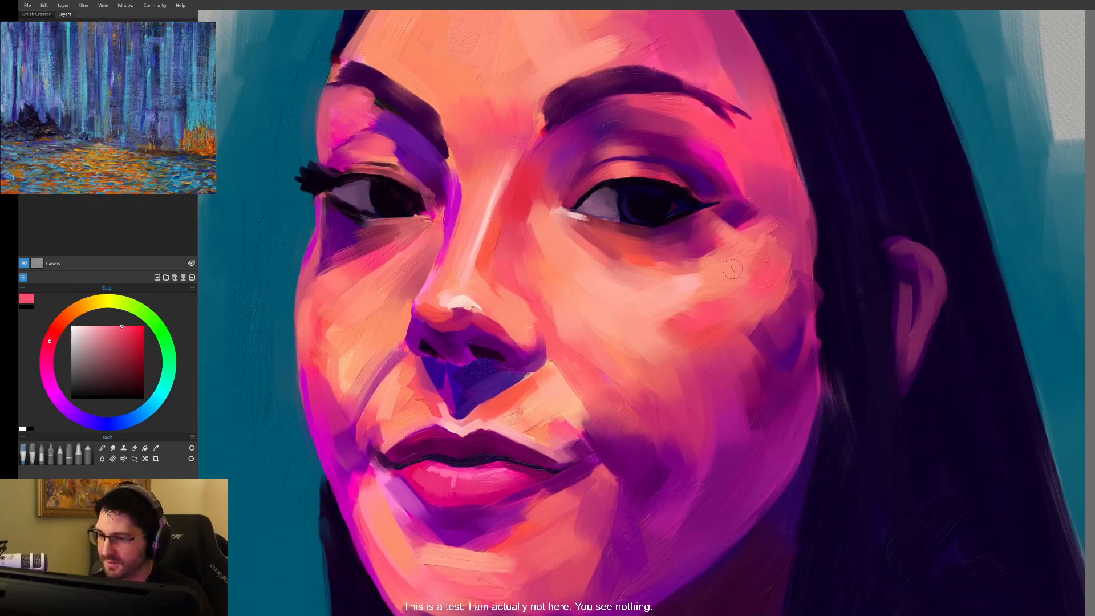
- Brush pink-red along the side of the nose and rework the shadow beneath the nostrils with sampled violet and dark purple
{"action": "left_click_drag", "start_coordinate": [671, 421], "coordinate": [681, 365]}
{"action": "left_click_drag", "start_coordinate": [483, 227], "coordinate": [529, 270]}
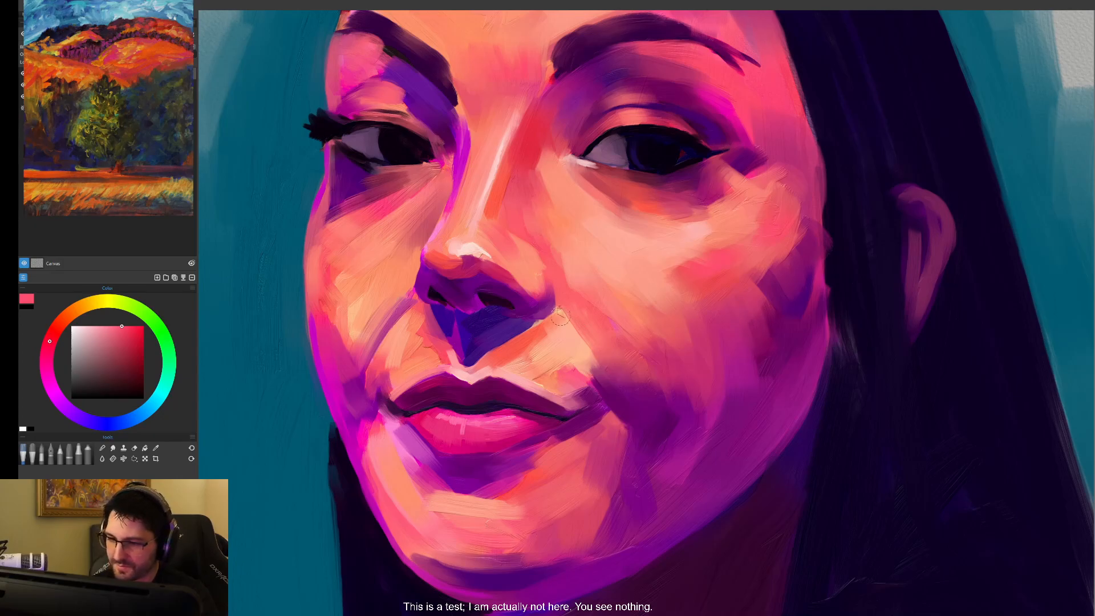
{"action": "left_click", "coordinate": [513, 317], "text": "alt"}
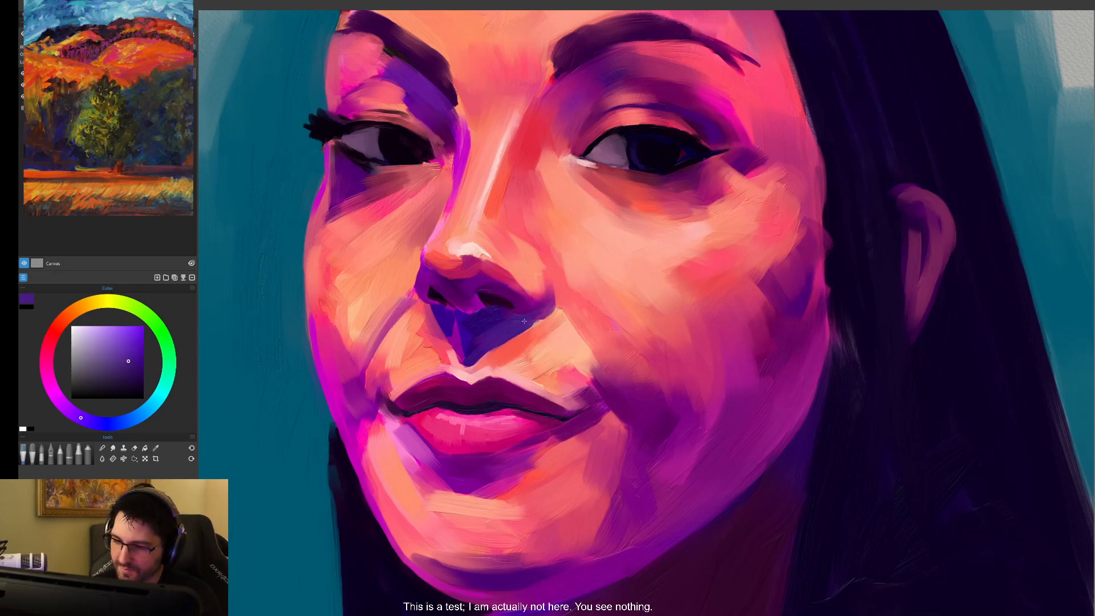
{"action": "left_click", "coordinate": [493, 333], "text": "alt"}
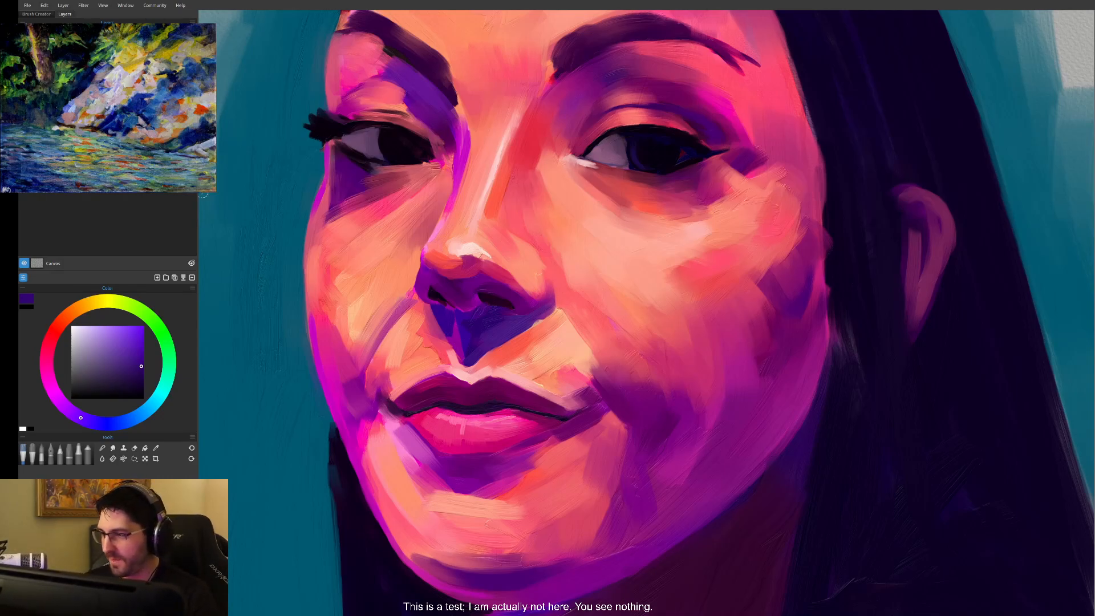
- Paint the cheek shadow beside the corner of the mouth with a sampled dark magenta
{"action": "key", "text": "alt"}
{"action": "left_click", "coordinate": [647, 388], "text": "alt"}
{"action": "left_click_drag", "start_coordinate": [603, 369], "coordinate": [642, 420]}
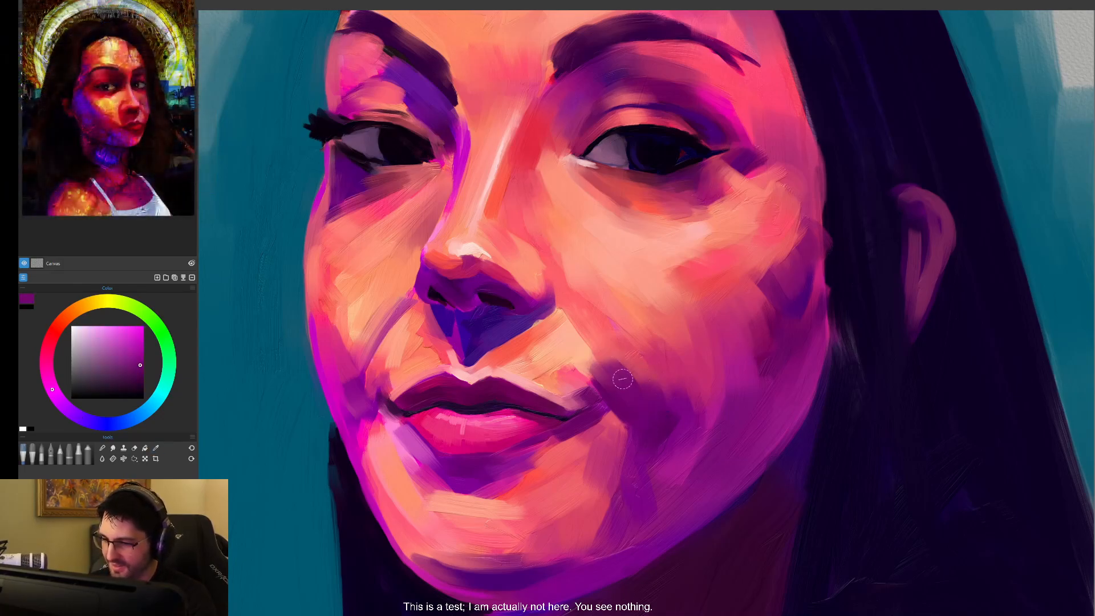
- Extend the cheek shadow below the mouth corner towards the jaw with a sampled dark purple
{"action": "key", "text": "alt"}
{"action": "left_click", "coordinate": [659, 439], "text": "alt"}
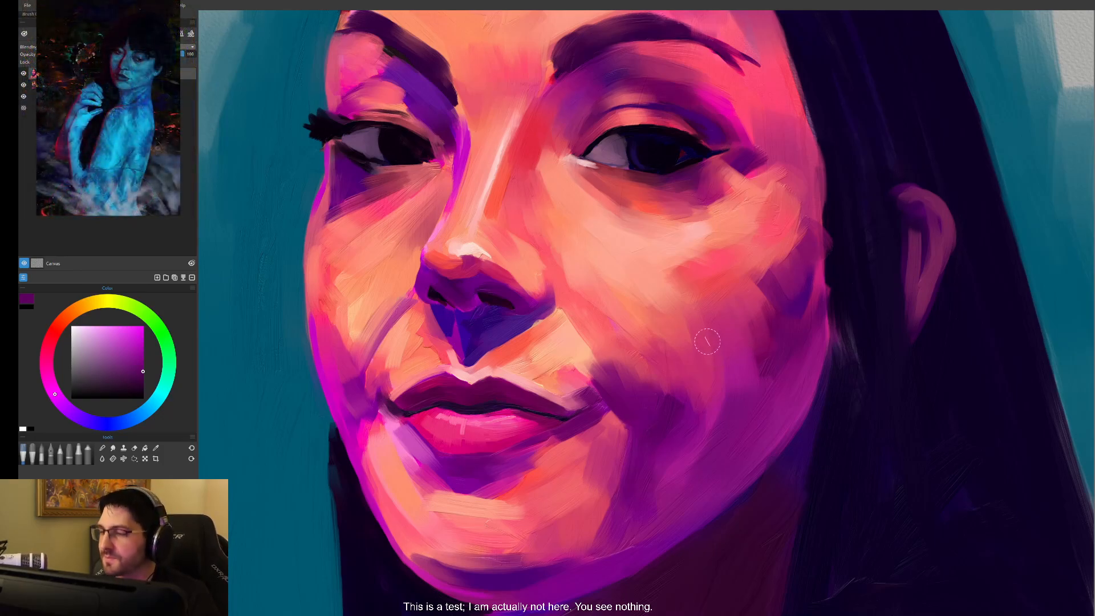
- Deepen the shadow beneath the lower lip with violet sampled from the shadow under the nose
{"action": "left_click", "coordinate": [482, 334], "text": "alt"}
{"action": "key", "text": "ctrl+minus"}
{"action": "key", "text": "ctrl+minus"}
{"action": "key", "text": "ctrl+minus"}
{"action": "key", "text": "ctrl+minus"}
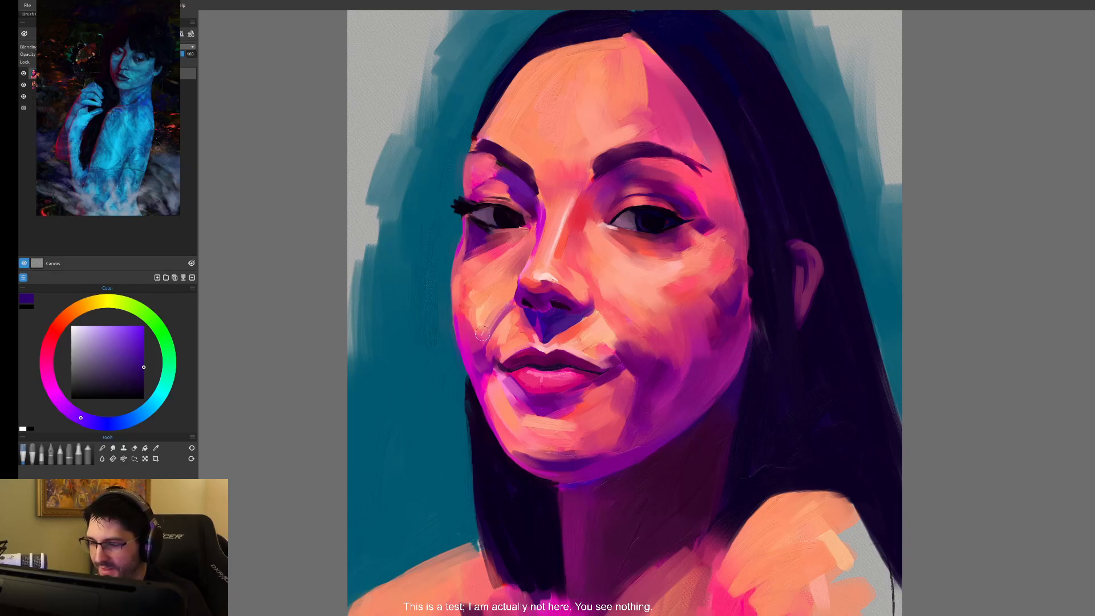
{"action": "left_click", "coordinate": [540, 385], "text": "alt"}
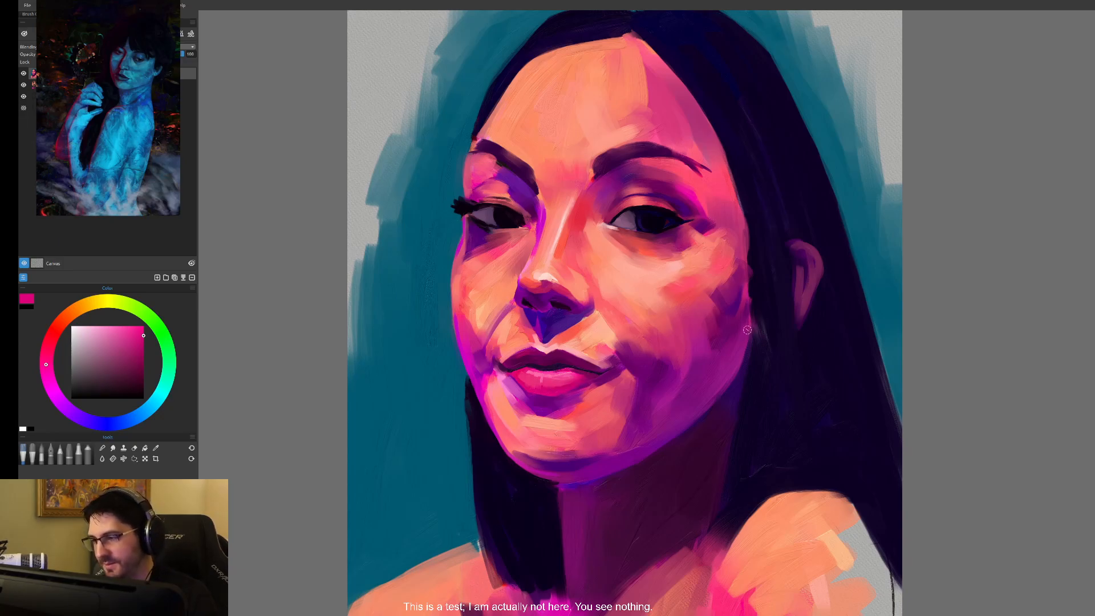
{"action": "left_click", "coordinate": [550, 398], "text": "alt"}
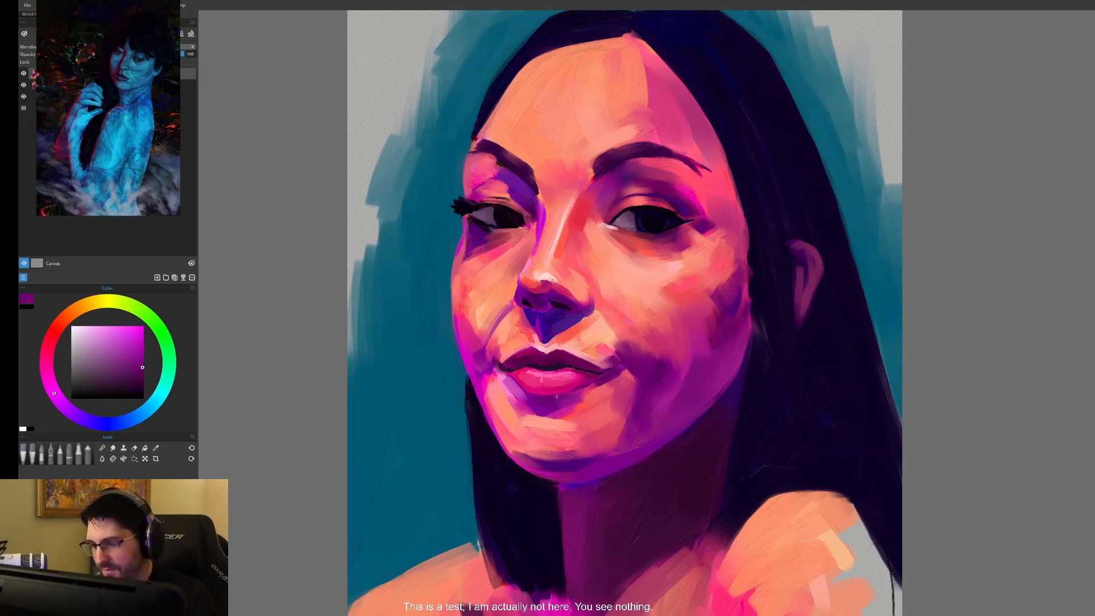
{"action": "left_click", "coordinate": [550, 328], "text": "alt"}
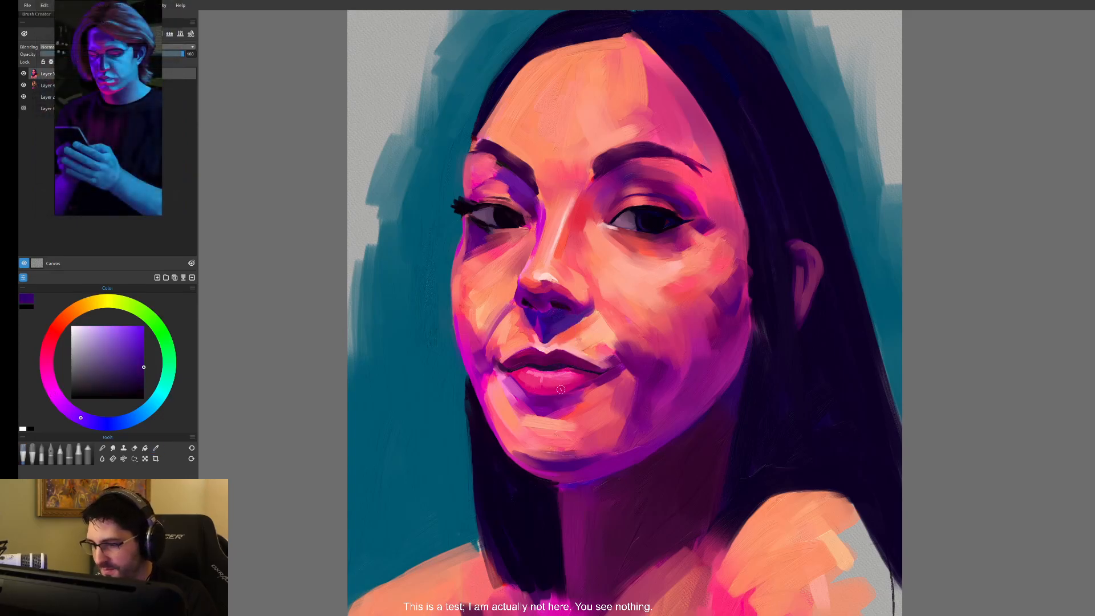
{"action": "left_click", "coordinate": [548, 326], "text": "alt"}
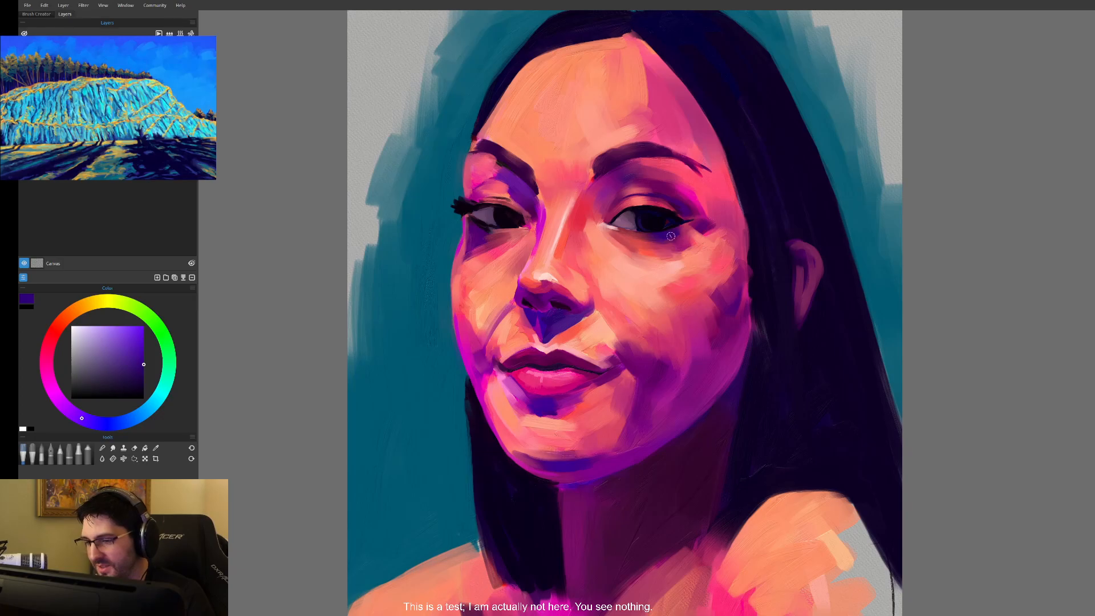
{"action": "key", "text": "ctrl+plus"}
{"action": "key", "text": "ctrl+plus"}
{"action": "key", "text": "ctrl+plus"}
{"action": "key", "text": "ctrl+plus"}
{"action": "key", "text": "ctrl+plus"}
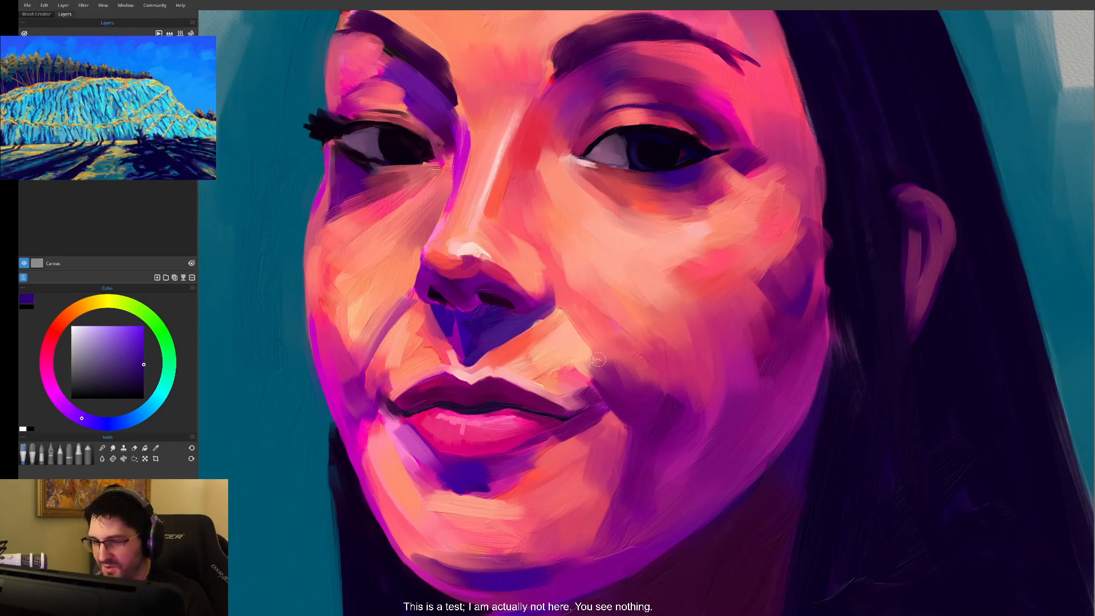
- Rework the underside of the nose and the philtrum shadow with sampled purple, pale pink and violet
{"action": "left_click", "coordinate": [464, 269], "text": "alt"}
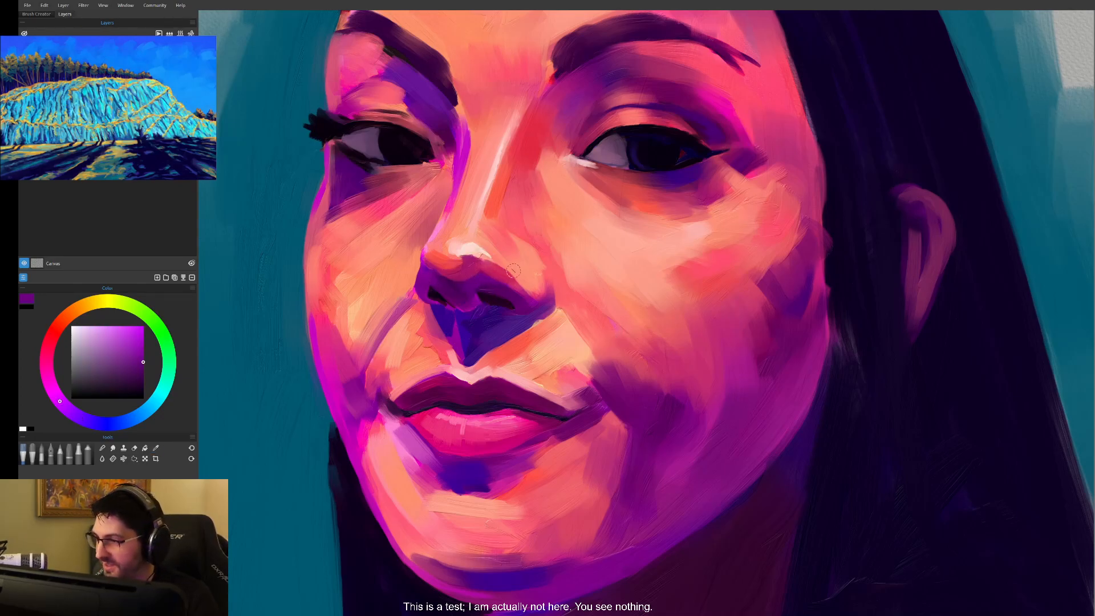
{"action": "left_click", "coordinate": [455, 285], "text": "alt"}
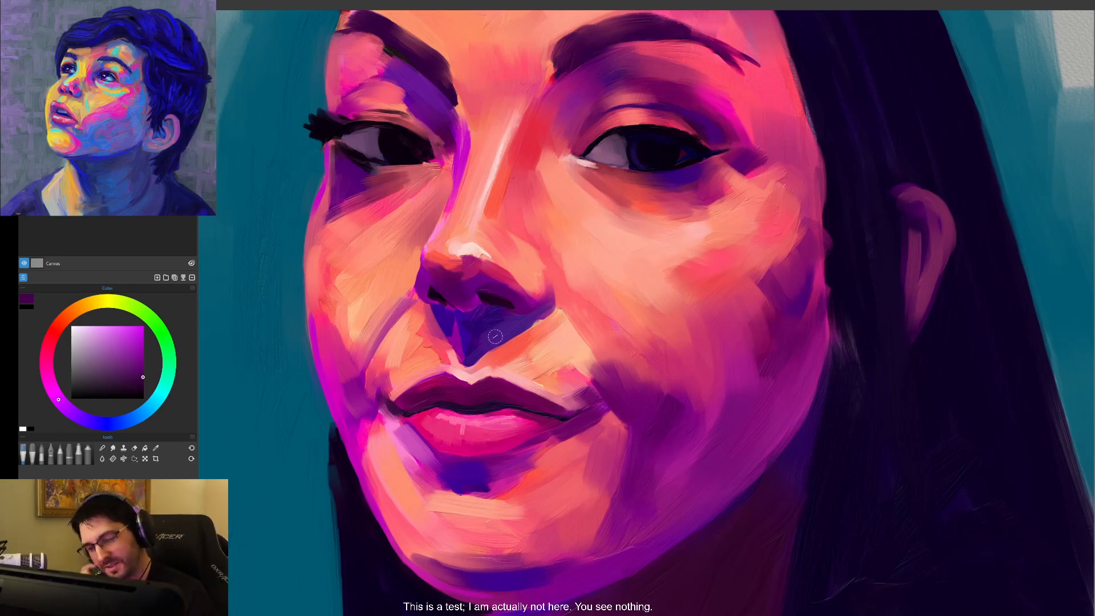
{"action": "left_click", "coordinate": [483, 371], "text": "alt"}
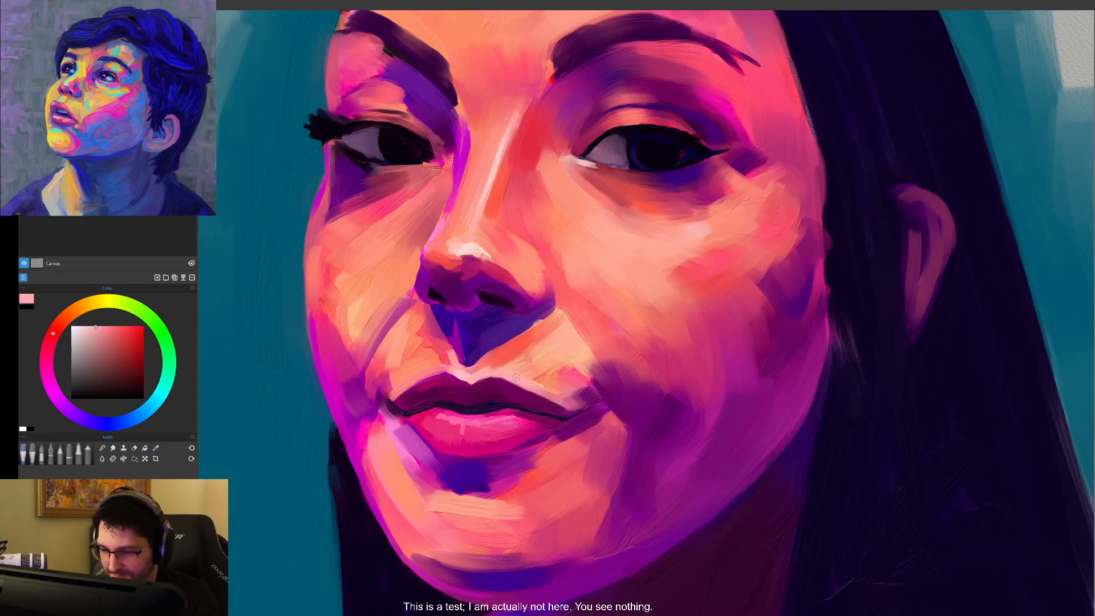
{"action": "left_click", "coordinate": [480, 357], "text": "alt"}
{"action": "left_click", "coordinate": [472, 366]}
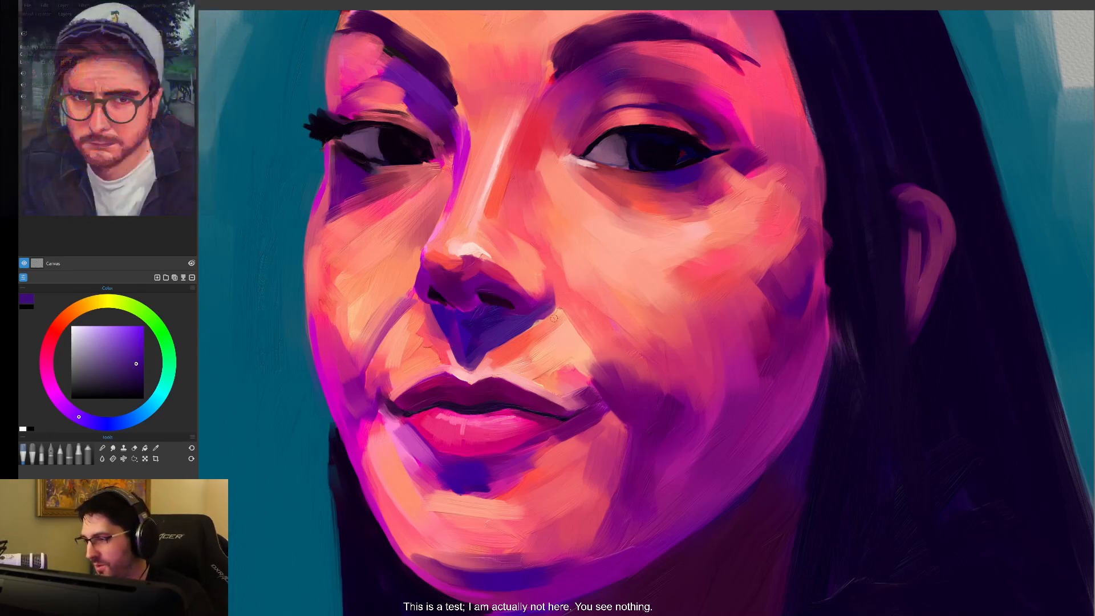
- Refine the edge of the philtrum shadow above the upper lip with sampled coral and muted purple
{"action": "left_click", "coordinate": [506, 351], "text": "alt"}
{"action": "left_click", "coordinate": [501, 354], "text": "alt"}
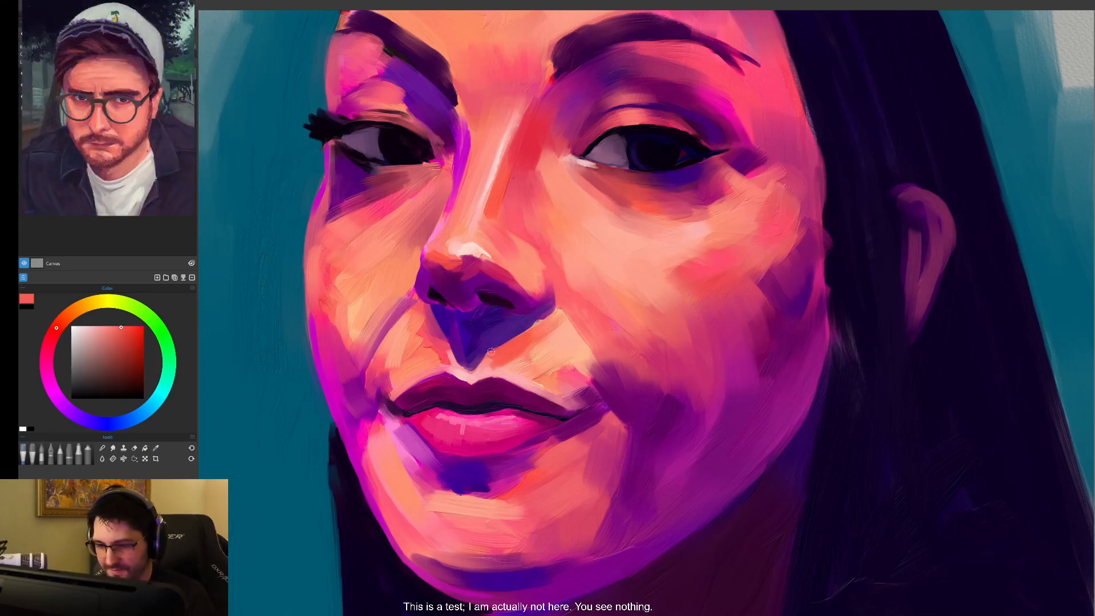
{"action": "left_click", "coordinate": [492, 343], "text": "alt"}
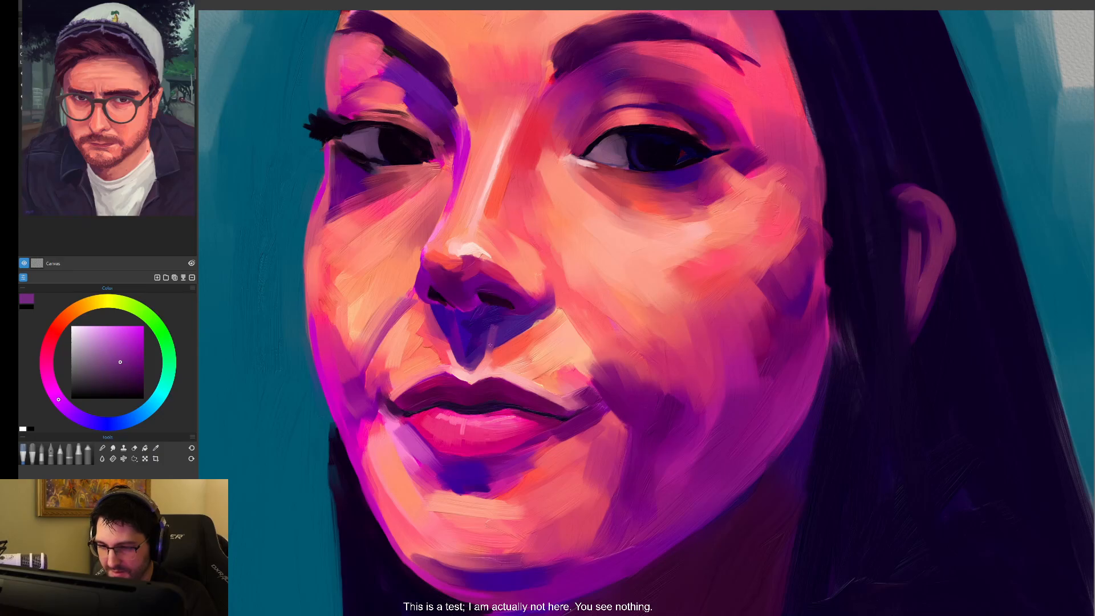
{"action": "left_click_drag", "start_coordinate": [507, 333], "coordinate": [498, 343]}
- Repaint the lower lip with pink strokes, lightening the side nearest the shadowed cheek
{"action": "scroll", "coordinate": [604, 454], "scroll_direction": "down", "scroll_amount": 3}
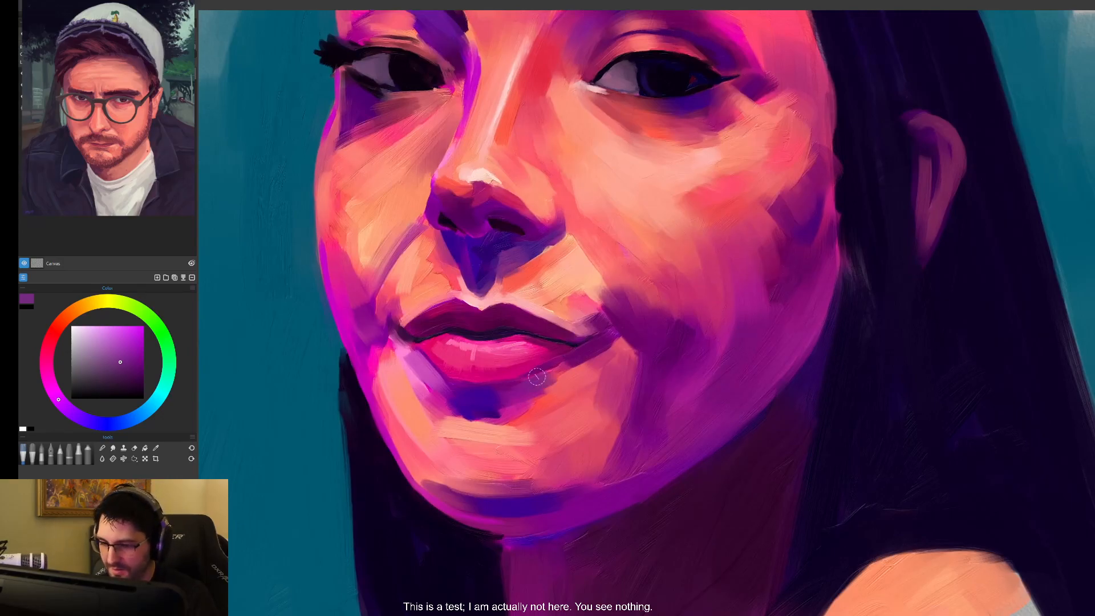
{"action": "left_click_drag", "start_coordinate": [525, 361], "coordinate": [518, 327]}
{"action": "left_click", "coordinate": [510, 361]}
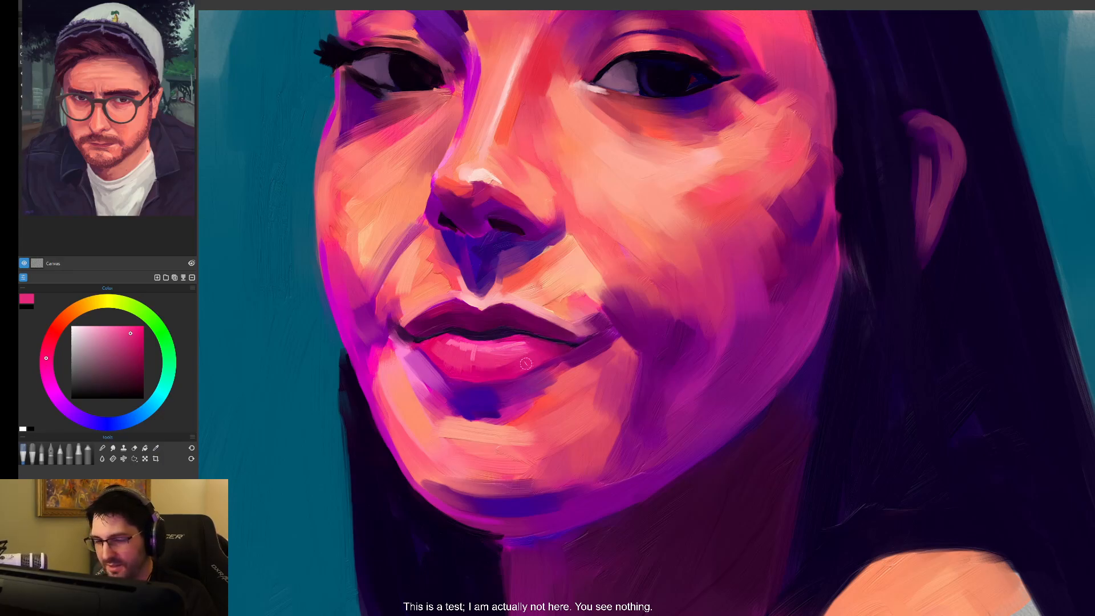
{"action": "left_click", "coordinate": [525, 338]}
{"action": "left_click_drag", "start_coordinate": [525, 339], "coordinate": [499, 326]}
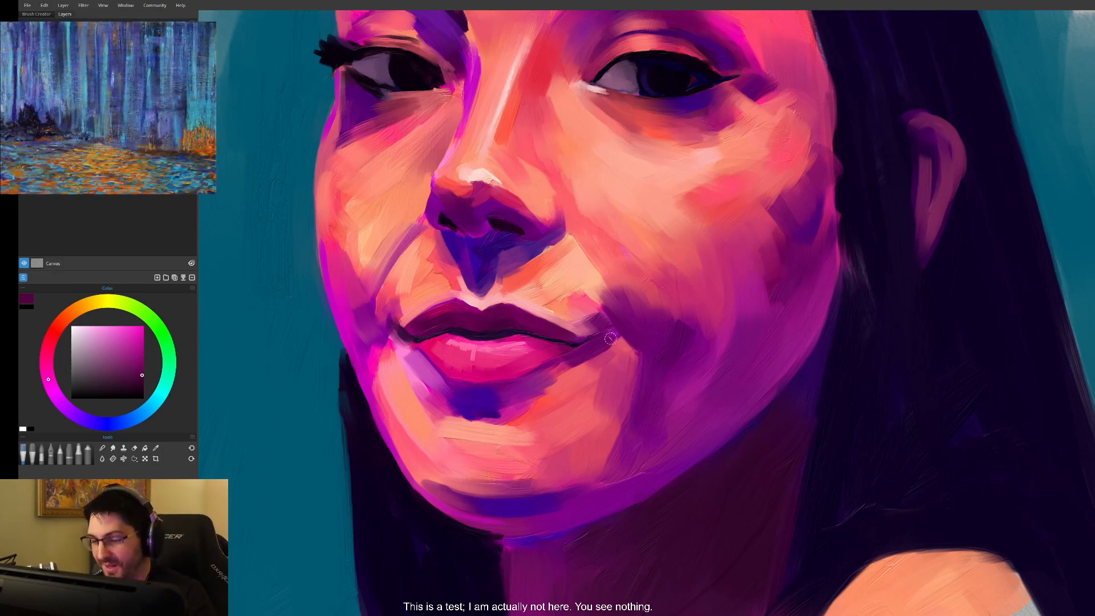
- Blend the shadow edge between the mouth corner and the chin with sampled coral and purple strokes
{"action": "left_click", "coordinate": [584, 371], "text": "alt"}
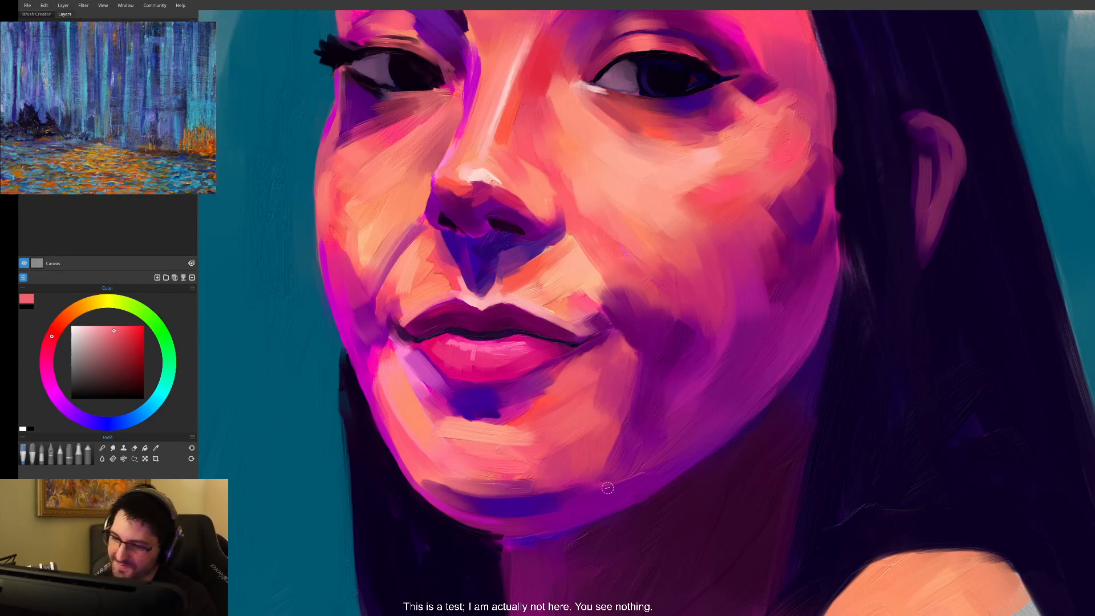
{"action": "left_click", "coordinate": [640, 366], "text": "alt"}
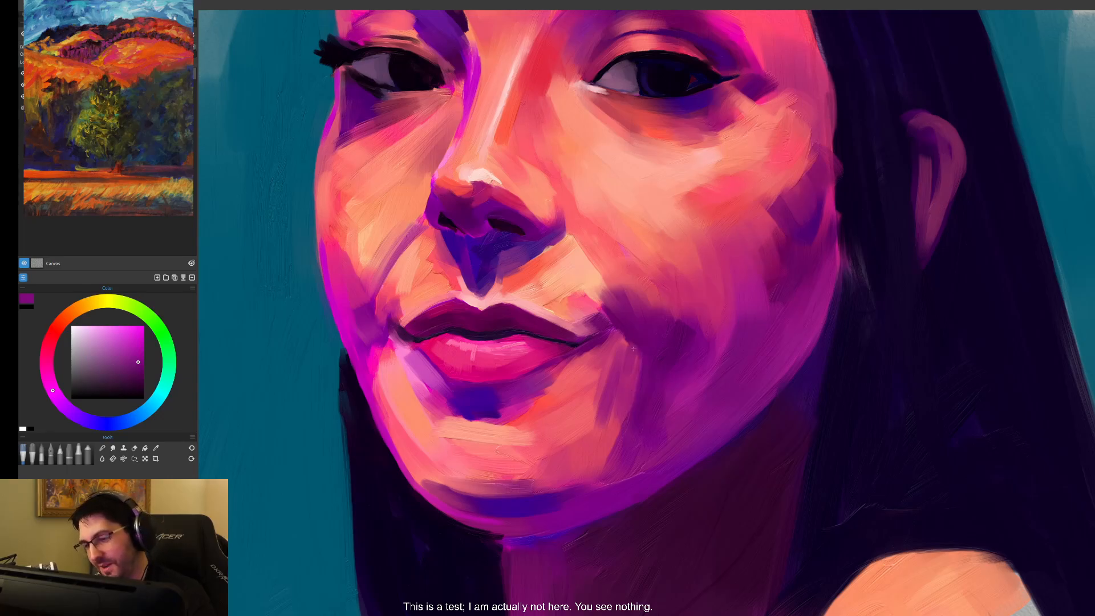
{"action": "left_click", "coordinate": [632, 378], "text": "alt"}
{"action": "left_click_drag", "start_coordinate": [634, 368], "coordinate": [612, 465]}
{"action": "left_click", "coordinate": [582, 420], "text": "alt"}
{"action": "left_click_drag", "start_coordinate": [600, 388], "coordinate": [591, 453]}
{"action": "left_click_drag", "start_coordinate": [605, 366], "coordinate": [583, 457]}
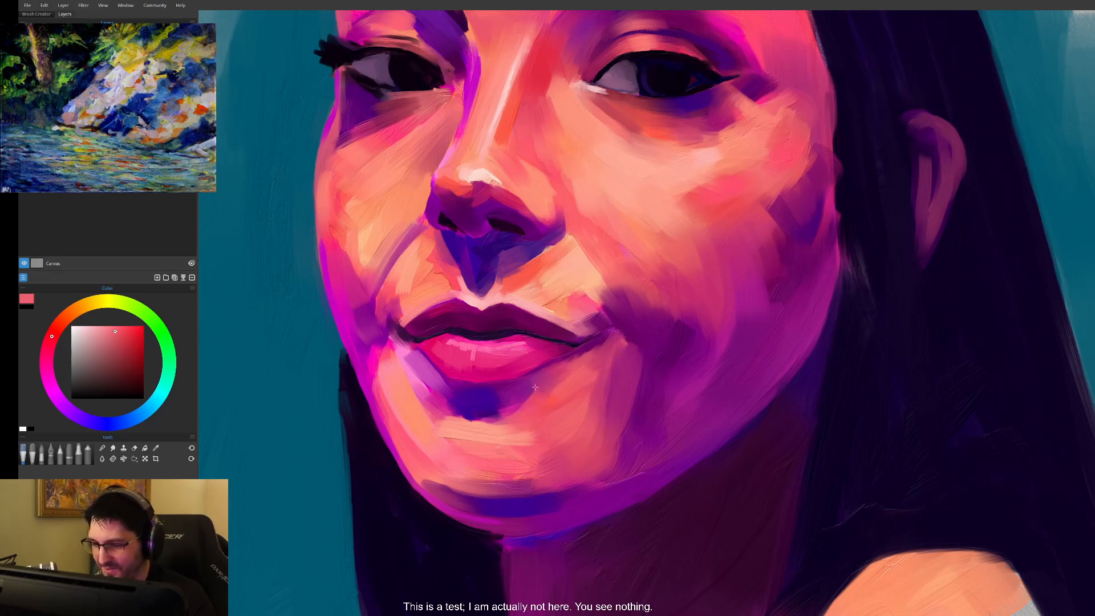
- Brush sampled and adjusted coral reds along the cheek fold from the side of the nose to the mouth corner
{"action": "key", "text": "ctrl+minus"}
{"action": "key", "text": "ctrl+minus"}
{"action": "key", "text": "ctrl+minus"}
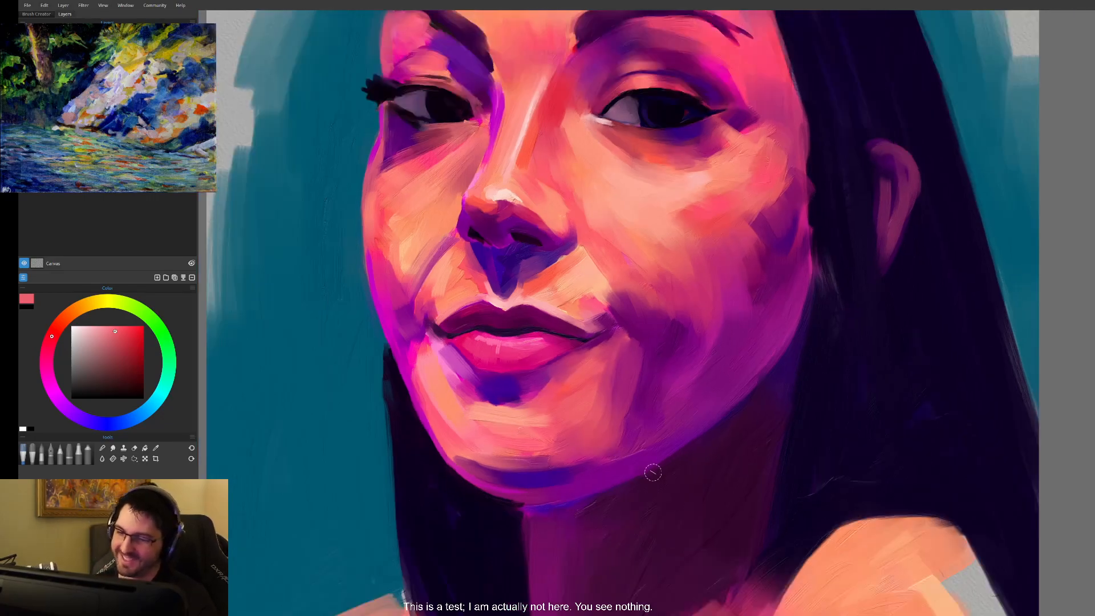
{"action": "left_click_drag", "start_coordinate": [702, 418], "coordinate": [660, 445]}
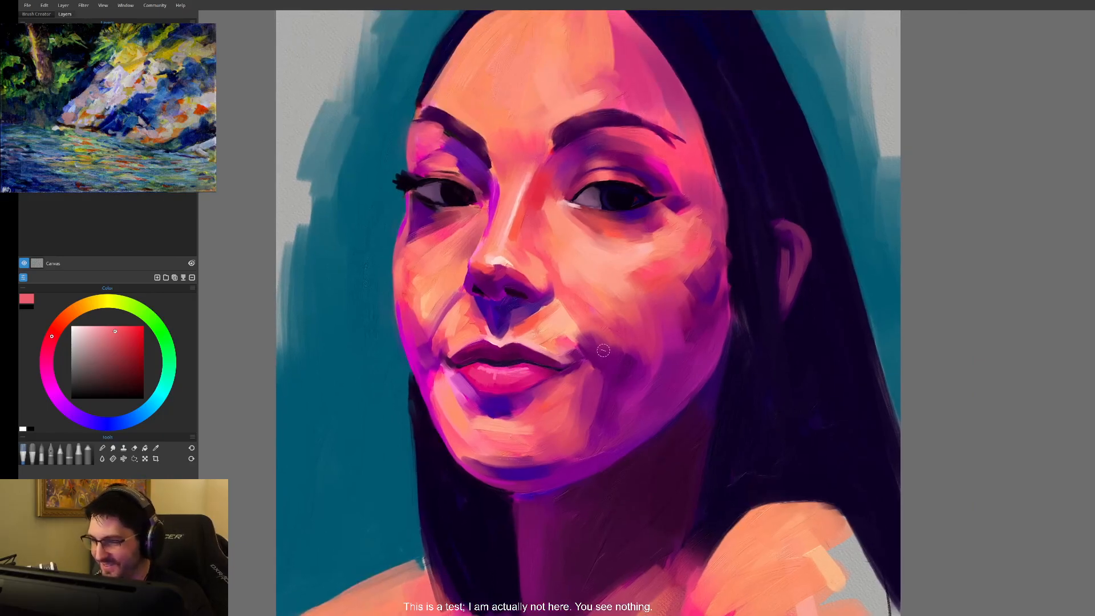
{"action": "left_click", "coordinate": [566, 302], "text": "alt"}
{"action": "left_click", "coordinate": [120, 331]}
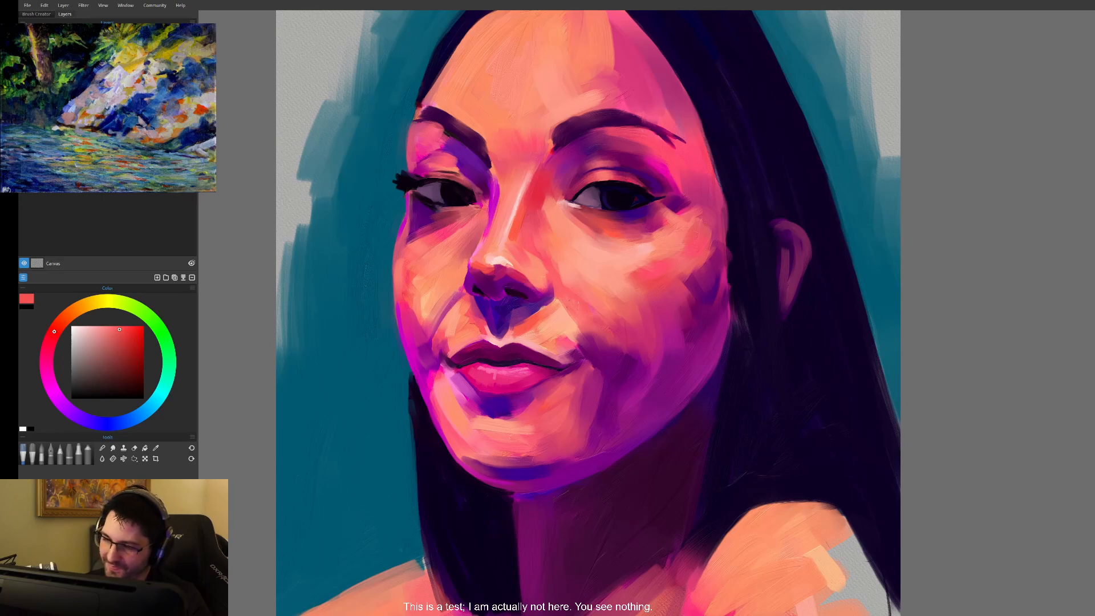
{"action": "left_click_drag", "start_coordinate": [568, 308], "coordinate": [588, 338]}
{"action": "left_click", "coordinate": [582, 328], "text": "alt"}
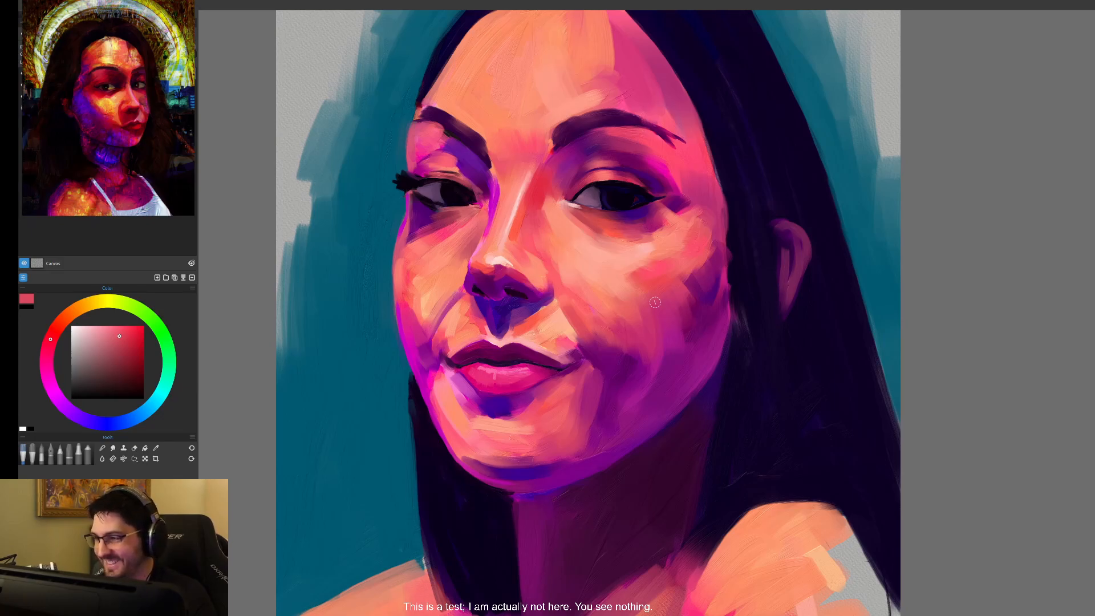
{"action": "left_click", "coordinate": [576, 316], "text": "alt"}
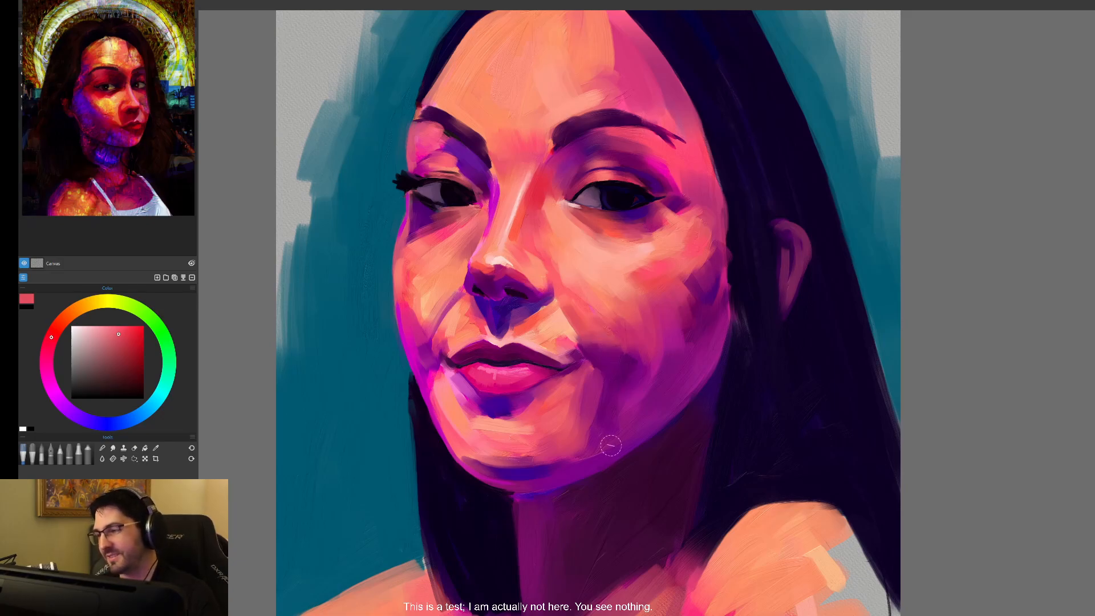
- Soften the mid-cheek shadow with a sampled dark purple and blend the outer cheek with sampled rose and coral
{"action": "left_click", "coordinate": [631, 361], "text": "alt"}
{"action": "mouse_move", "coordinate": [632, 361]}
{"action": "left_mouse_down"}
{"action": "mouse_move", "coordinate": [606, 403]}
{"action": "mouse_move", "coordinate": [631, 325]}
{"action": "left_mouse_up"}
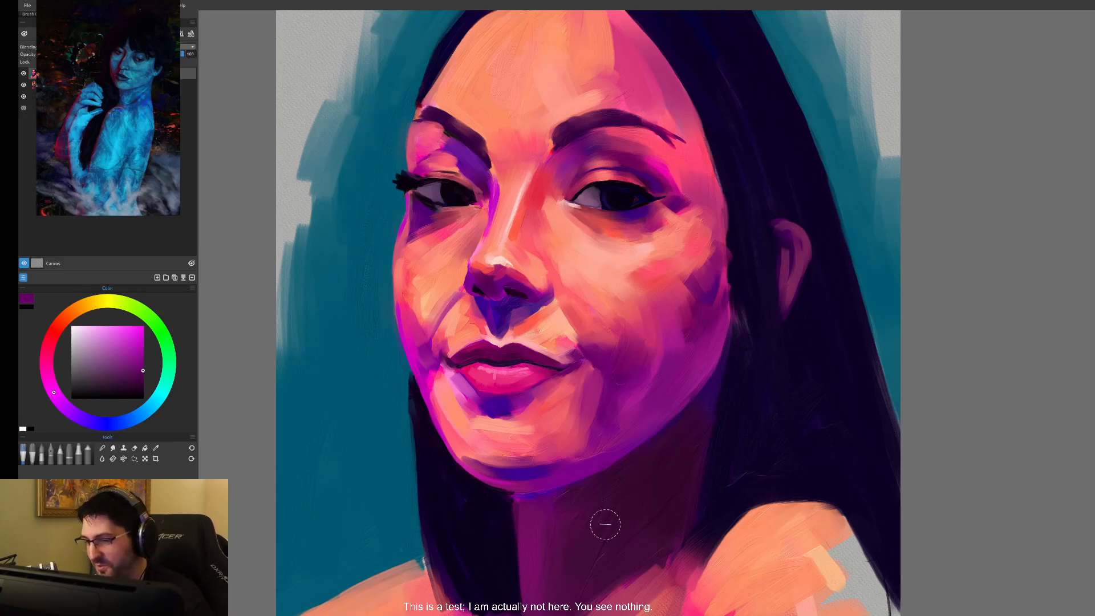
{"action": "key", "text": "i"}
{"action": "left_click", "coordinate": [692, 275]}
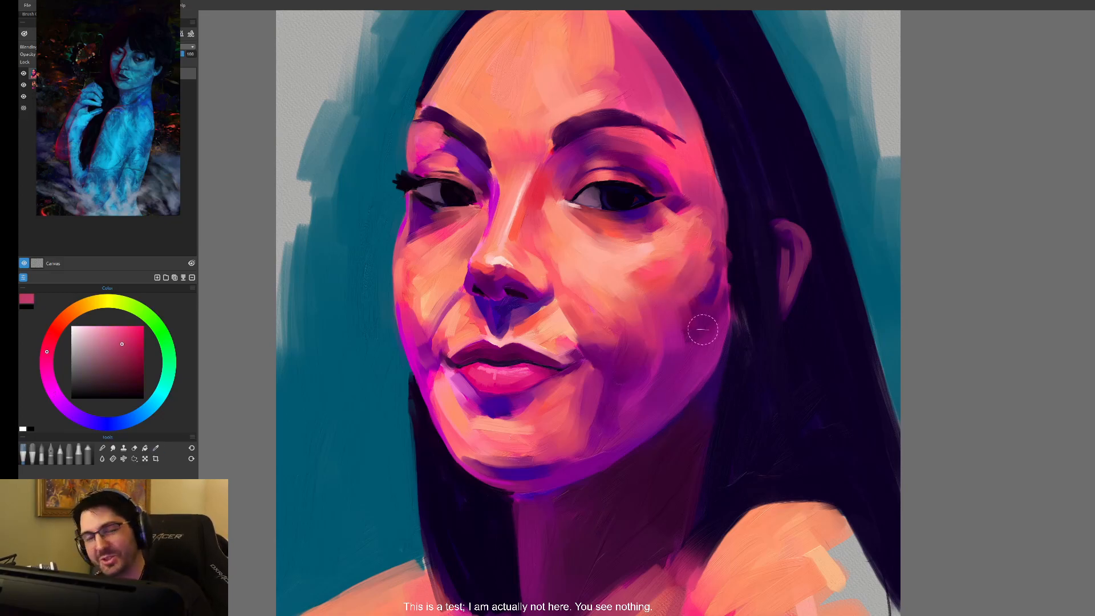
{"action": "left_click", "coordinate": [696, 300], "text": "alt"}
{"action": "left_click_drag", "start_coordinate": [694, 279], "coordinate": [687, 276]}
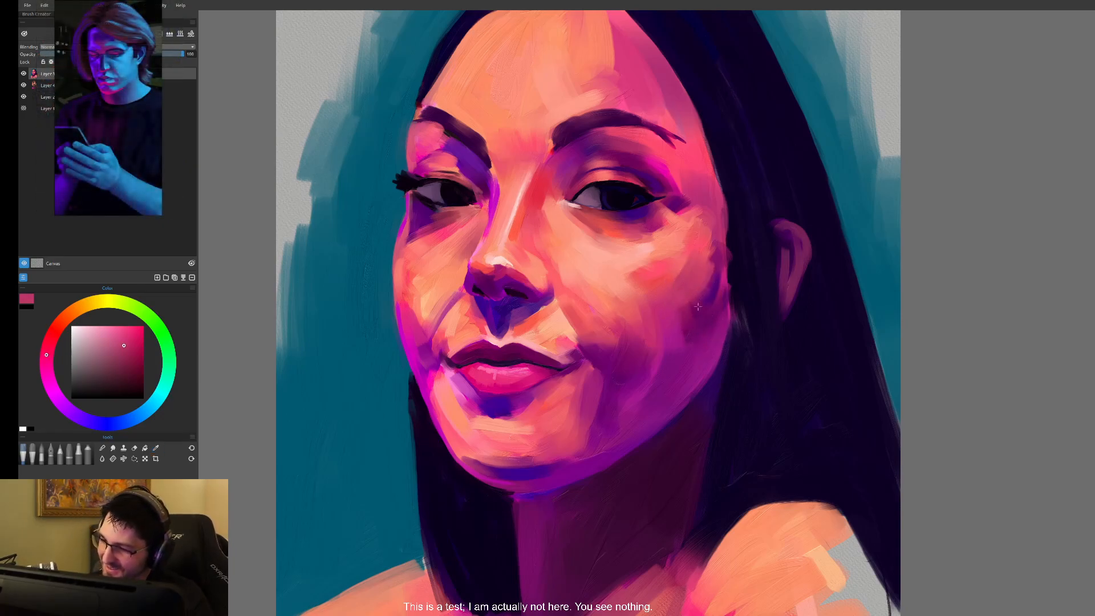
{"action": "left_click", "coordinate": [692, 265], "text": "alt"}
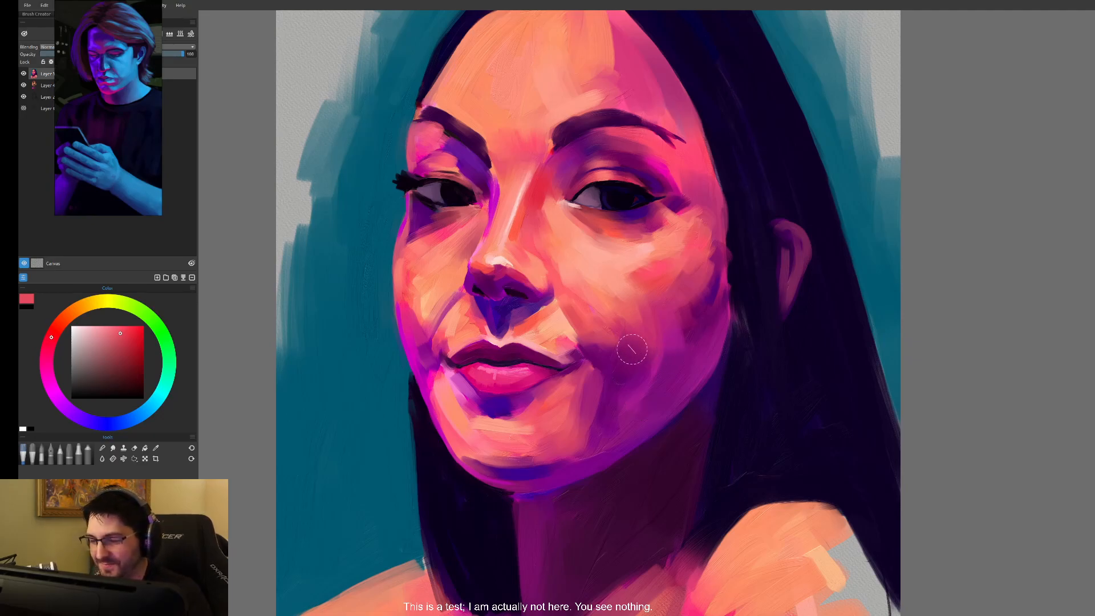
- Brighten the cheek below the inner corner of the eye with a sampled peach lightened to pale salmon
{"action": "key", "text": "alt"}
{"action": "left_click", "coordinate": [559, 220]}
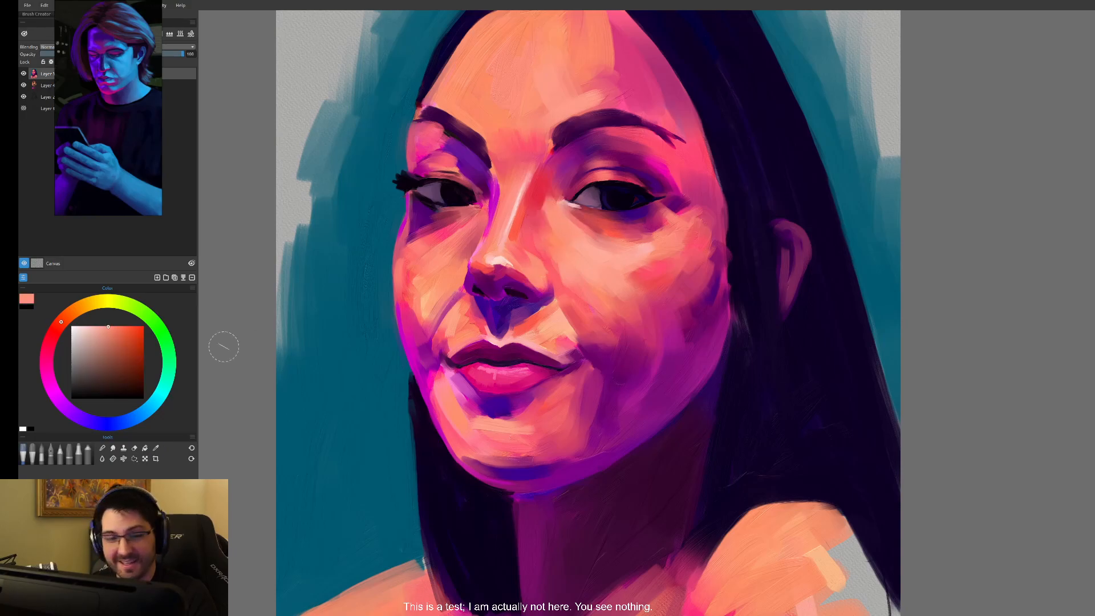
{"action": "left_click_drag", "start_coordinate": [104, 332], "coordinate": [98, 327]}
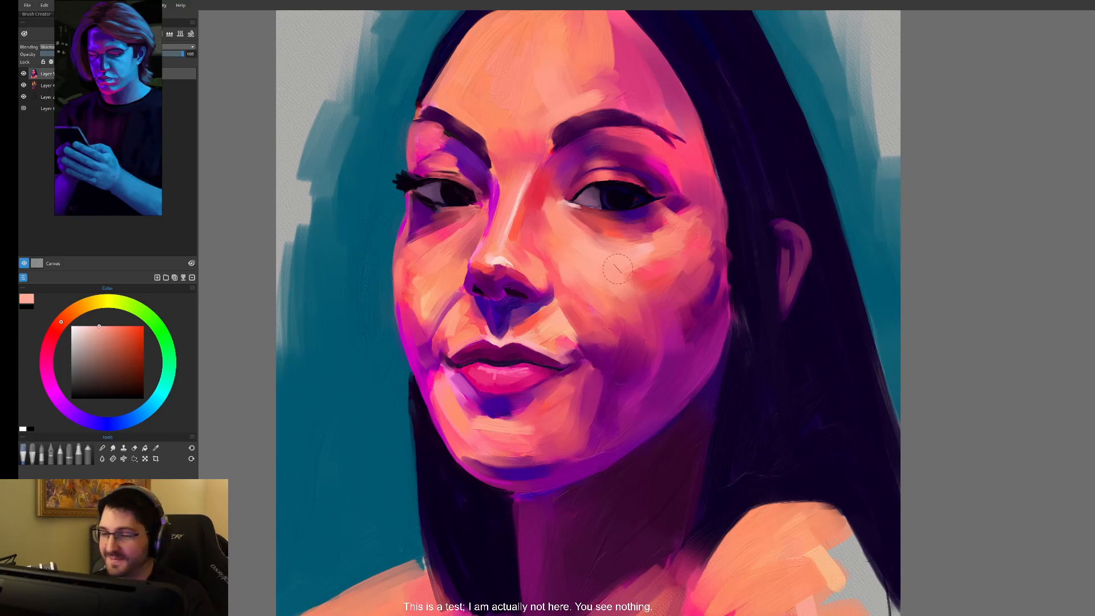
{"action": "left_click_drag", "start_coordinate": [561, 207], "coordinate": [607, 246]}
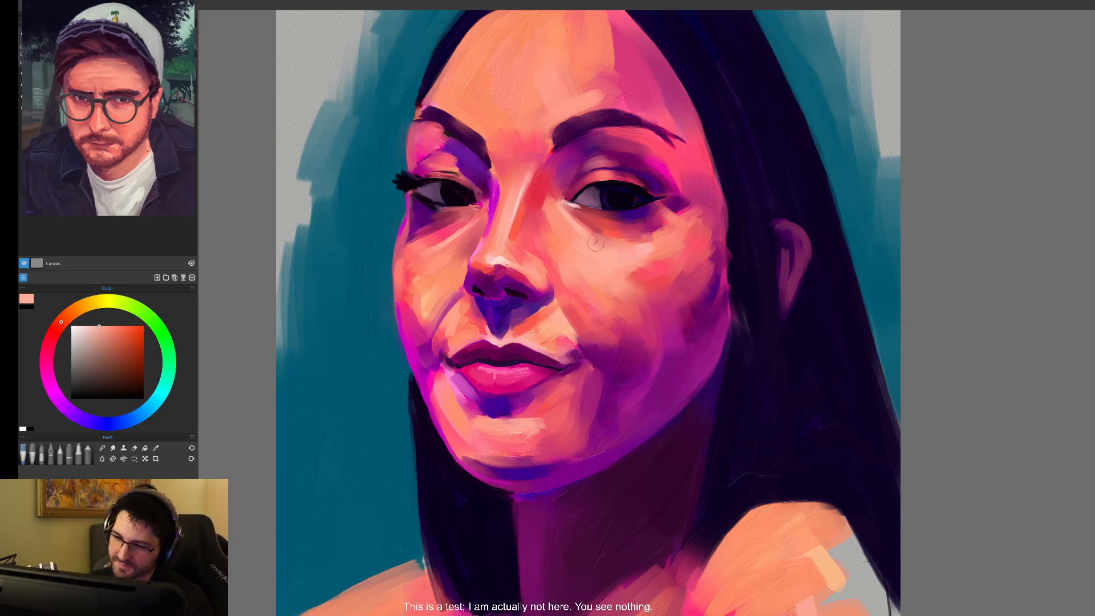
- Choose a bright cyan, circle the far eye and trace the near side of the face from temple to cheek
{"action": "scroll", "coordinate": [640, 279], "scroll_direction": "down", "scroll_amount": 3}
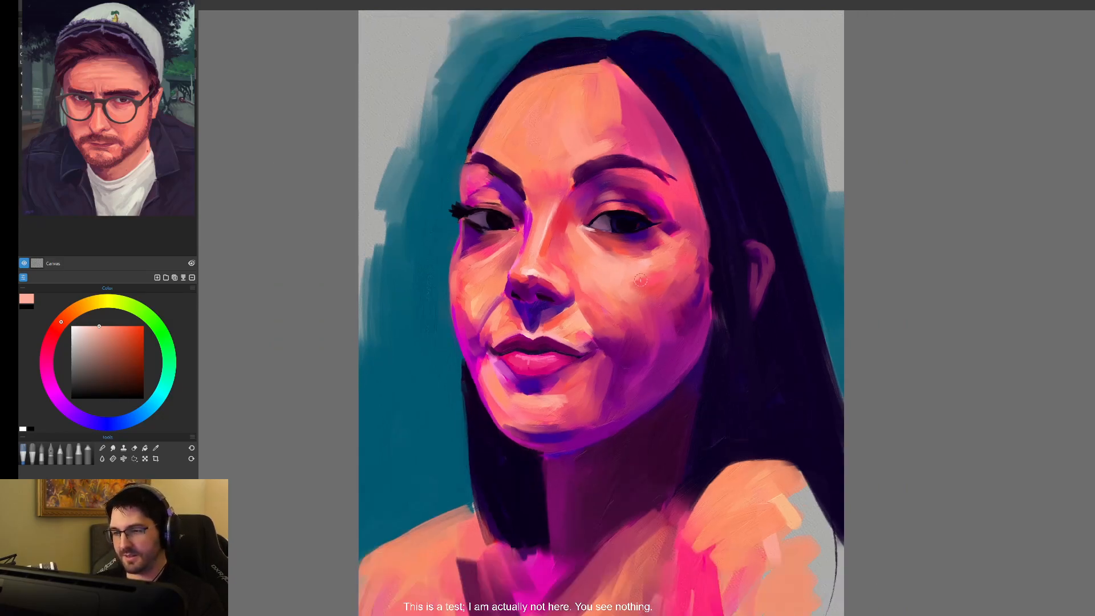
{"action": "scroll", "coordinate": [640, 279], "scroll_direction": "up", "scroll_amount": 5}
{"action": "scroll", "coordinate": [639, 280], "scroll_direction": "down", "scroll_amount": 3}
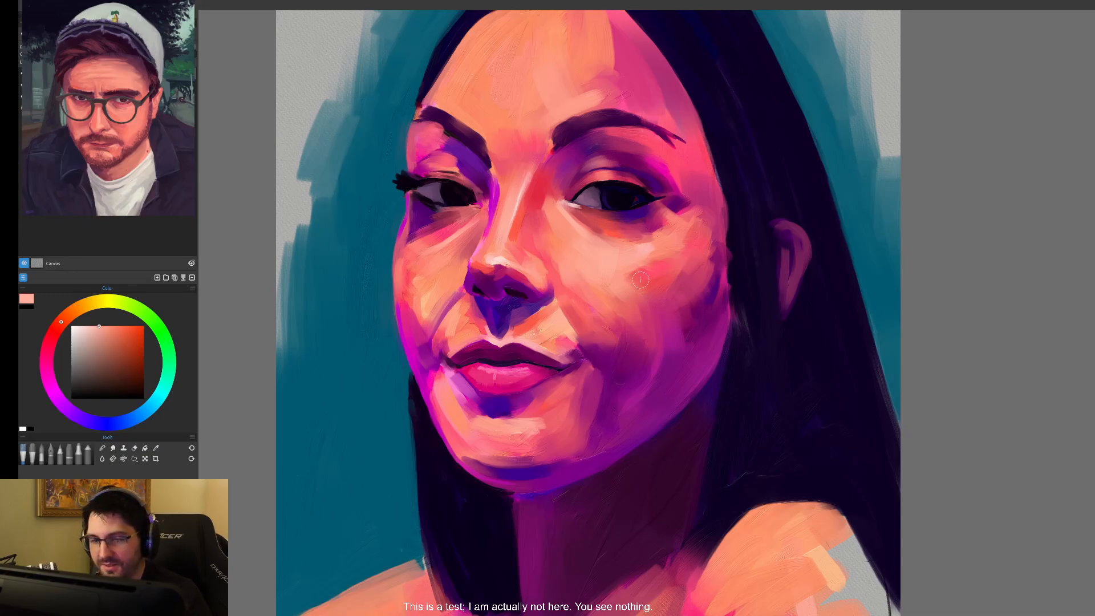
{"action": "left_click", "coordinate": [49, 382]}
{"action": "left_click", "coordinate": [144, 326]}
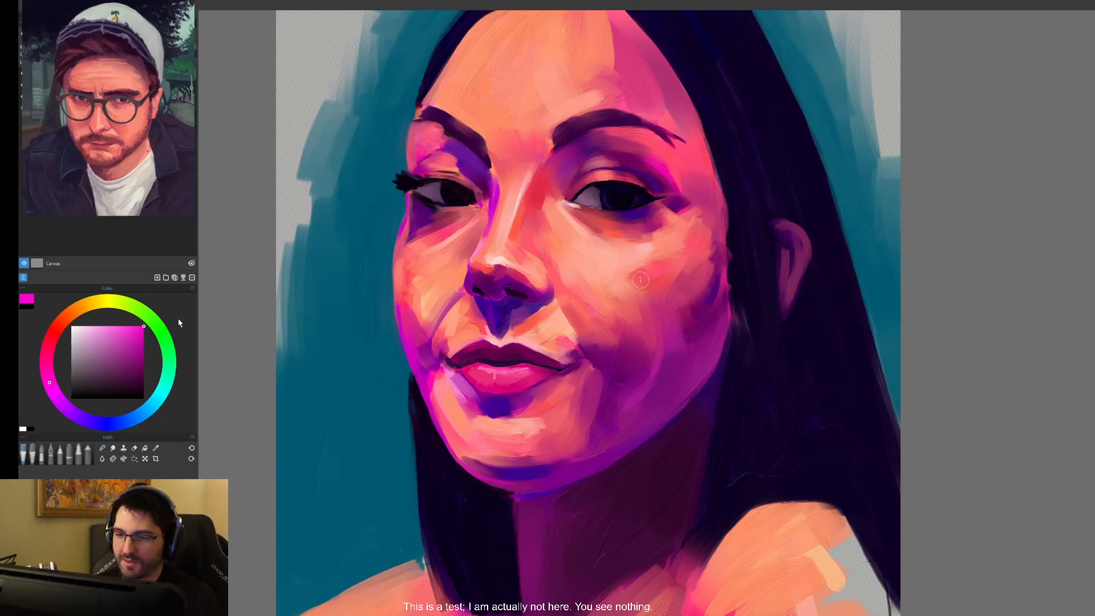
{"action": "left_click", "coordinate": [163, 388]}
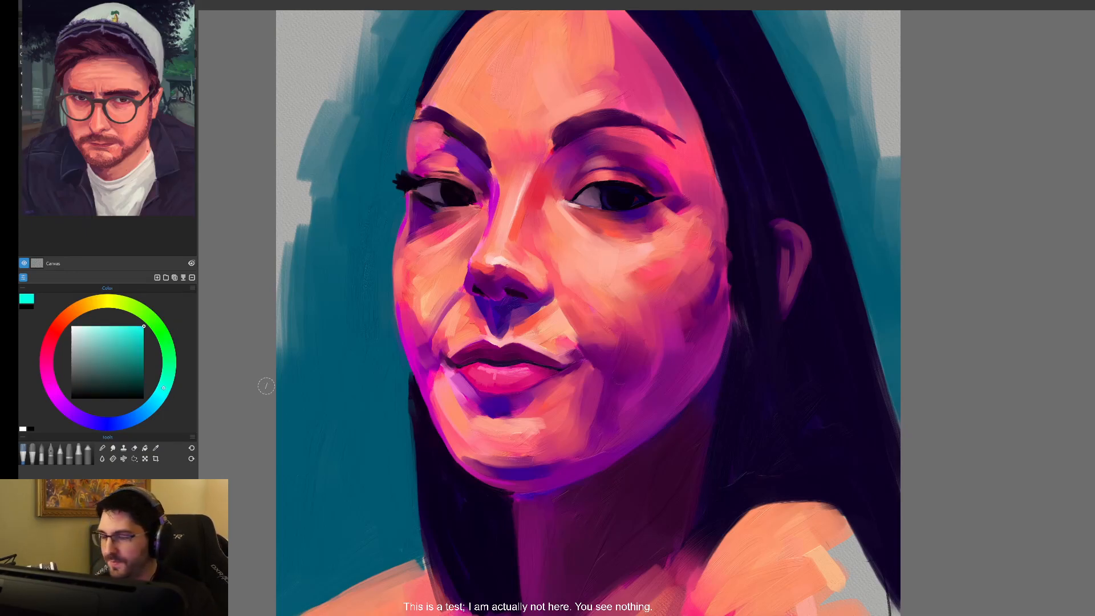
{"action": "mouse_move", "coordinate": [482, 206]}
{"action": "left_mouse_down"}
{"action": "mouse_move", "coordinate": [381, 203]}
{"action": "mouse_move", "coordinate": [489, 194]}
{"action": "mouse_move", "coordinate": [360, 230]}
{"action": "left_mouse_up"}
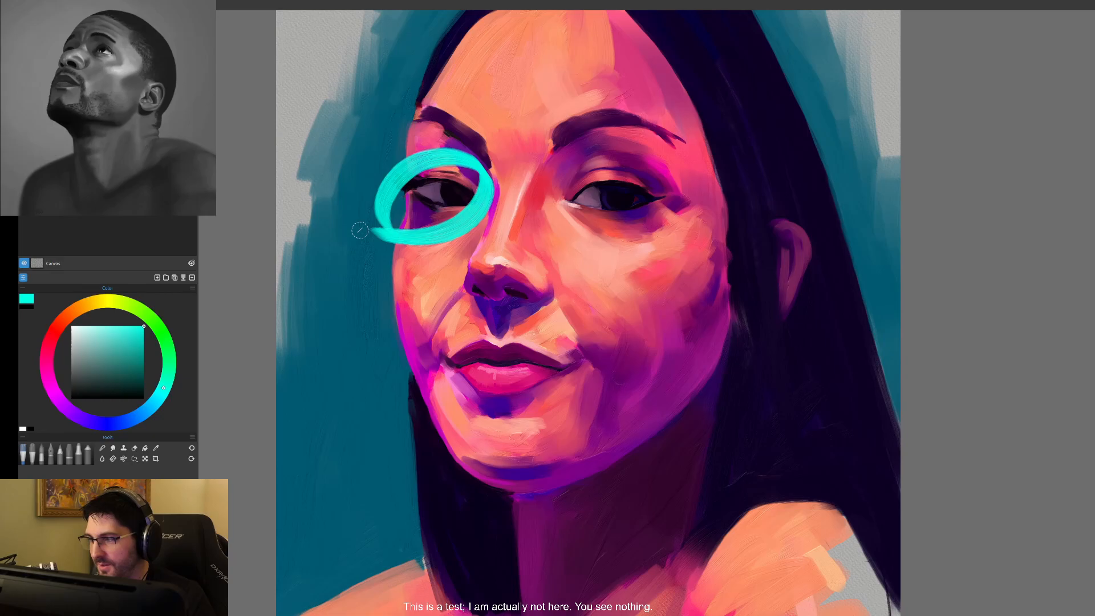
{"action": "mouse_move", "coordinate": [684, 103]}
{"action": "left_mouse_down"}
{"action": "mouse_move", "coordinate": [720, 217]}
{"action": "mouse_move", "coordinate": [724, 331]}
{"action": "left_mouse_up"}
{"action": "left_click_drag", "start_coordinate": [731, 206], "coordinate": [735, 337]}
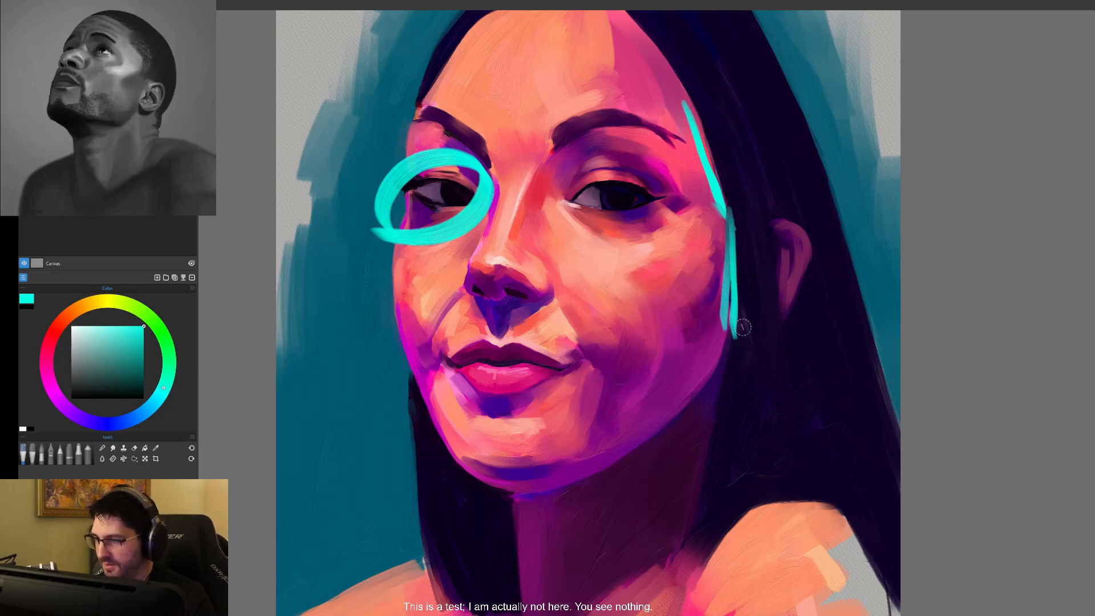
- Mark the chin's underside, the far jawline, the near brow's inner end and the inner eye socket in cyan
{"action": "mouse_move", "coordinate": [471, 481]}
{"action": "left_mouse_down"}
{"action": "mouse_move", "coordinate": [575, 486]}
{"action": "mouse_move", "coordinate": [453, 483]}
{"action": "mouse_move", "coordinate": [585, 492]}
{"action": "left_mouse_up"}
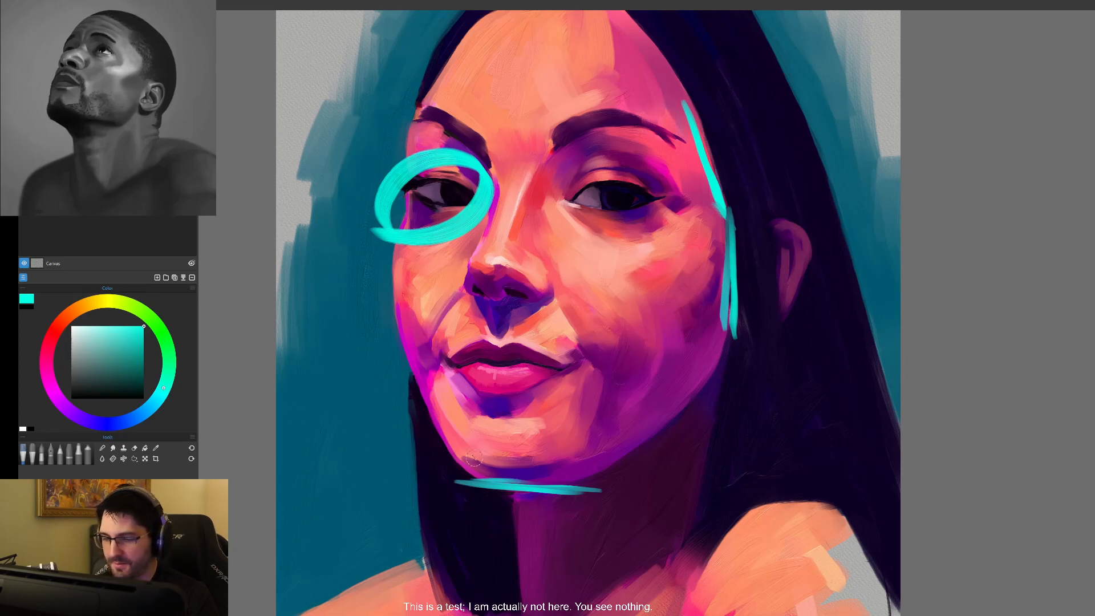
{"action": "left_click_drag", "start_coordinate": [381, 320], "coordinate": [473, 479]}
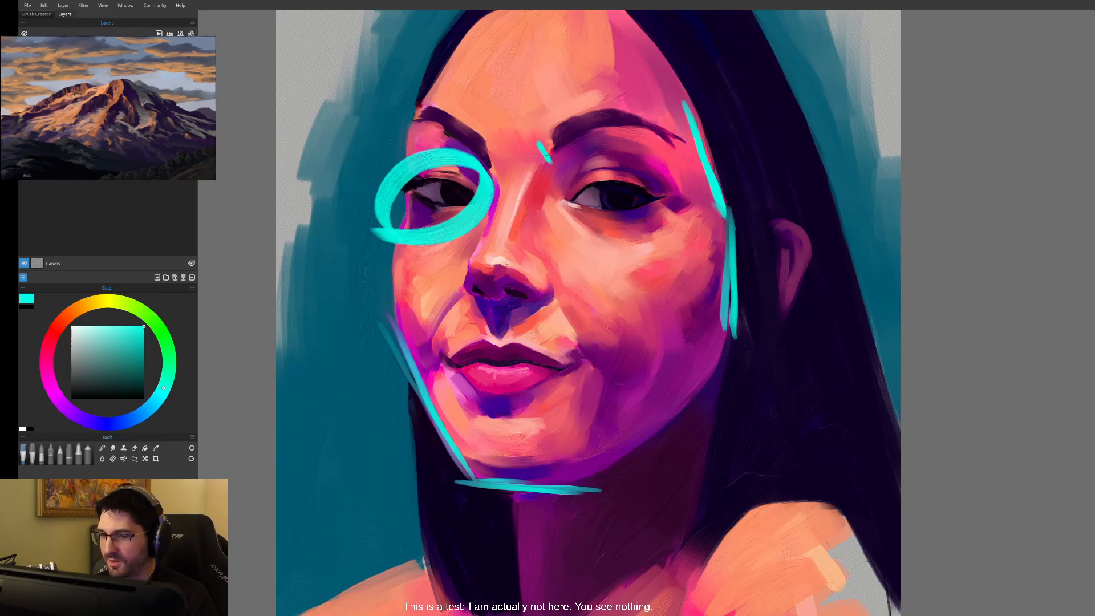
{"action": "left_click_drag", "start_coordinate": [546, 161], "coordinate": [565, 136]}
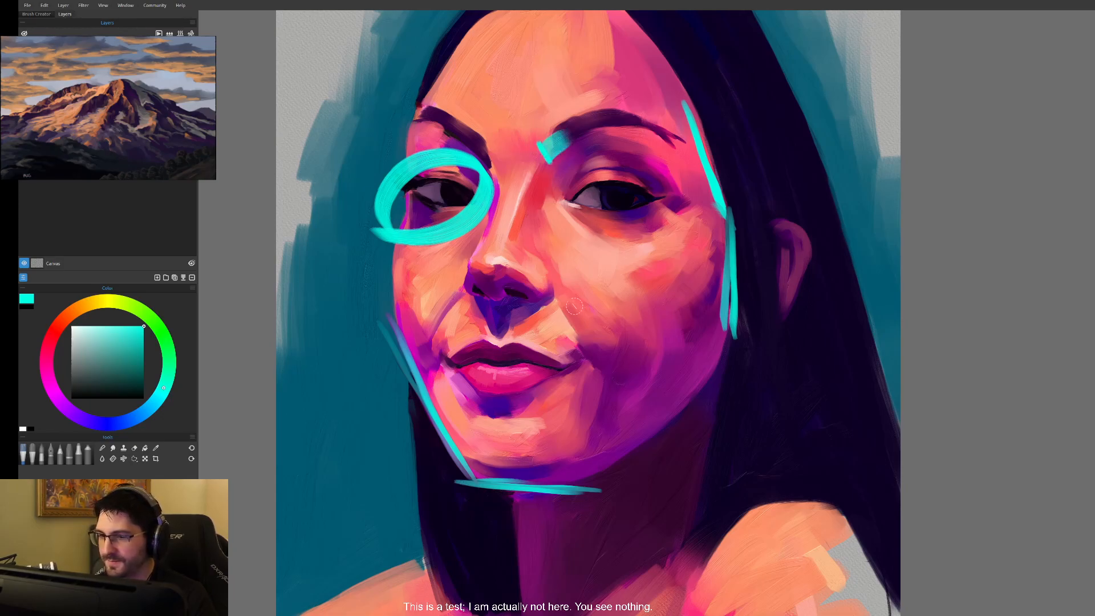
{"action": "left_click_drag", "start_coordinate": [576, 188], "coordinate": [564, 162]}
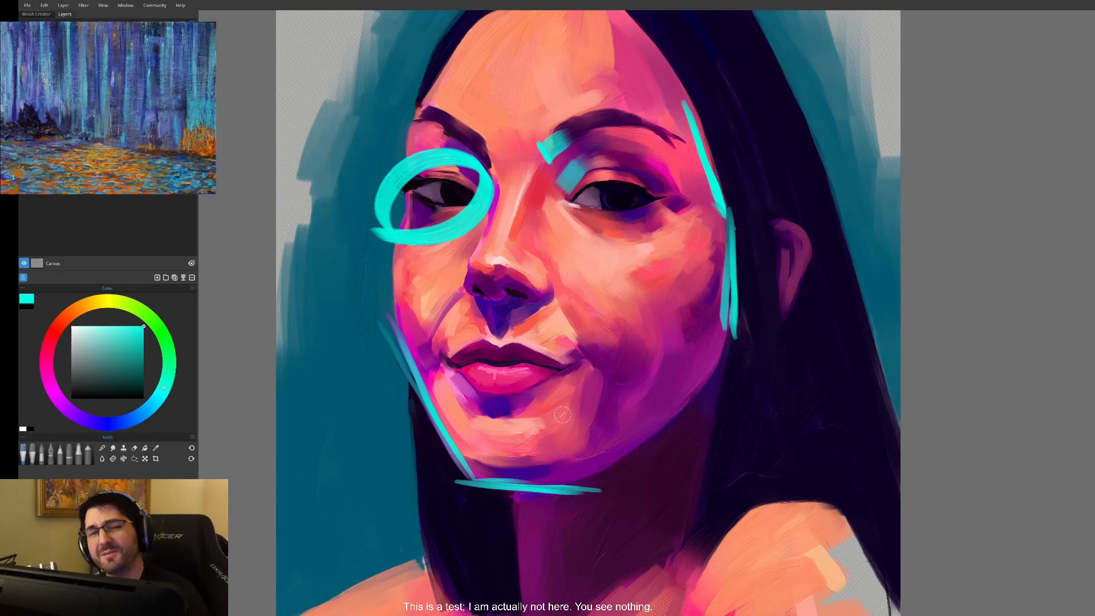
- Undo all the cyan guide marks on the face
{"action": "key", "text": "ctrl+z"}
{"action": "key", "text": "ctrl+z"}
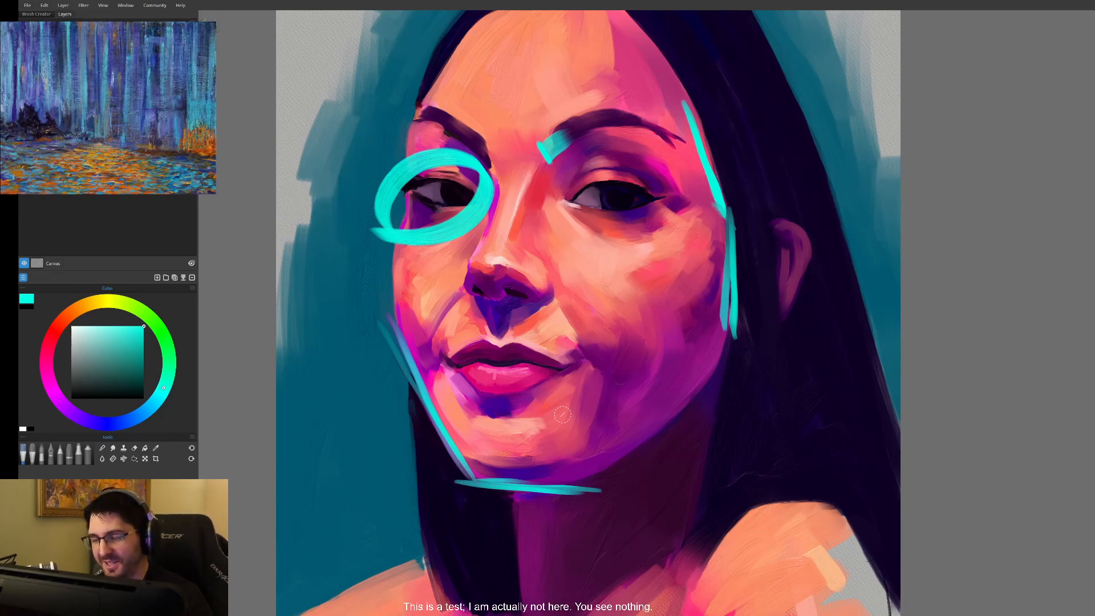
{"action": "key", "text": "ctrl+z"}
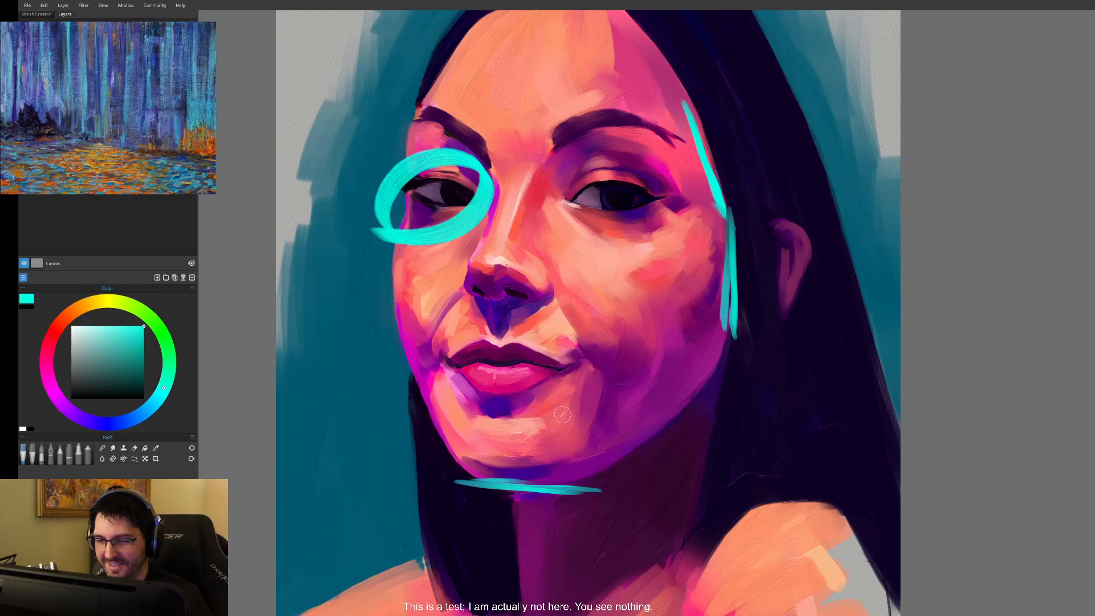
{"action": "key", "text": "ctrl+z"}
{"action": "key", "text": "ctrl+z"}
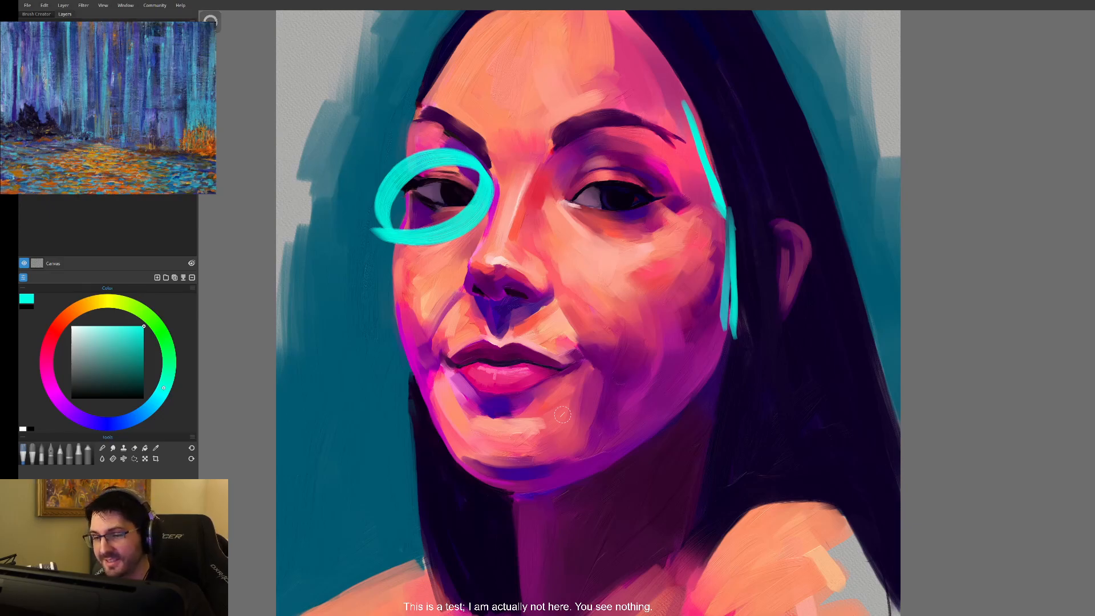
{"action": "key", "text": "ctrl+z"}
{"action": "key", "text": "ctrl+z"}
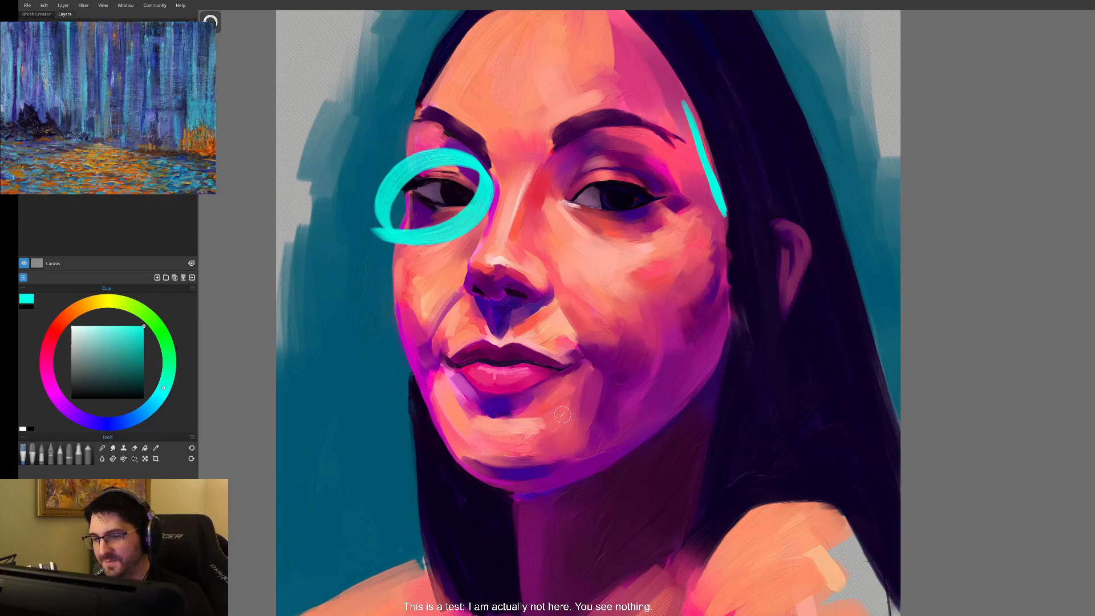
{"action": "key", "text": "ctrl+z"}
{"action": "key", "text": "ctrl+z"}
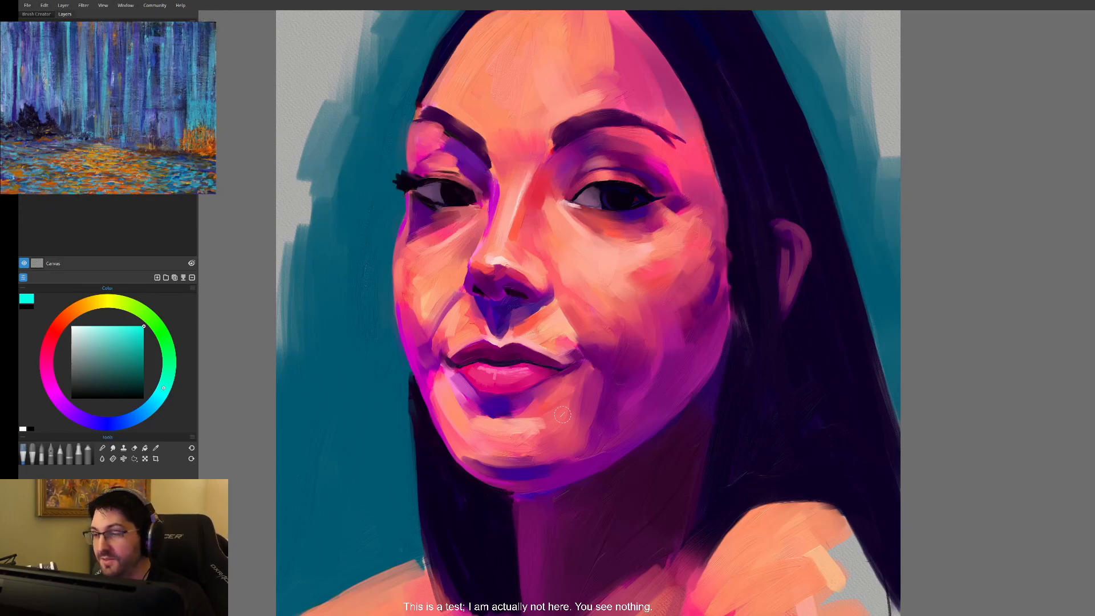
- Soften the shadow beneath the near eye with sampled coral and crimson and a slightly muted dark purple
{"action": "key", "text": "alt"}
{"action": "left_click", "coordinate": [608, 224]}
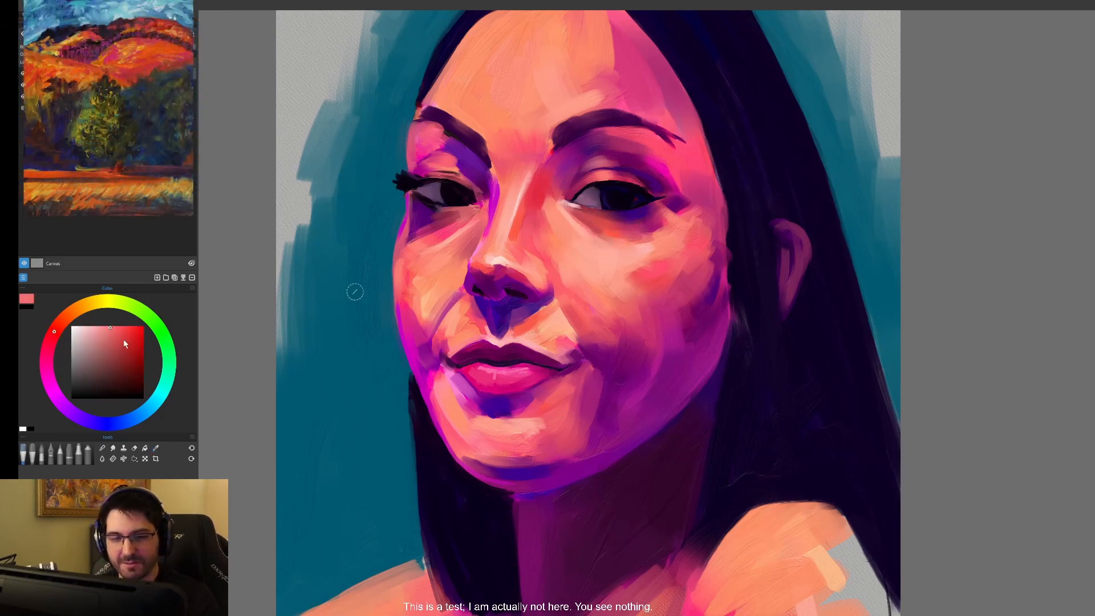
{"action": "key", "text": "ctrl+plus"}
{"action": "key", "text": "ctrl+plus"}
{"action": "key", "text": "ctrl+plus"}
{"action": "left_click_drag", "start_coordinate": [569, 174], "coordinate": [595, 180]}
{"action": "key", "text": "ctrl+plus"}
{"action": "key", "text": "ctrl+plus"}
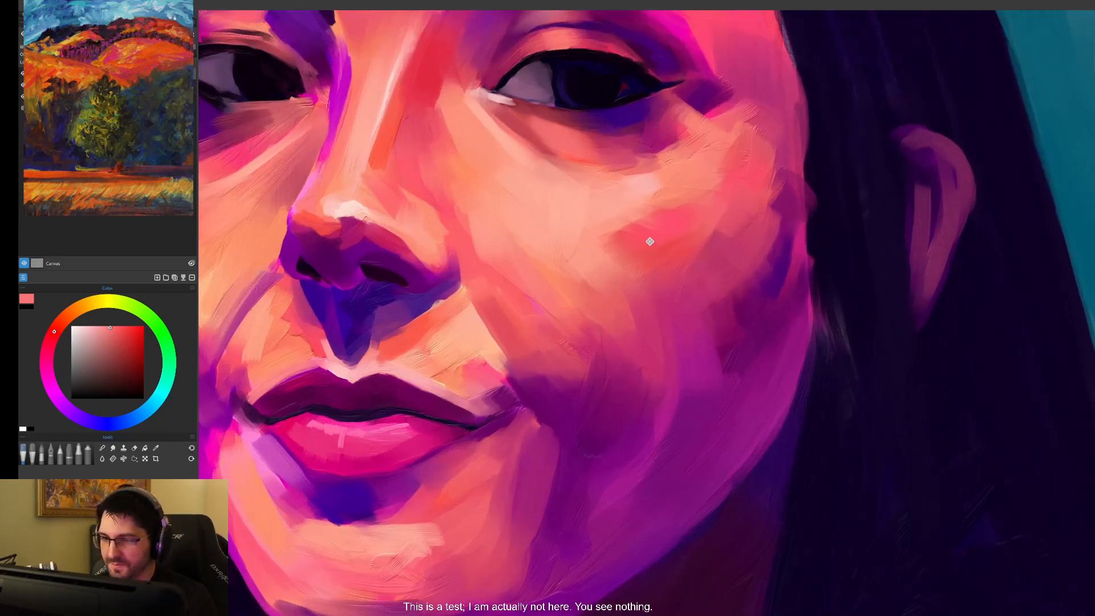
{"action": "left_click_drag", "start_coordinate": [650, 242], "coordinate": [593, 385]}
{"action": "mouse_move", "coordinate": [582, 282]}
{"action": "left_mouse_down"}
{"action": "mouse_move", "coordinate": [598, 279]}
{"action": "mouse_move", "coordinate": [558, 284]}
{"action": "mouse_move", "coordinate": [589, 295]}
{"action": "left_mouse_up"}
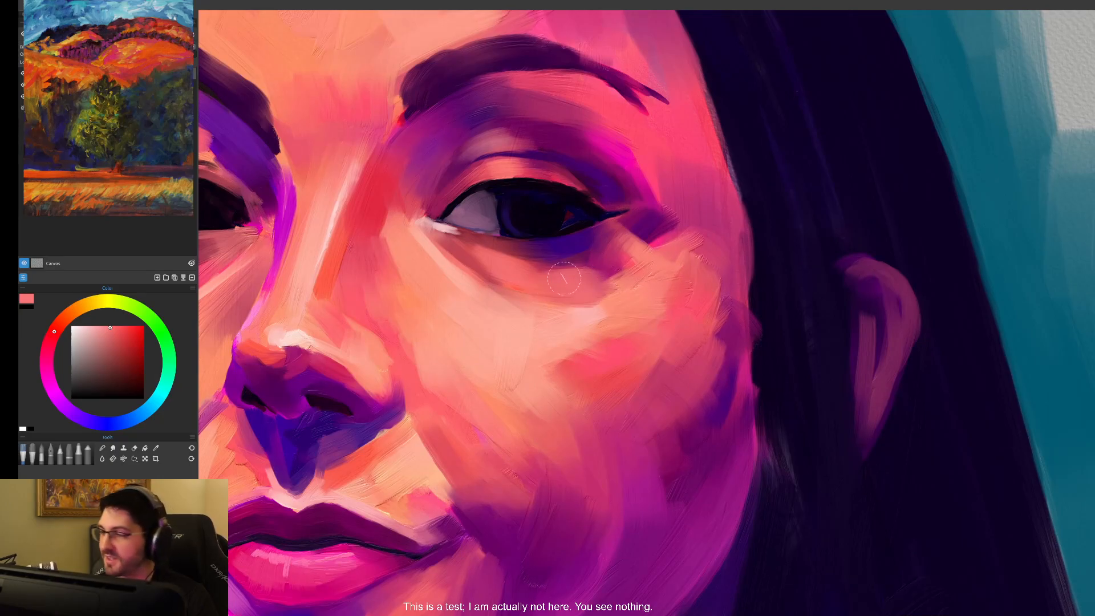
{"action": "left_click", "coordinate": [544, 269], "text": "alt"}
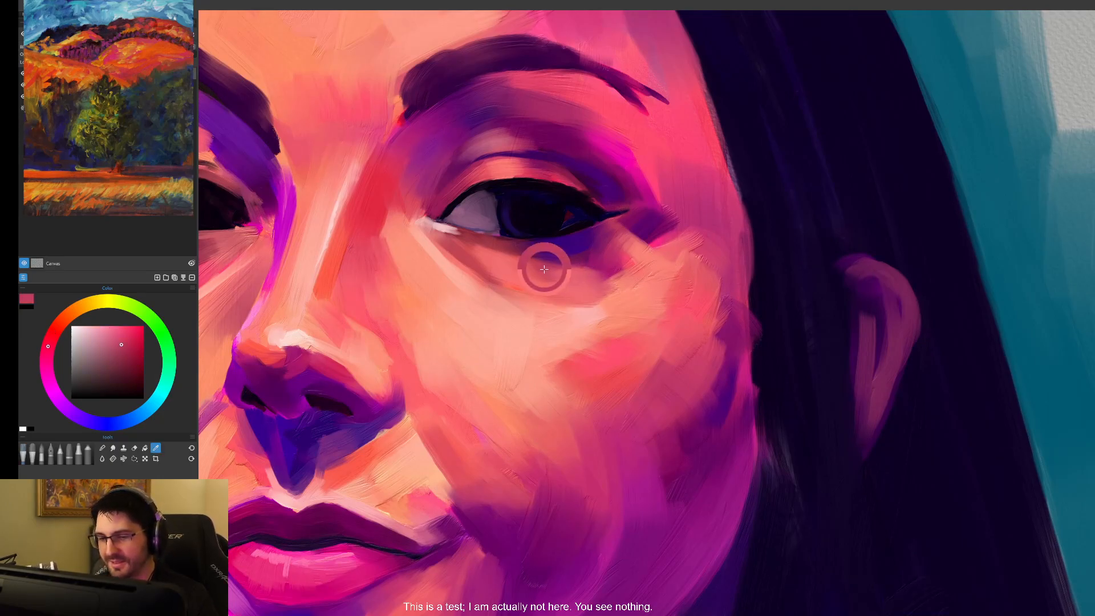
{"action": "left_click", "coordinate": [575, 248], "text": "alt"}
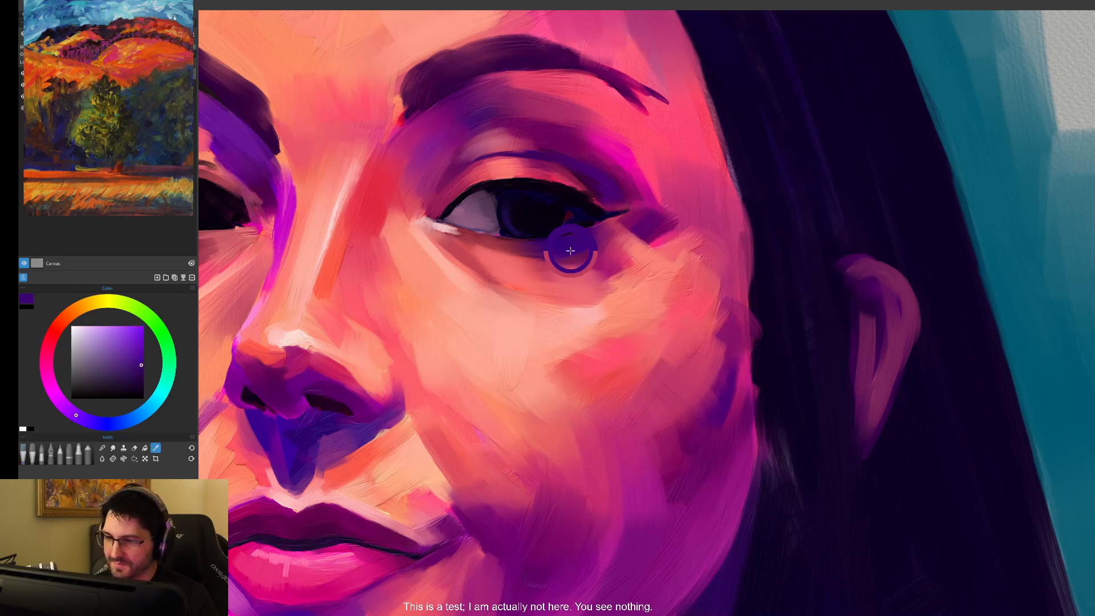
{"action": "left_click", "coordinate": [135, 369]}
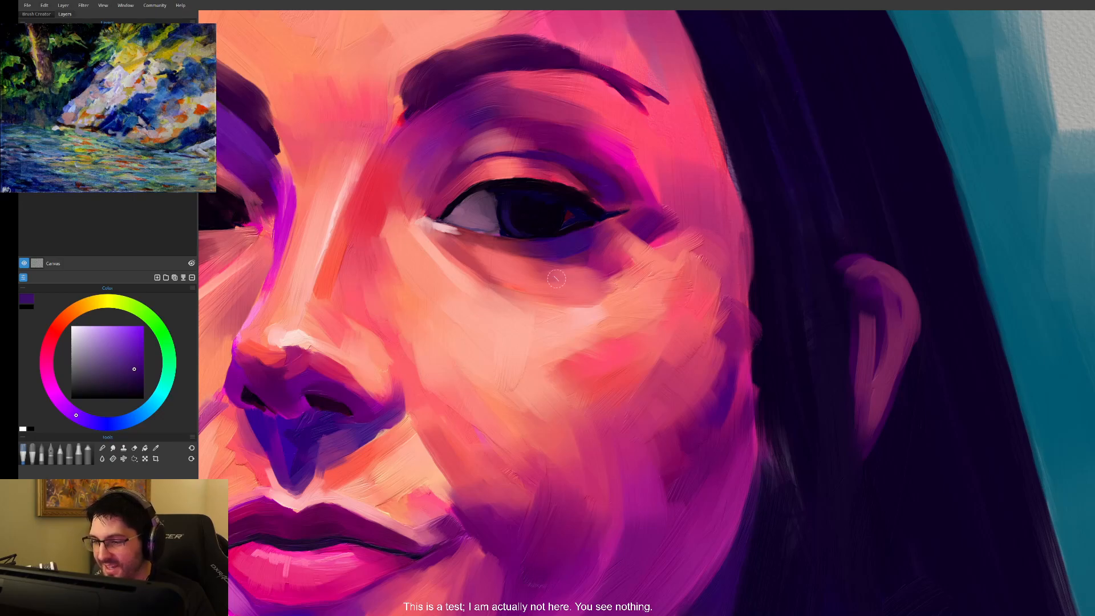
- Refine the nostril wing and the top of the cheek fold with sampled pink, peach and salmon
{"action": "scroll", "coordinate": [657, 331], "scroll_direction": "down", "scroll_amount": 1}
{"action": "scroll", "coordinate": [658, 331], "scroll_direction": "down", "scroll_amount": 1}
{"action": "left_click_drag", "start_coordinate": [567, 396], "coordinate": [694, 322]}
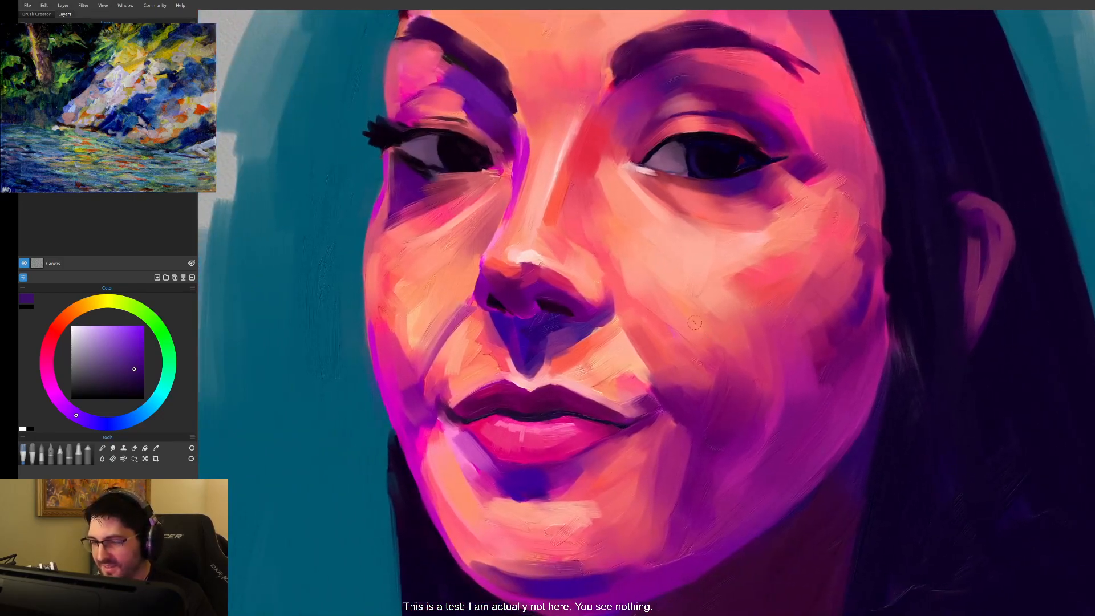
{"action": "left_click", "coordinate": [608, 296], "text": "alt"}
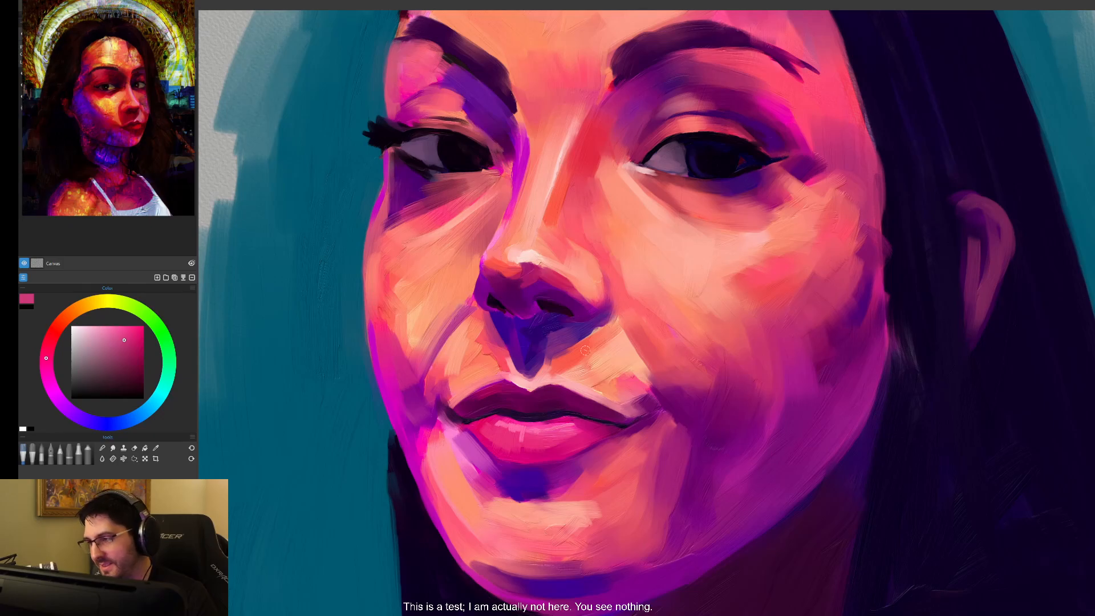
{"action": "left_click", "coordinate": [618, 317], "text": "alt"}
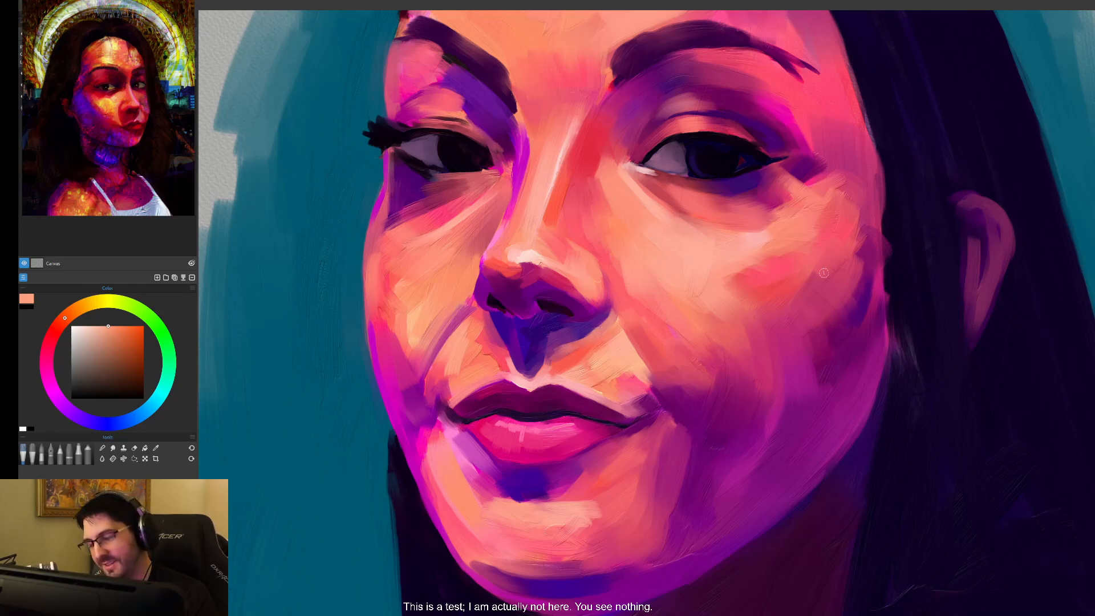
{"action": "left_click", "coordinate": [626, 342], "text": "alt"}
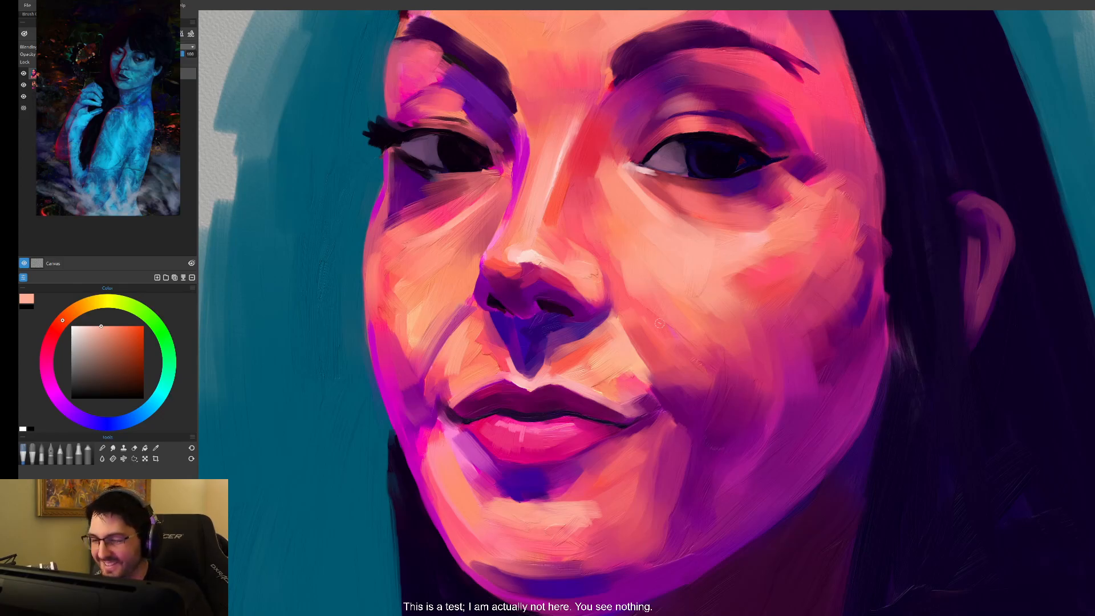
- Touch up the nose tip and nostril wing with sampled near-white, salmon and pink
{"action": "left_click", "coordinate": [530, 255], "text": "alt"}
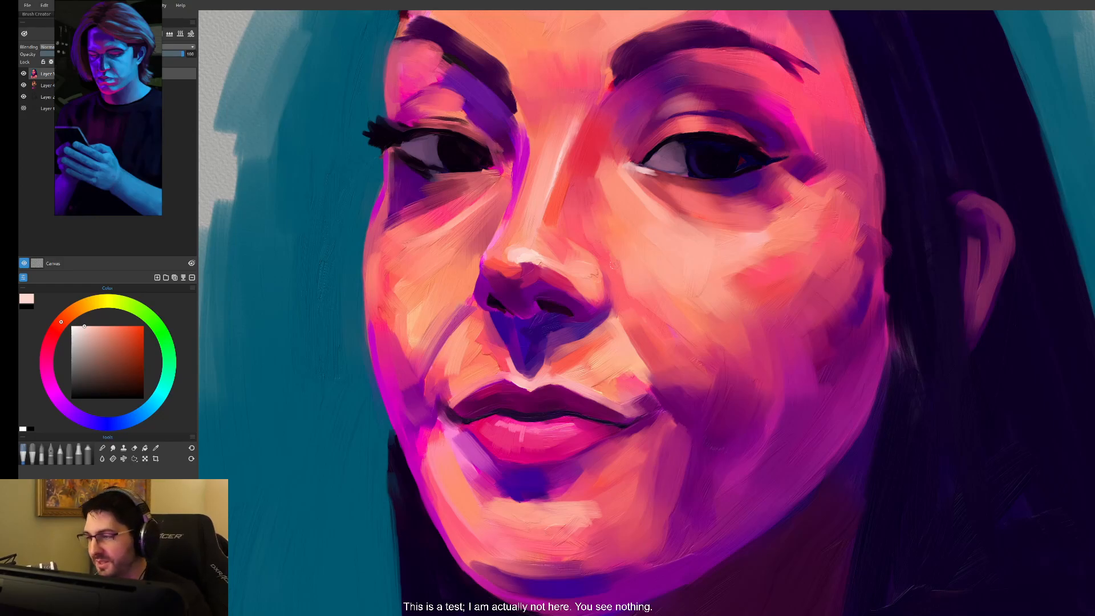
{"action": "left_click", "coordinate": [576, 271], "text": "alt"}
{"action": "left_click", "coordinate": [577, 271], "text": "alt"}
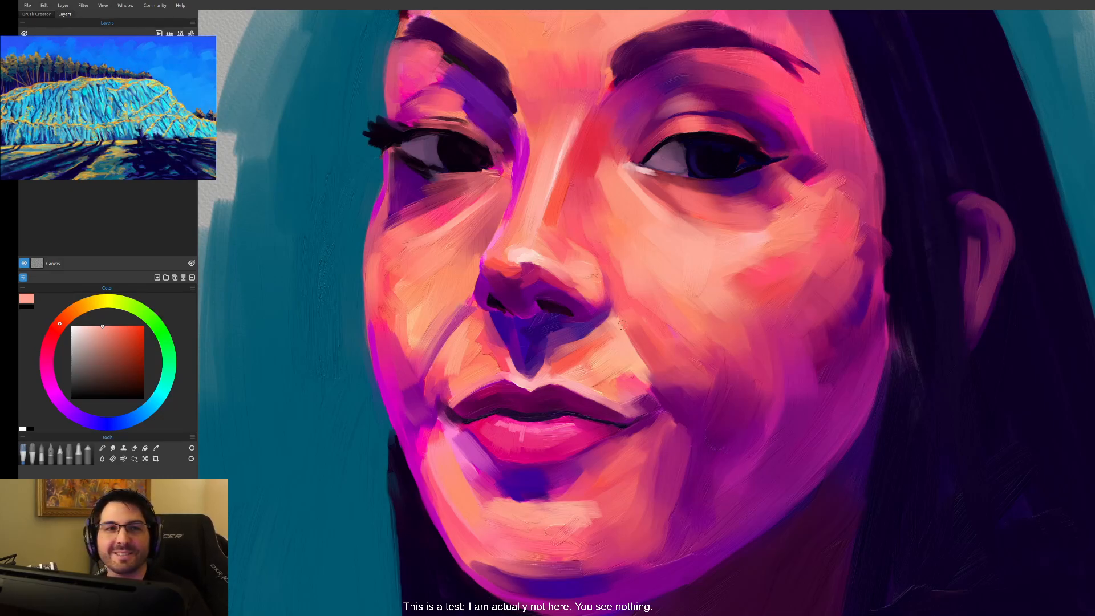
{"action": "scroll", "coordinate": [622, 324], "scroll_direction": "up", "scroll_amount": 2}
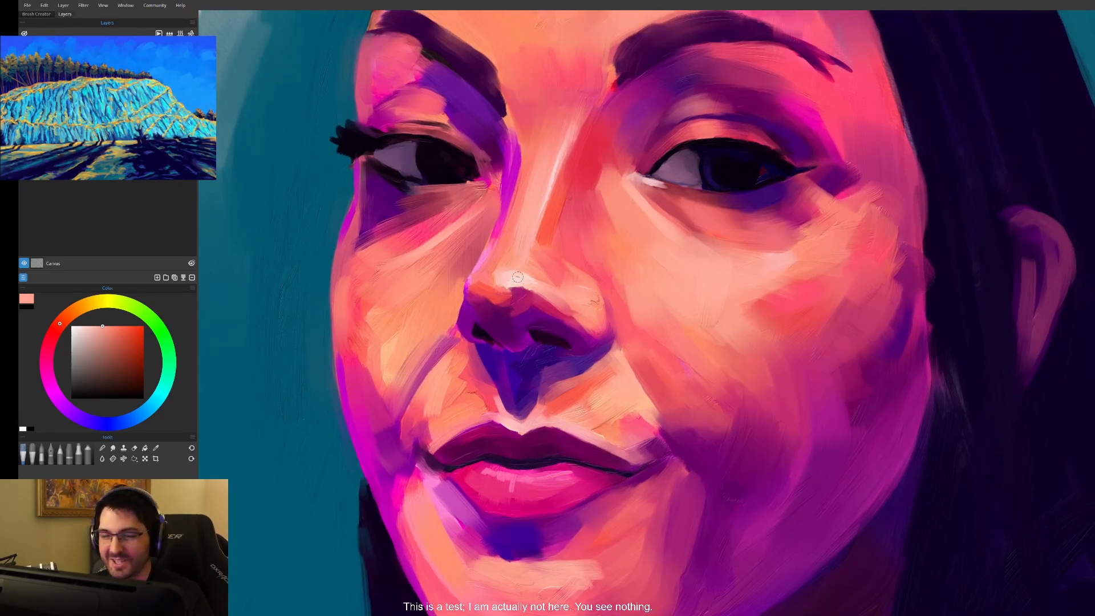
{"action": "left_click", "coordinate": [471, 281], "text": "alt"}
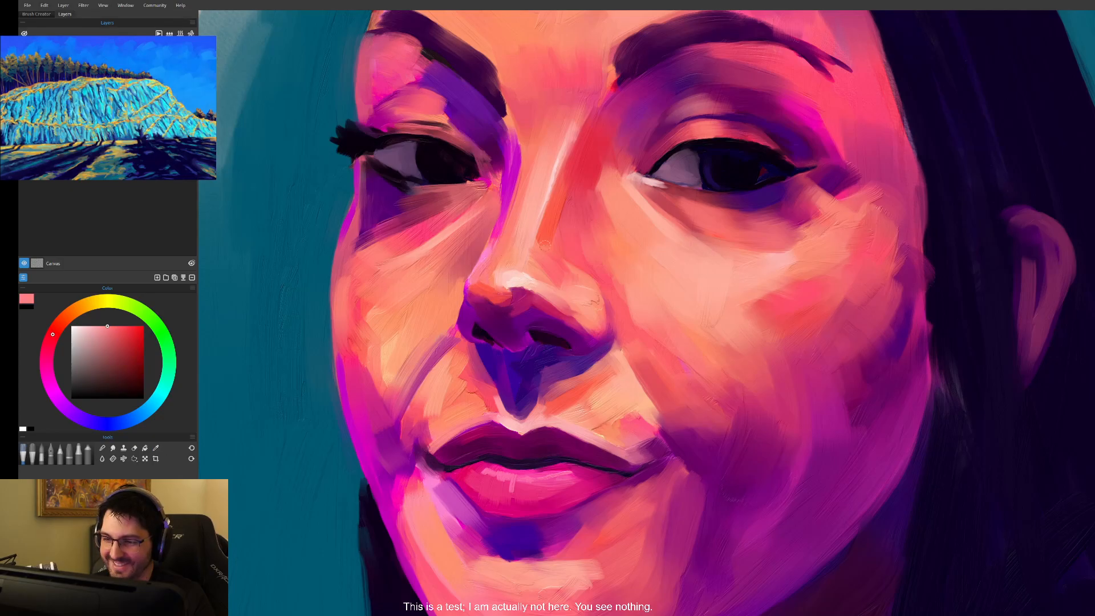
{"action": "left_click_drag", "start_coordinate": [615, 330], "coordinate": [653, 367]}
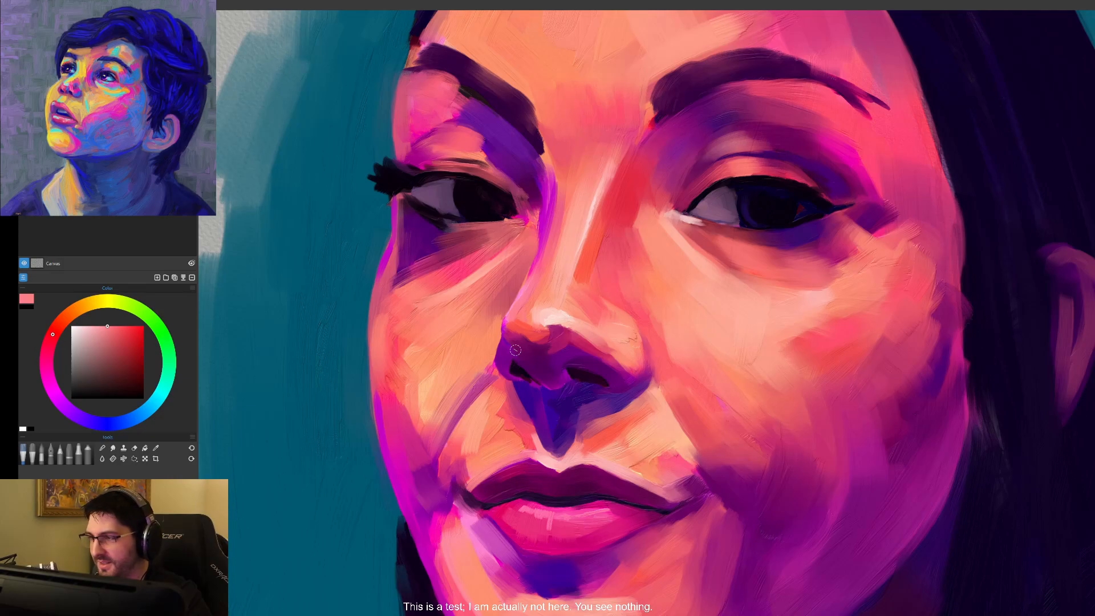
- Brush sampled coral along the far side of the nose bridge and sampled pale pink along its highlight
{"action": "left_click", "coordinate": [564, 226], "text": "alt"}
{"action": "left_click_drag", "start_coordinate": [559, 223], "coordinate": [564, 175]}
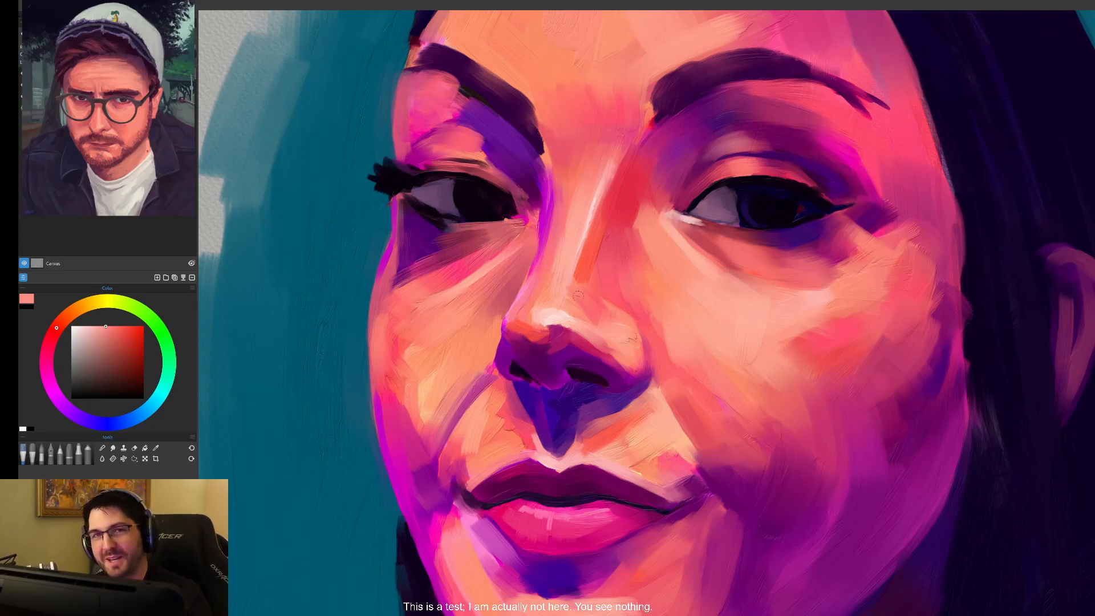
{"action": "left_click", "coordinate": [593, 201], "text": "alt"}
{"action": "left_click_drag", "start_coordinate": [601, 162], "coordinate": [582, 216]}
{"action": "scroll", "coordinate": [667, 337], "scroll_direction": "down", "scroll_amount": 4}
{"action": "left_click_drag", "start_coordinate": [705, 445], "coordinate": [651, 375]}
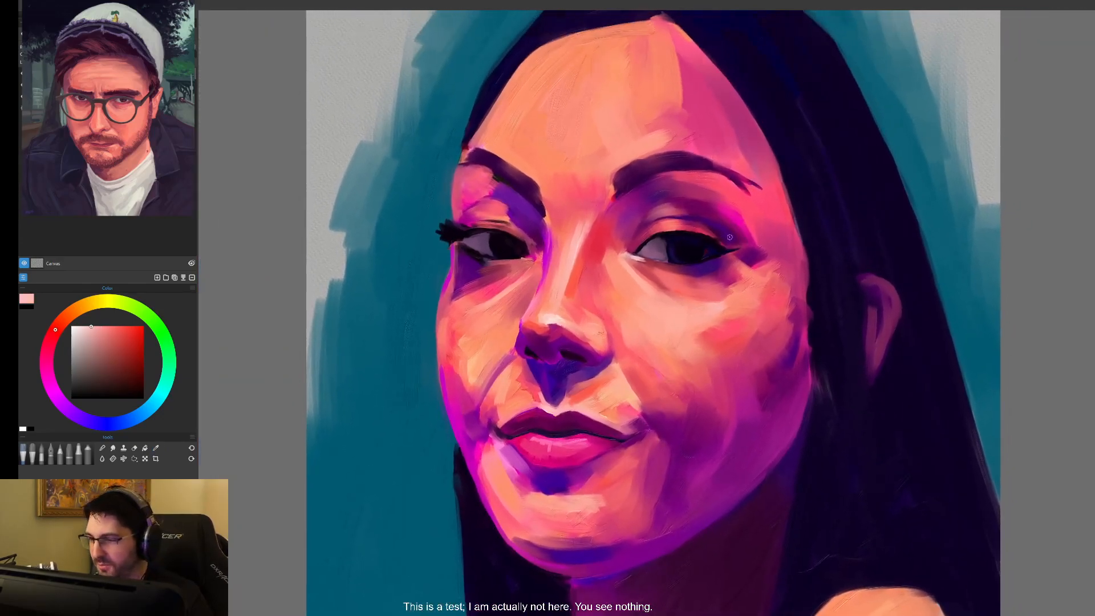
- Blend the red shadow beside the nose bridge with a coral sampled near the inner corner of the near eye
{"action": "scroll", "coordinate": [669, 372], "scroll_direction": "up", "scroll_amount": 2}
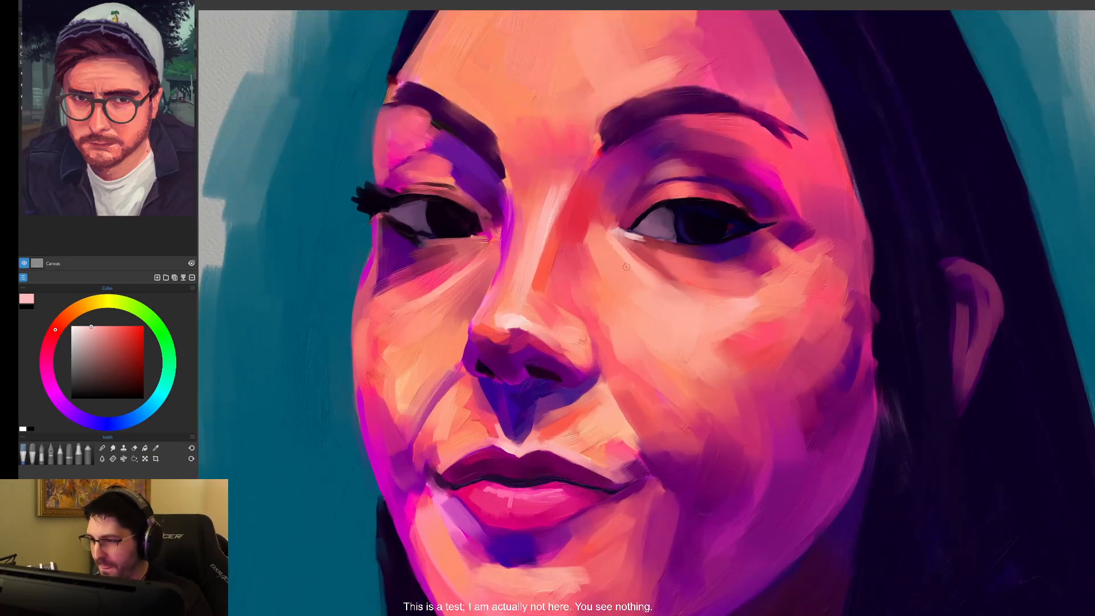
{"action": "left_click", "coordinate": [602, 226], "text": "alt"}
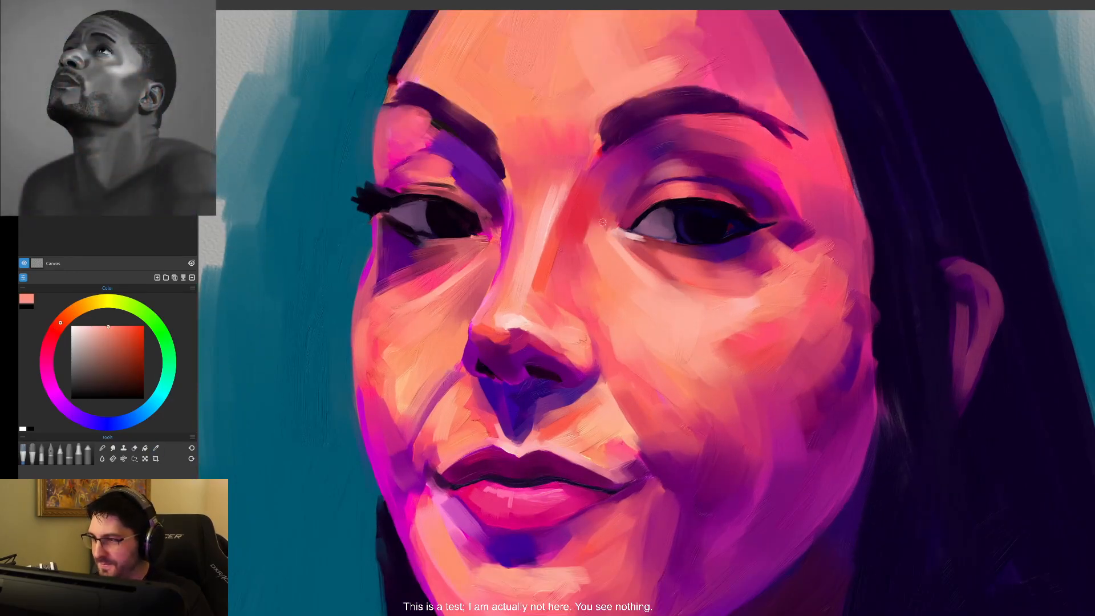
{"action": "mouse_move", "coordinate": [582, 206]}
{"action": "left_mouse_down"}
{"action": "mouse_move", "coordinate": [600, 304]}
{"action": "mouse_move", "coordinate": [584, 213]}
{"action": "mouse_move", "coordinate": [587, 263]}
{"action": "left_mouse_up"}
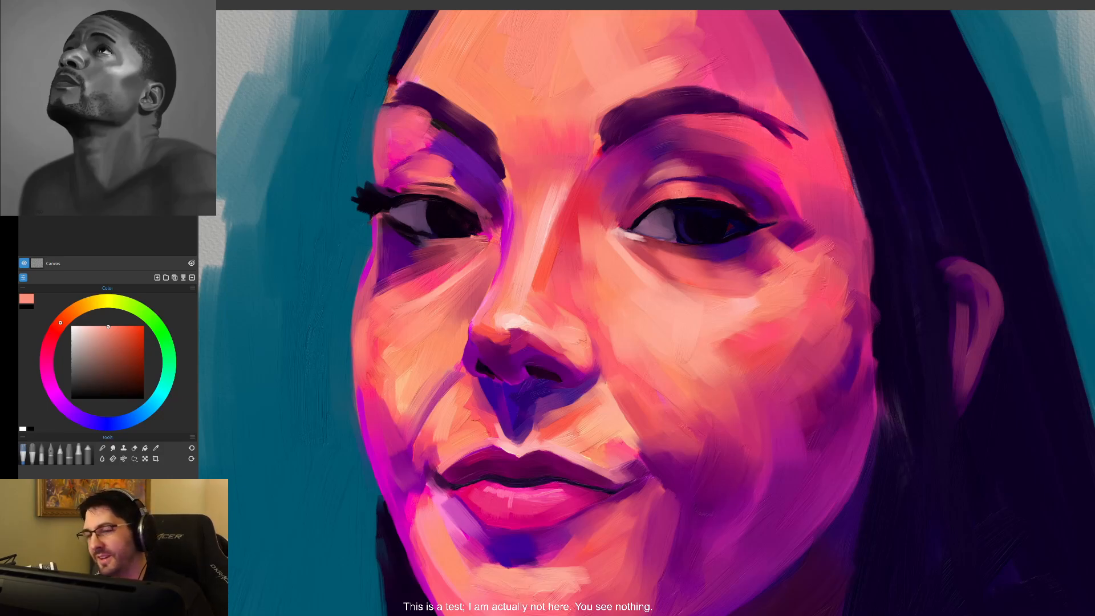
- Touch up the near eyelid shadow with sampled purples and the nose tip and nostril wing with sampled salmon and coral
{"action": "left_click", "coordinate": [667, 180], "text": "alt"}
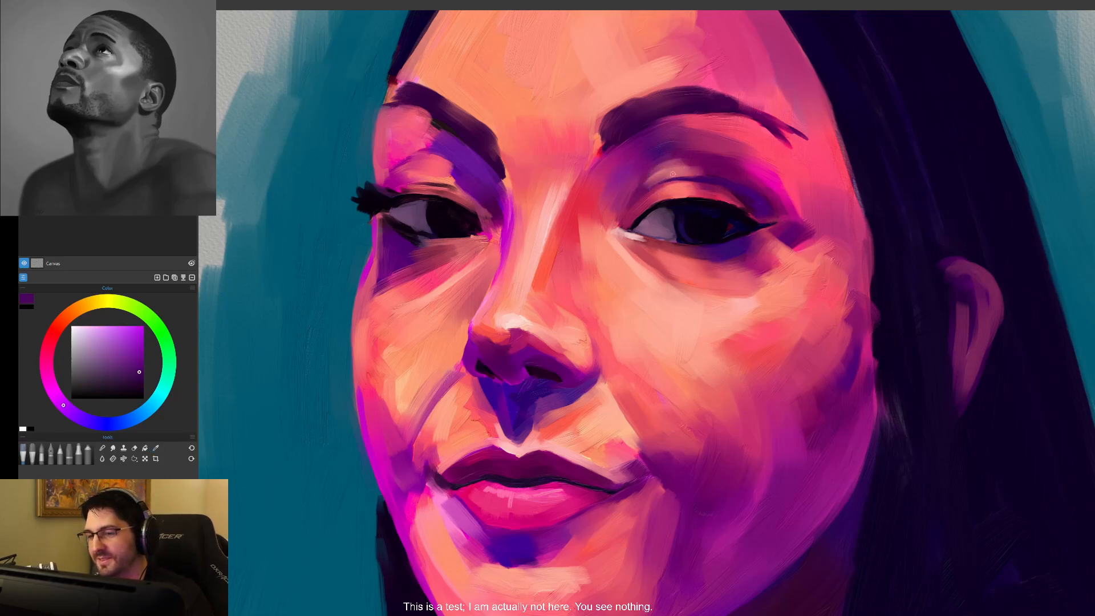
{"action": "left_click", "coordinate": [699, 178], "text": "alt"}
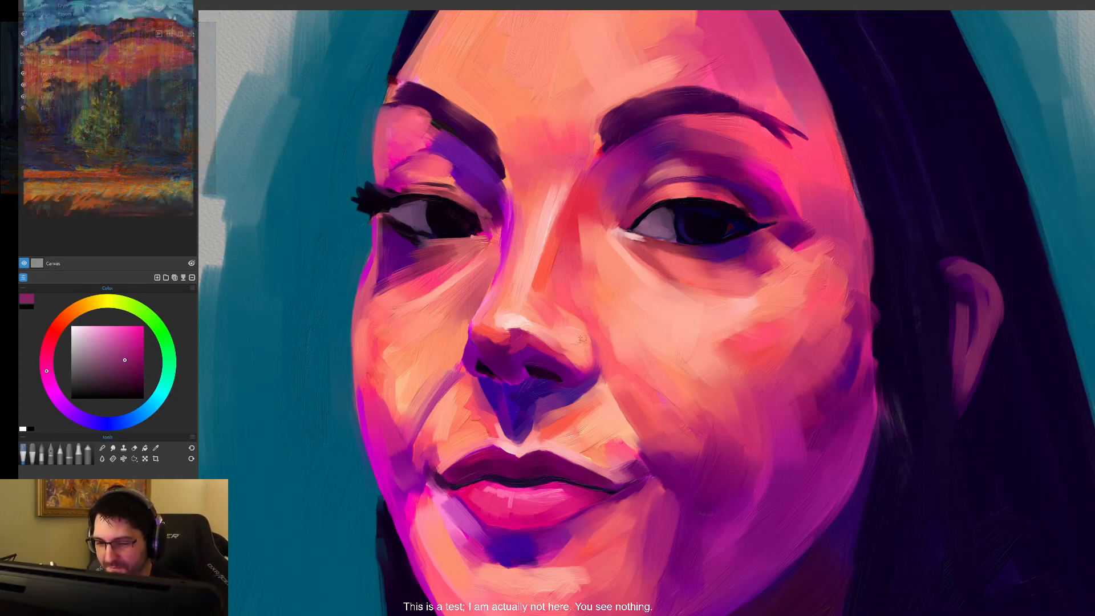
{"action": "left_click", "coordinate": [579, 337], "text": "alt"}
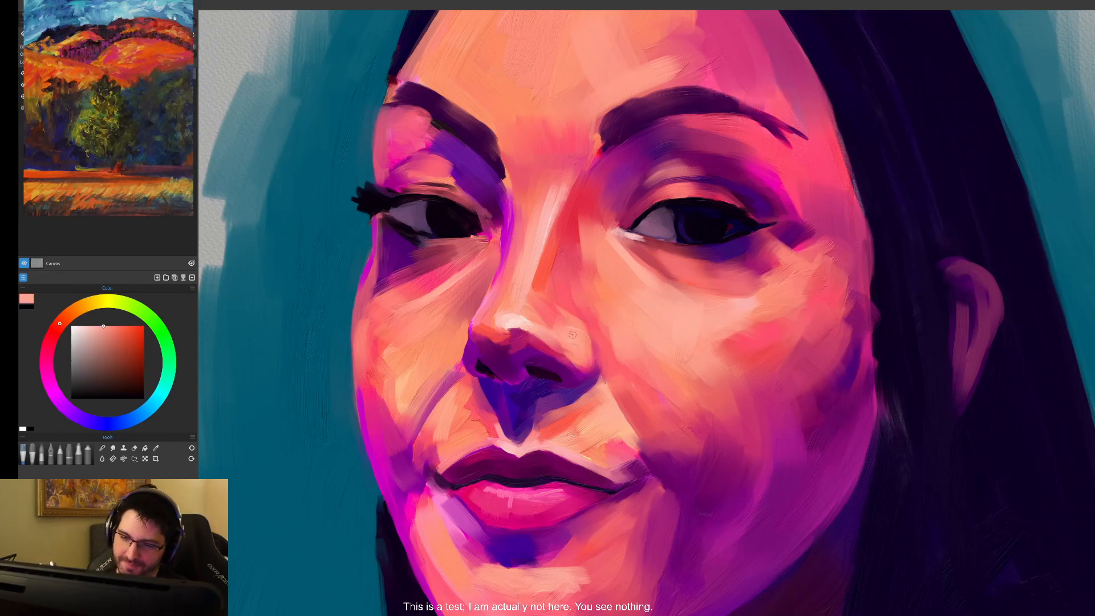
{"action": "left_click", "coordinate": [493, 334], "text": "alt"}
{"action": "left_click", "coordinate": [113, 331]}
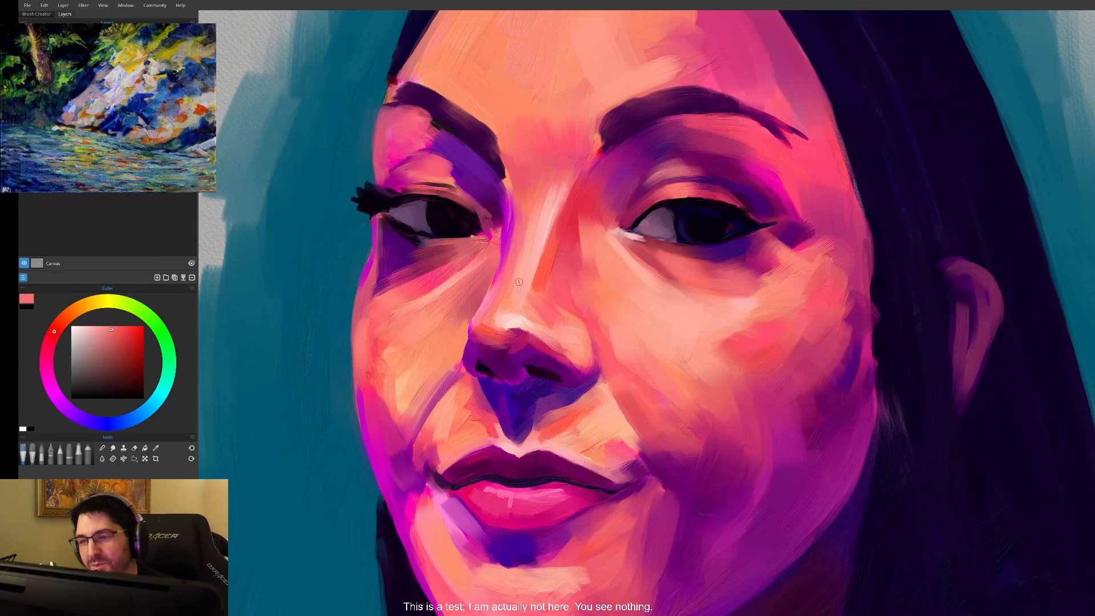
- Extend and round the inner end of the near eyebrow with dark purple sampled from the brow
{"action": "left_click", "coordinate": [627, 131], "text": "alt"}
{"action": "left_click_drag", "start_coordinate": [602, 126], "coordinate": [602, 147]}
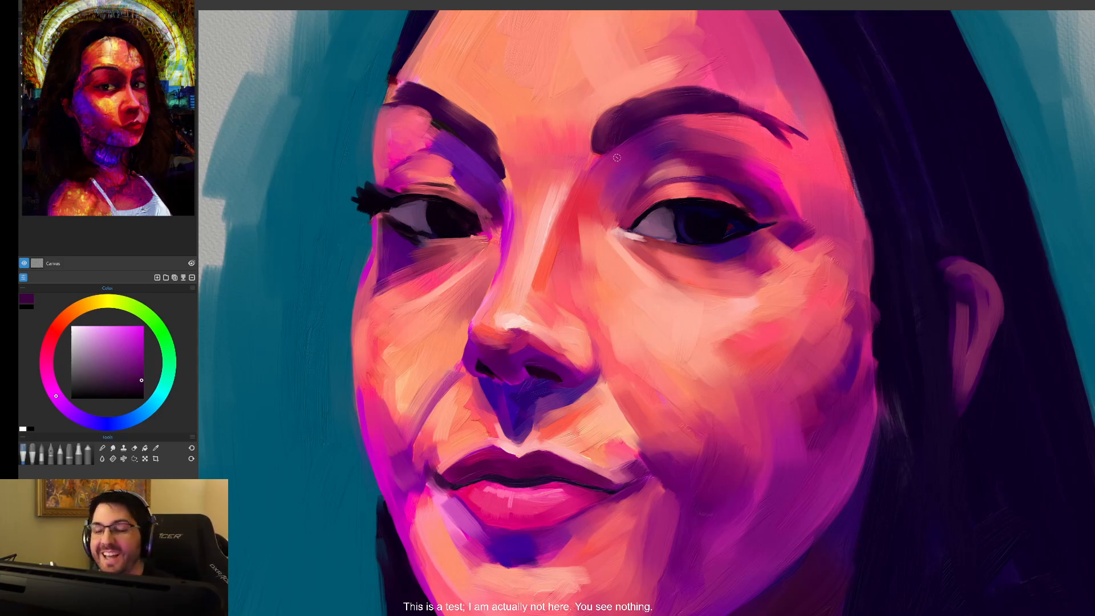
{"action": "left_click", "coordinate": [626, 133], "text": "alt"}
{"action": "left_click_drag", "start_coordinate": [601, 127], "coordinate": [600, 145]}
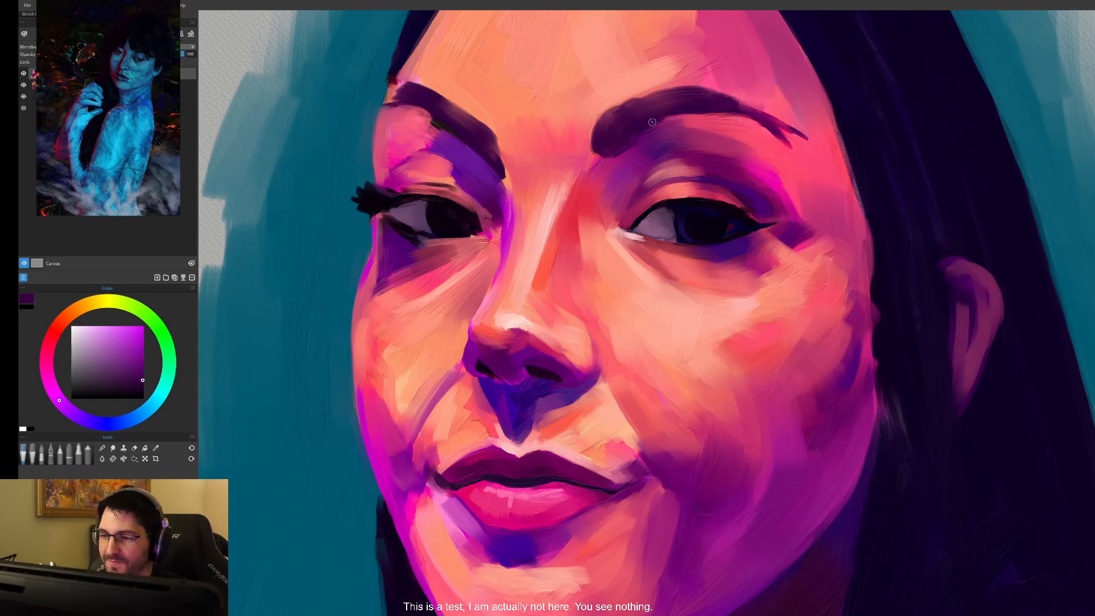
- Refine the nose tip highlight and the shadow beneath it with sampled peach and dark magenta-purple
{"action": "key", "text": "ctrl+minus"}
{"action": "left_click_drag", "start_coordinate": [714, 411], "coordinate": [692, 366]}
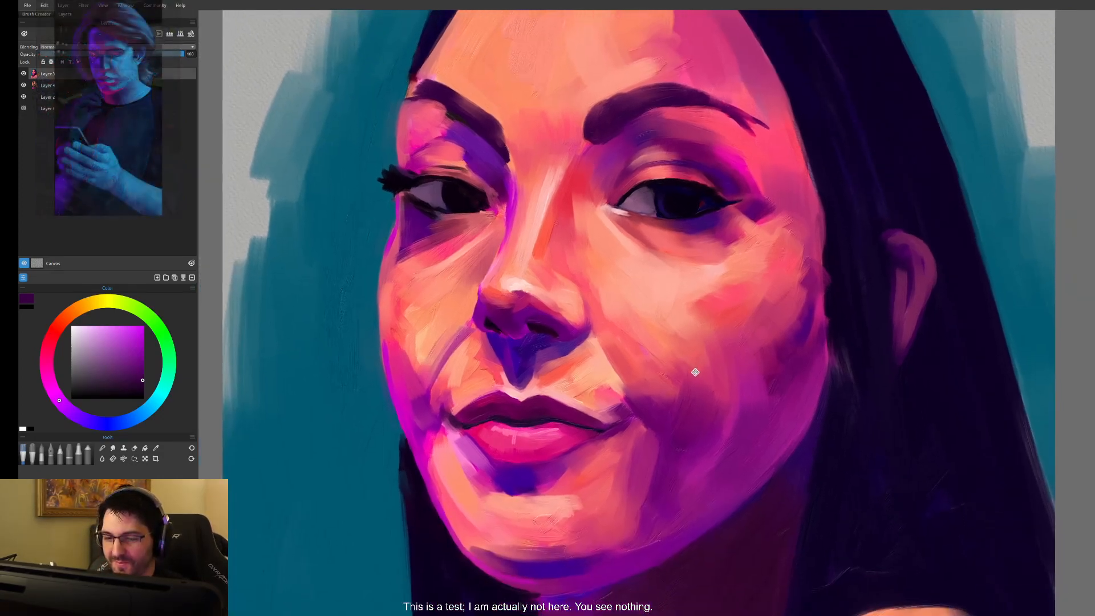
{"action": "key", "text": "i"}
{"action": "left_click", "coordinate": [517, 293]}
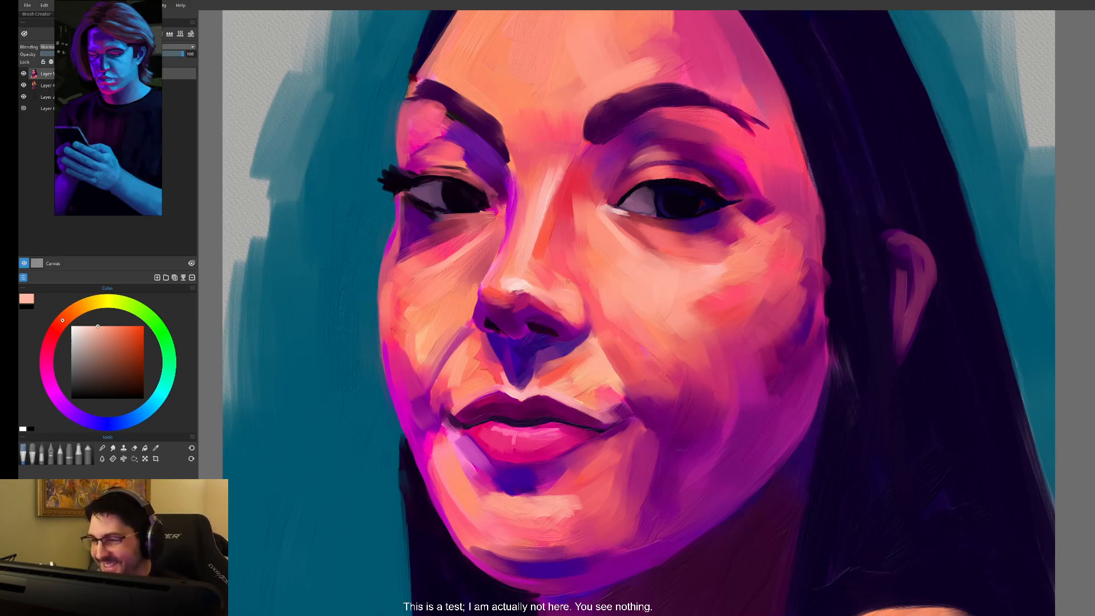
{"action": "left_click", "coordinate": [513, 308], "text": "alt"}
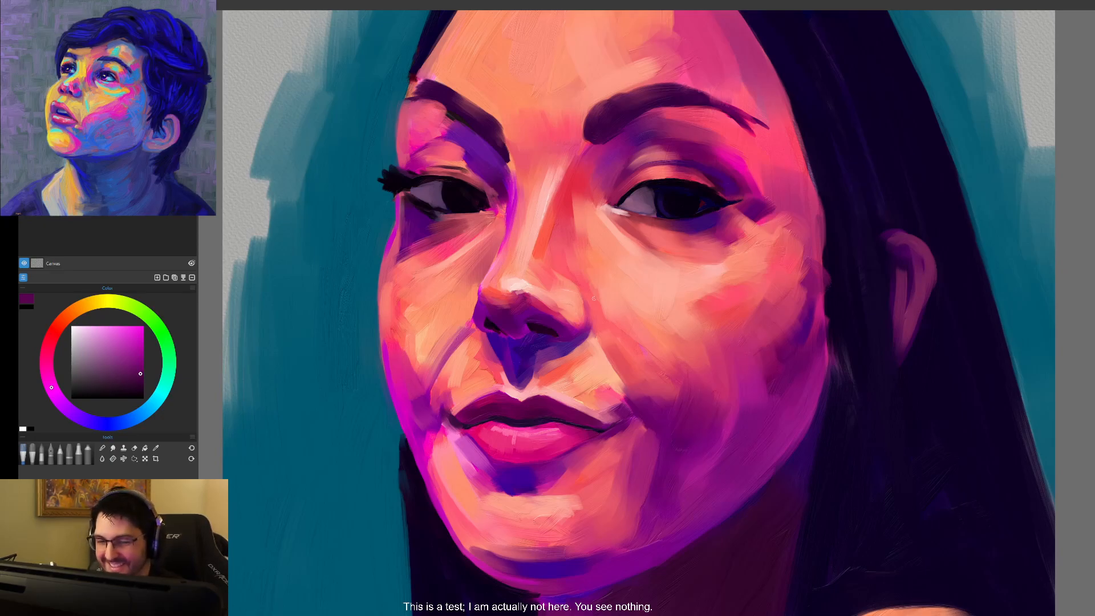
- Strengthen the upper lash line of the far eye with near-black purple sampled from its iris area
{"action": "mouse_move", "coordinate": [633, 311]}
{"action": "left_mouse_down"}
{"action": "mouse_move", "coordinate": [681, 313]}
{"action": "mouse_move", "coordinate": [718, 380]}
{"action": "left_mouse_up"}
{"action": "key", "text": "ctrl+plus"}
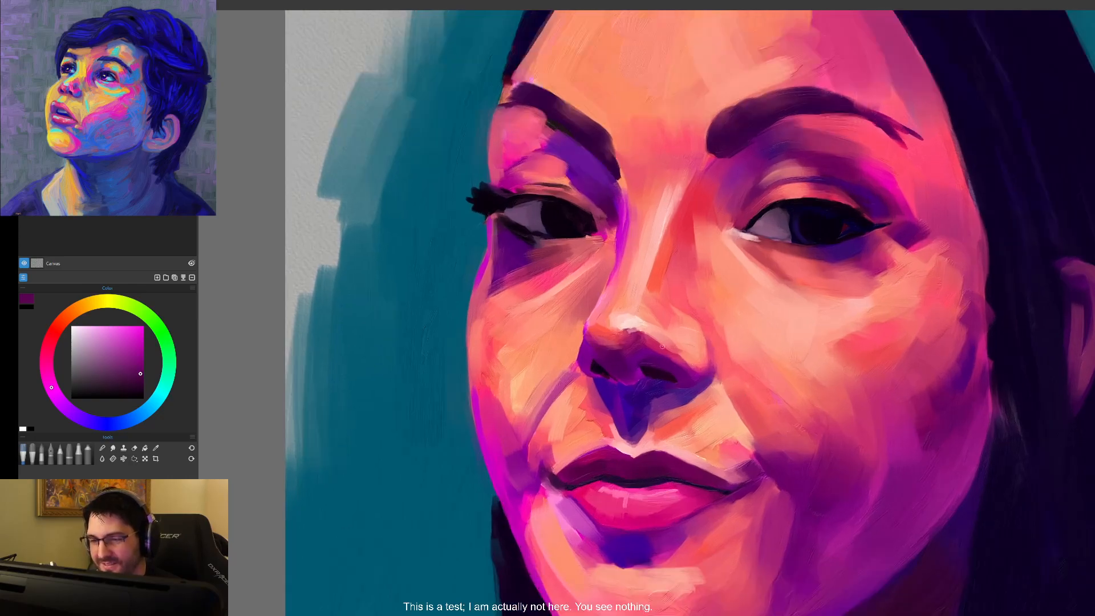
{"action": "left_click", "coordinate": [565, 209], "text": "alt"}
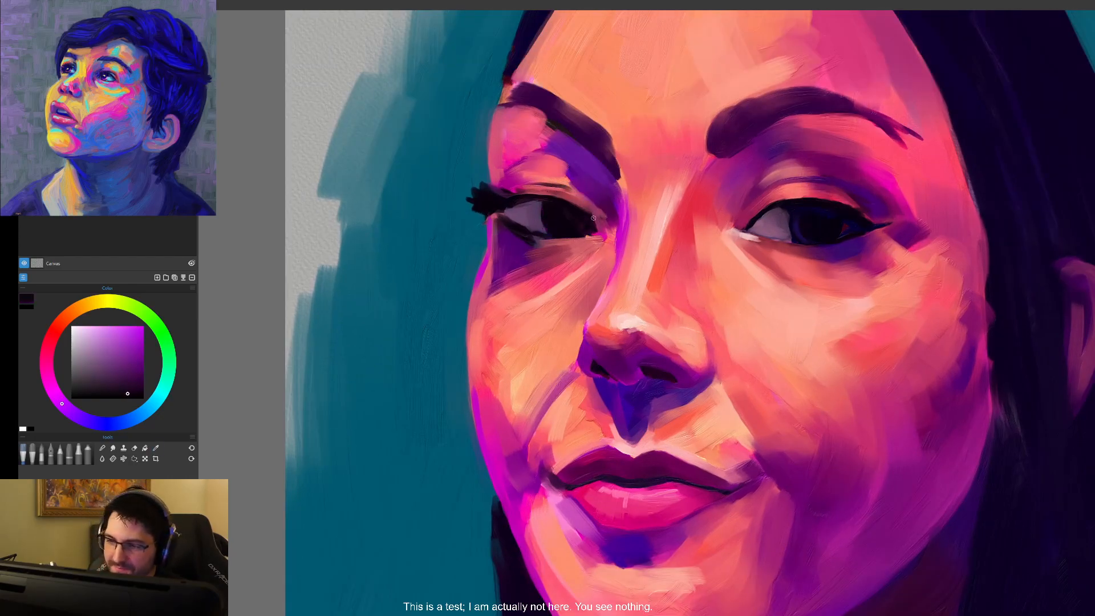
{"action": "left_click_drag", "start_coordinate": [591, 217], "coordinate": [532, 192]}
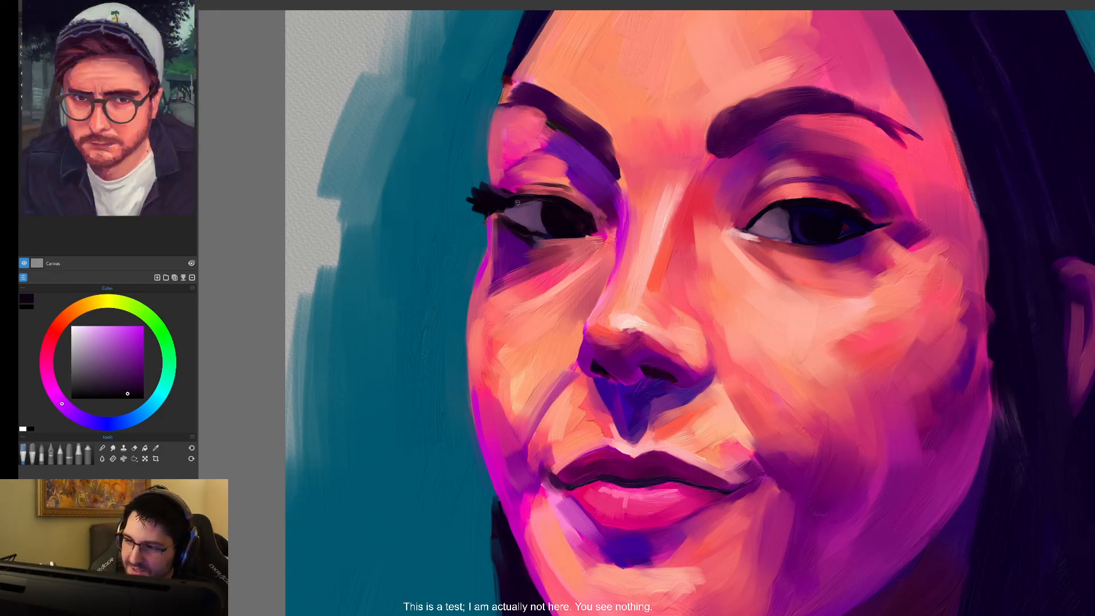
{"action": "left_click_drag", "start_coordinate": [512, 203], "coordinate": [539, 200]}
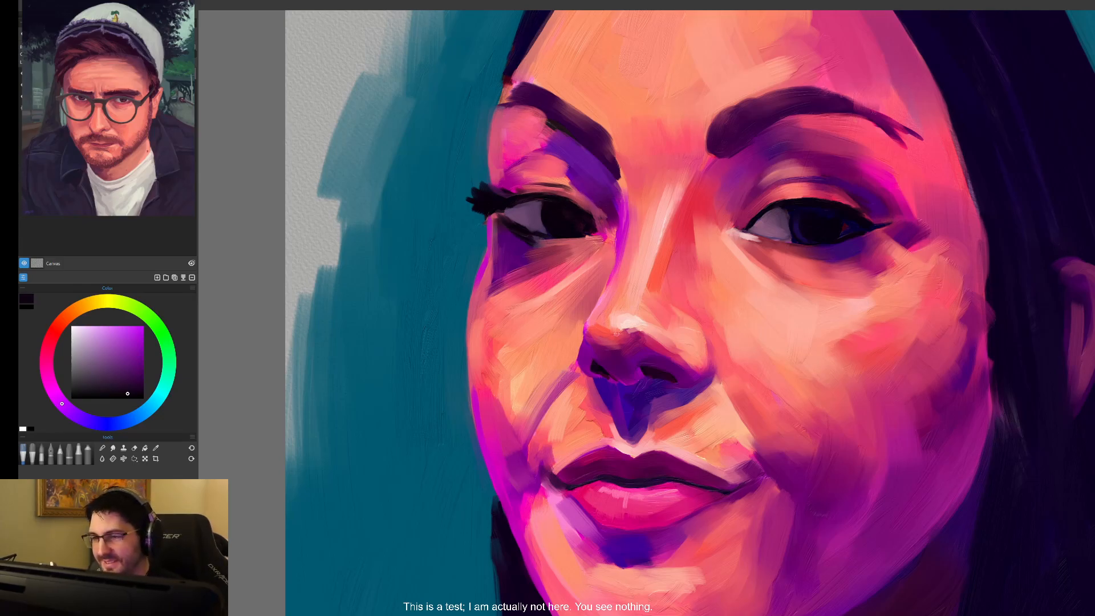
- Shade the outer white of the far eye with a muted greyish purple and touch up the near eye's inner white
{"action": "left_click", "coordinate": [543, 218], "text": "alt"}
{"action": "left_click", "coordinate": [107, 377]}
{"action": "left_click_drag", "start_coordinate": [518, 211], "coordinate": [507, 212]}
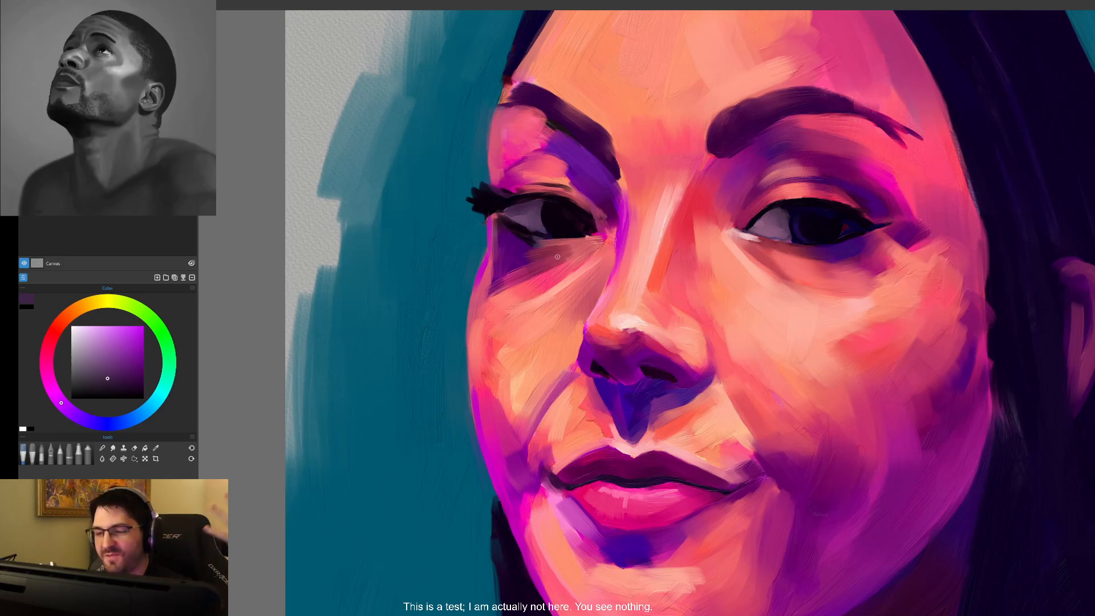
{"action": "mouse_move", "coordinate": [761, 224]}
{"action": "left_mouse_down"}
{"action": "mouse_move", "coordinate": [770, 215]}
{"action": "mouse_move", "coordinate": [759, 224]}
{"action": "left_mouse_up"}
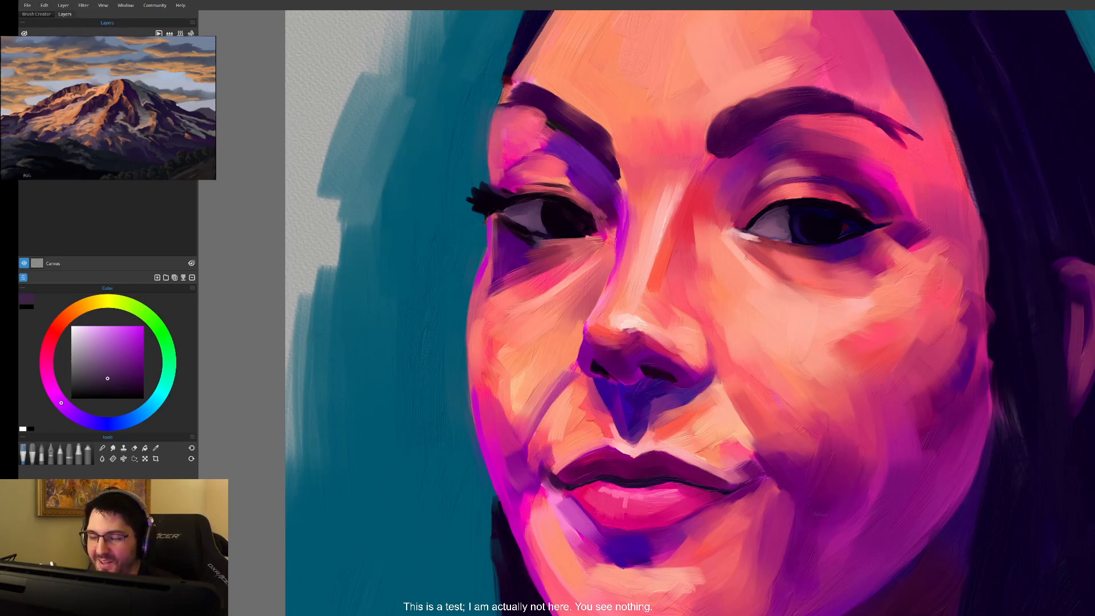
- Blend the shadow between the near eye's inner corner and the eyebrow with sampled magenta-purple and violet
{"action": "key", "text": "ctrl+minus"}
{"action": "key", "text": "ctrl+minus"}
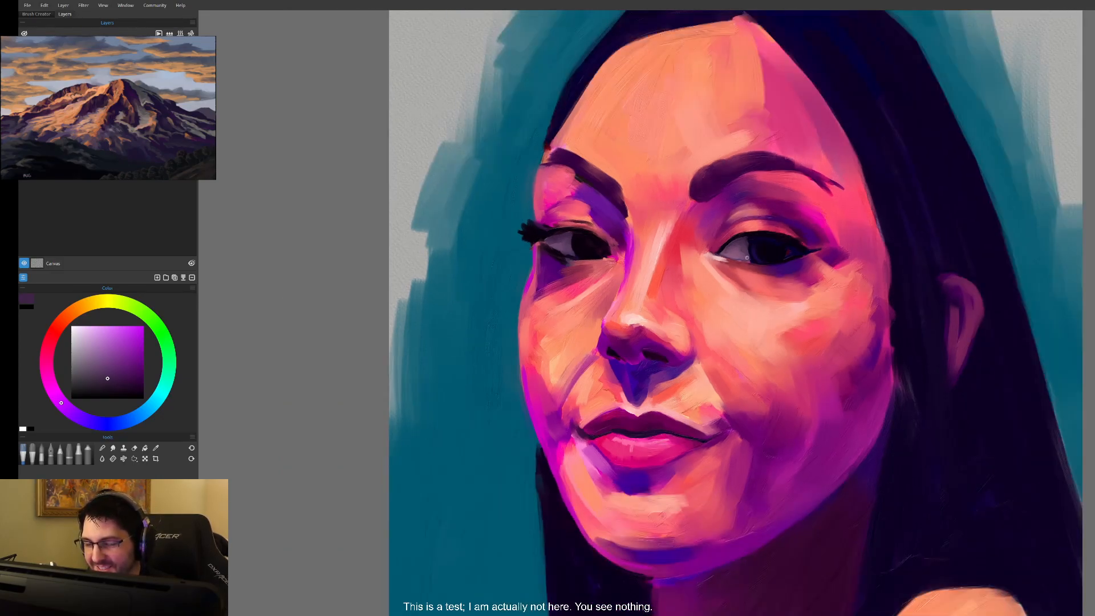
{"action": "left_click_drag", "start_coordinate": [770, 322], "coordinate": [677, 386]}
{"action": "key", "text": "ctrl+plus"}
{"action": "key", "text": "ctrl+plus"}
{"action": "key", "text": "ctrl+plus"}
{"action": "left_click", "coordinate": [644, 231], "text": "alt"}
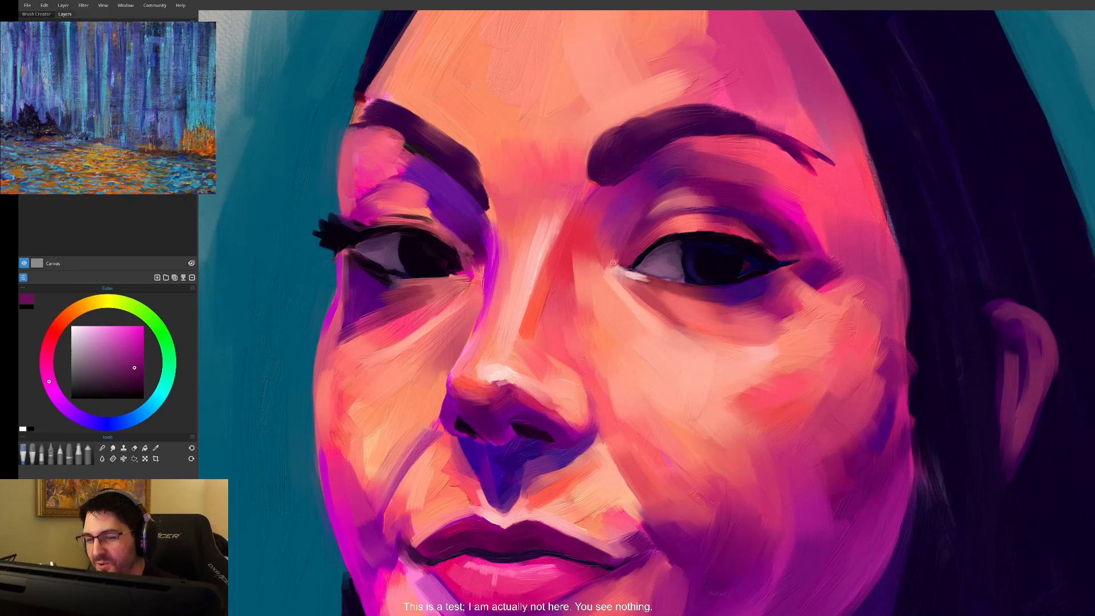
{"action": "left_click", "coordinate": [640, 215], "text": "alt"}
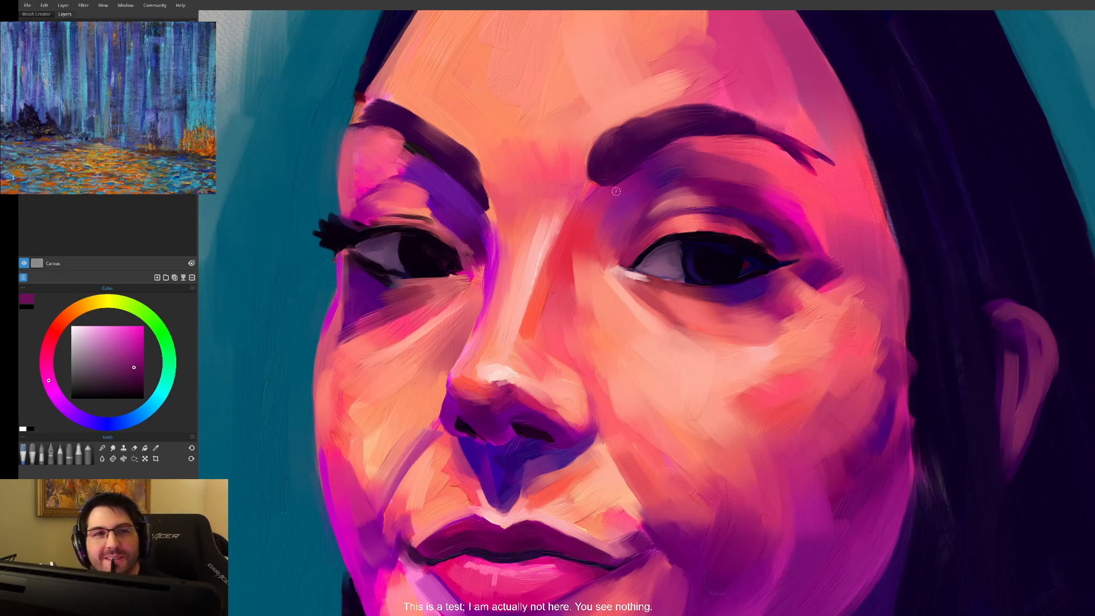
{"action": "left_click", "coordinate": [656, 195], "text": "alt"}
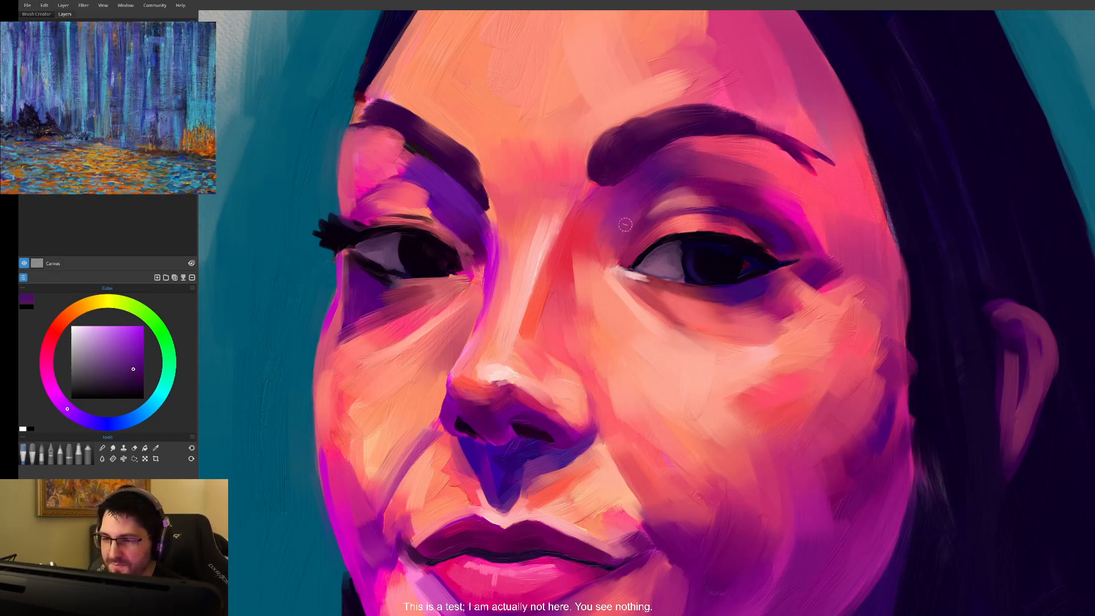
- Soften the edge of the shadow below the lower lip with sampled purple and pink
{"action": "scroll", "coordinate": [684, 407], "scroll_direction": "down", "scroll_amount": 5}
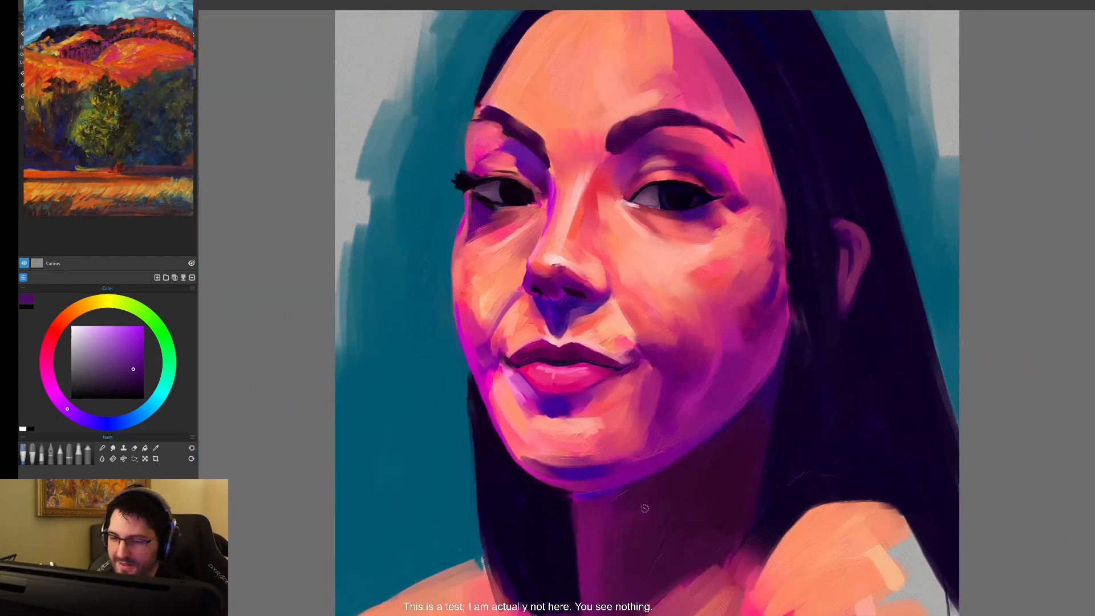
{"action": "left_click_drag", "start_coordinate": [693, 443], "coordinate": [673, 466]}
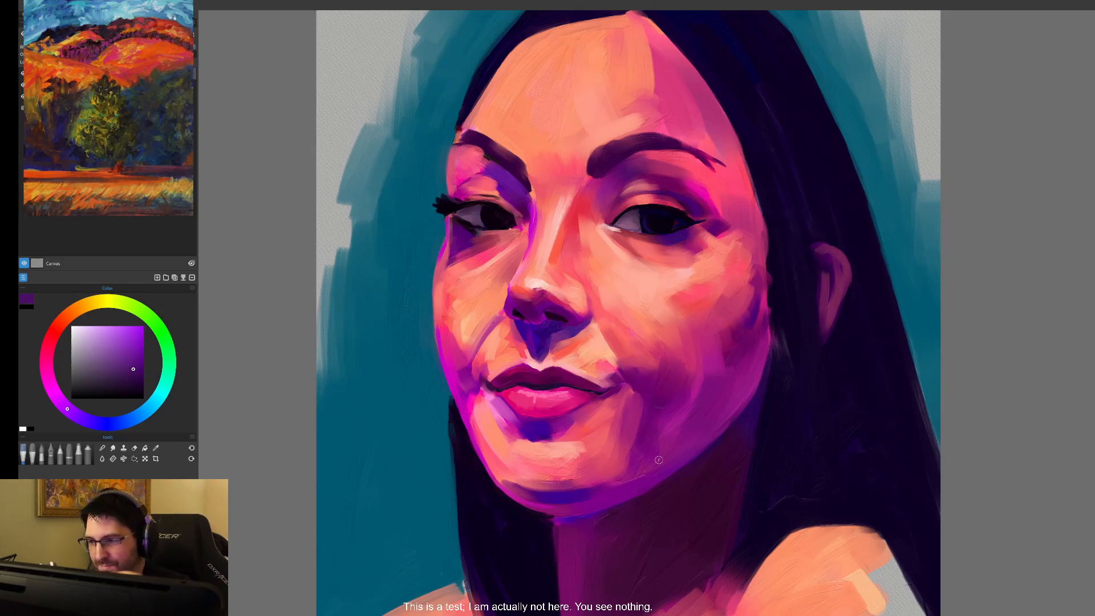
{"action": "scroll", "coordinate": [658, 459], "scroll_direction": "up", "scroll_amount": 3}
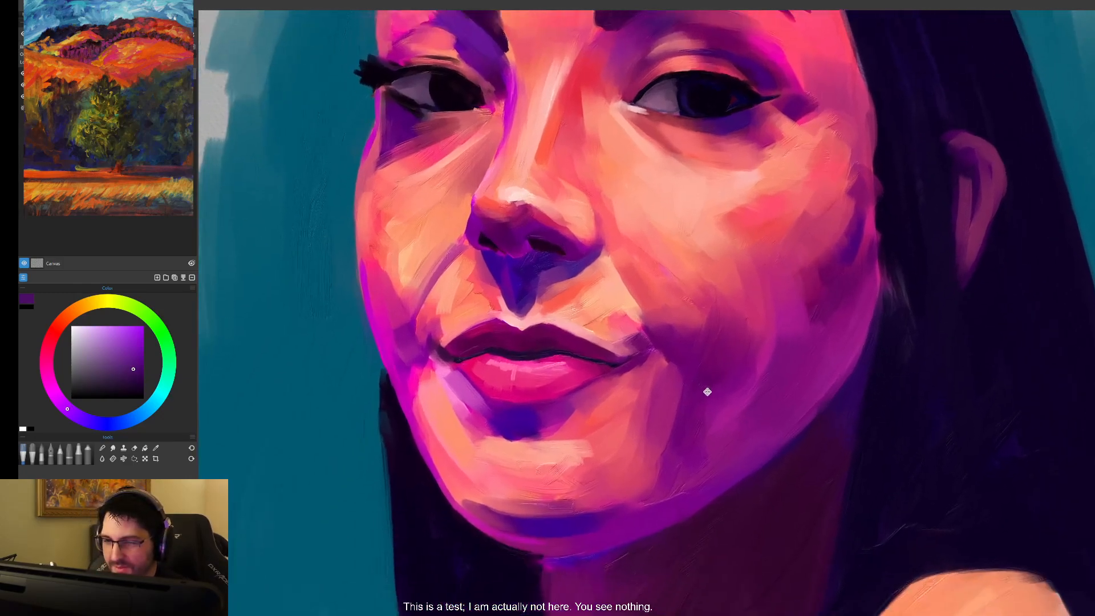
{"action": "left_click", "coordinate": [404, 103], "text": "alt"}
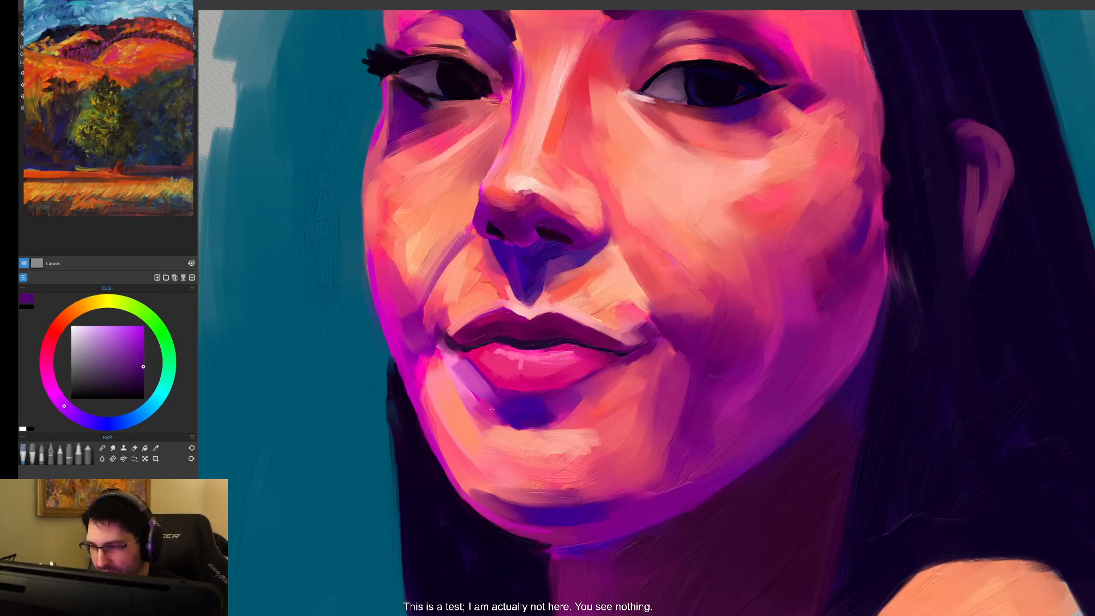
{"action": "left_click", "coordinate": [493, 426], "text": "alt"}
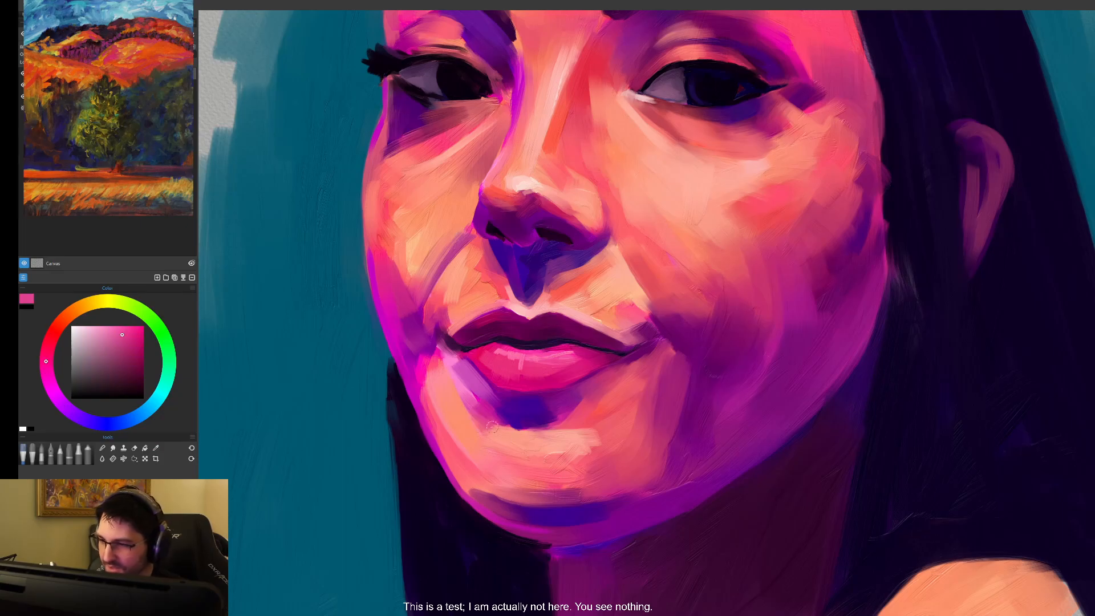
{"action": "left_click", "coordinate": [478, 415], "text": "alt"}
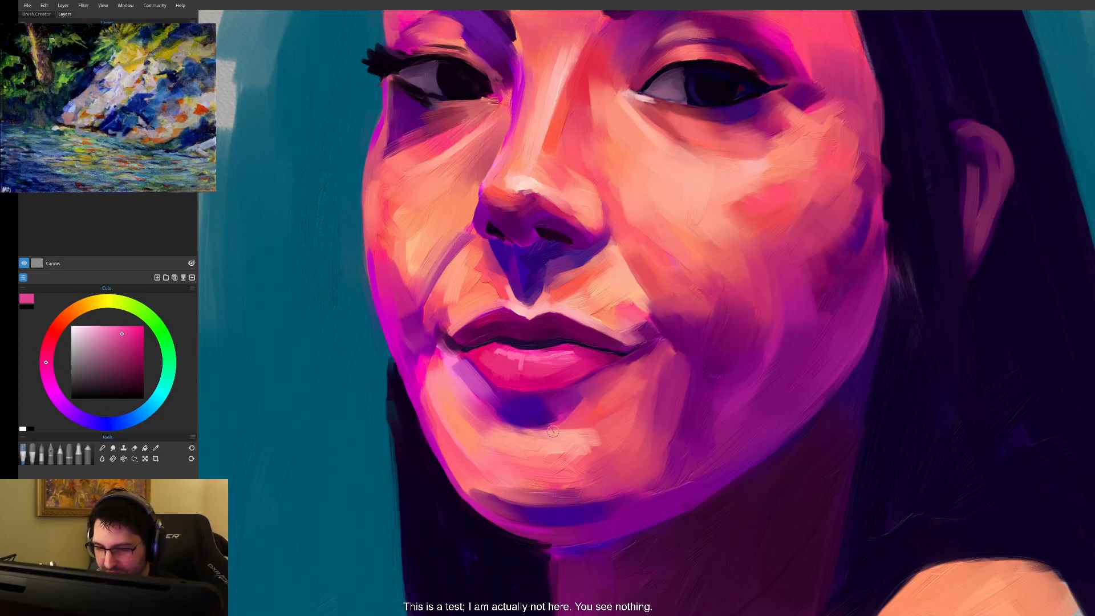
- Blend the chin highlight and the side of the chin with sampled pale pink and peach
{"action": "left_click", "coordinate": [555, 437], "text": "alt"}
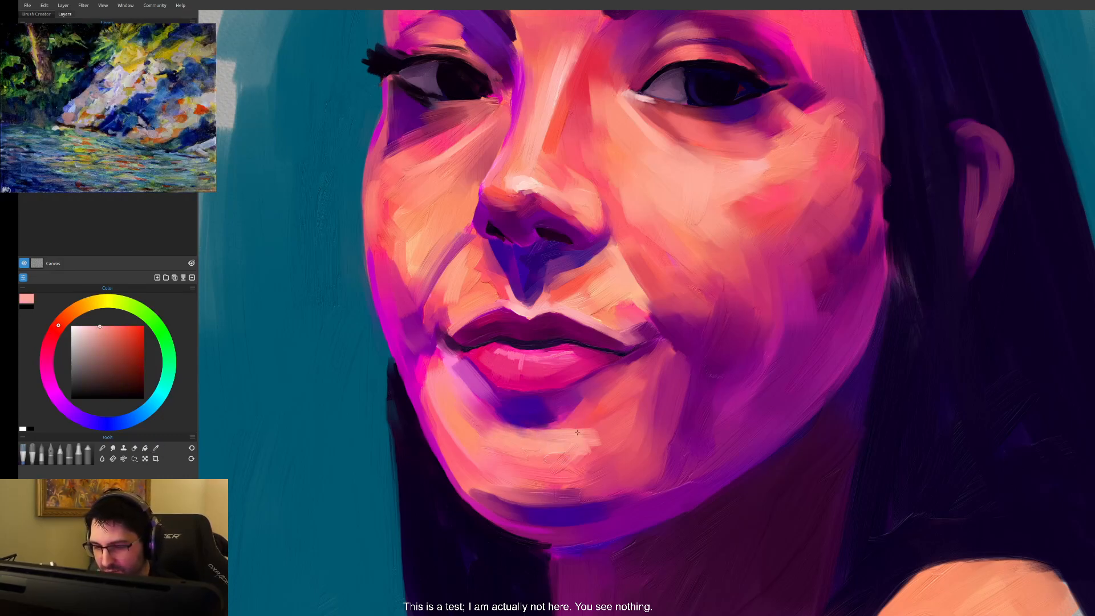
{"action": "left_click", "coordinate": [584, 305], "text": "alt"}
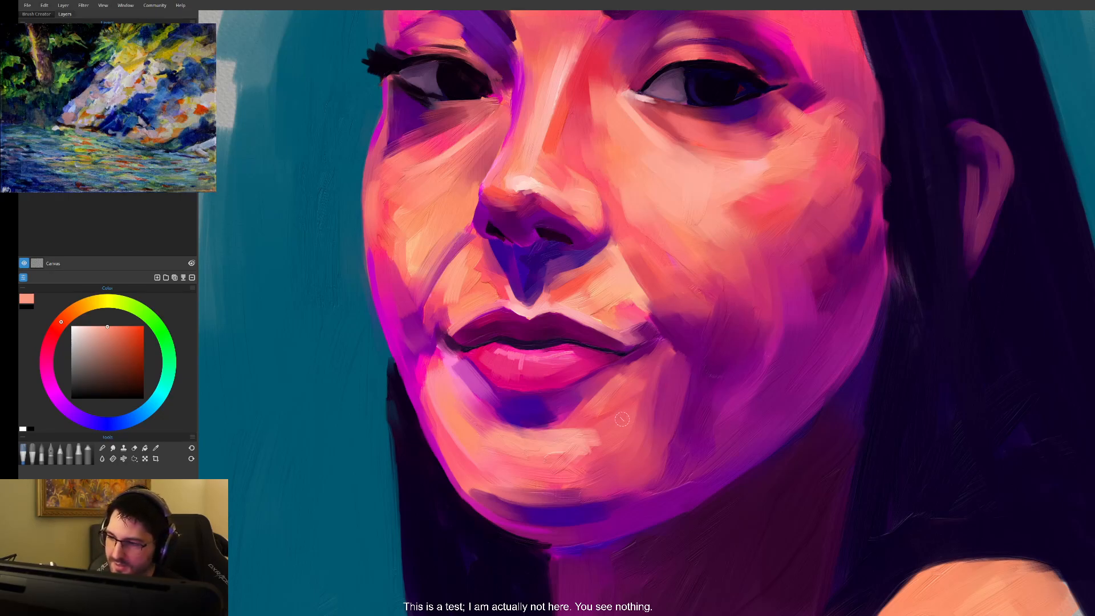
{"action": "mouse_move", "coordinate": [621, 424]}
{"action": "left_mouse_down"}
{"action": "mouse_move", "coordinate": [579, 428]}
{"action": "mouse_move", "coordinate": [599, 451]}
{"action": "left_mouse_up"}
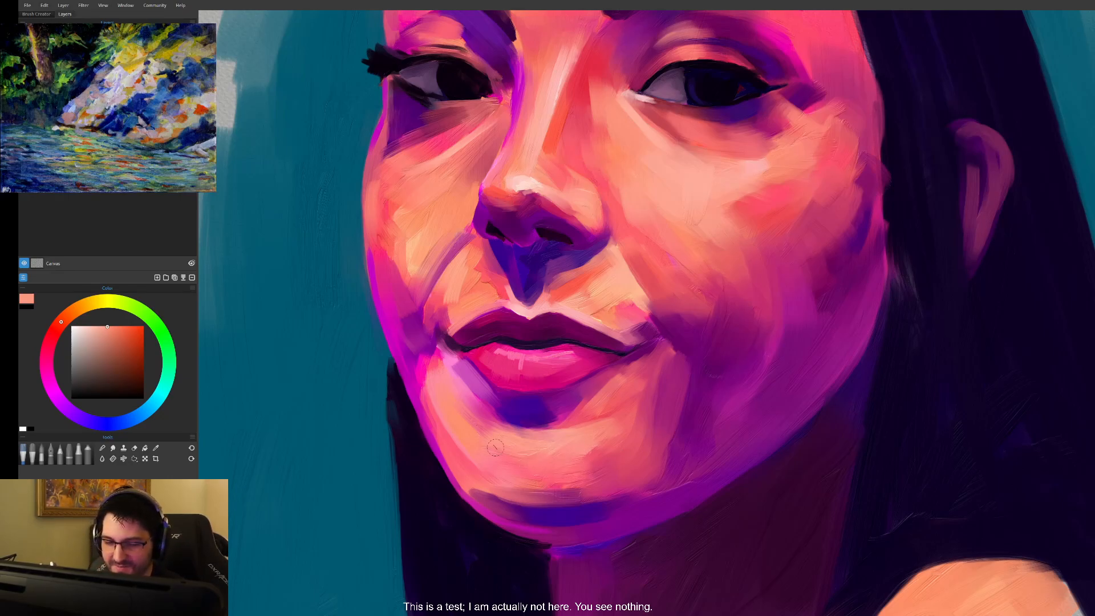
- Reshape the far nostril and its rim with magenta and dark purple sampled from the face edge and nose
{"action": "left_click_drag", "start_coordinate": [659, 505], "coordinate": [651, 485]}
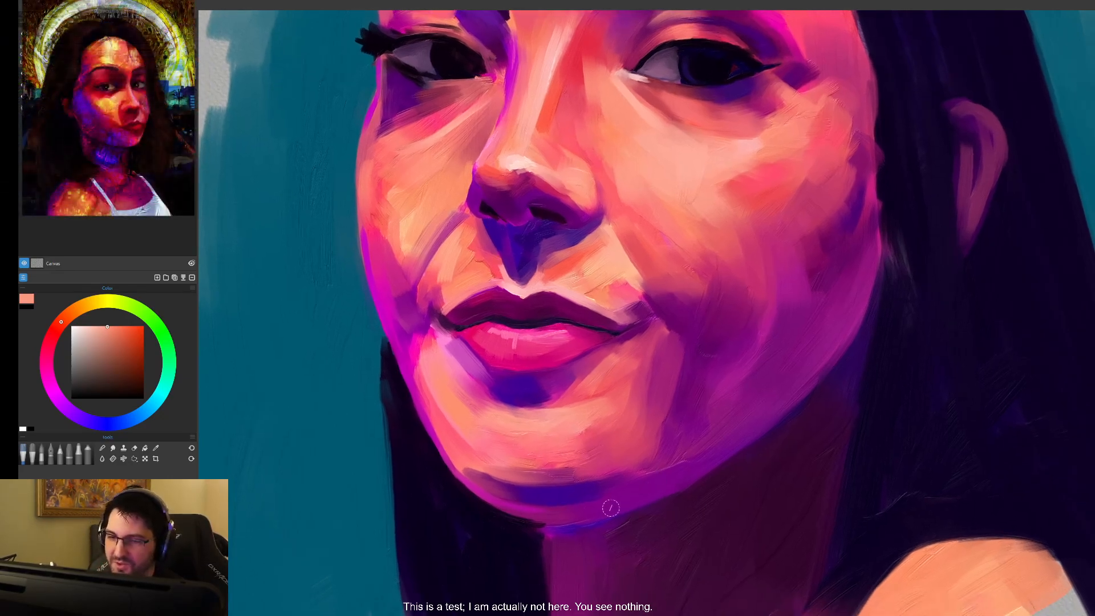
{"action": "left_click_drag", "start_coordinate": [593, 325], "coordinate": [671, 403]}
{"action": "scroll", "coordinate": [626, 337], "scroll_direction": "up", "scroll_amount": 2}
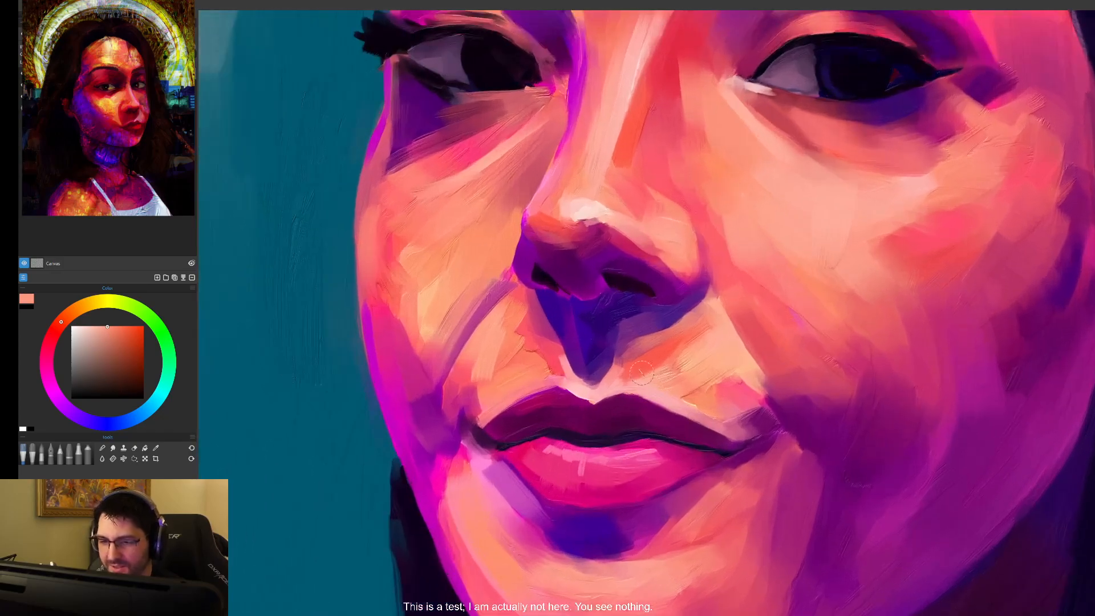
{"action": "left_click_drag", "start_coordinate": [624, 346], "coordinate": [647, 375]}
{"action": "scroll", "coordinate": [647, 375], "scroll_direction": "up", "scroll_amount": 2}
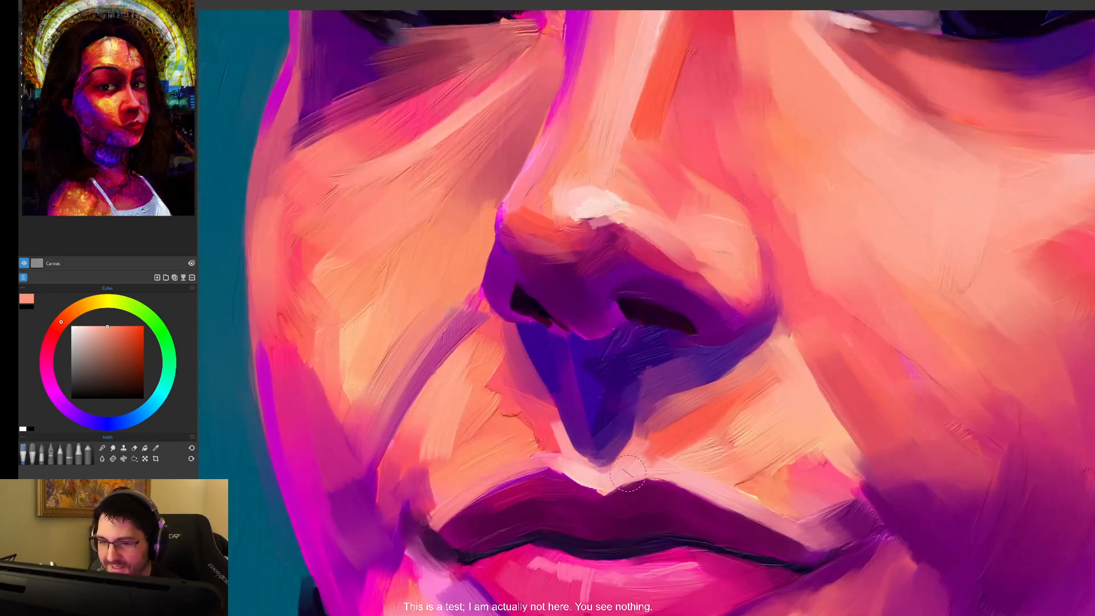
{"action": "left_click", "coordinate": [268, 418], "text": "alt"}
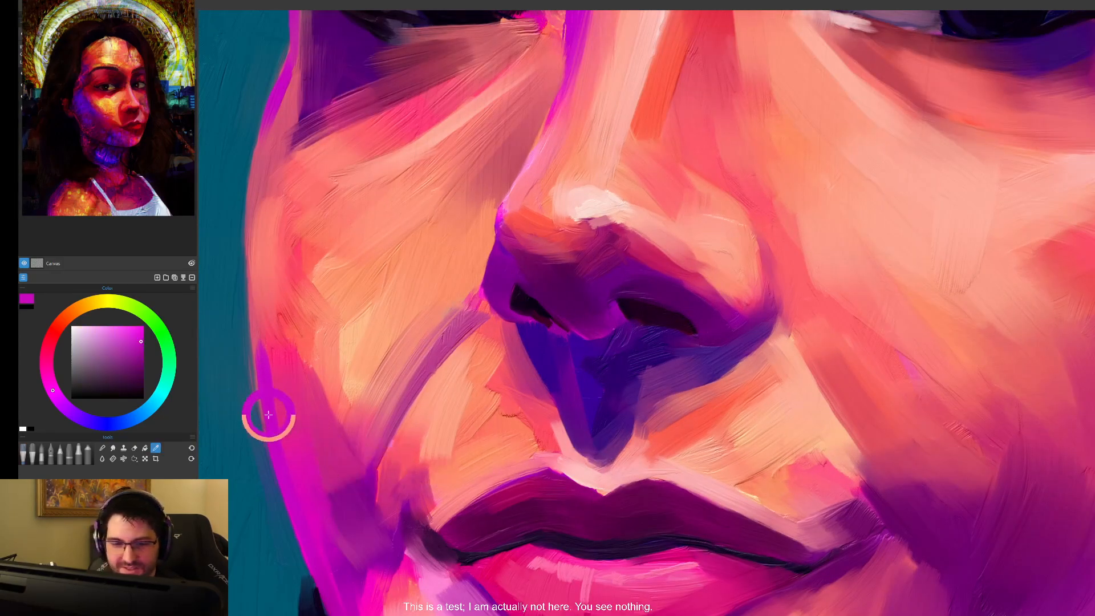
{"action": "left_click", "coordinate": [538, 298], "text": "alt"}
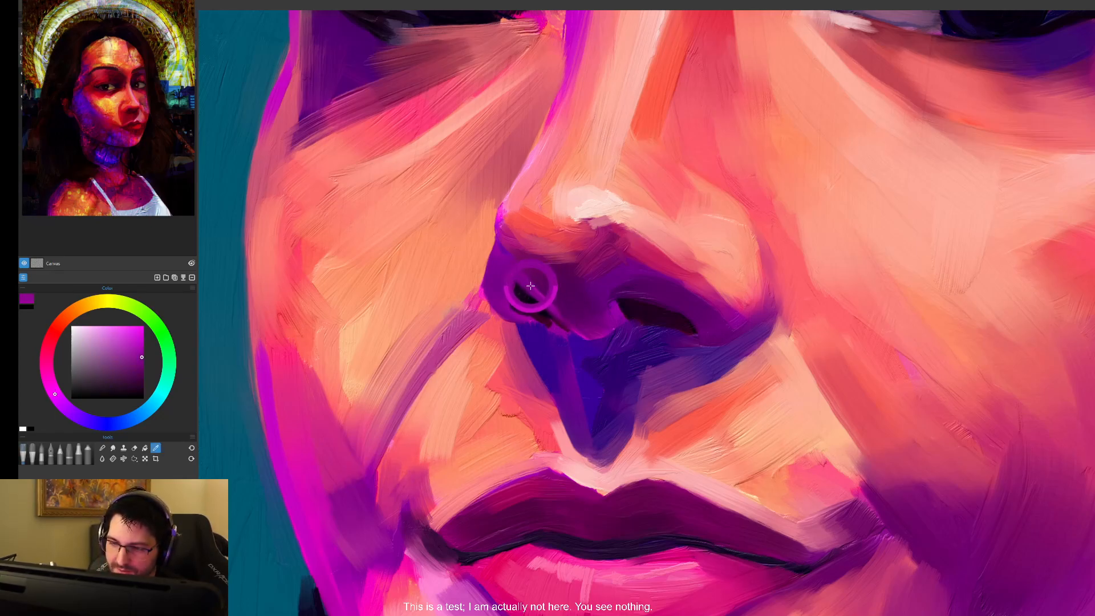
{"action": "left_click_drag", "start_coordinate": [554, 311], "coordinate": [565, 320]}
{"action": "left_click", "coordinate": [547, 296], "text": "alt"}
{"action": "left_click_drag", "start_coordinate": [521, 277], "coordinate": [567, 321]}
{"action": "left_click_drag", "start_coordinate": [660, 370], "coordinate": [612, 461]}
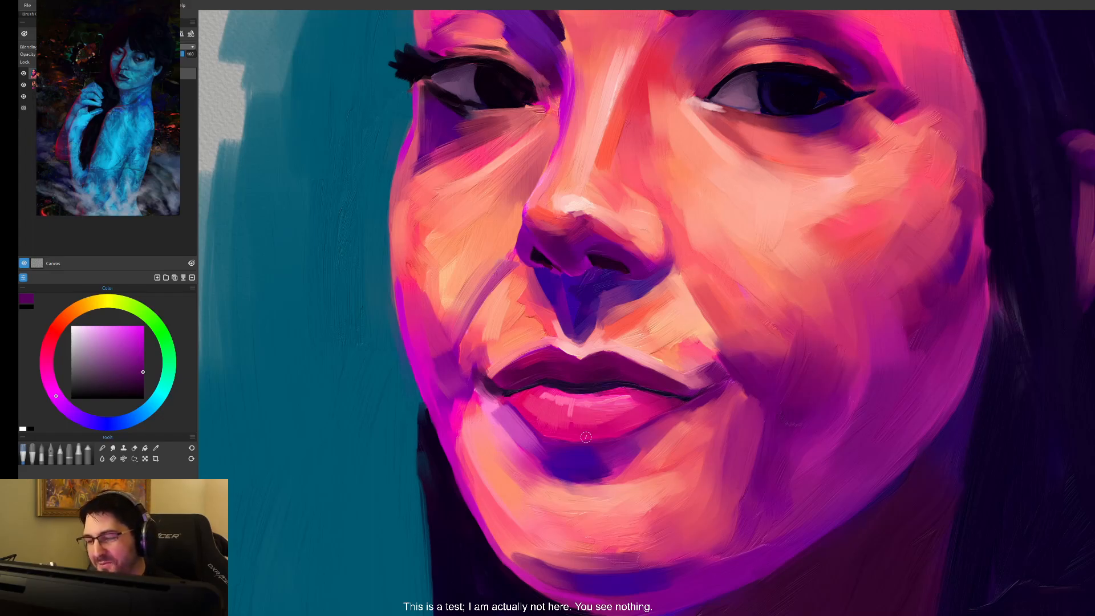
{"action": "mouse_move", "coordinate": [586, 436]}
{"action": "left_mouse_down"}
{"action": "mouse_move", "coordinate": [632, 485]}
{"action": "mouse_move", "coordinate": [713, 521]}
{"action": "mouse_move", "coordinate": [669, 500]}
{"action": "left_mouse_up"}
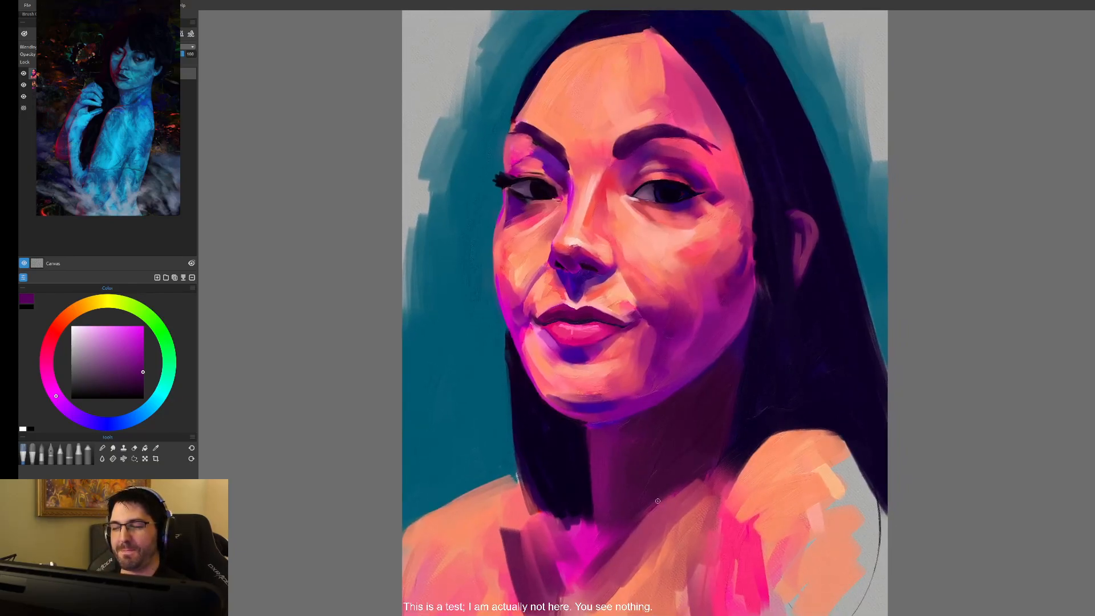
- Clean up the lower lip's underside and soften the shadow below it with sampled violet, purple and pink
{"action": "left_click", "coordinate": [578, 349], "text": "alt"}
{"action": "mouse_move", "coordinate": [578, 349]}
{"action": "left_mouse_down"}
{"action": "mouse_move", "coordinate": [577, 461]}
{"action": "mouse_move", "coordinate": [696, 440]}
{"action": "mouse_move", "coordinate": [686, 359]}
{"action": "left_mouse_up"}
{"action": "left_click_drag", "start_coordinate": [614, 327], "coordinate": [710, 324]}
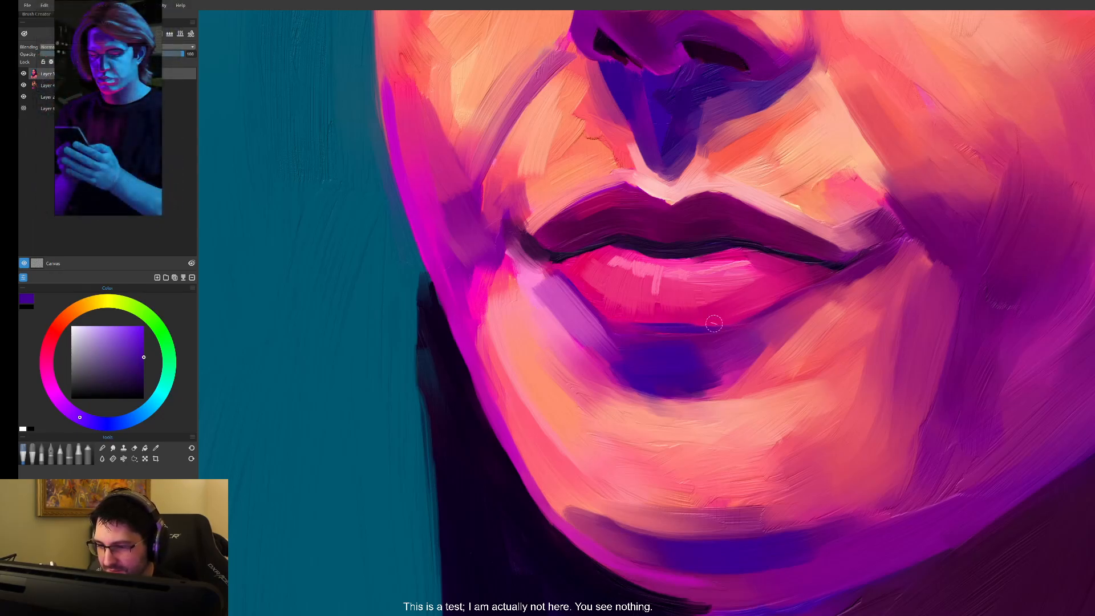
{"action": "left_click", "coordinate": [712, 327], "text": "alt"}
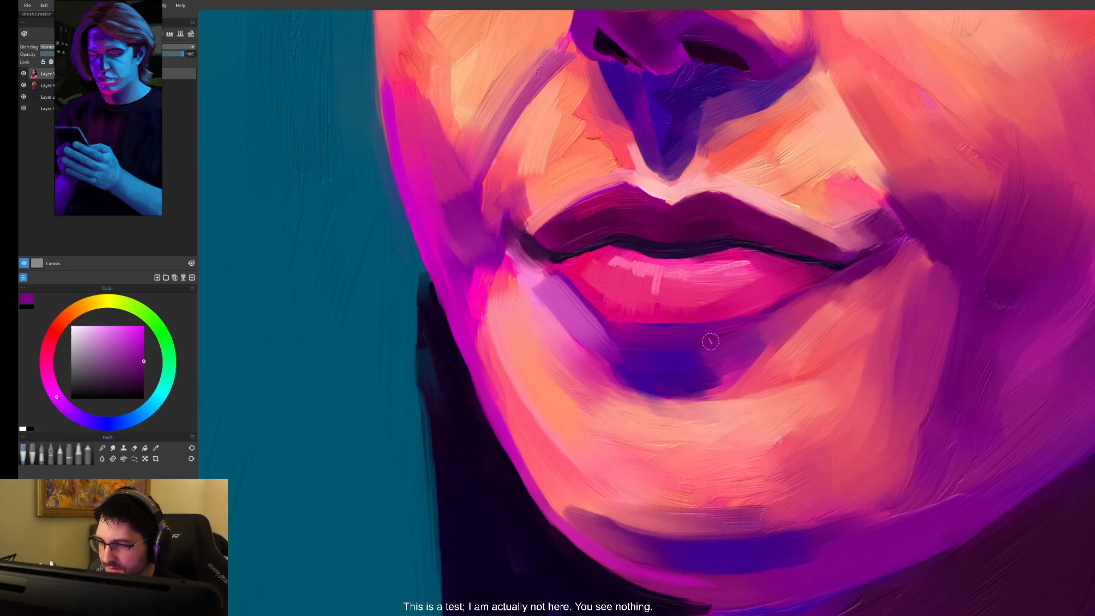
{"action": "left_click", "coordinate": [675, 360], "text": "alt"}
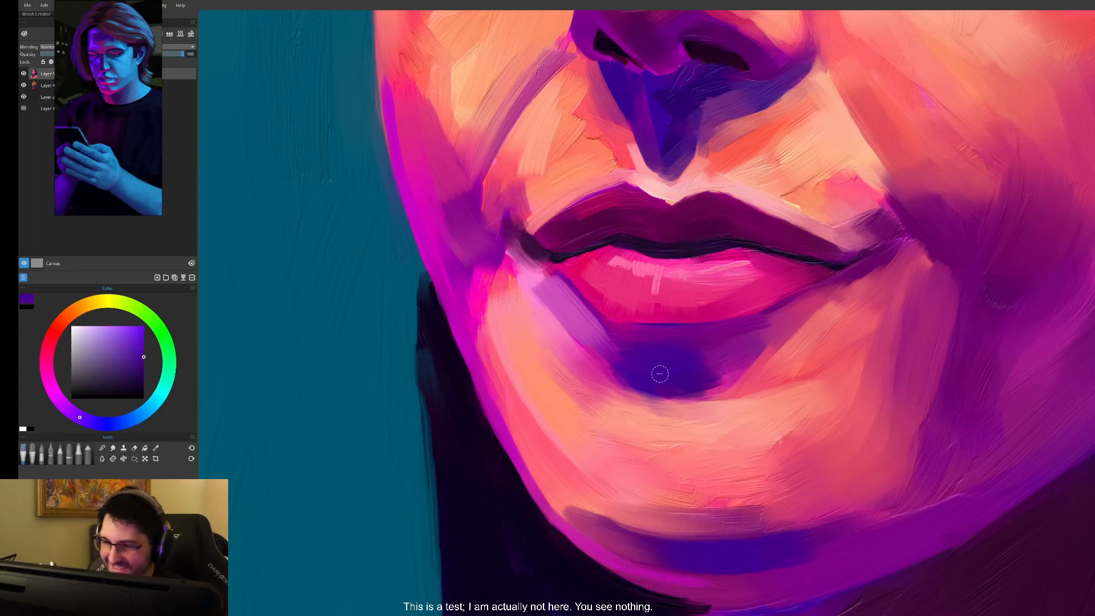
{"action": "left_click", "coordinate": [587, 360], "text": "alt"}
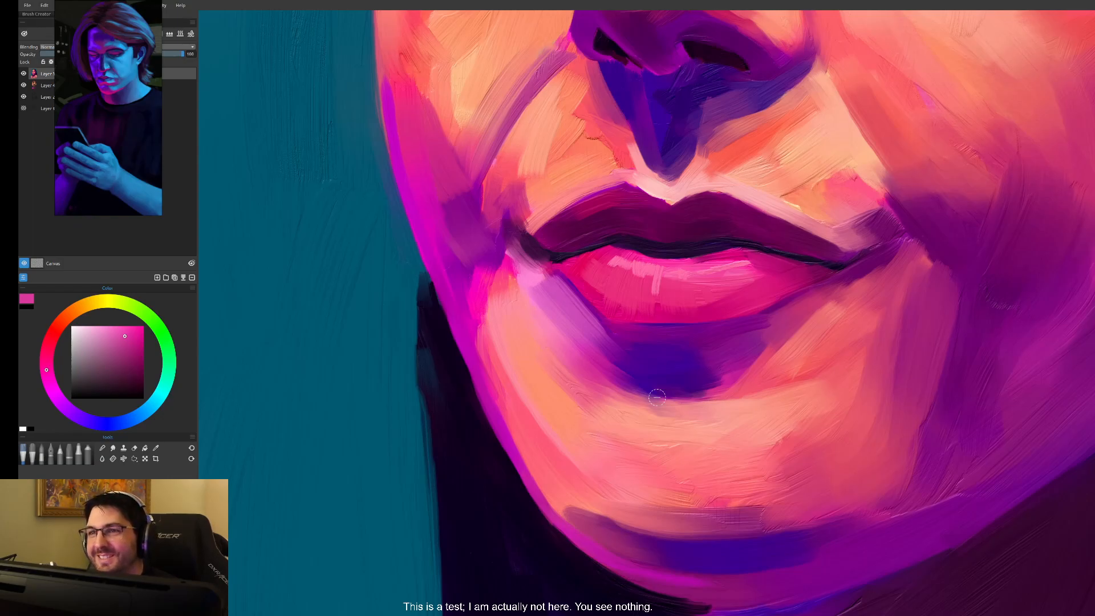
- Refine the lower lip's bottom edge toward the near mouth corner with purple sampled from the shadow below it
{"action": "scroll", "coordinate": [656, 398], "scroll_direction": "down", "scroll_amount": 4}
{"action": "left_click_drag", "start_coordinate": [744, 354], "coordinate": [703, 418]}
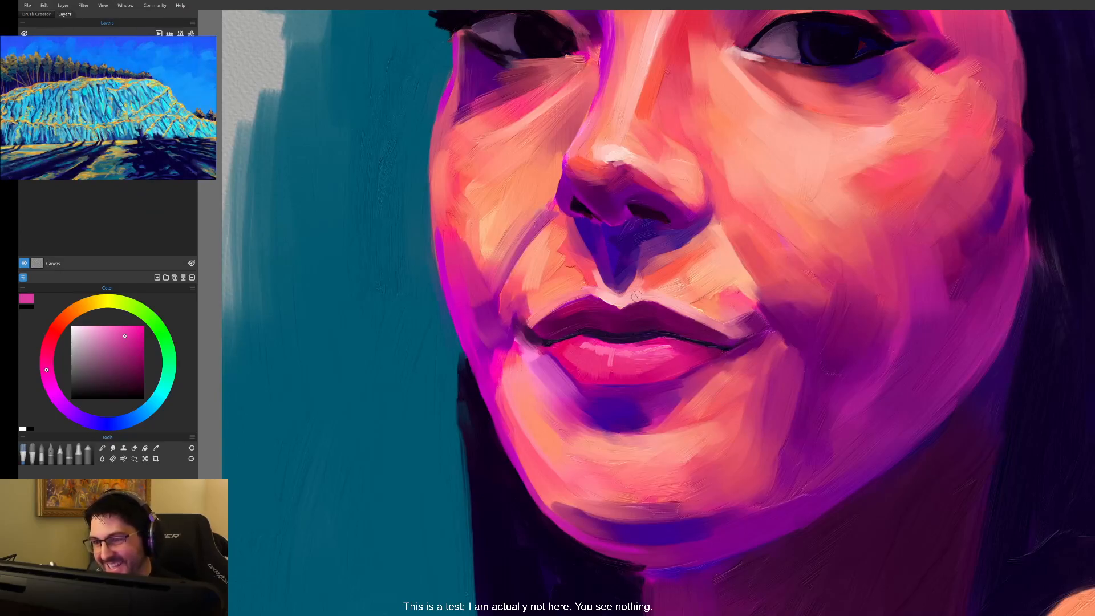
{"action": "left_click", "coordinate": [618, 245], "text": "alt"}
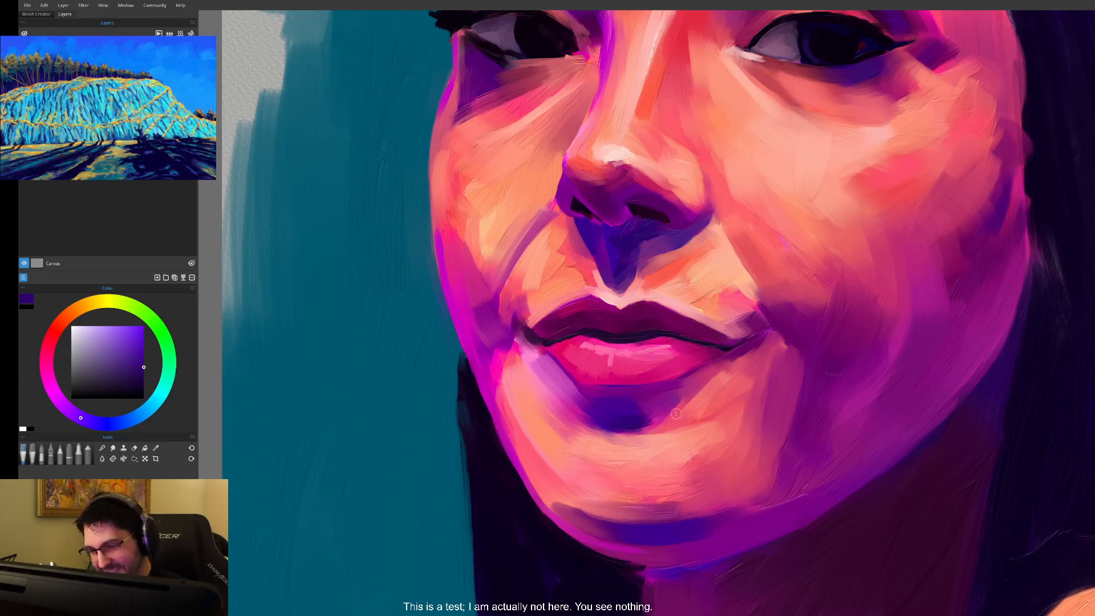
{"action": "left_click", "coordinate": [638, 389], "text": "alt"}
{"action": "left_click_drag", "start_coordinate": [652, 384], "coordinate": [695, 365]}
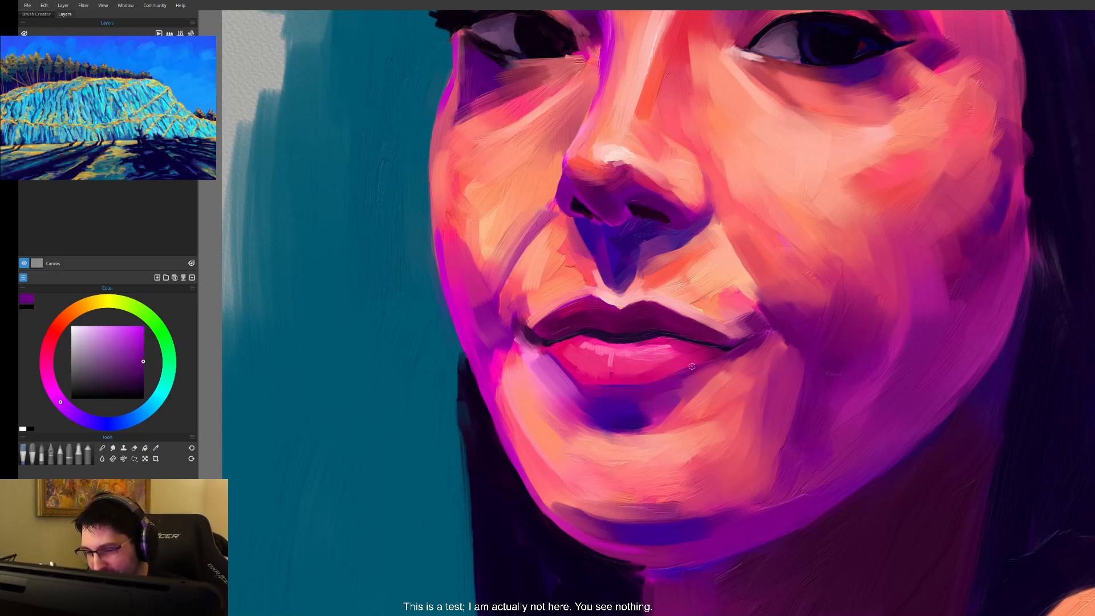
{"action": "scroll", "coordinate": [750, 345], "scroll_direction": "down", "scroll_amount": 5}
{"action": "left_click_drag", "start_coordinate": [733, 435], "coordinate": [679, 491]}
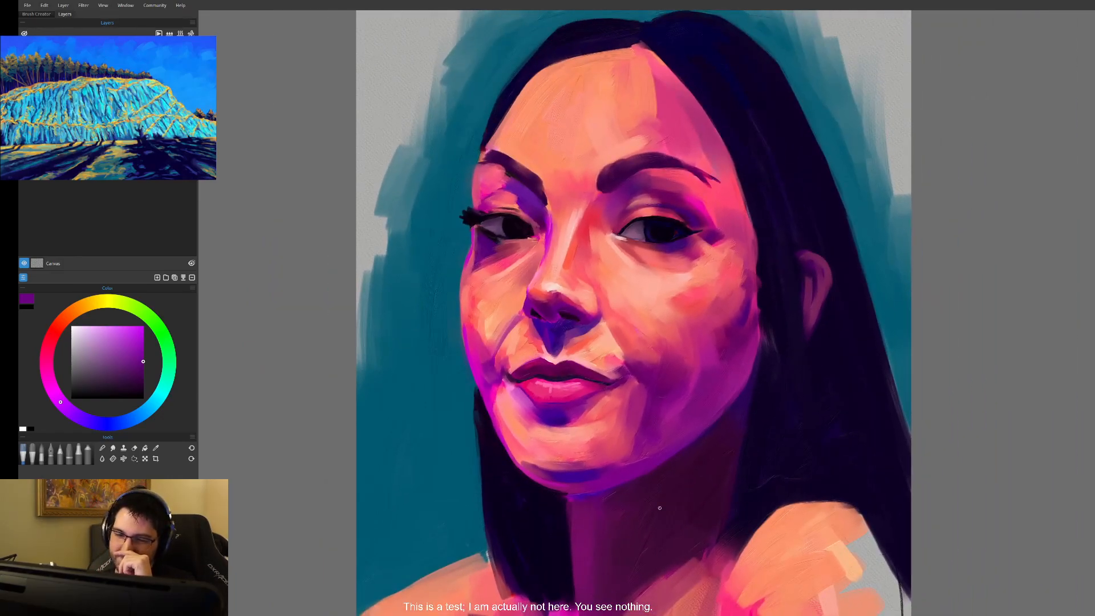
- Smooth the far side of the lower lip's bottom edge with sampled magenta and deep pink
{"action": "scroll", "coordinate": [659, 508], "scroll_direction": "up", "scroll_amount": 4}
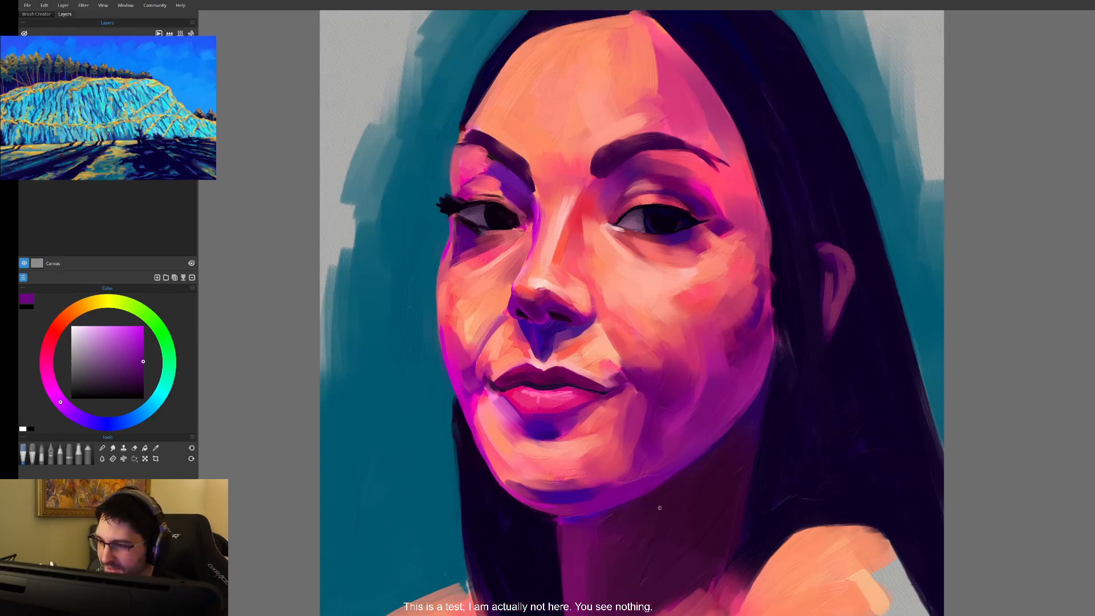
{"action": "scroll", "coordinate": [608, 452], "scroll_direction": "up", "scroll_amount": 2}
{"action": "left_click_drag", "start_coordinate": [621, 411], "coordinate": [758, 240]}
{"action": "scroll", "coordinate": [616, 228], "scroll_direction": "up", "scroll_amount": 2}
{"action": "key", "text": "alt"}
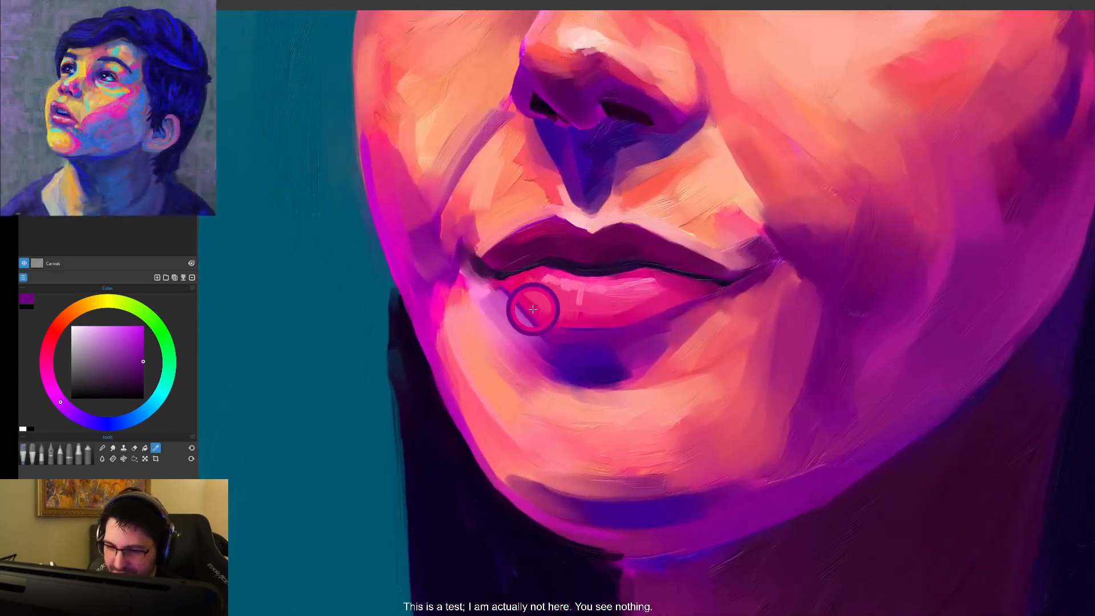
{"action": "left_click", "coordinate": [541, 326], "text": "alt"}
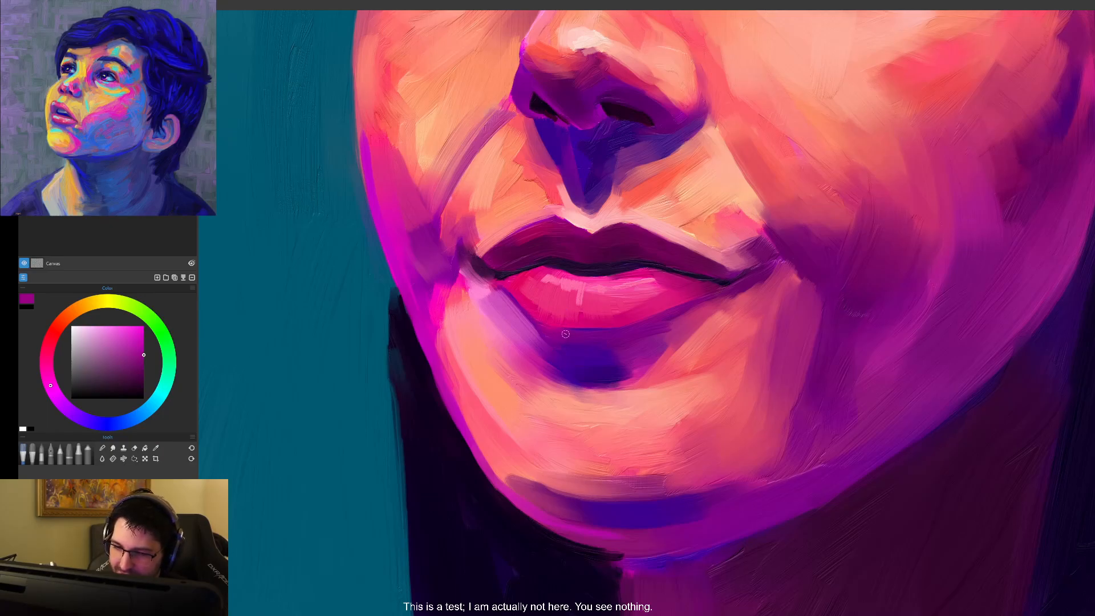
{"action": "left_click", "coordinate": [582, 323], "text": "alt"}
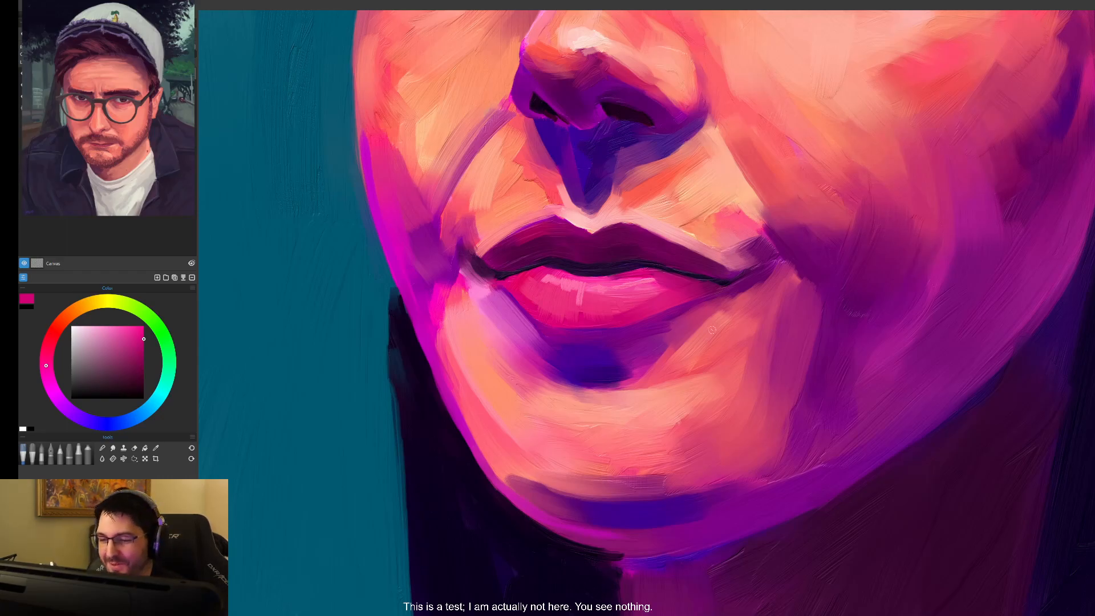
- Blend the edge of the shadow between the nose and upper lip with sampled skin and purple tones
{"action": "key", "text": "ctrl+minus"}
{"action": "key", "text": "ctrl+minus"}
{"action": "left_click_drag", "start_coordinate": [707, 337], "coordinate": [703, 397]}
{"action": "left_click", "coordinate": [661, 310], "text": "alt"}
{"action": "left_click", "coordinate": [639, 294], "text": "alt"}
{"action": "mouse_move", "coordinate": [617, 293]}
{"action": "left_mouse_down"}
{"action": "mouse_move", "coordinate": [638, 272]}
{"action": "mouse_move", "coordinate": [628, 266]}
{"action": "mouse_move", "coordinate": [660, 250]}
{"action": "left_mouse_up"}
{"action": "left_click", "coordinate": [628, 258], "text": "alt"}
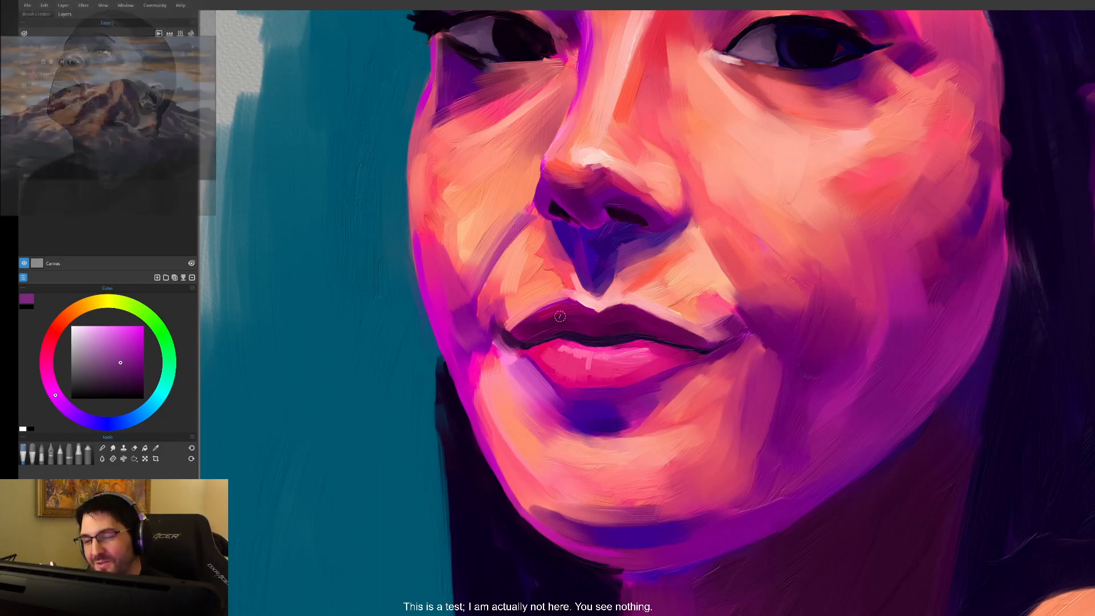
- Touch up the chin with sampled salmon pink and extend the shadow under the far nostril with sampled indigo
{"action": "left_click", "coordinate": [703, 401], "text": "alt"}
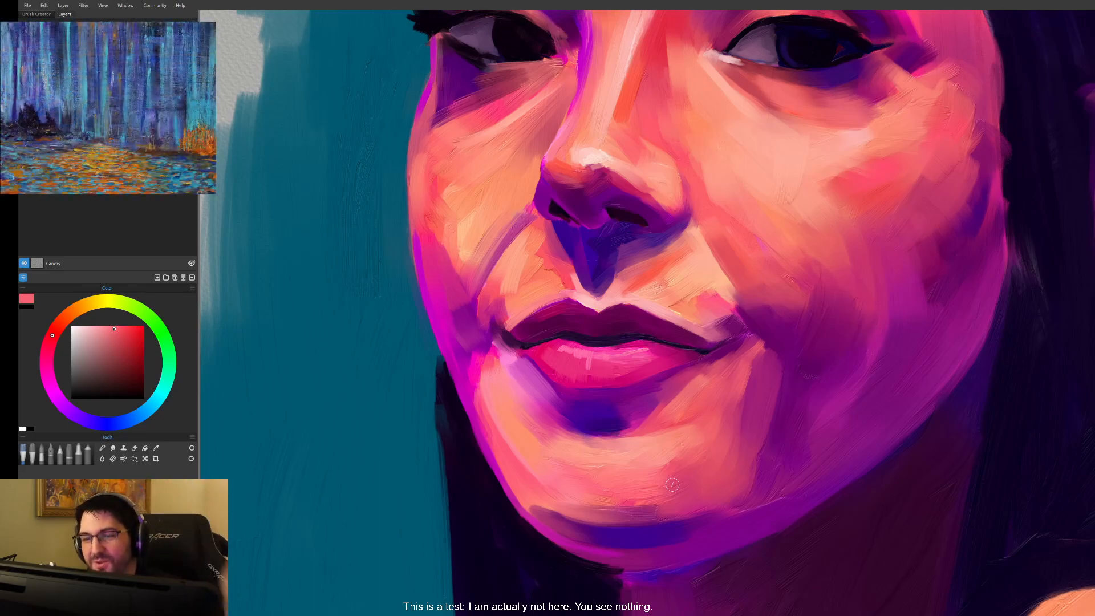
{"action": "left_click_drag", "start_coordinate": [646, 280], "coordinate": [708, 324]}
{"action": "left_click", "coordinate": [633, 279], "text": "alt"}
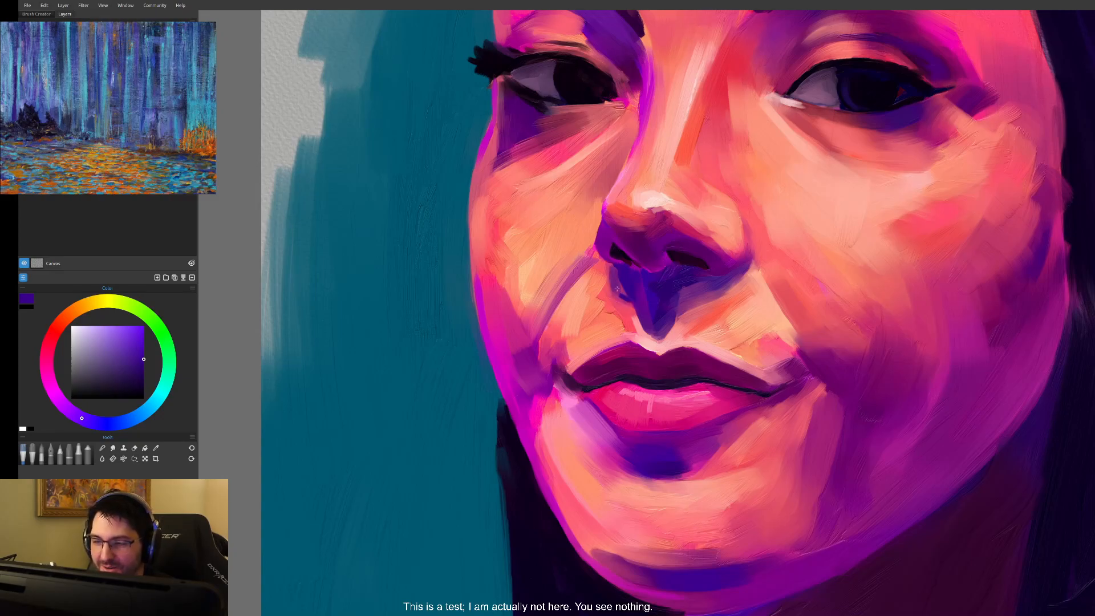
{"action": "left_click_drag", "start_coordinate": [683, 390], "coordinate": [686, 420]}
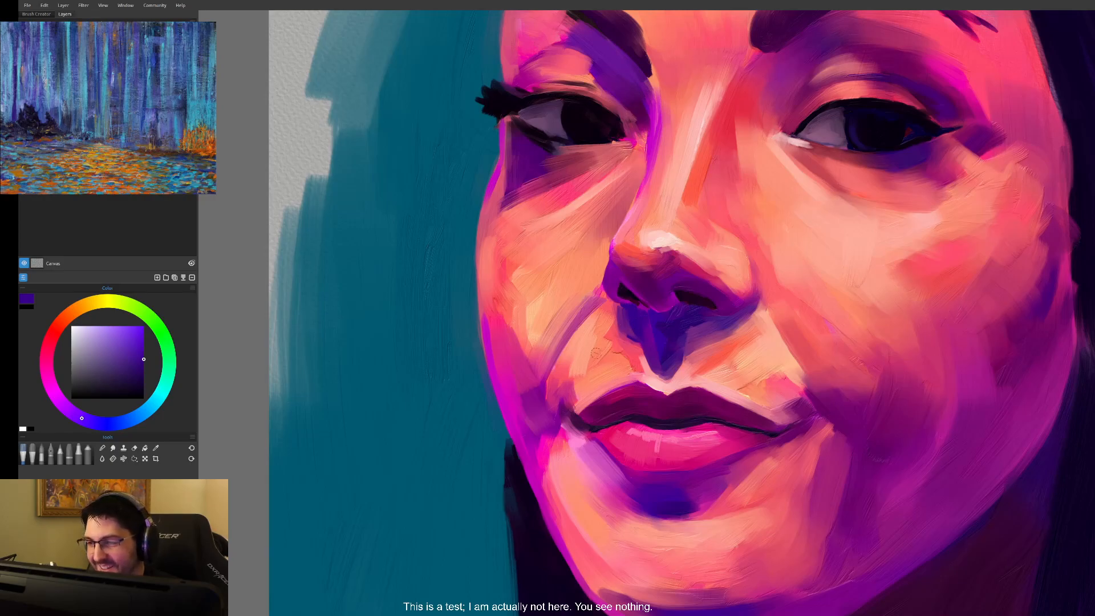
- Darken the far corner of the mouth with sampled dark purple
{"action": "left_click", "coordinate": [561, 411], "text": "alt"}
{"action": "left_click_drag", "start_coordinate": [561, 410], "coordinate": [551, 394]}
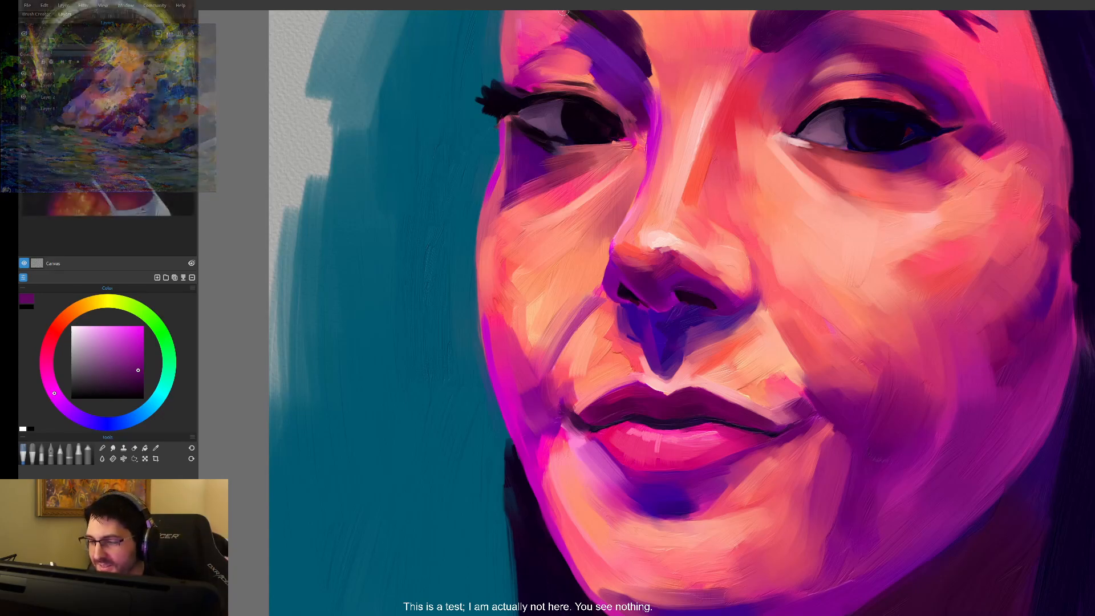
{"action": "key", "text": "ctrl+minus"}
{"action": "key", "text": "ctrl+minus"}
{"action": "left_click_drag", "start_coordinate": [775, 373], "coordinate": [642, 442]}
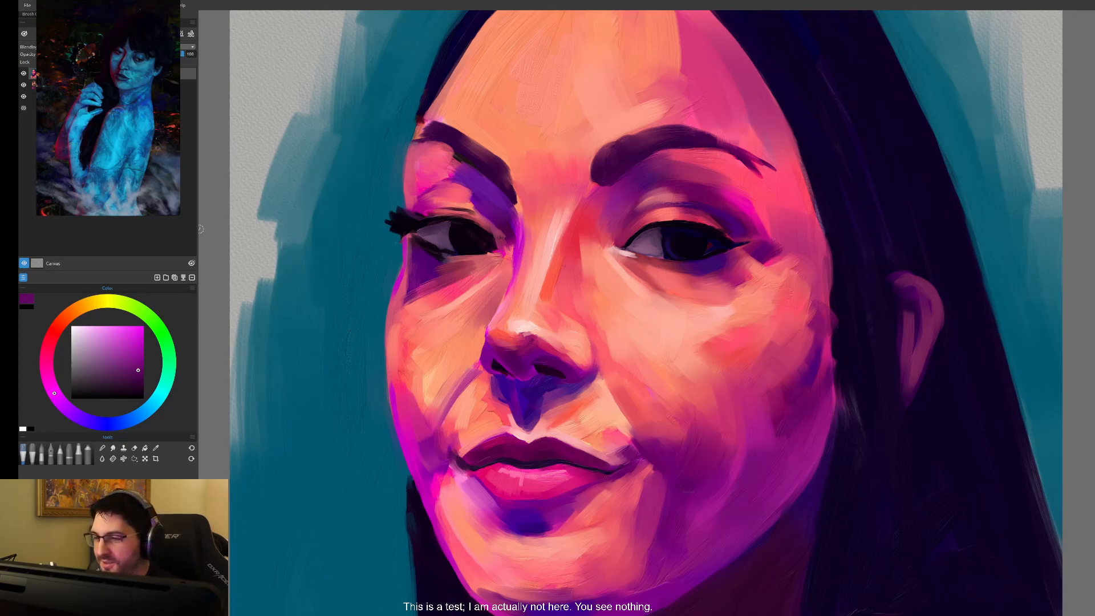
- Reshape the tail of the near eyebrow with sampled skin pink and dark purple
{"action": "key", "text": "ctrl+minus"}
{"action": "key", "text": "ctrl+minus"}
{"action": "key", "text": "ctrl+minus"}
{"action": "key", "text": "ctrl+minus"}
{"action": "key", "text": "ctrl+minus"}
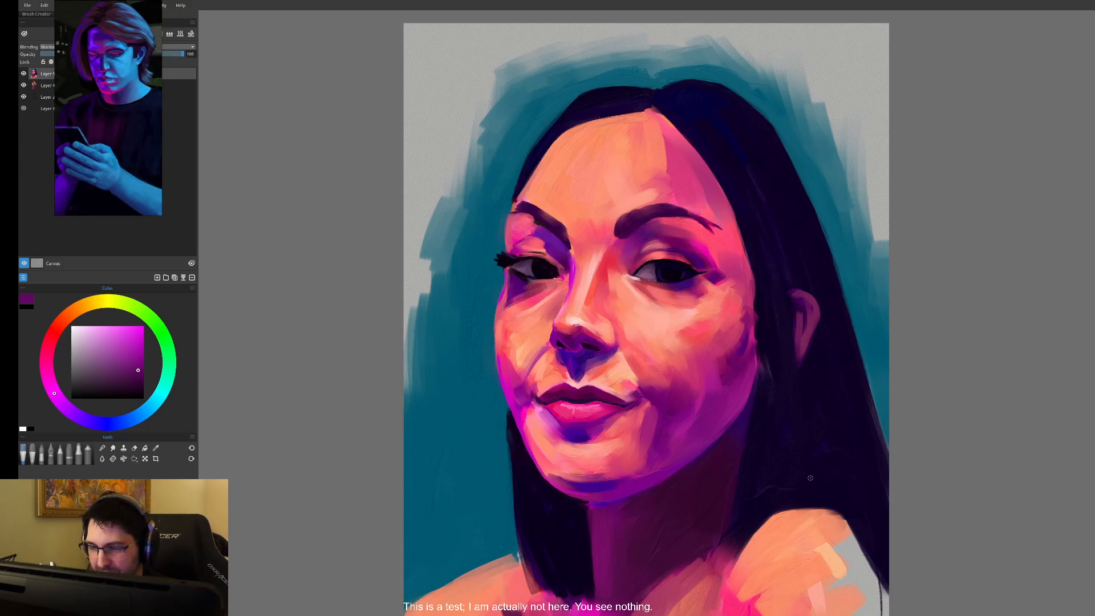
{"action": "left_click", "coordinate": [709, 208], "text": "alt"}
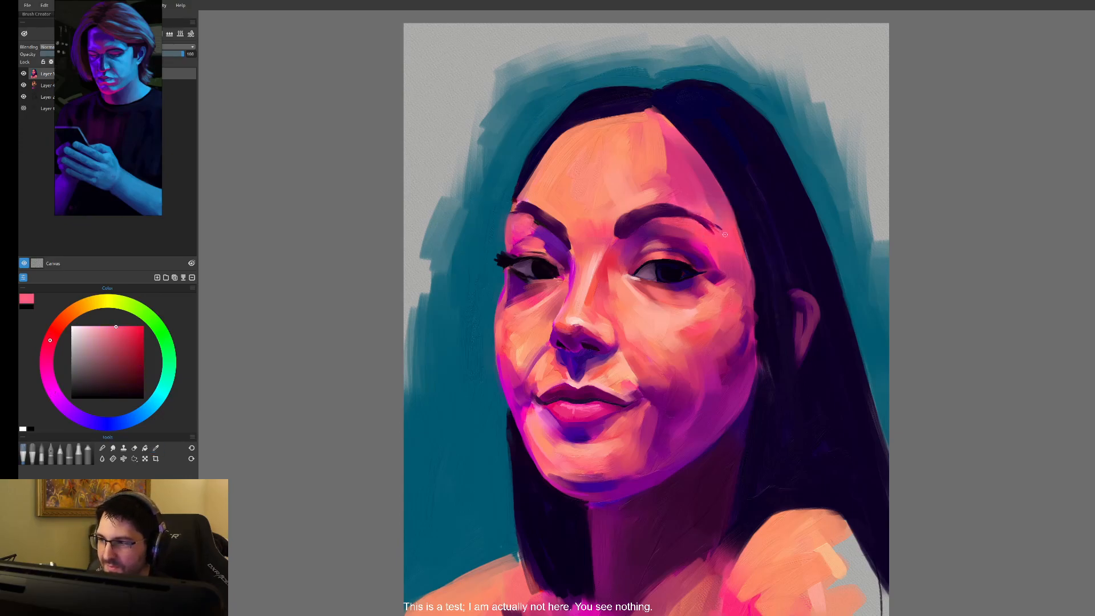
{"action": "left_click_drag", "start_coordinate": [707, 218], "coordinate": [720, 228]}
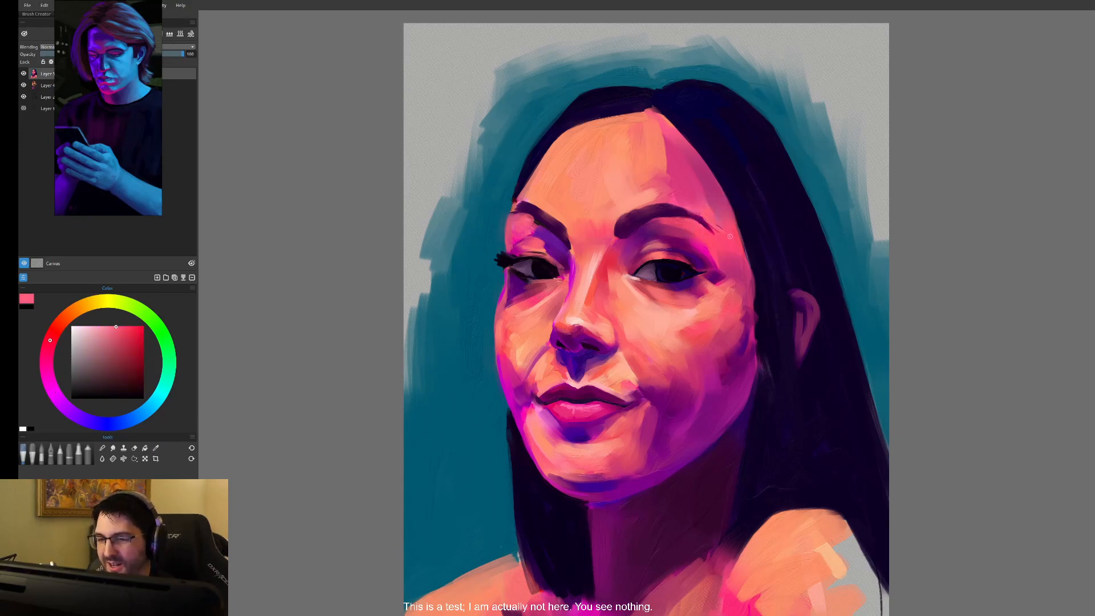
{"action": "left_click", "coordinate": [670, 212], "text": "alt"}
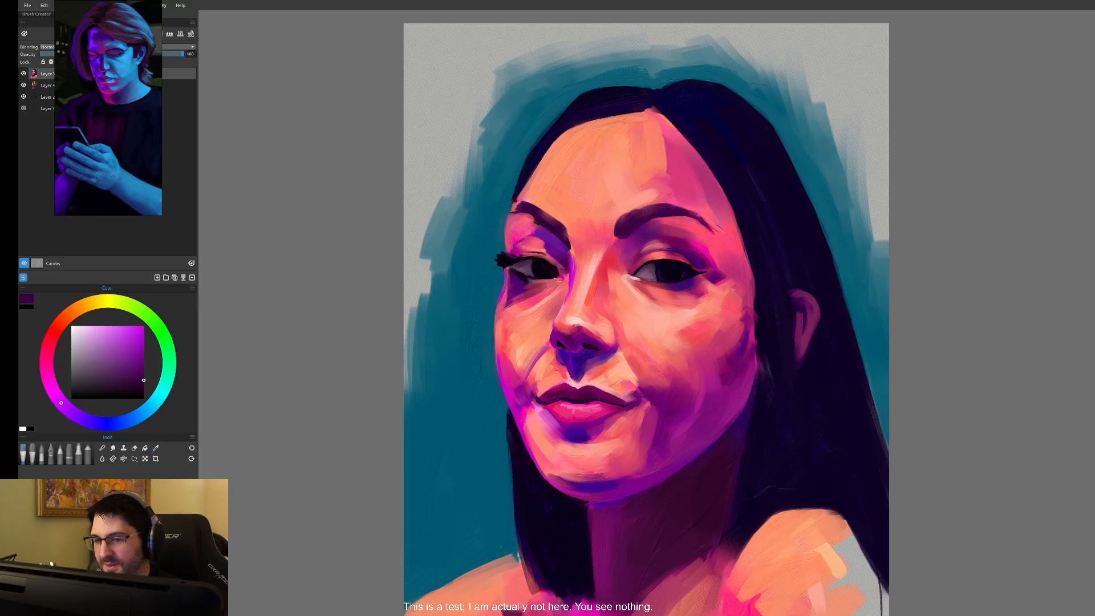
{"action": "left_click_drag", "start_coordinate": [700, 220], "coordinate": [707, 224]}
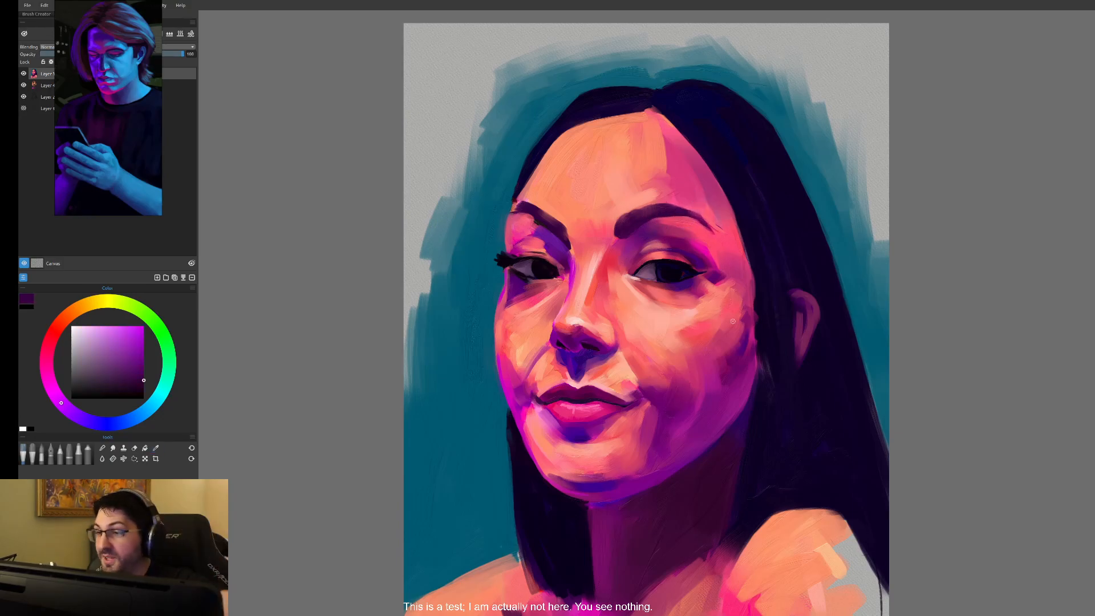
- Fill the far eyebrow with its own dark purple and trim its outer end with sampled background teal
{"action": "left_click", "coordinate": [554, 228], "text": "alt"}
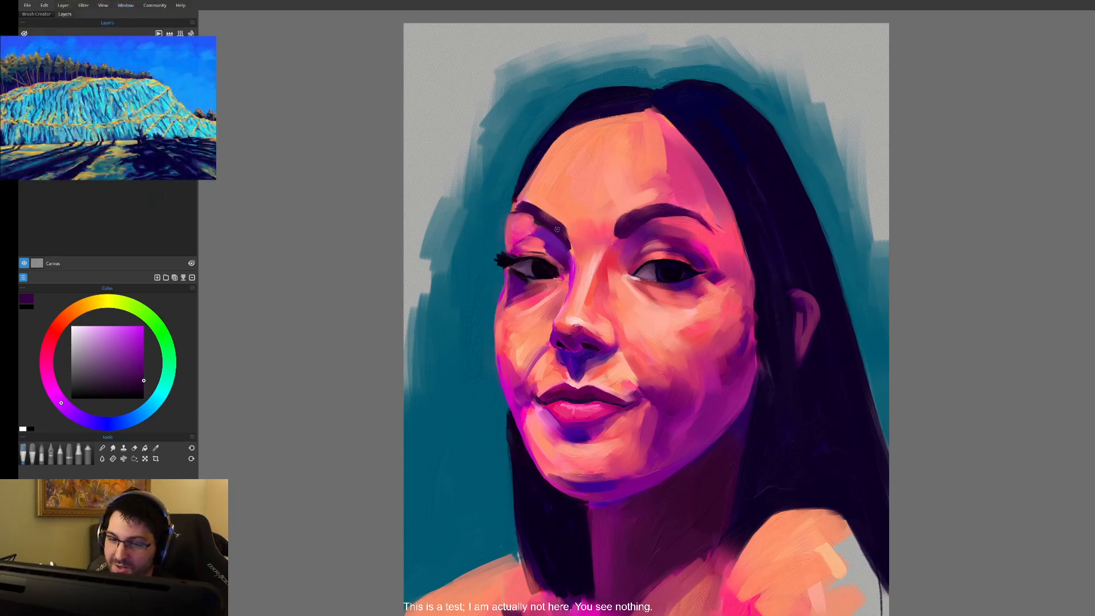
{"action": "left_click_drag", "start_coordinate": [543, 213], "coordinate": [559, 228]}
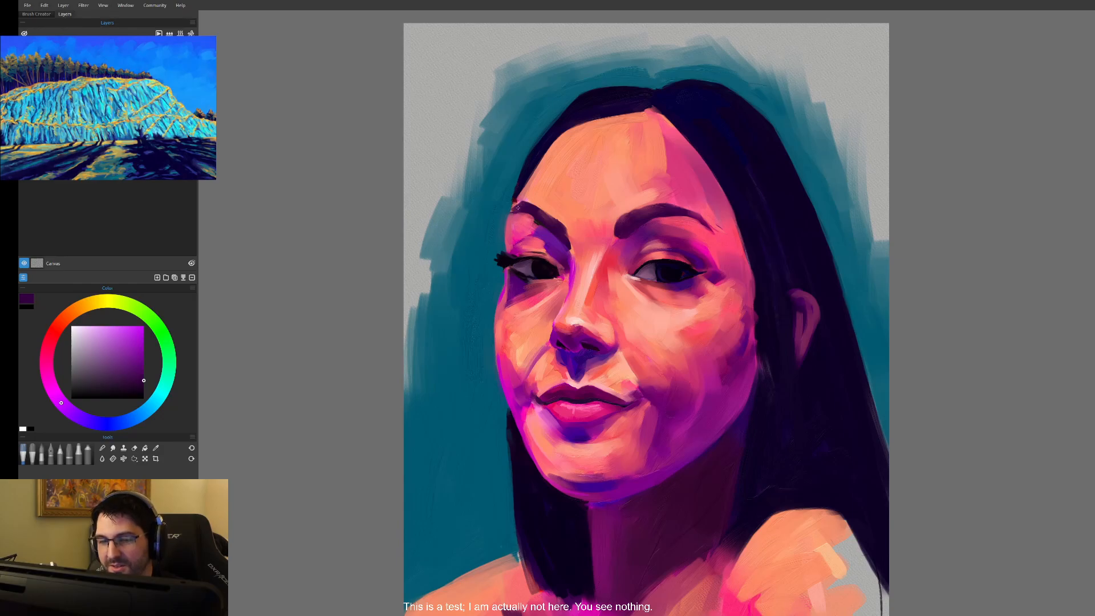
{"action": "left_click", "coordinate": [512, 222], "text": "alt"}
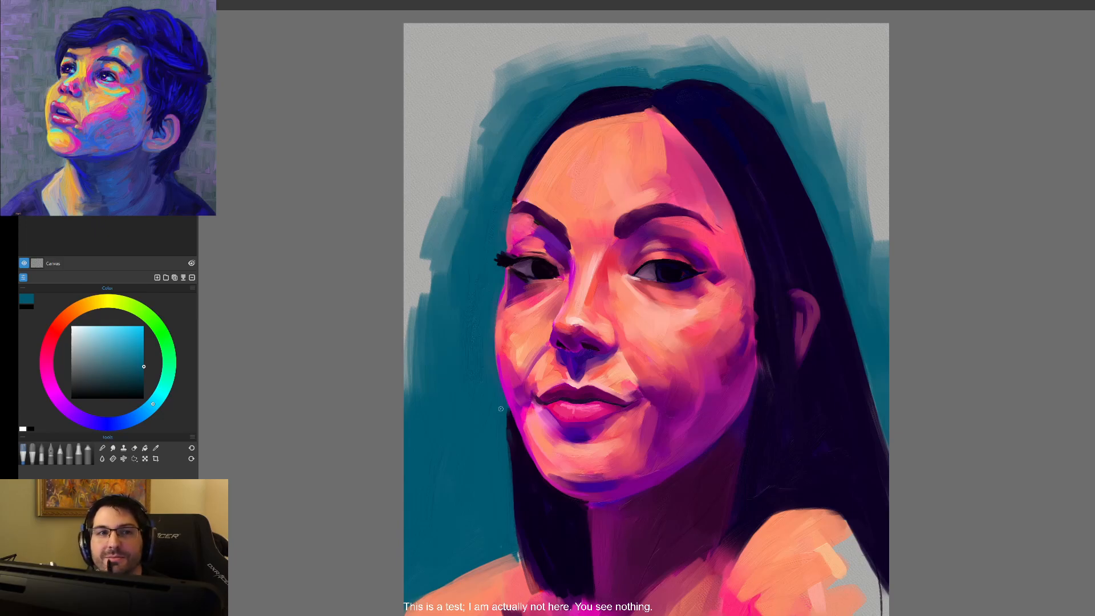
- Touch up the skin above the near eyebrow's tail with sampled forehead pink
{"action": "key", "text": "ctrl+plus"}
{"action": "left_click", "coordinate": [733, 179], "text": "alt"}
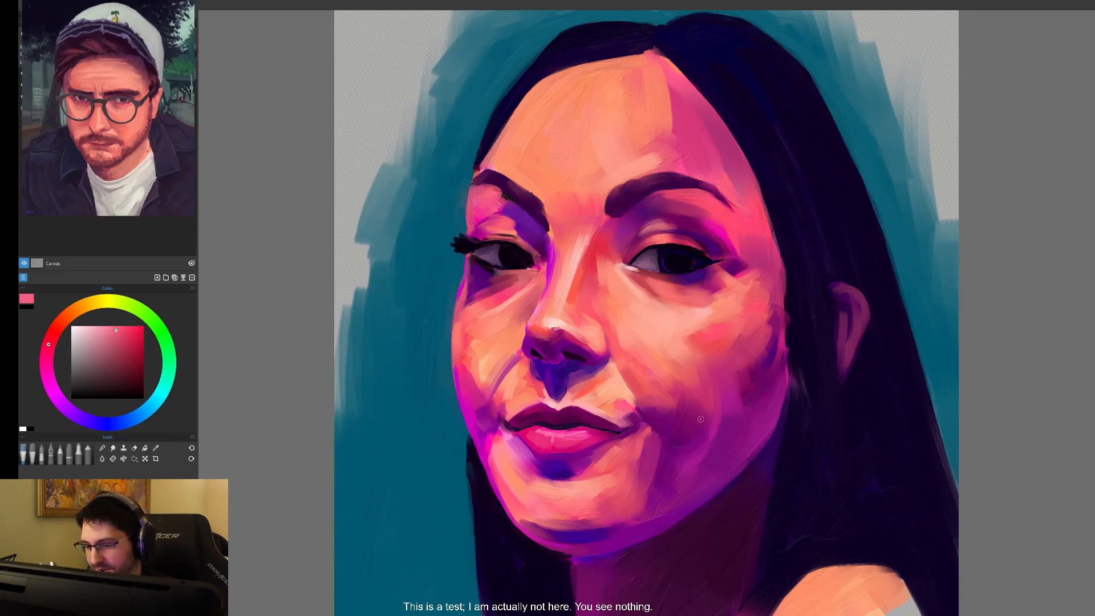
{"action": "key", "text": "ctrl+minus"}
{"action": "key", "text": "ctrl+minus"}
{"action": "key", "text": "ctrl+minus"}
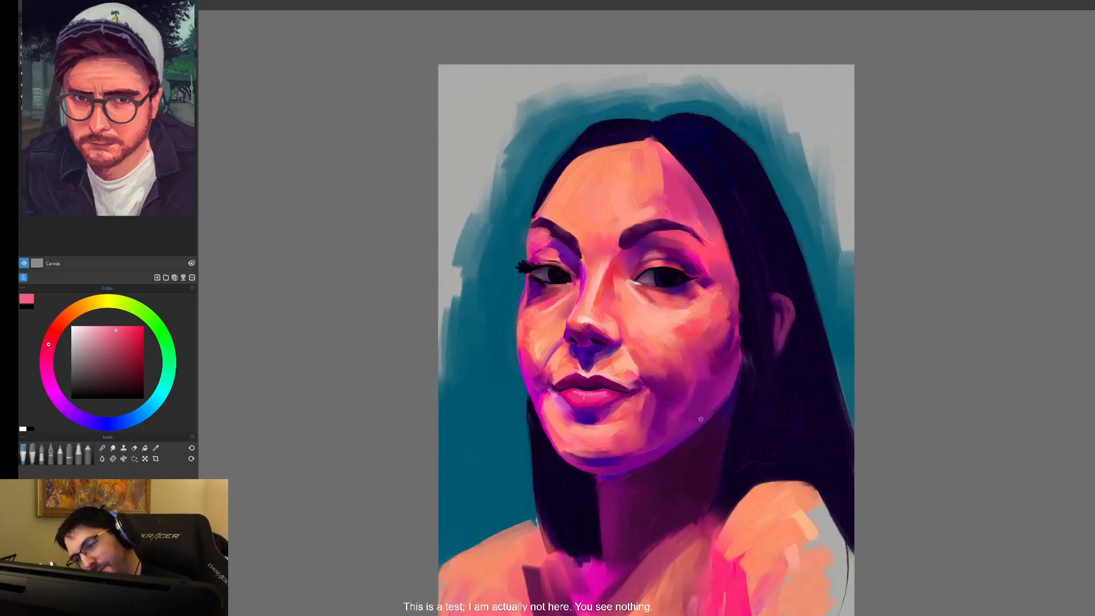
- Try outlining a tall section of hair between the near cheek and the ear in dark teal
{"action": "left_click", "coordinate": [129, 374]}
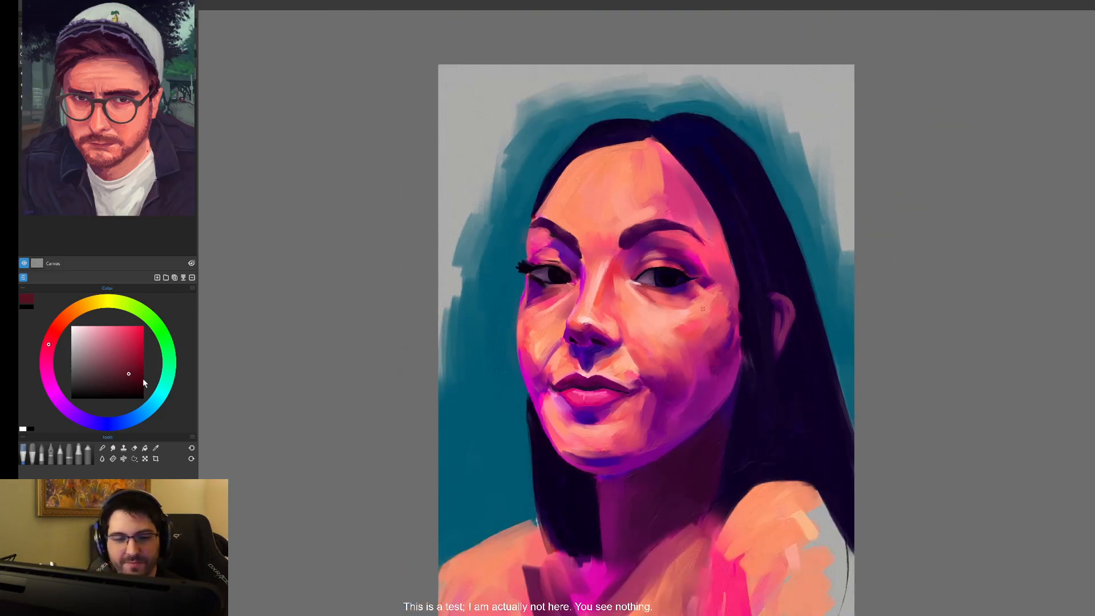
{"action": "left_click", "coordinate": [162, 392]}
{"action": "mouse_move", "coordinate": [739, 295]}
{"action": "left_mouse_down"}
{"action": "mouse_move", "coordinate": [753, 412]}
{"action": "mouse_move", "coordinate": [782, 383]}
{"action": "mouse_move", "coordinate": [750, 218]}
{"action": "mouse_move", "coordinate": [746, 407]}
{"action": "left_mouse_up"}
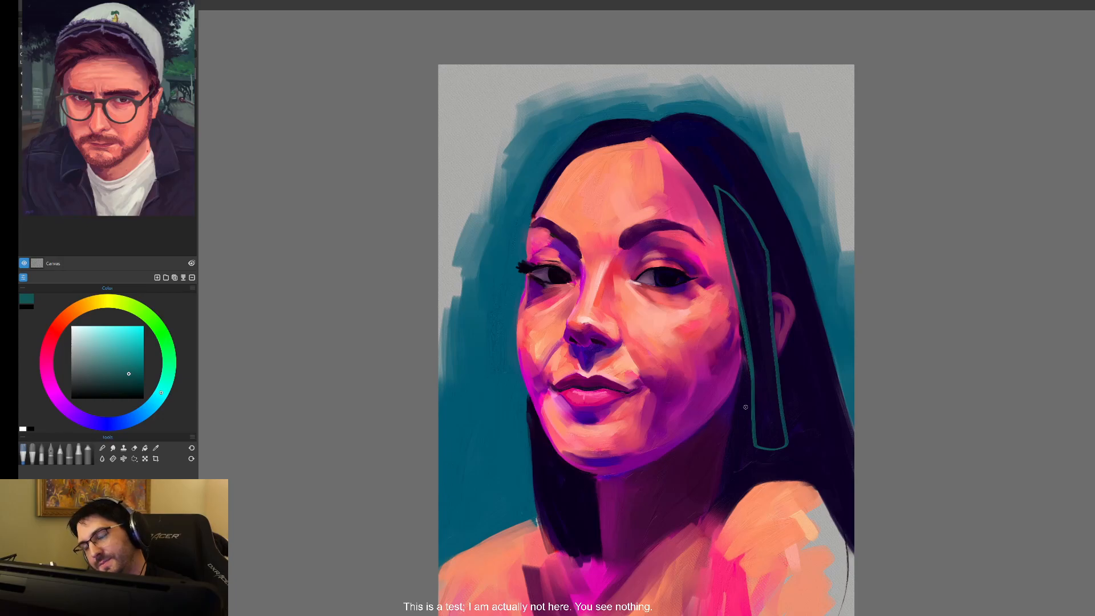
{"action": "key", "text": "ctrl+z"}
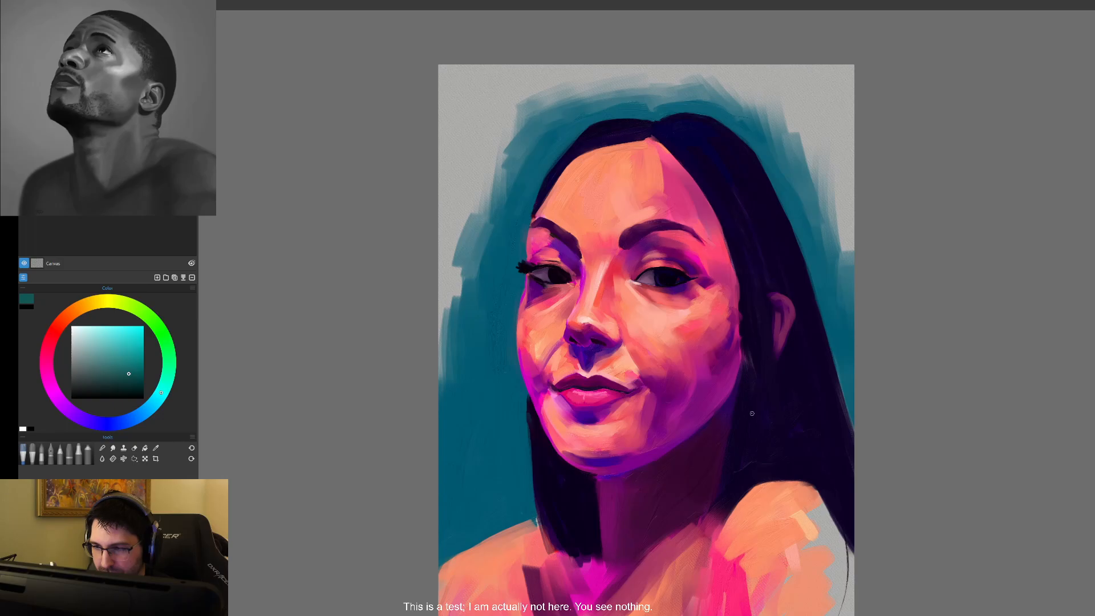
- Touch up the lower end of the far-side hair in dark violet and trim the far shoulder's edge with background teal
{"action": "left_click", "coordinate": [583, 490], "text": "alt"}
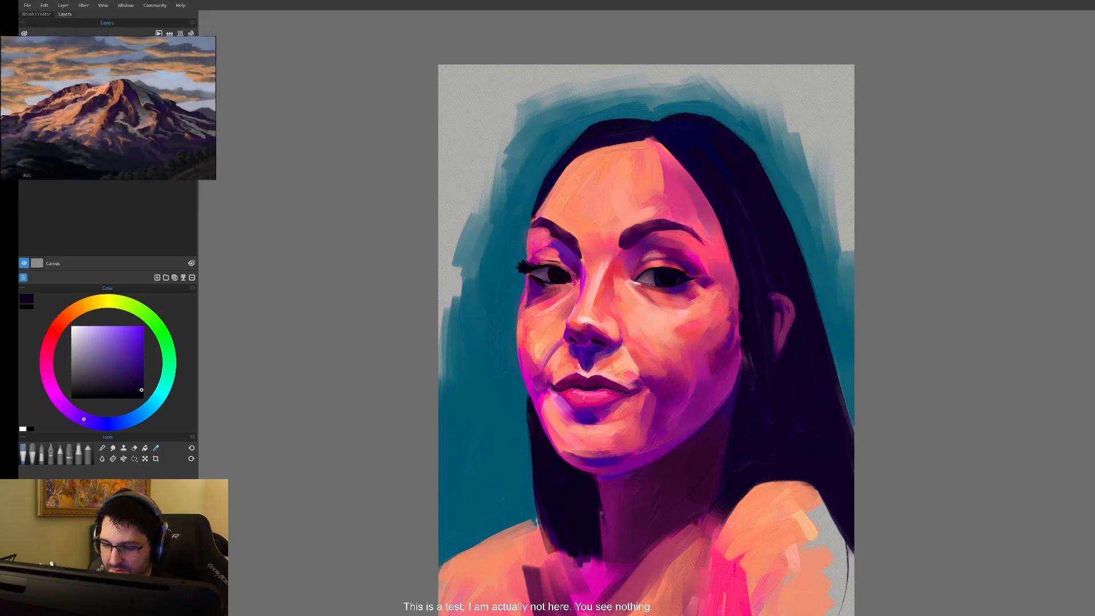
{"action": "mouse_move", "coordinate": [633, 528]}
{"action": "left_mouse_down"}
{"action": "mouse_move", "coordinate": [635, 435]}
{"action": "mouse_move", "coordinate": [591, 446]}
{"action": "left_mouse_up"}
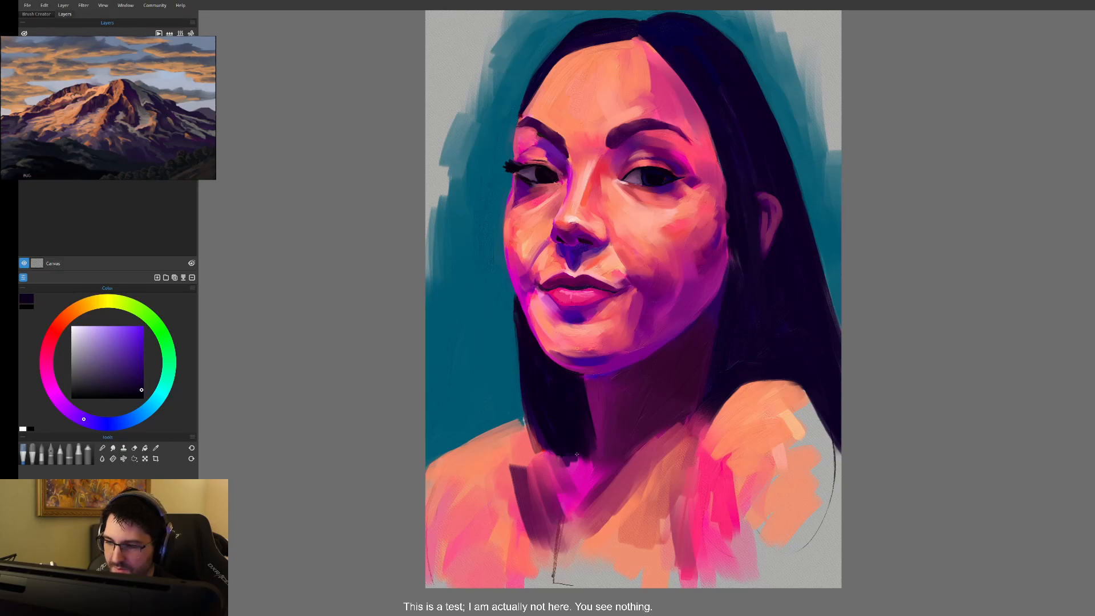
{"action": "left_click", "coordinate": [489, 420], "text": "alt"}
{"action": "left_click_drag", "start_coordinate": [526, 432], "coordinate": [429, 473]}
{"action": "mouse_move", "coordinate": [484, 441]}
{"action": "left_mouse_down"}
{"action": "mouse_move", "coordinate": [524, 428]}
{"action": "mouse_move", "coordinate": [436, 461]}
{"action": "mouse_move", "coordinate": [427, 481]}
{"action": "left_mouse_up"}
{"action": "left_click_drag", "start_coordinate": [442, 476], "coordinate": [425, 526]}
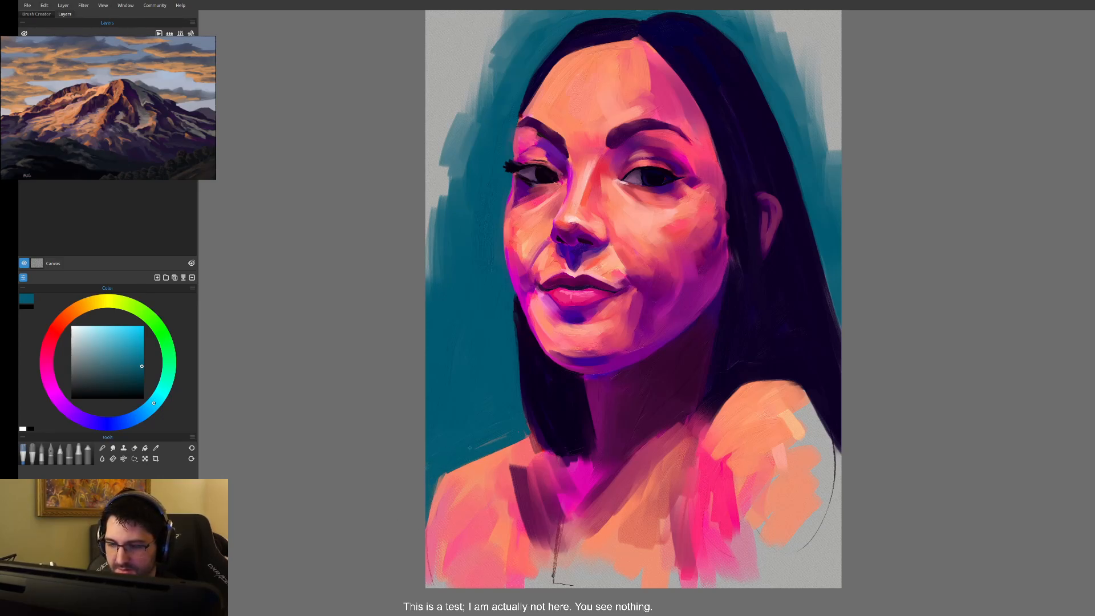
- Paint loose strands along the outer edge of the far-side hair, beside the chin, in sampled dark violet
{"action": "left_click", "coordinate": [520, 343], "text": "alt"}
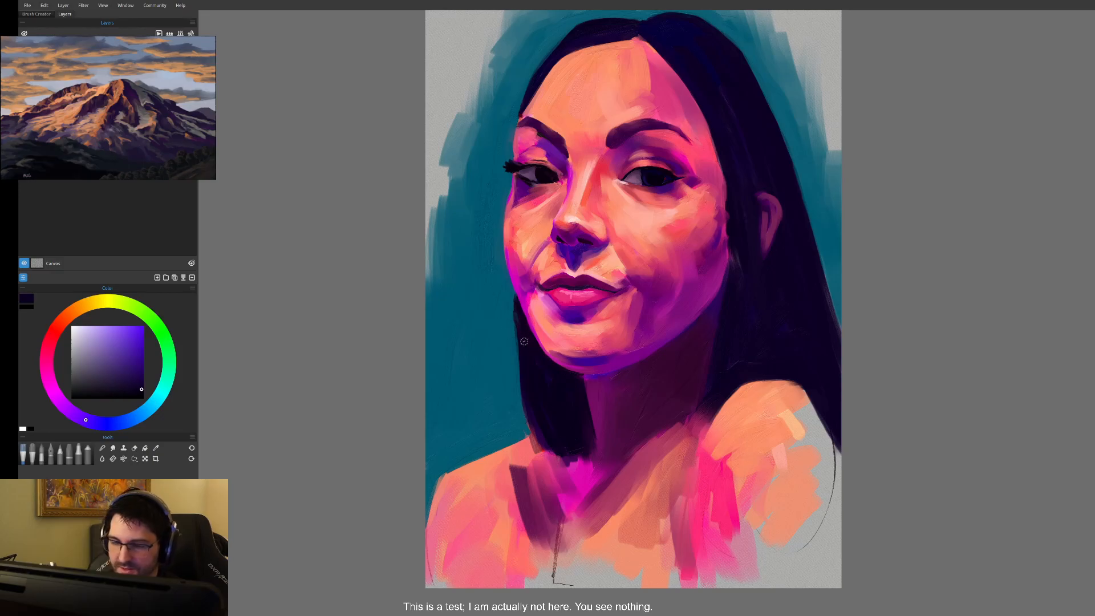
{"action": "mouse_move", "coordinate": [511, 297]}
{"action": "left_mouse_down"}
{"action": "mouse_move", "coordinate": [503, 368]}
{"action": "mouse_move", "coordinate": [516, 409]}
{"action": "left_mouse_up"}
{"action": "mouse_move", "coordinate": [508, 348]}
{"action": "left_mouse_down"}
{"action": "mouse_move", "coordinate": [509, 393]}
{"action": "mouse_move", "coordinate": [506, 374]}
{"action": "left_mouse_up"}
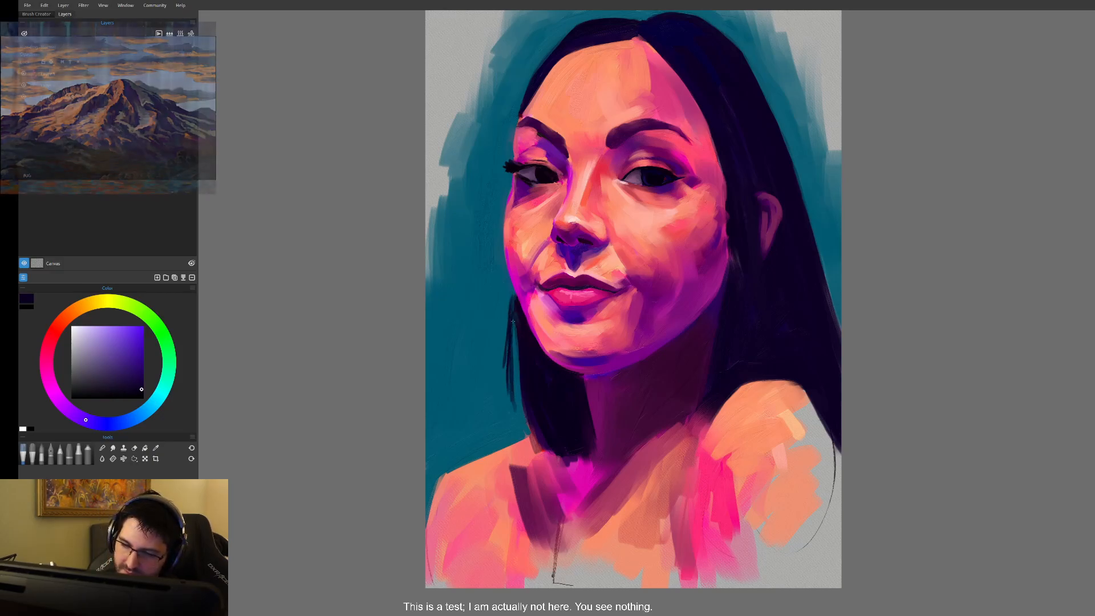
{"action": "left_click_drag", "start_coordinate": [513, 337], "coordinate": [521, 418]}
{"action": "left_click_drag", "start_coordinate": [514, 360], "coordinate": [523, 430]}
{"action": "left_click_drag", "start_coordinate": [513, 368], "coordinate": [523, 430]}
{"action": "left_click_drag", "start_coordinate": [518, 333], "coordinate": [519, 382]}
{"action": "left_click_drag", "start_coordinate": [513, 313], "coordinate": [517, 336]}
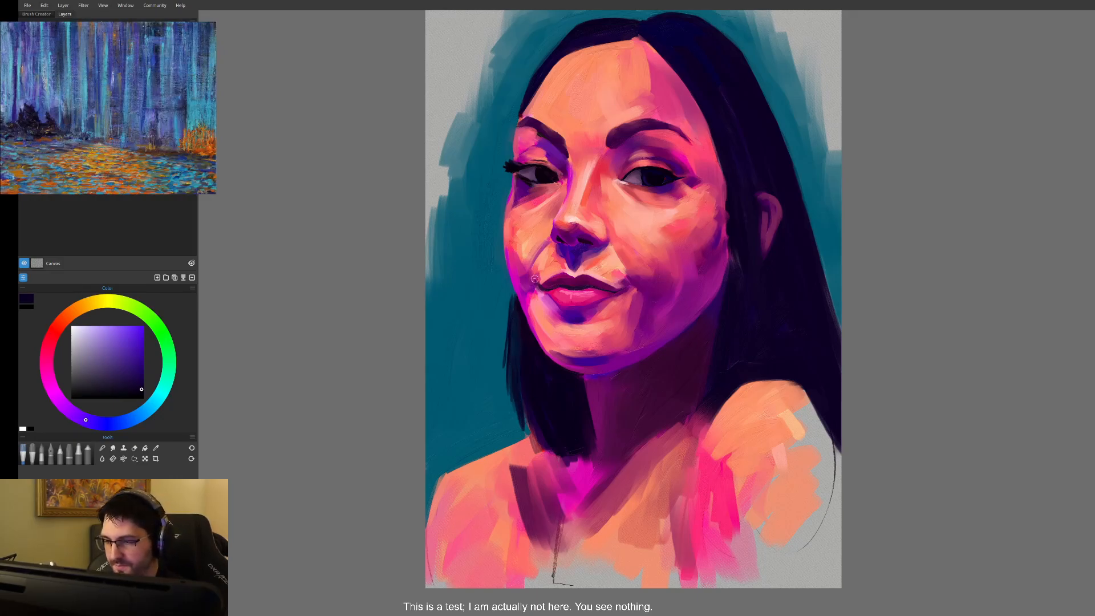
- Rework the lower tips of the far-side hair where they meet the shoulder and neck, using sampled coral, magenta-purple and dark violet
{"action": "left_click", "coordinate": [534, 454], "text": "alt"}
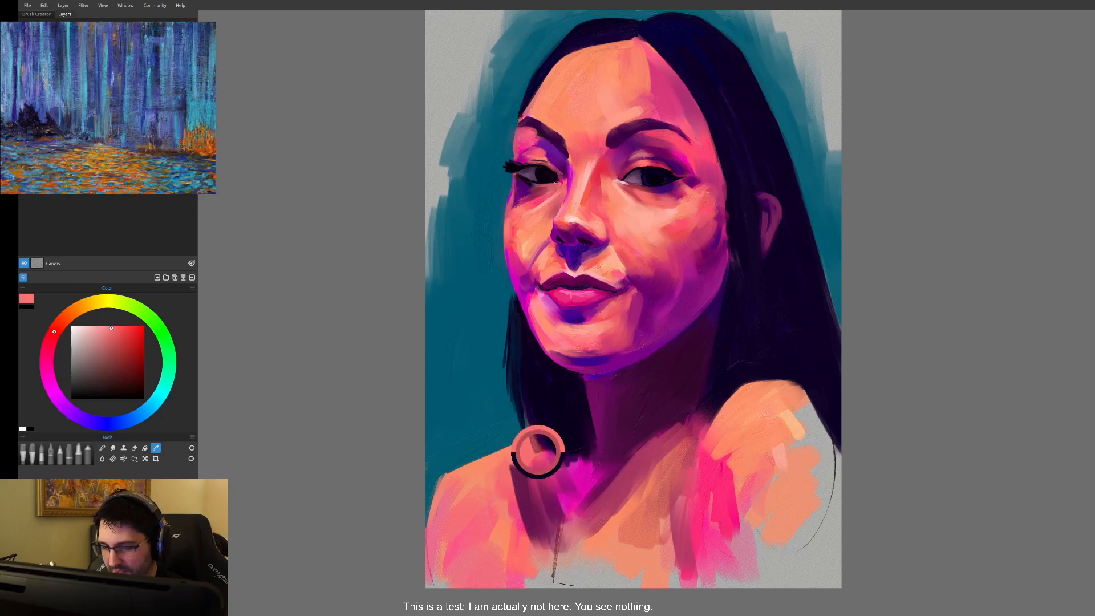
{"action": "mouse_move", "coordinate": [541, 451]}
{"action": "left_mouse_down"}
{"action": "mouse_move", "coordinate": [575, 460]}
{"action": "mouse_move", "coordinate": [549, 463]}
{"action": "mouse_move", "coordinate": [565, 450]}
{"action": "left_mouse_up"}
{"action": "left_click", "coordinate": [580, 463], "text": "alt"}
{"action": "left_click", "coordinate": [590, 457], "text": "alt"}
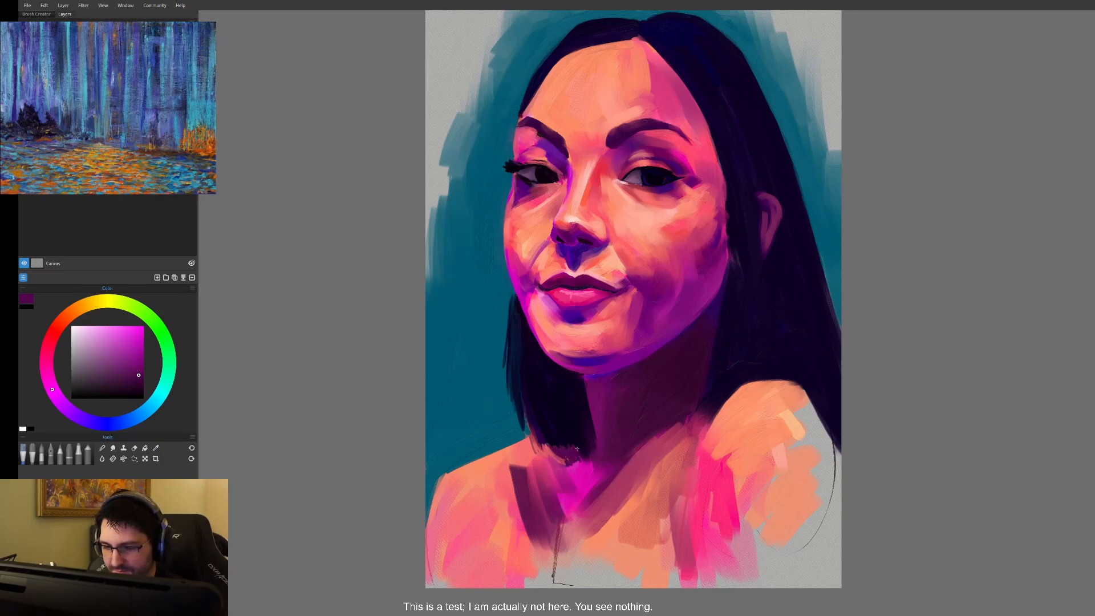
{"action": "left_click", "coordinate": [585, 406], "text": "alt"}
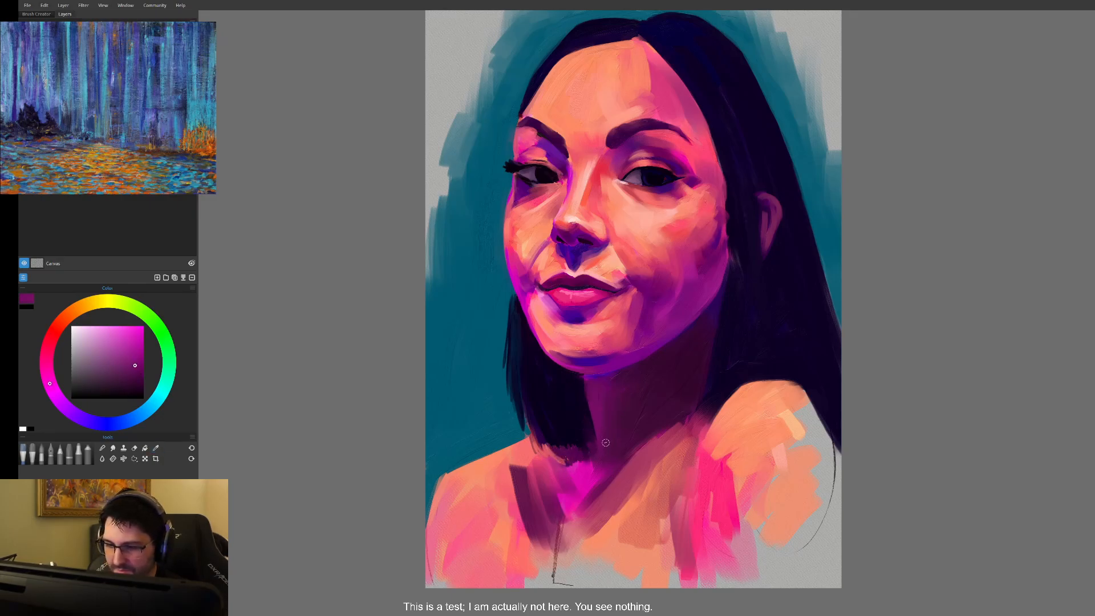
{"action": "left_click", "coordinate": [579, 399], "text": "alt"}
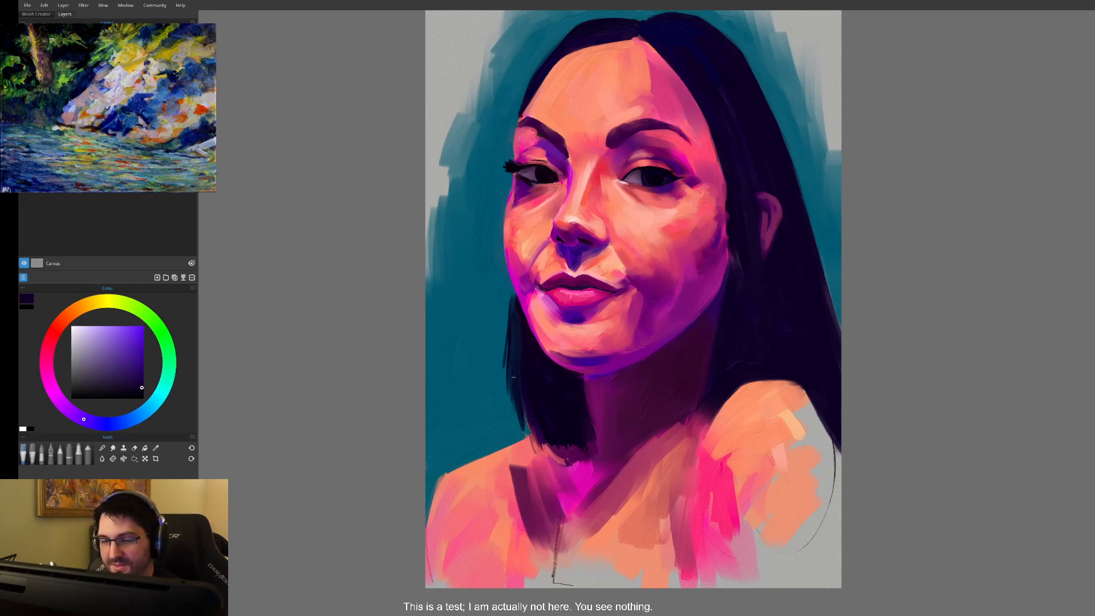
- Define the underside of the chin and near jaw against the neck with sampled dark purple and violet
{"action": "key", "text": "ctrl+plus"}
{"action": "left_click_drag", "start_coordinate": [569, 429], "coordinate": [626, 443]}
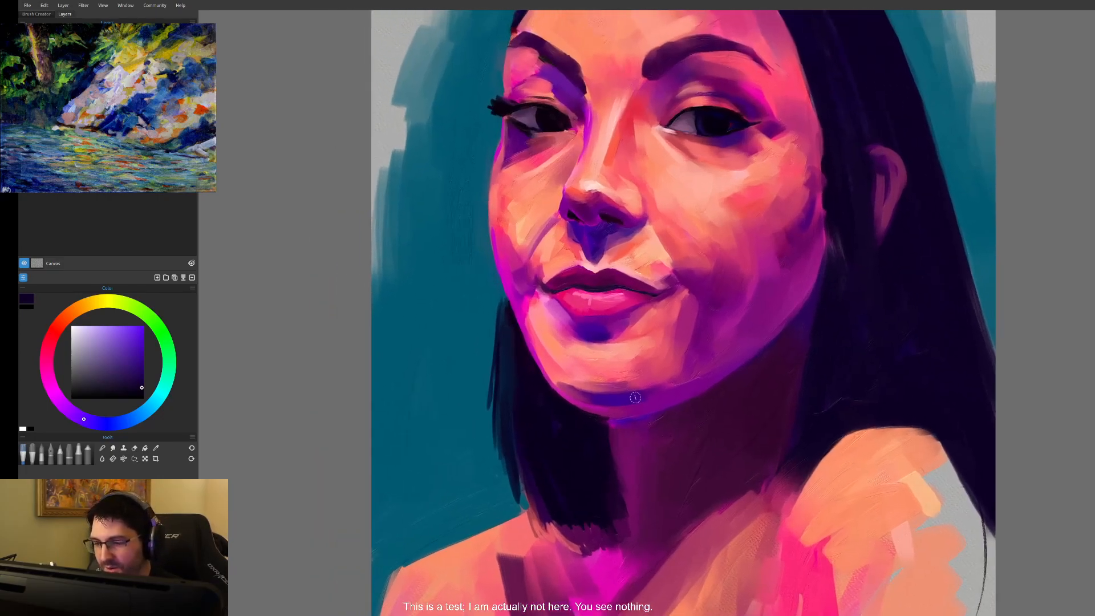
{"action": "left_click", "coordinate": [673, 415], "text": "alt"}
{"action": "left_click", "coordinate": [136, 388]}
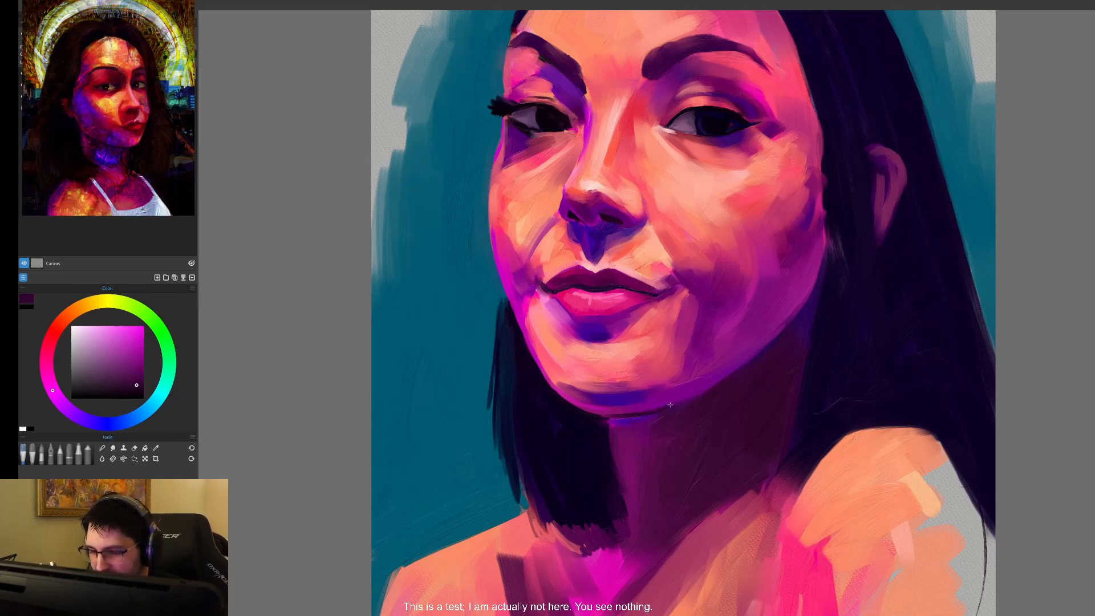
{"action": "left_click", "coordinate": [769, 335], "text": "alt"}
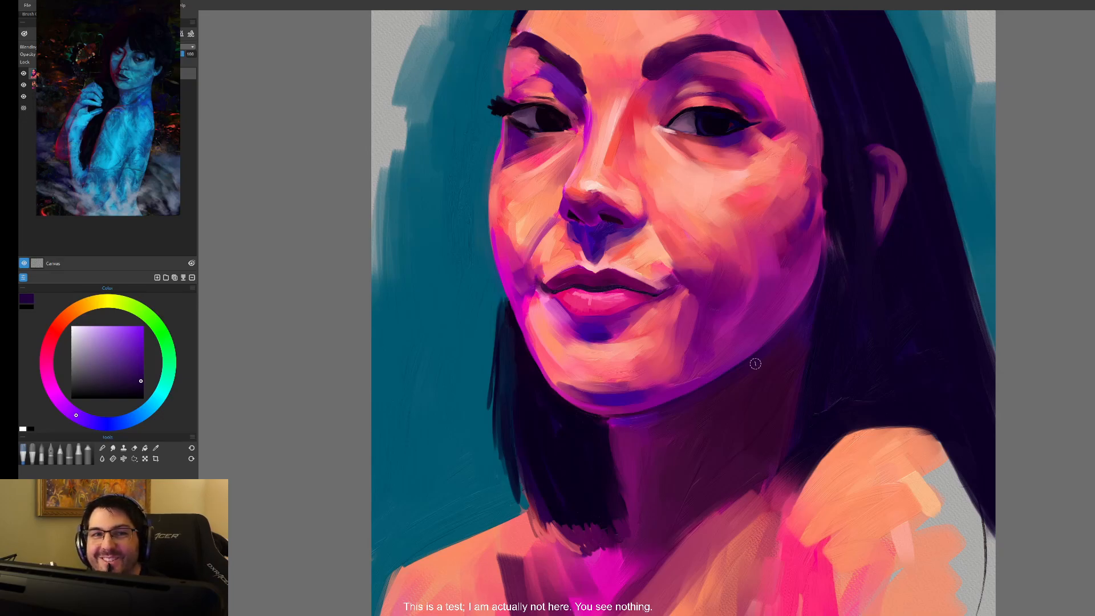
{"action": "mouse_move", "coordinate": [755, 364]}
{"action": "left_mouse_down"}
{"action": "mouse_move", "coordinate": [779, 392]}
{"action": "mouse_move", "coordinate": [712, 460]}
{"action": "left_mouse_up"}
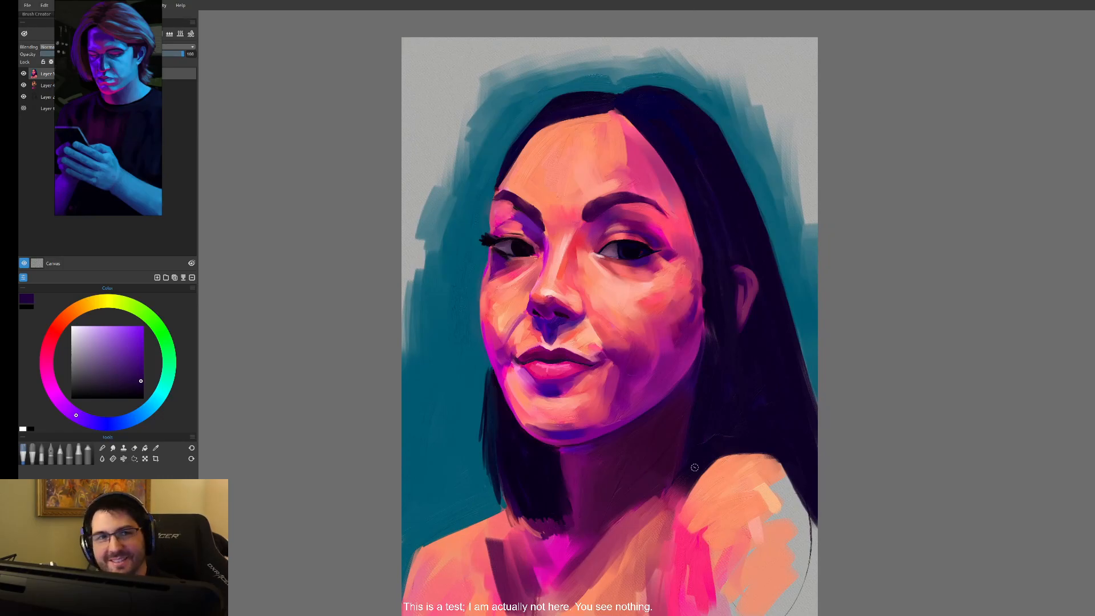
- Smooth the near cheek's outer edge with sampled magenta and purple, and clean up the skin beside the near eye's outer corner in coral pink
{"action": "key", "text": "ctrl+plus"}
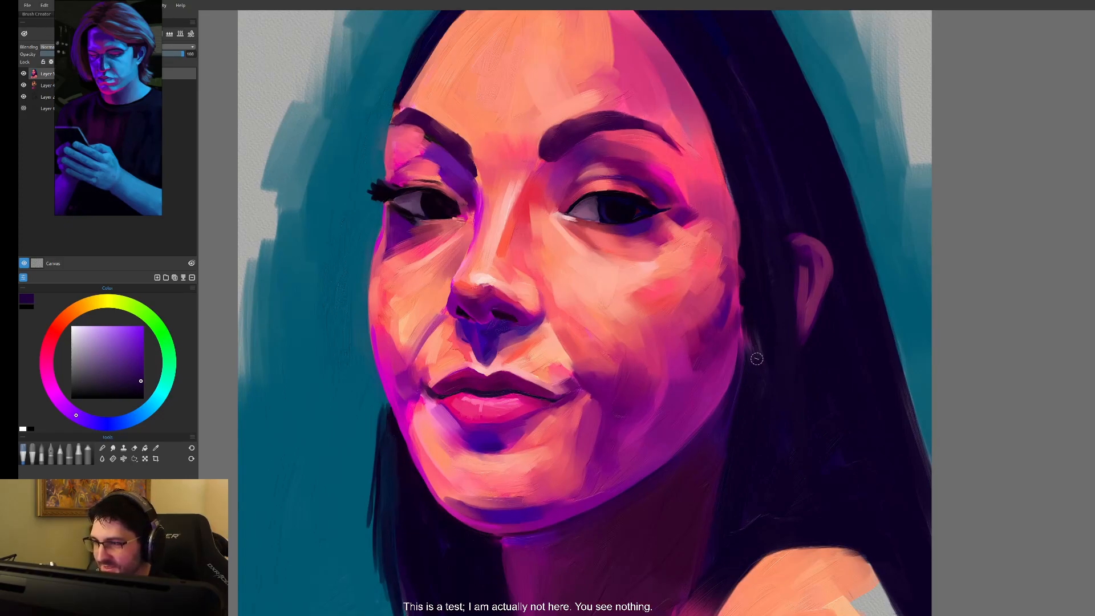
{"action": "left_click", "coordinate": [730, 363], "text": "alt"}
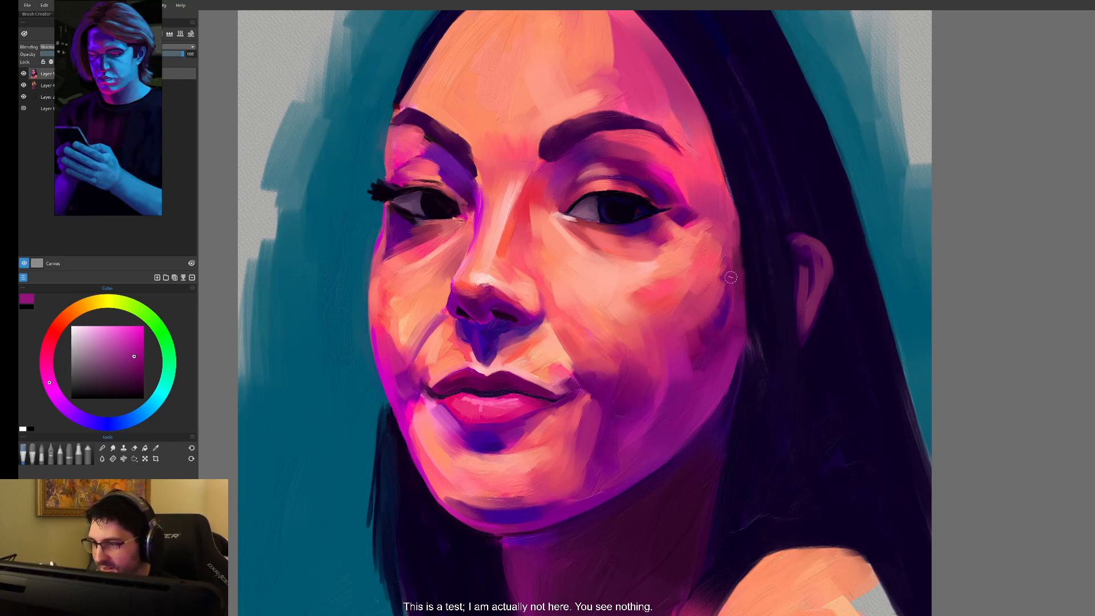
{"action": "left_click", "coordinate": [724, 314], "text": "alt"}
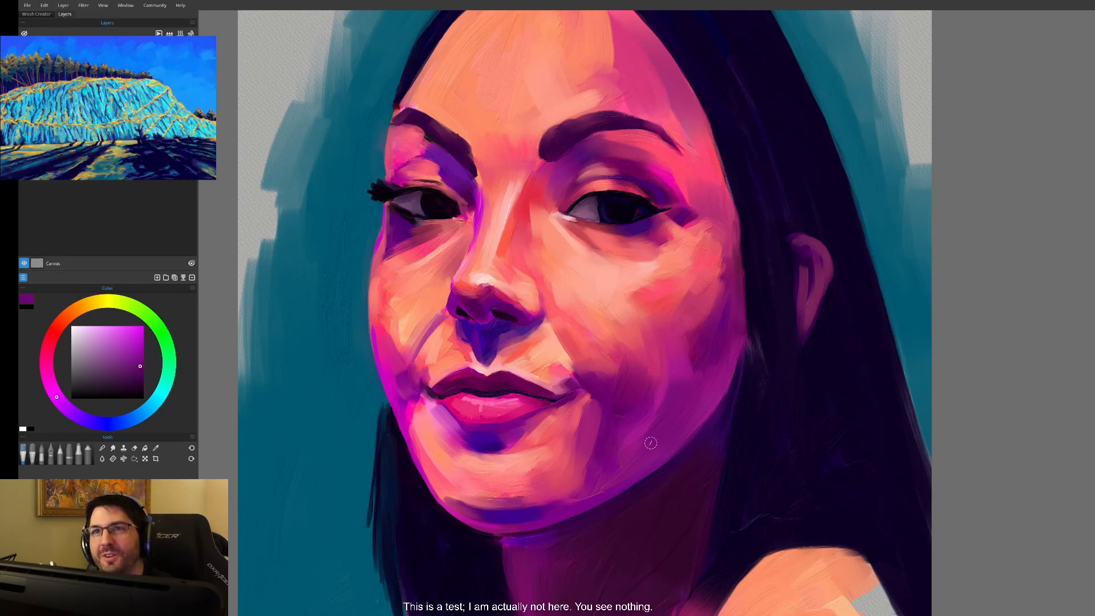
{"action": "left_click", "coordinate": [703, 283], "text": "alt"}
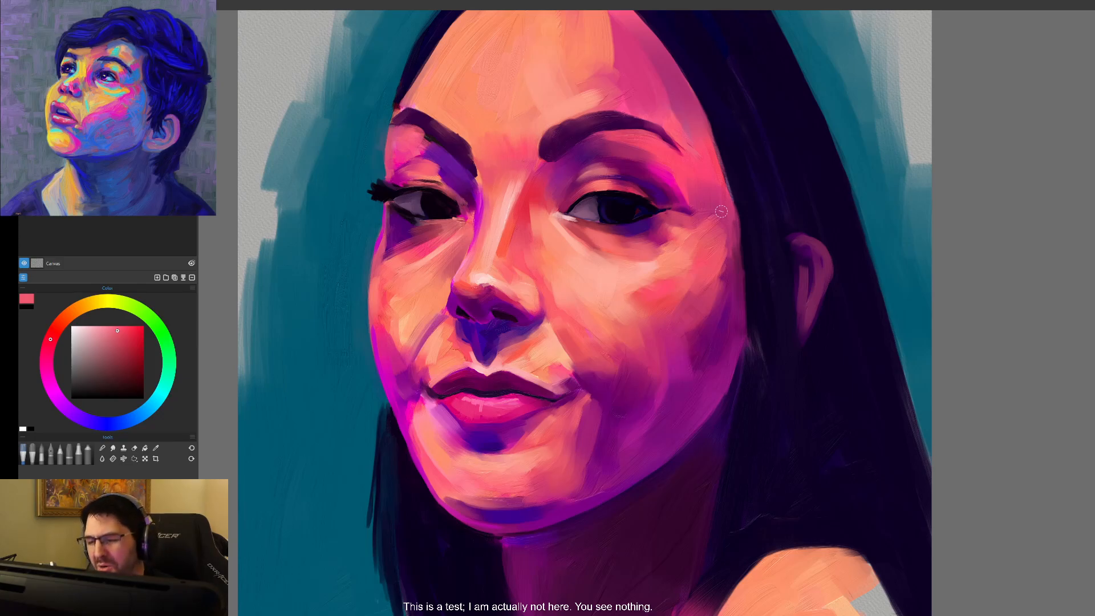
- Refine the near corner of the mouth and the lip line with sampled dark purple and magenta
{"action": "left_click", "coordinate": [596, 376], "text": "alt"}
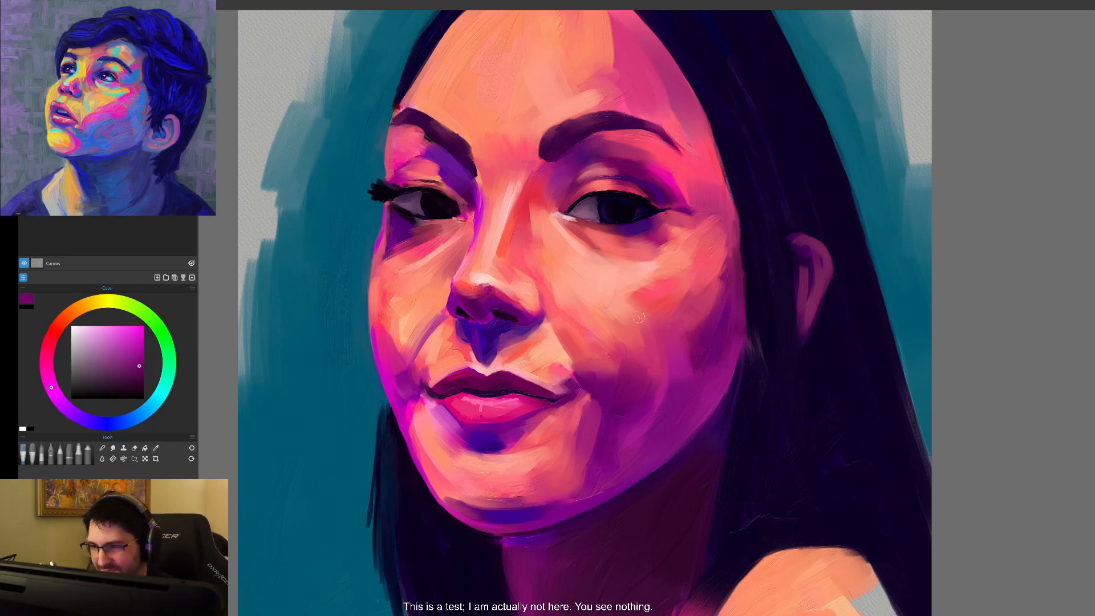
{"action": "left_click", "coordinate": [544, 398], "text": "alt"}
{"action": "key", "text": "ctrl+plus"}
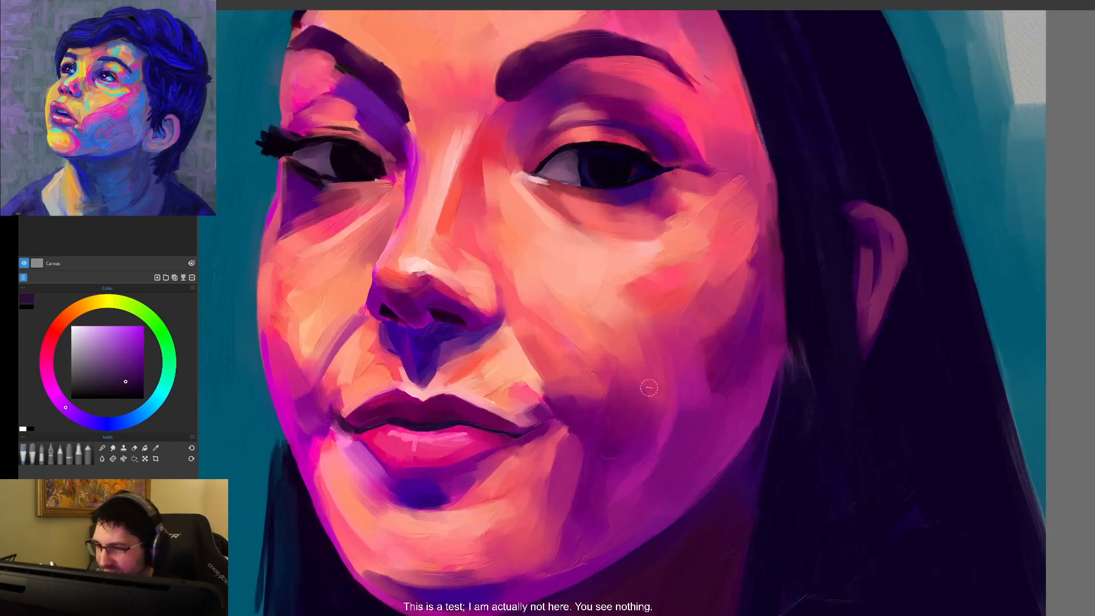
{"action": "left_click_drag", "start_coordinate": [694, 391], "coordinate": [821, 323]}
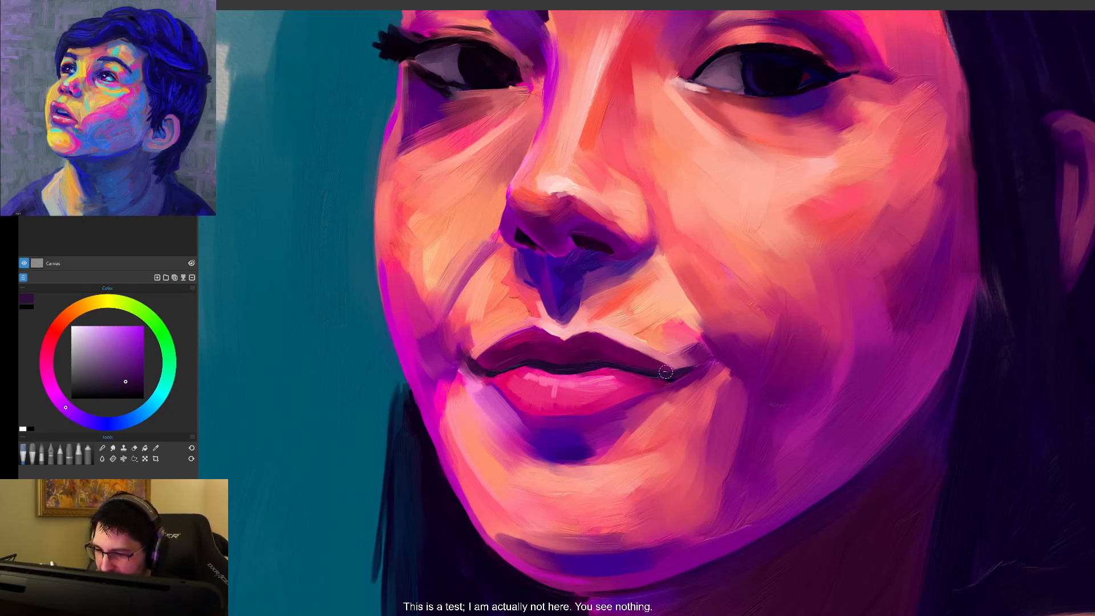
{"action": "left_click", "coordinate": [642, 373], "text": "alt"}
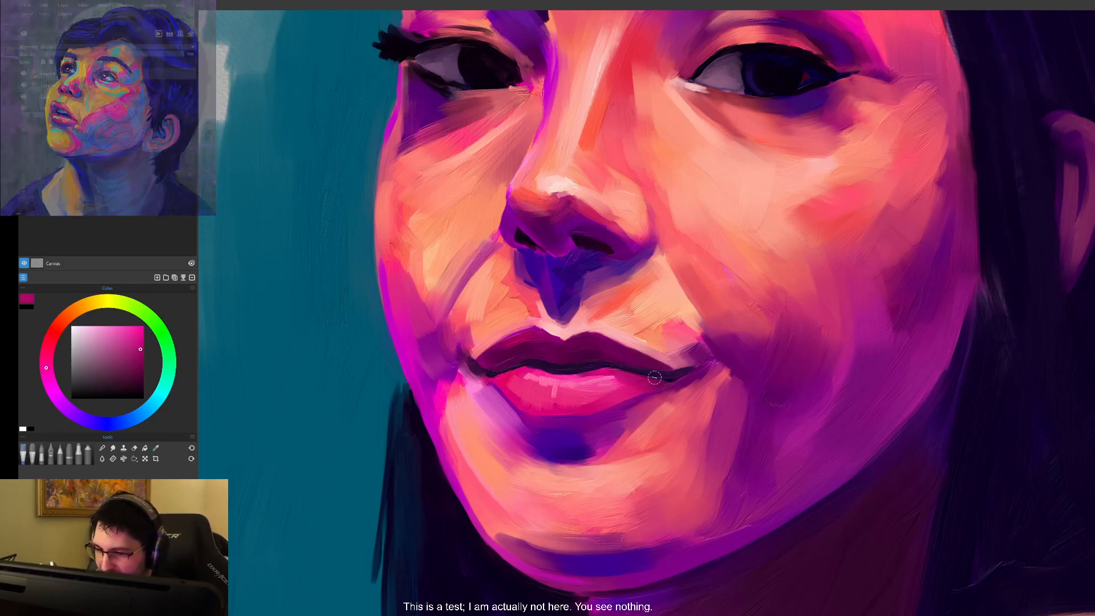
{"action": "left_click", "coordinate": [642, 374], "text": "alt"}
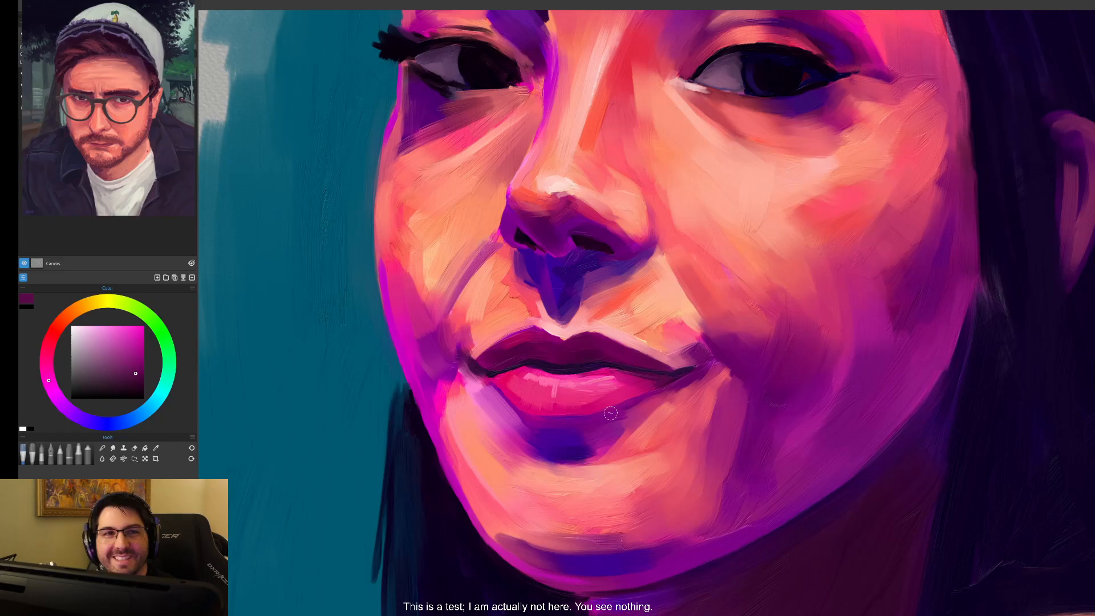
- Paint a darker plum crease beside the near mouth corner and sharpen the far mouth corner with sampled dark violet and magenta
{"action": "key", "text": "ctrl+minus"}
{"action": "left_click_drag", "start_coordinate": [753, 479], "coordinate": [689, 474]}
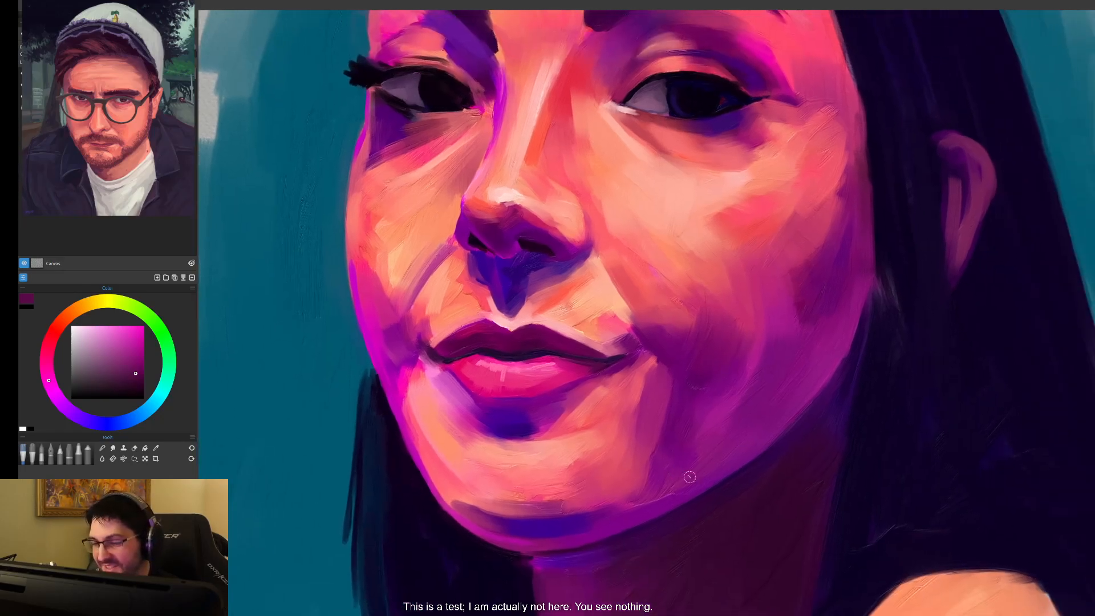
{"action": "key", "text": "ctrl+minus"}
{"action": "key", "text": "ctrl+minus"}
{"action": "key", "text": "ctrl+minus"}
{"action": "mouse_move", "coordinate": [736, 394]}
{"action": "left_mouse_down"}
{"action": "mouse_move", "coordinate": [751, 421]}
{"action": "mouse_move", "coordinate": [736, 379]}
{"action": "left_mouse_up"}
{"action": "key", "text": "ctrl+plus"}
{"action": "key", "text": "ctrl+plus"}
{"action": "key", "text": "ctrl+plus"}
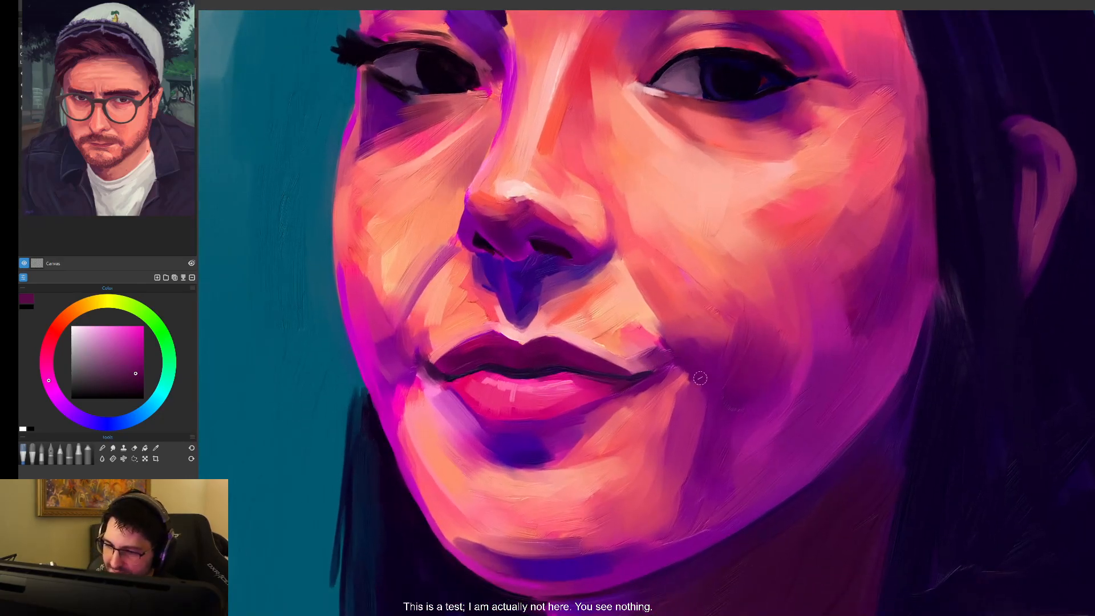
{"action": "left_click", "coordinate": [686, 362], "text": "alt"}
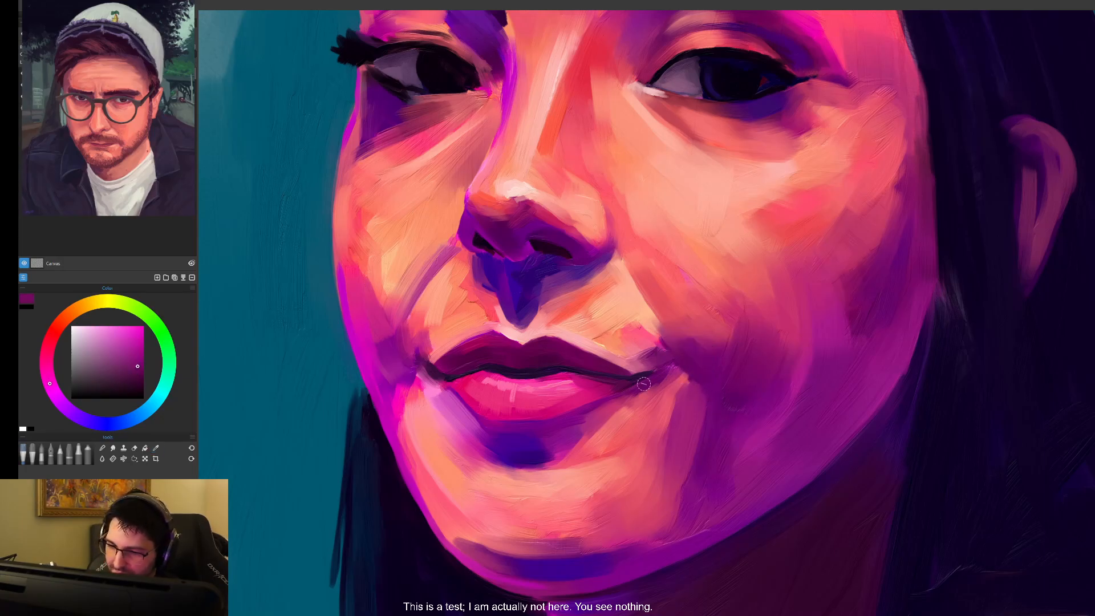
{"action": "left_click", "coordinate": [136, 377]}
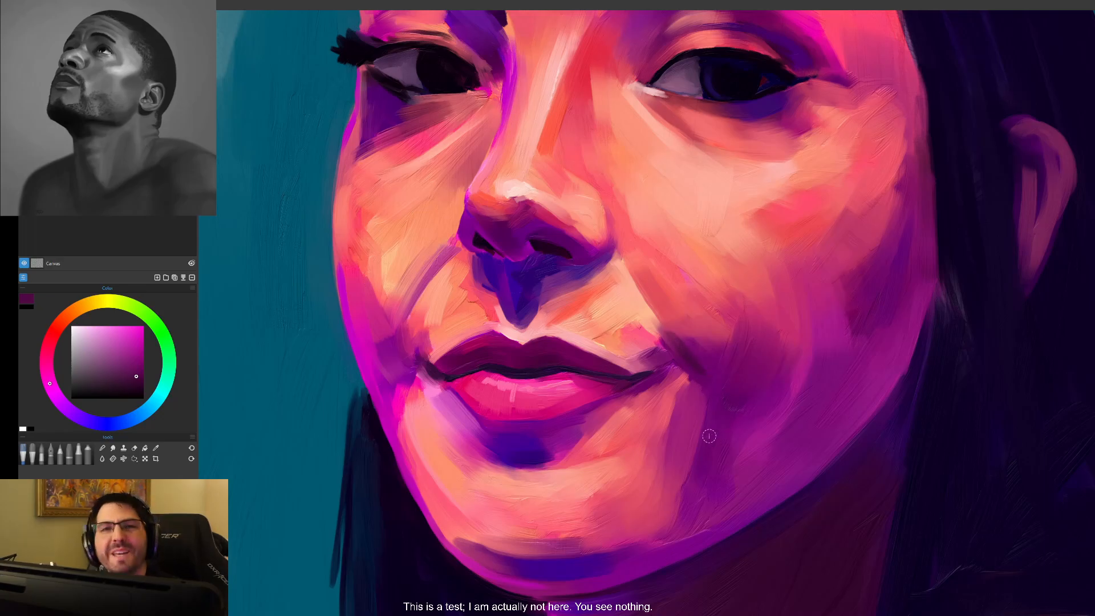
{"action": "left_click", "coordinate": [541, 373], "text": "alt"}
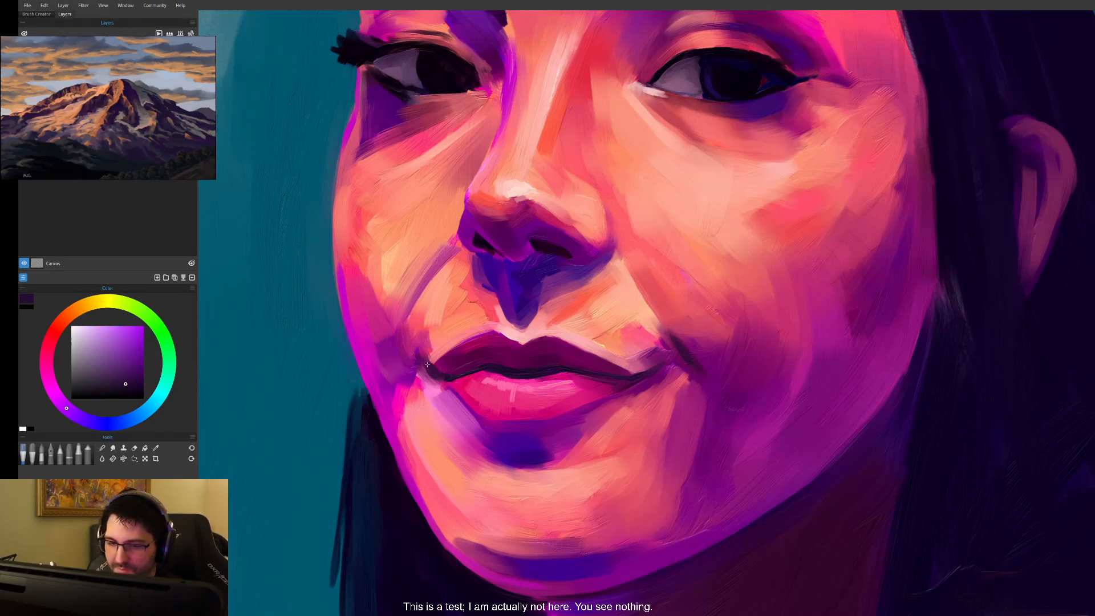
{"action": "left_click", "coordinate": [453, 367], "text": "alt"}
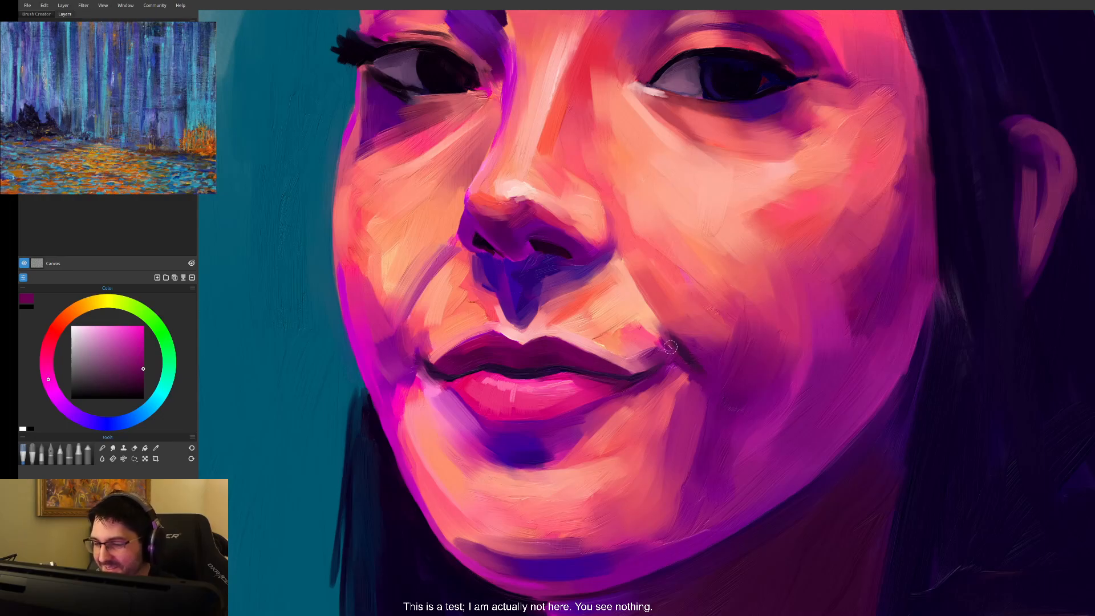
- Touch up the skin around the near mouth corner and under the far eye with sampled pink and coral
{"action": "left_click", "coordinate": [637, 345], "text": "alt"}
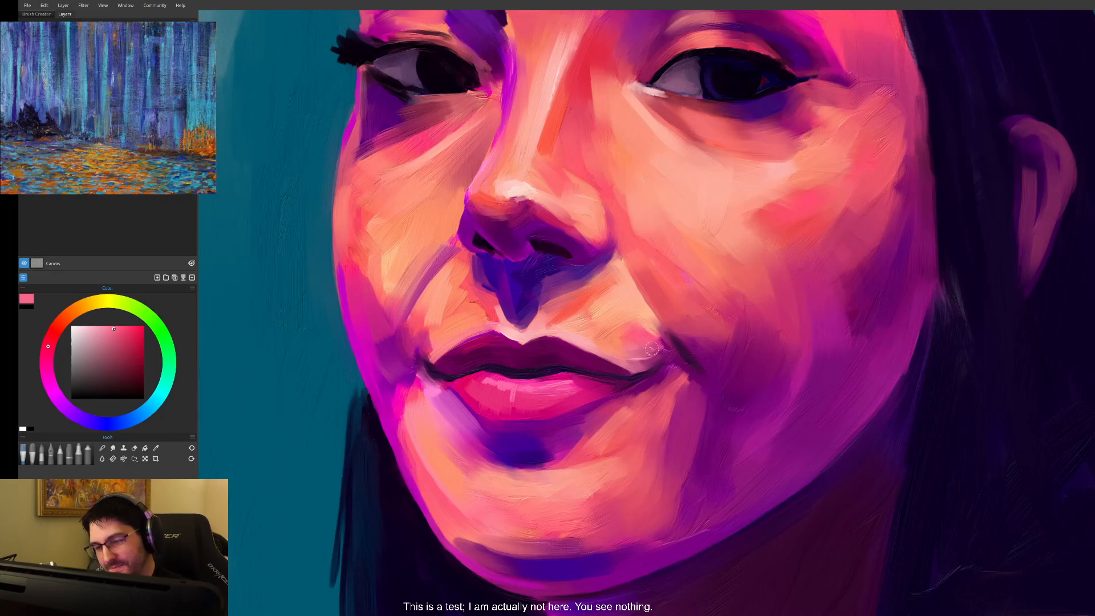
{"action": "left_click", "coordinate": [677, 386], "text": "alt"}
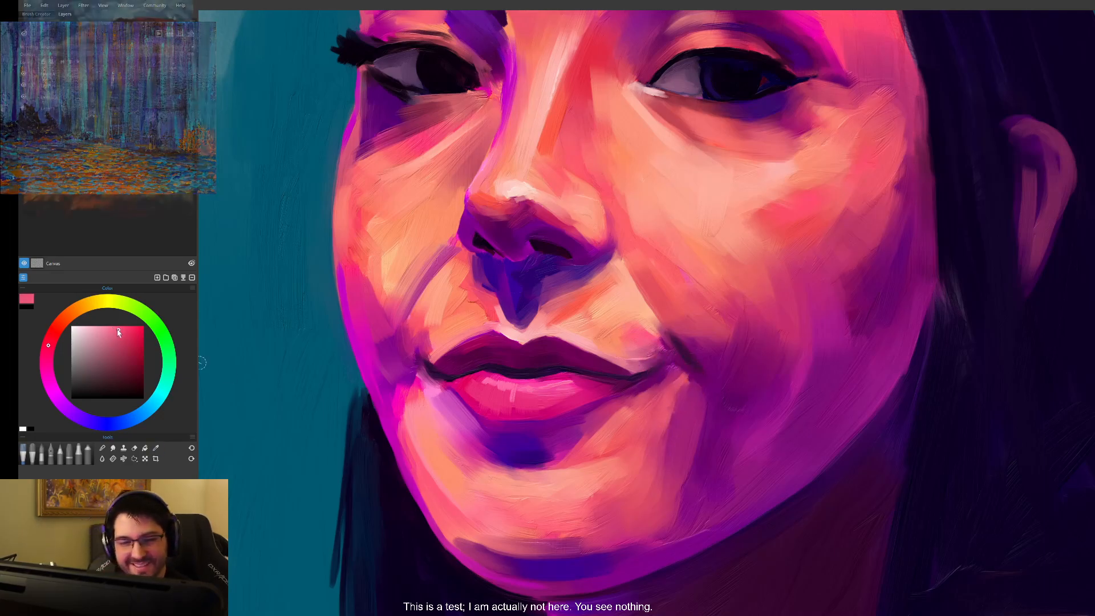
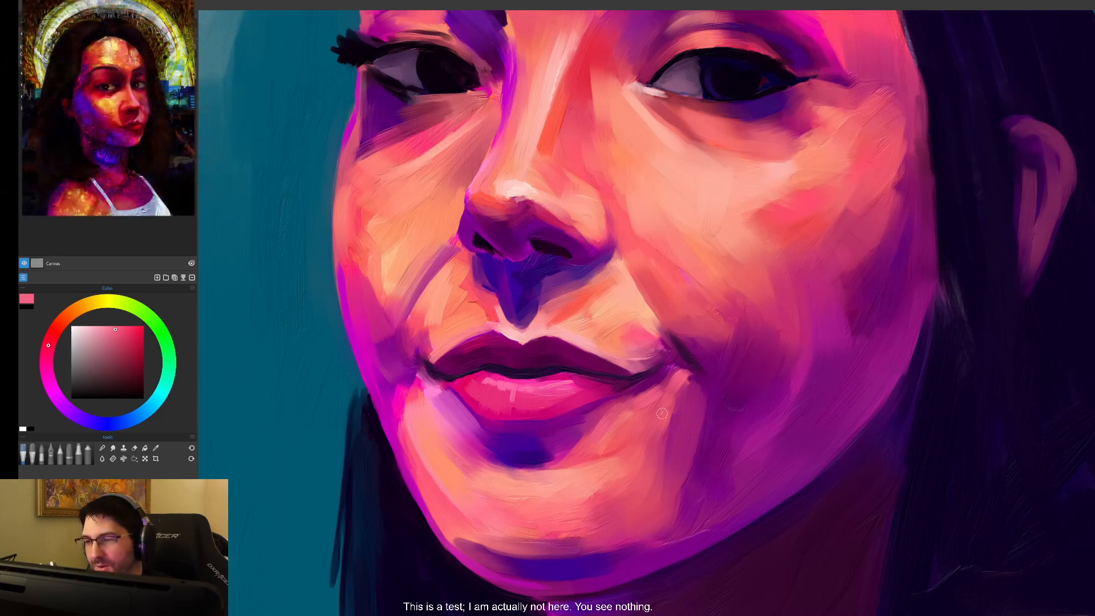
{"action": "left_click", "coordinate": [388, 160], "text": "alt"}
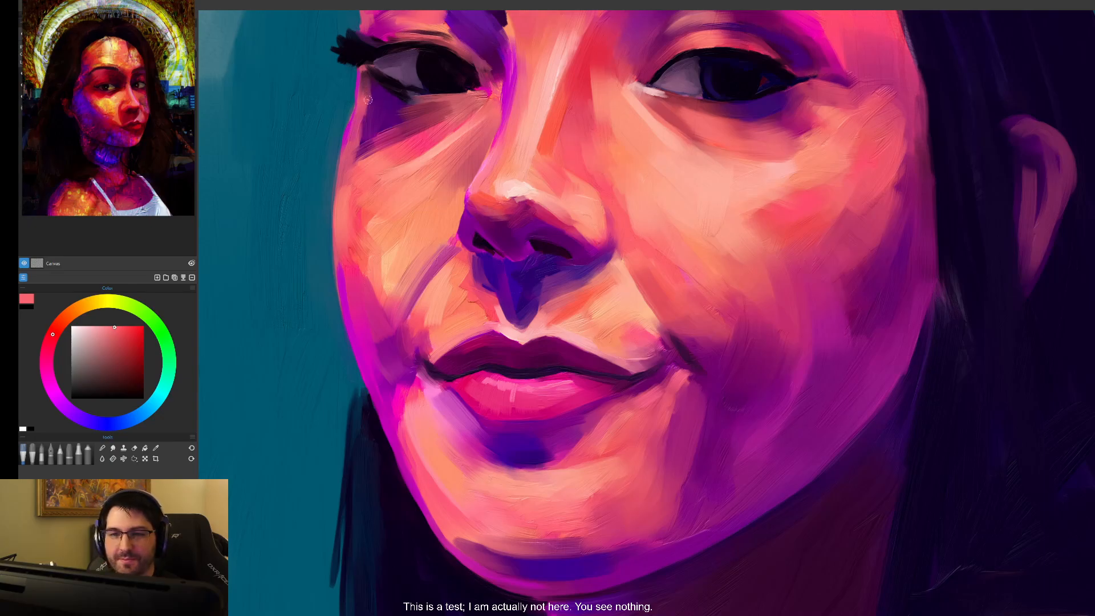
- Rework the near cheek's shading beside the nose and mouth with sampled dark purple, coral and light peach
{"action": "scroll", "coordinate": [706, 382], "scroll_direction": "down", "scroll_amount": 3}
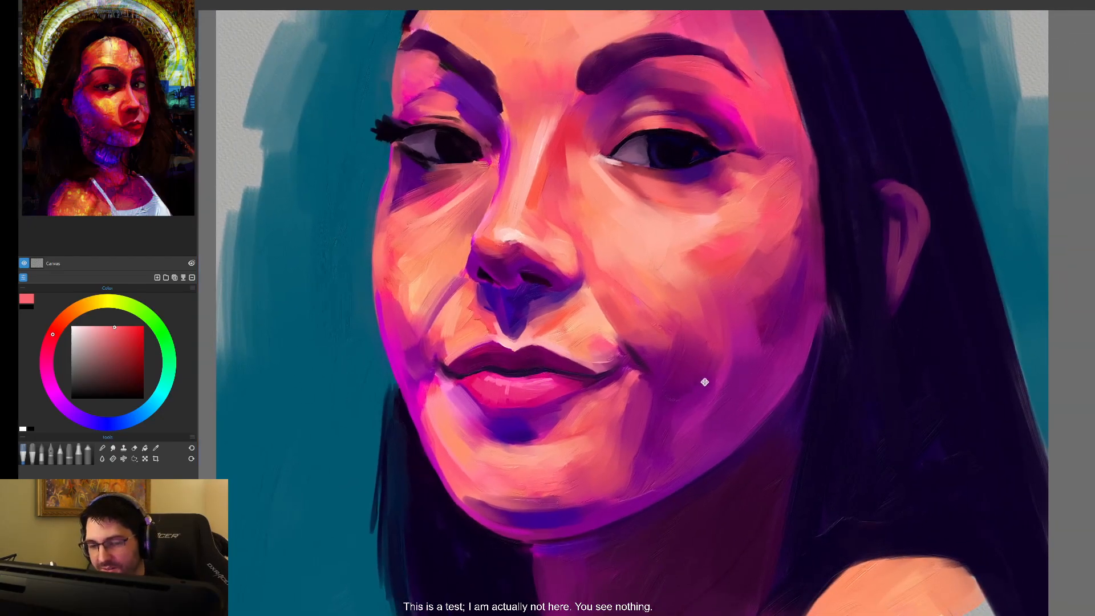
{"action": "left_click_drag", "start_coordinate": [689, 361], "coordinate": [700, 394]}
{"action": "left_click", "coordinate": [666, 393], "text": "alt"}
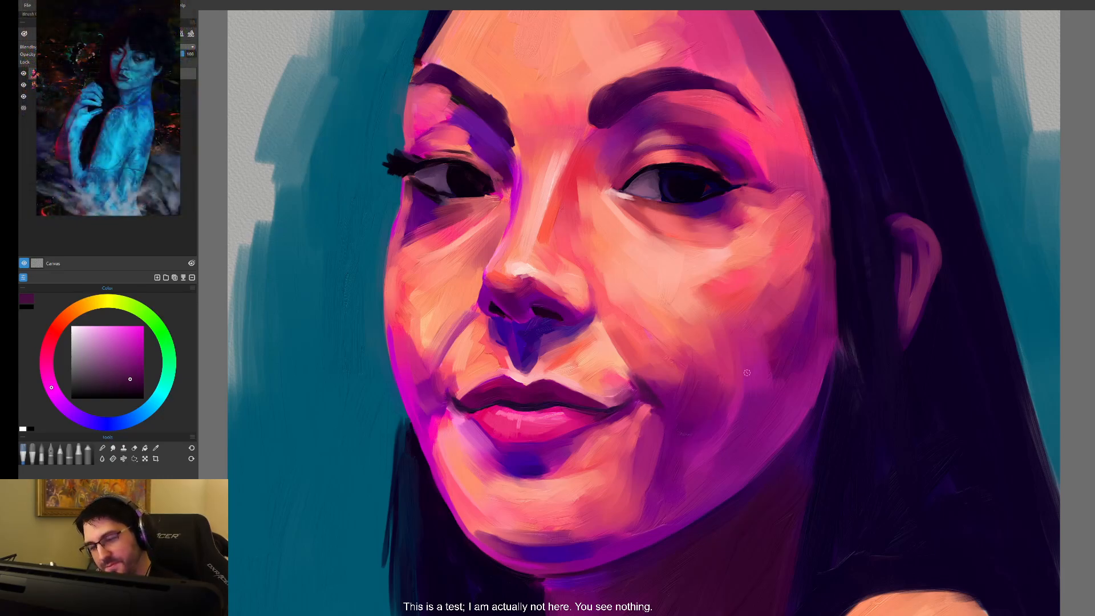
{"action": "left_click", "coordinate": [639, 383], "text": "alt"}
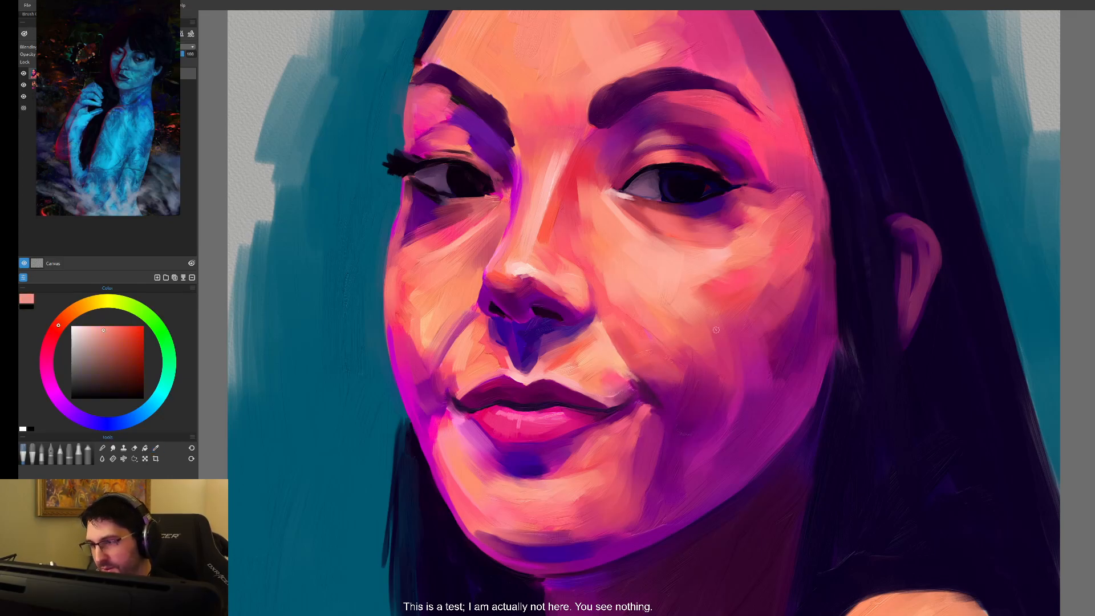
{"action": "mouse_move", "coordinate": [640, 315]}
{"action": "left_mouse_down"}
{"action": "mouse_move", "coordinate": [661, 344]}
{"action": "mouse_move", "coordinate": [636, 346]}
{"action": "left_mouse_up"}
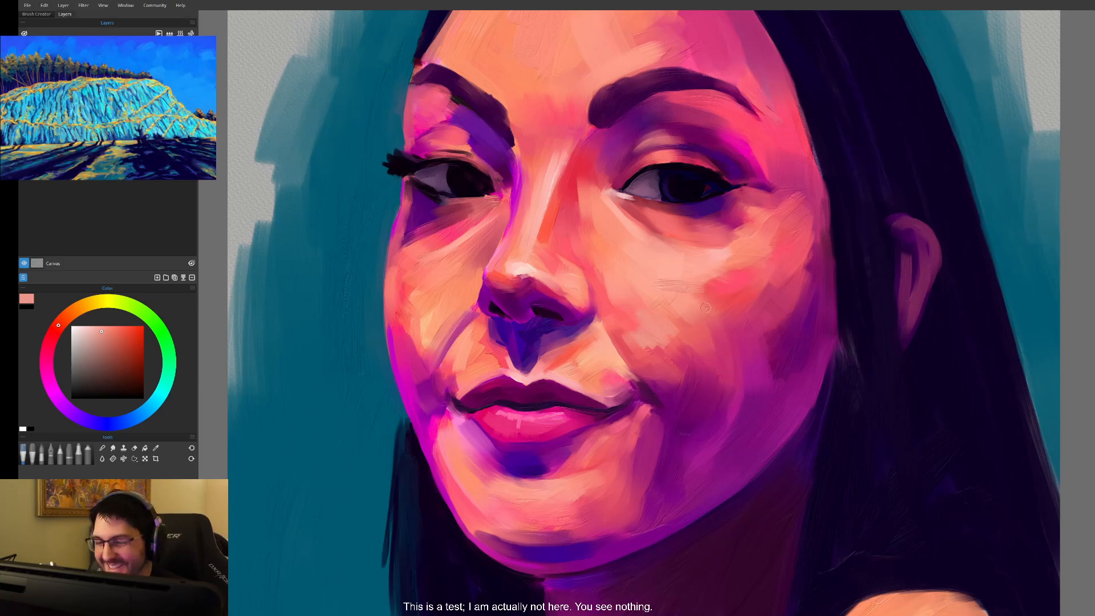
{"action": "left_click", "coordinate": [660, 275], "text": "alt"}
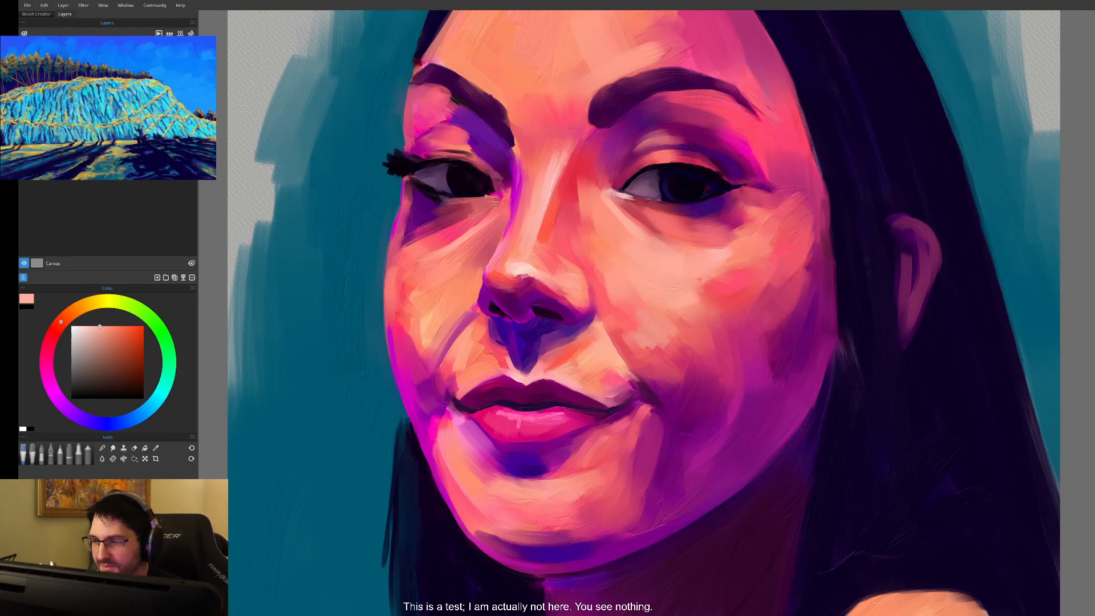
- Rework the highlight along the nose bridge with salmon and coral sampled from the skin between the eyes
{"action": "scroll", "coordinate": [681, 301], "scroll_direction": "down", "scroll_amount": 4}
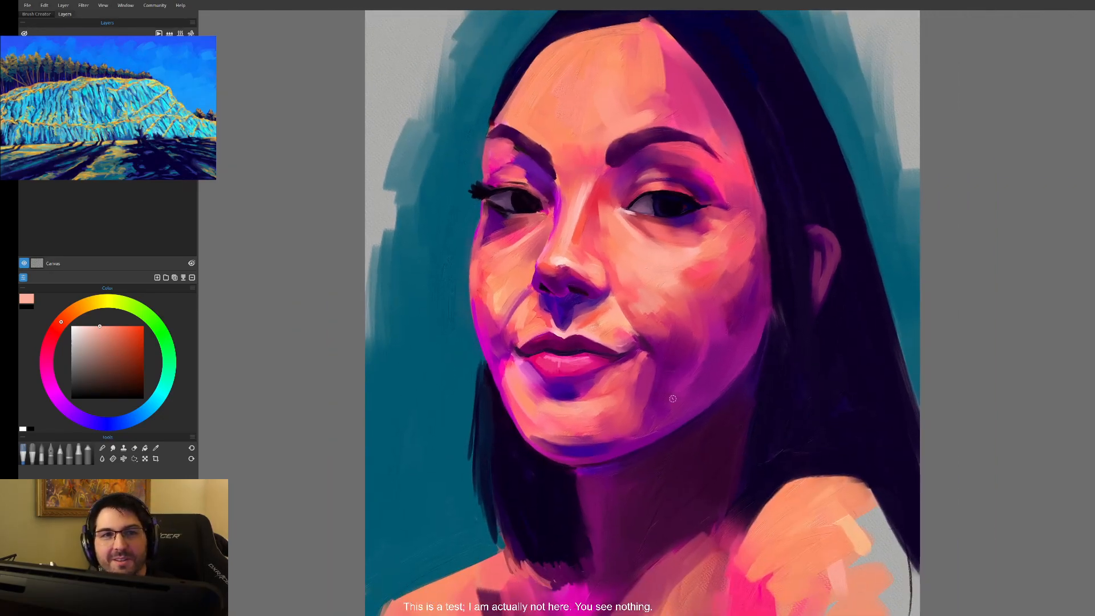
{"action": "scroll", "coordinate": [672, 399], "scroll_direction": "up", "scroll_amount": 4}
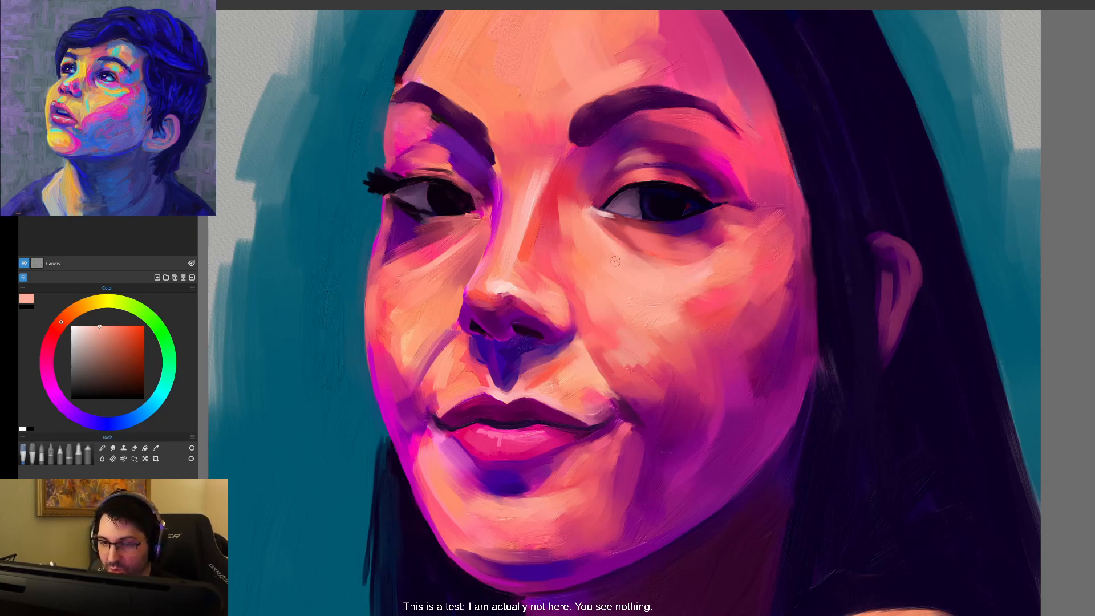
{"action": "left_click_drag", "start_coordinate": [657, 325], "coordinate": [683, 376]}
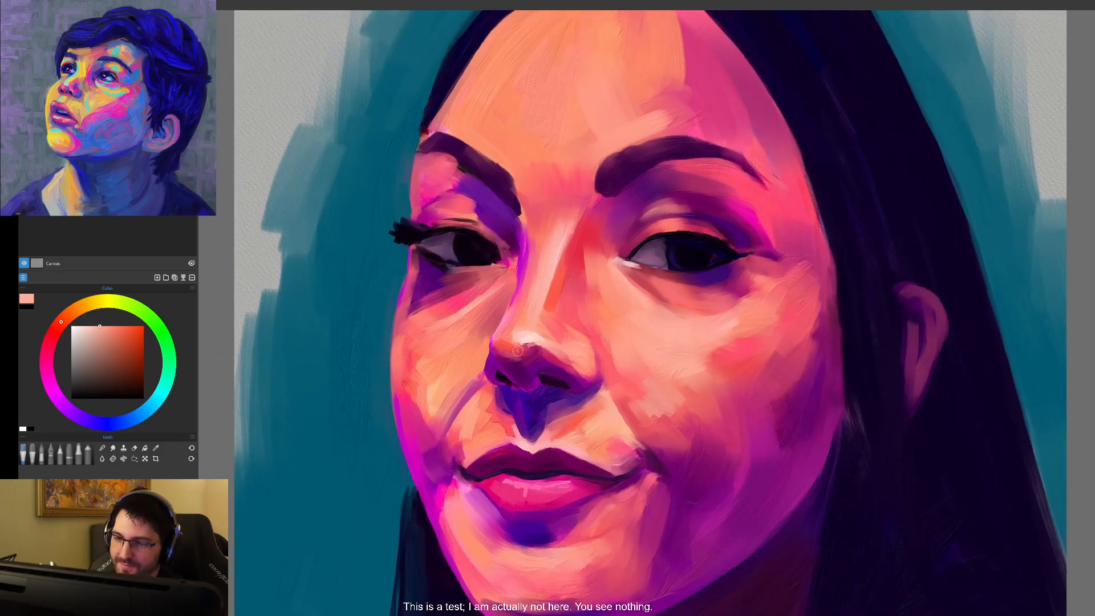
{"action": "left_click", "coordinate": [545, 224], "text": "alt"}
{"action": "left_click", "coordinate": [554, 232], "text": "alt"}
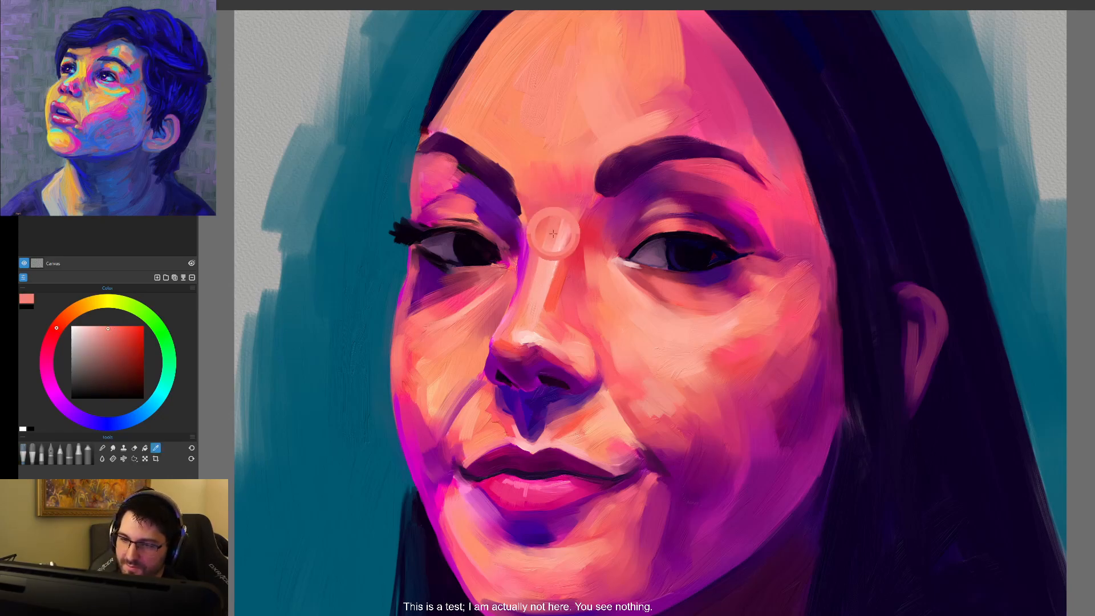
{"action": "left_click_drag", "start_coordinate": [545, 250], "coordinate": [537, 301]}
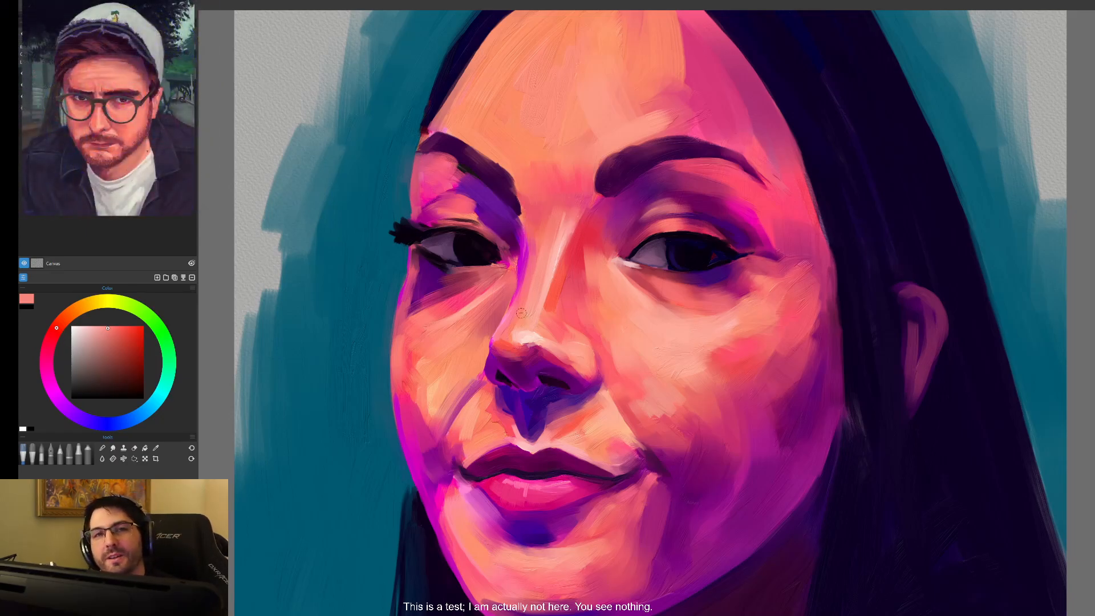
{"action": "key", "text": "ctrl+minus"}
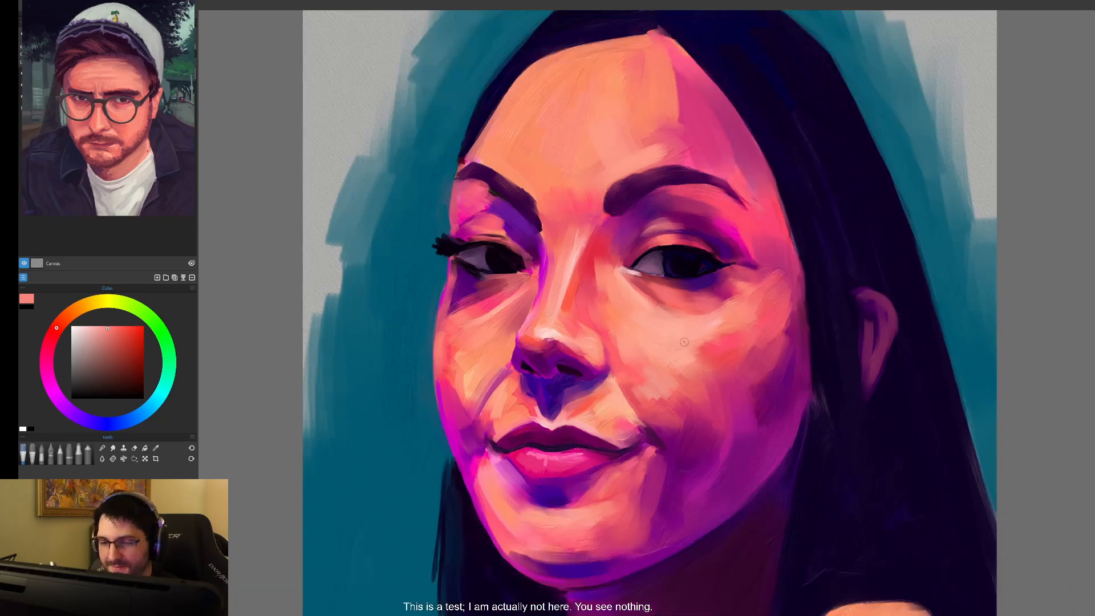
- Touch up the middle of the forehead with light peach sampled from the near cheek
{"action": "left_click_drag", "start_coordinate": [650, 325], "coordinate": [657, 377]}
{"action": "left_click", "coordinate": [663, 384], "text": "alt"}
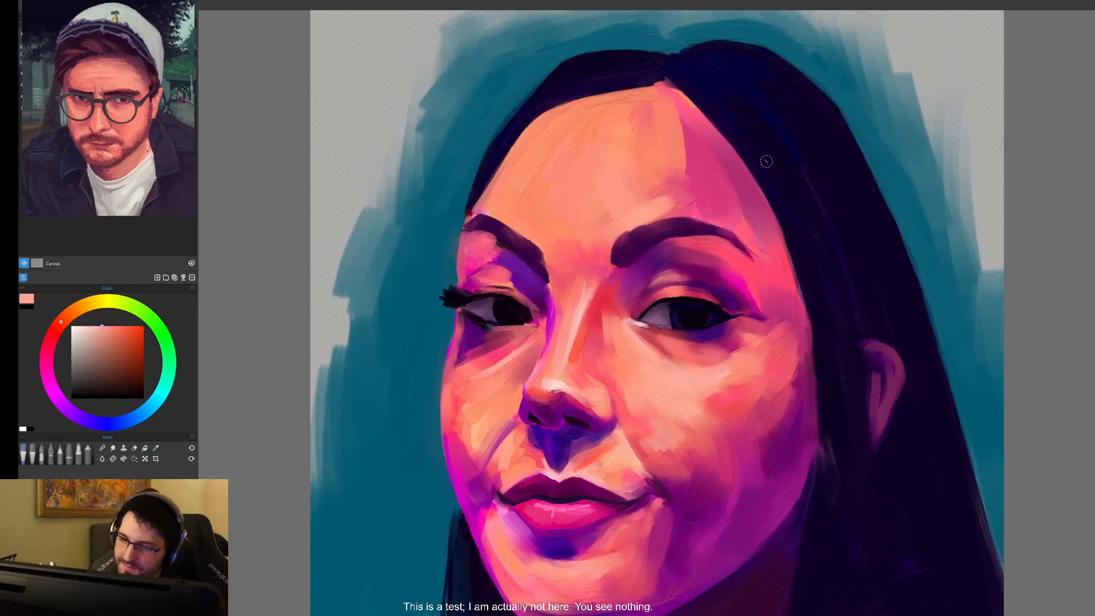
{"action": "left_click_drag", "start_coordinate": [630, 169], "coordinate": [643, 198]}
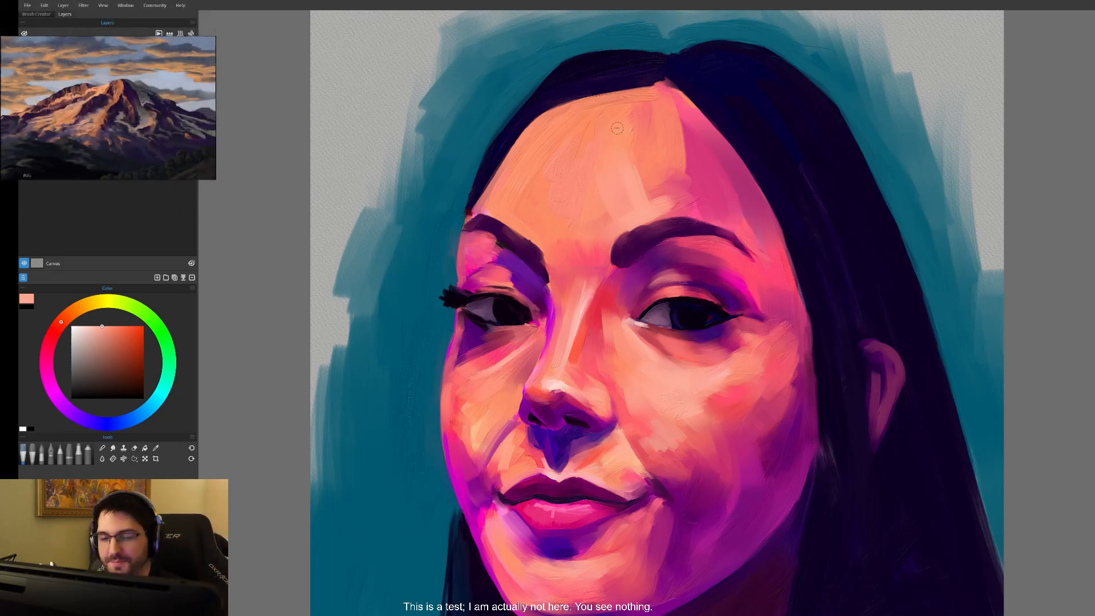
- Blend the side of the nose toward the near eye's inner corner with sampled peach, salmon and red
{"action": "scroll", "coordinate": [645, 364], "scroll_direction": "up", "scroll_amount": 4}
{"action": "left_click", "coordinate": [631, 342], "text": "alt"}
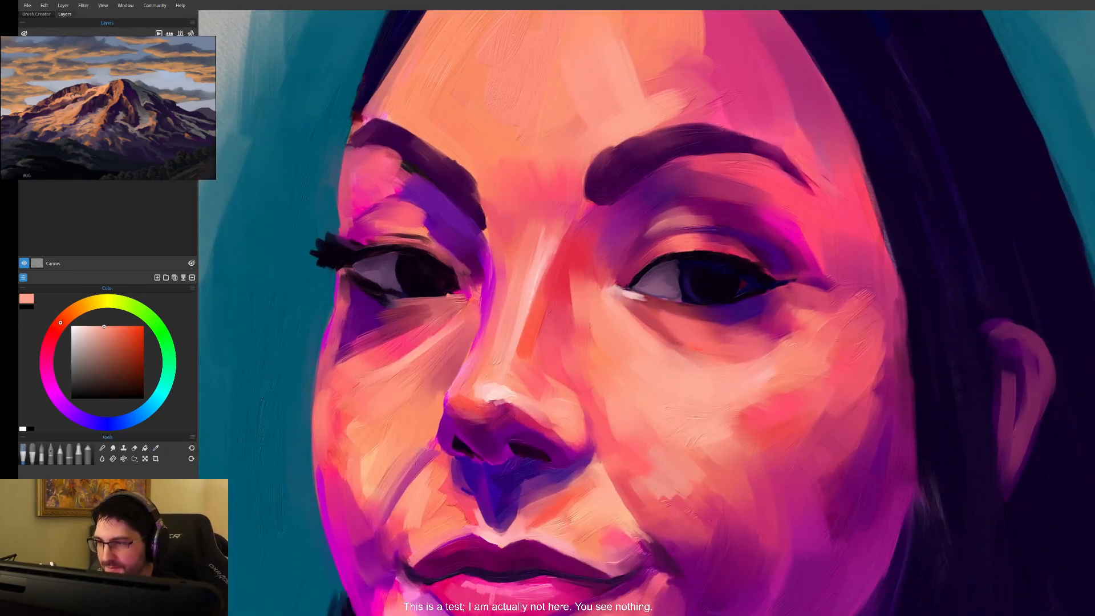
{"action": "left_click", "coordinate": [567, 312], "text": "alt"}
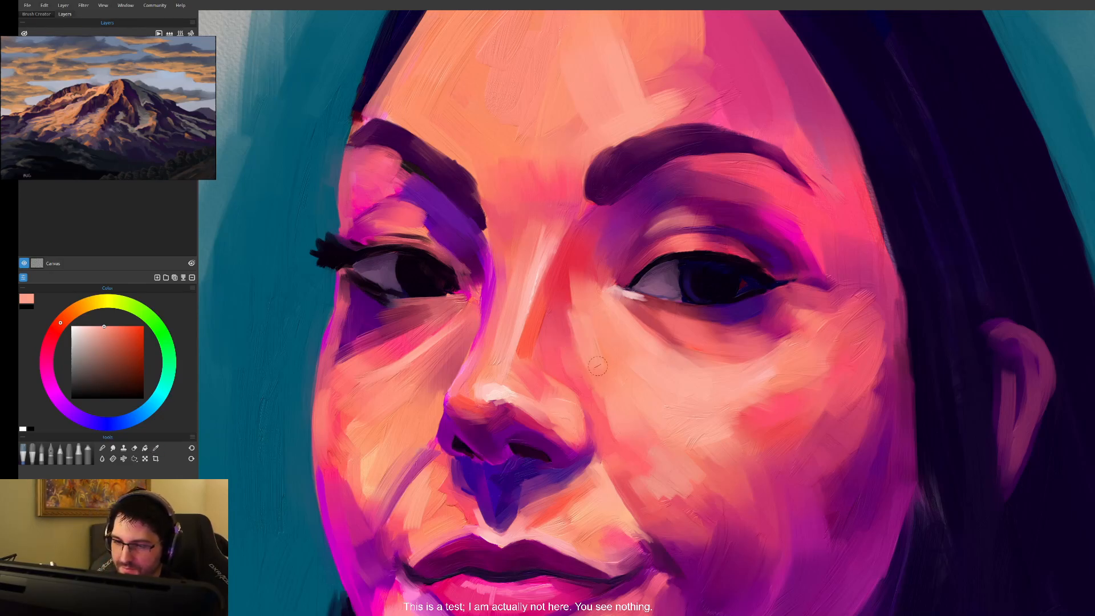
{"action": "left_click", "coordinate": [584, 260], "text": "alt"}
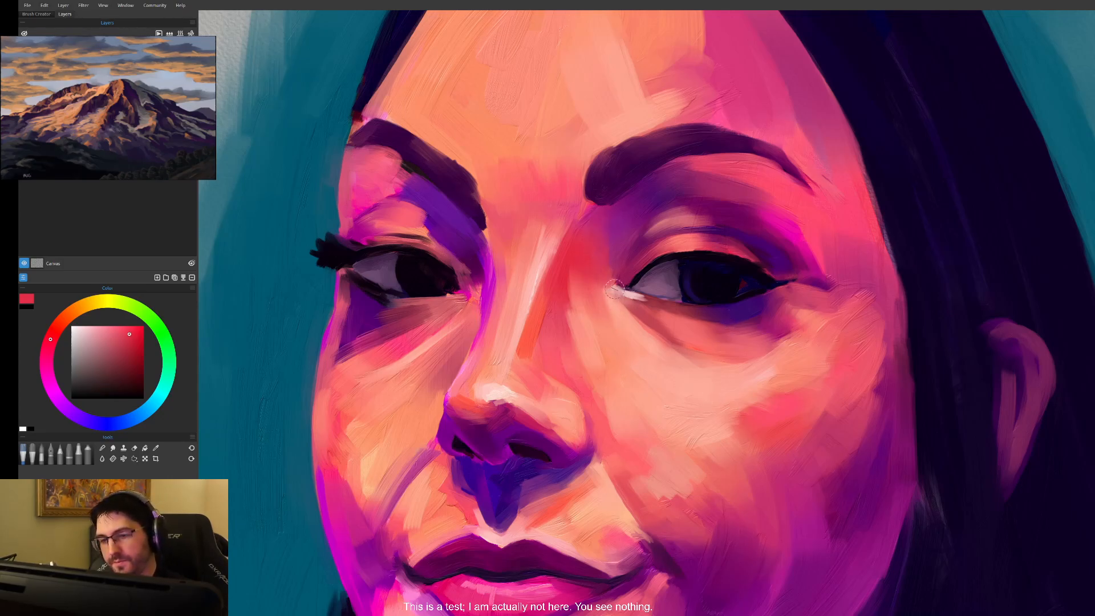
{"action": "left_click_drag", "start_coordinate": [575, 315], "coordinate": [729, 313]}
- Dab a red accent in the near eye's outer corner and mix a purplish mauve from the sampled eye white
{"action": "key", "text": "ctrl+plus"}
{"action": "key", "text": "ctrl+plus"}
{"action": "mouse_move", "coordinate": [790, 379]}
{"action": "left_mouse_down"}
{"action": "mouse_move", "coordinate": [525, 403]}
{"action": "mouse_move", "coordinate": [558, 417]}
{"action": "left_mouse_up"}
{"action": "key", "text": "ctrl+minus"}
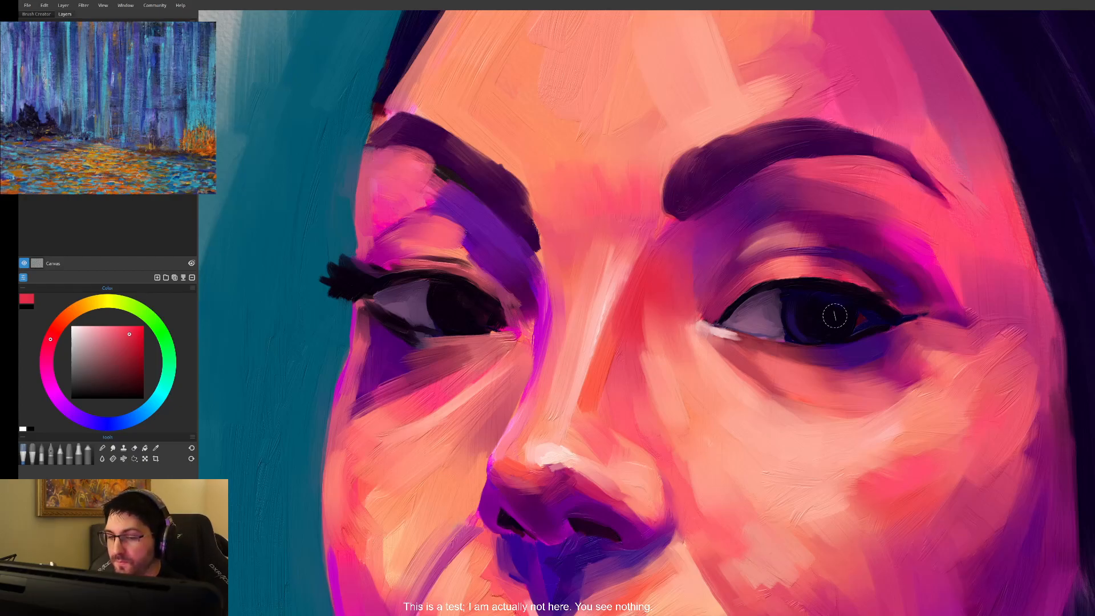
{"action": "left_click", "coordinate": [743, 315], "text": "alt"}
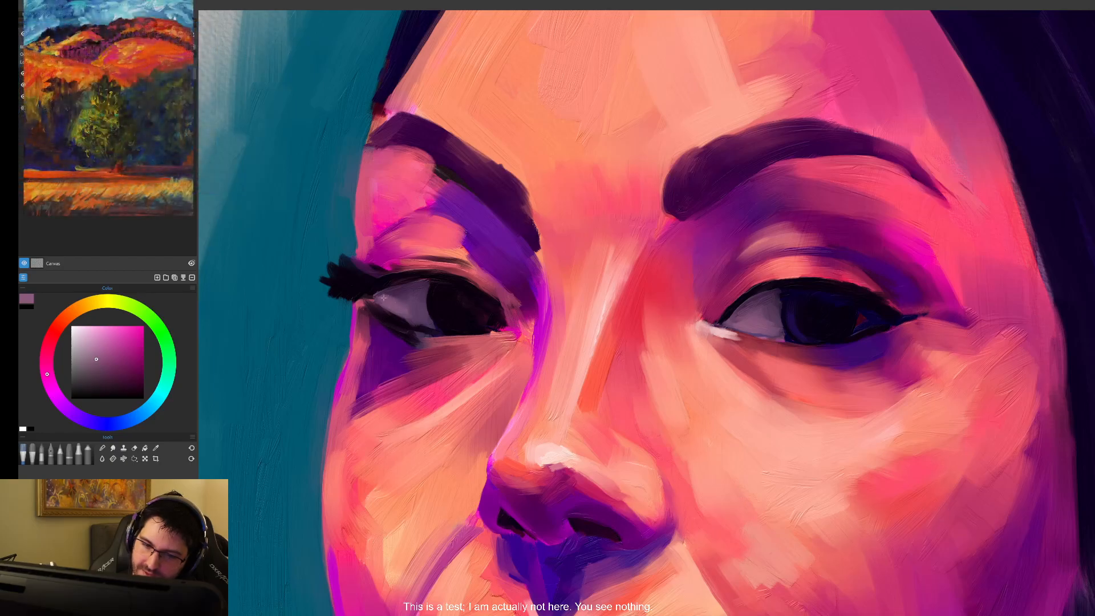
{"action": "scroll", "coordinate": [604, 291], "scroll_direction": "down", "scroll_amount": 5}
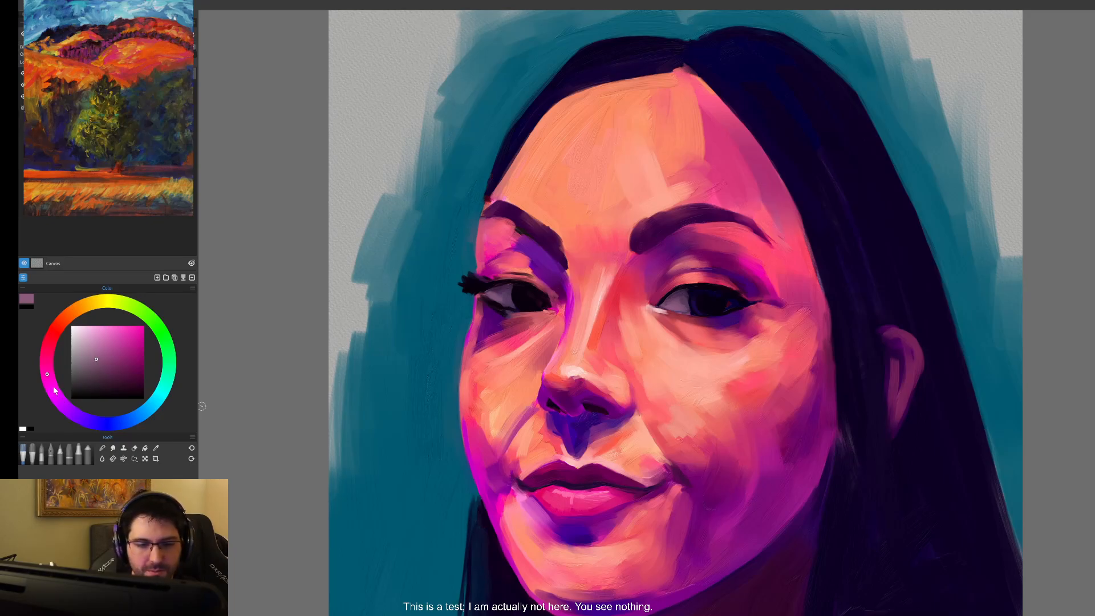
{"action": "left_click", "coordinate": [98, 355]}
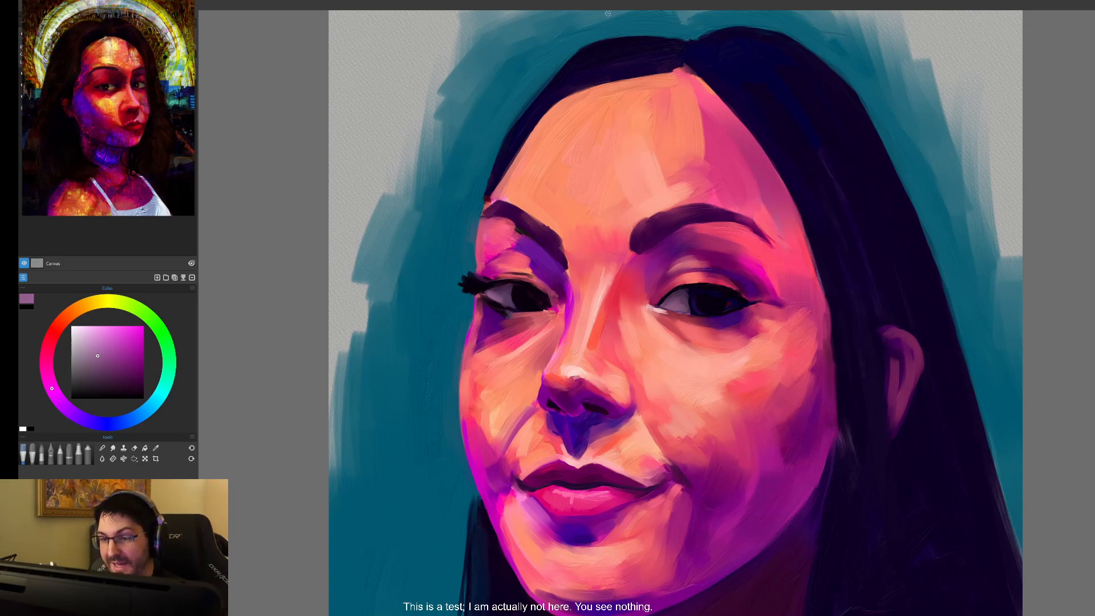
- Touch up the skin of the far eyelid with sampled pink, magenta-pink and muted rose
{"action": "left_click", "coordinate": [618, 265], "text": "alt"}
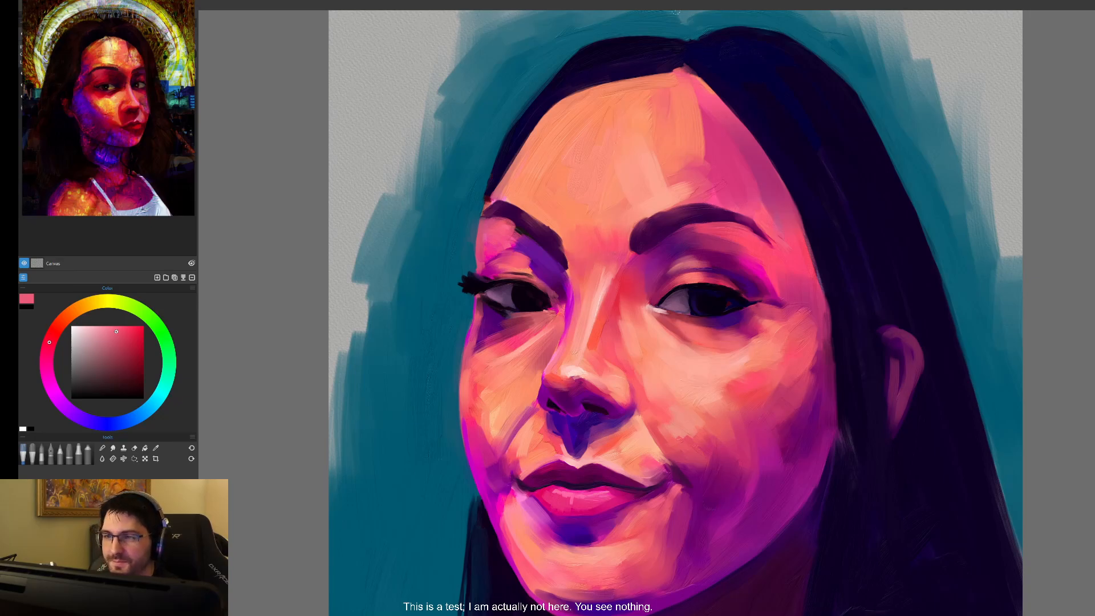
{"action": "scroll", "coordinate": [675, 223], "scroll_direction": "up", "scroll_amount": 1}
{"action": "scroll", "coordinate": [675, 223], "scroll_direction": "up", "scroll_amount": 1}
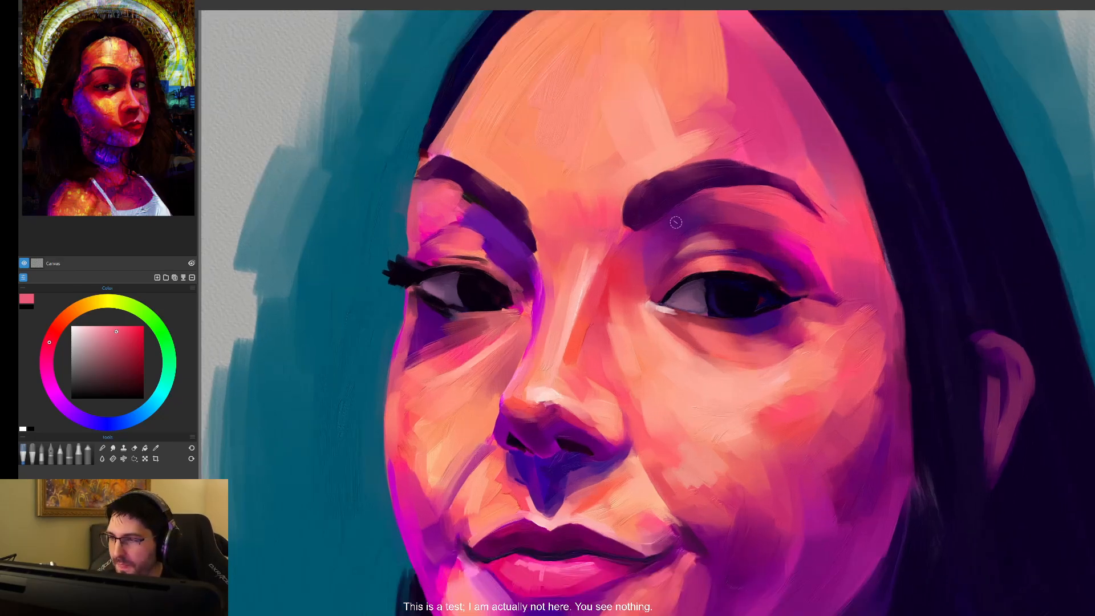
{"action": "left_click_drag", "start_coordinate": [574, 299], "coordinate": [630, 280]}
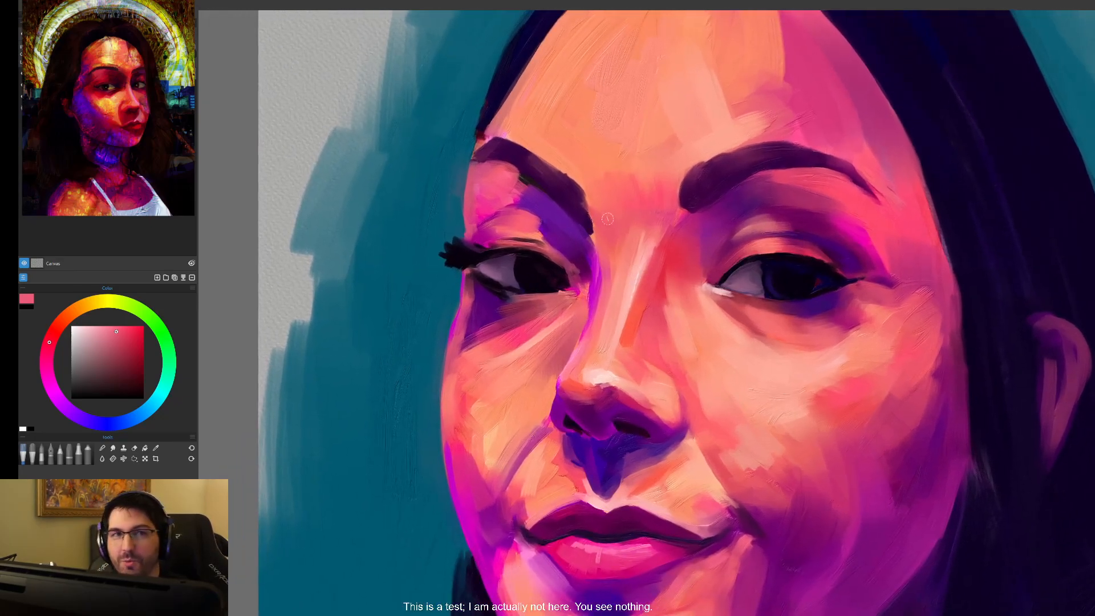
{"action": "left_click", "coordinate": [510, 215], "text": "alt"}
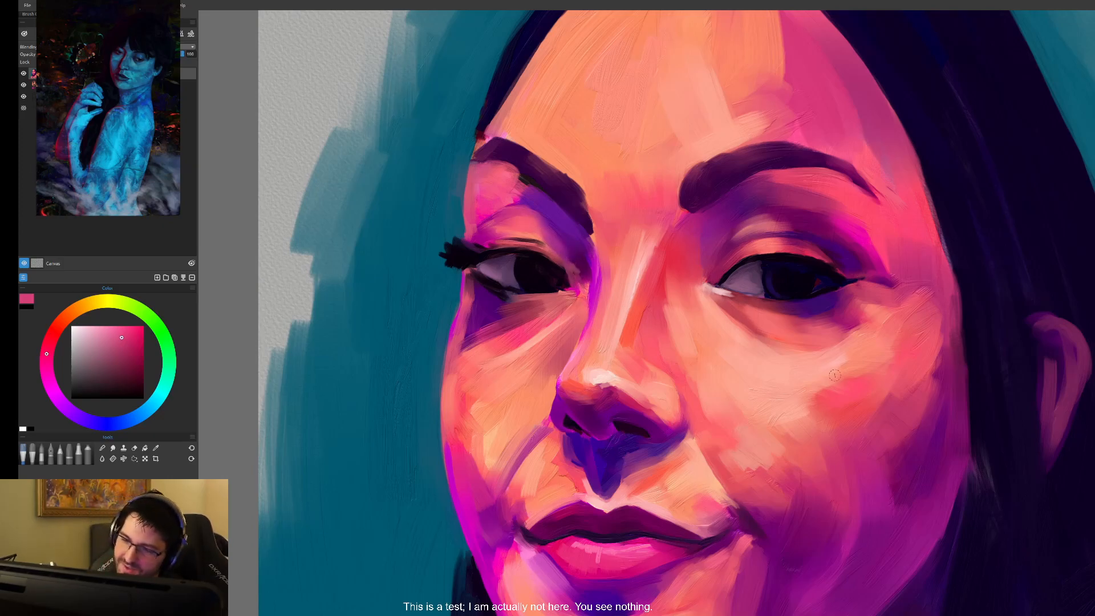
{"action": "left_click", "coordinate": [538, 245], "text": "alt"}
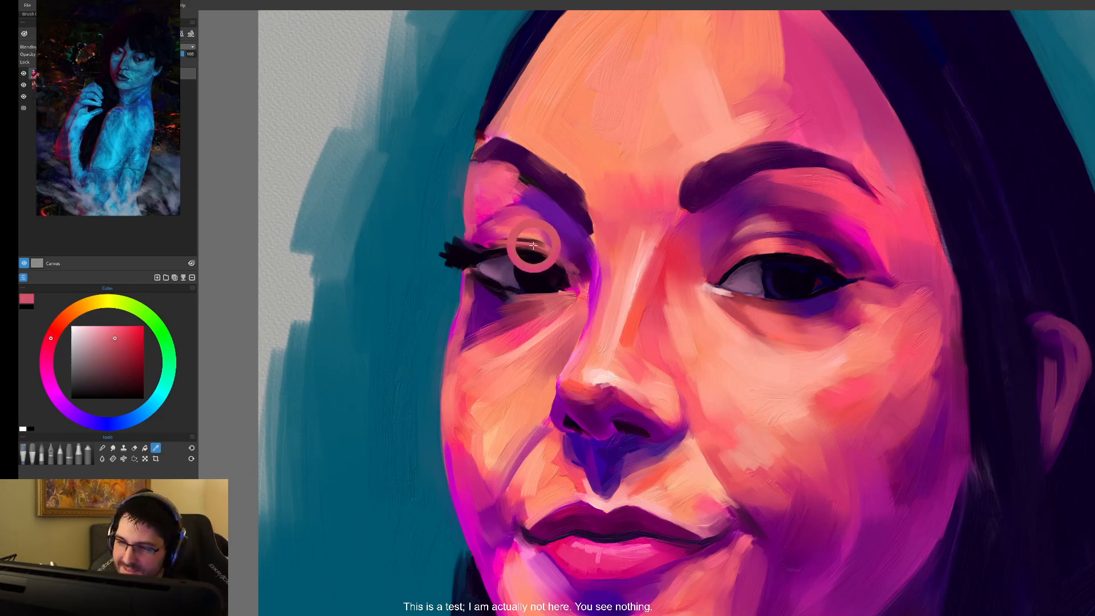
- Define the far eyelid's crease with sampled dark violet and smooth the lid above it with rose and pink
{"action": "left_click", "coordinate": [493, 297], "text": "alt"}
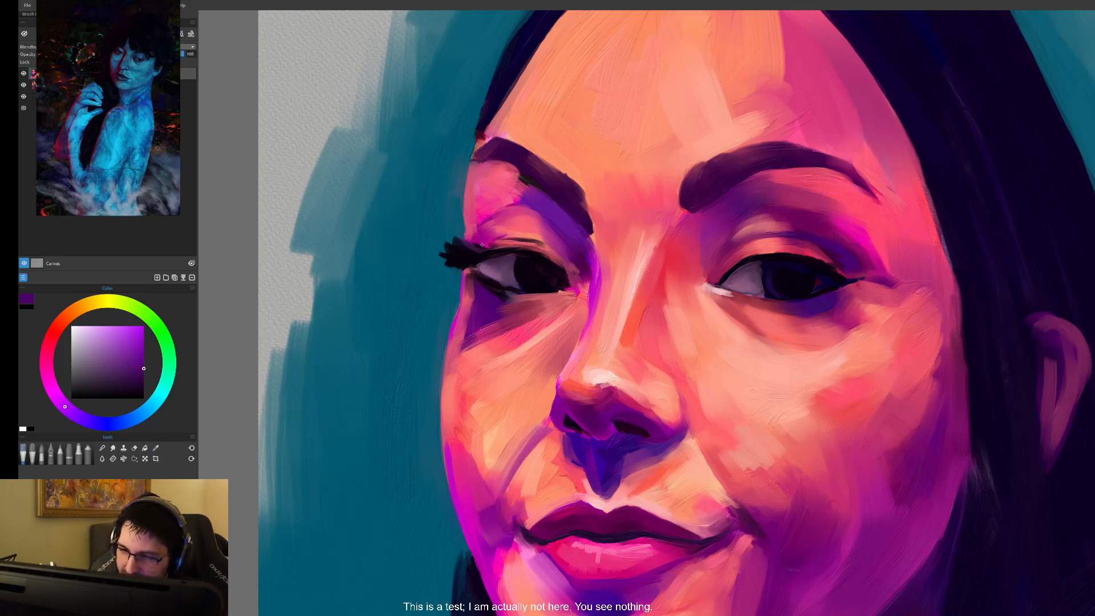
{"action": "mouse_move", "coordinate": [495, 241]}
{"action": "left_mouse_down"}
{"action": "mouse_move", "coordinate": [553, 248]}
{"action": "mouse_move", "coordinate": [525, 242]}
{"action": "mouse_move", "coordinate": [543, 246]}
{"action": "left_mouse_up"}
{"action": "left_click", "coordinate": [528, 241], "text": "alt"}
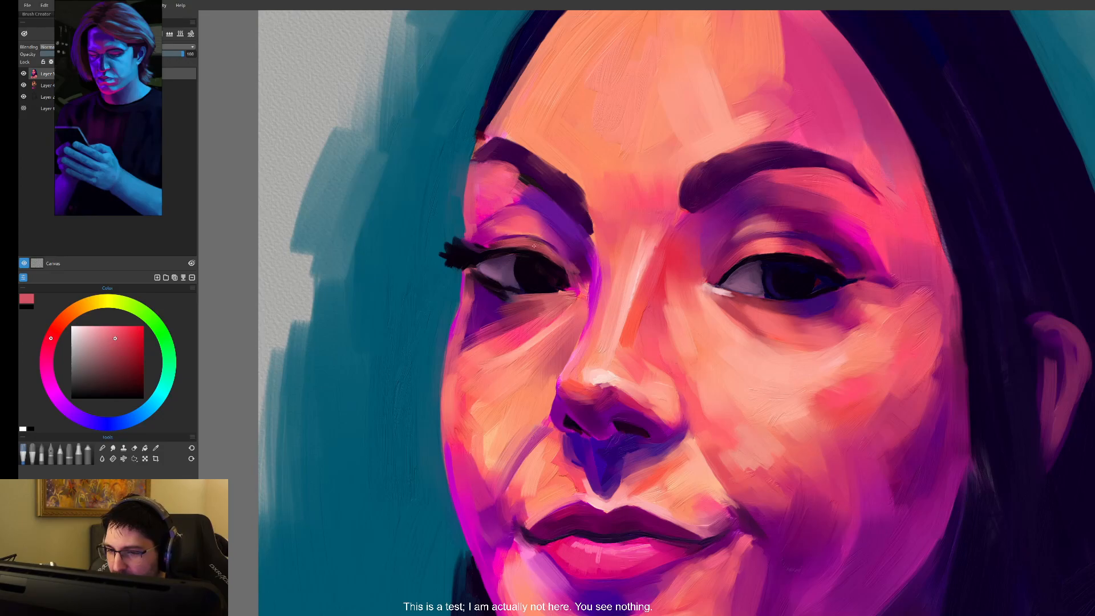
{"action": "left_click", "coordinate": [520, 229], "text": "alt"}
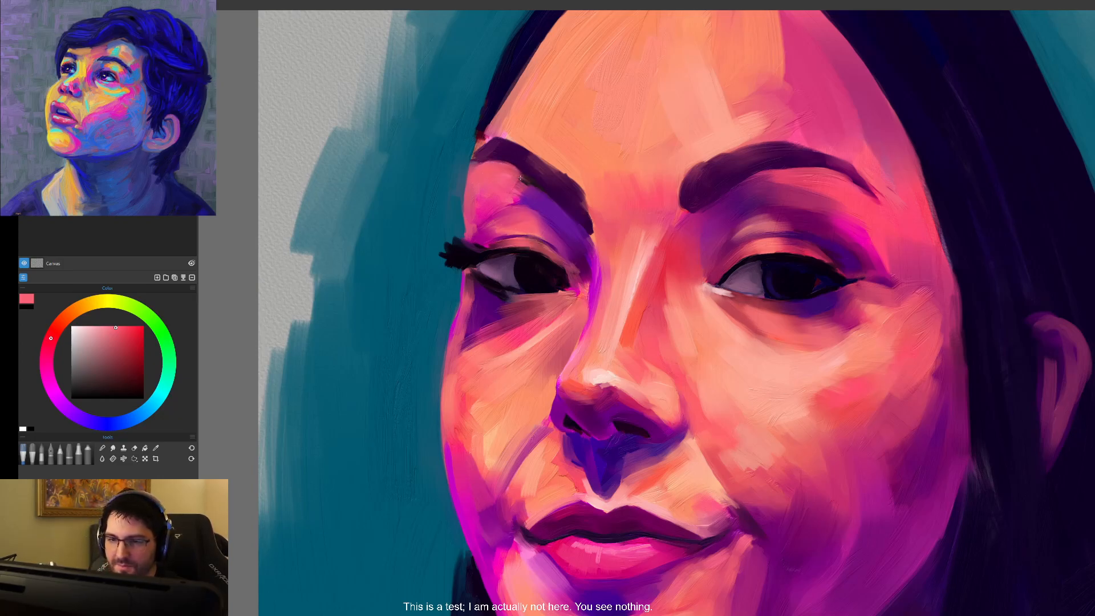
- Clean the face edge beside the far eyebrow with sampled teal and repaint the skin below the brow in lighter pink
{"action": "scroll", "coordinate": [699, 298], "scroll_direction": "down", "scroll_amount": 3}
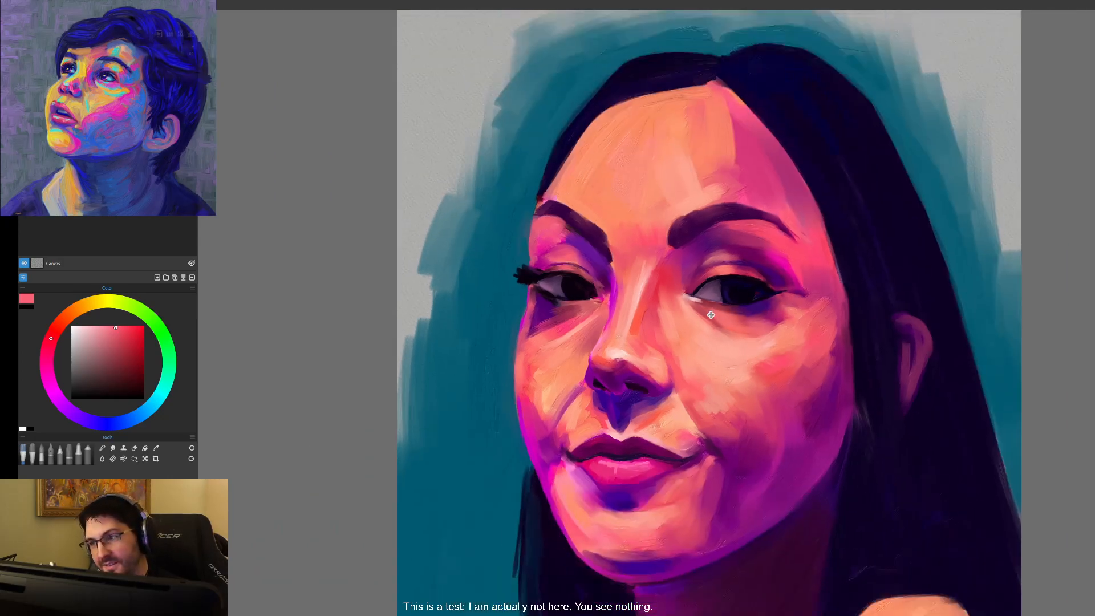
{"action": "left_click_drag", "start_coordinate": [672, 298], "coordinate": [735, 307]}
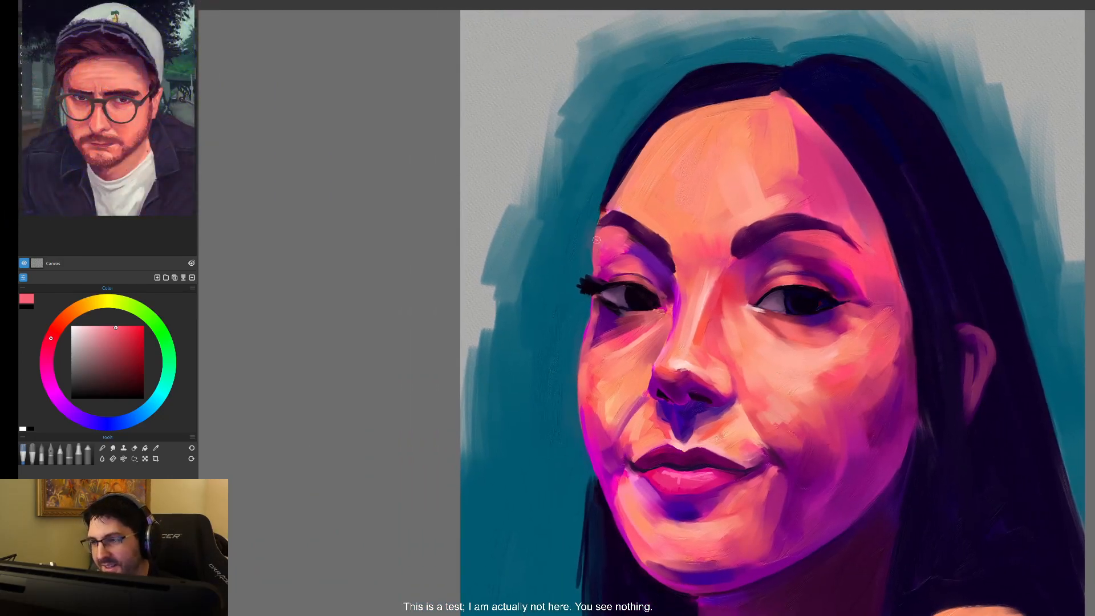
{"action": "left_click", "coordinate": [582, 230], "text": "alt"}
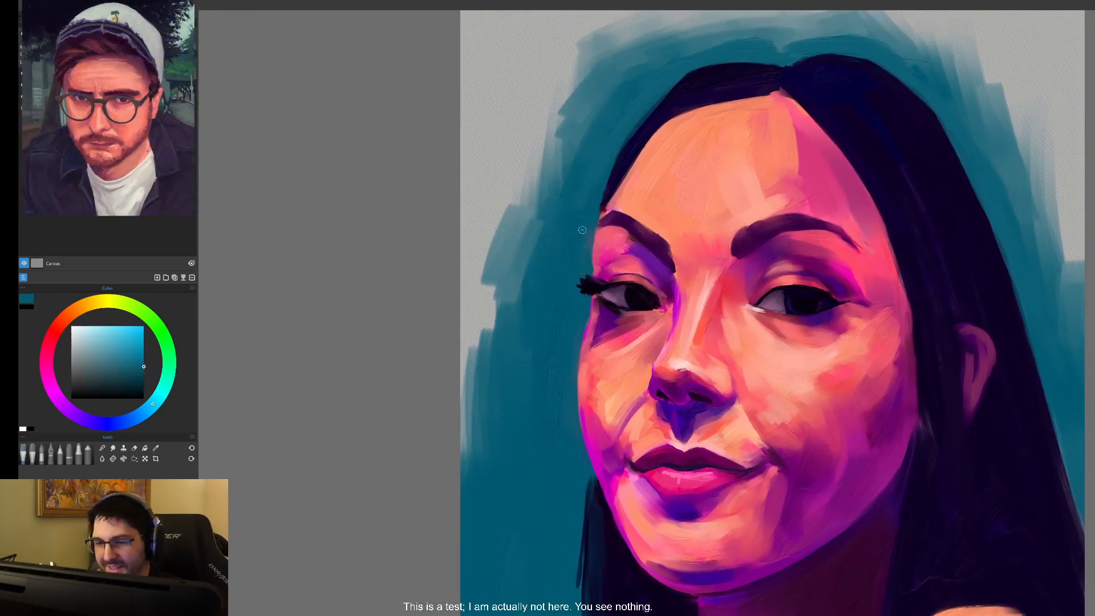
{"action": "left_click", "coordinate": [594, 266], "text": "alt"}
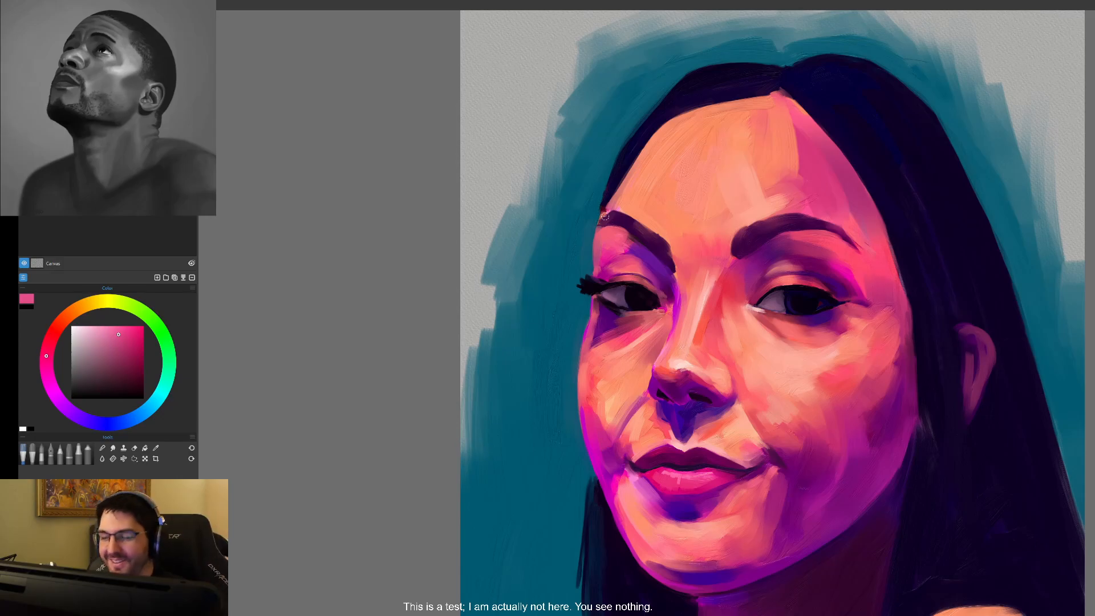
{"action": "left_click", "coordinate": [607, 234], "text": "alt"}
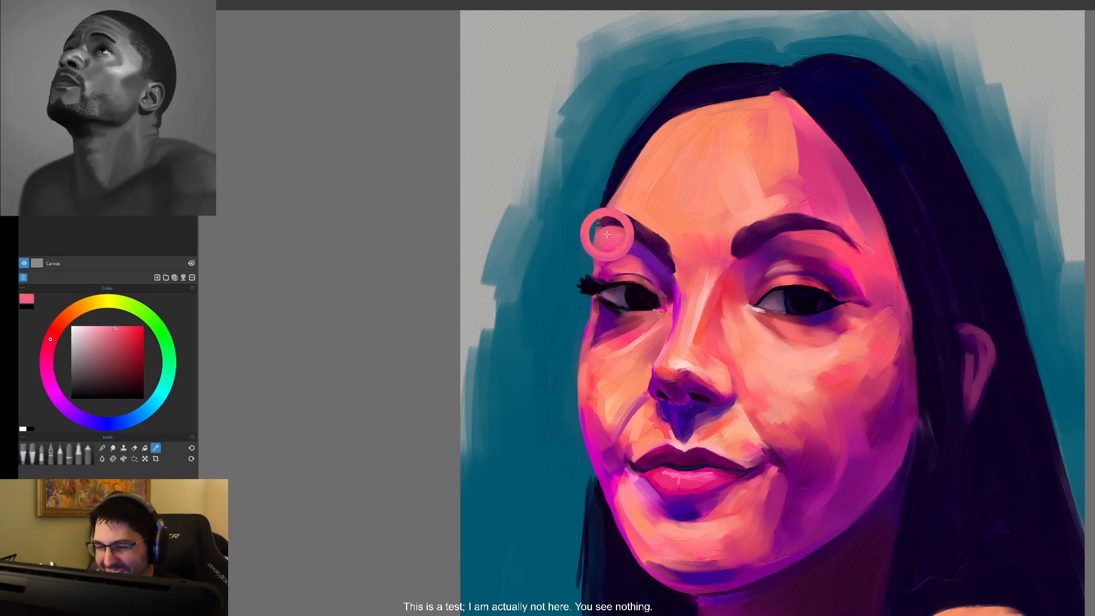
{"action": "left_click", "coordinate": [109, 327]}
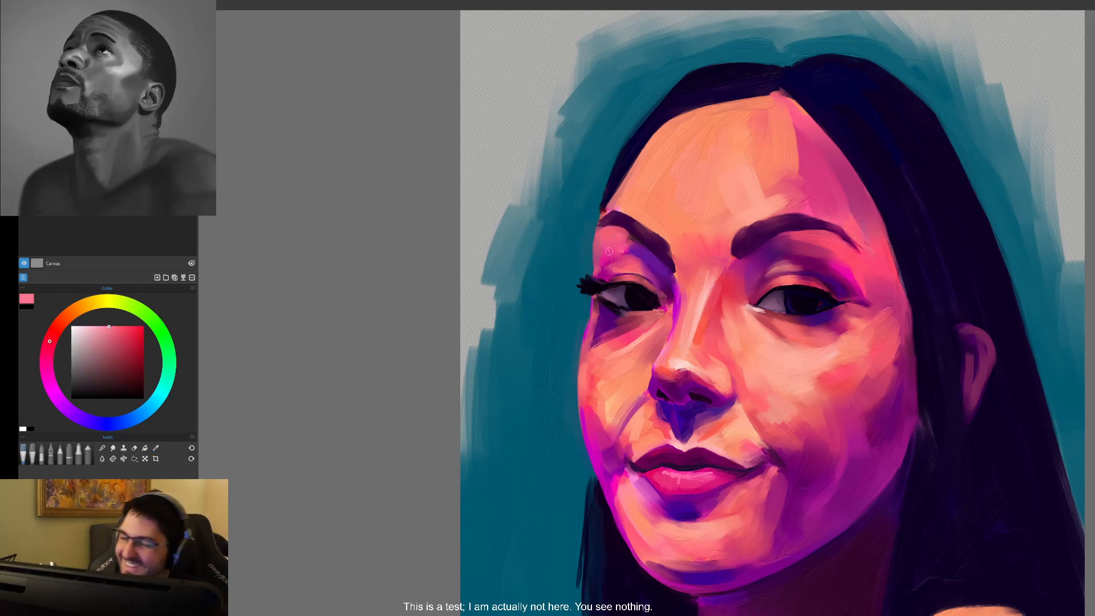
- Brighten the upper nose bridge between the eyes with sampled salmon and a paler pink
{"action": "scroll", "coordinate": [807, 283], "scroll_direction": "up", "scroll_amount": 3}
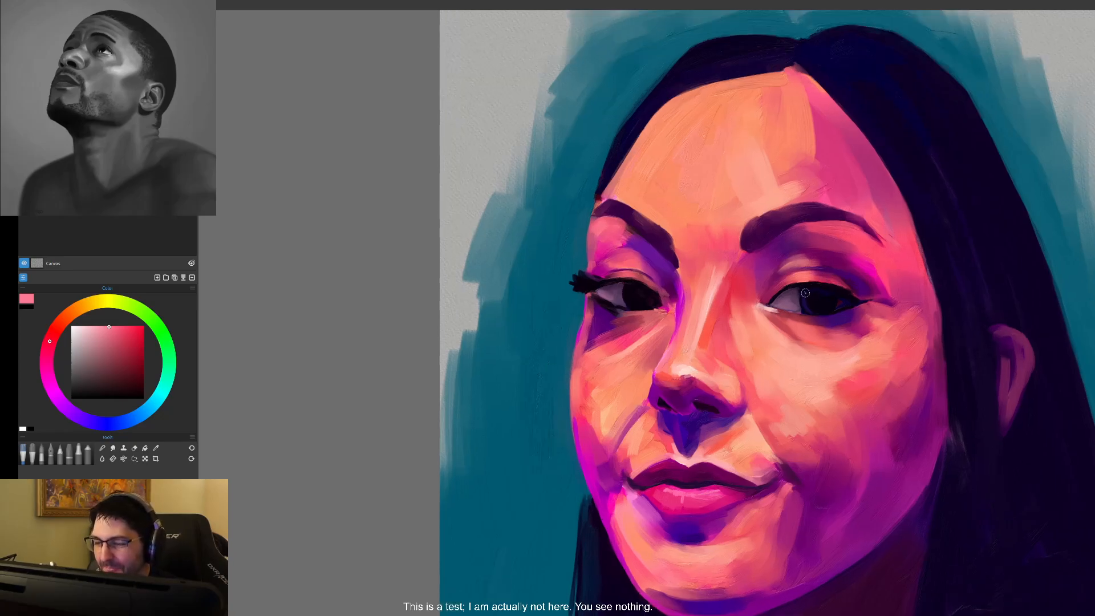
{"action": "left_click_drag", "start_coordinate": [731, 341], "coordinate": [697, 357]}
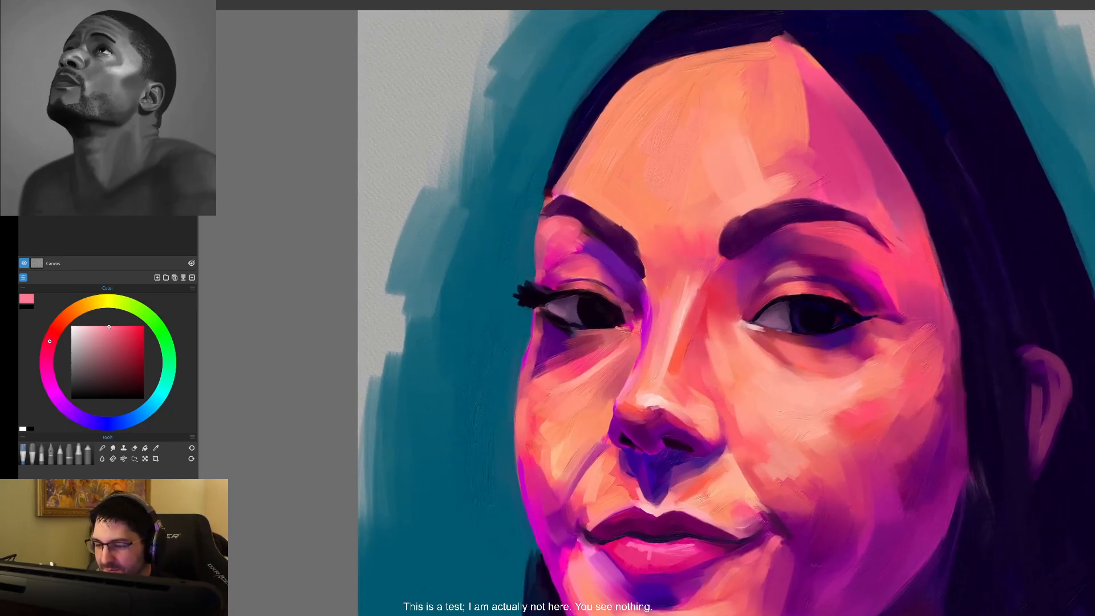
{"action": "left_click", "coordinate": [657, 361], "text": "alt"}
{"action": "left_click_drag", "start_coordinate": [658, 300], "coordinate": [647, 372]}
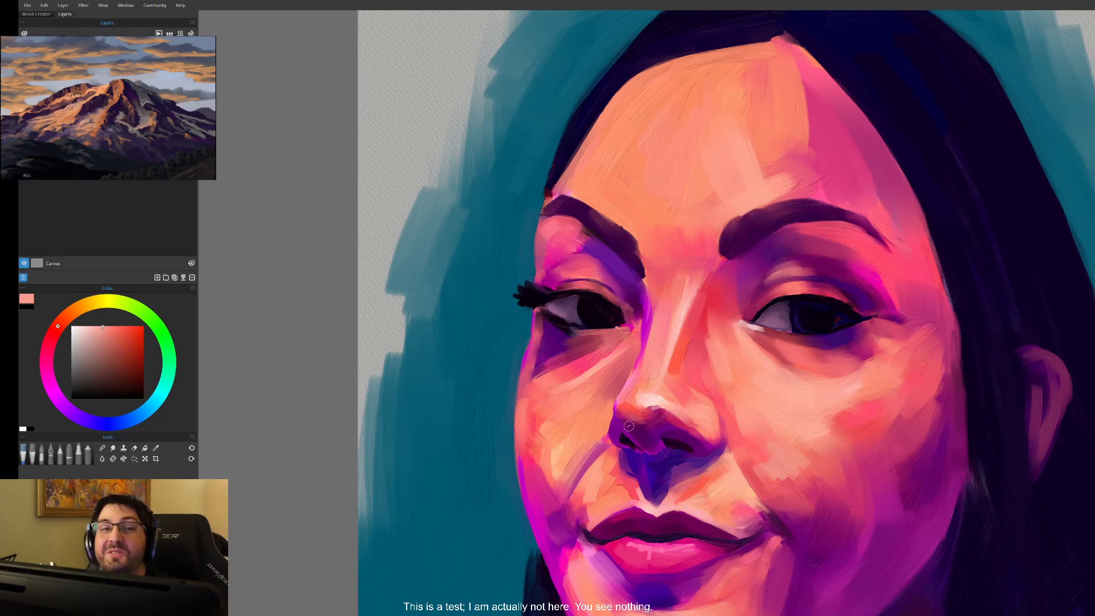
{"action": "left_click", "coordinate": [670, 294], "text": "alt"}
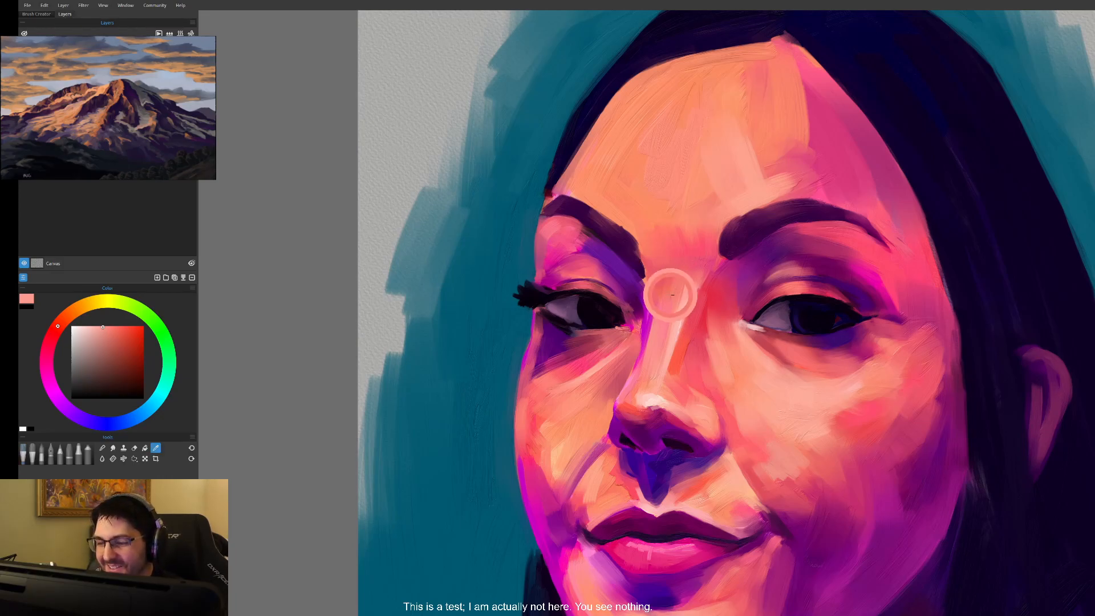
{"action": "left_click_drag", "start_coordinate": [101, 344], "coordinate": [100, 326]}
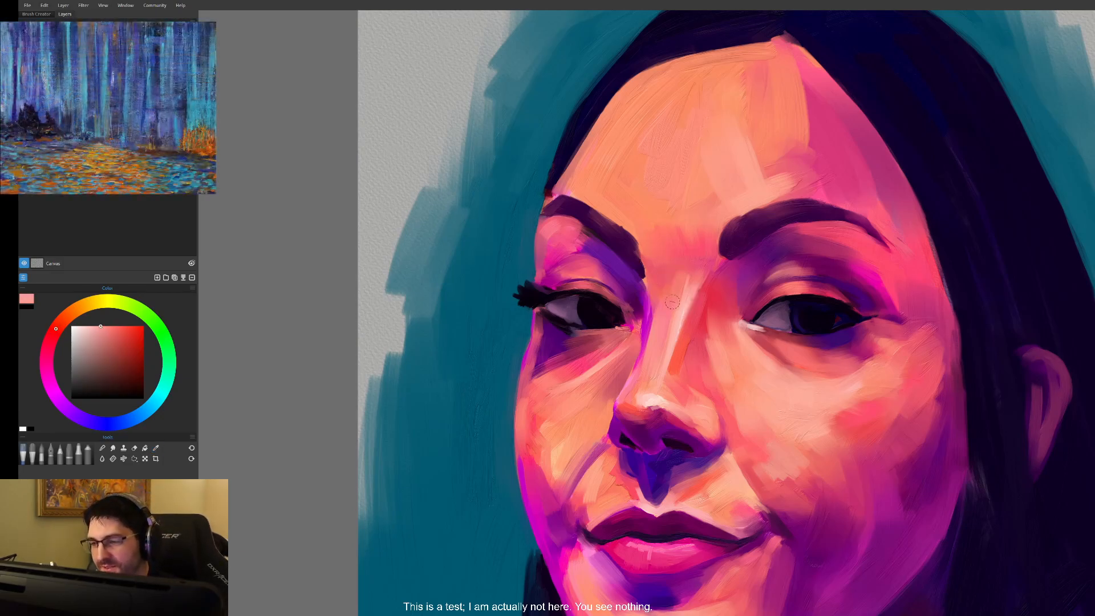
{"action": "left_click_drag", "start_coordinate": [671, 295], "coordinate": [664, 315]}
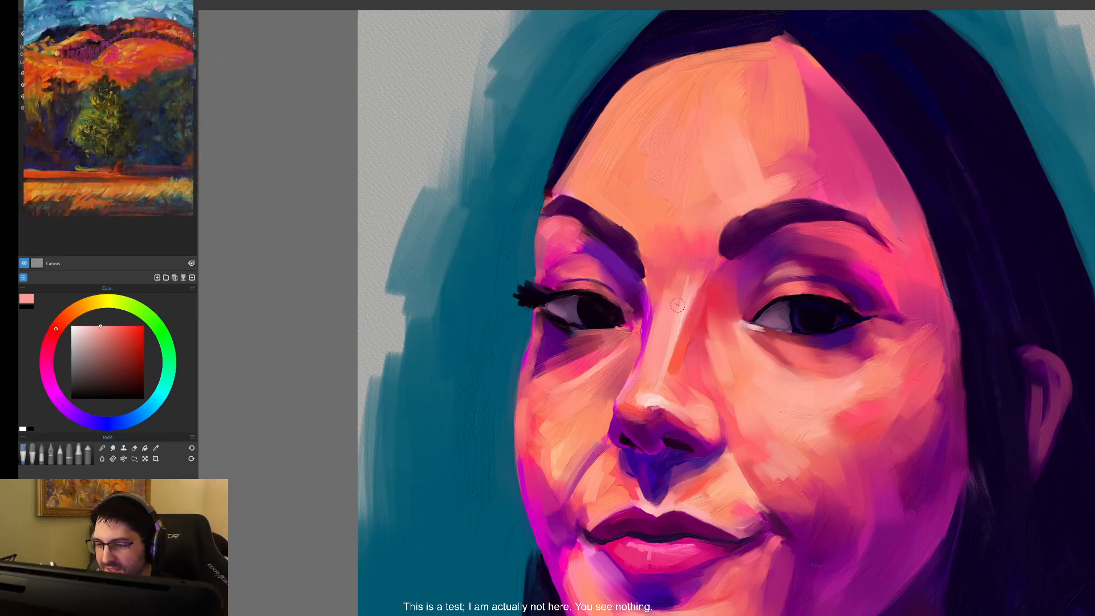
- Touch up the nose bridge with sampled salmon and deepen the shadow beneath the near eye with sampled dark violet and plum
{"action": "mouse_move", "coordinate": [729, 422]}
{"action": "left_mouse_down"}
{"action": "mouse_move", "coordinate": [707, 355]}
{"action": "mouse_move", "coordinate": [687, 342]}
{"action": "left_mouse_up"}
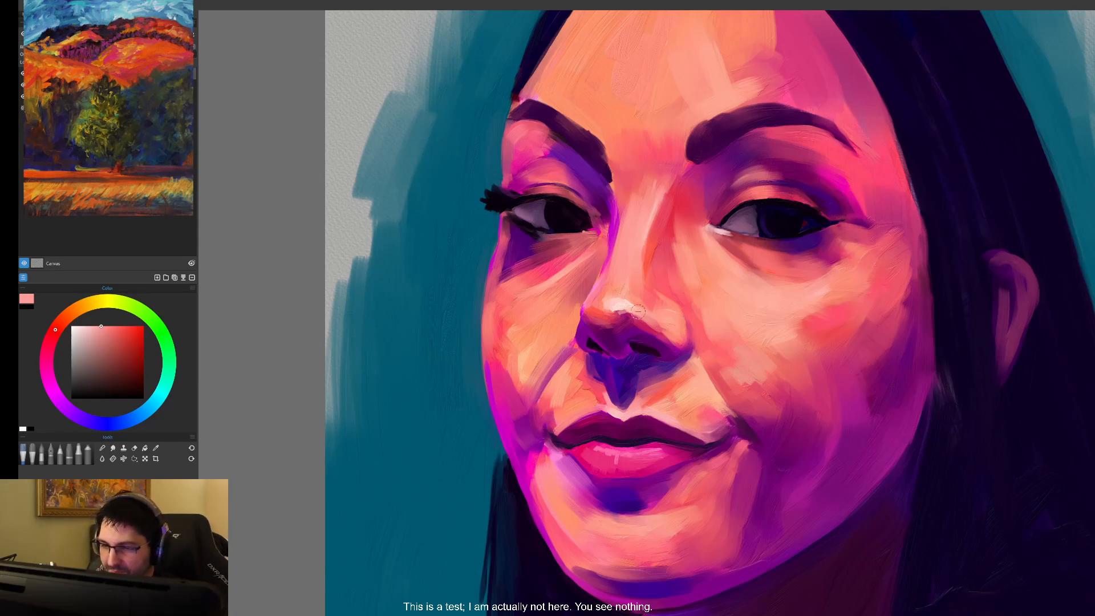
{"action": "left_click", "coordinate": [647, 252], "text": "alt"}
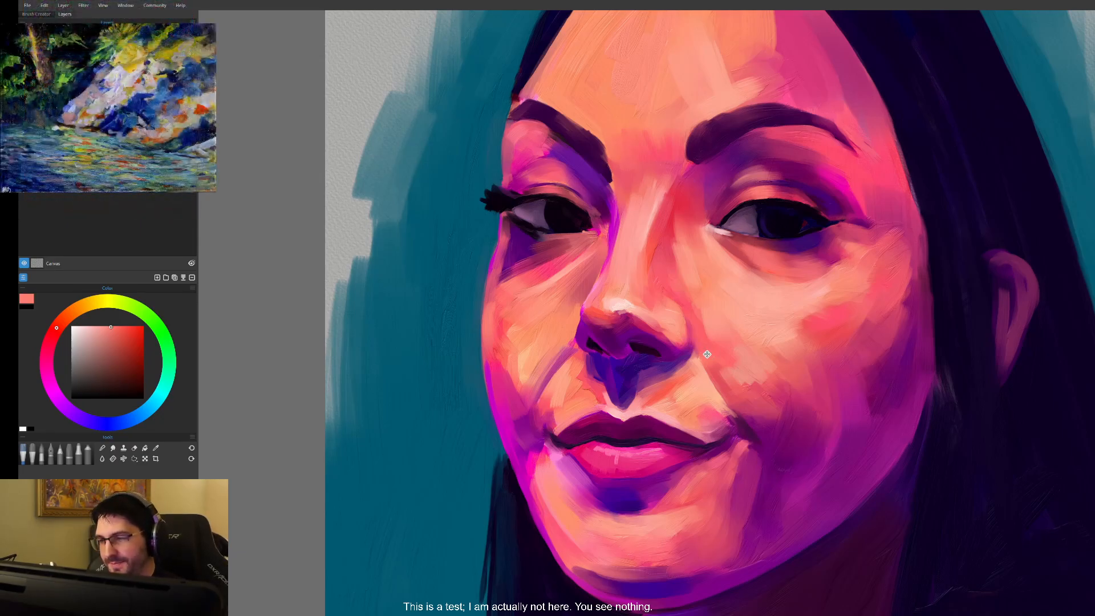
{"action": "left_click_drag", "start_coordinate": [781, 336], "coordinate": [729, 353]}
{"action": "left_click", "coordinate": [756, 262], "text": "alt"}
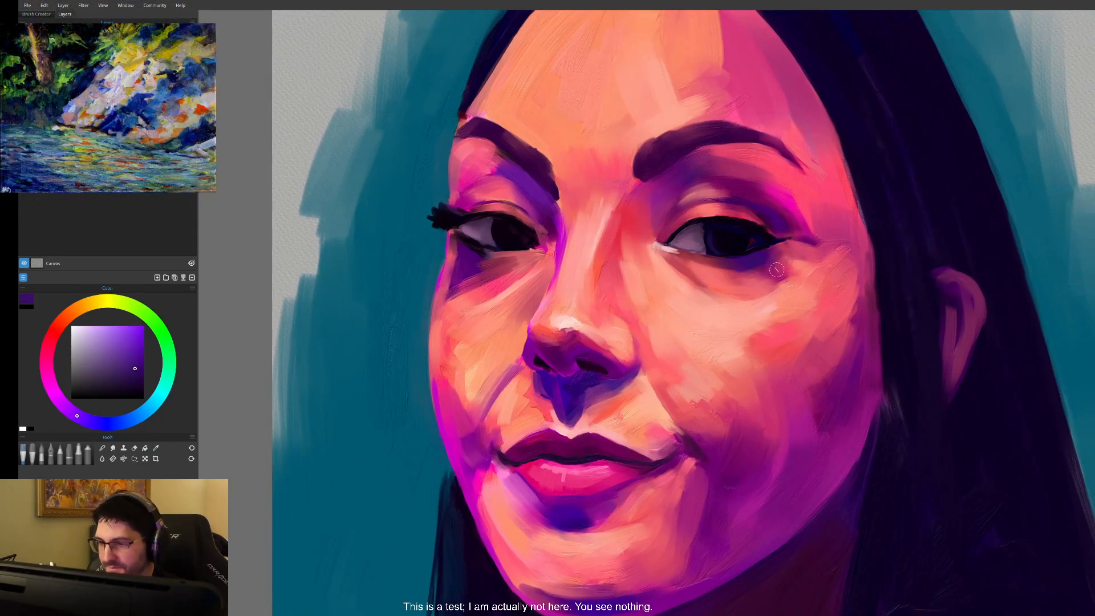
{"action": "left_click", "coordinate": [759, 266], "text": "alt"}
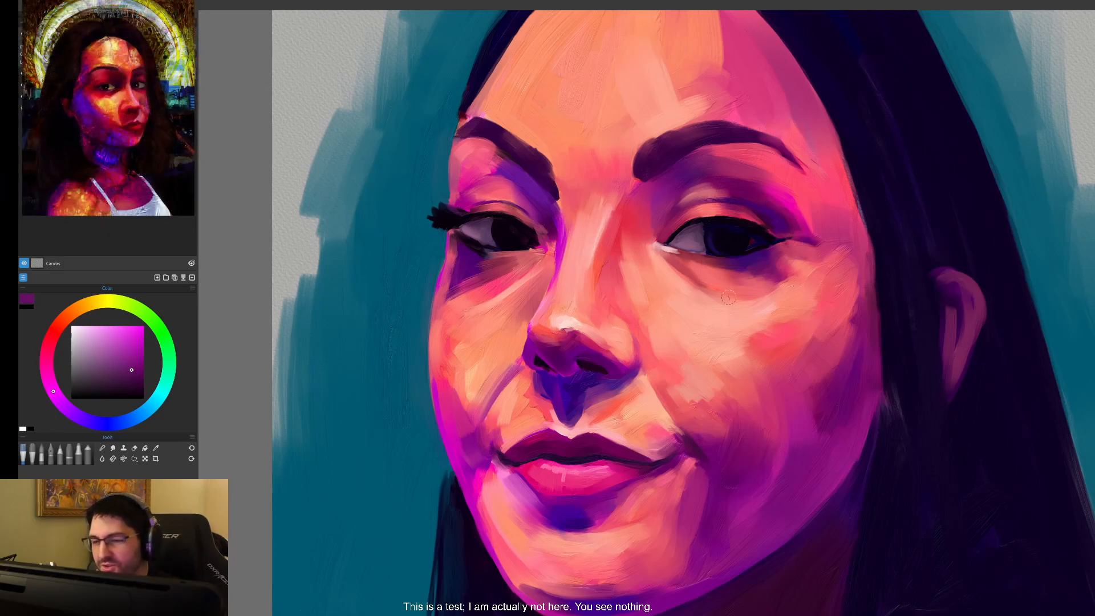
- Soften the skin below the near eye's shadow with sampled coral-pink and a paler pink
{"action": "left_click", "coordinate": [688, 272], "text": "alt"}
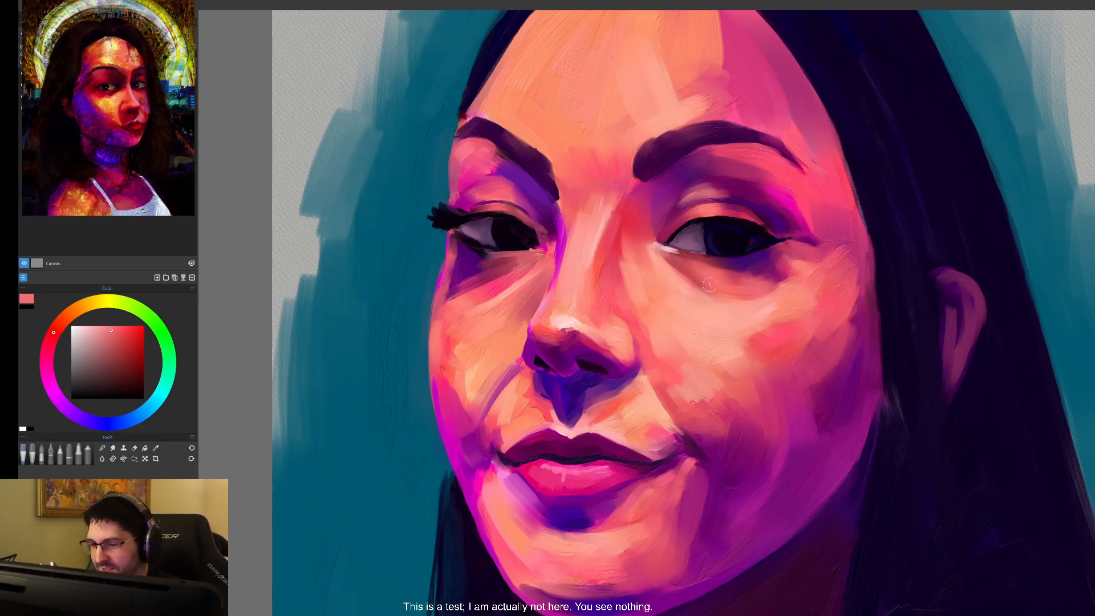
{"action": "left_click", "coordinate": [729, 286], "text": "alt"}
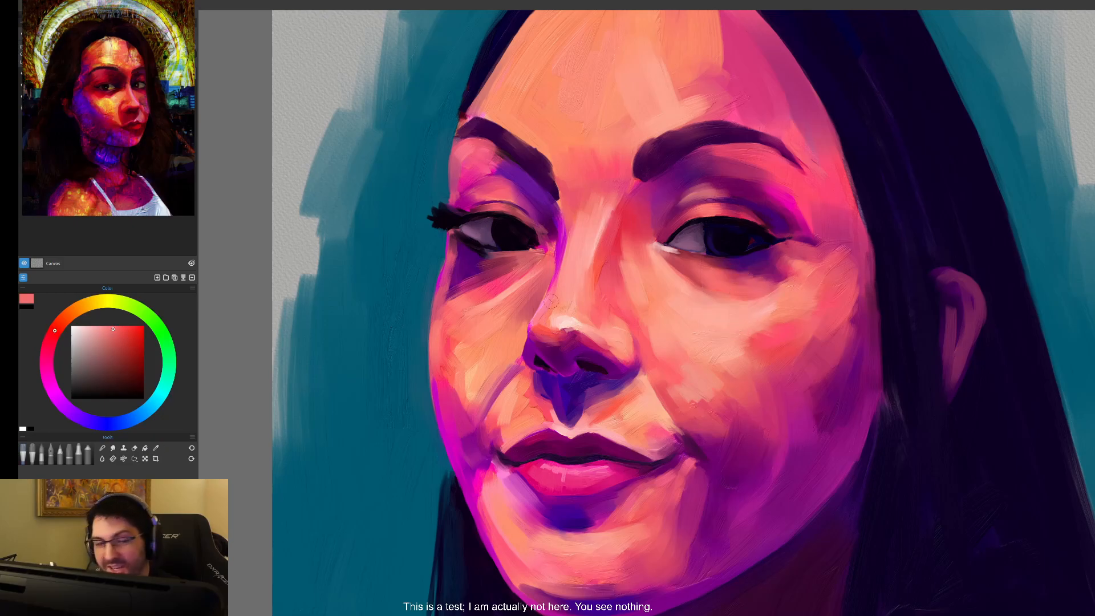
{"action": "left_click_drag", "start_coordinate": [111, 328], "coordinate": [104, 325]}
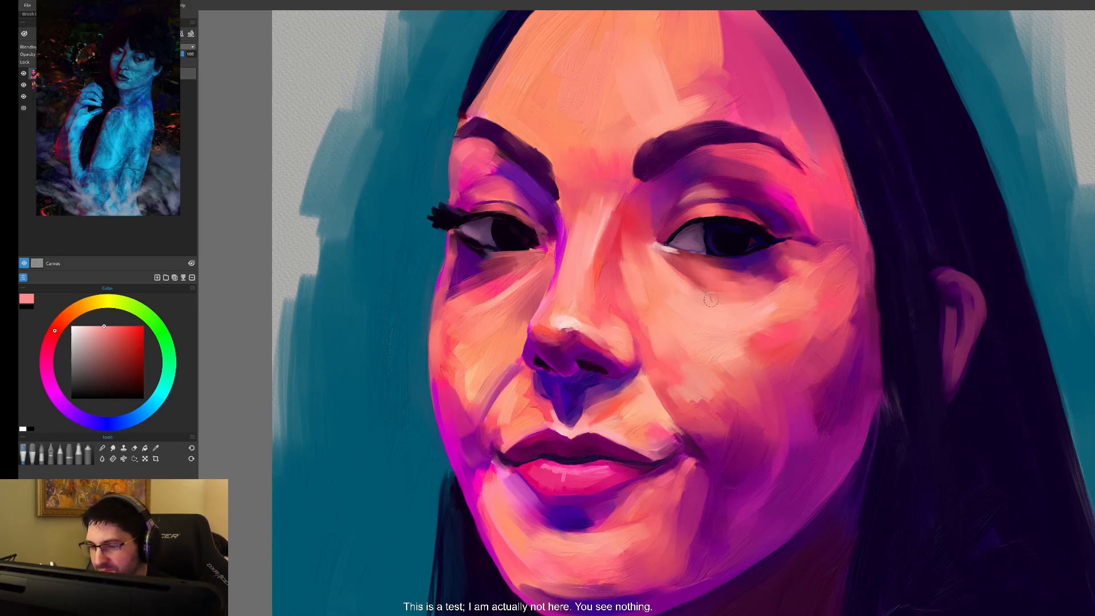
- Repaint the lower chin and its transition into the near jaw with sampled plum and crimson-pink
{"action": "left_click_drag", "start_coordinate": [719, 494], "coordinate": [703, 447]}
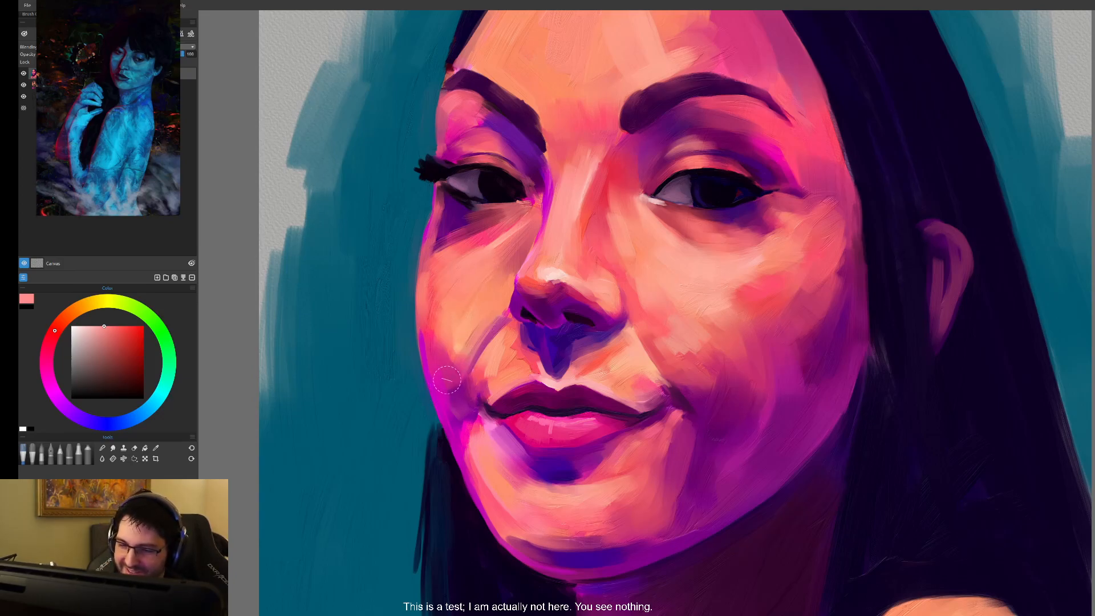
{"action": "key", "text": "ctrl+minus"}
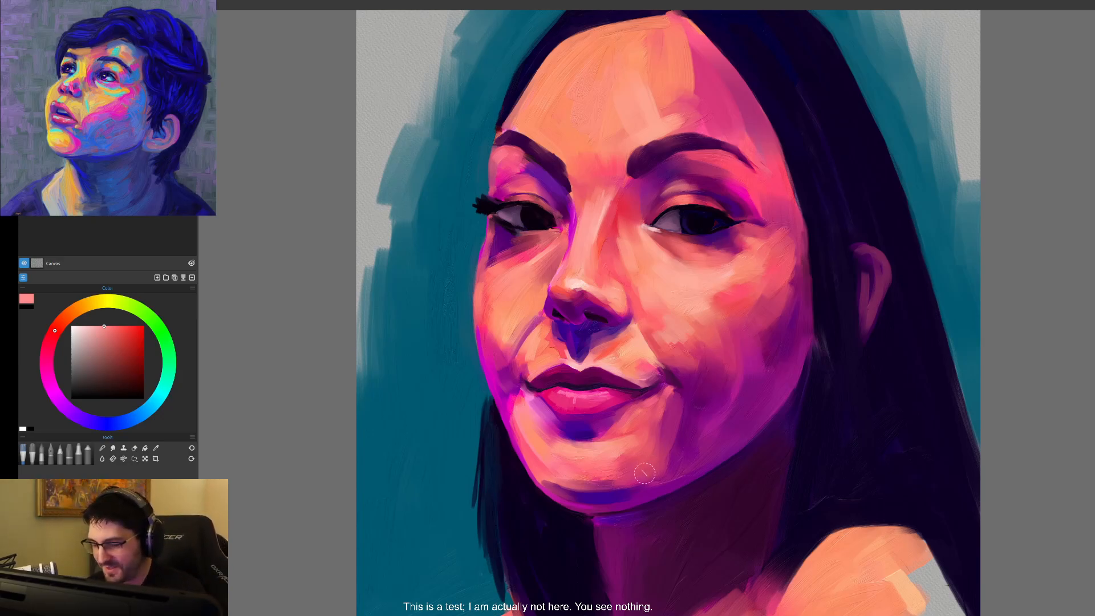
{"action": "key", "text": "alt"}
{"action": "left_click", "coordinate": [565, 492]}
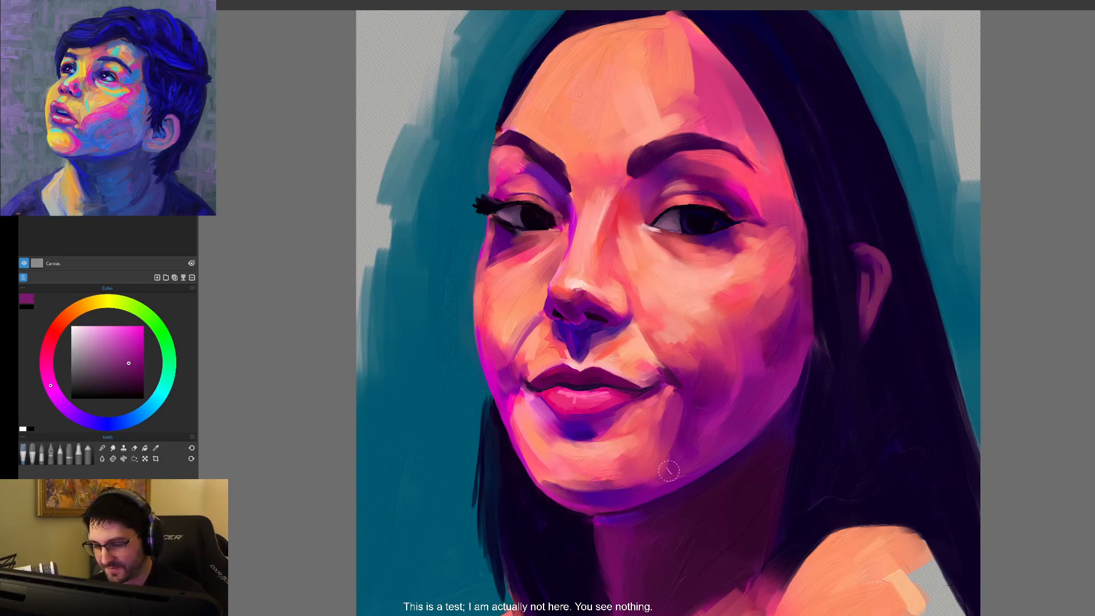
{"action": "left_click", "coordinate": [643, 464]}
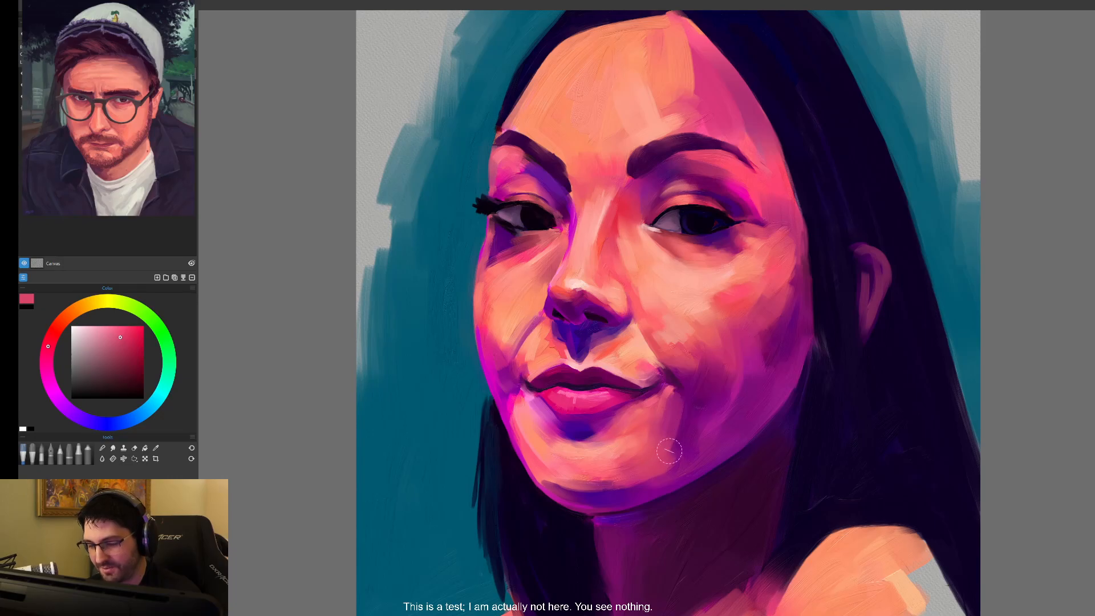
{"action": "key", "text": "b"}
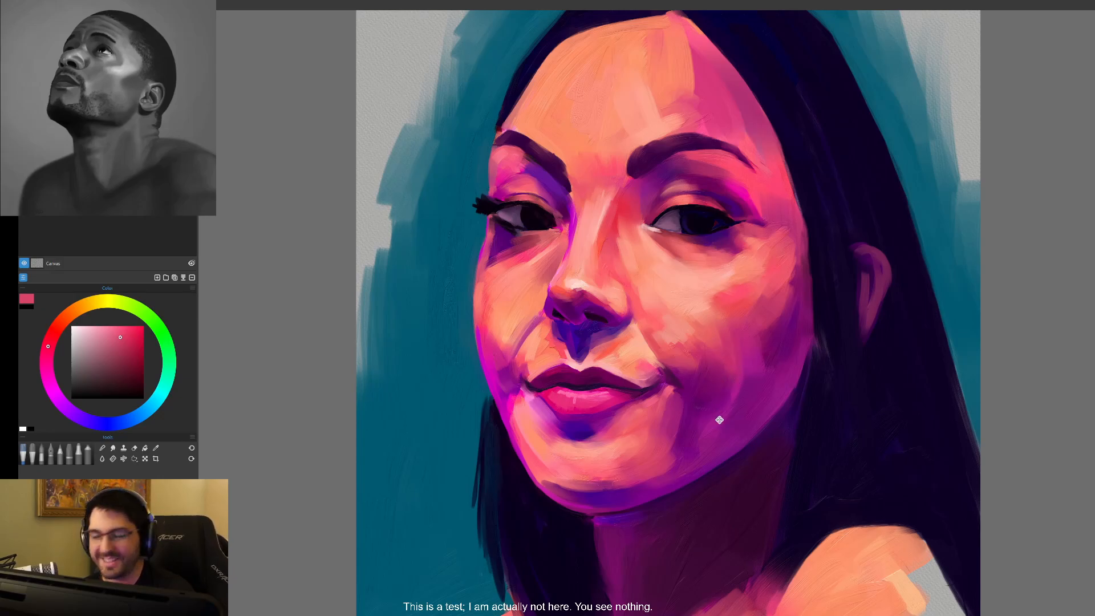
- Blend the near side of the chin with sampled purple, crimson and magenta, and touch up the skin beside the far mouth corner in pink
{"action": "left_click_drag", "start_coordinate": [722, 430], "coordinate": [721, 382]}
{"action": "key", "text": "alt"}
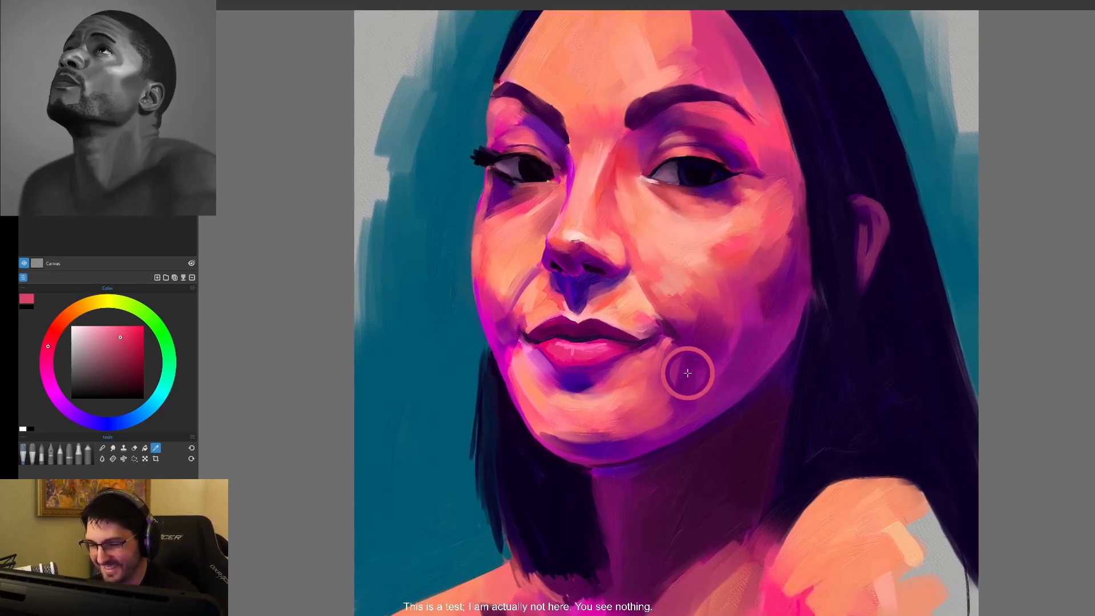
{"action": "left_click", "coordinate": [688, 375], "text": "alt"}
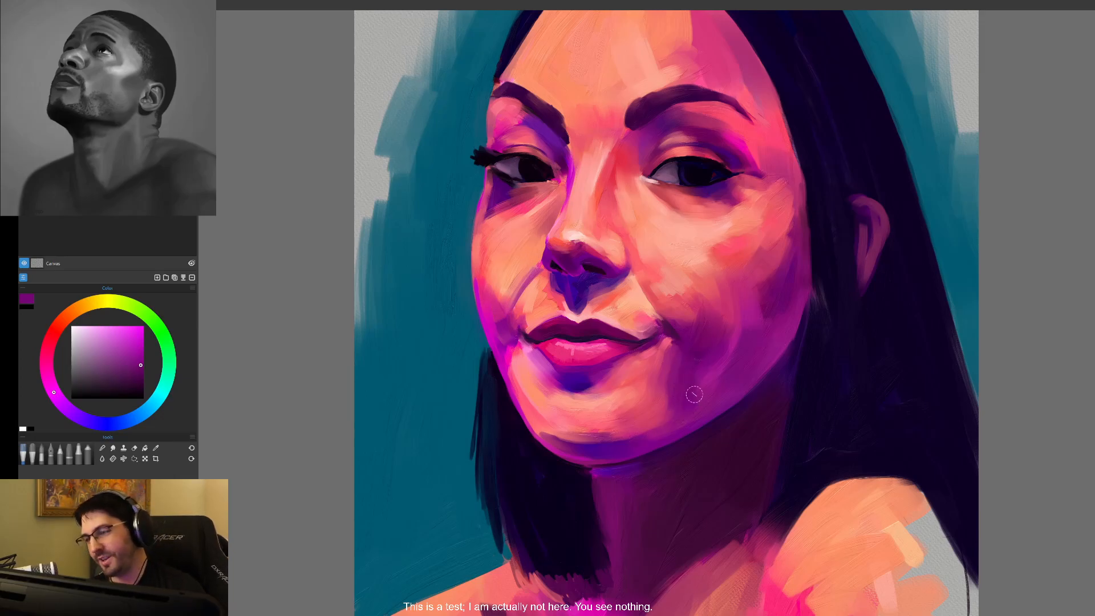
{"action": "left_click", "coordinate": [662, 404], "text": "alt"}
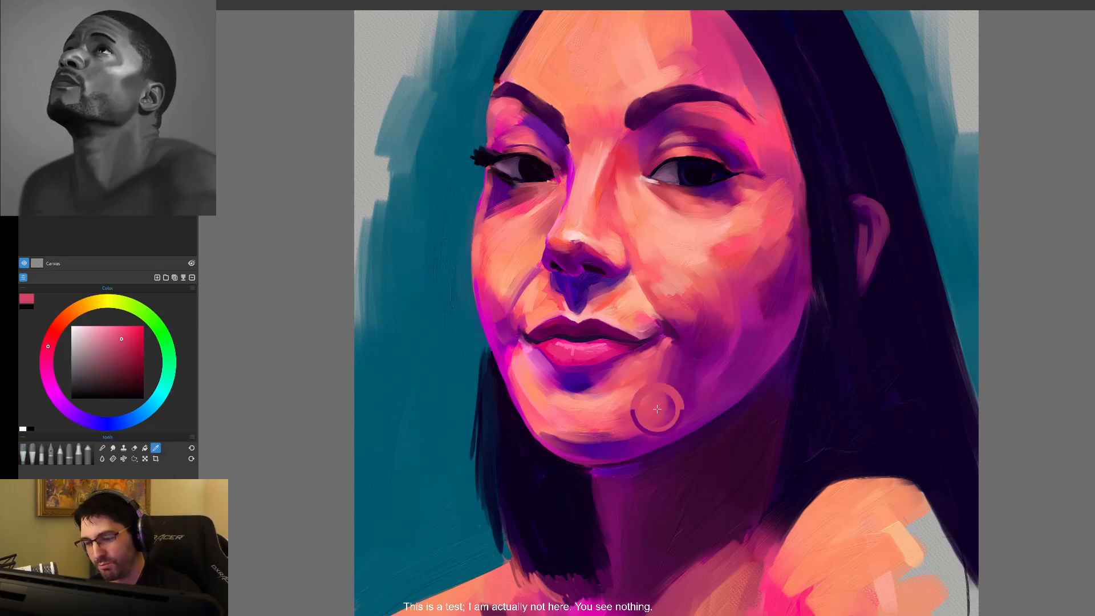
{"action": "left_click", "coordinate": [706, 376], "text": "alt"}
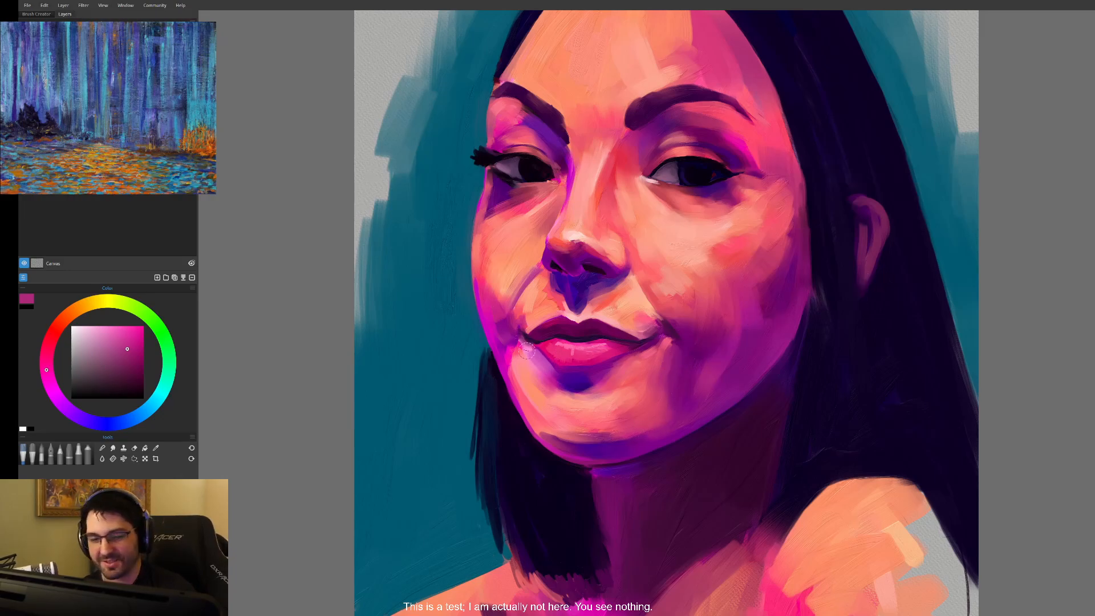
{"action": "left_click", "coordinate": [513, 371], "text": "alt"}
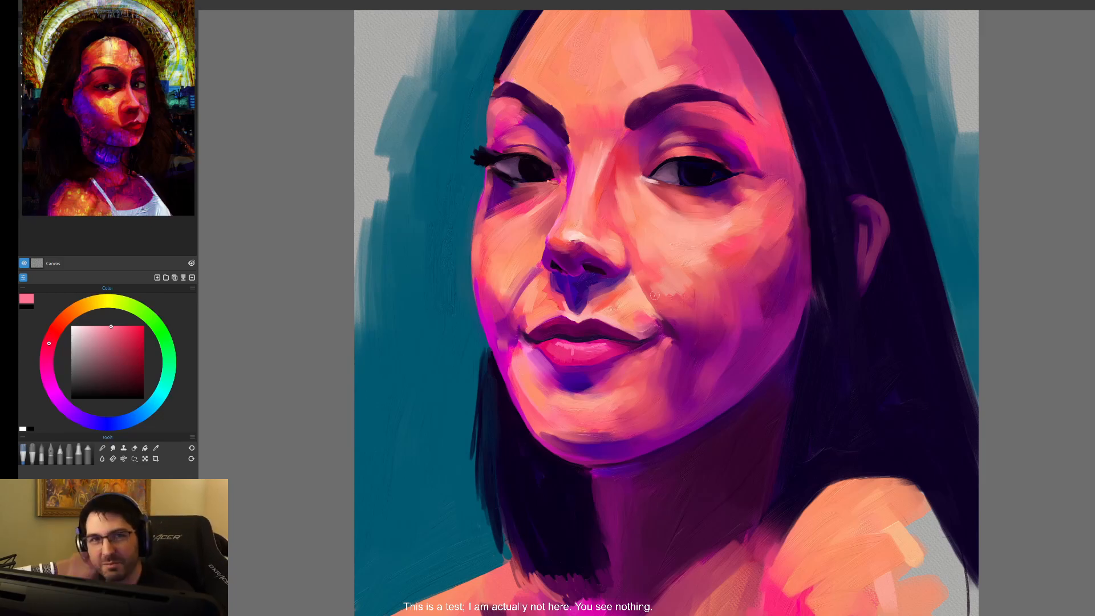
- Refine the skin fold between the near nostril and mouth corner with sampled coral, peach, salmon, crimson-pink and magenta
{"action": "left_click", "coordinate": [640, 277], "text": "alt"}
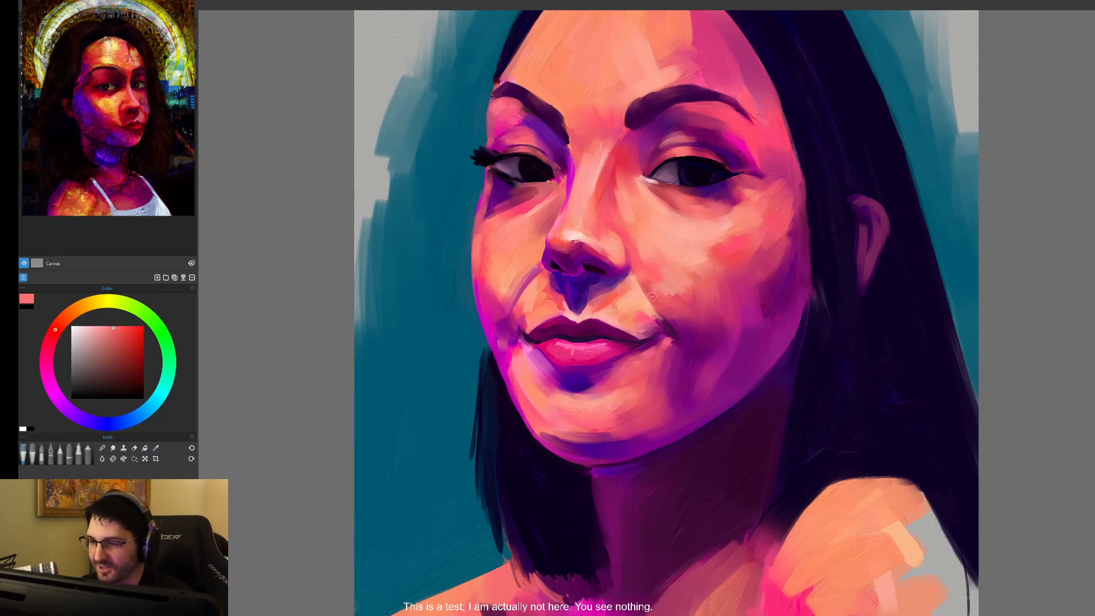
{"action": "left_click", "coordinate": [630, 293], "text": "alt"}
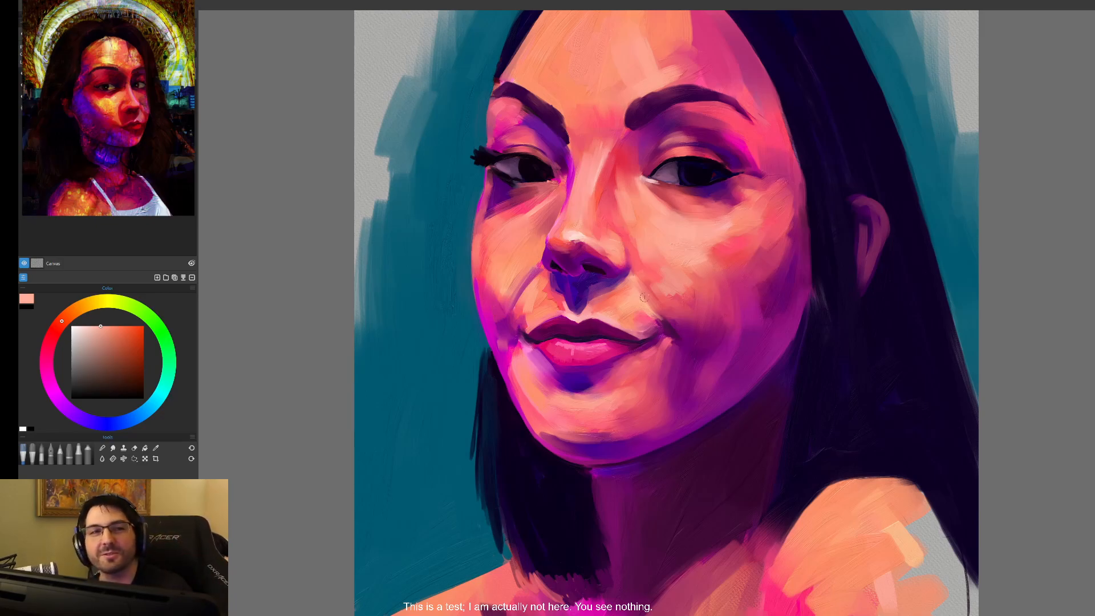
{"action": "left_click", "coordinate": [599, 284], "text": "alt"}
{"action": "left_click", "coordinate": [631, 286], "text": "alt"}
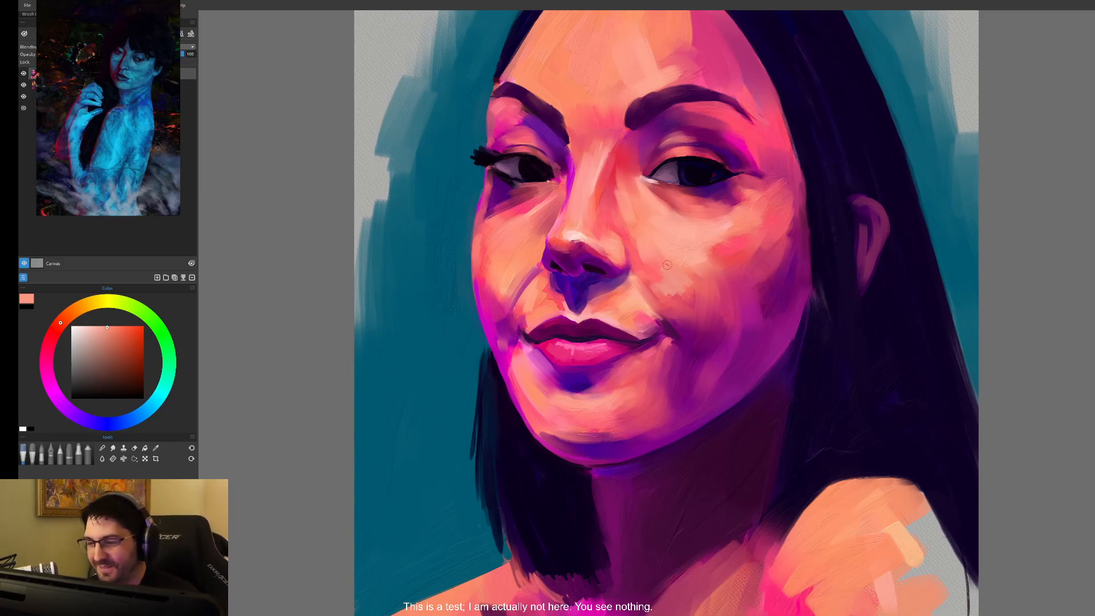
{"action": "left_click", "coordinate": [624, 244], "text": "alt"}
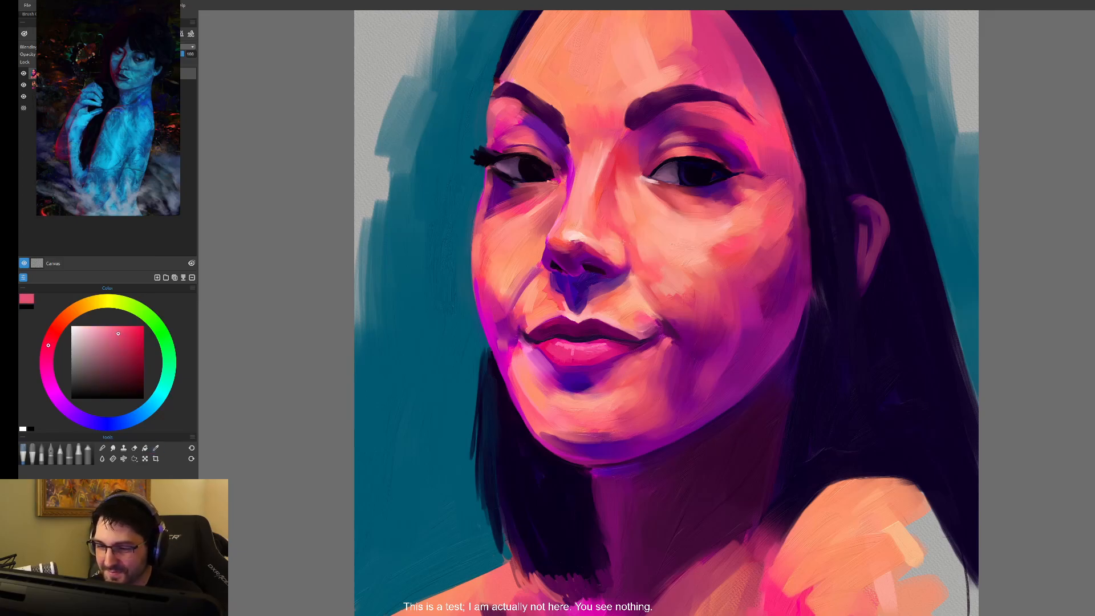
{"action": "left_click", "coordinate": [628, 268], "text": "alt"}
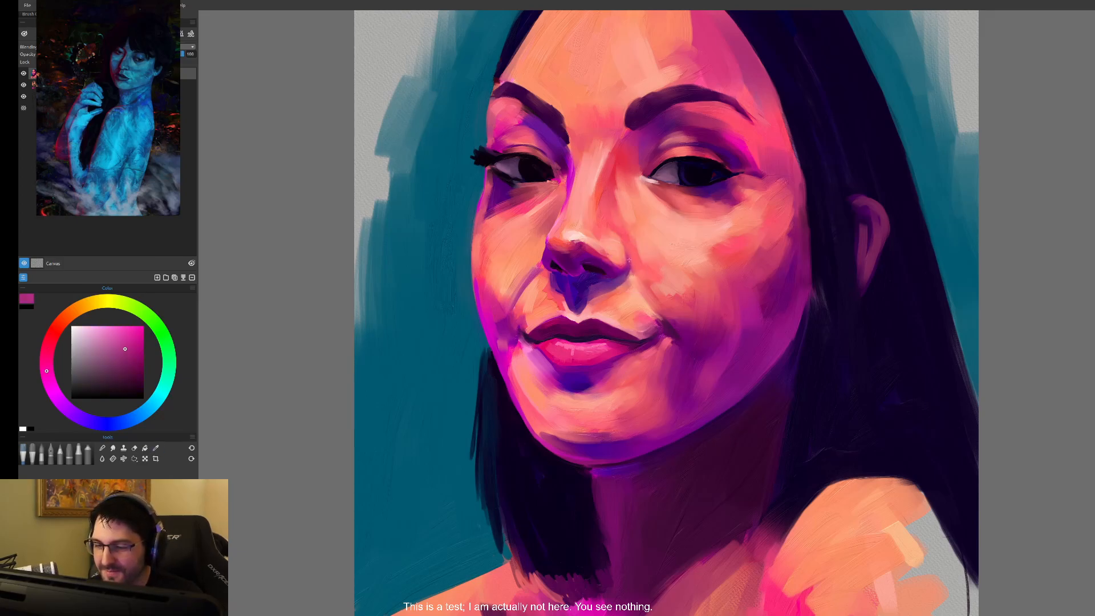
- Darken the edge where the near cheek and jaw meet the hair with sampled dark violet, and undo the last stroke
{"action": "left_click_drag", "start_coordinate": [723, 407], "coordinate": [712, 379]}
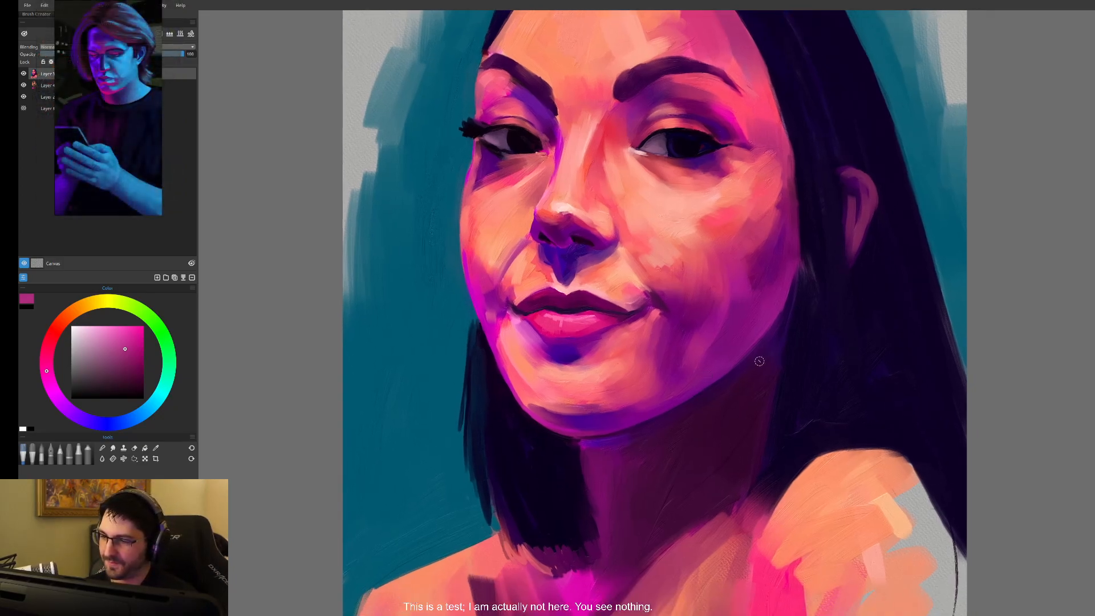
{"action": "left_click", "coordinate": [788, 320], "text": "alt"}
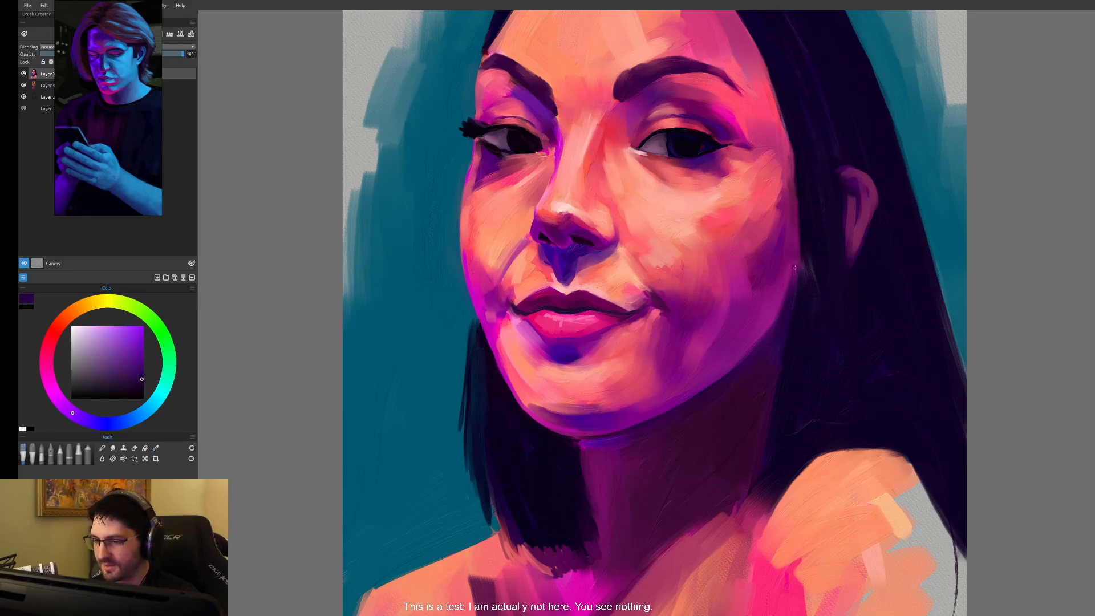
{"action": "scroll", "coordinate": [746, 423], "scroll_direction": "down", "scroll_amount": 5}
{"action": "left_click_drag", "start_coordinate": [775, 406], "coordinate": [764, 459]}
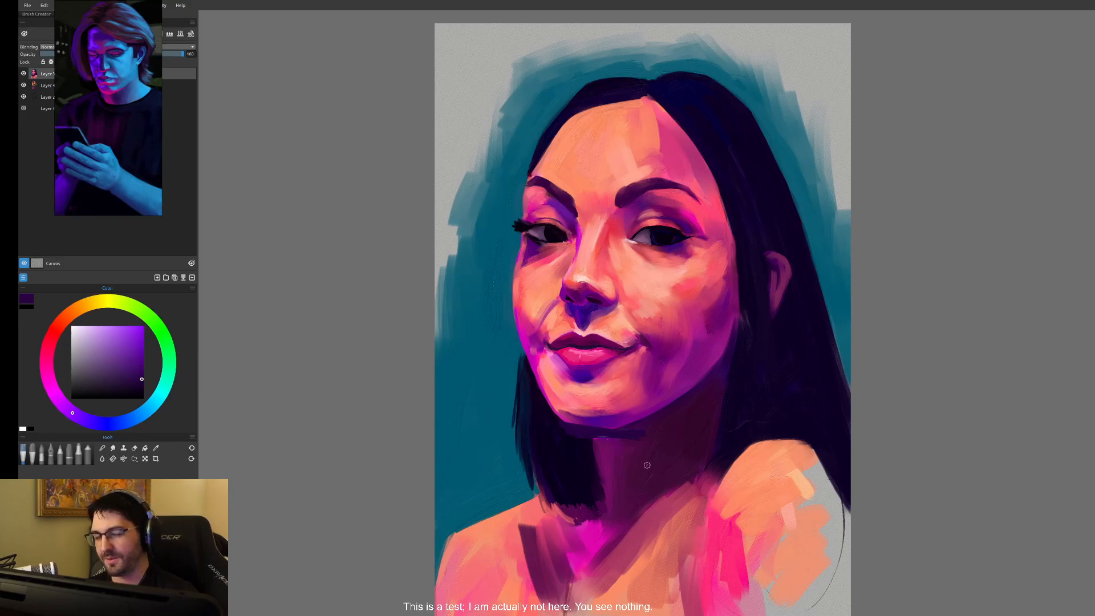
{"action": "key", "text": "ctrl+z"}
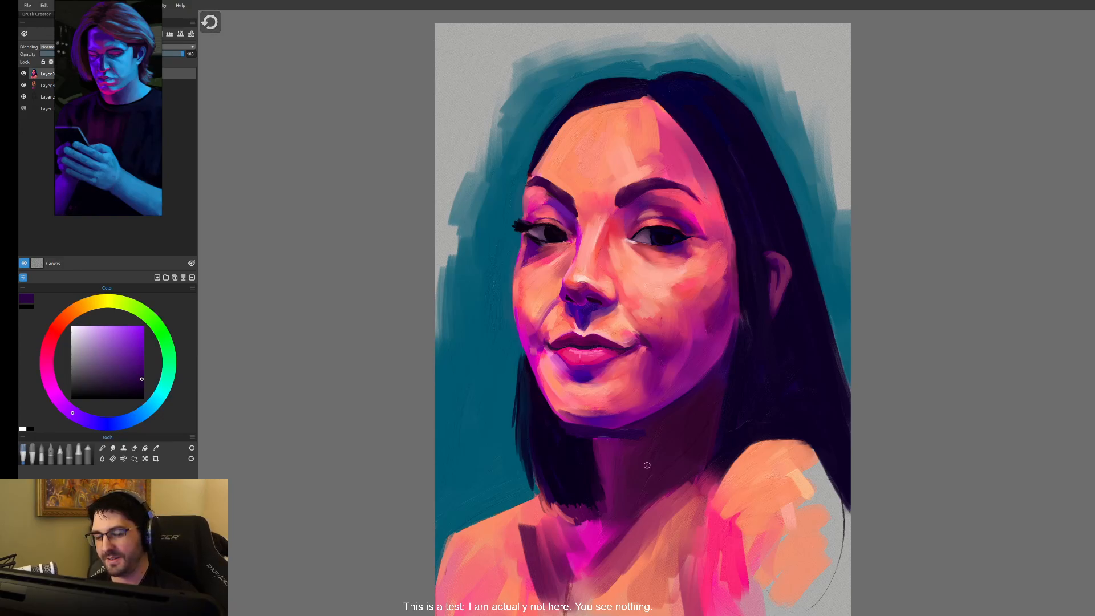
- Rework the far hair edge and the neck shadow under the chin with near-black violet and sampled dark purple
{"action": "key", "text": "ctrl+plus"}
{"action": "key", "text": "ctrl+plus"}
{"action": "key", "text": "ctrl+plus"}
{"action": "left_click_drag", "start_coordinate": [697, 487], "coordinate": [806, 255]}
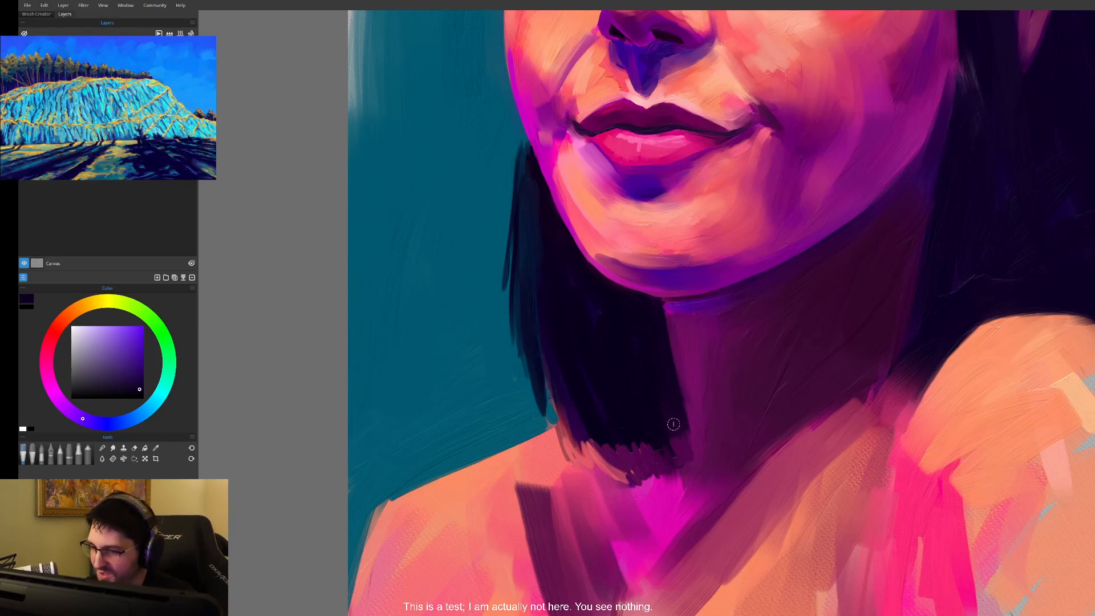
{"action": "key", "text": "i"}
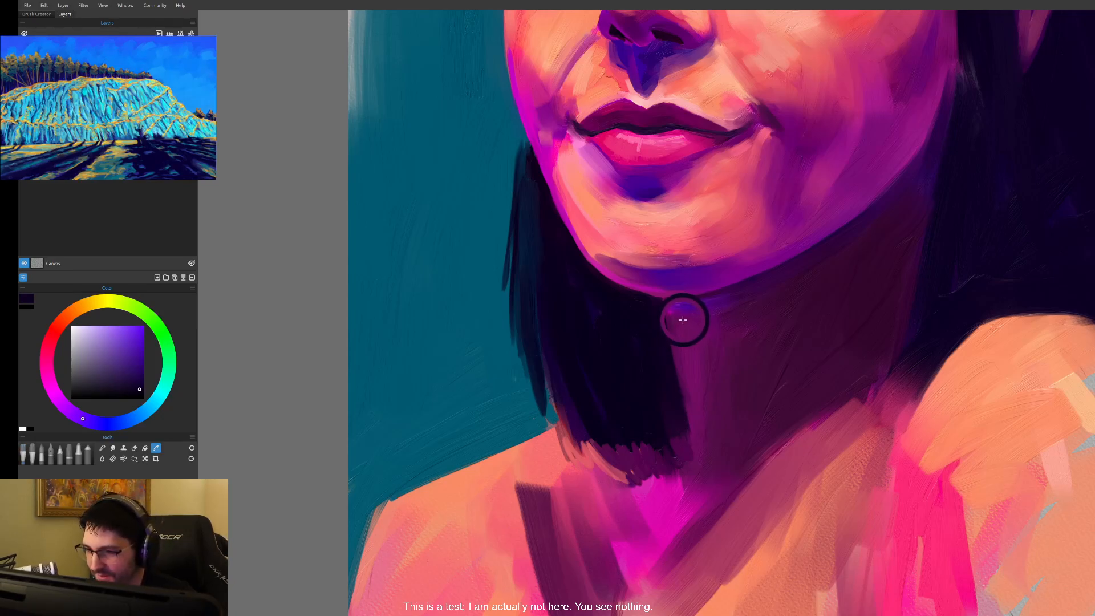
{"action": "left_click", "coordinate": [742, 289]}
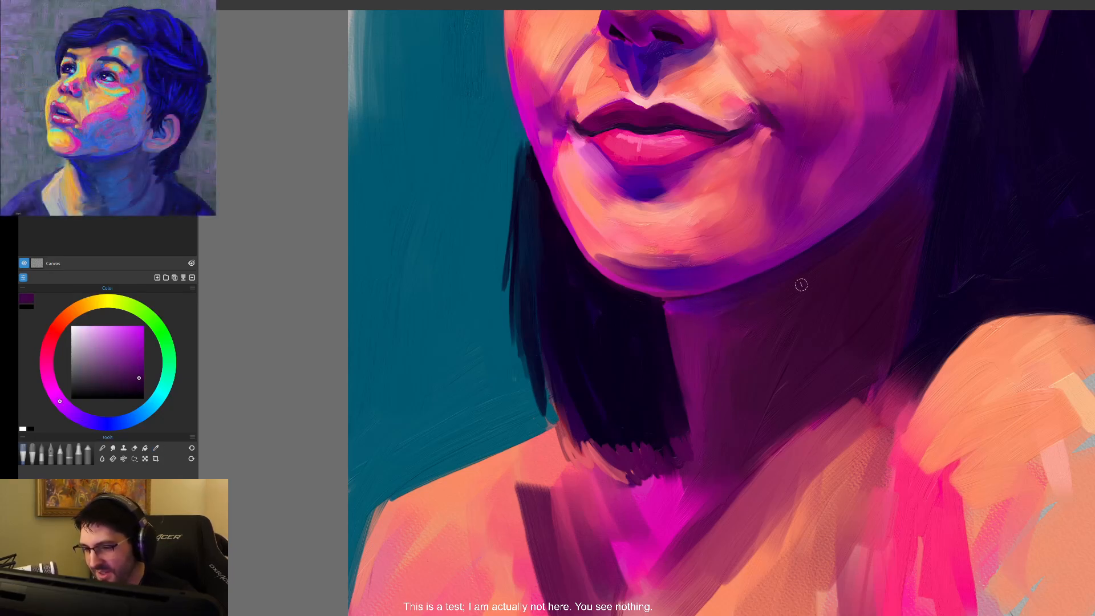
- Refine the near jaw edge with sampled dark violet and magenta-purple, and add dark violet strokes to the shadowed neck
{"action": "mouse_move", "coordinate": [744, 330]}
{"action": "left_mouse_down"}
{"action": "mouse_move", "coordinate": [702, 366]}
{"action": "mouse_move", "coordinate": [661, 374]}
{"action": "left_mouse_up"}
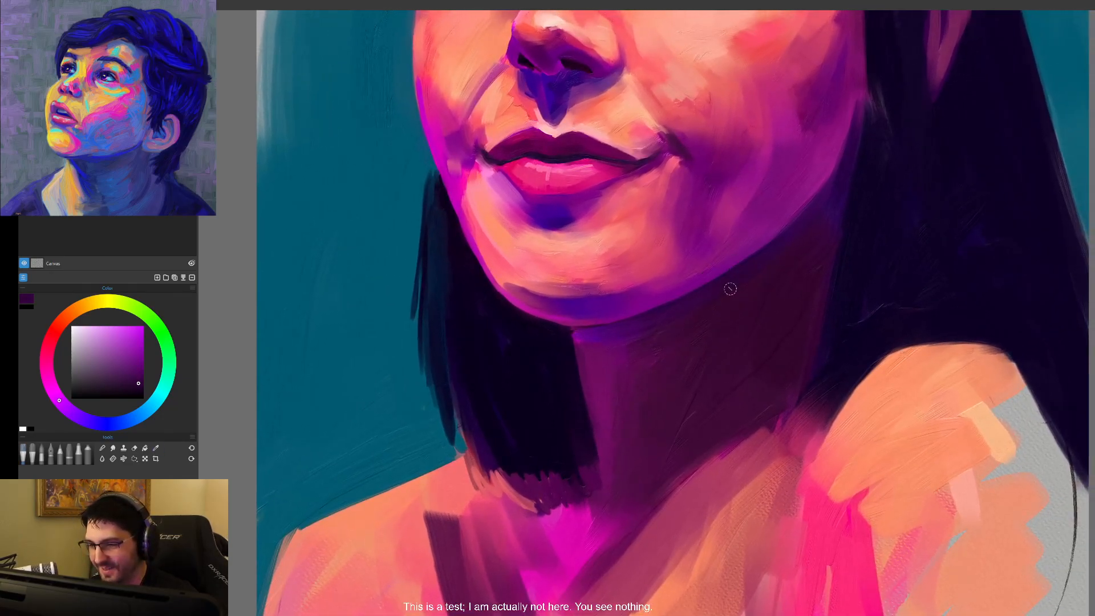
{"action": "left_click", "coordinate": [755, 248], "text": "alt"}
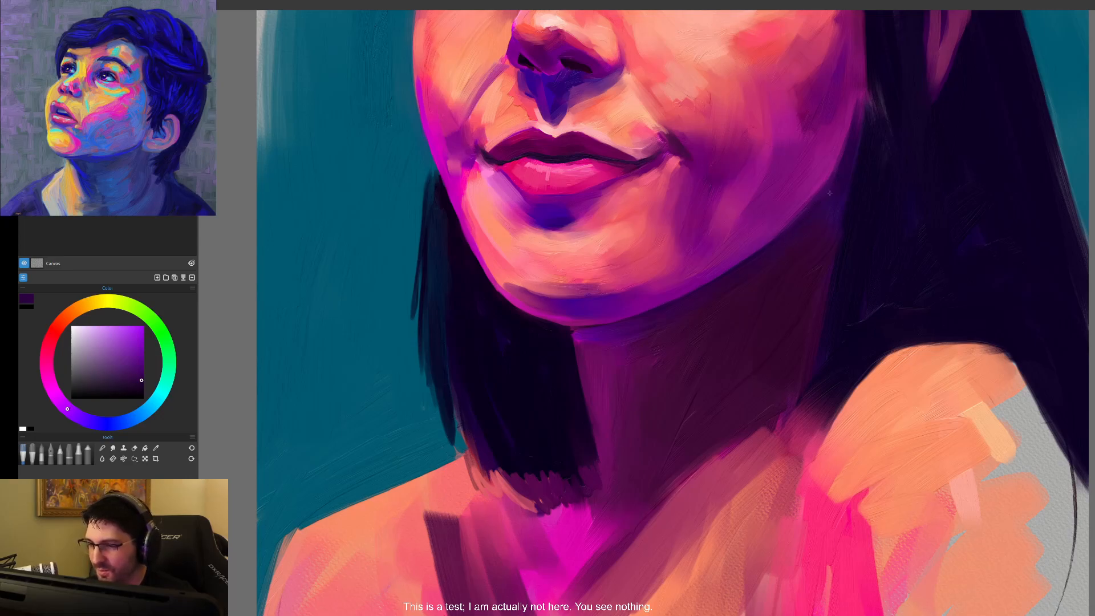
{"action": "left_click", "coordinate": [795, 207], "text": "alt"}
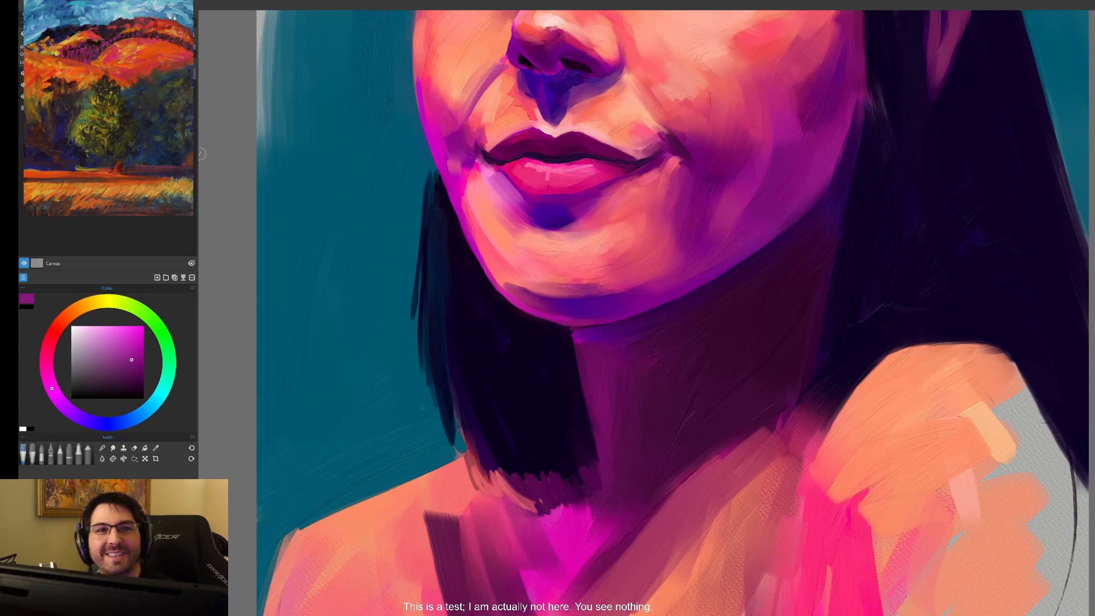
{"action": "left_click", "coordinate": [627, 323], "text": "alt"}
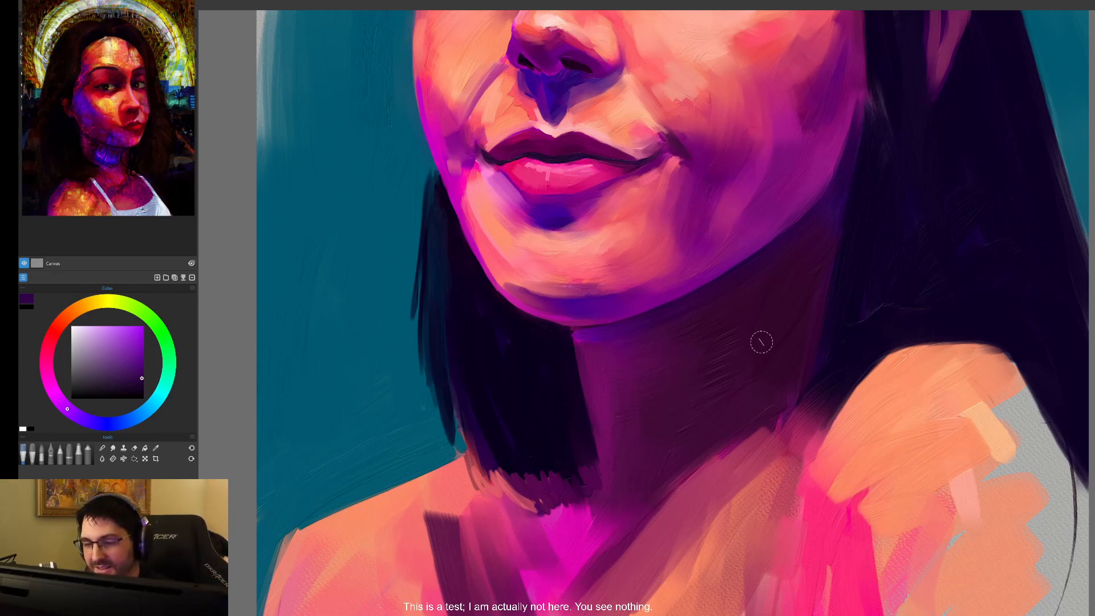
- Smooth the underside of the jawline from the chin towards the near ear with long strokes of sampled purple
{"action": "scroll", "coordinate": [747, 345], "scroll_direction": "up", "scroll_amount": 1}
{"action": "scroll", "coordinate": [751, 352], "scroll_direction": "down", "scroll_amount": 1}
{"action": "scroll", "coordinate": [752, 353], "scroll_direction": "down", "scroll_amount": 1}
{"action": "left_click_drag", "start_coordinate": [761, 373], "coordinate": [678, 463]}
{"action": "left_click", "coordinate": [576, 396], "text": "alt"}
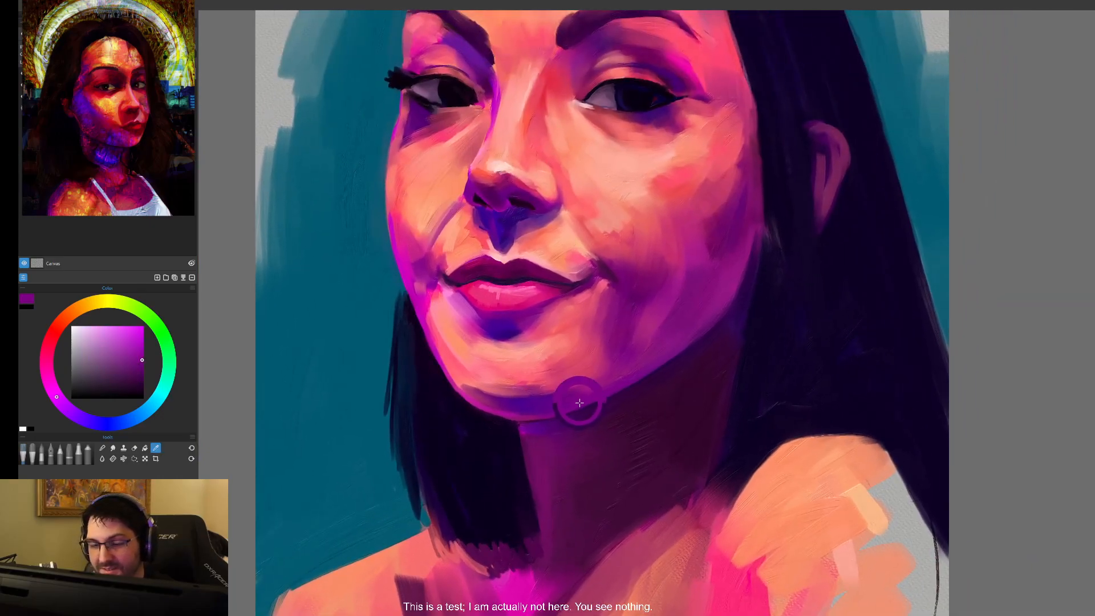
{"action": "left_click_drag", "start_coordinate": [613, 388], "coordinate": [672, 356]}
{"action": "left_click_drag", "start_coordinate": [568, 408], "coordinate": [667, 359]}
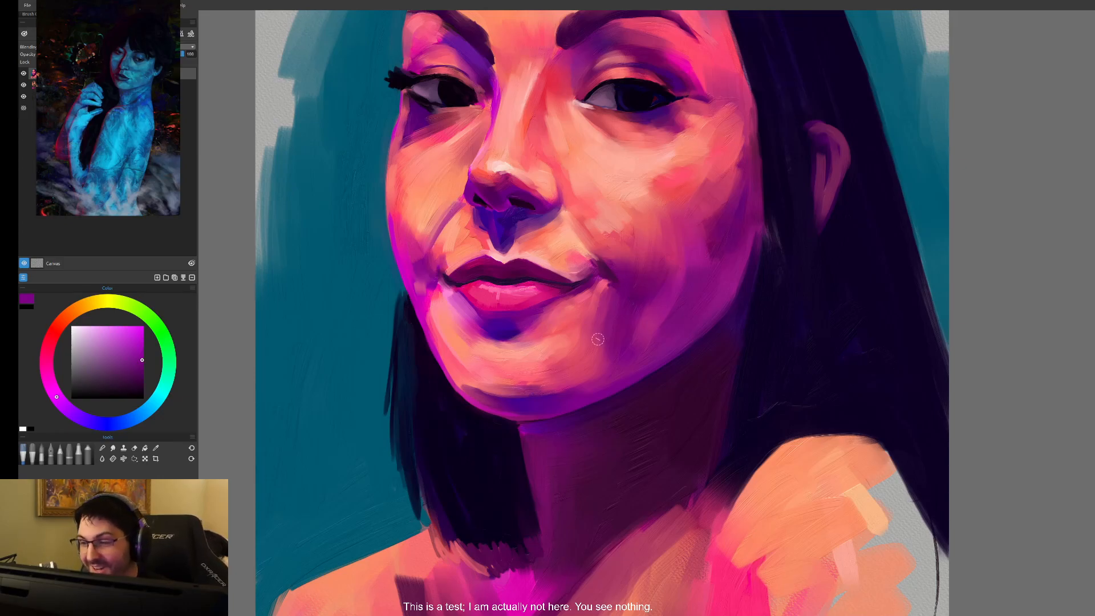
- Blend the chin and the area below the mouth with sampled coral and pale salmon tones
{"action": "left_click", "coordinate": [584, 338], "text": "alt"}
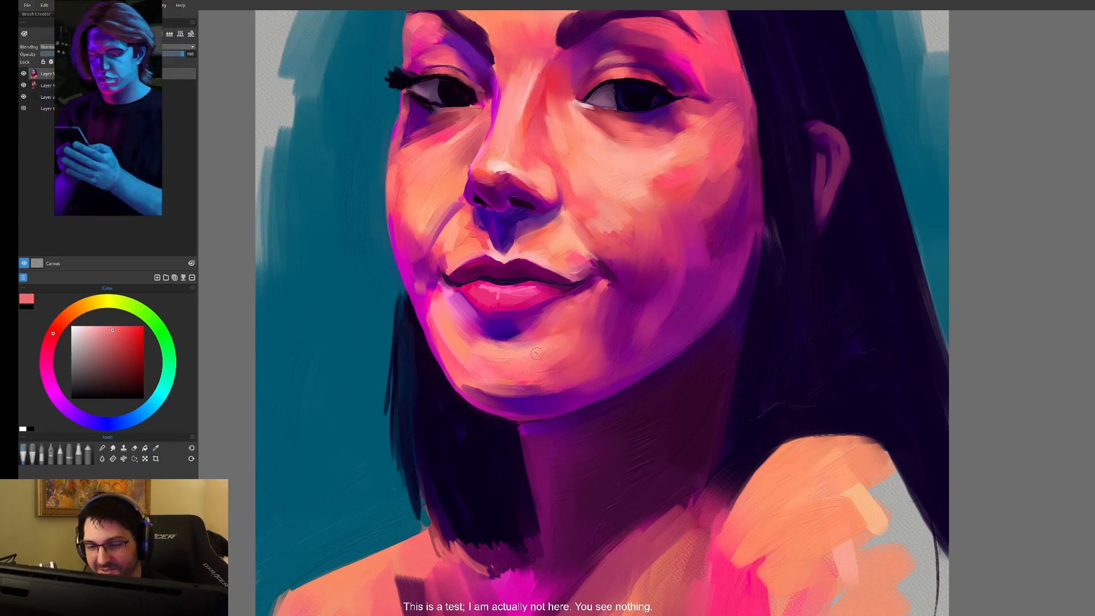
{"action": "left_click", "coordinate": [530, 350], "text": "alt"}
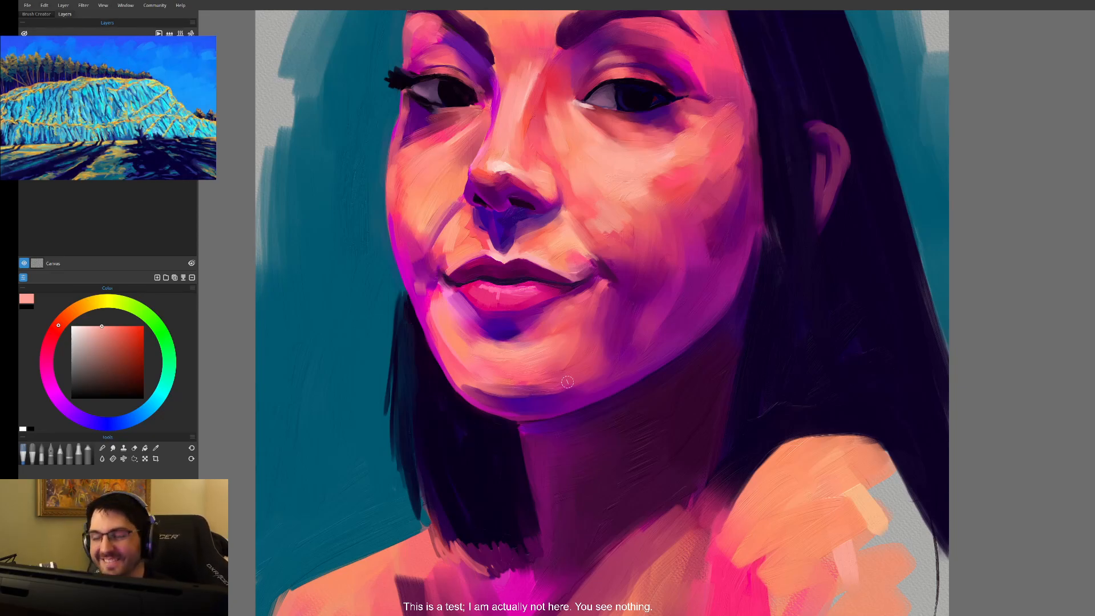
{"action": "key", "text": "i"}
{"action": "left_click", "coordinate": [565, 346]}
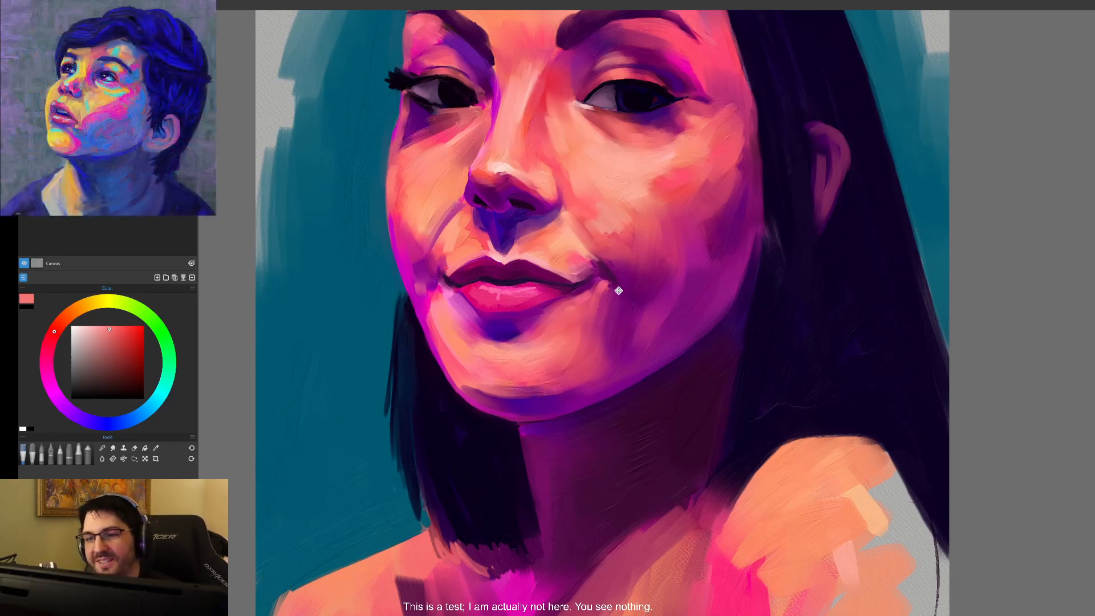
- Soften the near cheek below the eye with sampled pale peach, coral and salmon-pink
{"action": "left_click_drag", "start_coordinate": [618, 290], "coordinate": [646, 328]}
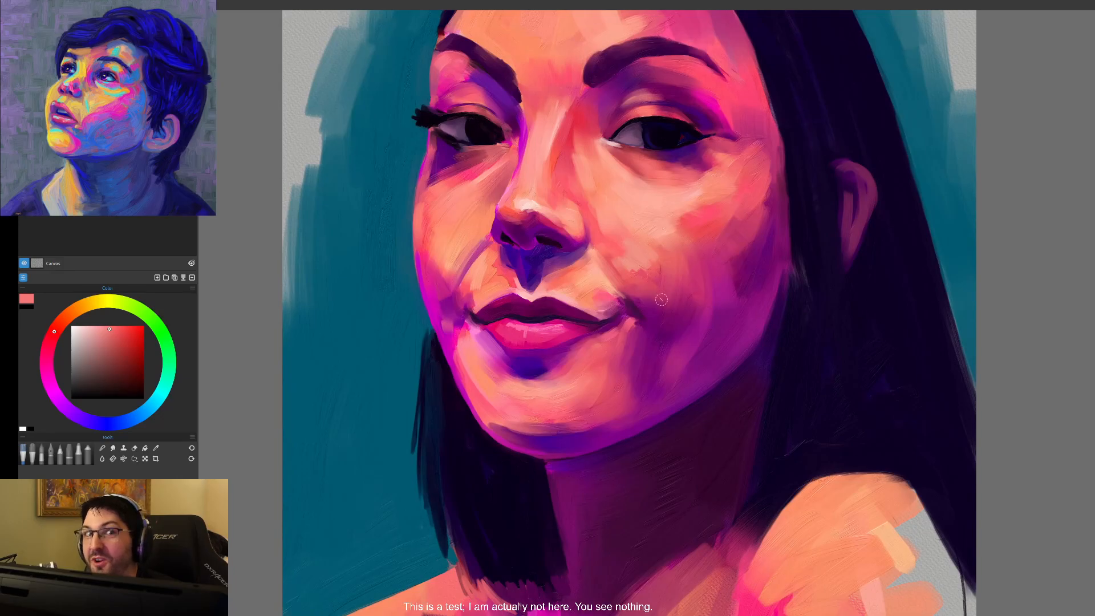
{"action": "left_click_drag", "start_coordinate": [656, 208], "coordinate": [660, 242]}
{"action": "key", "text": "alt"}
{"action": "left_click", "coordinate": [661, 242], "text": "alt"}
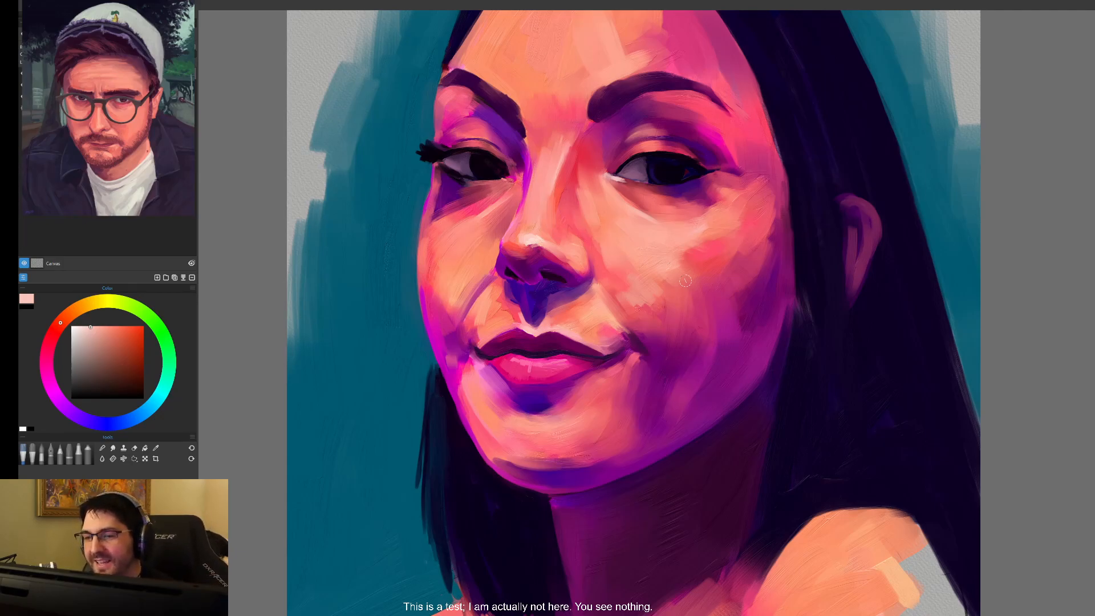
{"action": "left_click", "coordinate": [728, 183], "text": "alt"}
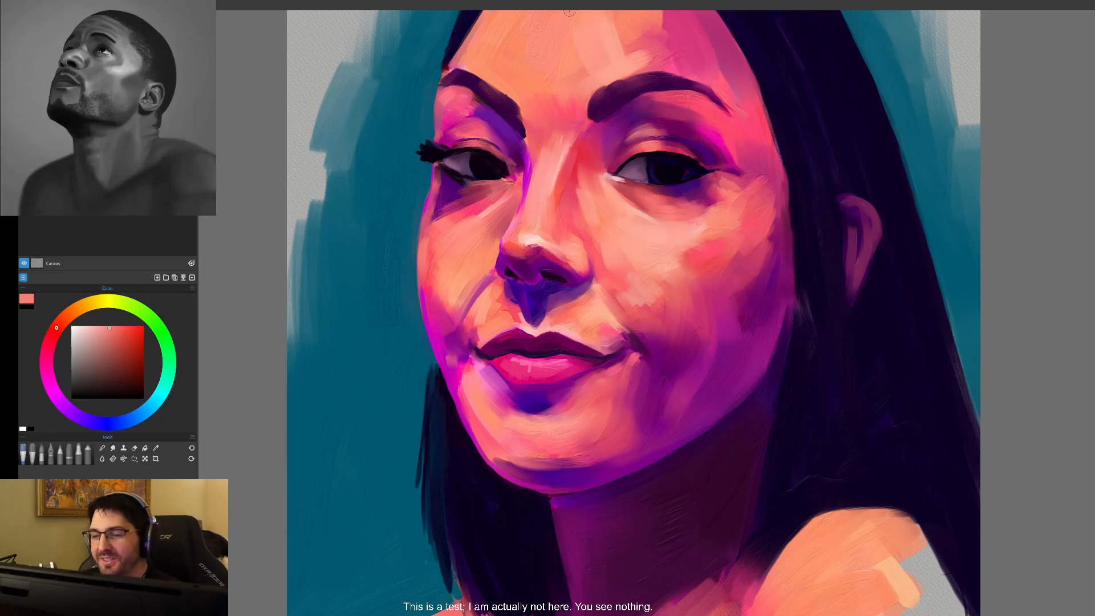
{"action": "left_click", "coordinate": [701, 228], "text": "alt"}
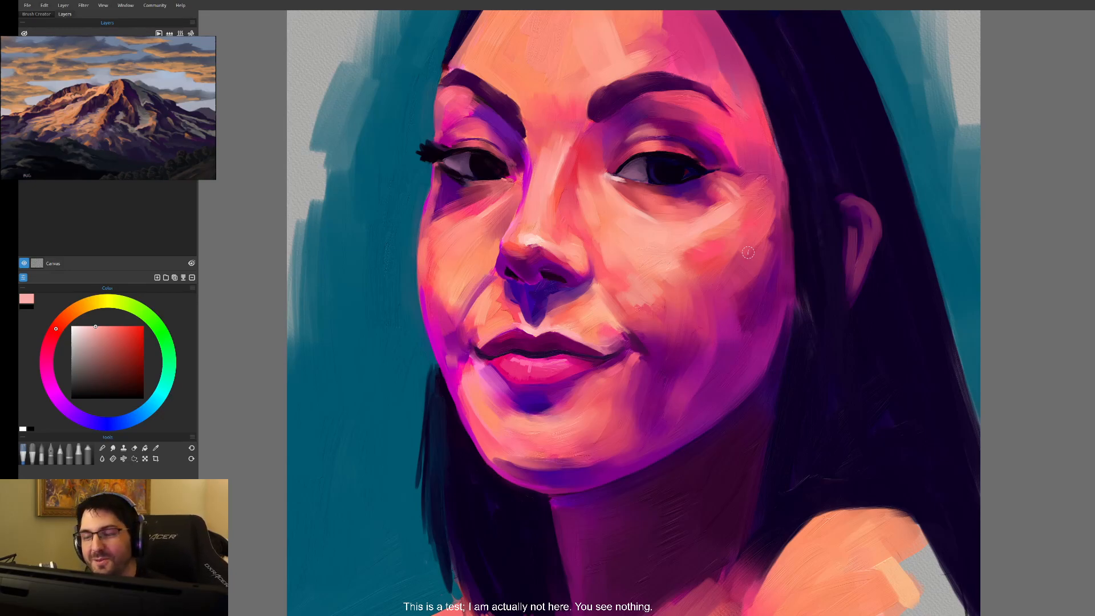
{"action": "left_click", "coordinate": [660, 235], "text": "alt"}
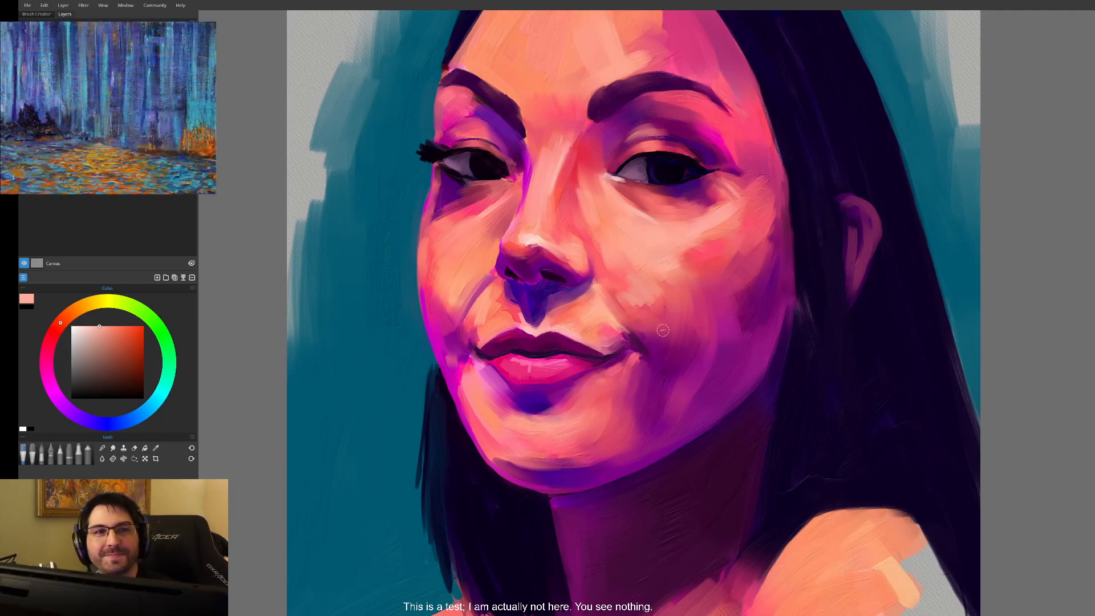
- Touch up the side of the nose bridge beside the near eye with sampled salmon and coral
{"action": "left_click_drag", "start_coordinate": [707, 283], "coordinate": [709, 326]}
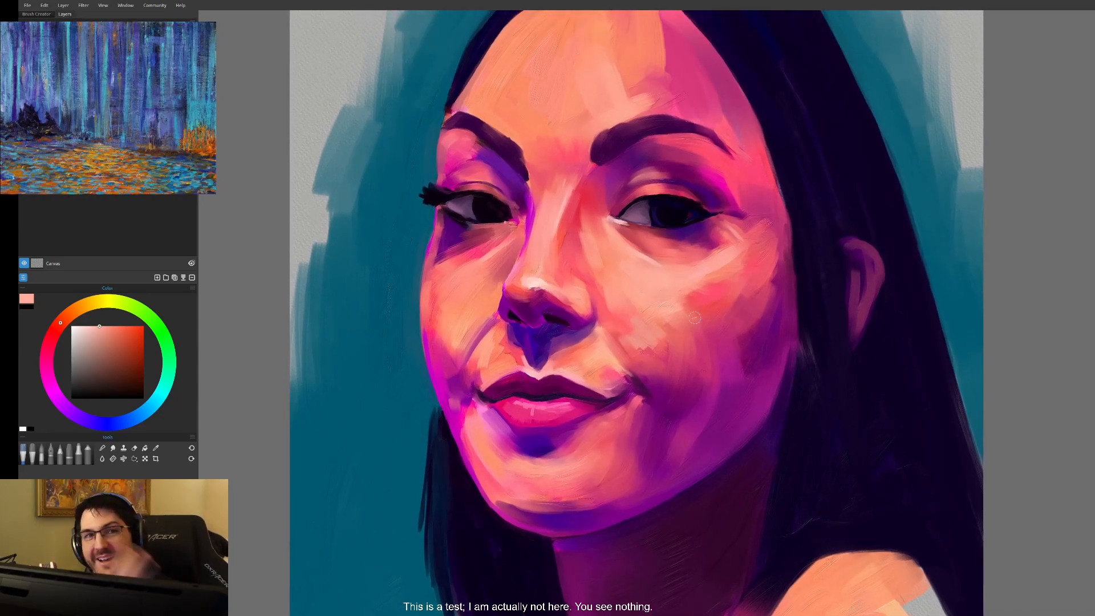
{"action": "left_click_drag", "start_coordinate": [686, 313], "coordinate": [716, 334]}
{"action": "left_click", "coordinate": [654, 278], "text": "alt"}
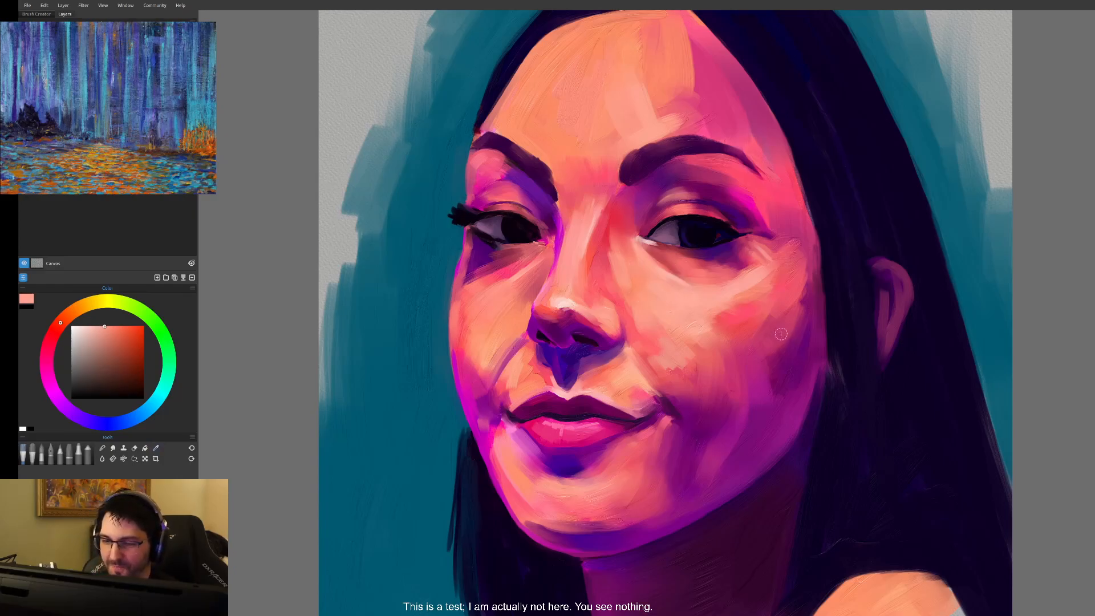
{"action": "mouse_move", "coordinate": [635, 234]}
{"action": "left_mouse_down"}
{"action": "mouse_move", "coordinate": [613, 245]}
{"action": "mouse_move", "coordinate": [617, 229]}
{"action": "left_mouse_up"}
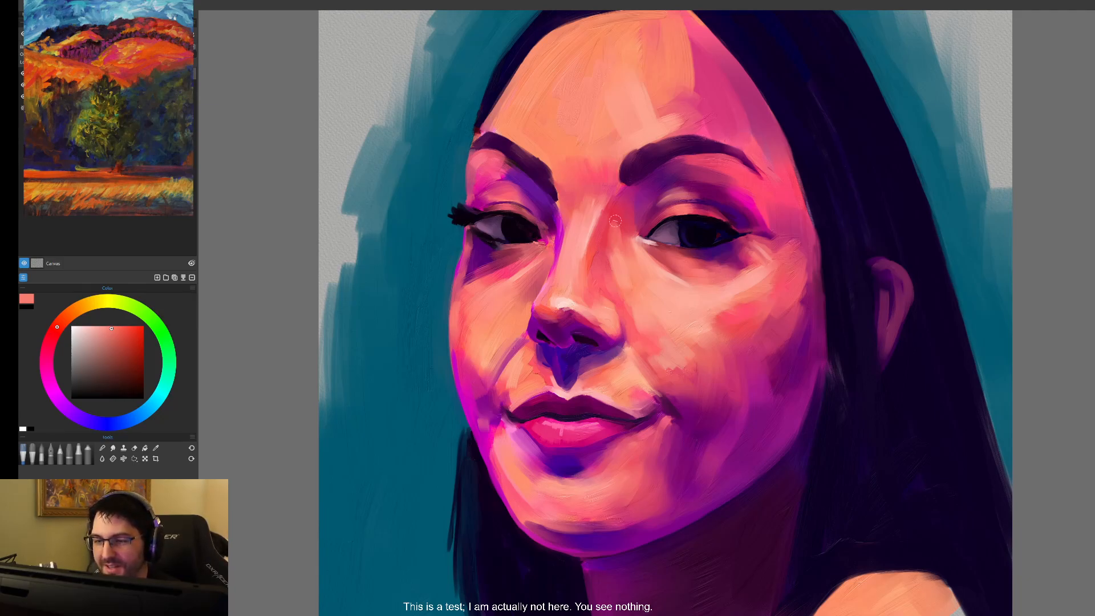
- Smooth the forehead highlight above the near eyebrow with a sampled peach shifted to a paler tint
{"action": "left_click", "coordinate": [702, 308], "text": "alt"}
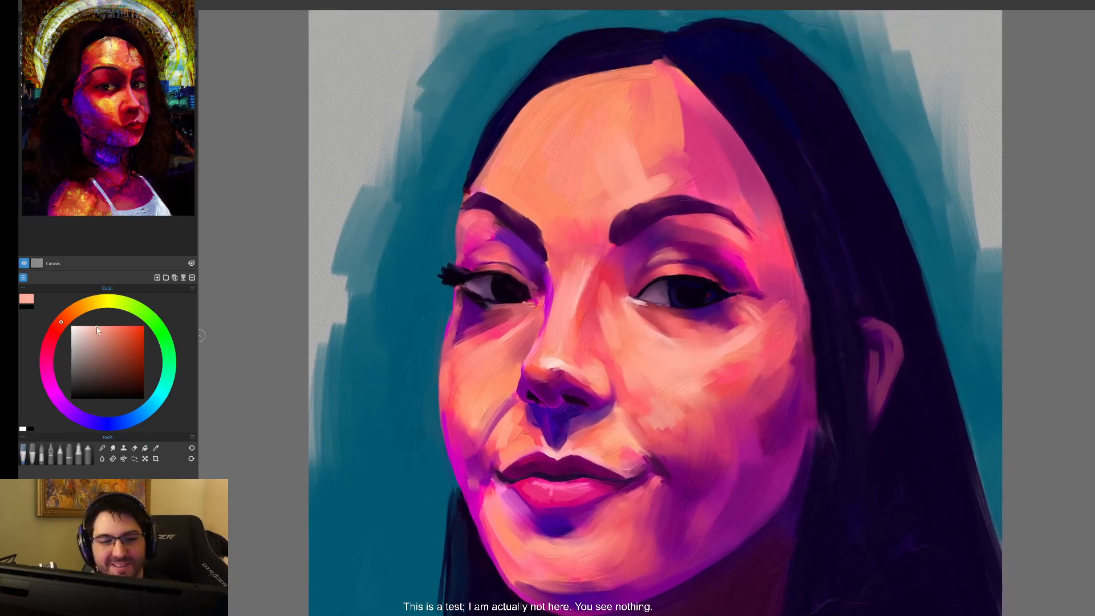
{"action": "left_click_drag", "start_coordinate": [97, 327], "coordinate": [94, 325]}
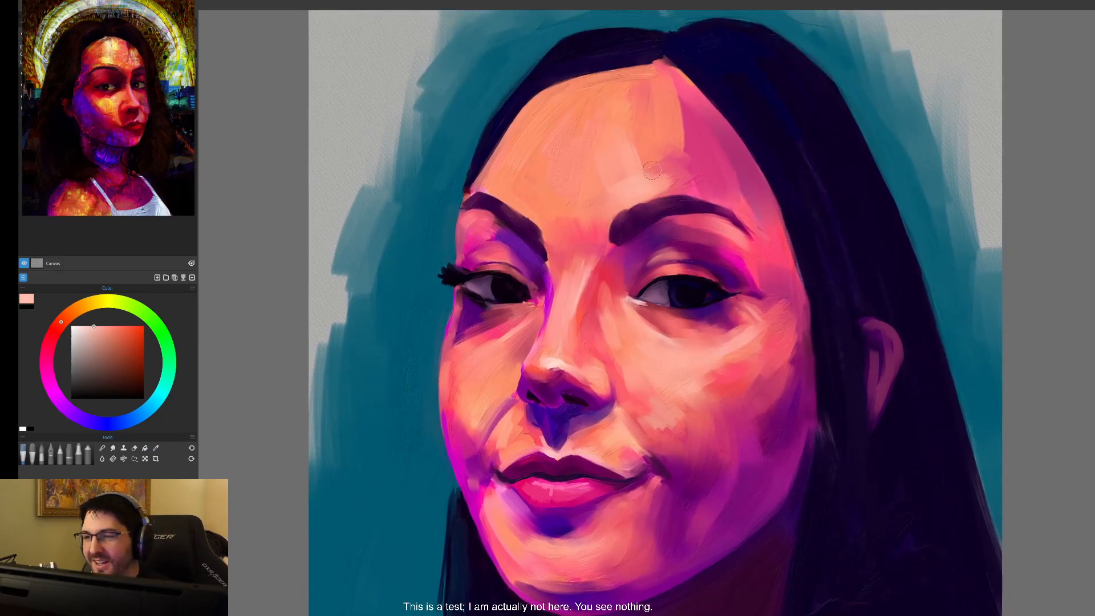
{"action": "left_click_drag", "start_coordinate": [660, 168], "coordinate": [632, 172]}
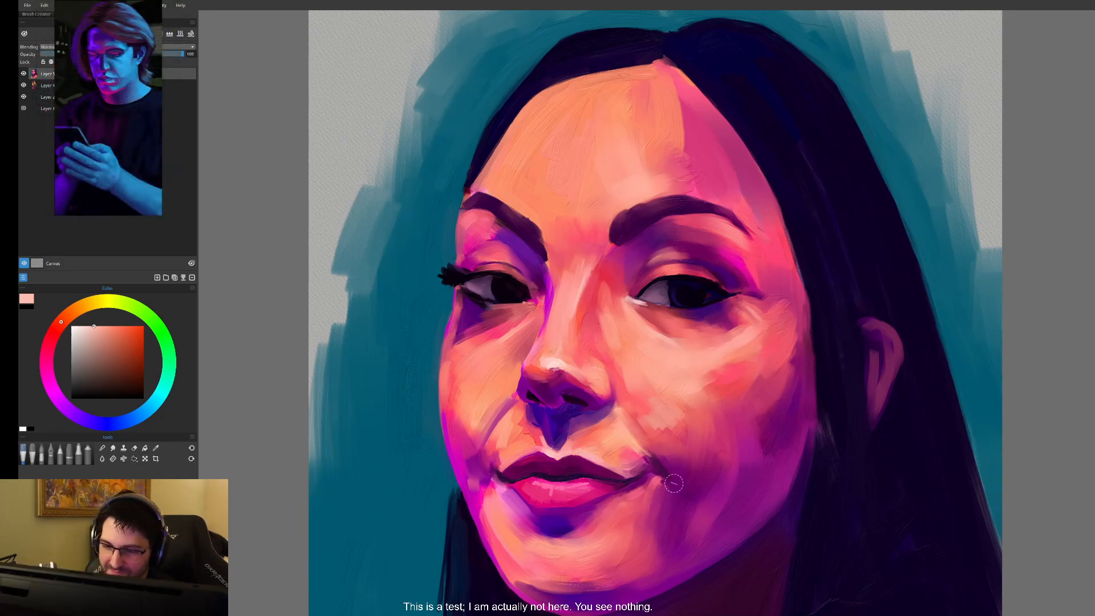
- Refine the nose tip and near nostril wing with sampled pale pink, deep magenta and salmon
{"action": "left_click_drag", "start_coordinate": [676, 486], "coordinate": [738, 438]}
{"action": "left_click", "coordinate": [624, 318], "text": "alt"}
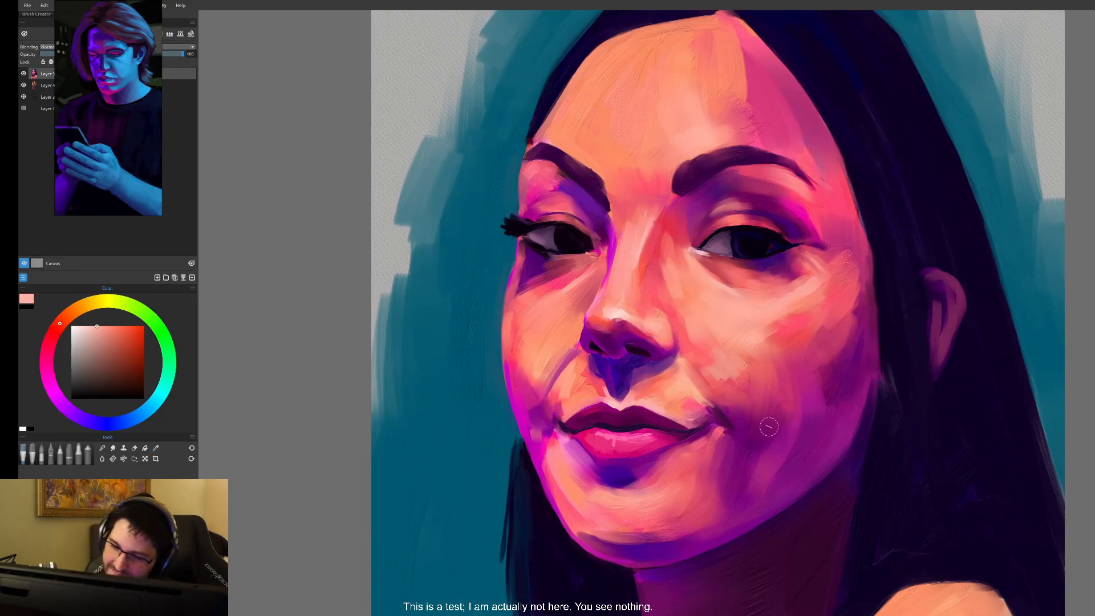
{"action": "left_click_drag", "start_coordinate": [729, 450], "coordinate": [746, 405]}
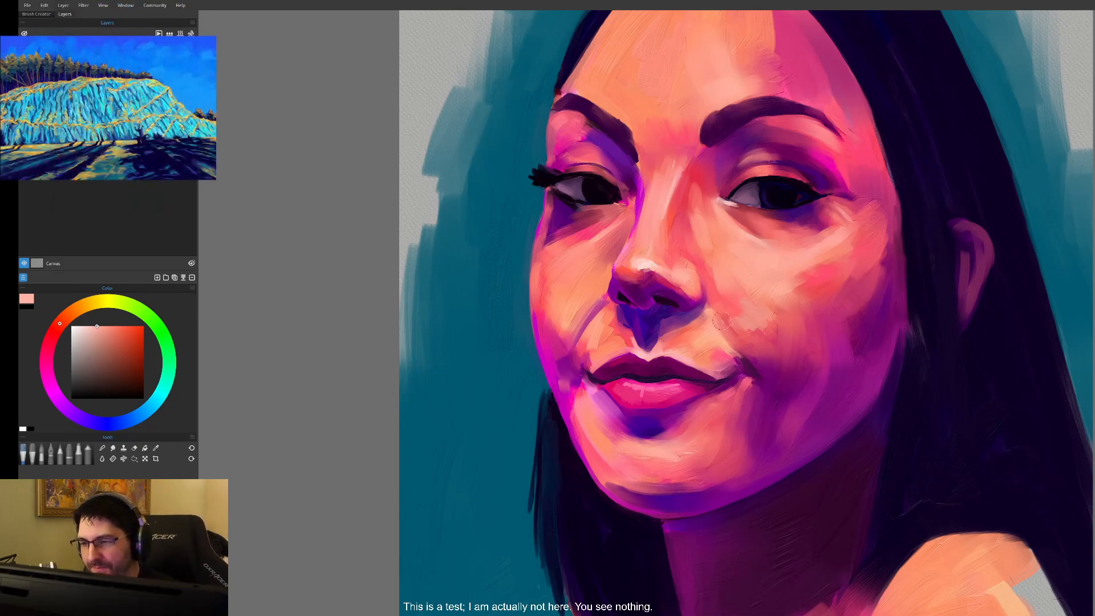
{"action": "left_click", "coordinate": [650, 276], "text": "alt"}
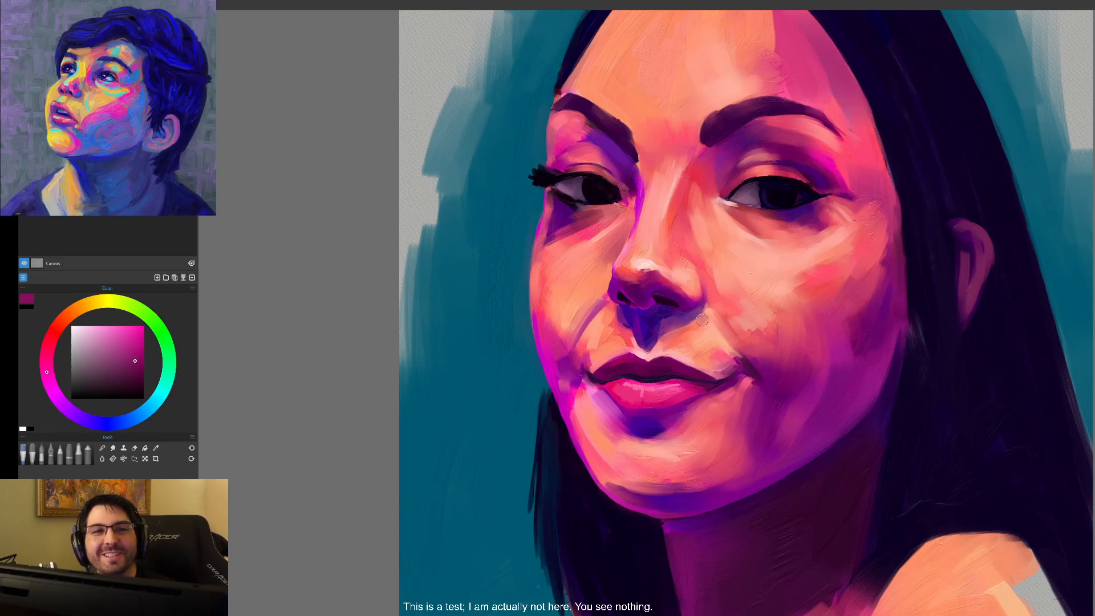
{"action": "left_click_drag", "start_coordinate": [662, 281], "coordinate": [680, 316]}
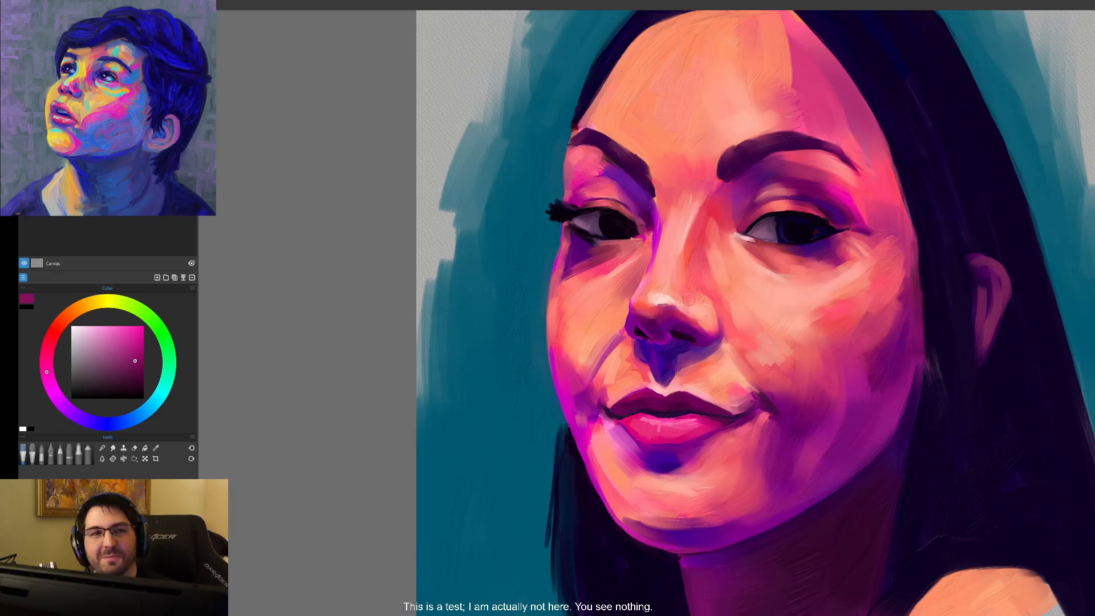
{"action": "left_click", "coordinate": [659, 283], "text": "alt"}
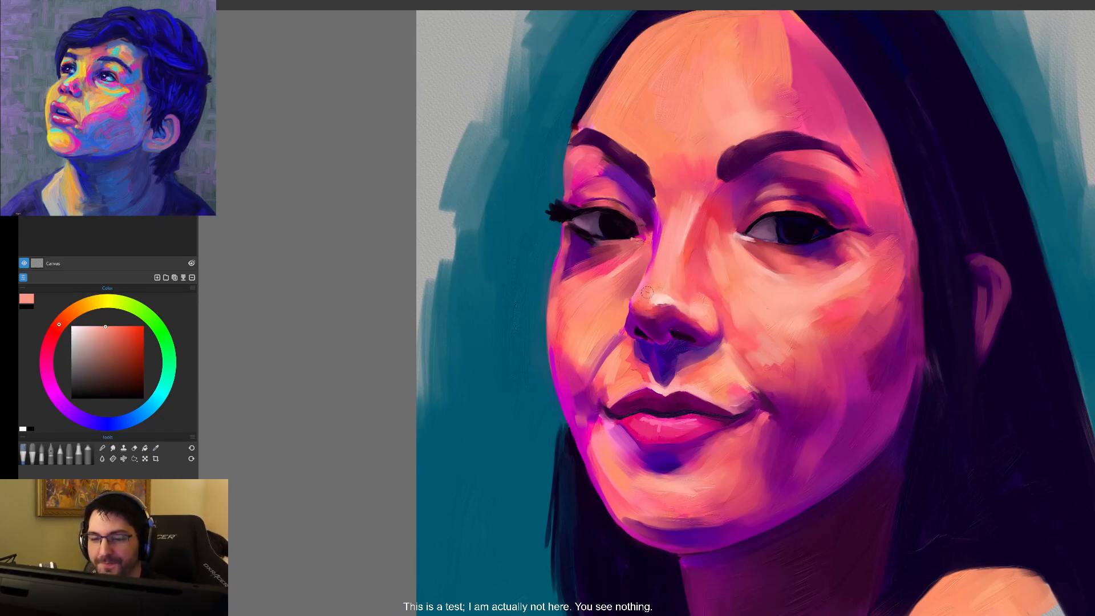
- Lighten the cheek between the nose and the near mouth corner with a sampled peach made paler
{"action": "left_click_drag", "start_coordinate": [744, 404], "coordinate": [690, 389]}
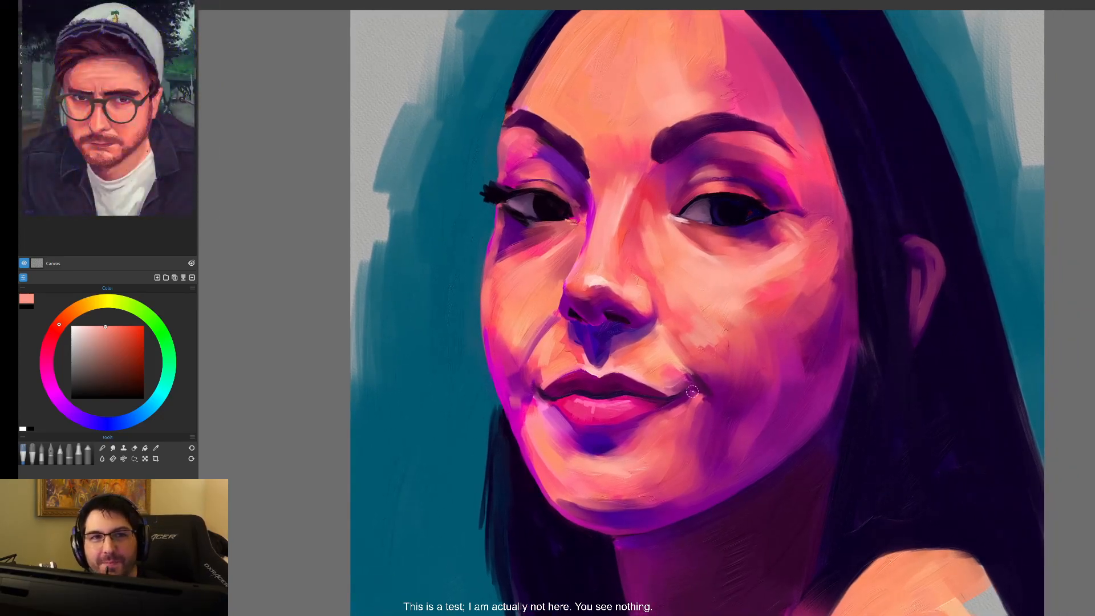
{"action": "scroll", "coordinate": [692, 391], "scroll_direction": "up", "scroll_amount": 3}
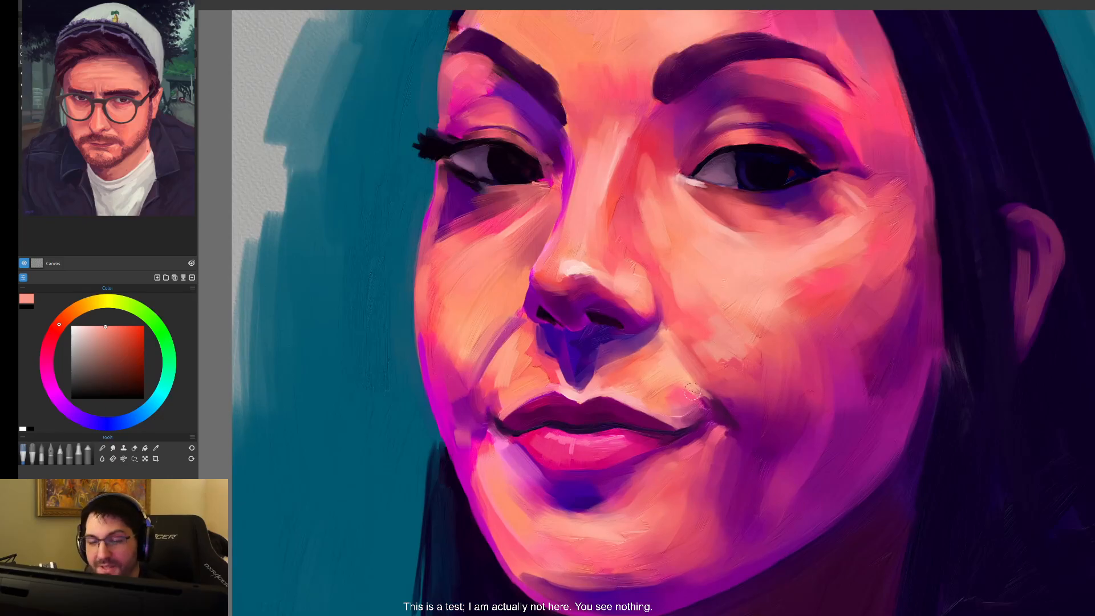
{"action": "left_click", "coordinate": [677, 363], "text": "alt"}
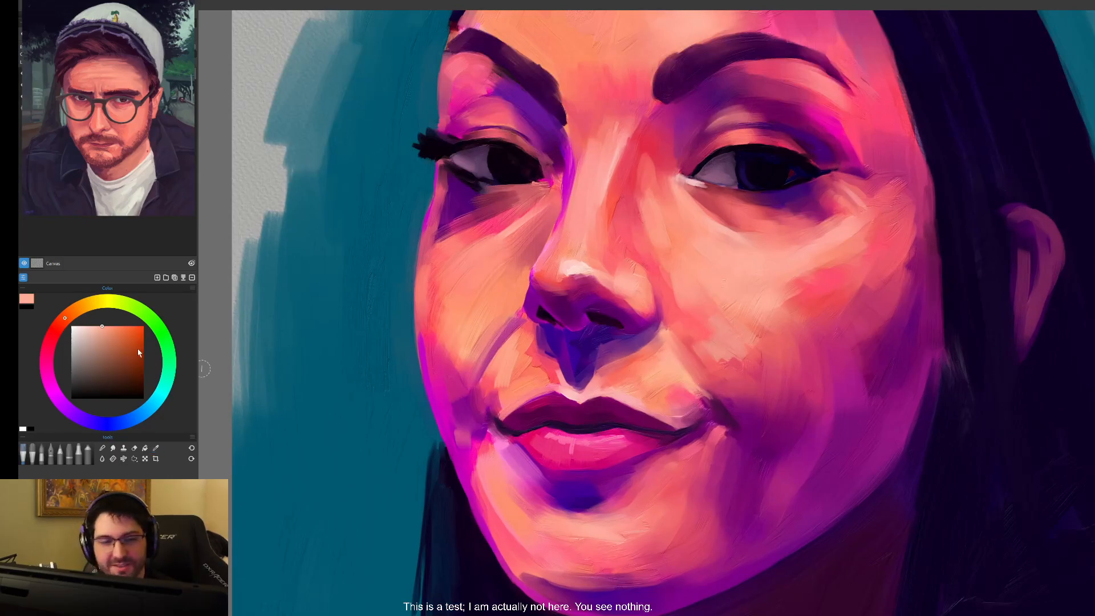
{"action": "left_click", "coordinate": [95, 327]}
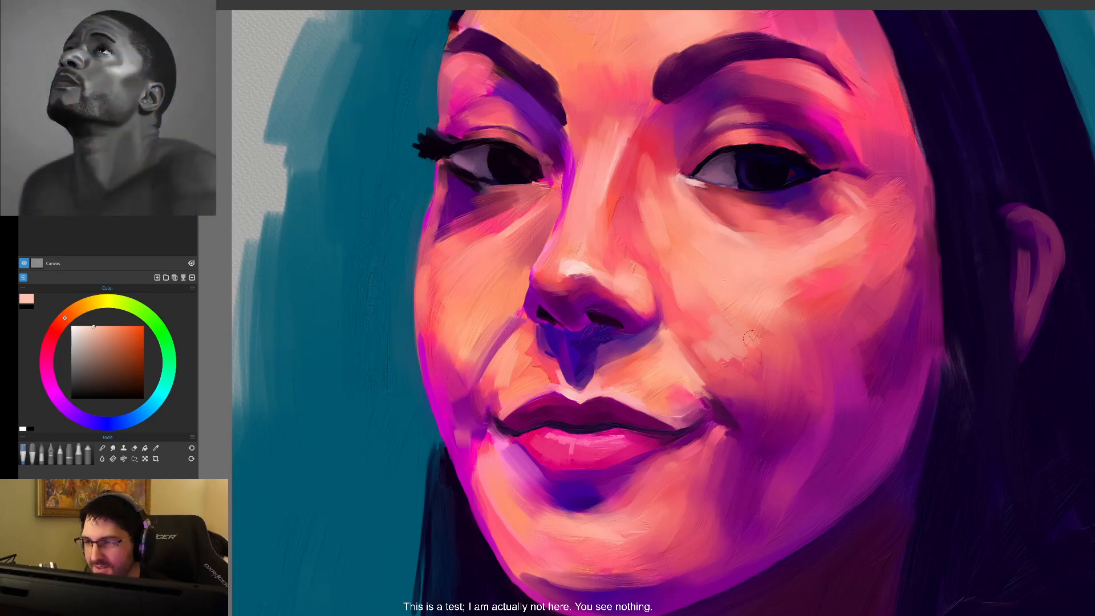
- Redraw the near hairline from the parting down the forehead with strokes of sampled dark violet
{"action": "key", "text": "ctrl+minus"}
{"action": "left_click_drag", "start_coordinate": [779, 344], "coordinate": [732, 360]}
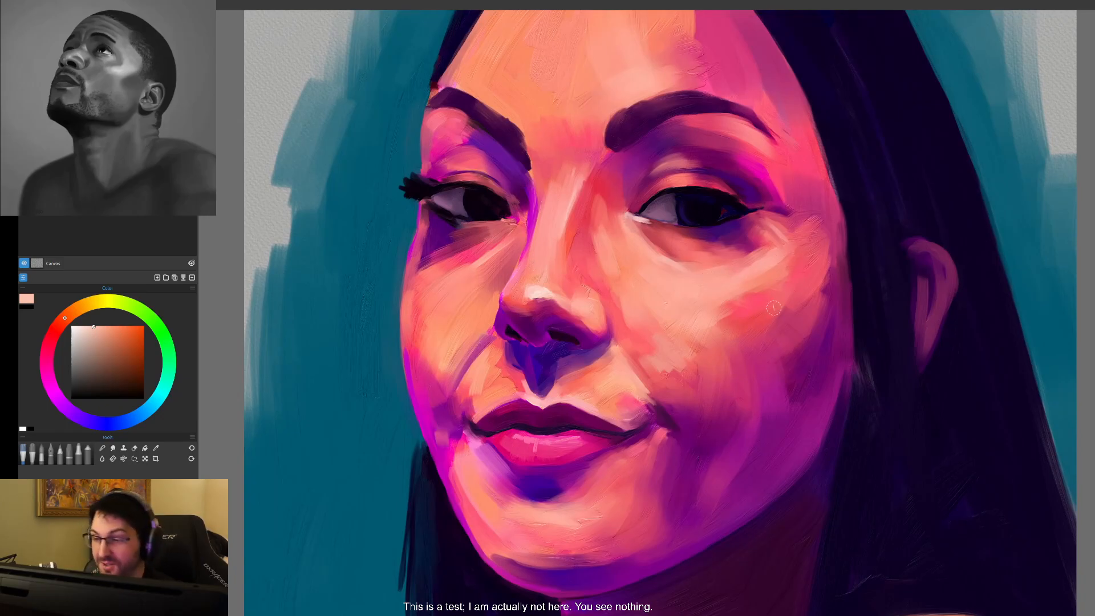
{"action": "key", "text": "ctrl+minus"}
{"action": "left_click_drag", "start_coordinate": [792, 347], "coordinate": [711, 374]}
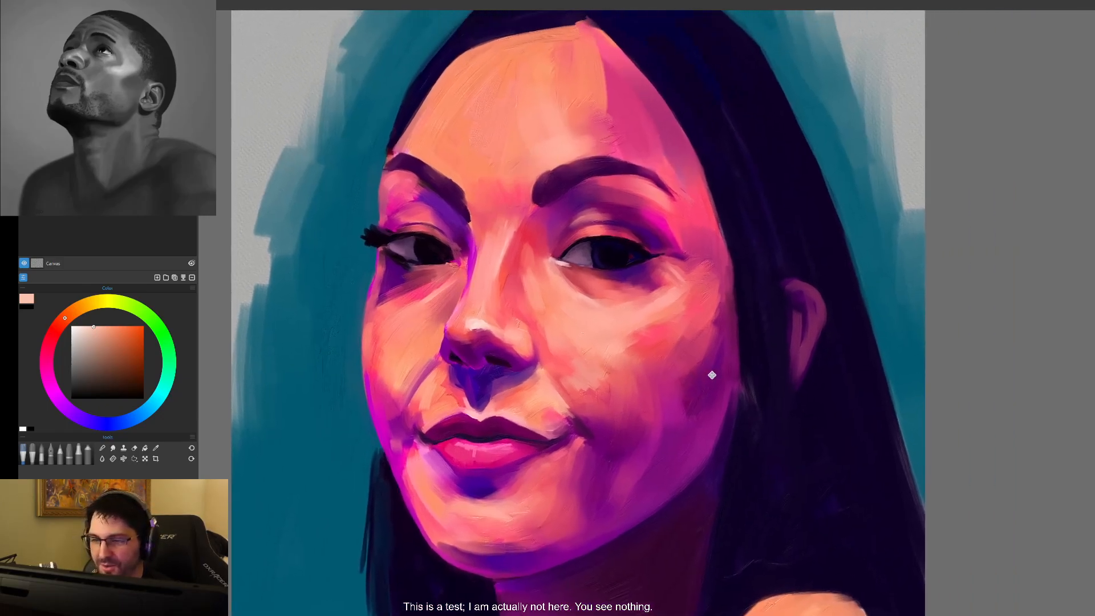
{"action": "key", "text": "ctrl+minus"}
{"action": "left_click_drag", "start_coordinate": [751, 295], "coordinate": [763, 350]}
{"action": "left_click", "coordinate": [728, 183], "text": "alt"}
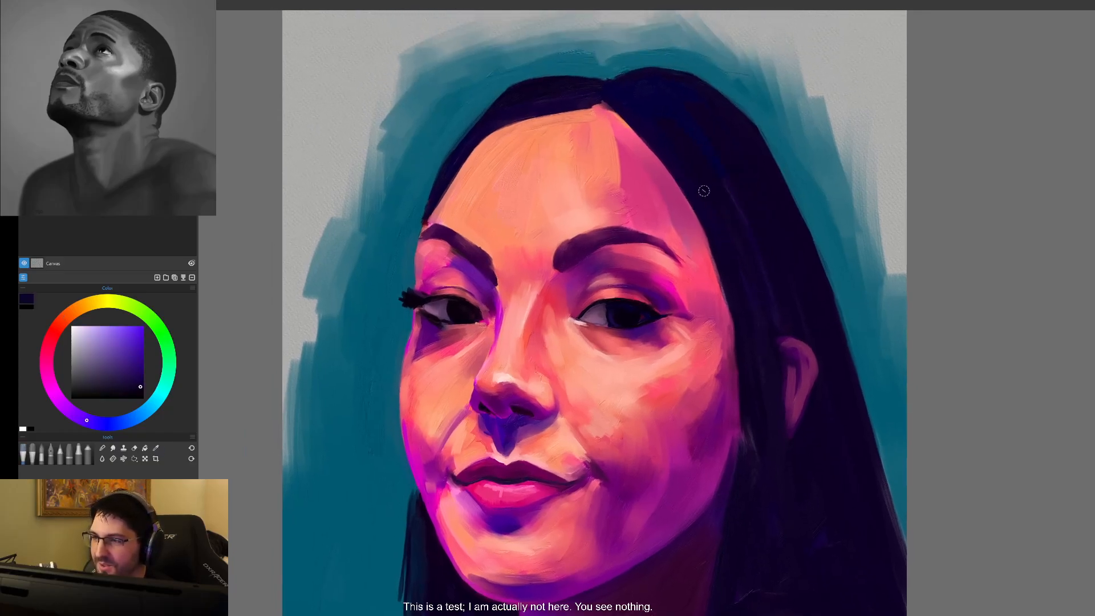
{"action": "mouse_move", "coordinate": [613, 121]}
{"action": "left_mouse_down"}
{"action": "mouse_move", "coordinate": [724, 221]}
{"action": "mouse_move", "coordinate": [702, 208]}
{"action": "left_mouse_up"}
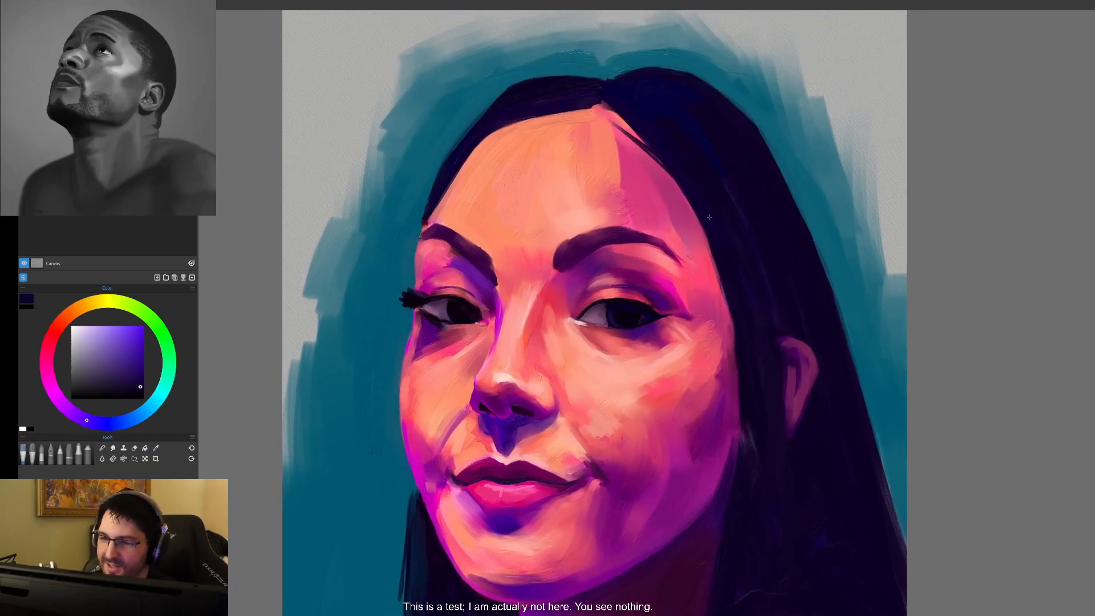
{"action": "left_click_drag", "start_coordinate": [614, 125], "coordinate": [689, 207]}
{"action": "mouse_move", "coordinate": [612, 122]}
{"action": "left_mouse_down"}
{"action": "mouse_move", "coordinate": [657, 160]}
{"action": "mouse_move", "coordinate": [603, 109]}
{"action": "mouse_move", "coordinate": [631, 133]}
{"action": "left_mouse_up"}
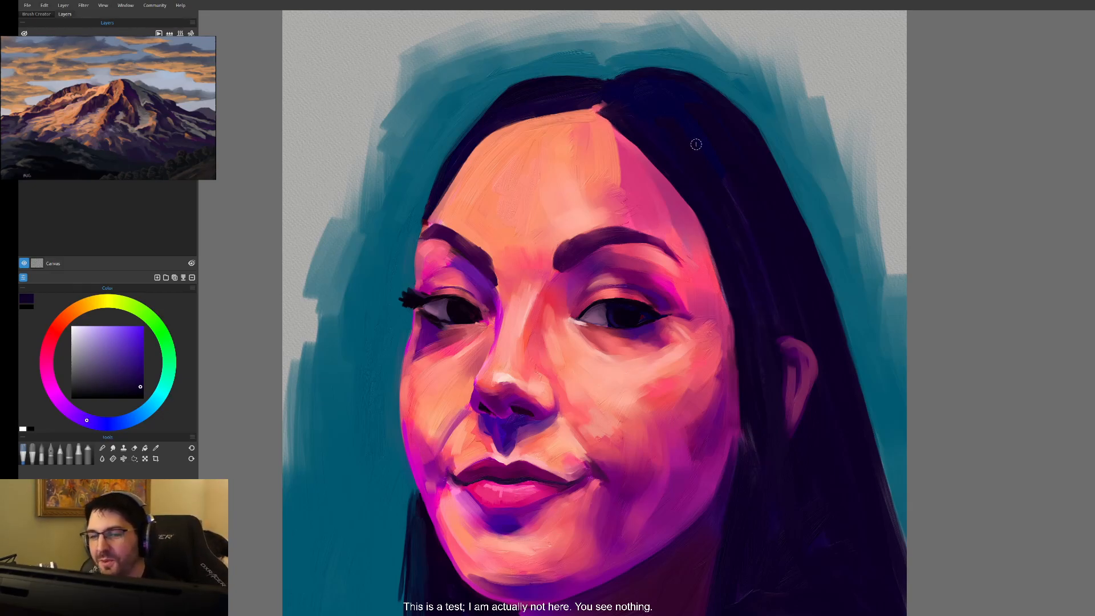
- Clean up the background around the hair with sampled teal, and extend the near temple hairline with sampled near-black violet
{"action": "left_click", "coordinate": [652, 58], "text": "alt"}
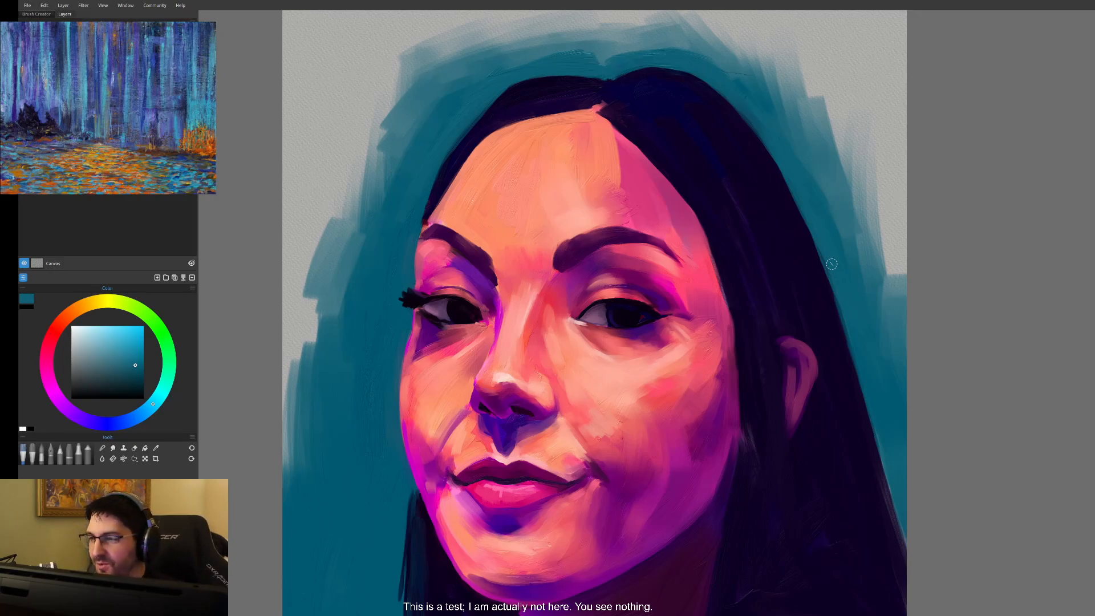
{"action": "left_click_drag", "start_coordinate": [790, 367], "coordinate": [785, 332]}
{"action": "left_click", "coordinate": [716, 202], "text": "alt"}
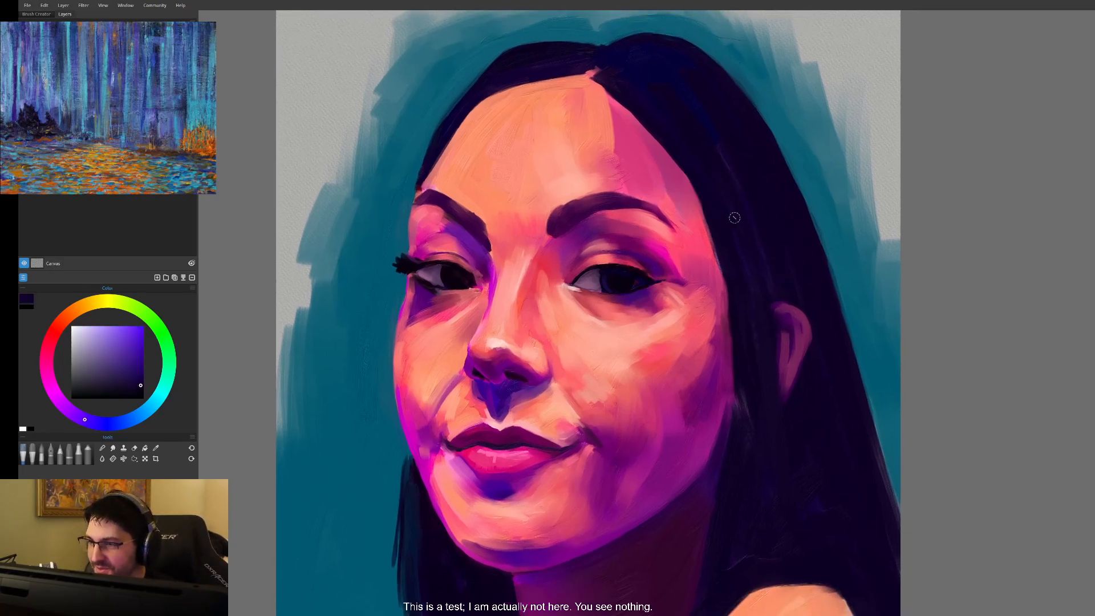
{"action": "mouse_move", "coordinate": [688, 201]}
{"action": "left_mouse_down"}
{"action": "mouse_move", "coordinate": [730, 271]}
{"action": "mouse_move", "coordinate": [719, 236]}
{"action": "left_mouse_up"}
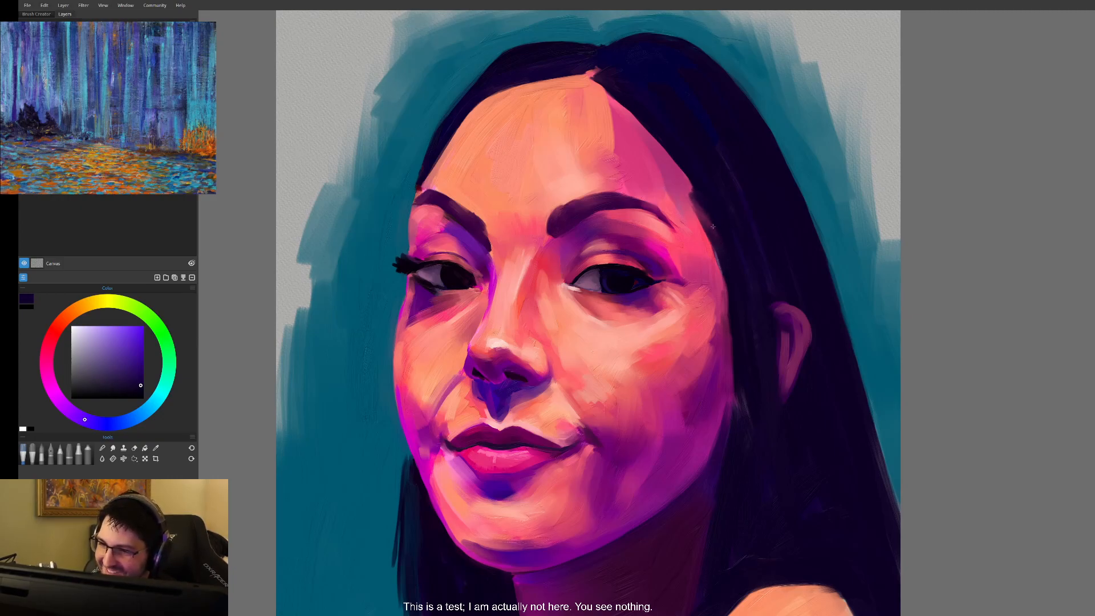
{"action": "left_click", "coordinate": [698, 191], "text": "alt"}
{"action": "left_click_drag", "start_coordinate": [696, 208], "coordinate": [712, 233]}
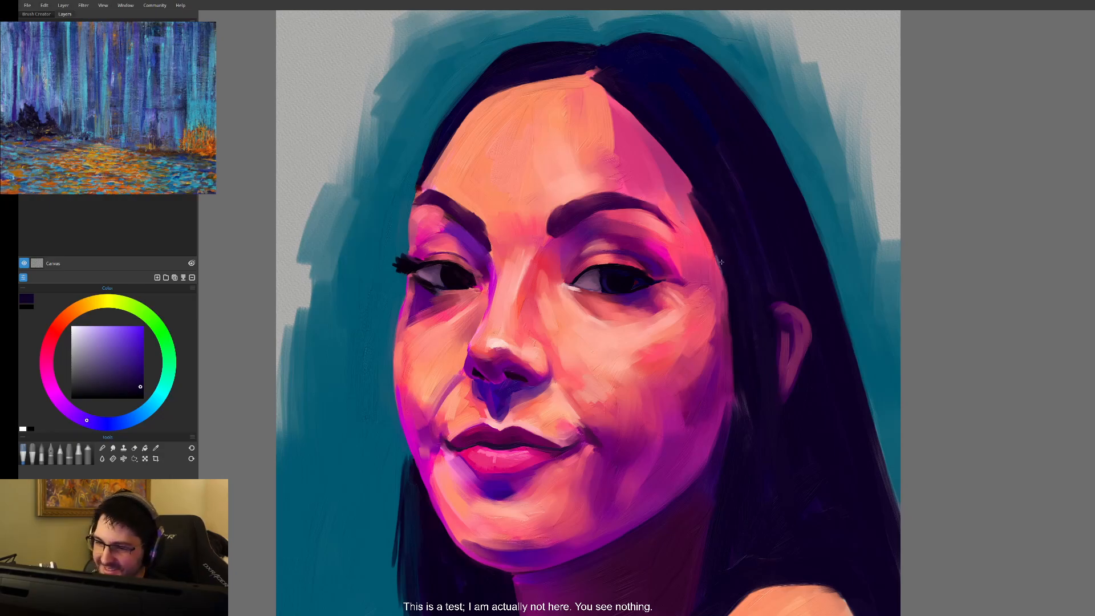
- Add deep purple highlight strands to the dark hair below the near ear, using a darkened sampled violet
{"action": "left_click_drag", "start_coordinate": [768, 330], "coordinate": [818, 448]}
{"action": "left_click_drag", "start_coordinate": [834, 488], "coordinate": [806, 437]}
{"action": "left_click", "coordinate": [491, 408], "text": "alt"}
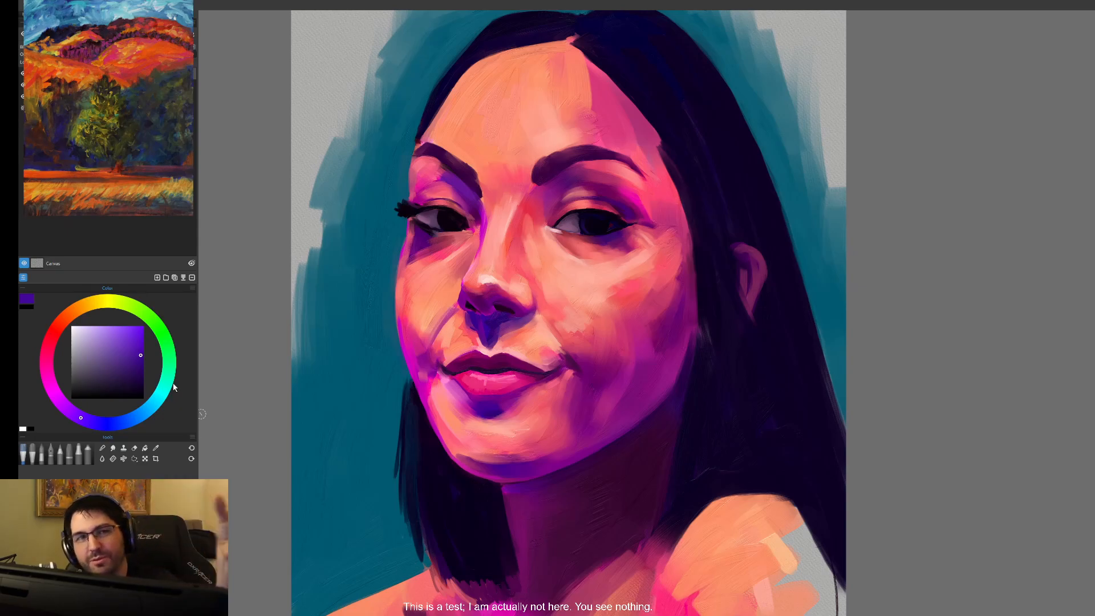
{"action": "left_click_drag", "start_coordinate": [740, 321], "coordinate": [753, 364]}
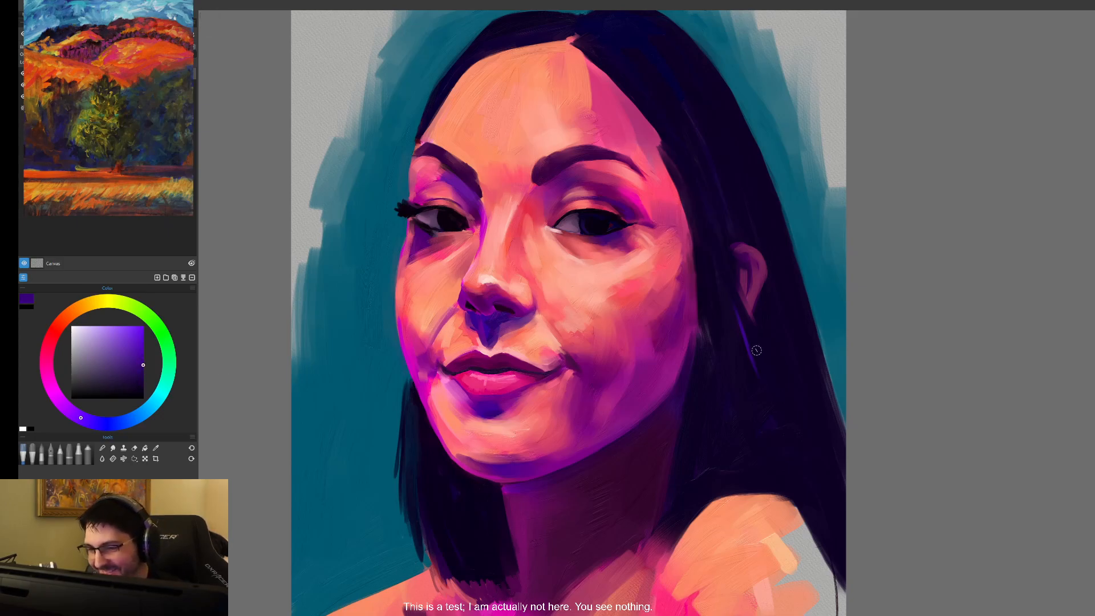
{"action": "left_click_drag", "start_coordinate": [747, 340], "coordinate": [766, 382]}
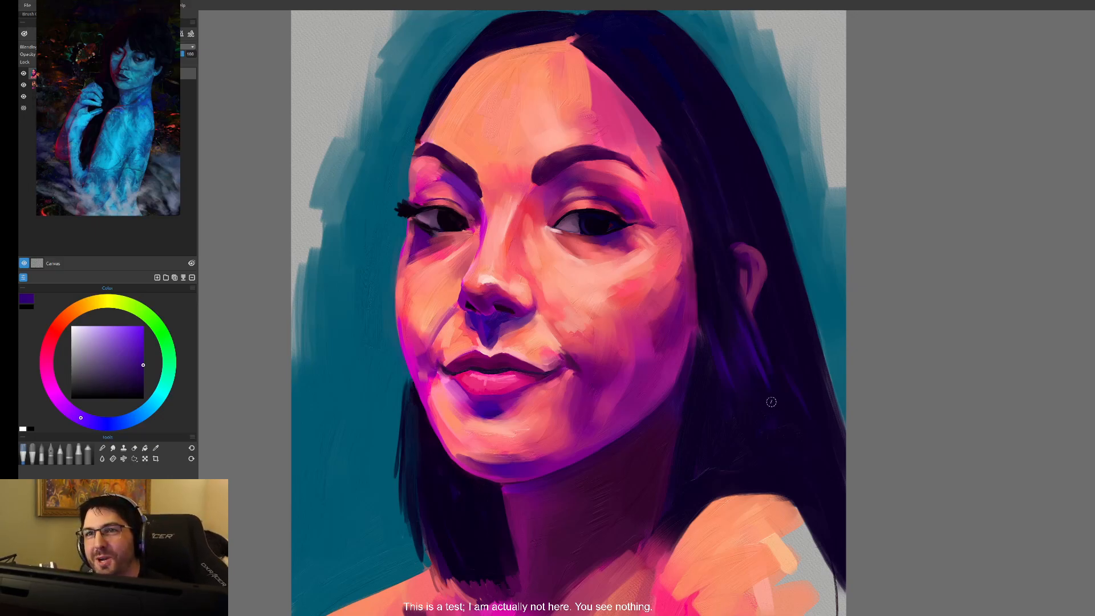
- Extend the deep purple highlight strands down the long dark hair between the near ear and the shoulder
{"action": "left_click_drag", "start_coordinate": [786, 404], "coordinate": [743, 385]}
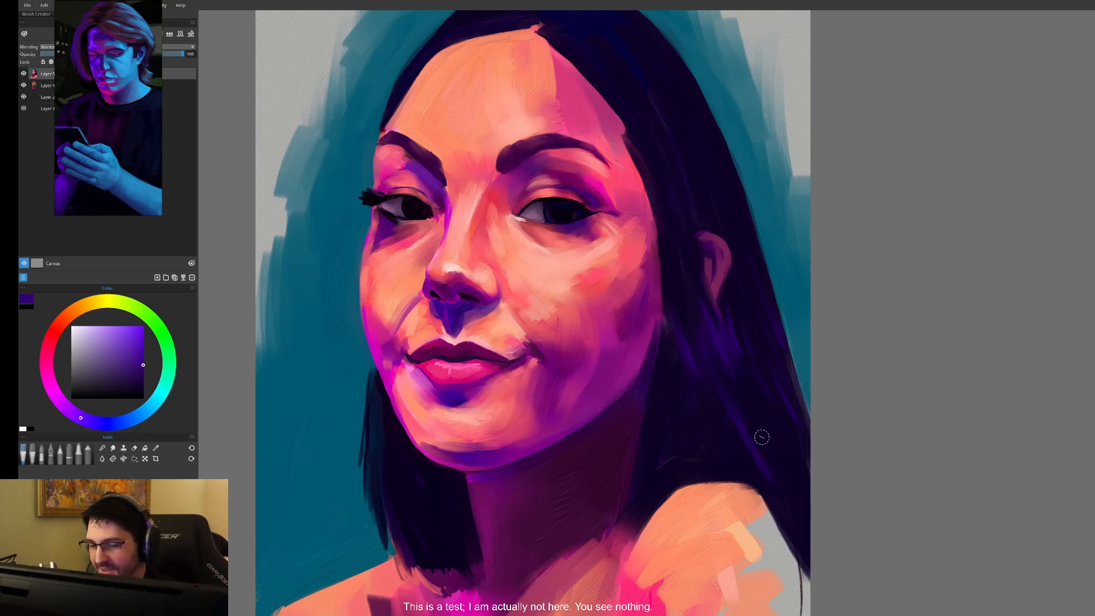
{"action": "left_click_drag", "start_coordinate": [802, 458], "coordinate": [764, 391]}
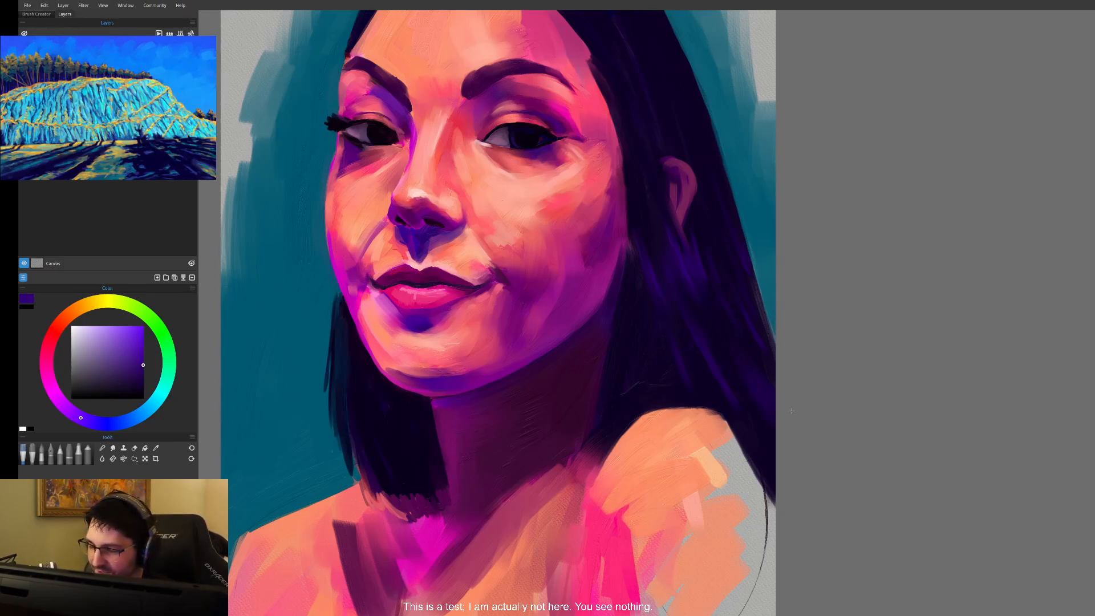
{"action": "key", "text": "ctrl+minus"}
{"action": "key", "text": "ctrl+minus"}
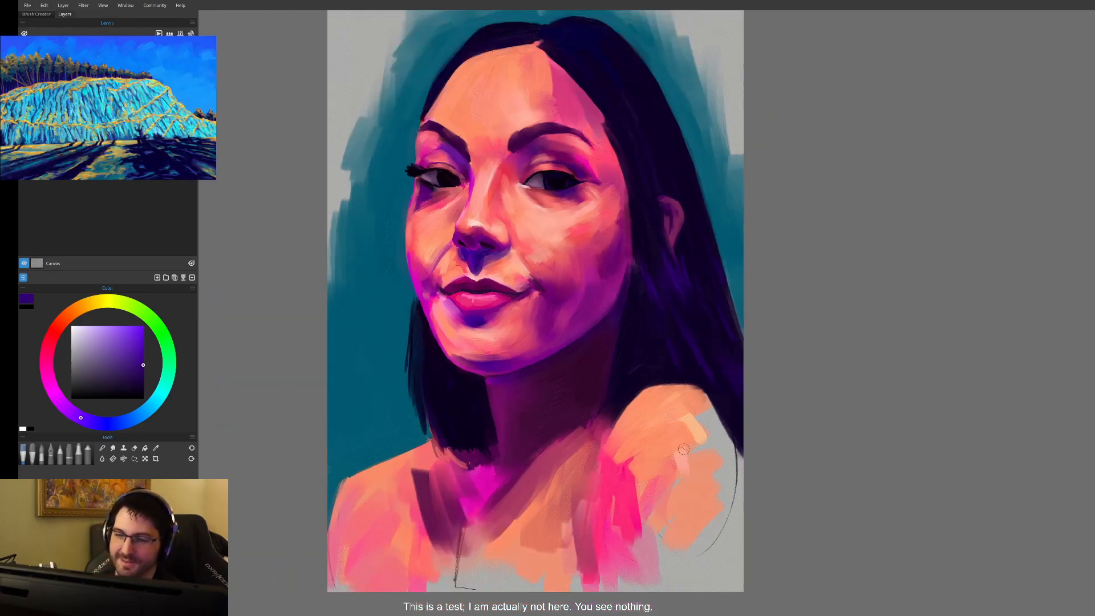
{"action": "left_click_drag", "start_coordinate": [650, 463], "coordinate": [694, 540]}
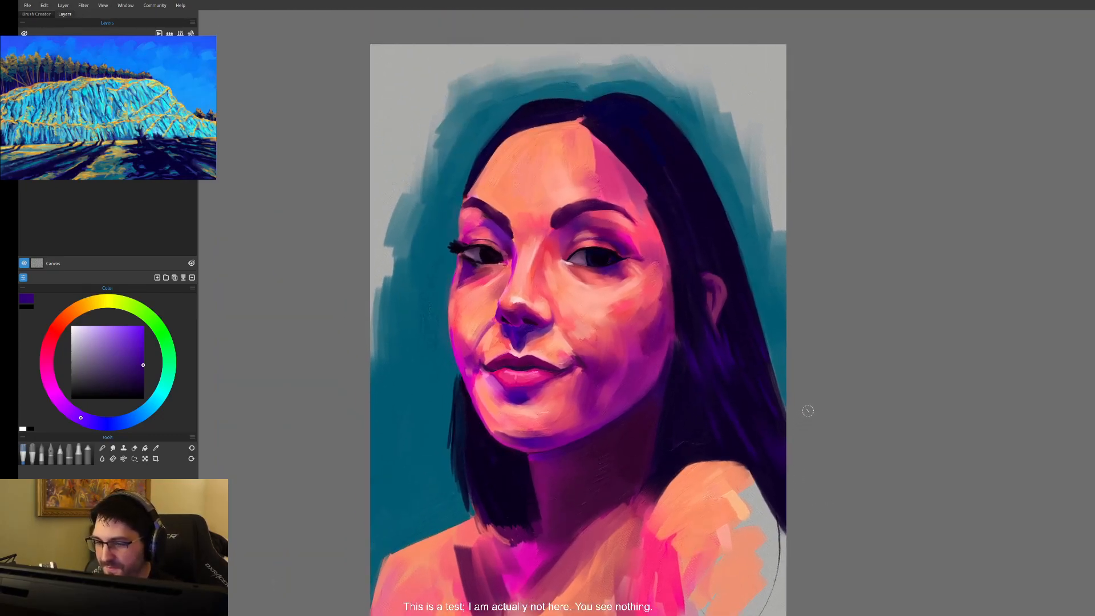
{"action": "key", "text": "ctrl+plus"}
{"action": "left_click_drag", "start_coordinate": [806, 411], "coordinate": [790, 433]}
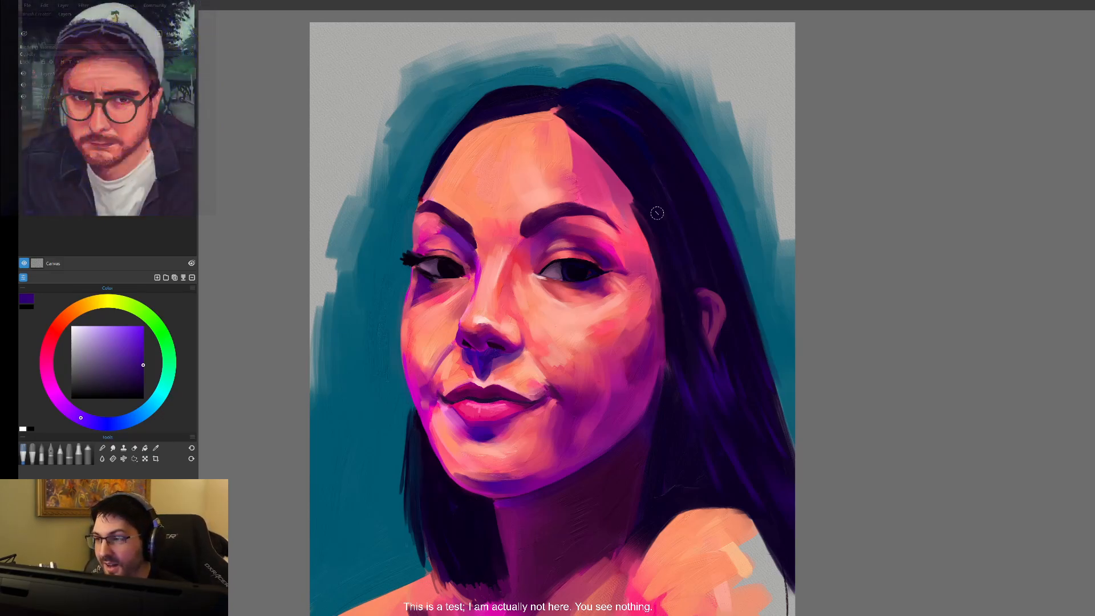
- Paint the outer edge of the near-side hair from the crown down past the ear with sampled dark violet-blue strokes
{"action": "left_click", "coordinate": [699, 222], "text": "alt"}
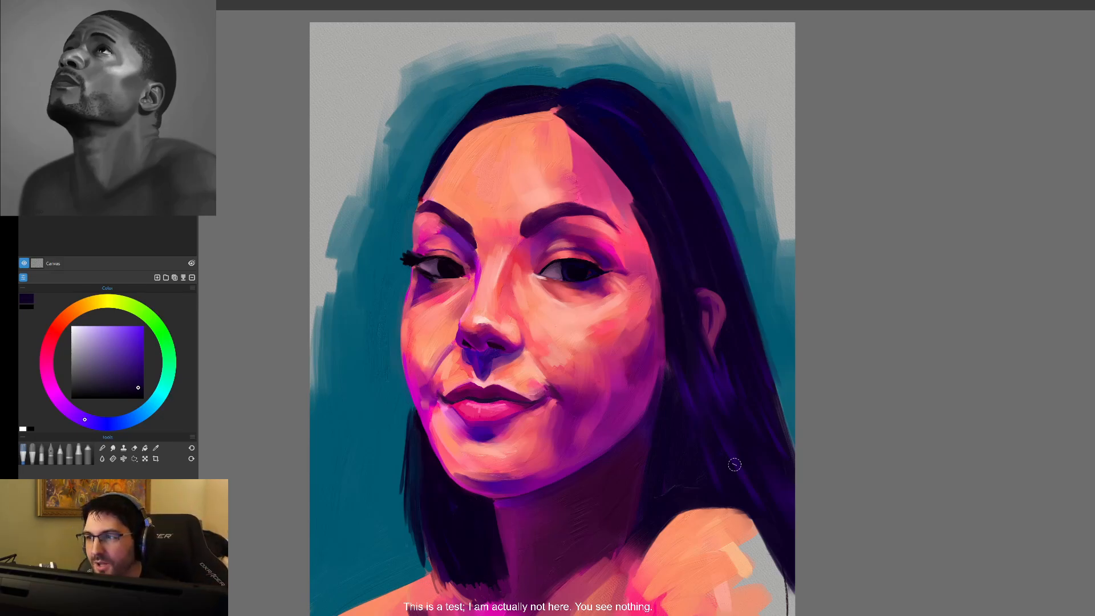
{"action": "left_click", "coordinate": [717, 195], "text": "alt"}
{"action": "left_click_drag", "start_coordinate": [711, 210], "coordinate": [740, 253]}
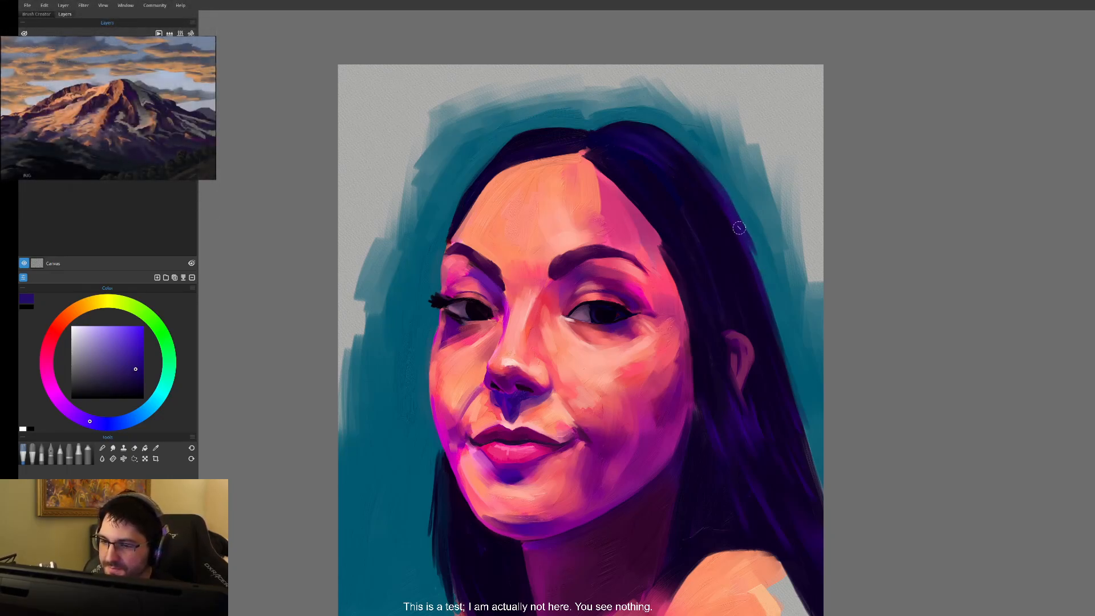
{"action": "left_click_drag", "start_coordinate": [749, 238], "coordinate": [779, 374]}
{"action": "left_click_drag", "start_coordinate": [754, 271], "coordinate": [781, 373]}
{"action": "left_click_drag", "start_coordinate": [777, 328], "coordinate": [788, 368]}
- Refine the outer hair contour beside the near ear with near-black violet and dark blue sampled from the hair
{"action": "left_click", "coordinate": [741, 266], "text": "alt"}
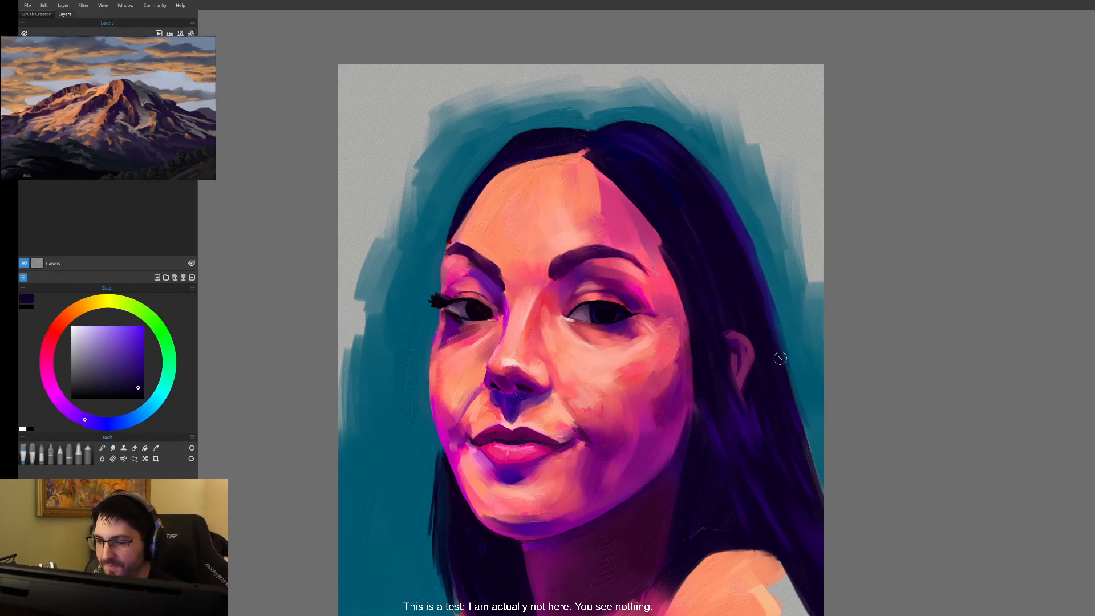
{"action": "left_click", "coordinate": [753, 246], "text": "alt"}
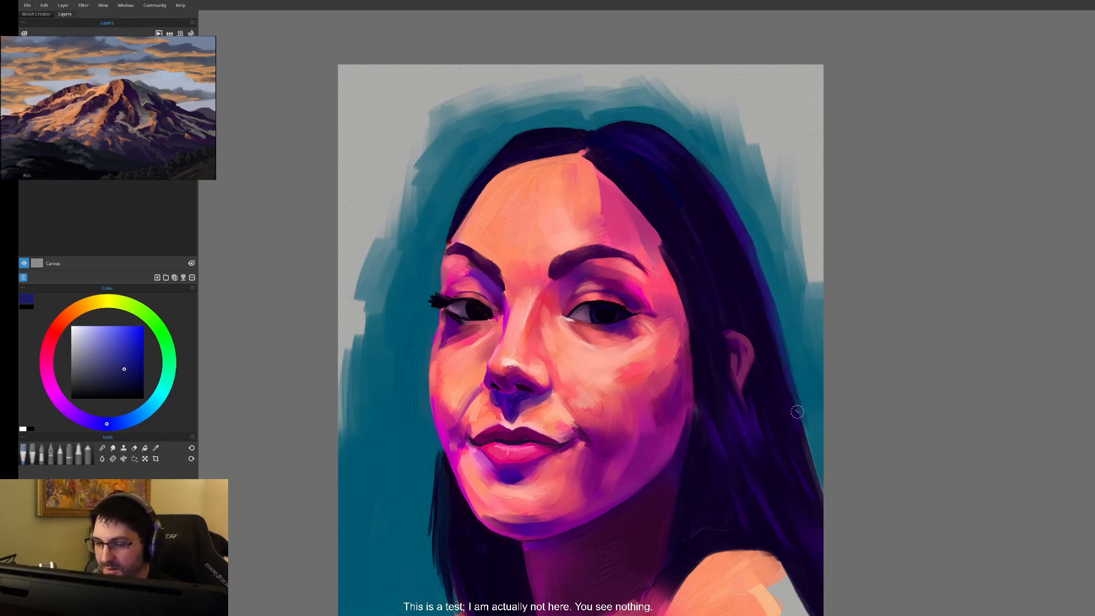
{"action": "left_click", "coordinate": [773, 313], "text": "alt"}
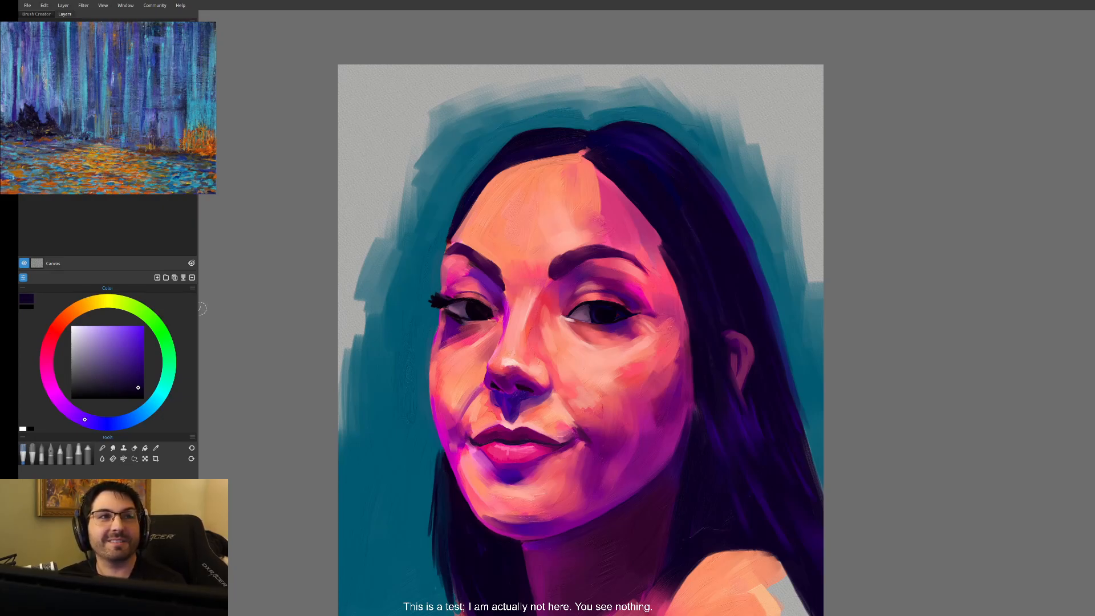
{"action": "mouse_move", "coordinate": [707, 229]}
{"action": "left_mouse_down"}
{"action": "mouse_move", "coordinate": [625, 178]}
{"action": "mouse_move", "coordinate": [550, 162]}
{"action": "left_mouse_up"}
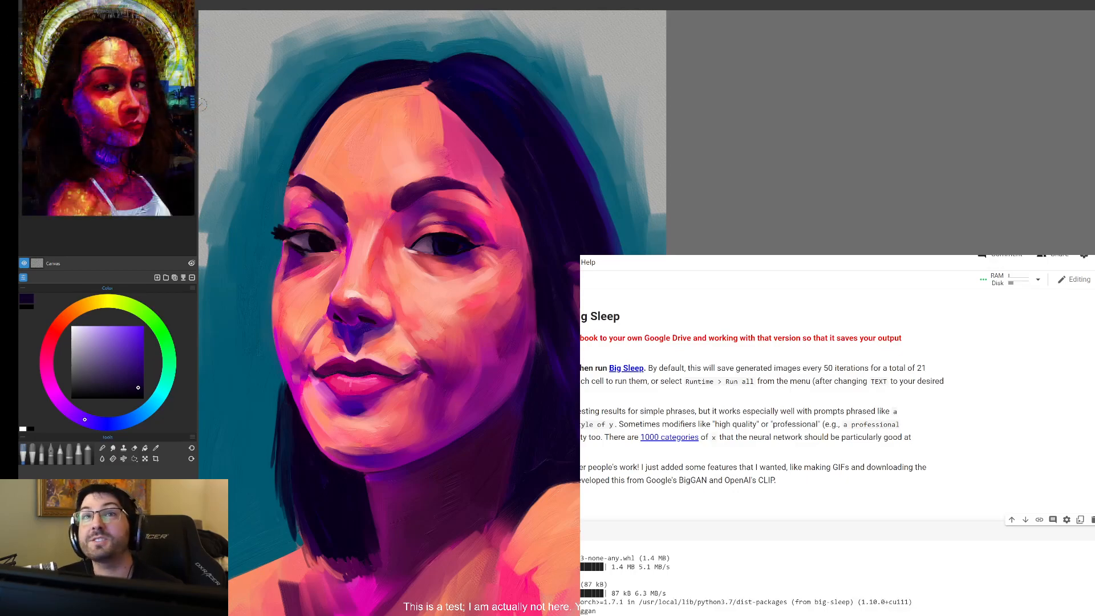
- Switch to the Big Sleep notebook in Google Colab and review its install output and generated beer gnome images
{"action": "scroll", "coordinate": [654, 486], "scroll_direction": "down", "scroll_amount": 2}
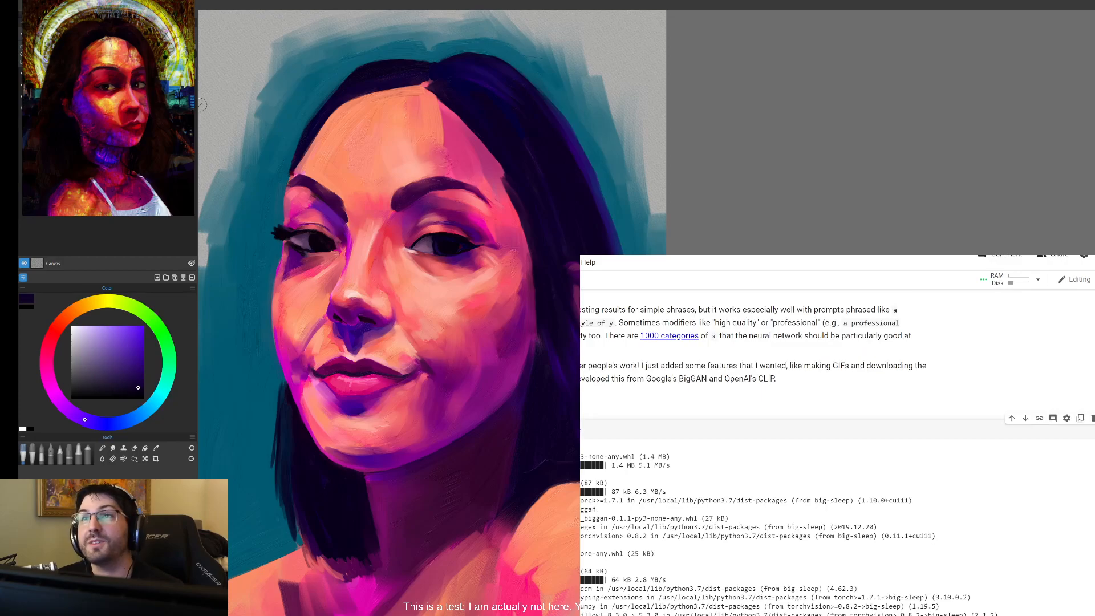
{"action": "scroll", "coordinate": [593, 505], "scroll_direction": "down", "scroll_amount": 1}
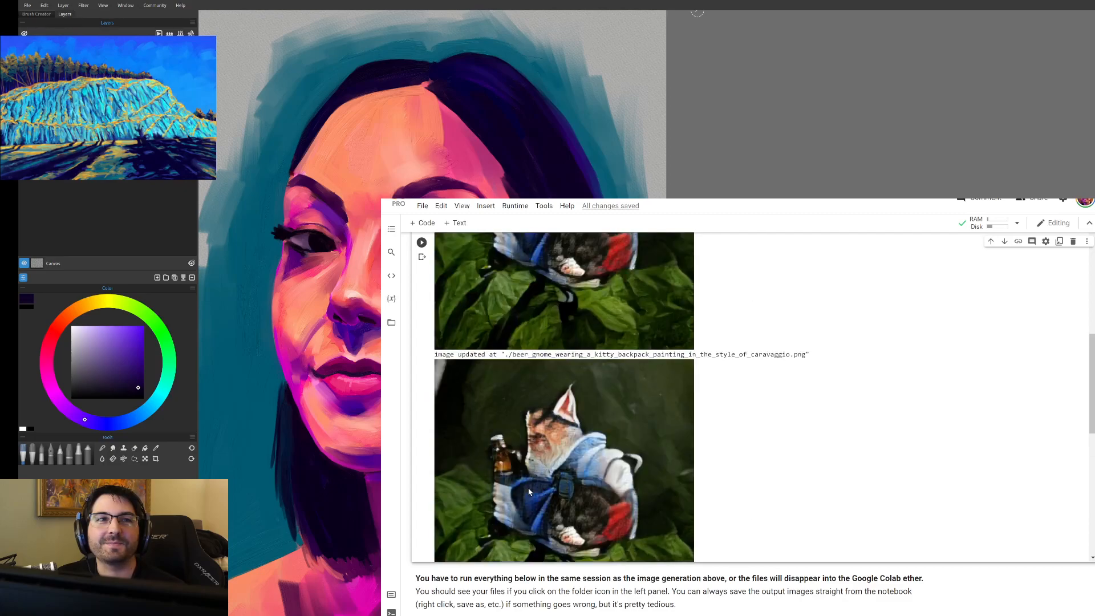
{"action": "scroll", "coordinate": [530, 493], "scroll_direction": "up", "scroll_amount": 10}
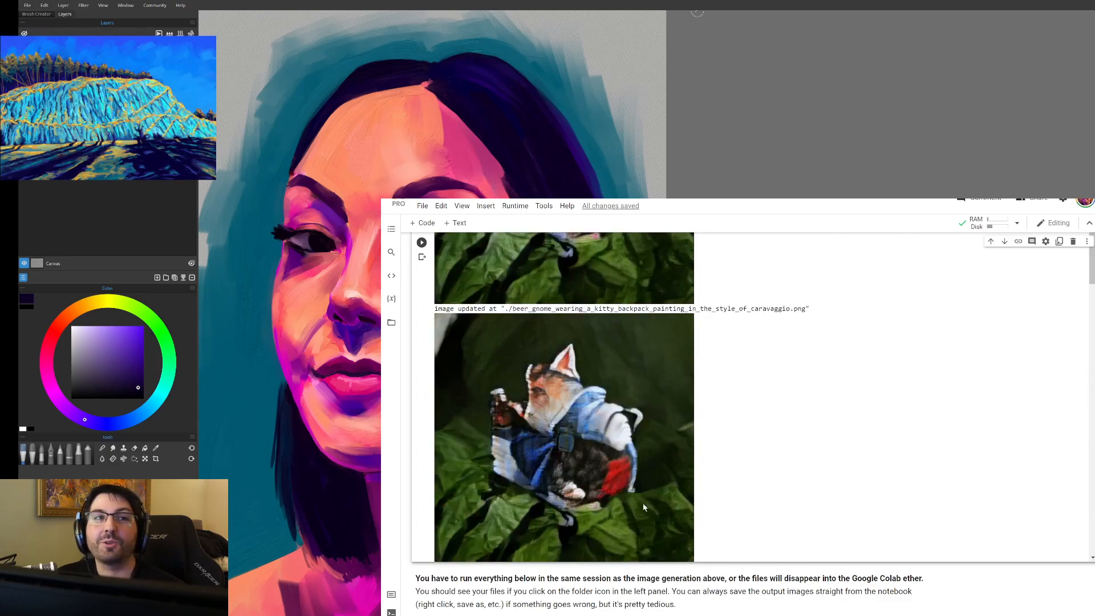
{"action": "scroll", "coordinate": [643, 507], "scroll_direction": "up", "scroll_amount": 15}
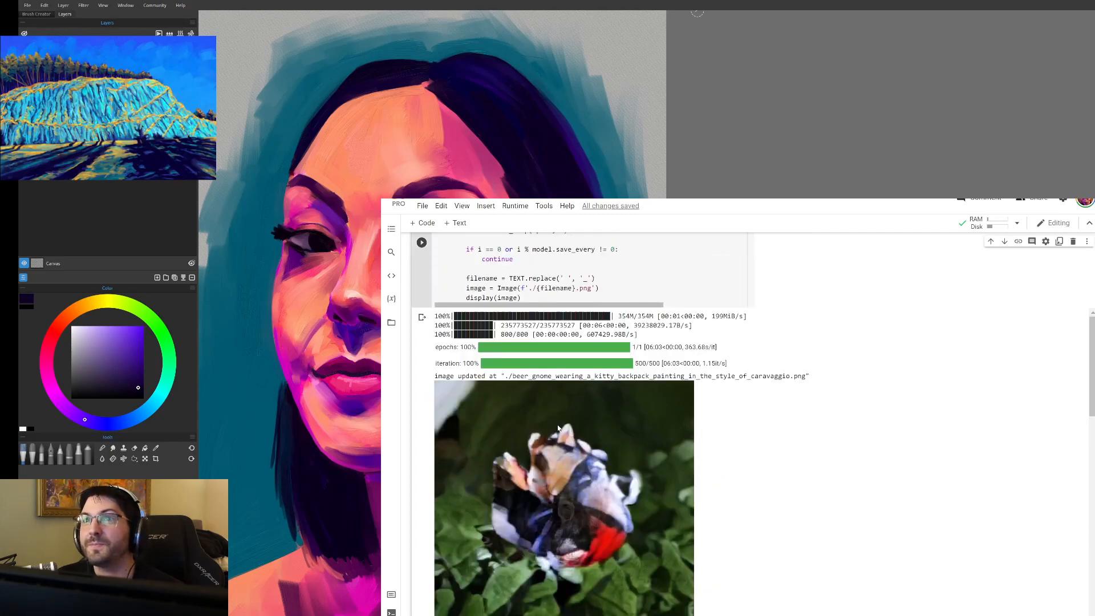
- Replace the notebook's TEXT prompt with "meatballs marching playing music on the moon in the style of kandinksi" and run the image generation cell
{"action": "scroll", "coordinate": [792, 466], "scroll_direction": "up", "scroll_amount": 10}
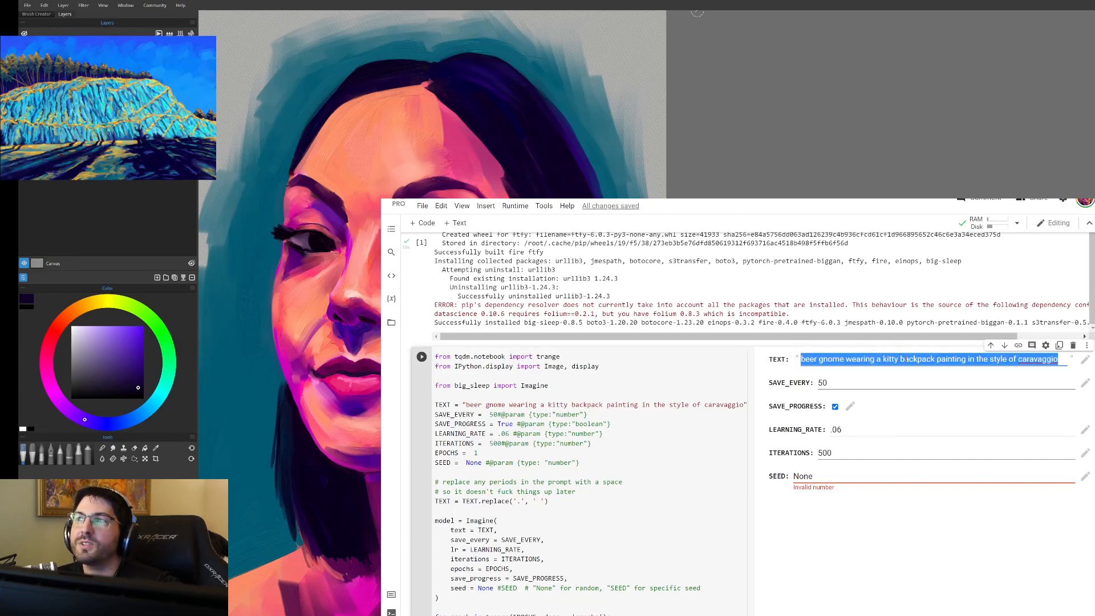
{"action": "key", "text": "BackSpace"}
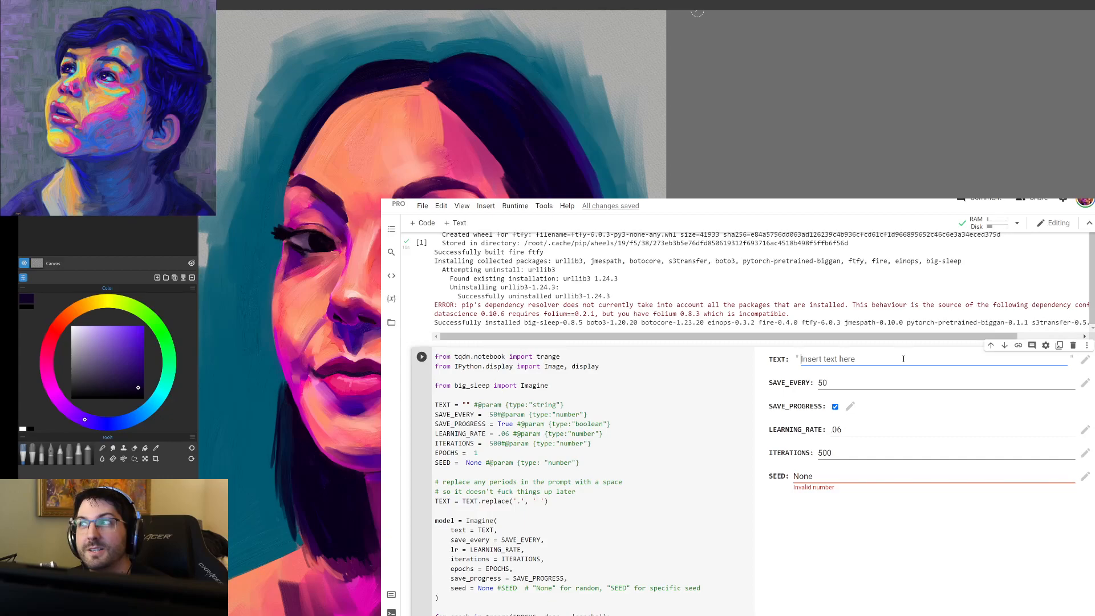
{"action": "type", "text": "meatballs "}
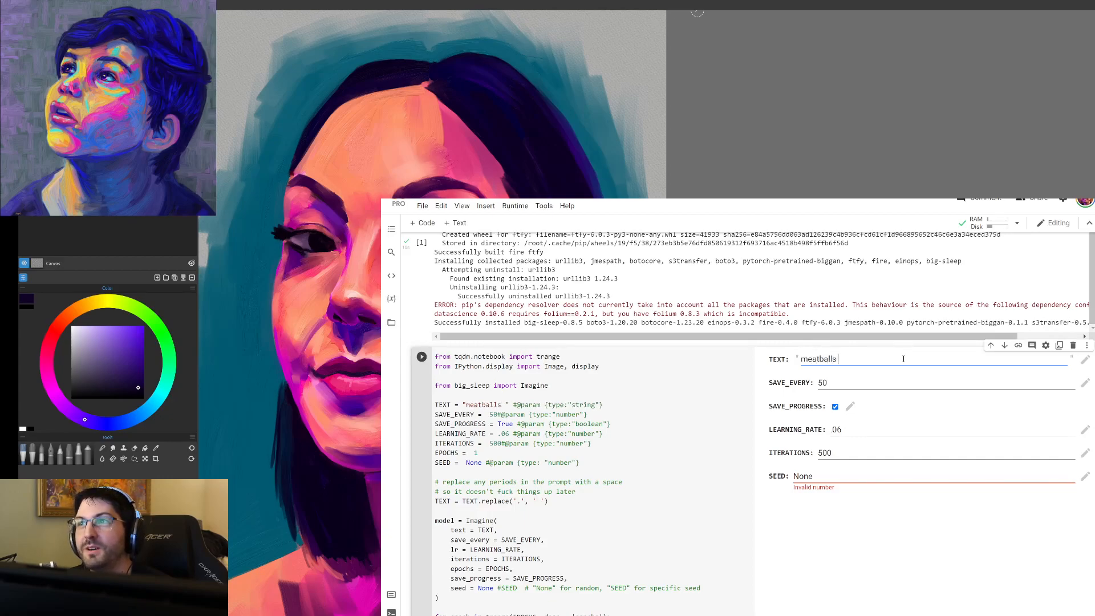
{"action": "type", "text": "marching"}
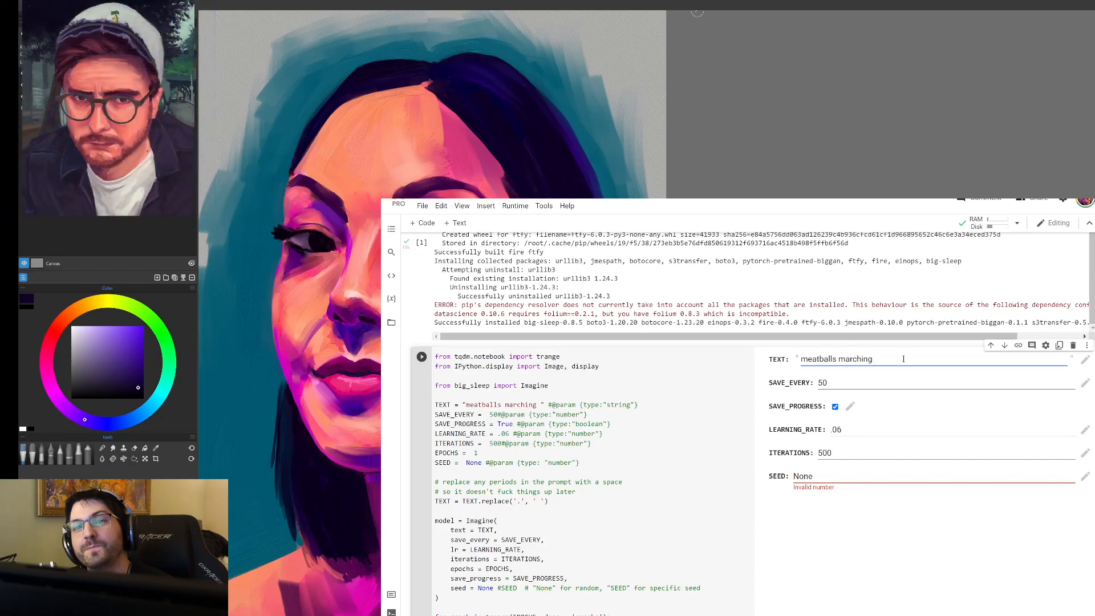
{"action": "type", "text": " playing music"}
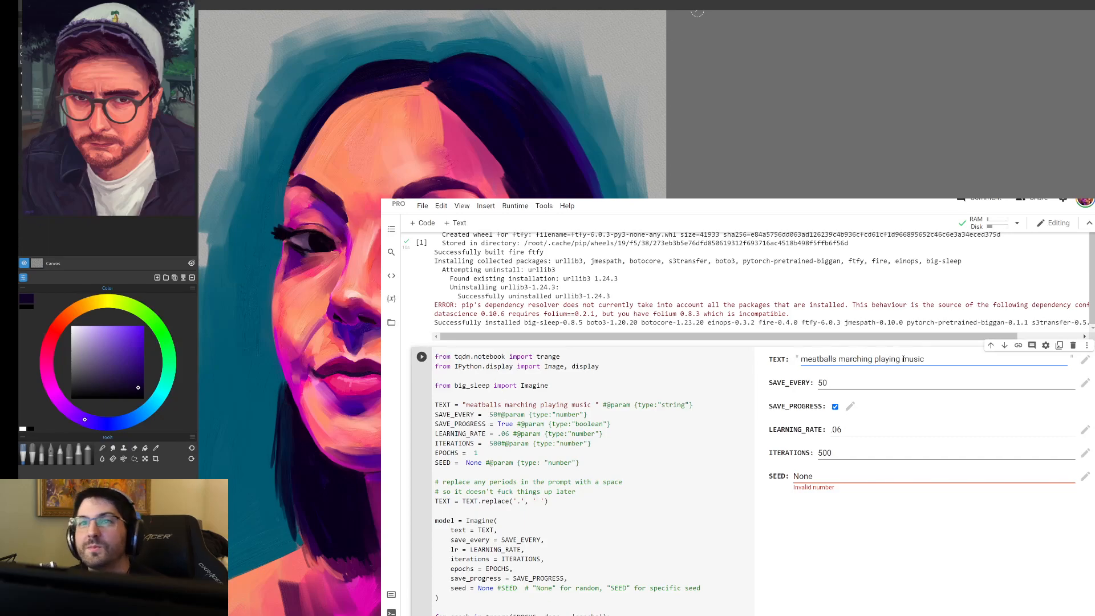
{"action": "type", "text": "on the moon"}
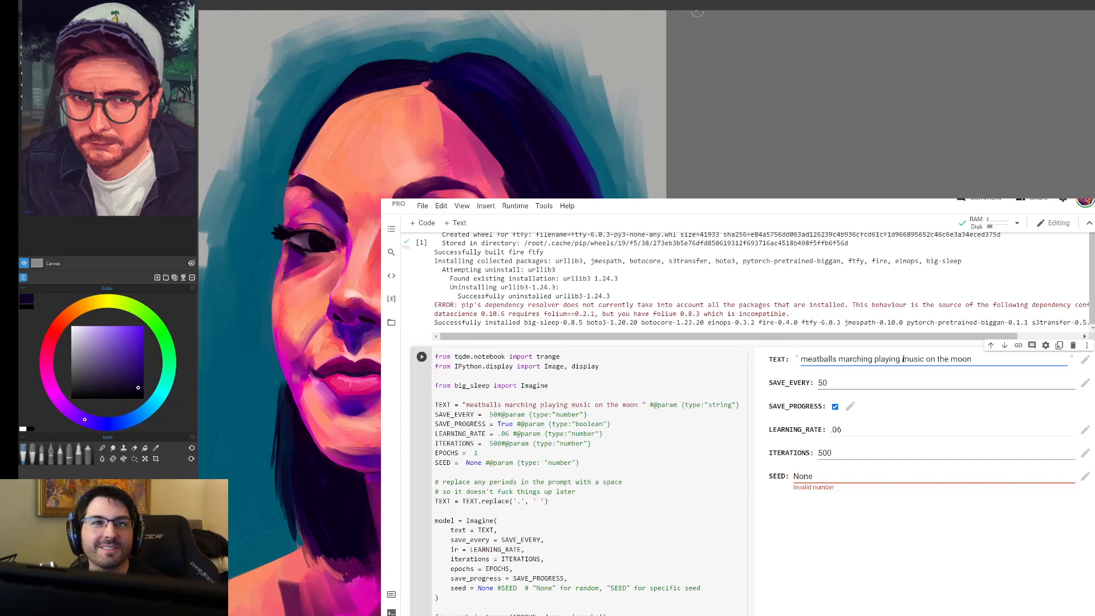
{"action": "type", "text": "in the style of"}
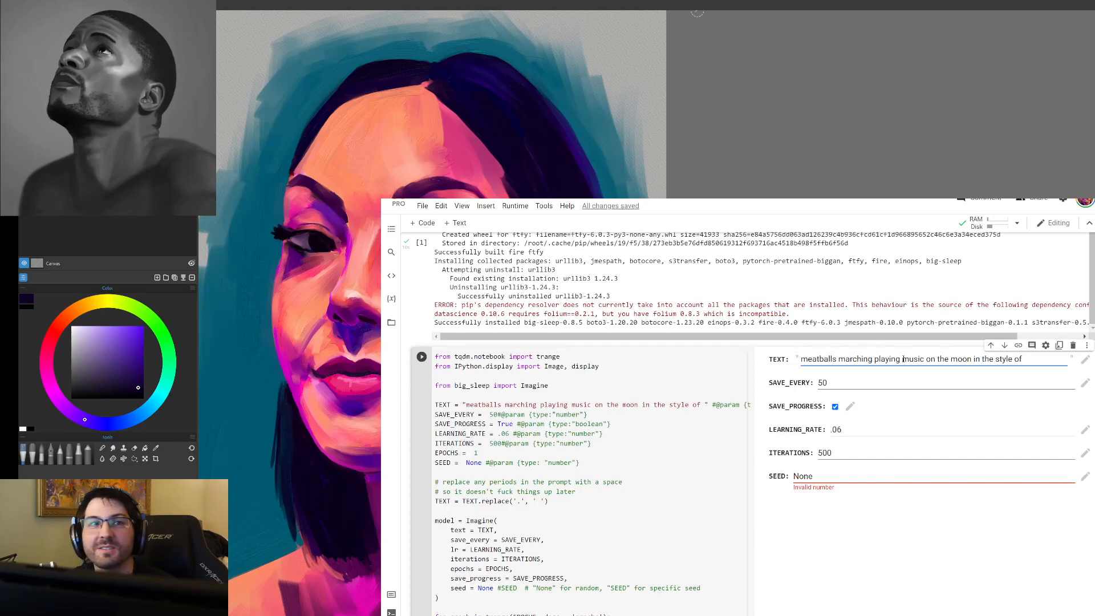
{"action": "type", "text": "kandinksi"}
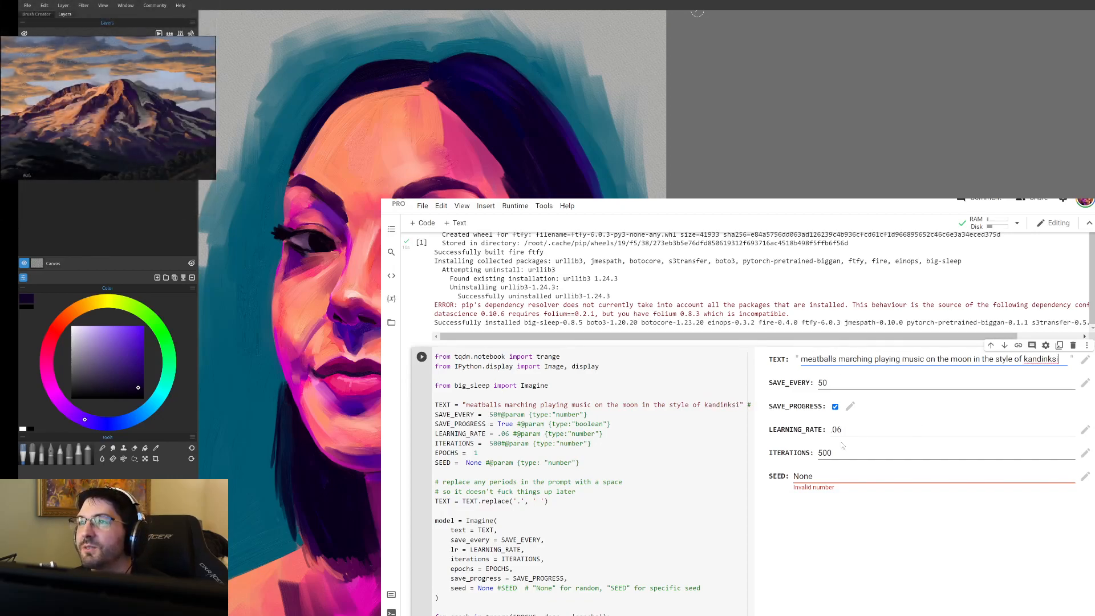
{"action": "left_click", "coordinate": [421, 356]}
{"action": "scroll", "coordinate": [420, 438], "scroll_direction": "down", "scroll_amount": 4}
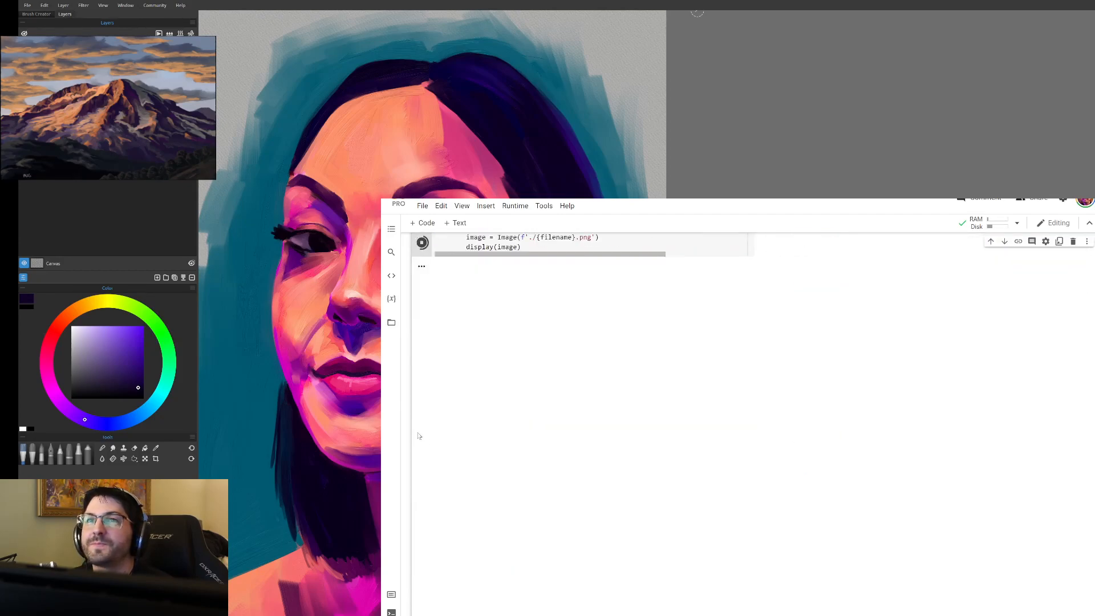
{"action": "scroll", "coordinate": [418, 428], "scroll_direction": "up", "scroll_amount": 1}
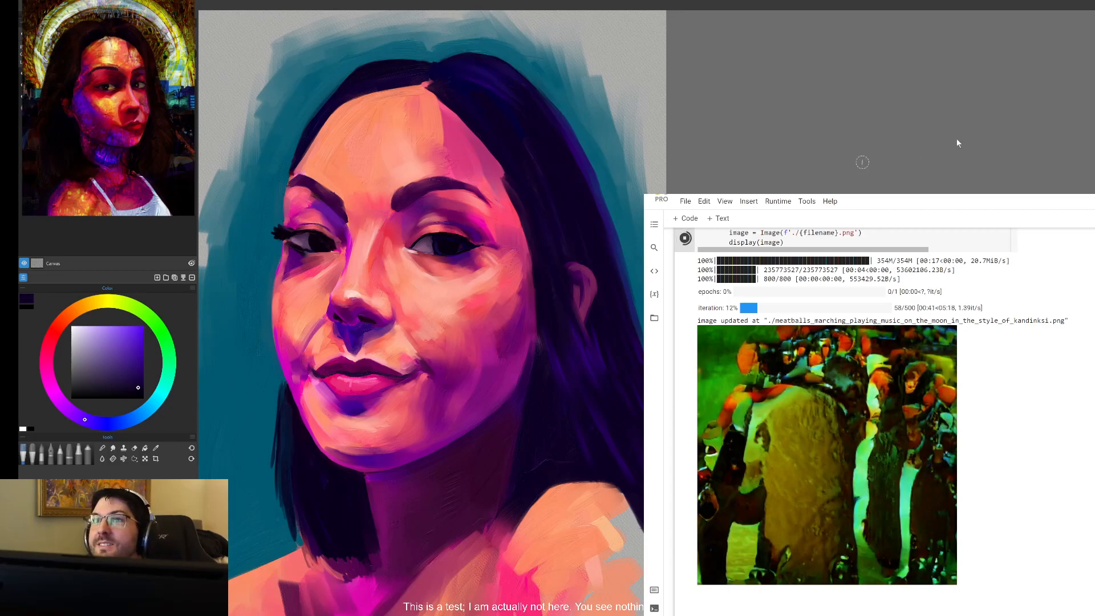
{"action": "key", "text": "i"}
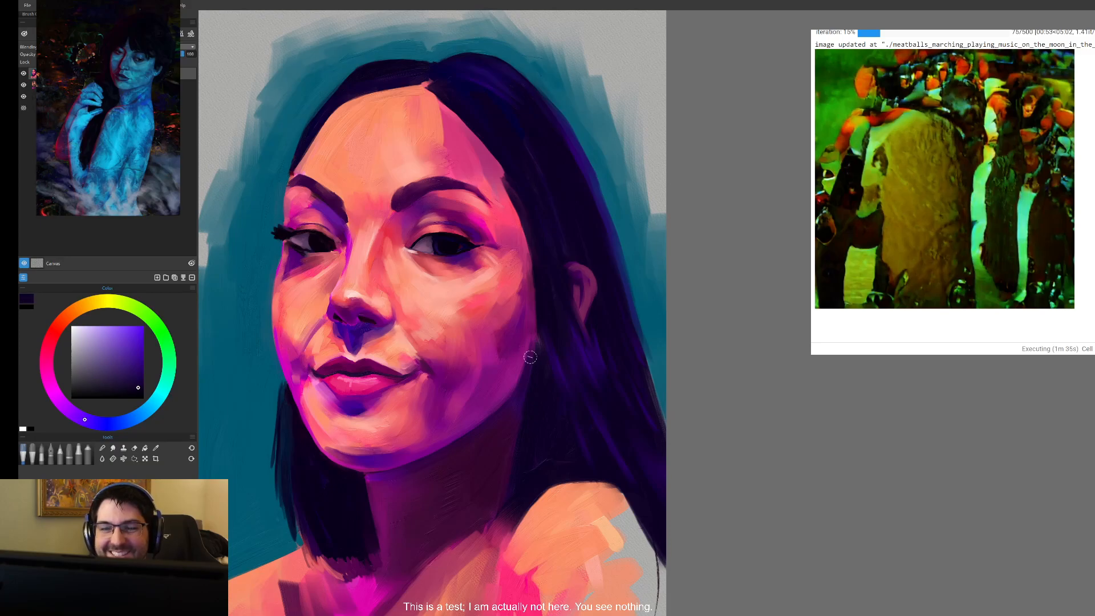
- Sample a pinkish red from the portrait's cheek and brush it across the cheek below the outer corner of the eye
{"action": "scroll", "coordinate": [527, 356], "scroll_direction": "up", "scroll_amount": 1}
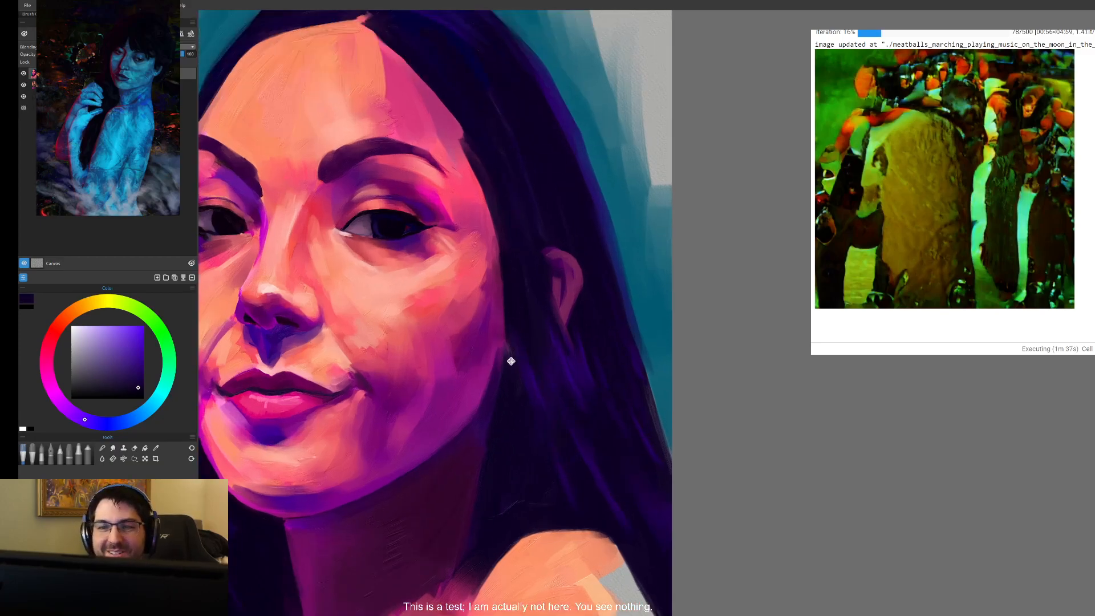
{"action": "scroll", "coordinate": [570, 365], "scroll_direction": "up", "scroll_amount": 2}
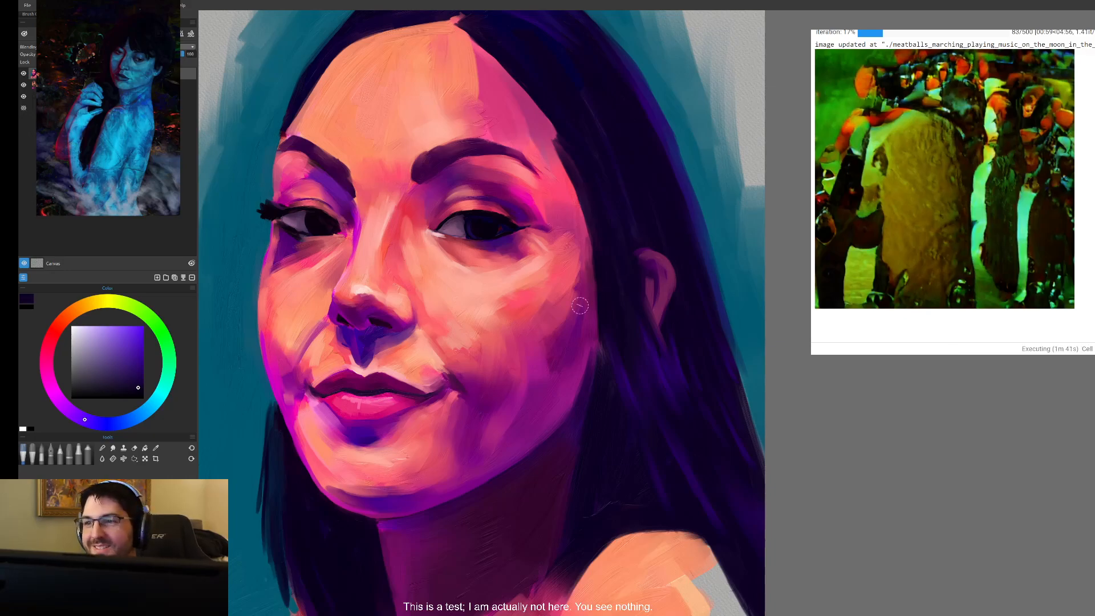
{"action": "key", "text": "alt"}
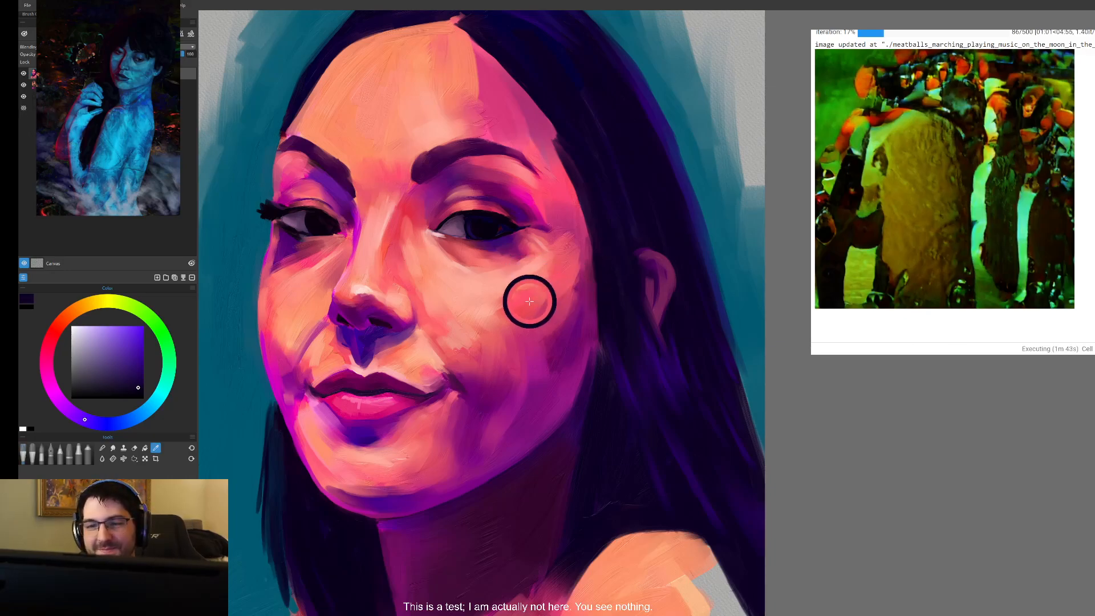
{"action": "left_click", "coordinate": [530, 299]}
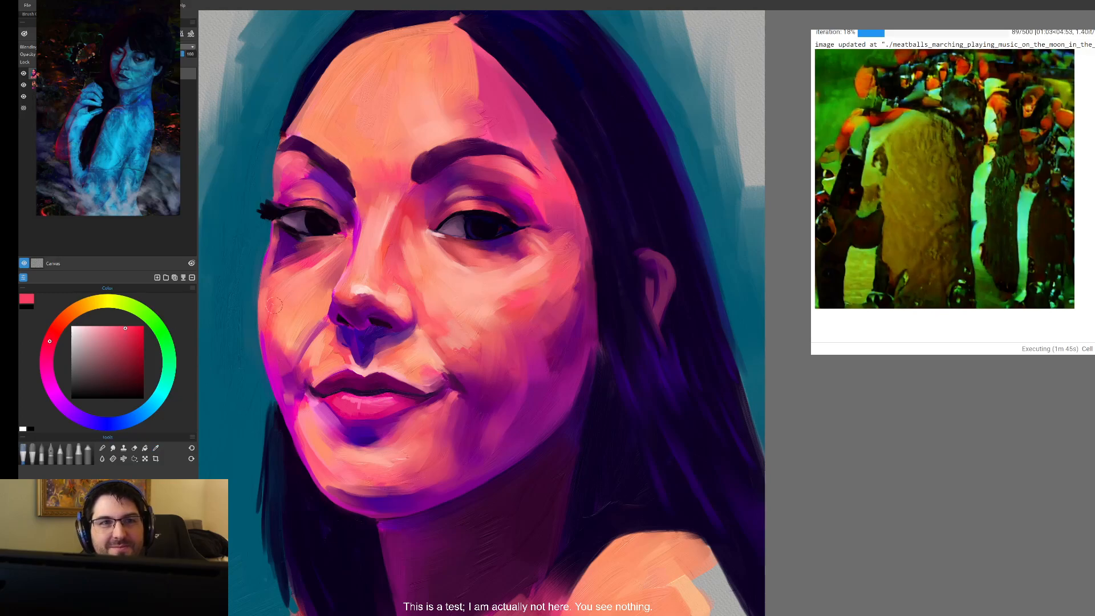
{"action": "mouse_move", "coordinate": [553, 291]}
{"action": "left_mouse_down"}
{"action": "mouse_move", "coordinate": [521, 306]}
{"action": "mouse_move", "coordinate": [535, 283]}
{"action": "mouse_move", "coordinate": [496, 308]}
{"action": "left_mouse_up"}
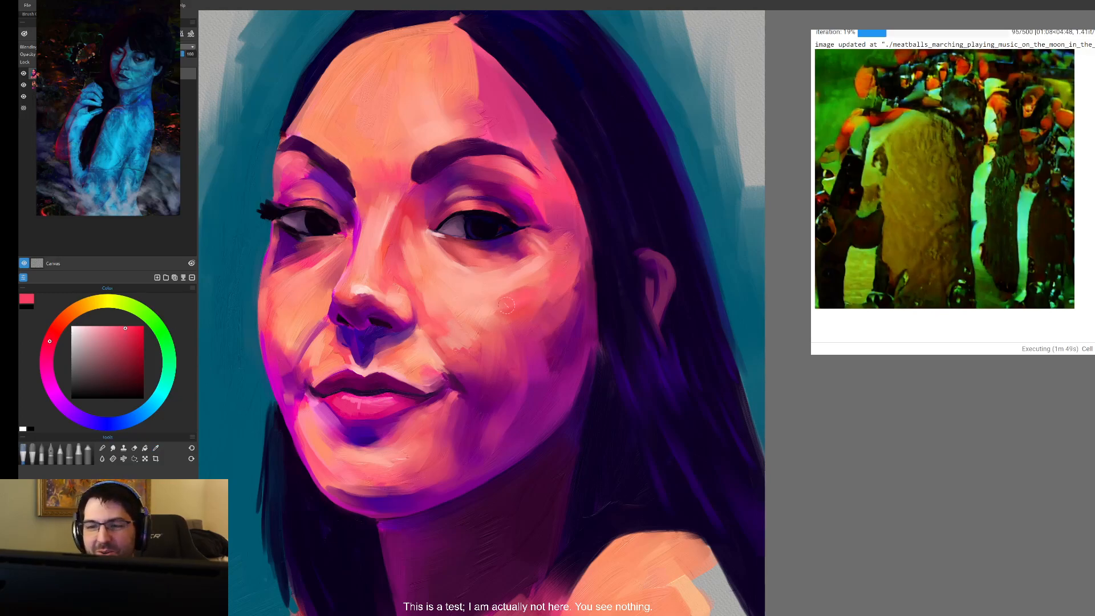
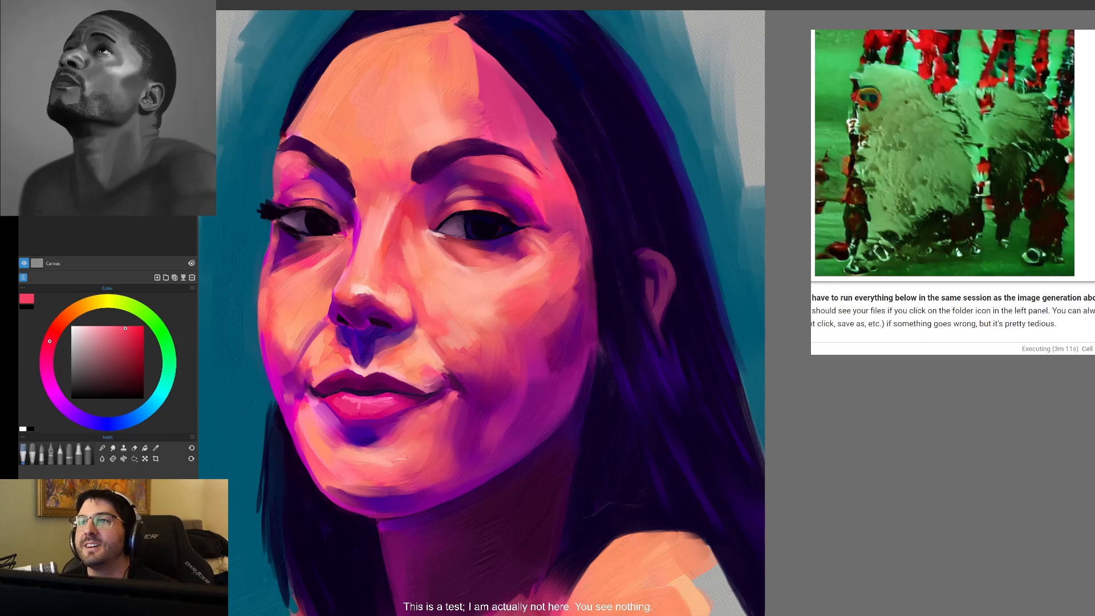
- Review the Colab notebook's generated images and rerun the Big Sleep image generation cell with the meatballs prompt
{"action": "scroll", "coordinate": [952, 188], "scroll_direction": "up", "scroll_amount": 10}
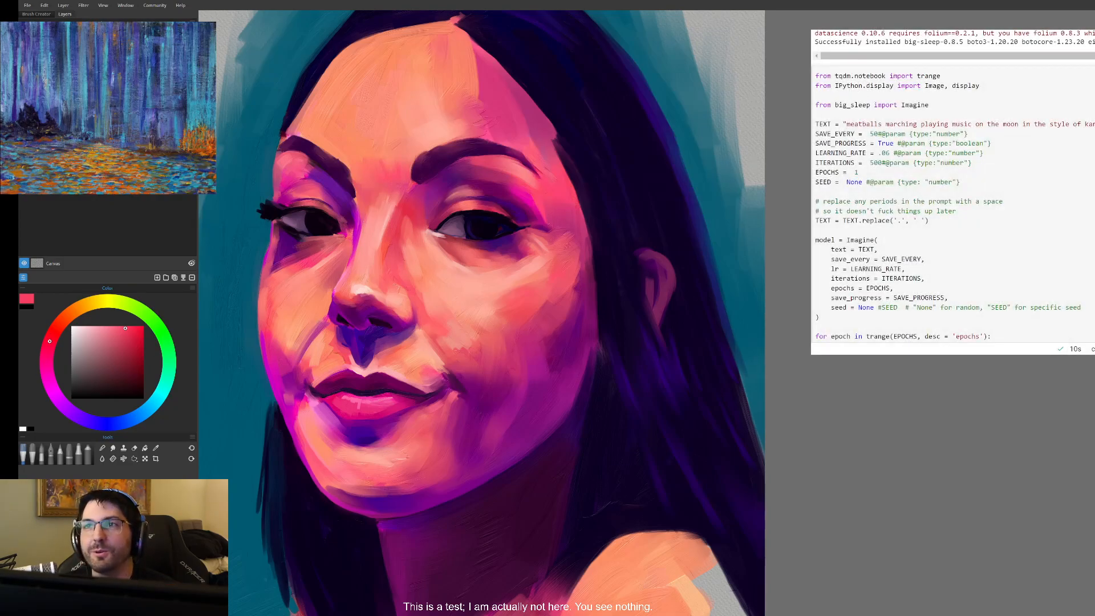
{"action": "scroll", "coordinate": [952, 186], "scroll_direction": "down", "scroll_amount": 10}
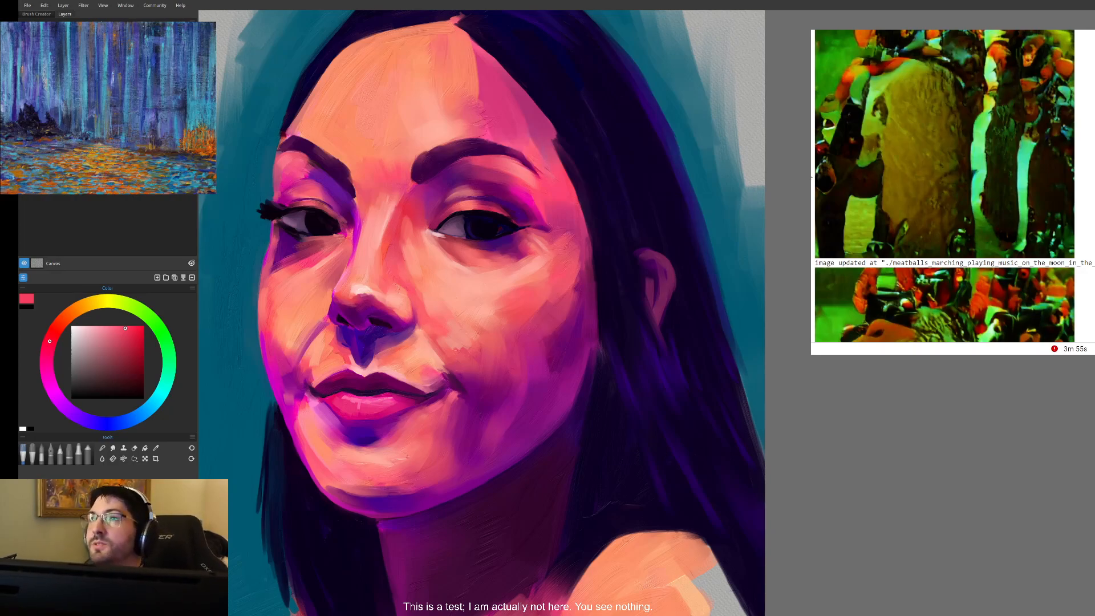
{"action": "scroll", "coordinate": [825, 130], "scroll_direction": "up", "scroll_amount": 10}
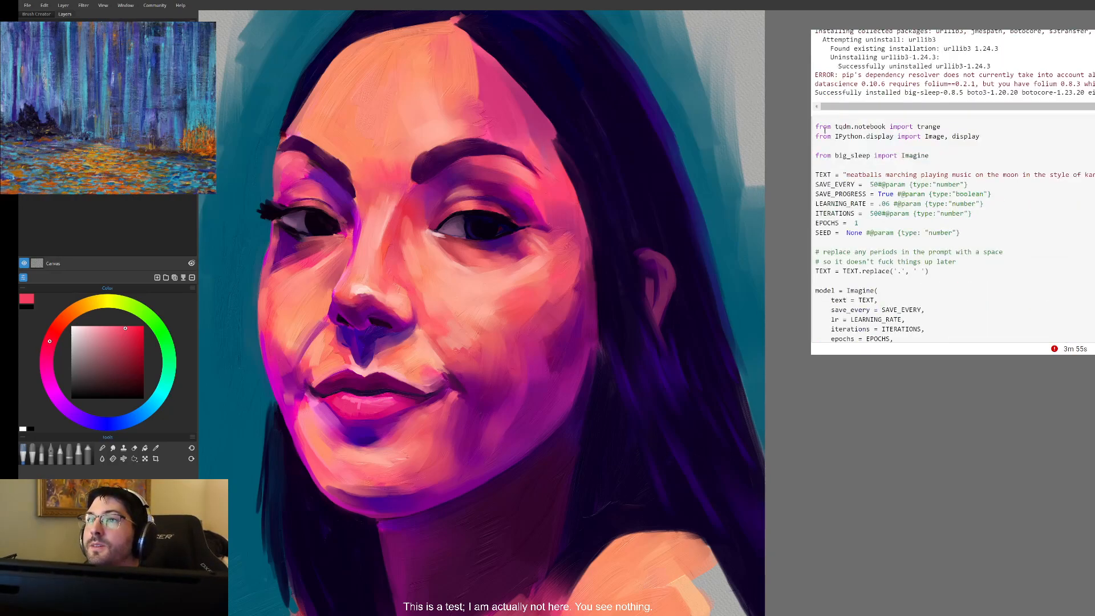
{"action": "key", "text": "ctrl+Return"}
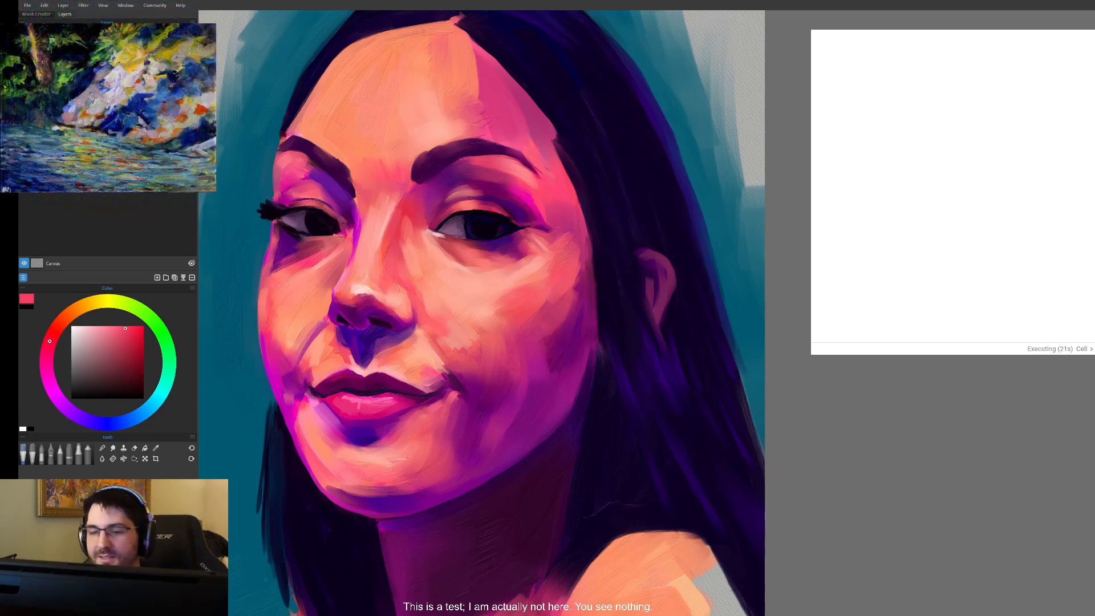
- Sample coral and light pink skin tones from the lit cheek and blend the cheek area below the eye
{"action": "left_click_drag", "start_coordinate": [541, 306], "coordinate": [585, 299]}
{"action": "left_click", "coordinate": [518, 317], "text": "alt"}
{"action": "left_click_drag", "start_coordinate": [508, 332], "coordinate": [526, 348]}
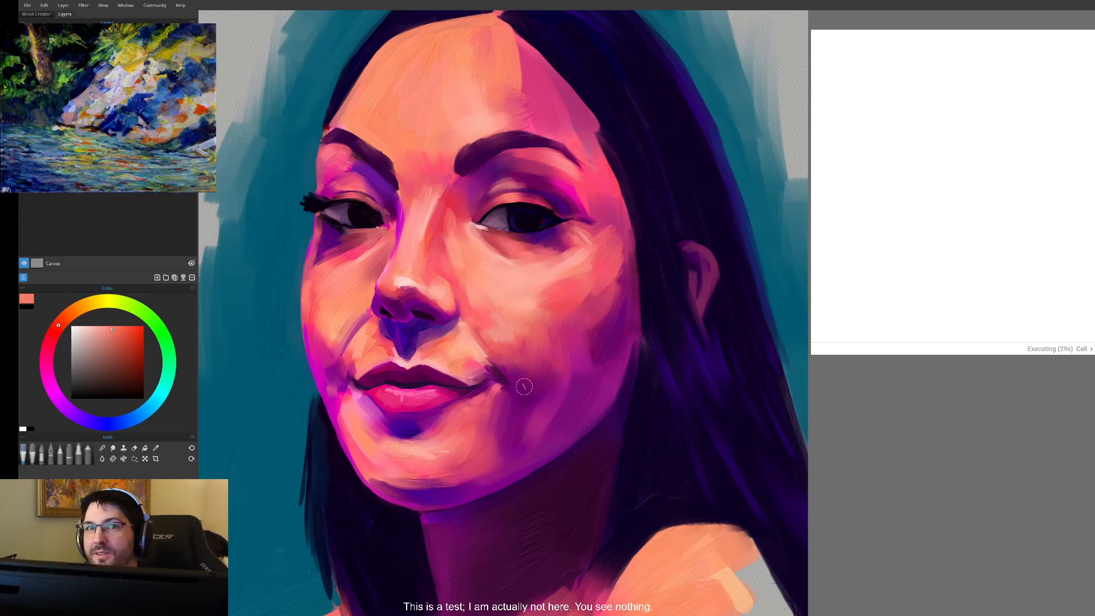
{"action": "left_click", "coordinate": [509, 269], "text": "alt"}
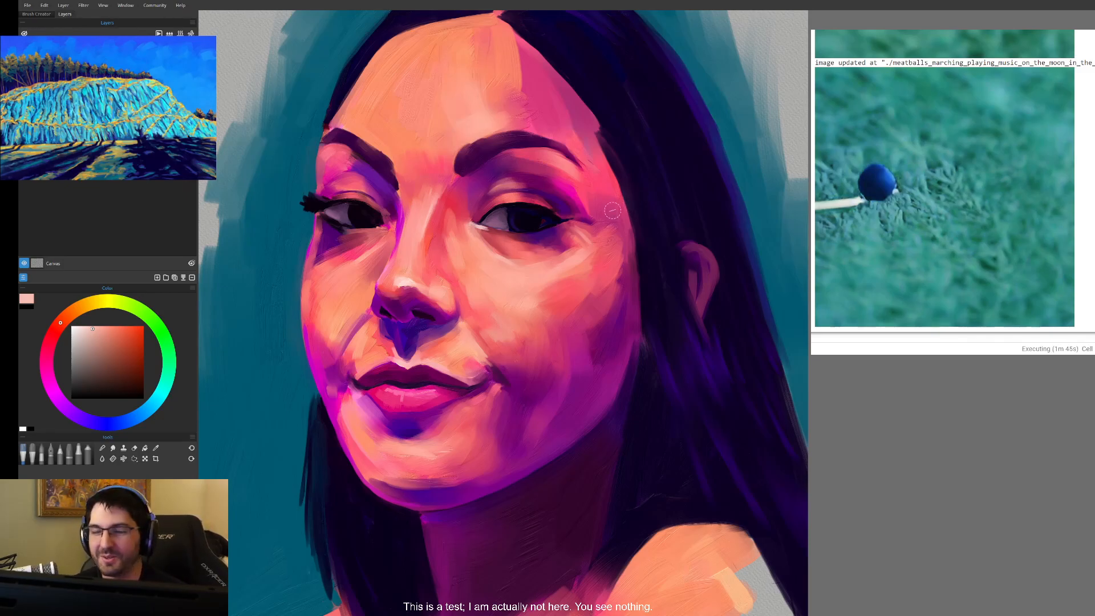
{"action": "left_click", "coordinate": [585, 253], "text": "alt"}
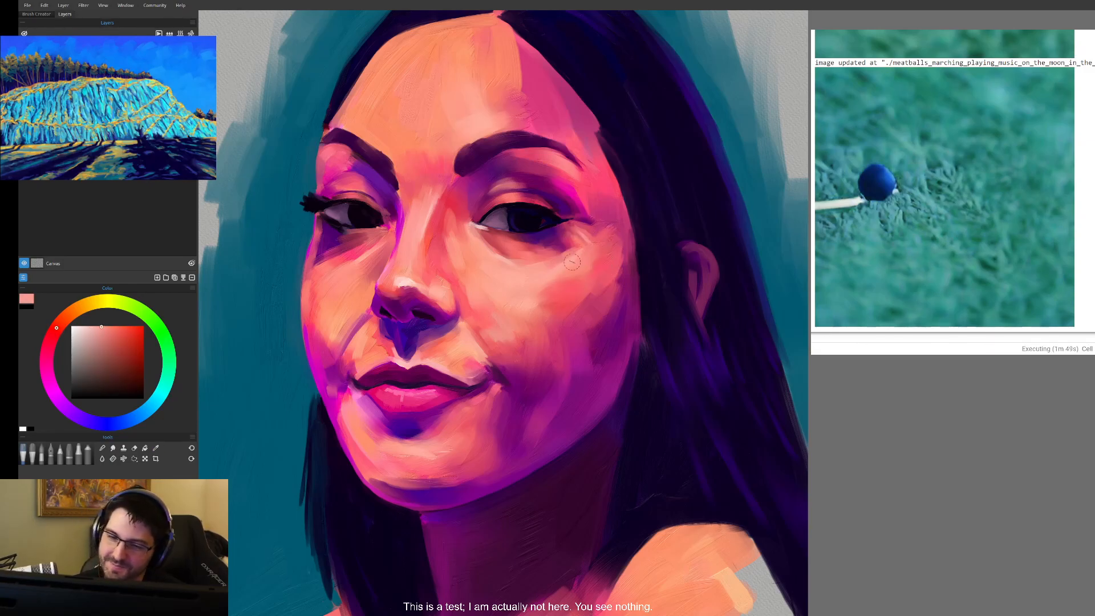
- Sample pink and purple tones beside the mouth corner and blend the transition from the mouth to the chin
{"action": "left_click_drag", "start_coordinate": [564, 375], "coordinate": [662, 292]}
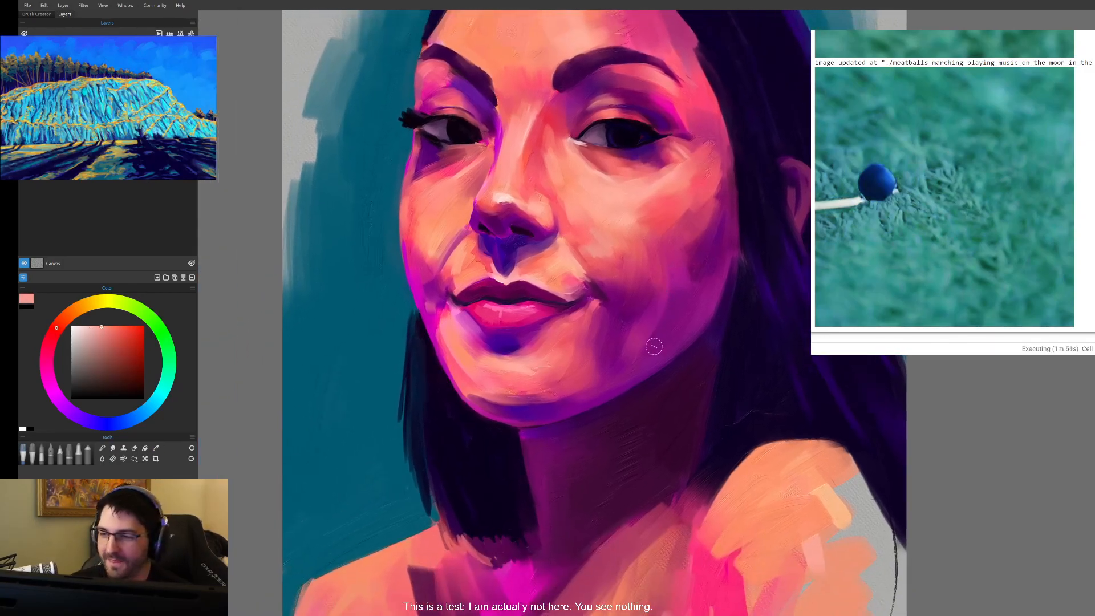
{"action": "scroll", "coordinate": [654, 344], "scroll_direction": "up", "scroll_amount": 3}
{"action": "left_click", "coordinate": [567, 337], "text": "alt"}
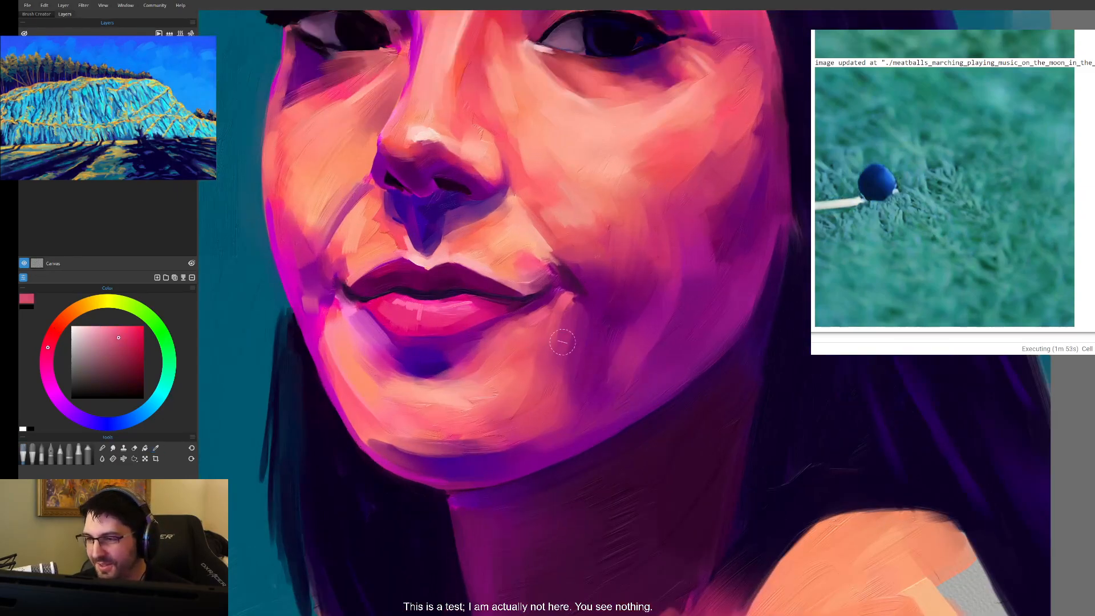
{"action": "left_click", "coordinate": [538, 323], "text": "alt"}
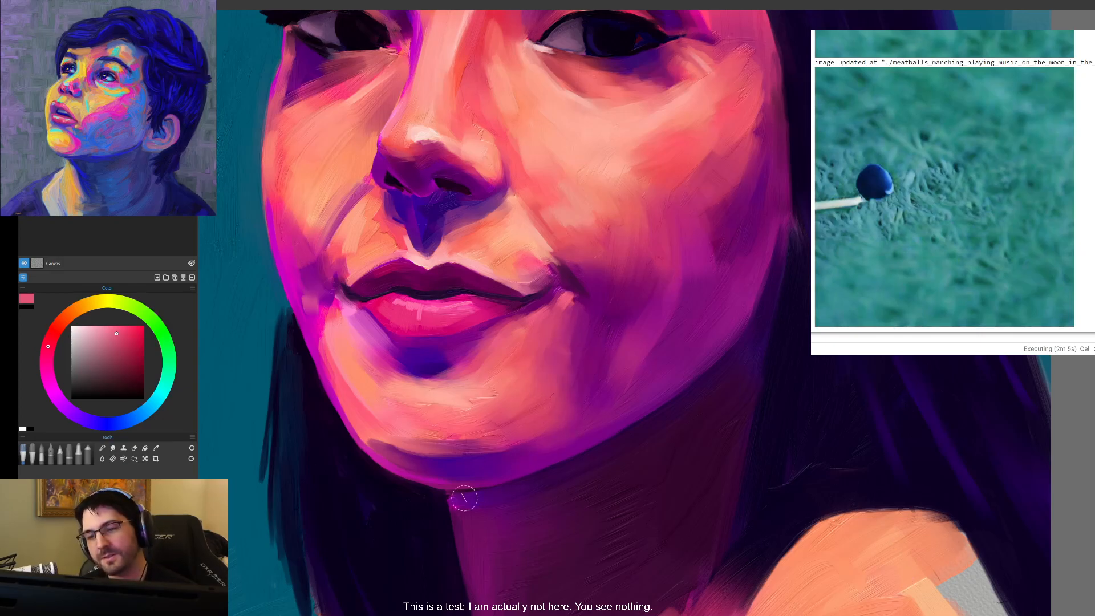
{"action": "left_click", "coordinate": [576, 366], "text": "alt"}
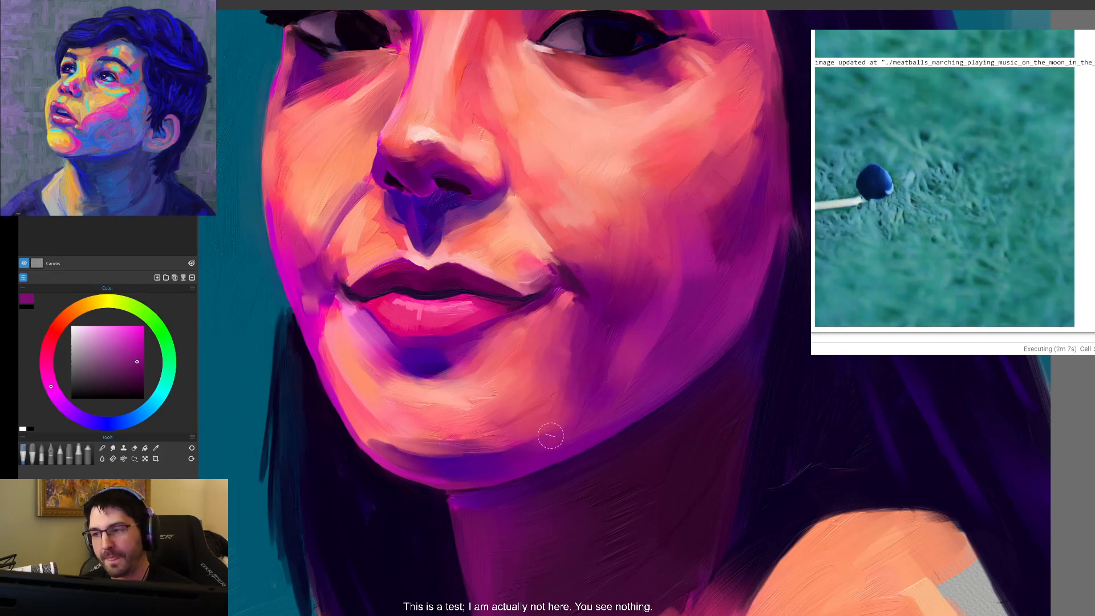
{"action": "left_click", "coordinate": [550, 399], "text": "alt"}
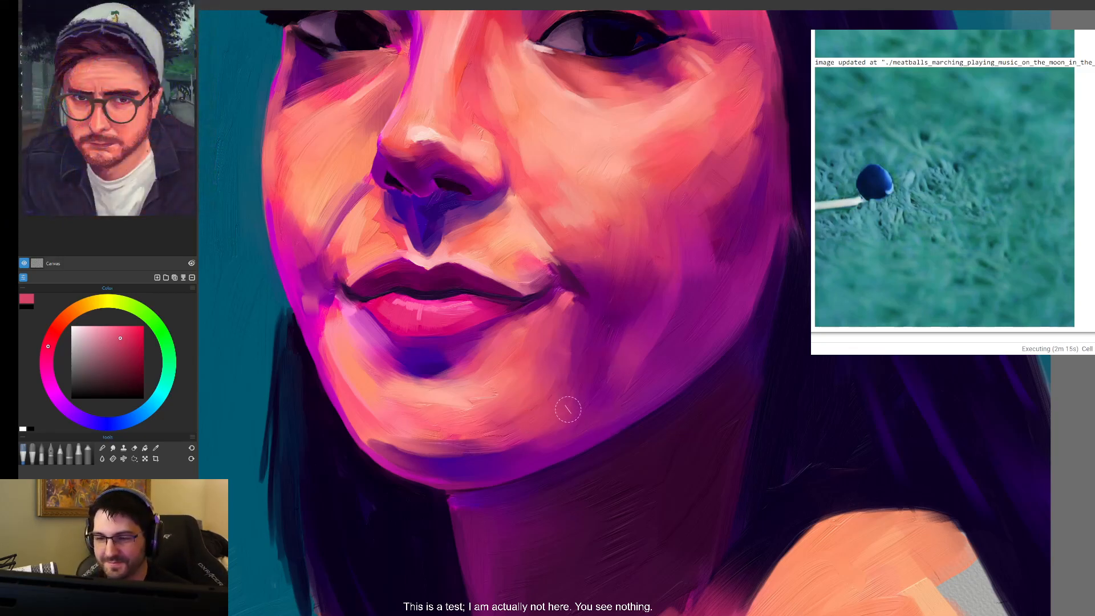
- Sample dark purple from the neck shadow and paint along the underside of the jaw to refine its edge
{"action": "left_click", "coordinate": [561, 470], "text": "alt"}
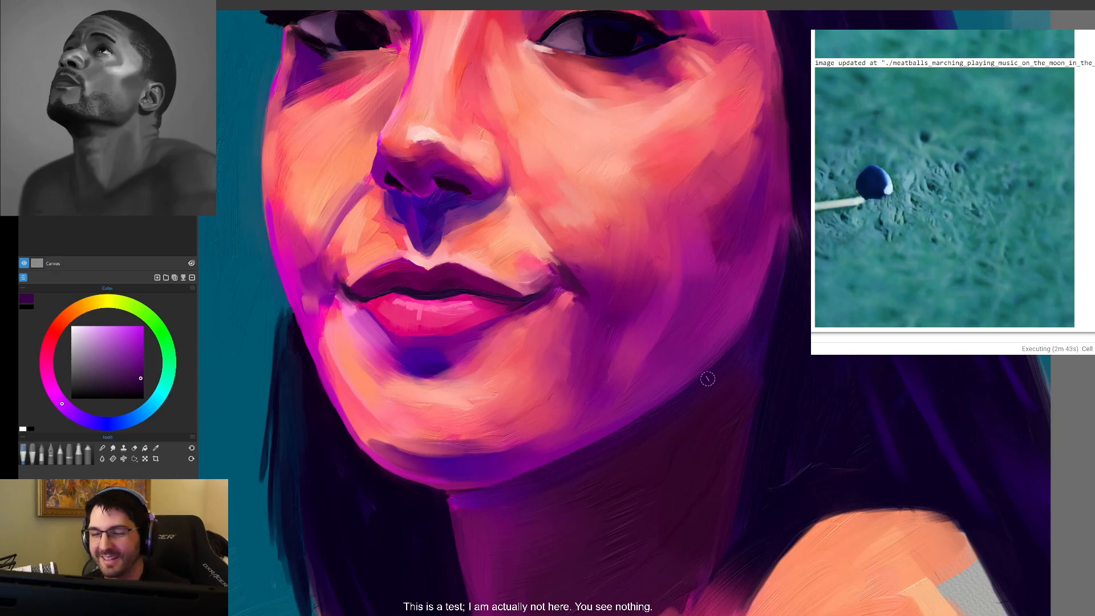
{"action": "left_click", "coordinate": [645, 415], "text": "alt"}
{"action": "left_click_drag", "start_coordinate": [632, 431], "coordinate": [695, 376]}
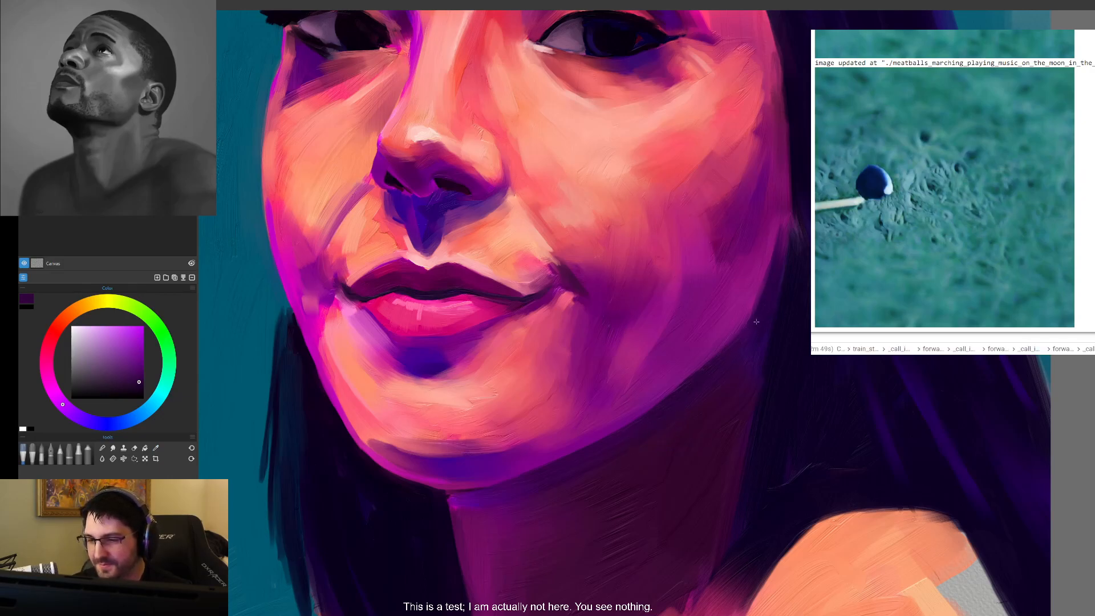
{"action": "key", "text": "ctrl+minus"}
{"action": "key", "text": "ctrl+minus"}
{"action": "left_click_drag", "start_coordinate": [703, 395], "coordinate": [699, 470]}
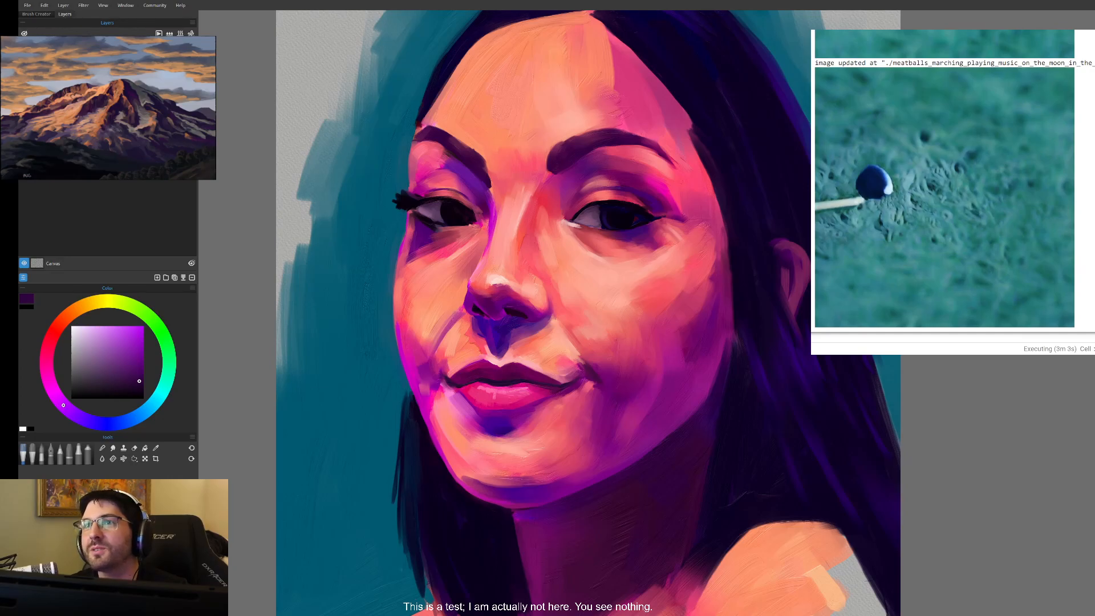
- Add "1000" before "meatballs" in the notebook's text prompt and run the image generation cell
{"action": "scroll", "coordinate": [952, 188], "scroll_direction": "up", "scroll_amount": 5}
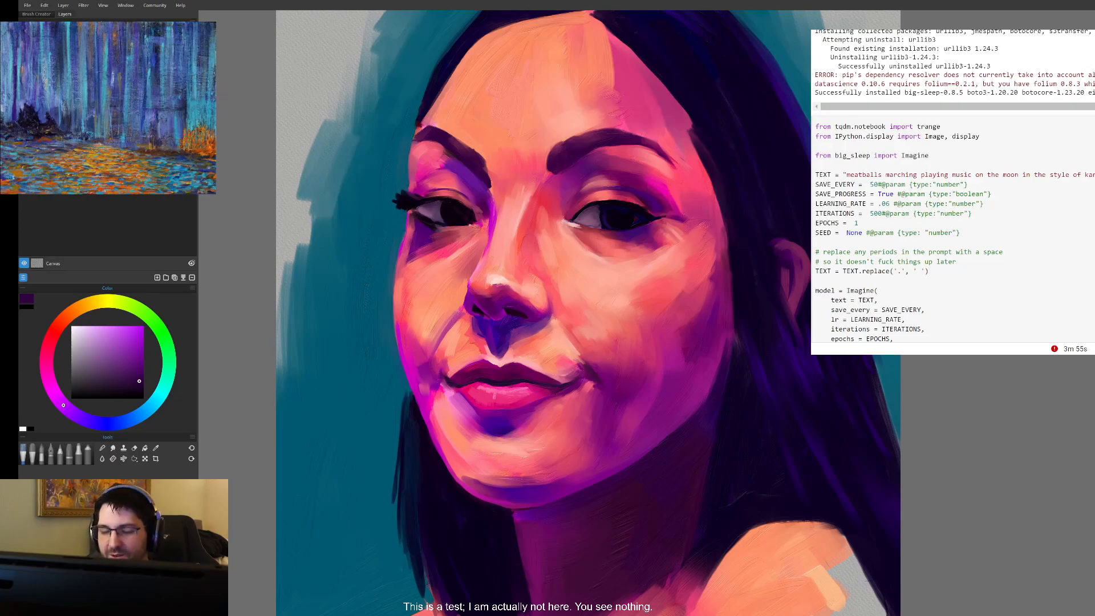
{"action": "type", "text": "1000"}
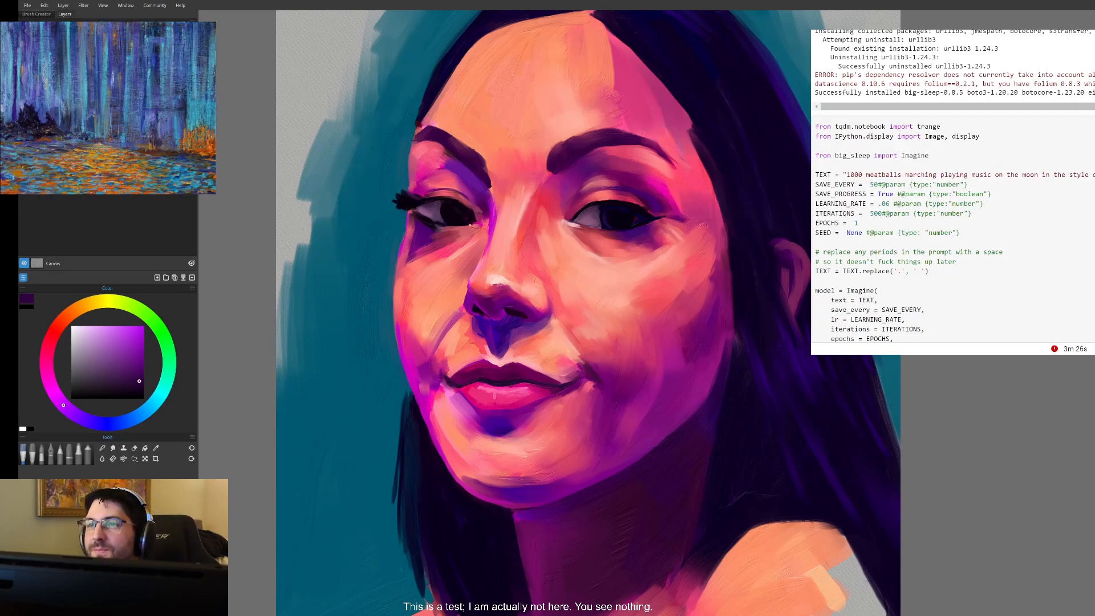
{"action": "key", "text": "ctrl+Return"}
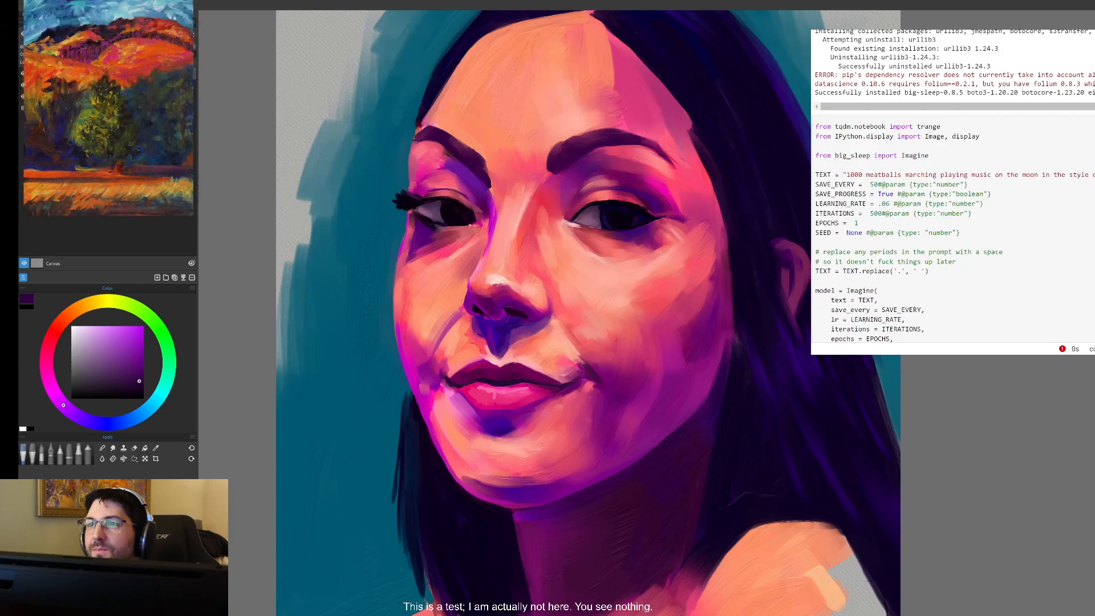
- Rerun the big-sleep install cell and the image generation cell, and look through the notebook's remaining code
{"action": "scroll", "coordinate": [952, 188], "scroll_direction": "up", "scroll_amount": 10}
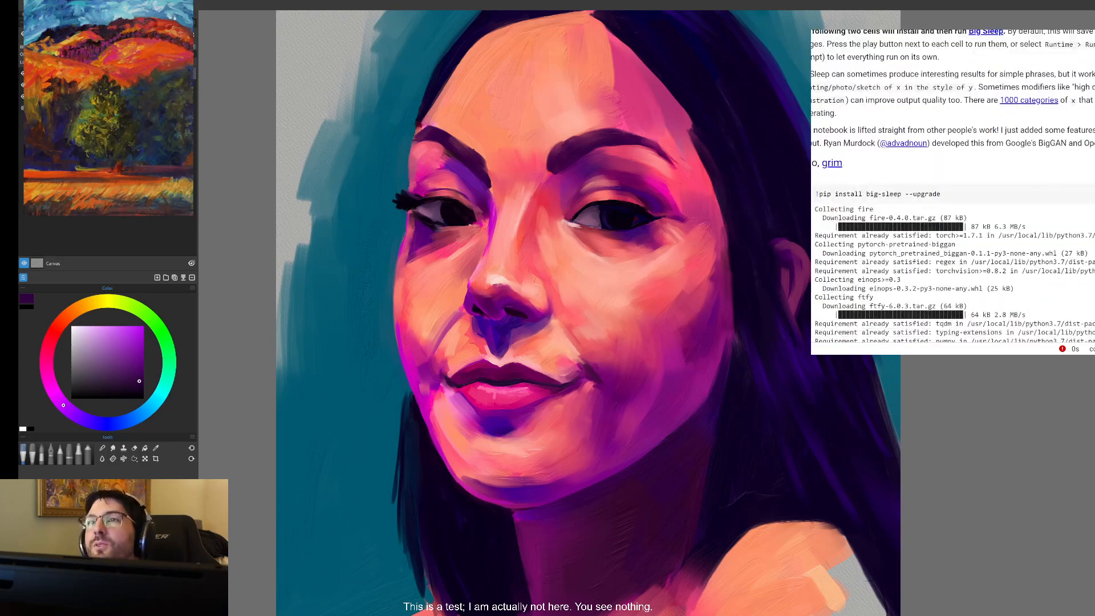
{"action": "key", "text": "shift+Return"}
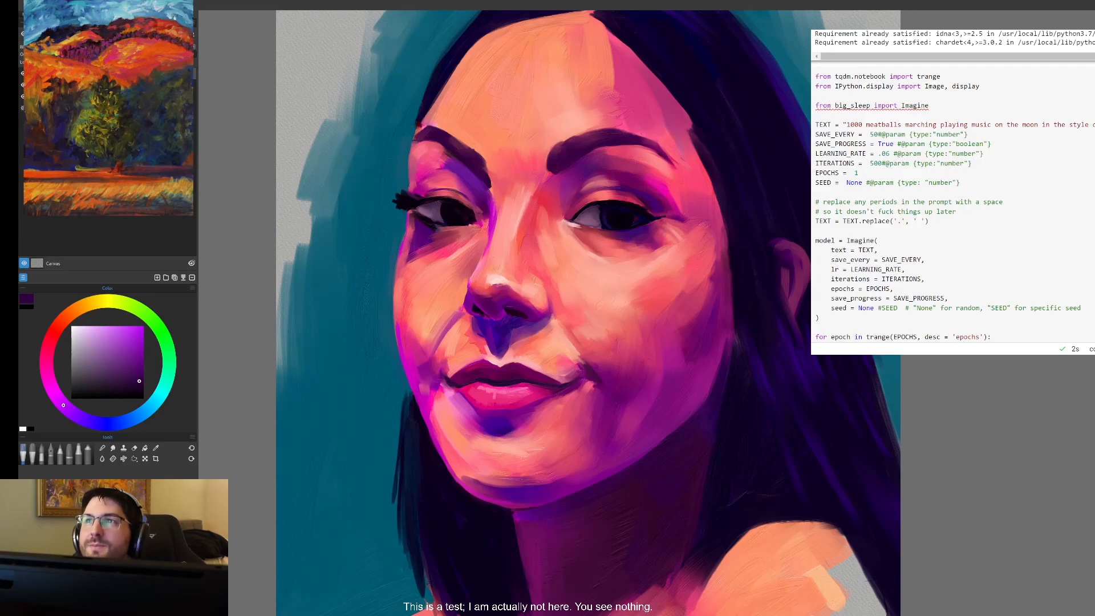
{"action": "left_click", "coordinate": [802, 77]}
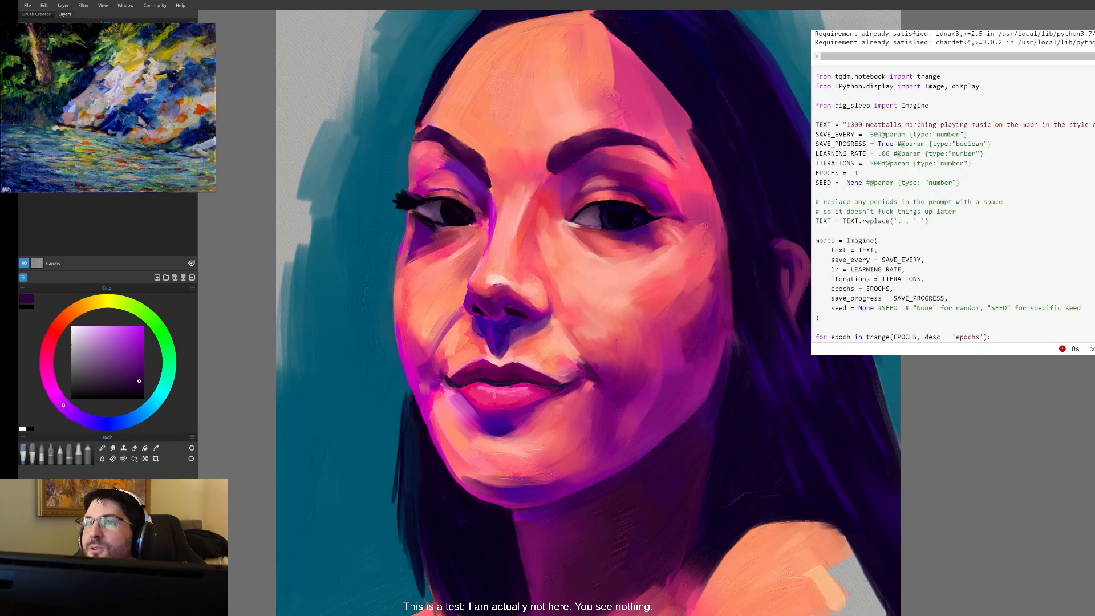
{"action": "scroll", "coordinate": [952, 188], "scroll_direction": "down", "scroll_amount": 5}
{"action": "scroll", "coordinate": [952, 188], "scroll_direction": "up", "scroll_amount": 5}
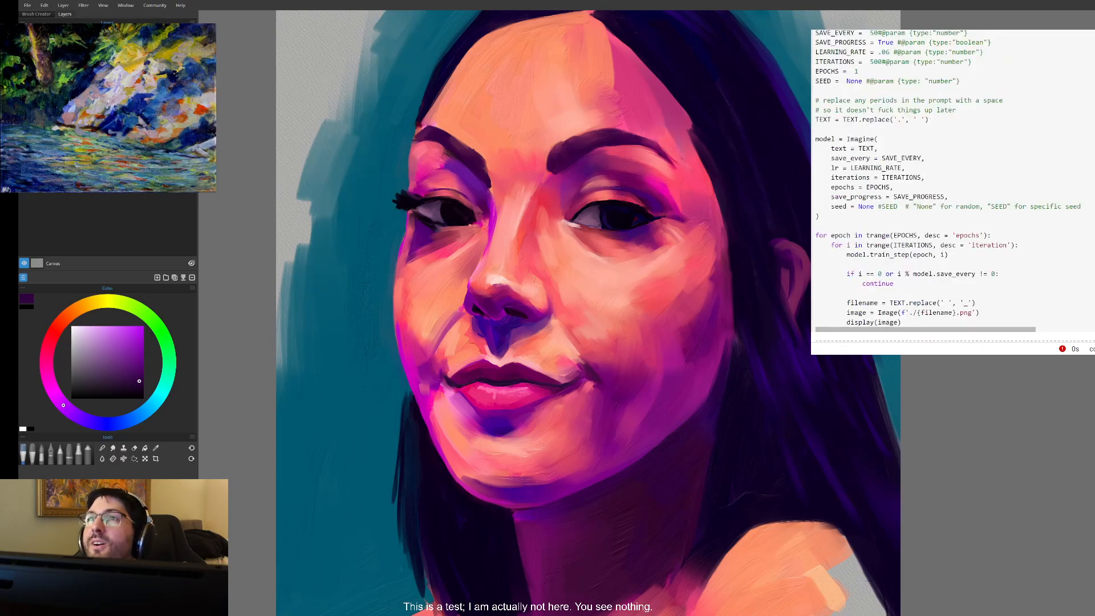
{"action": "scroll", "coordinate": [822, 172], "scroll_direction": "down", "scroll_amount": 15}
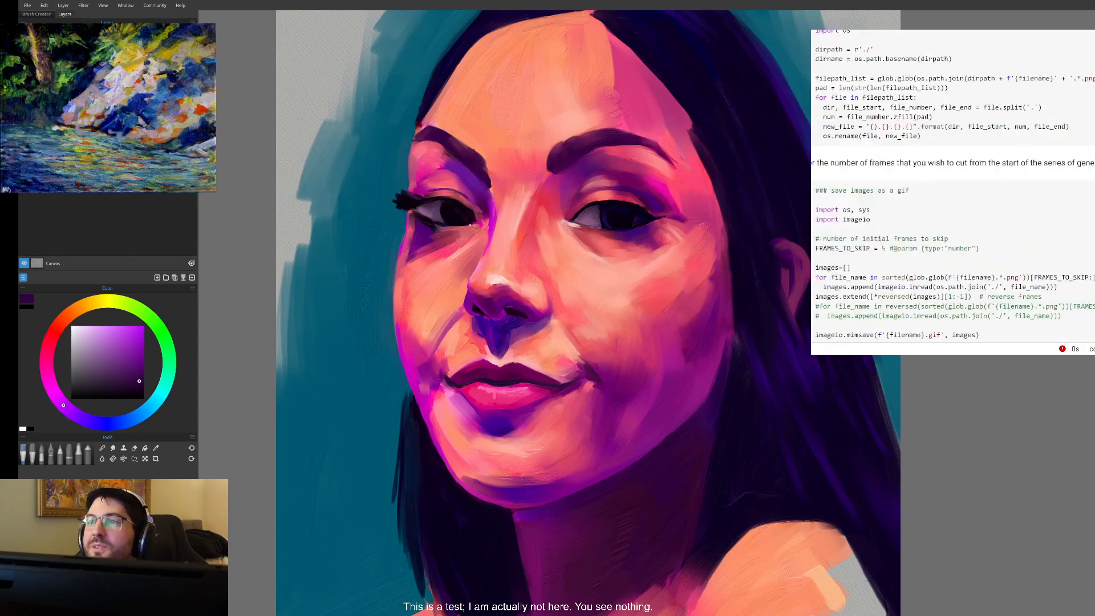
{"action": "scroll", "coordinate": [823, 172], "scroll_direction": "up", "scroll_amount": 1}
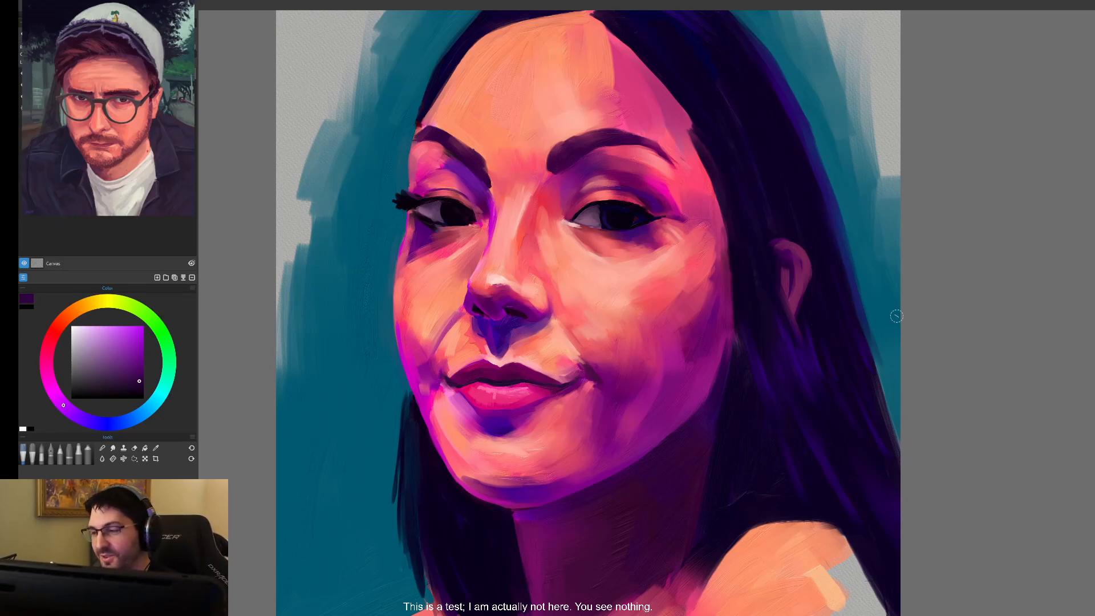
- Sample coral from the cheek and purple from the shaded jaw, and blend the lower cheek shadow toward the jawline
{"action": "left_click", "coordinate": [637, 314], "text": "alt"}
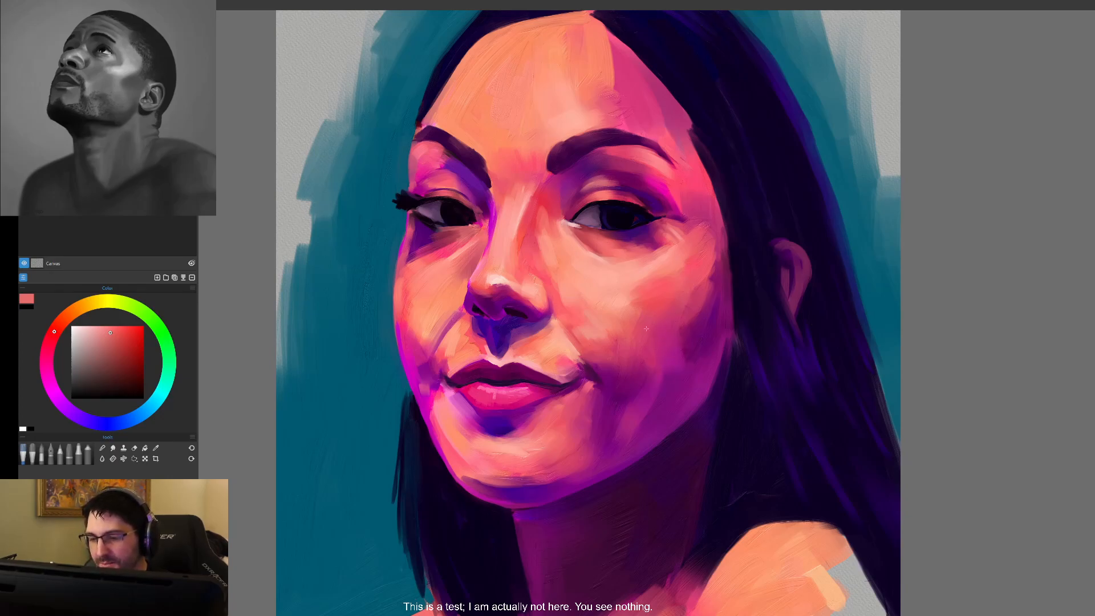
{"action": "key", "text": "alt"}
{"action": "left_click", "coordinate": [627, 311]}
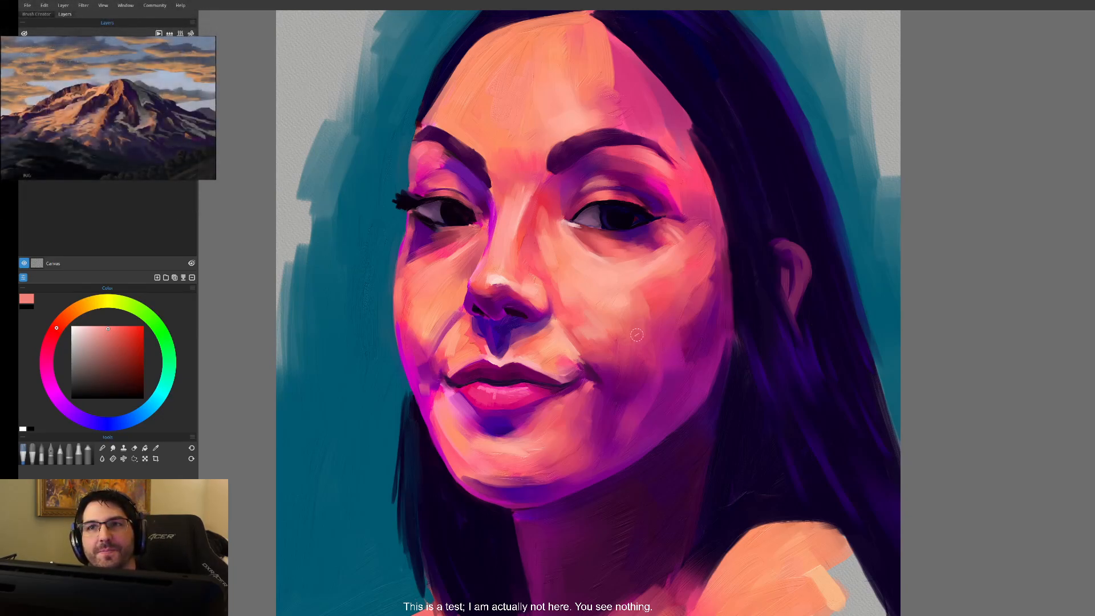
{"action": "left_click", "coordinate": [666, 400], "text": "alt"}
{"action": "mouse_move", "coordinate": [639, 414]}
{"action": "left_mouse_down"}
{"action": "mouse_move", "coordinate": [659, 382]}
{"action": "mouse_move", "coordinate": [621, 447]}
{"action": "left_mouse_up"}
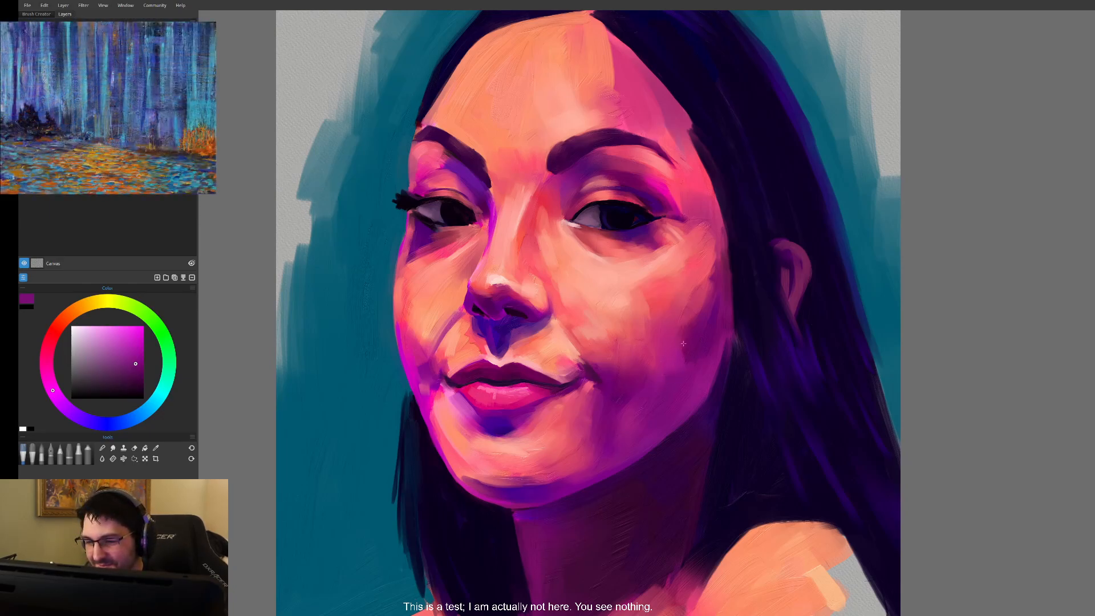
- Sample purples and magenta from the jaw and outer cheek plus coral from mid-cheek, and blend the transition into the cheek shadow
{"action": "left_click", "coordinate": [676, 375], "text": "alt"}
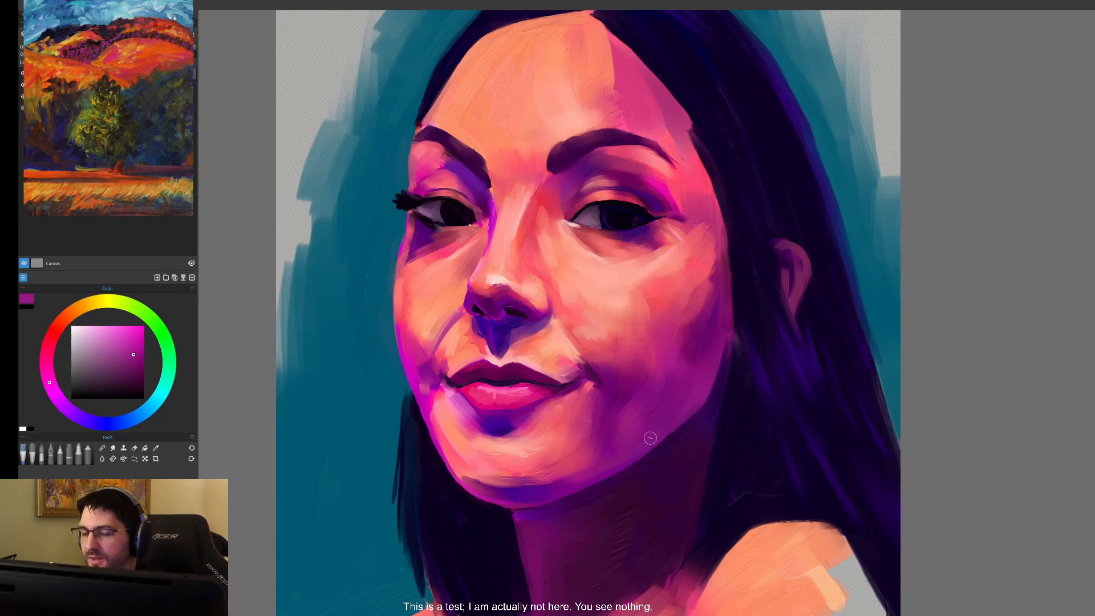
{"action": "left_click", "coordinate": [717, 350], "text": "alt"}
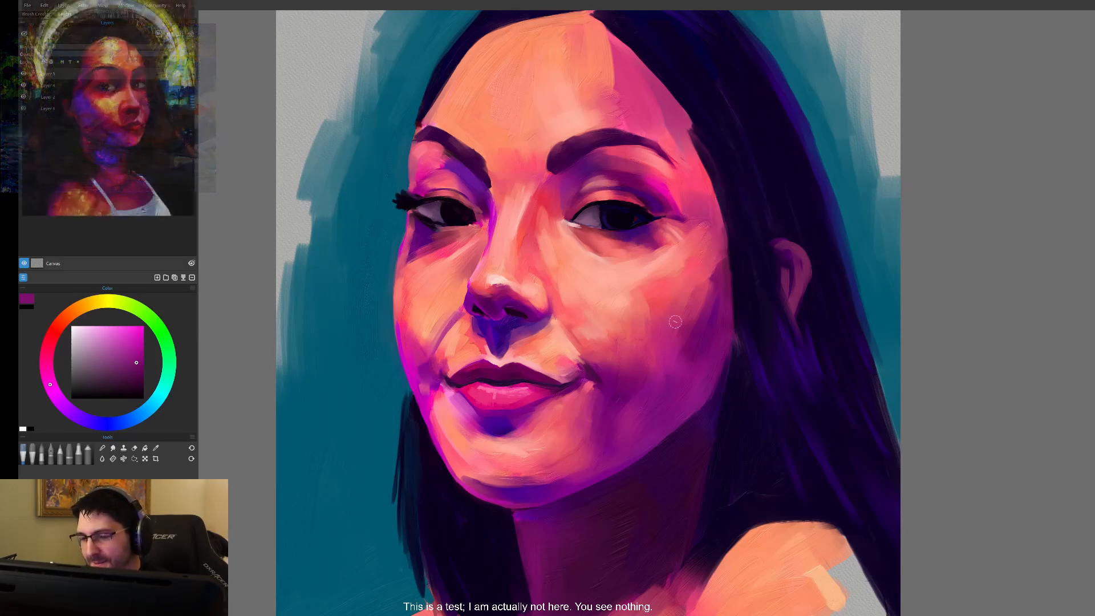
{"action": "left_click", "coordinate": [712, 289], "text": "alt"}
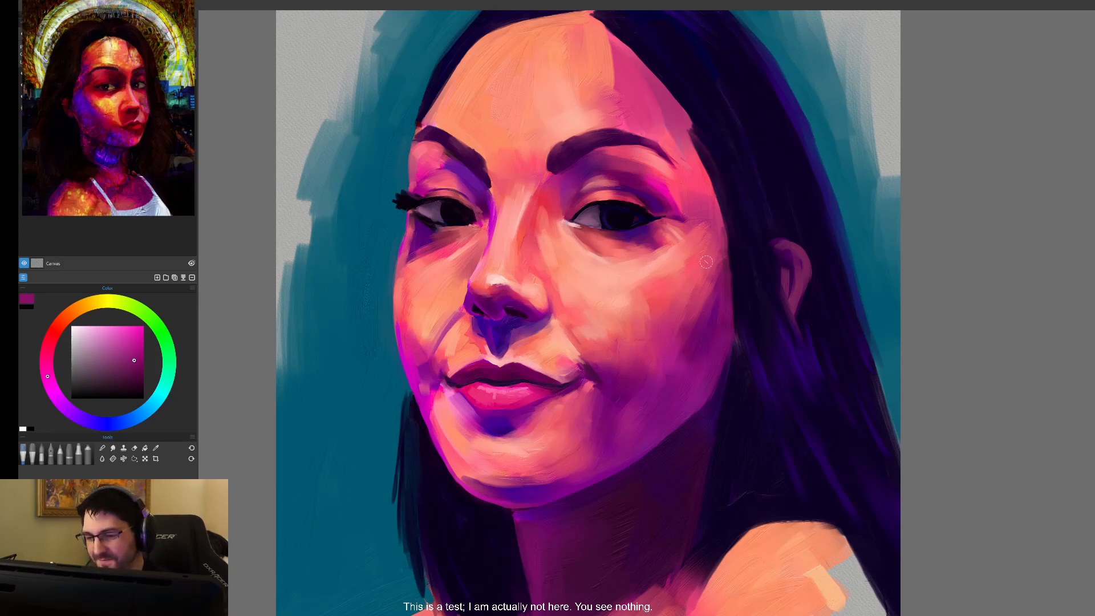
{"action": "left_click", "coordinate": [654, 301], "text": "alt"}
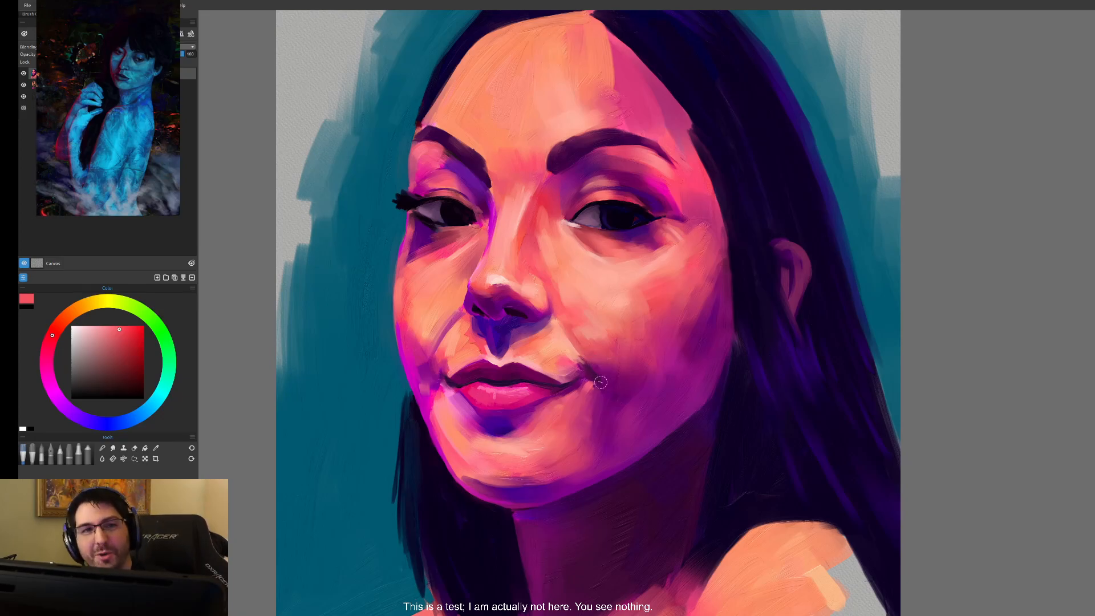
- Sample pinks from the skin and dark purples from the lip line, and refine the shadowed corner of the mouth beside the lit cheek
{"action": "left_click", "coordinate": [568, 368], "text": "ctrl"}
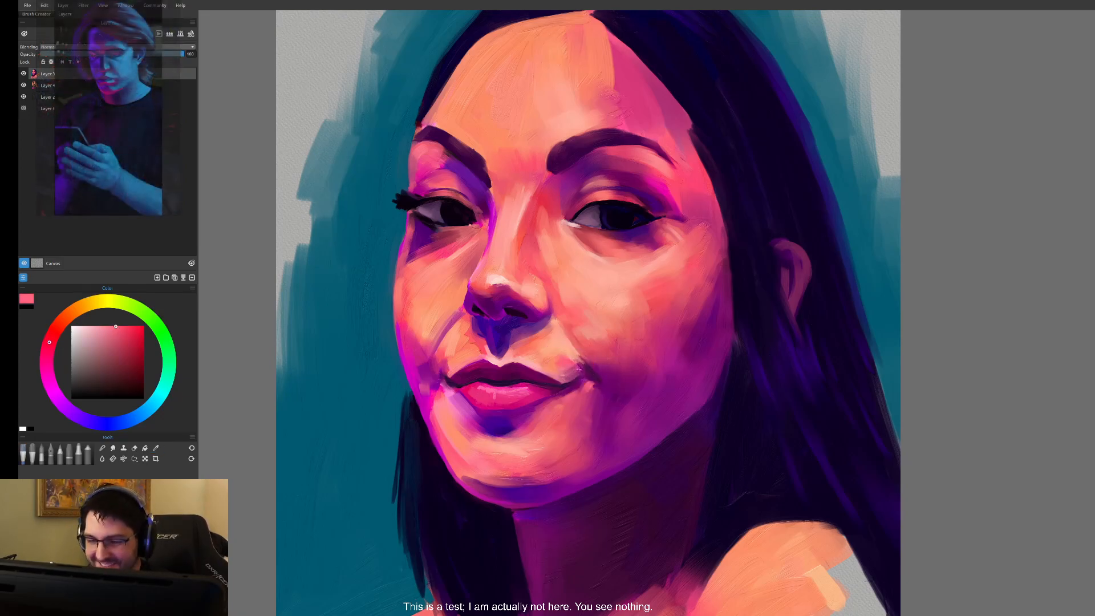
{"action": "left_click", "coordinate": [588, 364], "text": "alt"}
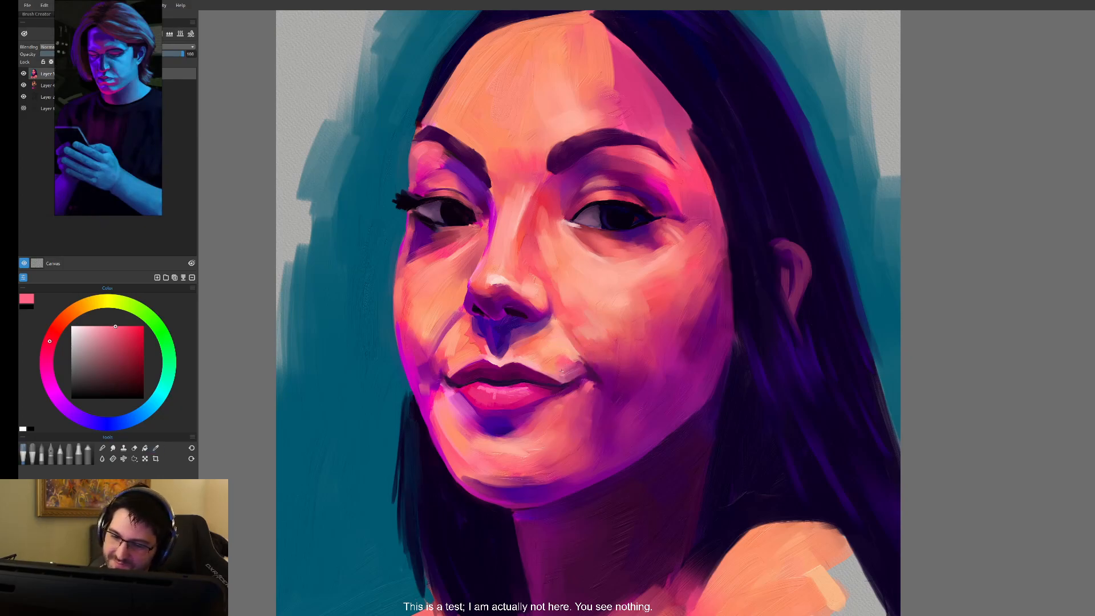
{"action": "left_click", "coordinate": [597, 375], "text": "alt"}
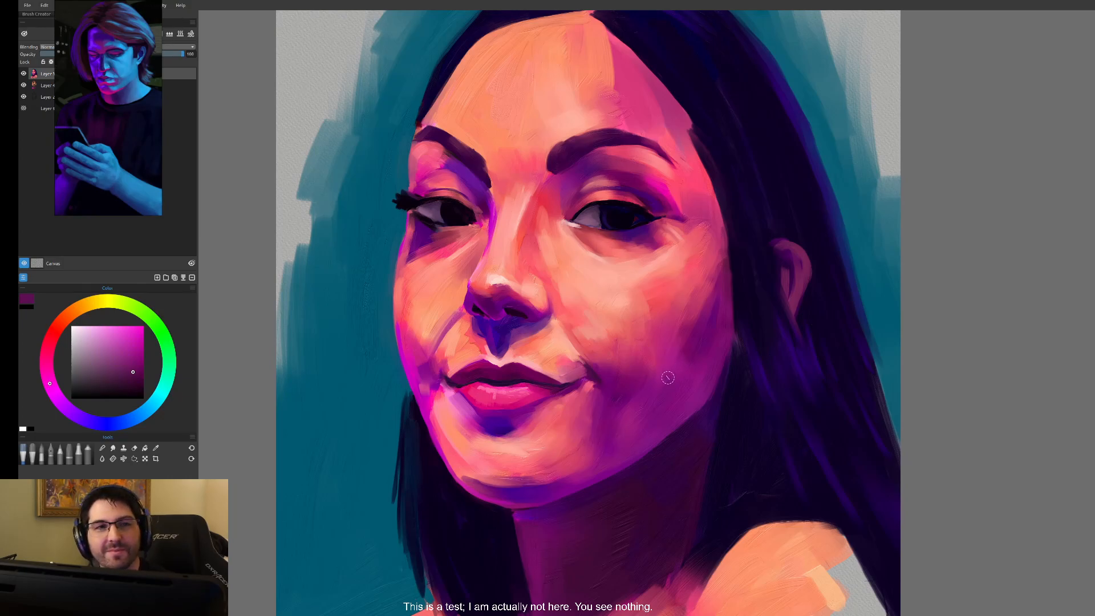
{"action": "left_click", "coordinate": [572, 386], "text": "alt"}
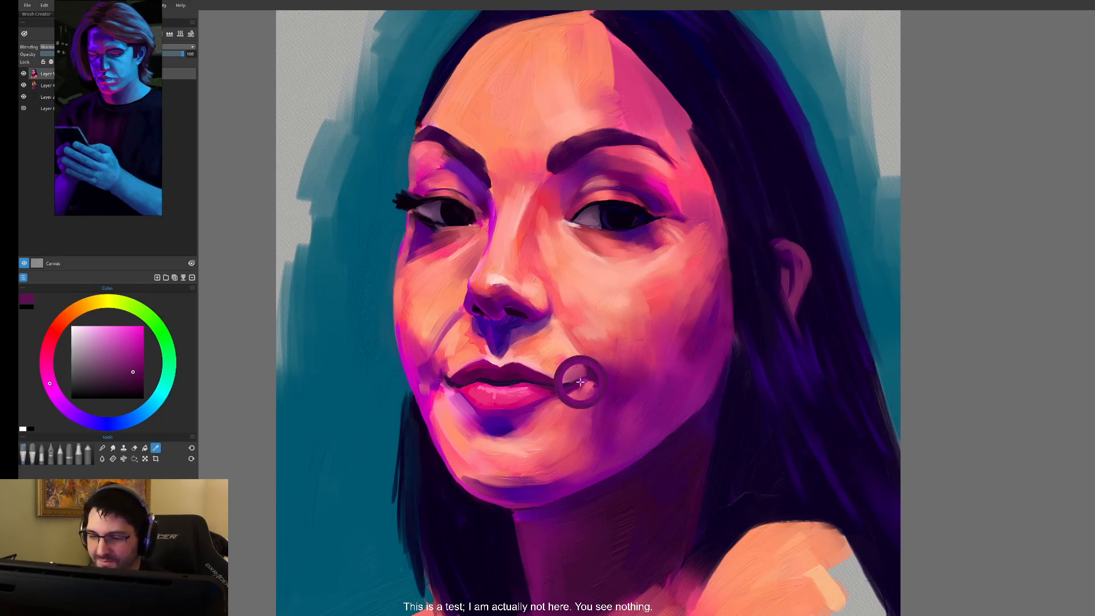
{"action": "left_click", "coordinate": [547, 380], "text": "alt"}
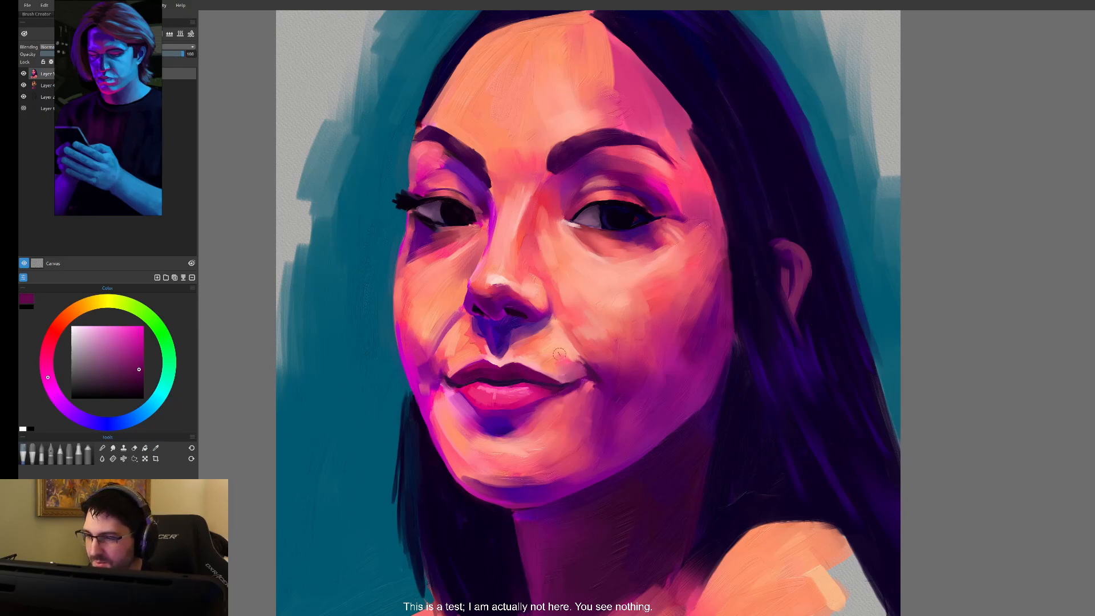
{"action": "left_click", "coordinate": [529, 378], "text": "alt"}
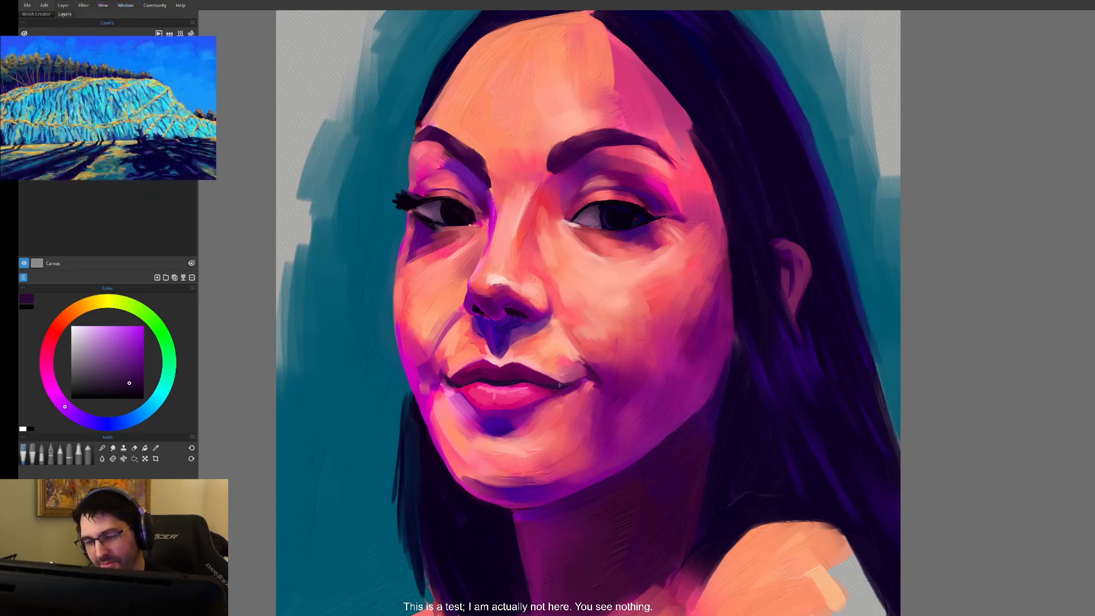
{"action": "left_click", "coordinate": [571, 368], "text": "alt"}
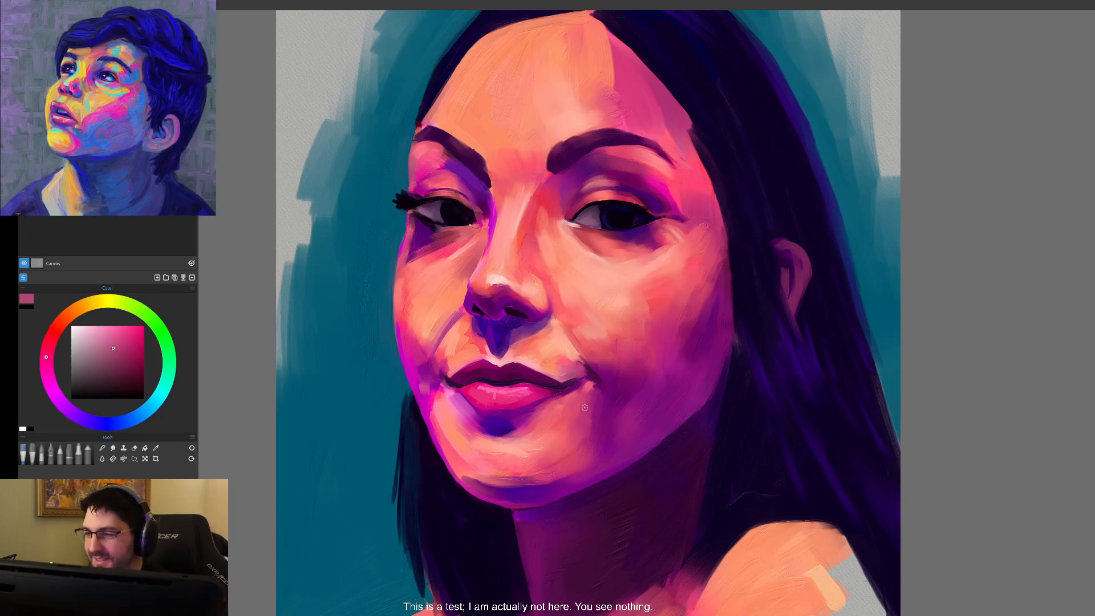
- Sample pale pink from the cheek, shift the hue toward light orange, and paint a soft highlight on the forehead above the brows
{"action": "left_click", "coordinate": [646, 268], "text": "alt"}
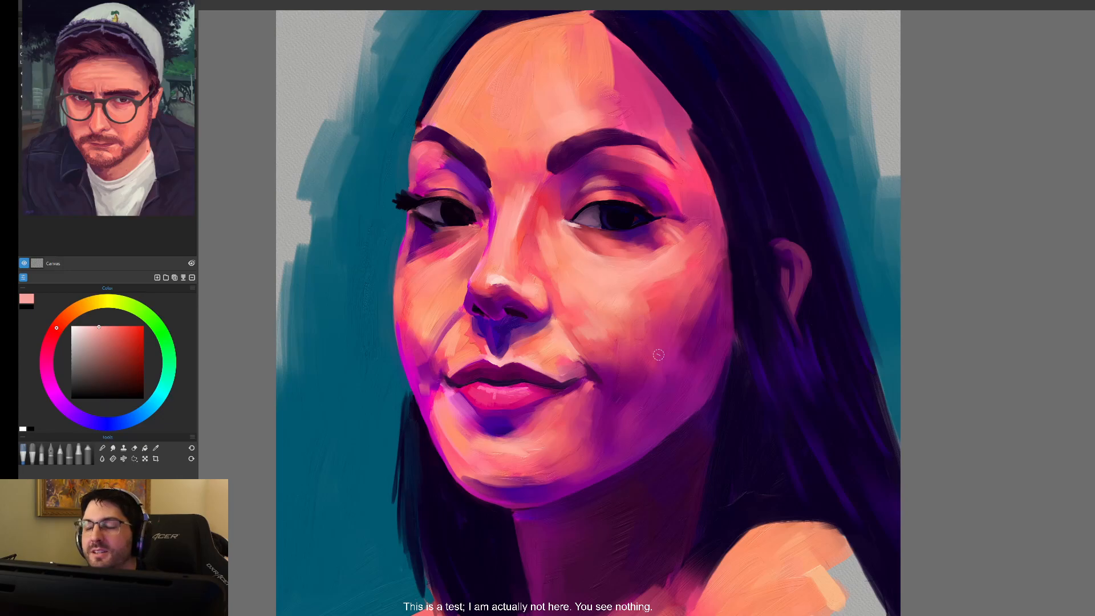
{"action": "left_click", "coordinate": [608, 272], "text": "alt"}
{"action": "left_click", "coordinate": [71, 314]}
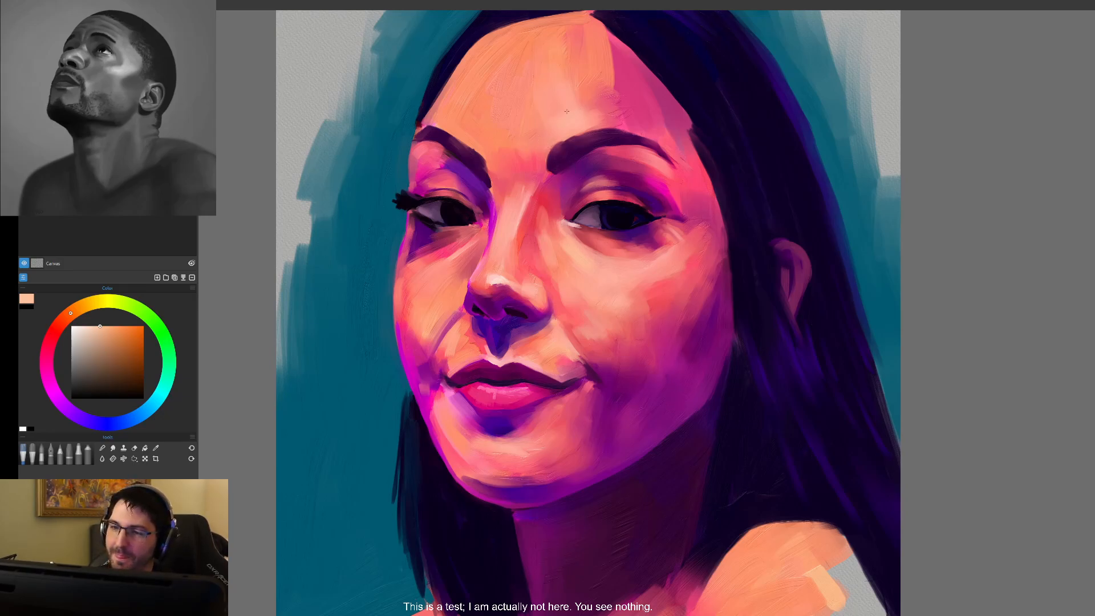
{"action": "left_click_drag", "start_coordinate": [533, 104], "coordinate": [573, 65]}
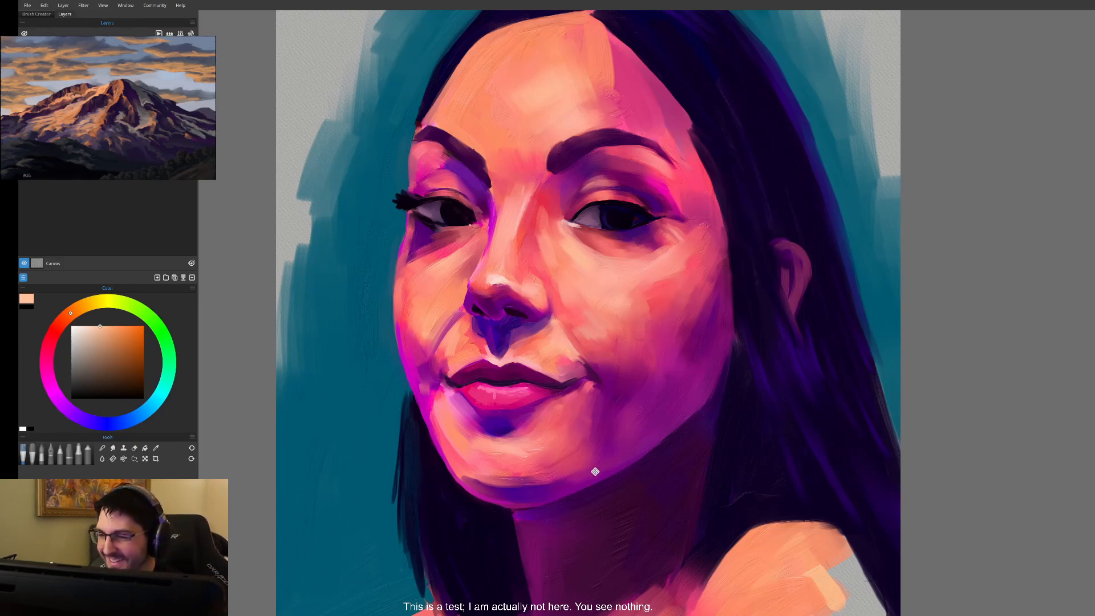
- Sample dark indigo from the hair and paint the hair edge along the lit side of the jaw and under the chin
{"action": "left_click_drag", "start_coordinate": [596, 467], "coordinate": [664, 371]}
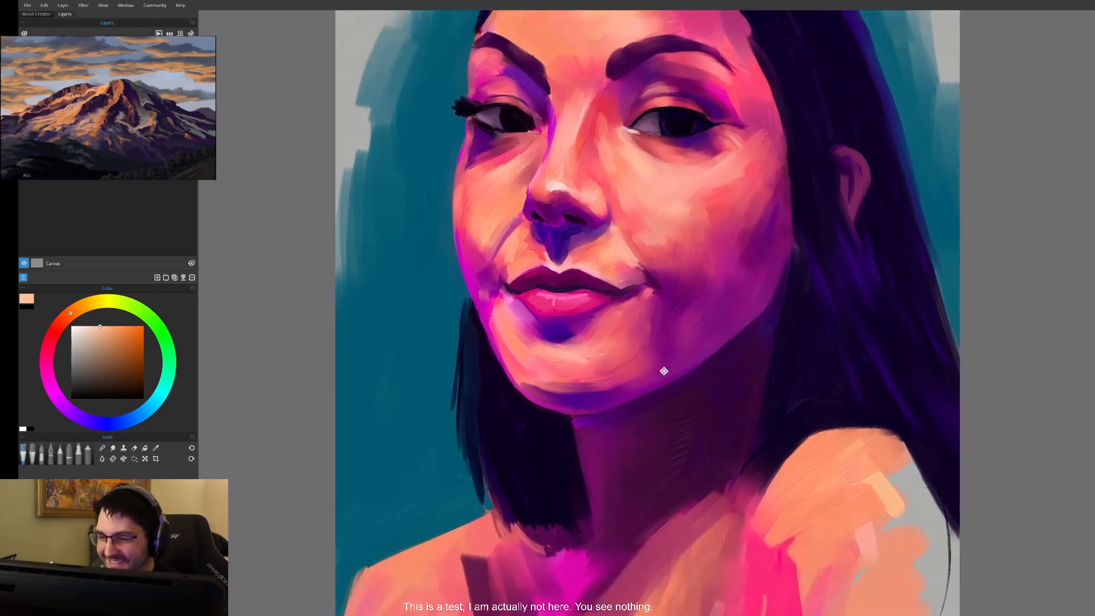
{"action": "left_click", "coordinate": [494, 376], "text": "alt"}
{"action": "left_click_drag", "start_coordinate": [492, 359], "coordinate": [504, 405]}
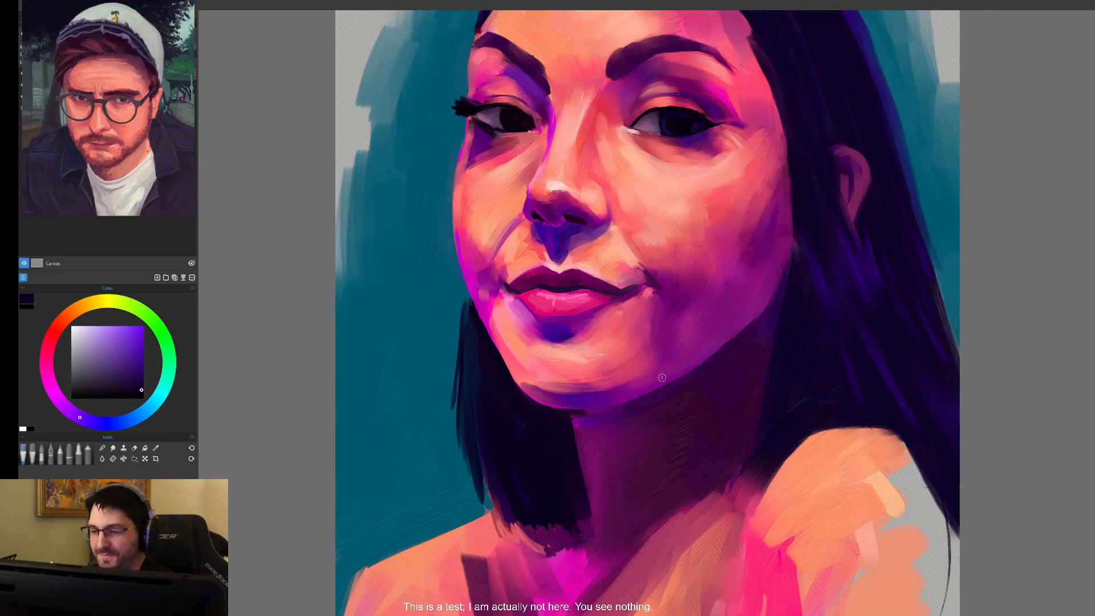
- Sample purple from the shaded jaw and dark indigo from the hair, and refine the hairline beside the shaded cheek
{"action": "left_click", "coordinate": [707, 351], "text": "alt"}
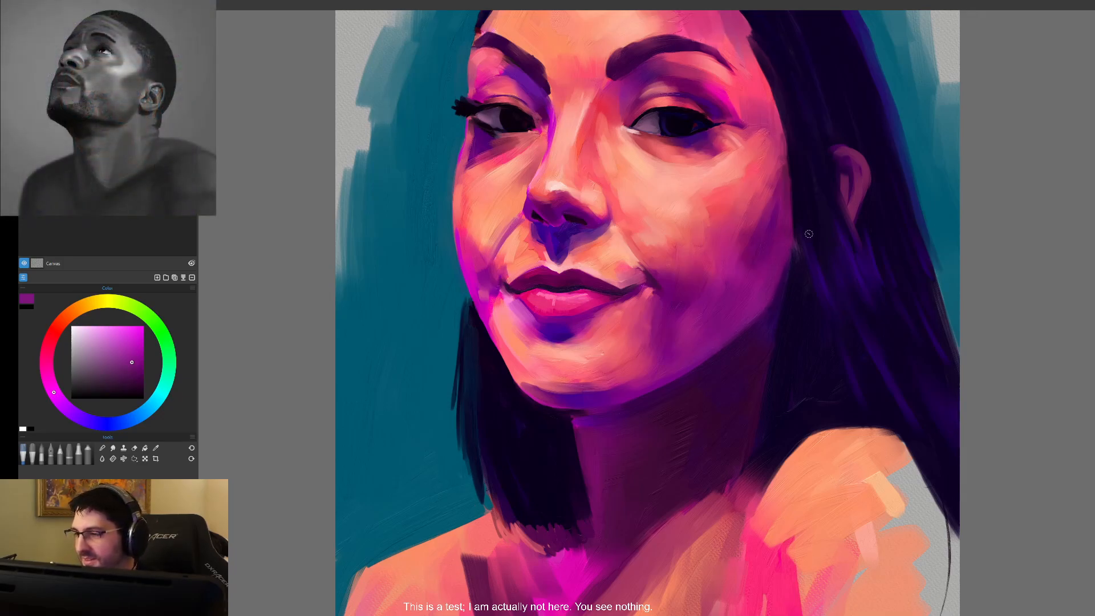
{"action": "left_click", "coordinate": [800, 192], "text": "alt"}
{"action": "left_click_drag", "start_coordinate": [781, 317], "coordinate": [716, 335]}
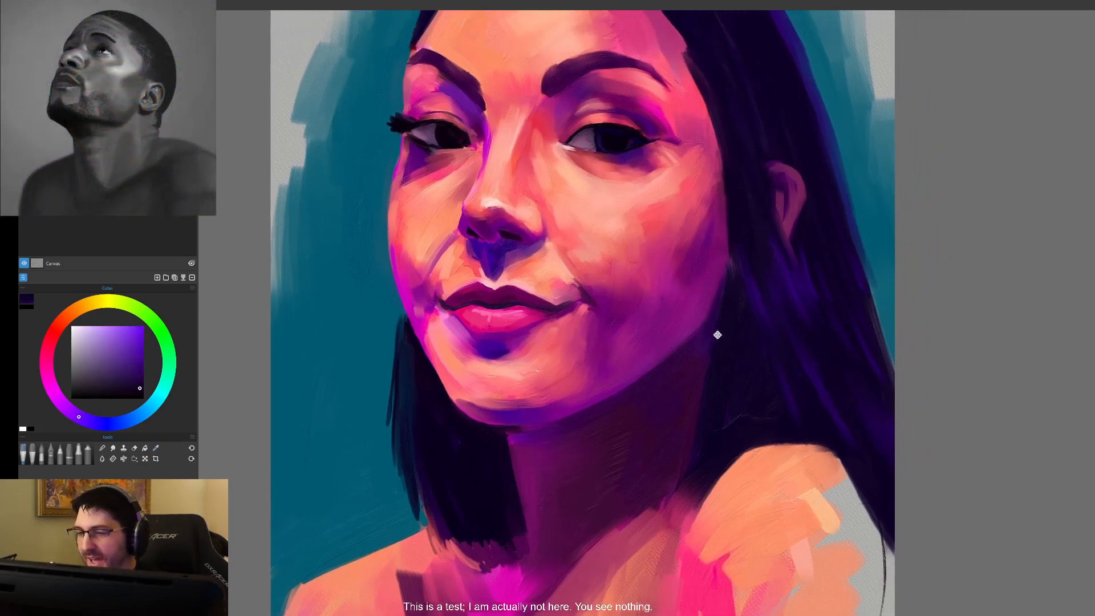
{"action": "left_click", "coordinate": [719, 228], "text": "alt"}
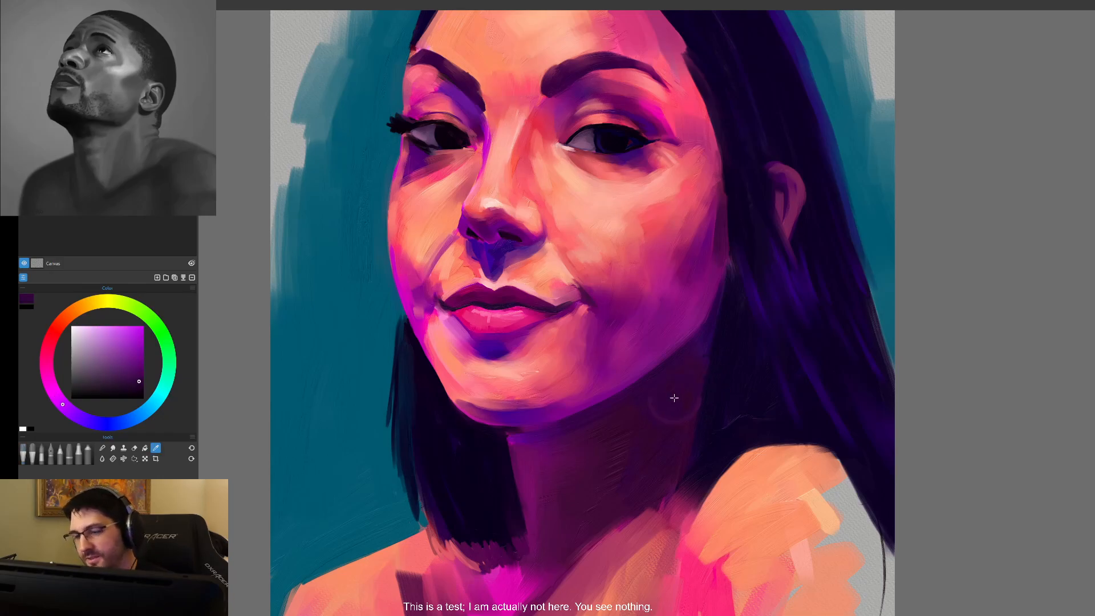
- Sample dark plum from the neck shadow and dark purple from the hair, and blend where the neck meets the hair below the jaw
{"action": "left_click", "coordinate": [714, 381], "text": "alt"}
{"action": "left_click_drag", "start_coordinate": [727, 389], "coordinate": [686, 396]}
{"action": "left_click", "coordinate": [655, 386], "text": "alt"}
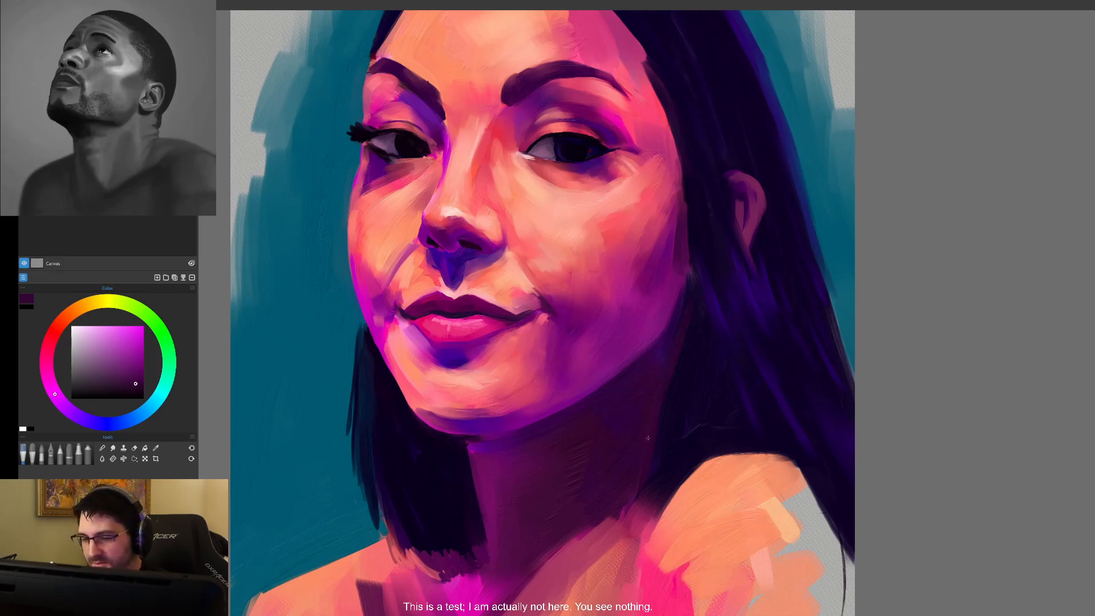
{"action": "left_click", "coordinate": [694, 323], "text": "alt"}
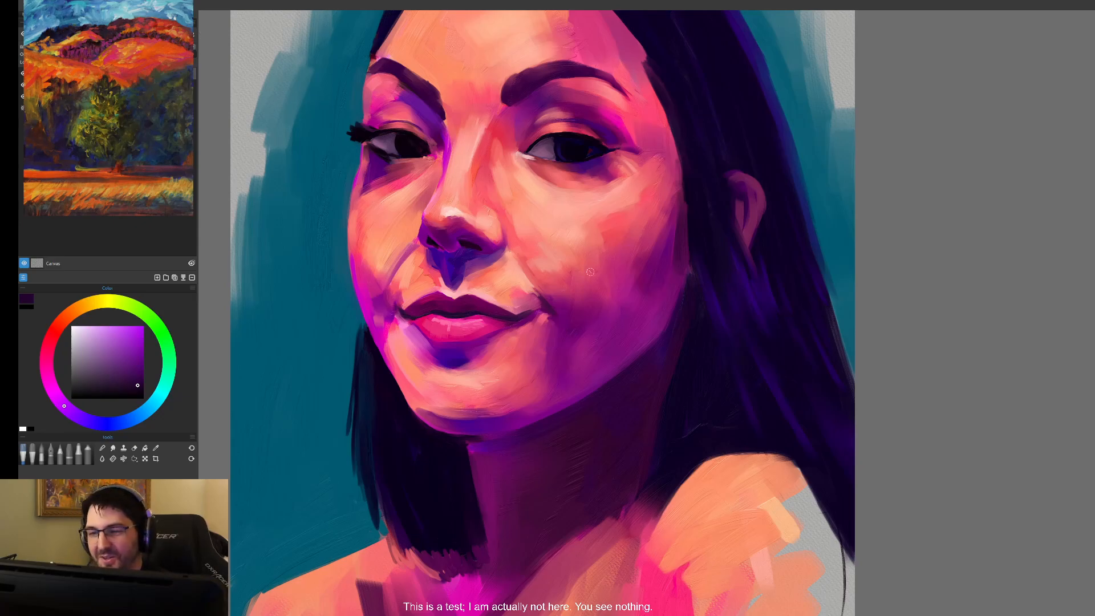
- Sample coral, salmon and deep pink from the cheek, and smooth the colour transition across the shaded side of the face
{"action": "left_click", "coordinate": [591, 231], "text": "alt"}
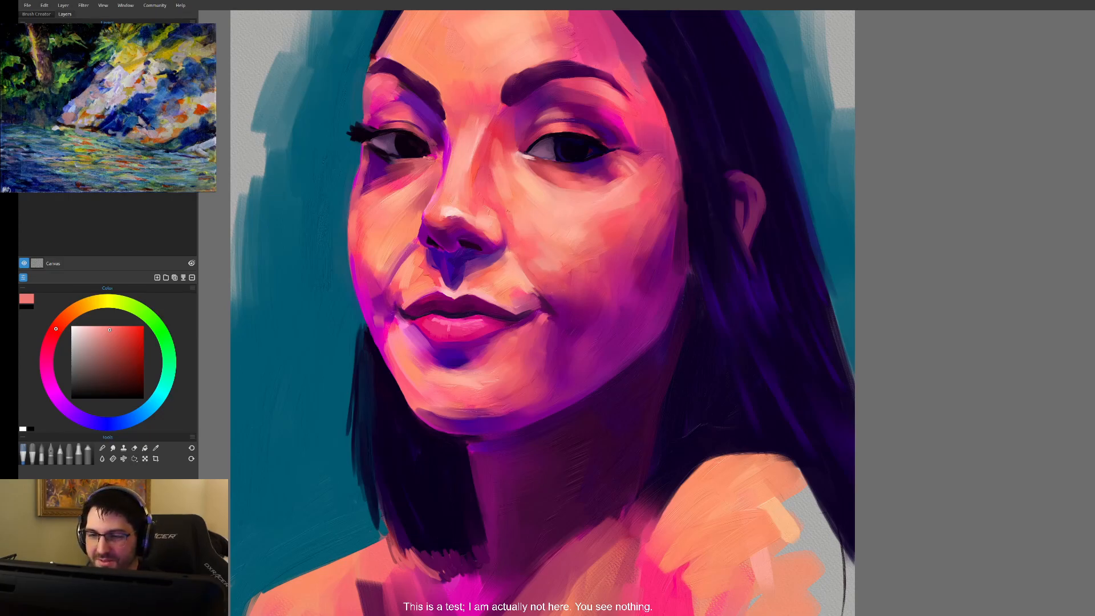
{"action": "left_click", "coordinate": [516, 209], "text": "alt"}
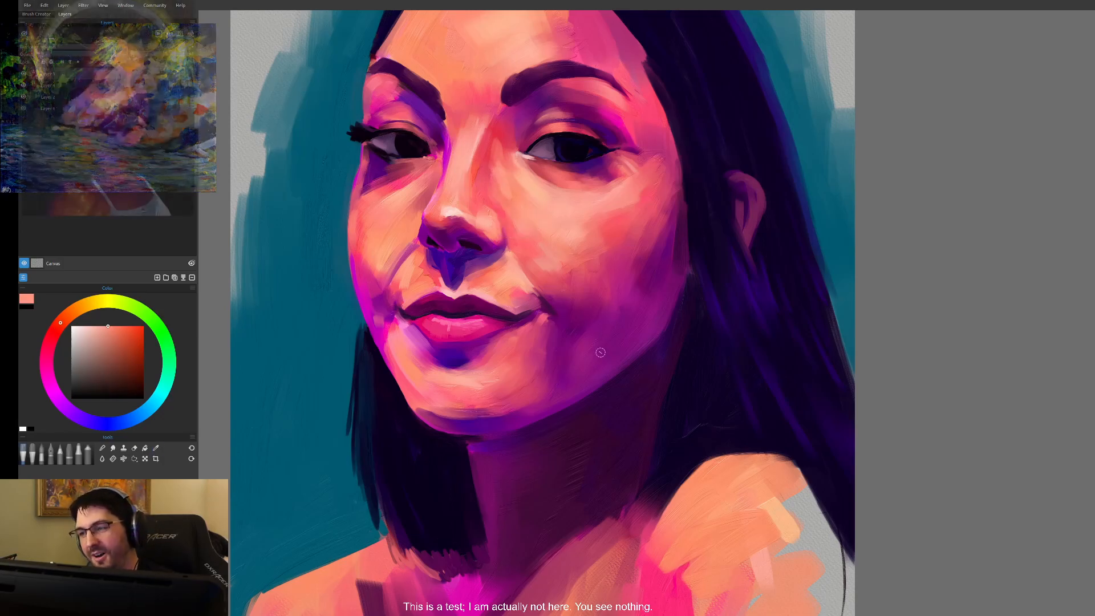
{"action": "left_click", "coordinate": [660, 221], "text": "alt"}
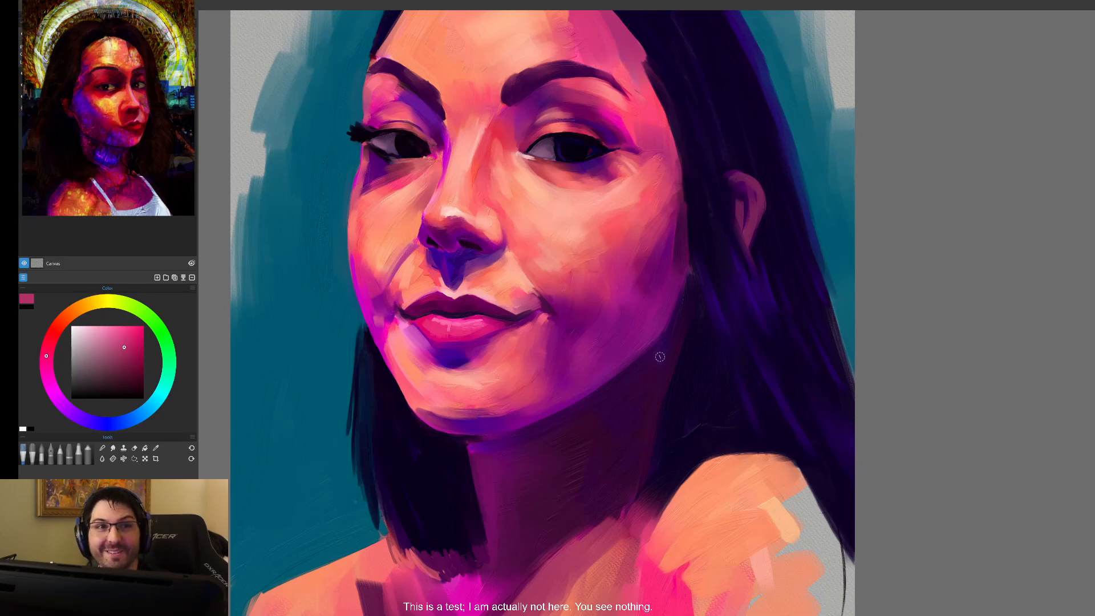
- Sample pale pink from the nose highlight and coral from the cheek, and brush lighter strokes over the cheek beneath the eye
{"action": "mouse_move", "coordinate": [590, 248]}
{"action": "left_mouse_down"}
{"action": "mouse_move", "coordinate": [665, 260]}
{"action": "mouse_move", "coordinate": [668, 344]}
{"action": "left_mouse_up"}
{"action": "scroll", "coordinate": [632, 279], "scroll_direction": "up", "scroll_amount": 3}
{"action": "left_click", "coordinate": [544, 261], "text": "alt"}
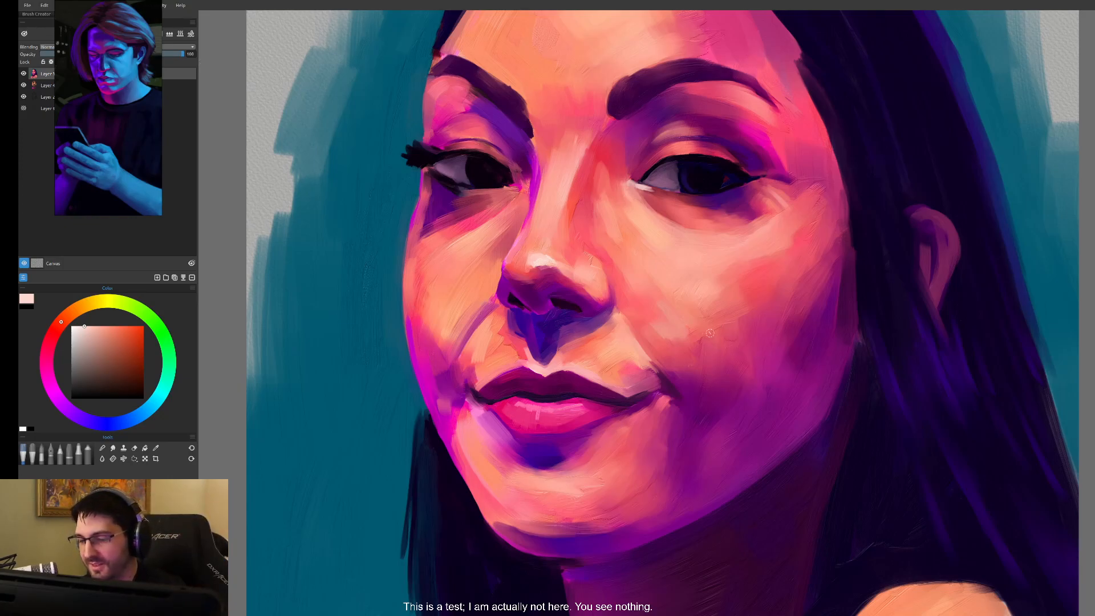
{"action": "left_click", "coordinate": [751, 285], "text": "alt"}
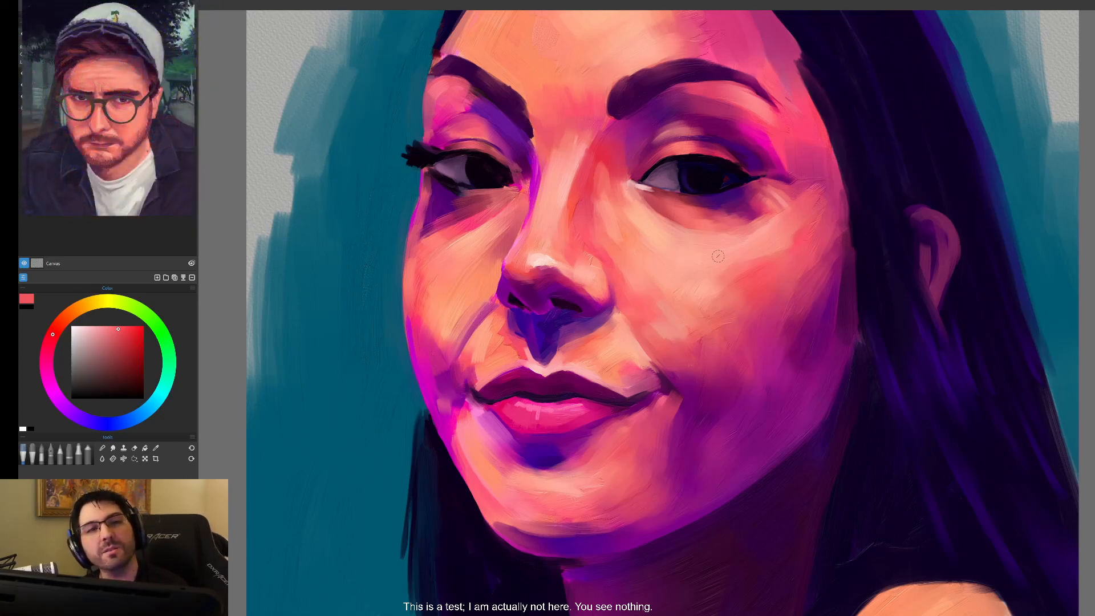
- Darken the mouth corner and lip line with sampled dark purples, and work magenta from the lower lip into the adjacent cheek shadow
{"action": "left_click", "coordinate": [684, 406], "text": "alt"}
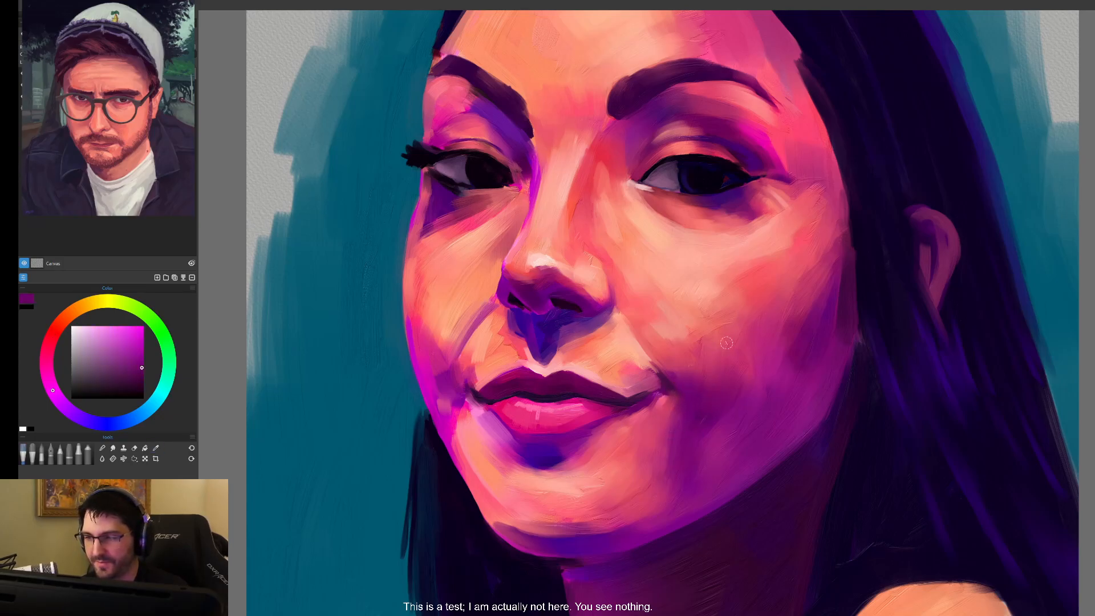
{"action": "left_click", "coordinate": [672, 387], "text": "alt"}
{"action": "left_click_drag", "start_coordinate": [675, 382], "coordinate": [665, 374]}
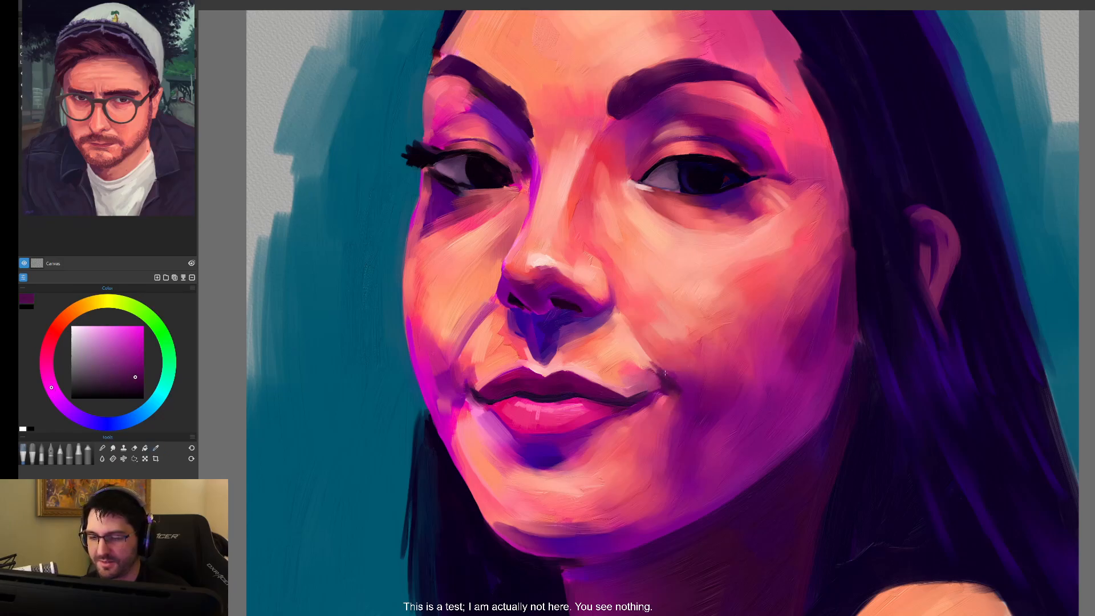
{"action": "left_click", "coordinate": [627, 398], "text": "alt"}
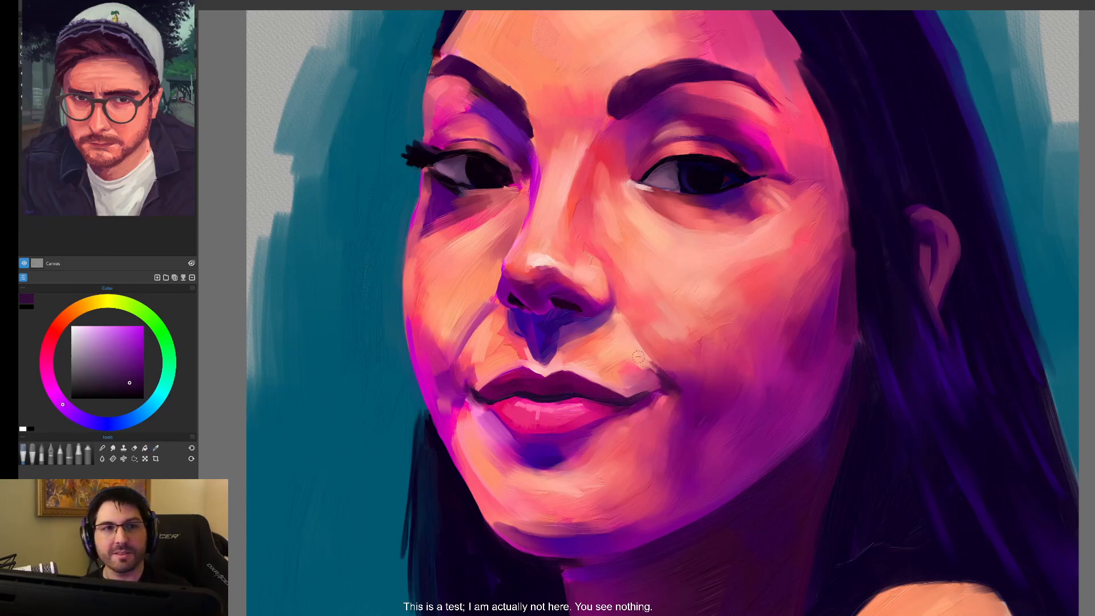
{"action": "left_click_drag", "start_coordinate": [647, 400], "coordinate": [618, 401]}
{"action": "left_click", "coordinate": [599, 406], "text": "alt"}
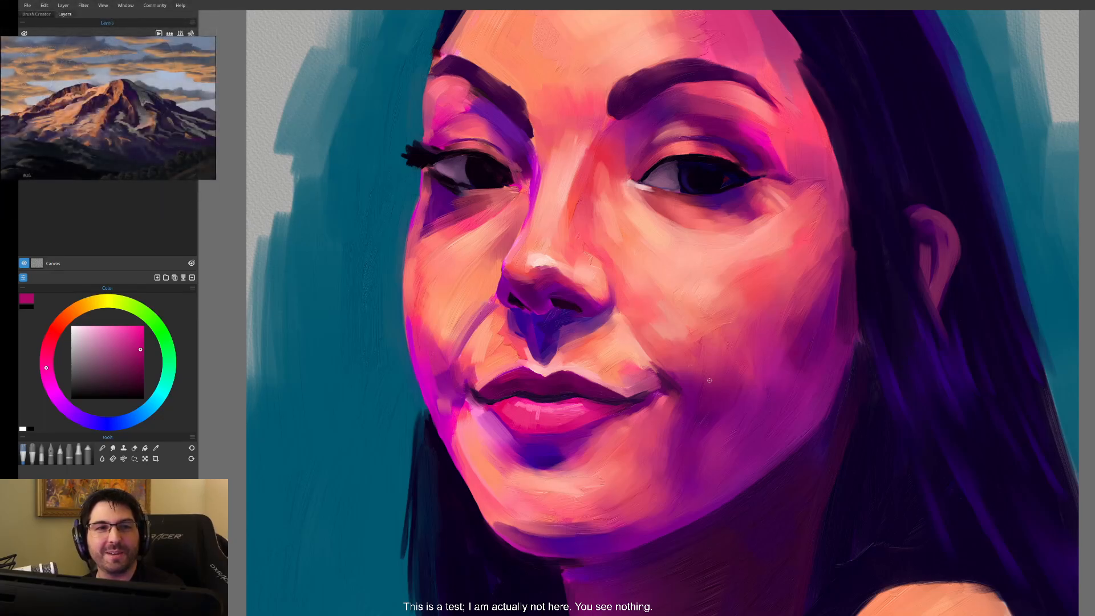
{"action": "left_click_drag", "start_coordinate": [729, 380], "coordinate": [682, 397]}
- Sample salmon, dusty pink and peach from the skin, and soften the area above the mouth corner into the lit cheek
{"action": "left_click_drag", "start_coordinate": [643, 437], "coordinate": [663, 420]}
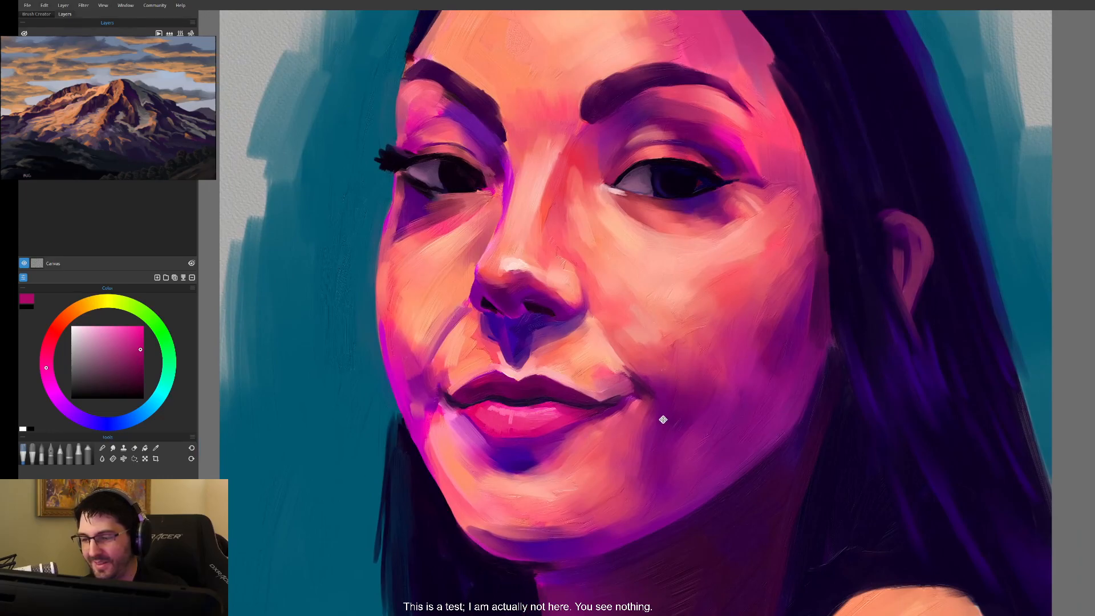
{"action": "left_click", "coordinate": [615, 355], "text": "alt"}
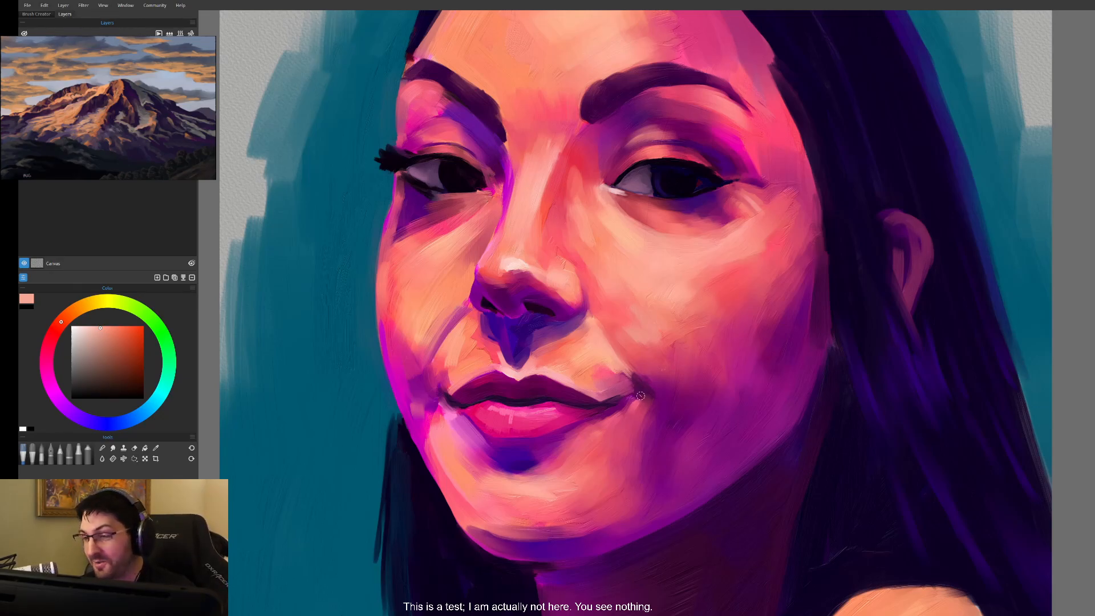
{"action": "left_click", "coordinate": [619, 376], "text": "alt"}
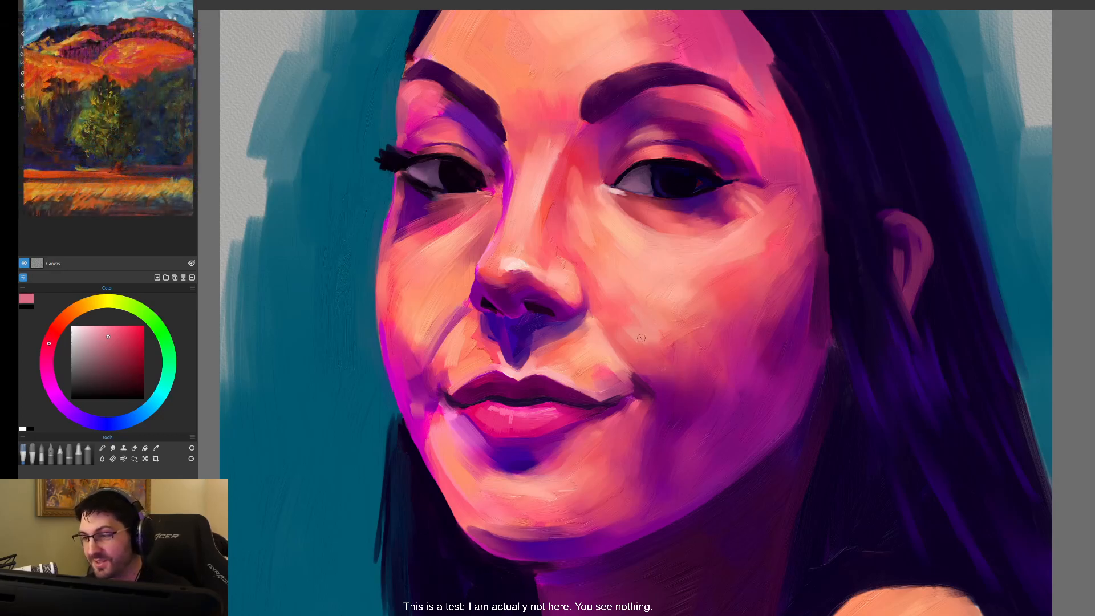
{"action": "left_click", "coordinate": [604, 349], "text": "alt"}
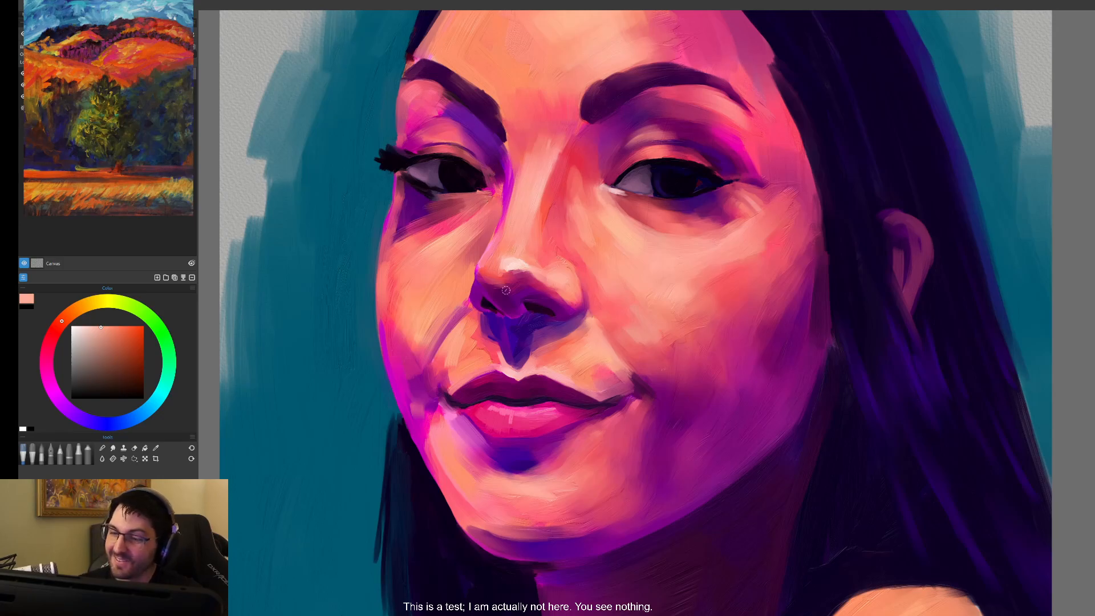
{"action": "left_click", "coordinate": [440, 245], "text": "alt"}
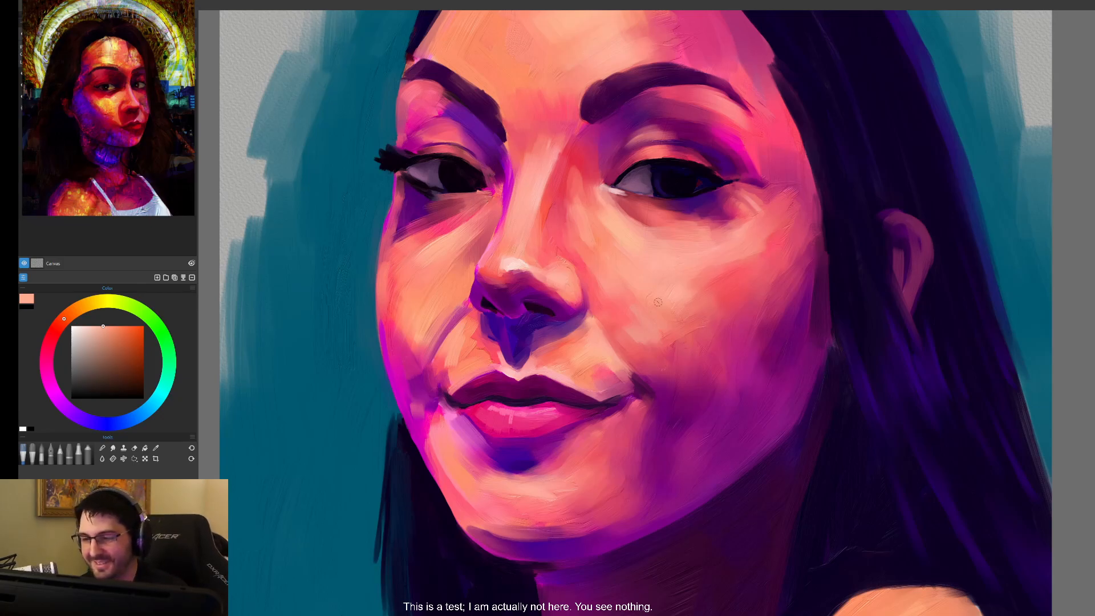
- Sample peach, dusty pink and pale pink from the cheek, inner eye corner and nose highlight, and refine the skin beneath the eye
{"action": "left_click", "coordinate": [639, 302], "text": "alt"}
{"action": "left_click_drag", "start_coordinate": [611, 309], "coordinate": [626, 329]}
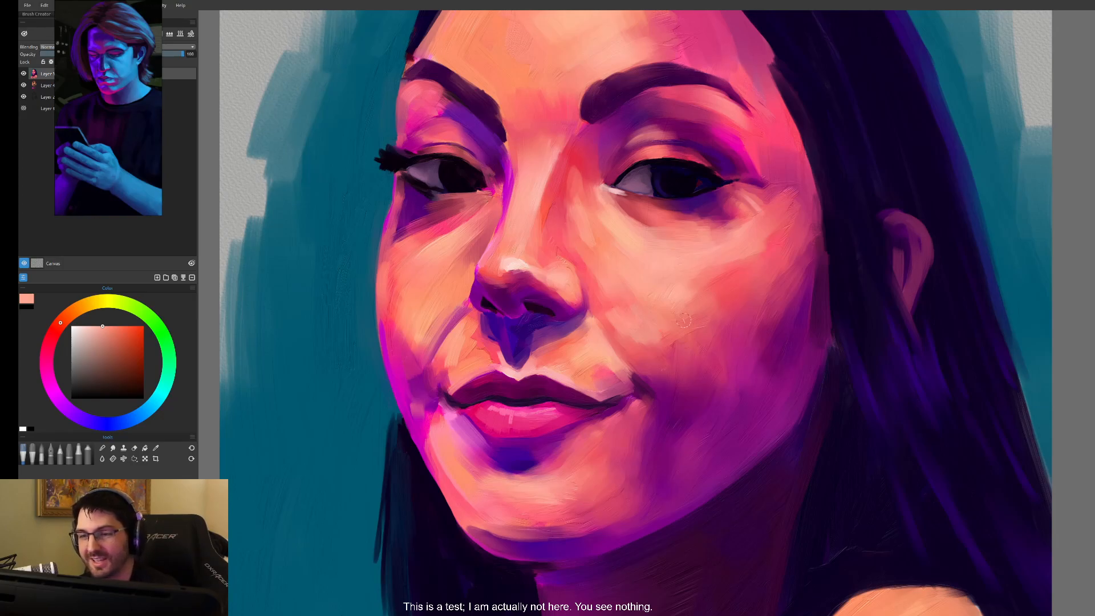
{"action": "left_click_drag", "start_coordinate": [662, 296], "coordinate": [702, 402]}
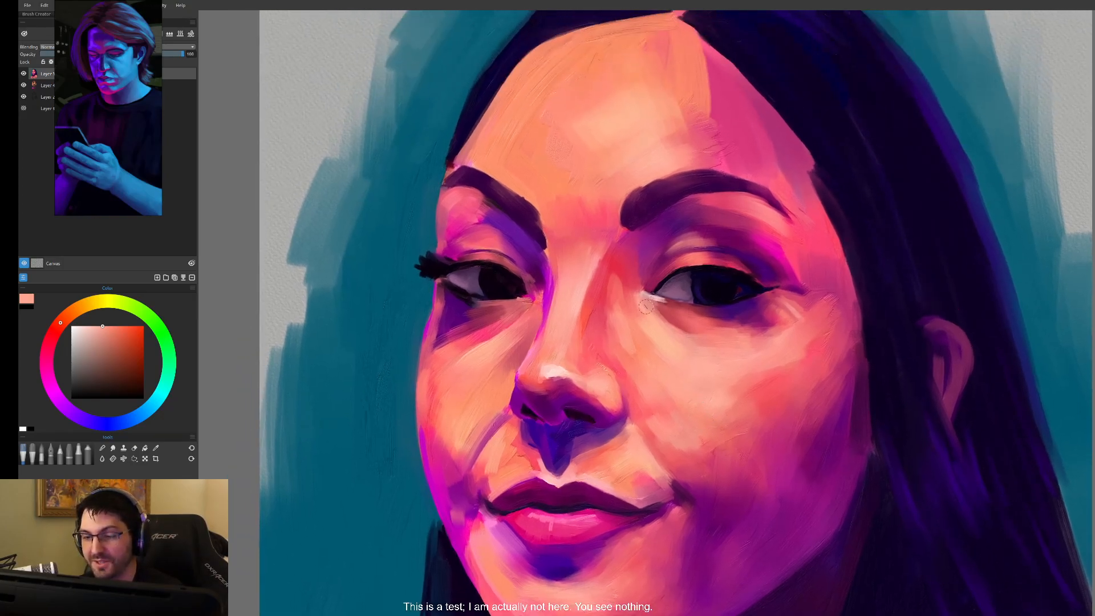
{"action": "left_click", "coordinate": [665, 288], "text": "alt"}
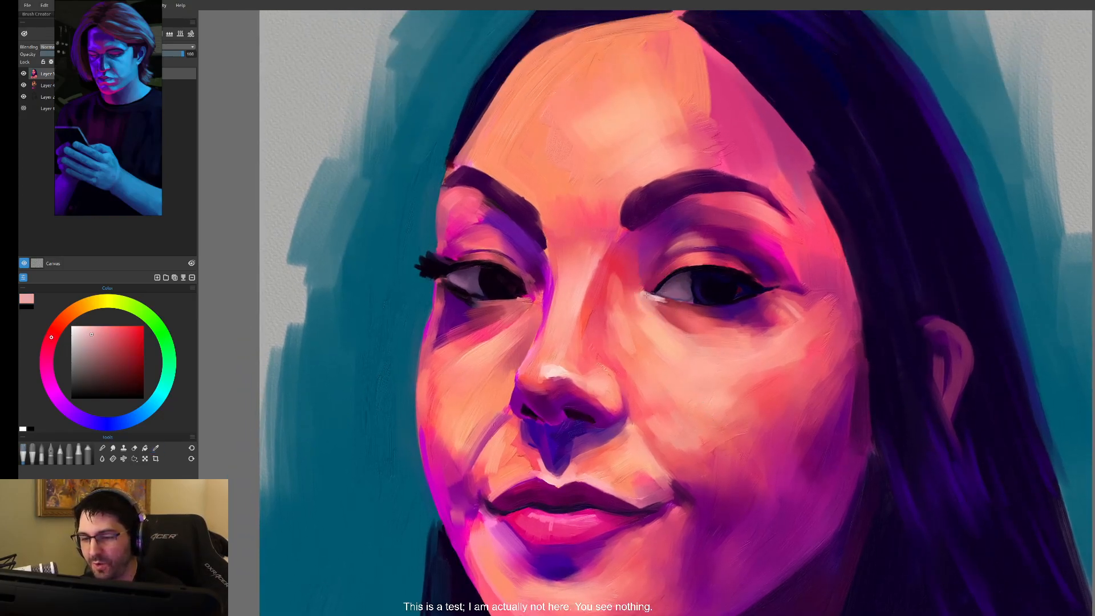
{"action": "left_click", "coordinate": [660, 299], "text": "alt"}
{"action": "left_click_drag", "start_coordinate": [659, 301], "coordinate": [653, 297]}
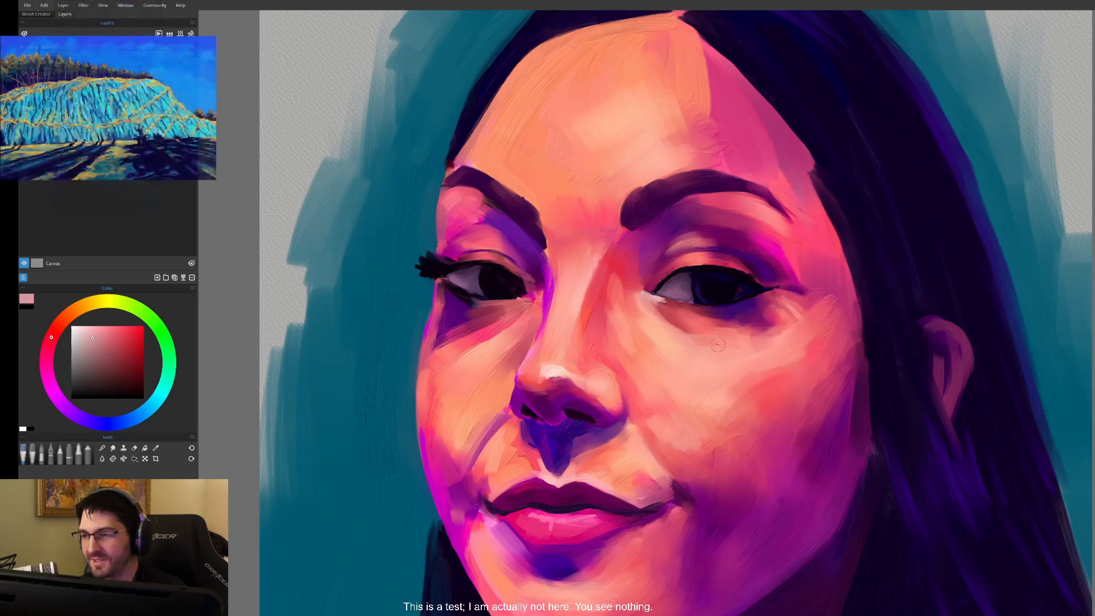
{"action": "left_click", "coordinate": [662, 321], "text": "alt"}
{"action": "left_click", "coordinate": [554, 371], "text": "alt"}
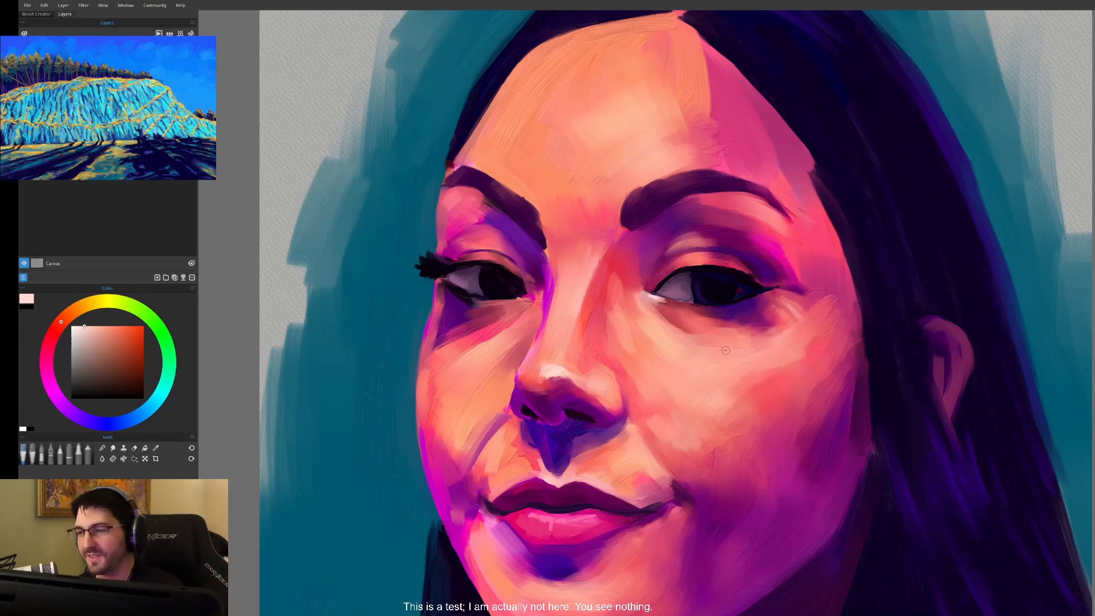
- Sample salmon pink and coral from the upper face, and soften the hard edge between the forehead's lit and shaded planes
{"action": "left_click", "coordinate": [764, 216], "text": "alt"}
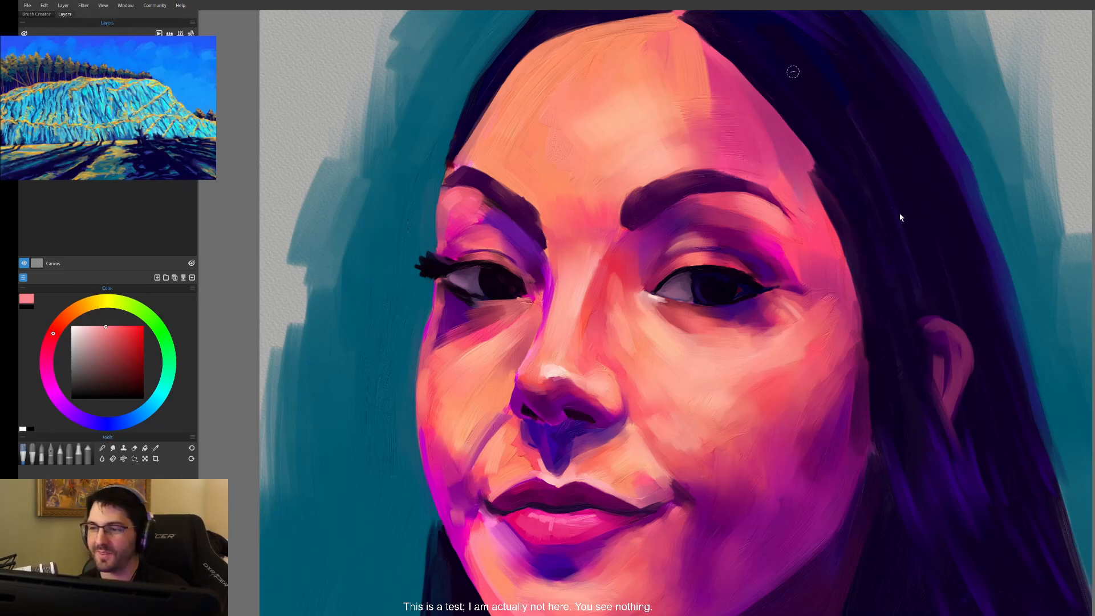
{"action": "left_click", "coordinate": [708, 108], "text": "alt"}
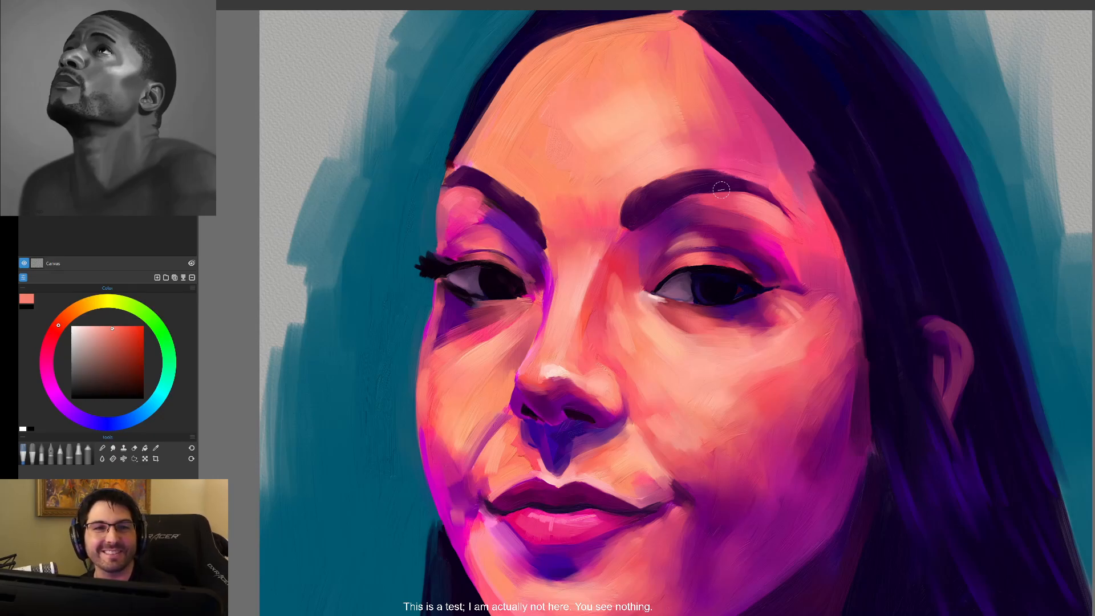
- Sample salmon and pink from the cheek and brow bone, shift the hue toward orange, and touch up the cheek and forehead
{"action": "left_click_drag", "start_coordinate": [740, 367], "coordinate": [697, 343]}
{"action": "left_click", "coordinate": [690, 327], "text": "alt"}
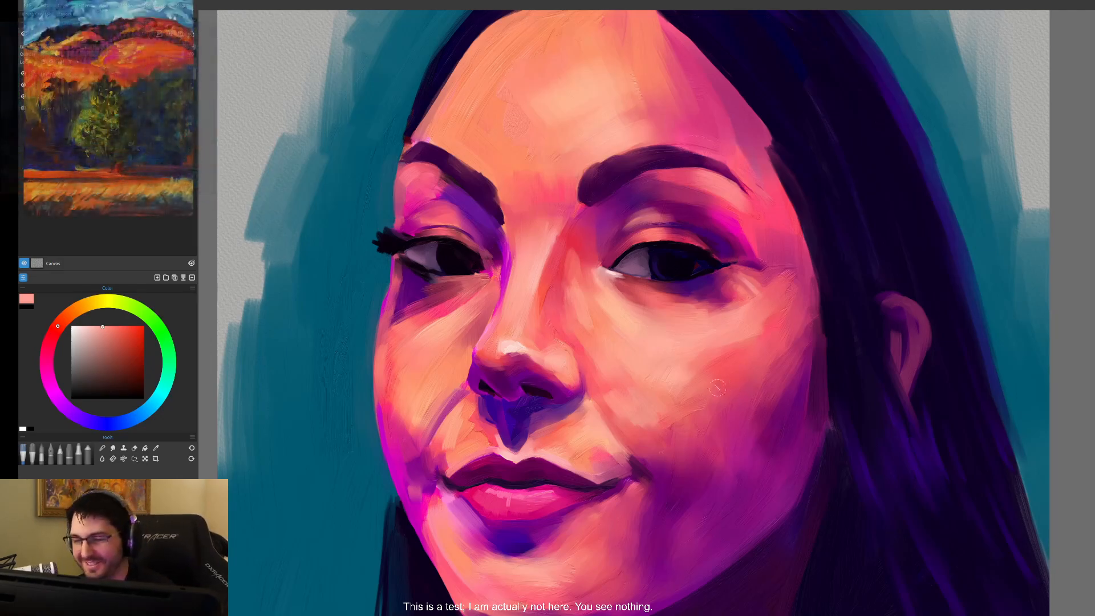
{"action": "left_click", "coordinate": [680, 318], "text": "alt"}
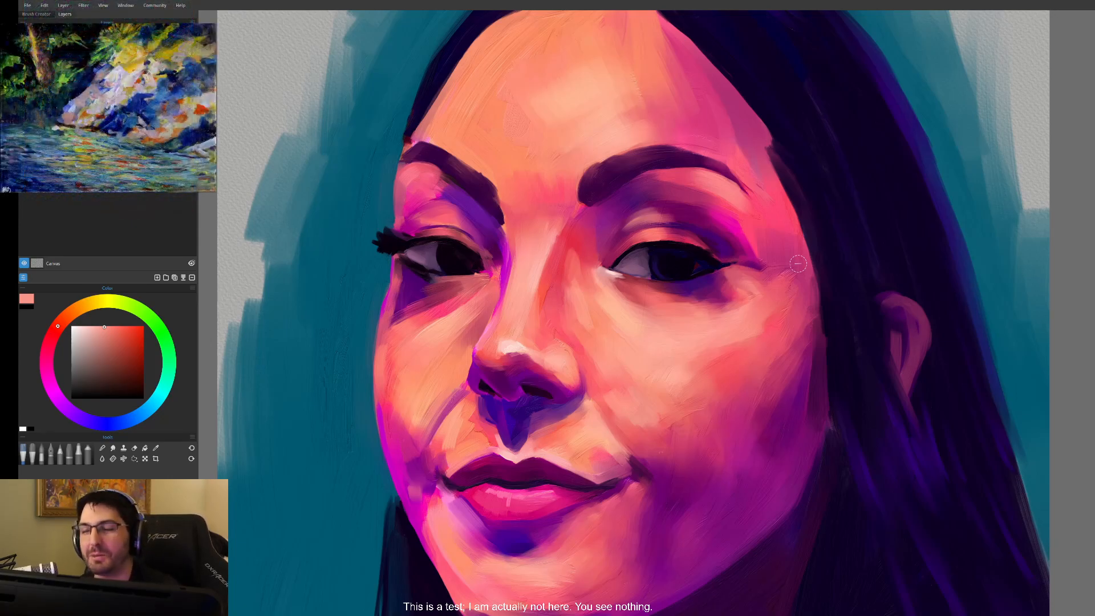
{"action": "left_click", "coordinate": [716, 182], "text": "alt"}
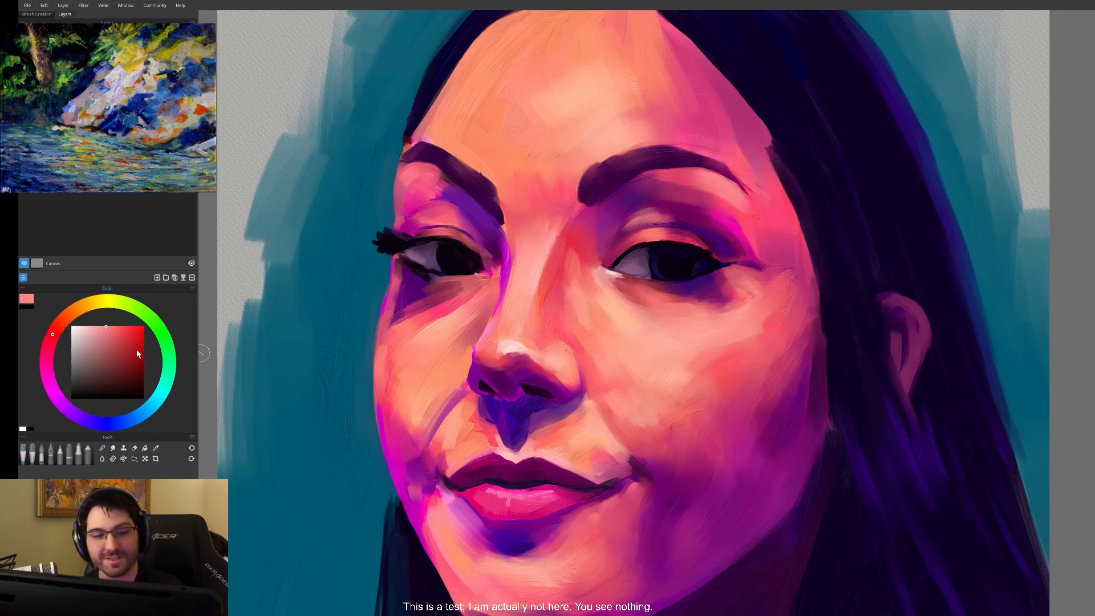
{"action": "left_click_drag", "start_coordinate": [62, 329], "coordinate": [61, 323]}
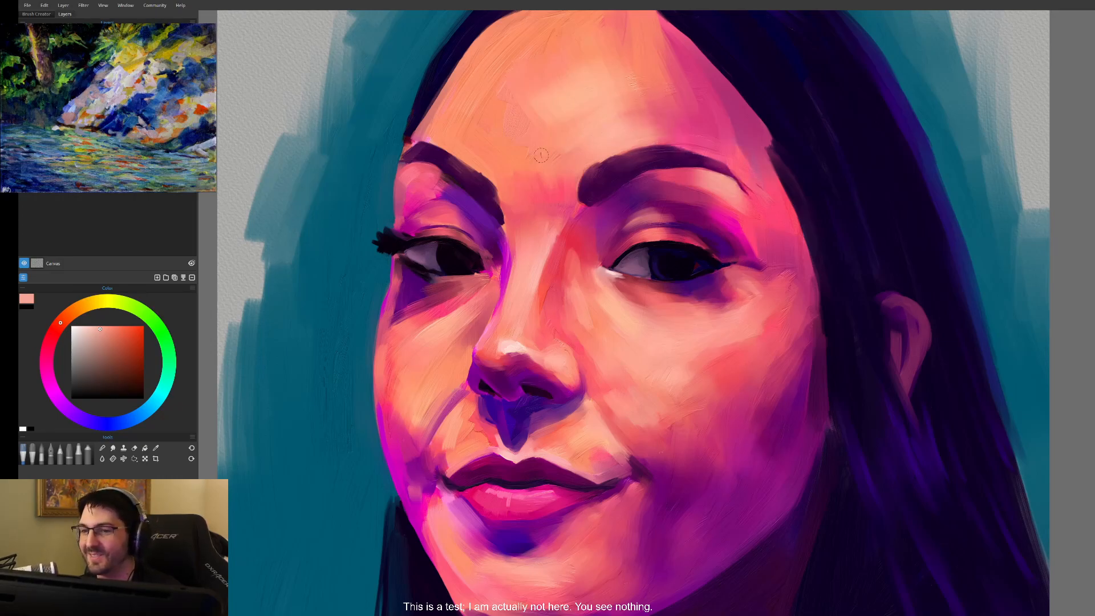
- Sample coral from beside the nose and peach from the cheek, and blend the shaded cheek above the mouth corner
{"action": "scroll", "coordinate": [729, 294], "scroll_direction": "down", "scroll_amount": 2}
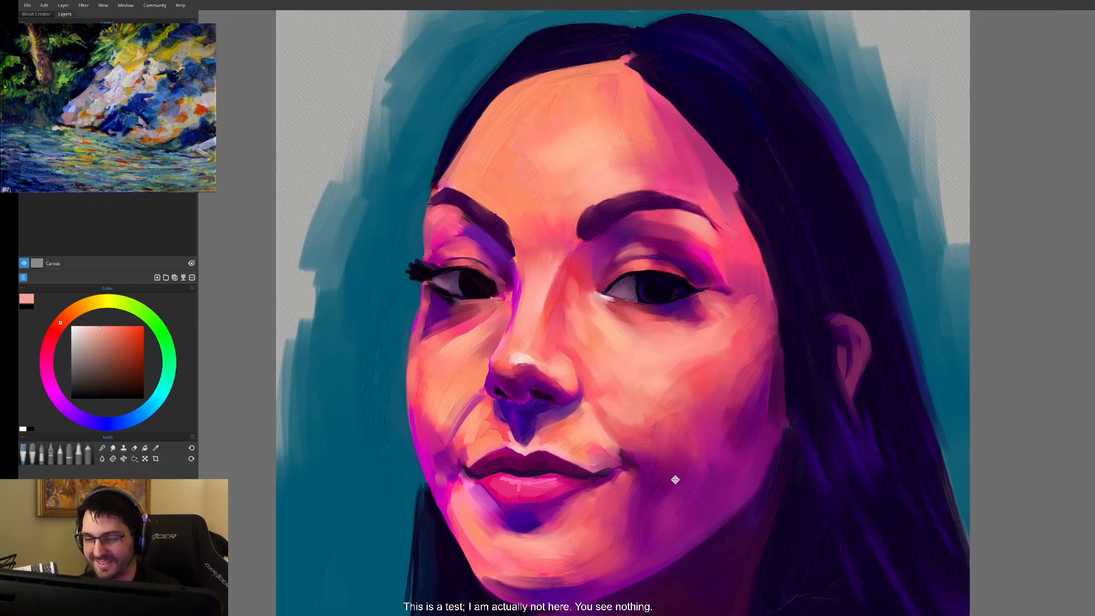
{"action": "left_click_drag", "start_coordinate": [675, 480], "coordinate": [673, 410]}
{"action": "left_click", "coordinate": [567, 357], "text": "alt"}
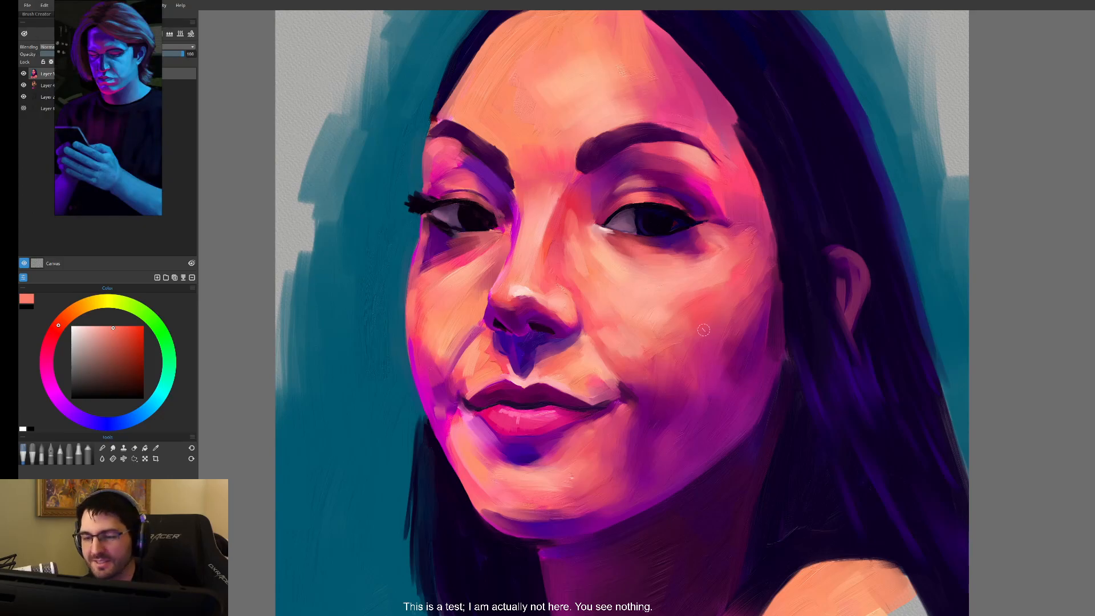
{"action": "left_click_drag", "start_coordinate": [674, 304], "coordinate": [703, 336]}
{"action": "left_click", "coordinate": [670, 312], "text": "alt"}
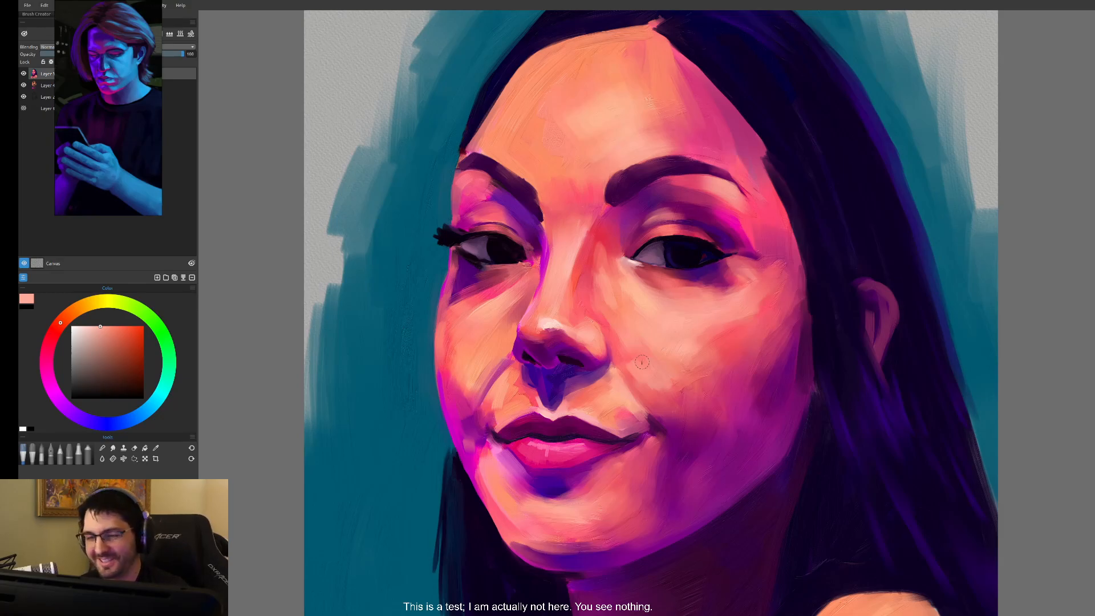
{"action": "left_click_drag", "start_coordinate": [684, 338], "coordinate": [706, 327]}
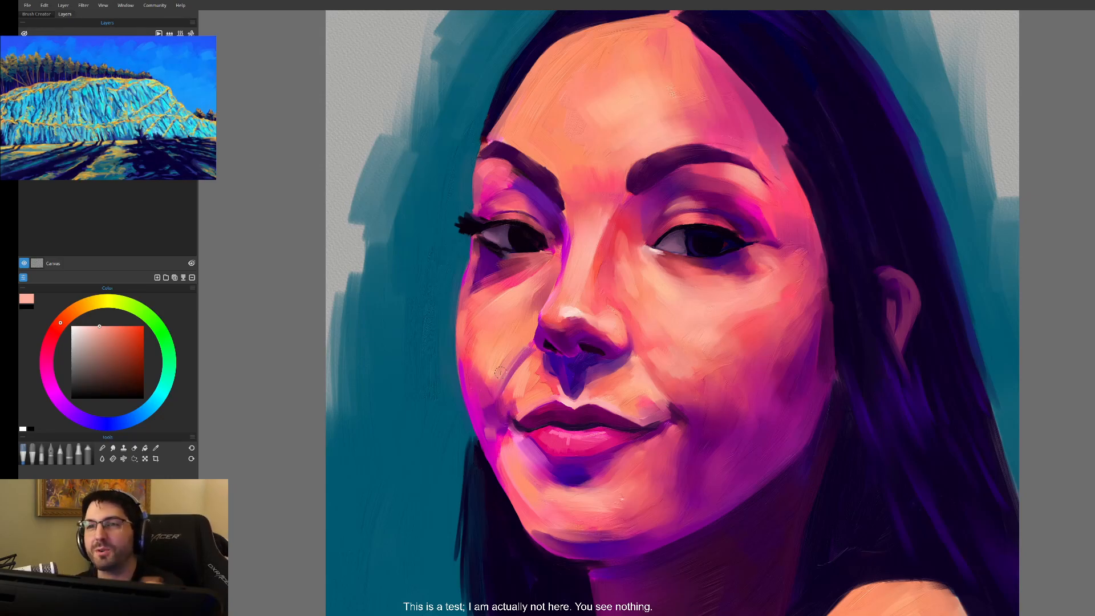
- Sample salmon, coral and magenta-pink around the nose bridge and far eyelid, and refine the nose's side and the inner eye corner
{"action": "left_click_drag", "start_coordinate": [679, 307], "coordinate": [677, 344]}
{"action": "left_click", "coordinate": [578, 279], "text": "alt"}
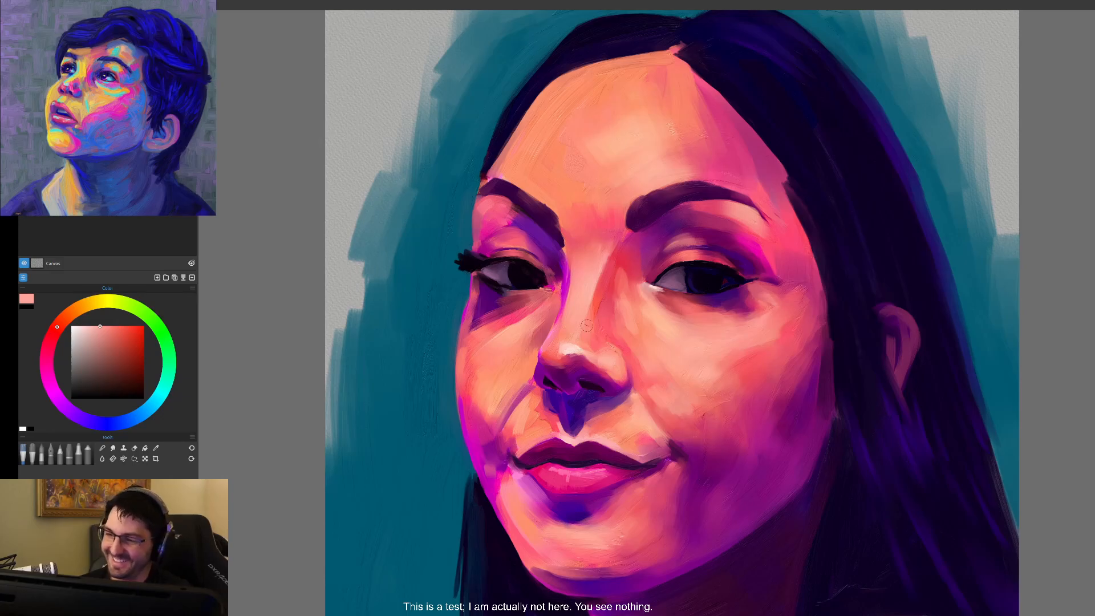
{"action": "left_click", "coordinate": [559, 290], "text": "alt"}
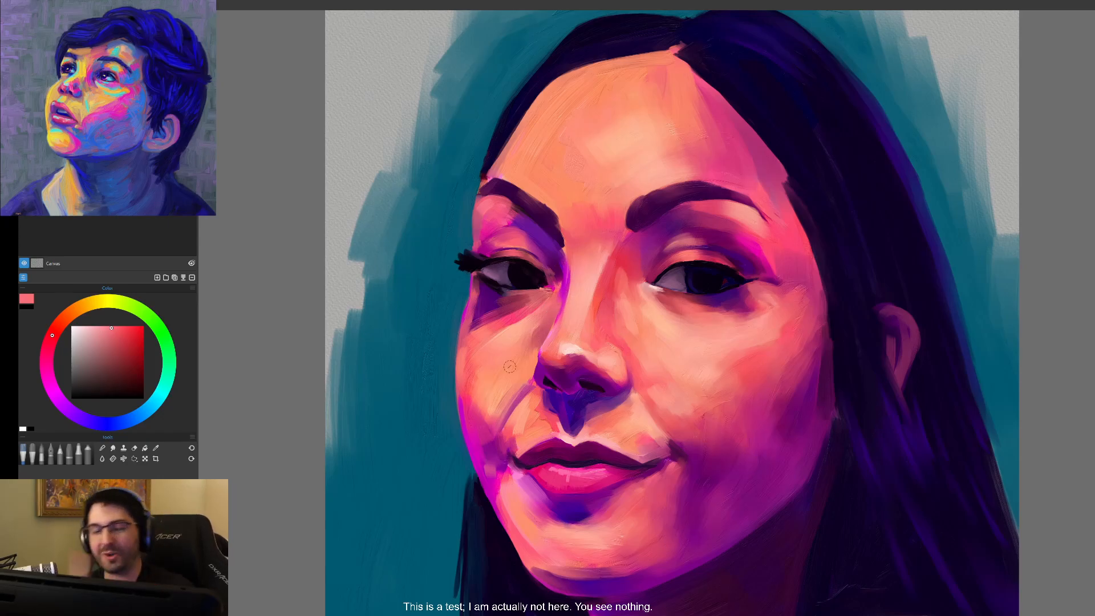
{"action": "left_click", "coordinate": [552, 296], "text": "alt"}
{"action": "left_click", "coordinate": [552, 305], "text": "alt"}
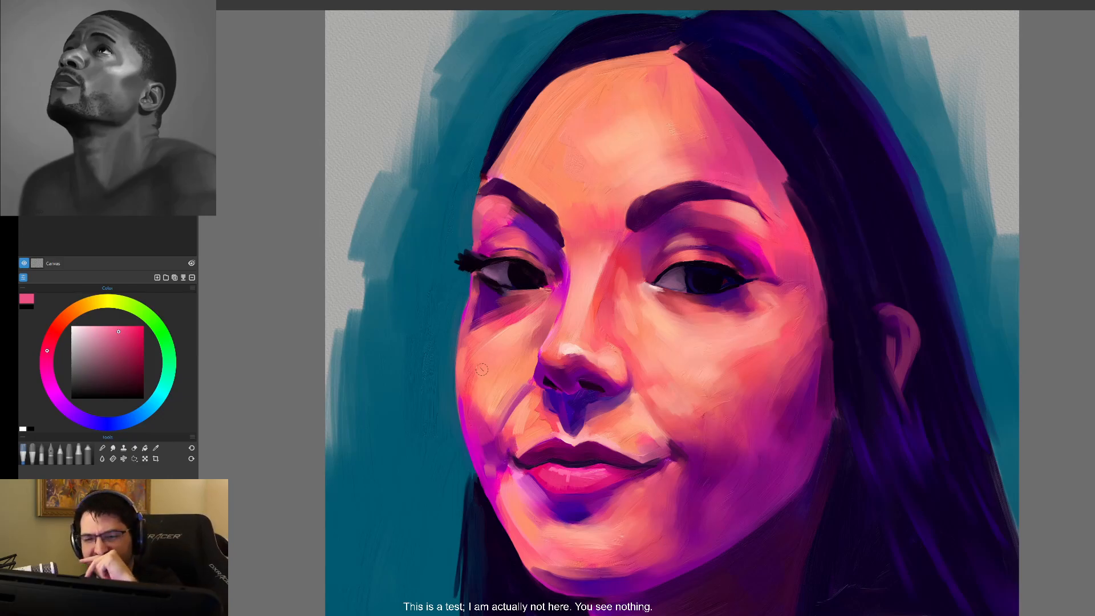
{"action": "left_click", "coordinate": [516, 244], "text": "alt"}
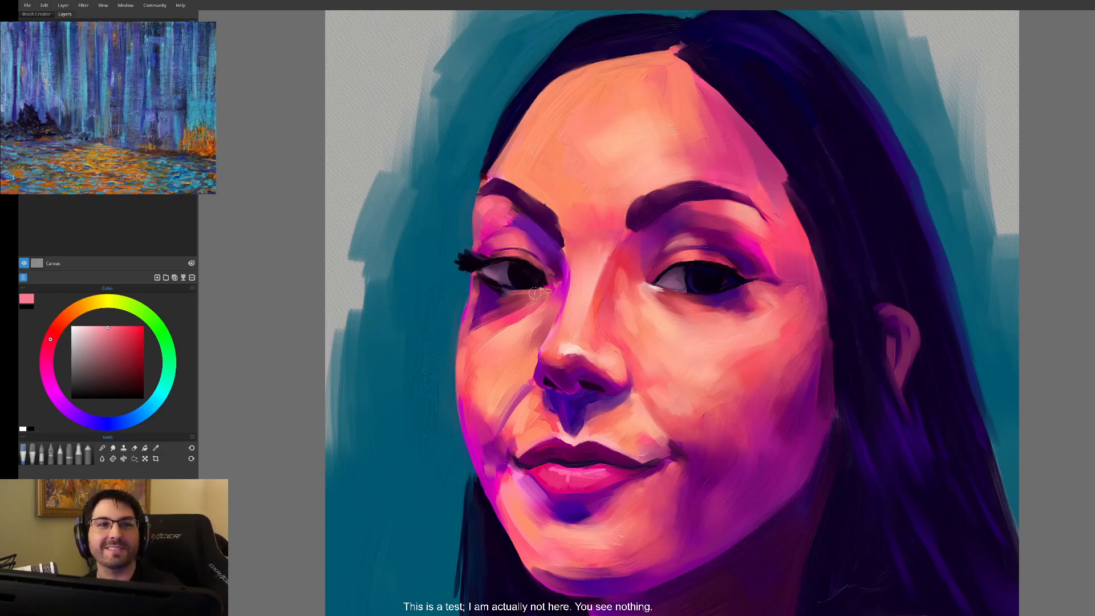
- Sample peach from beneath the near eye and salmon pink from beneath the brow, and smooth the skin around the eye
{"action": "left_click", "coordinate": [684, 323], "text": "alt"}
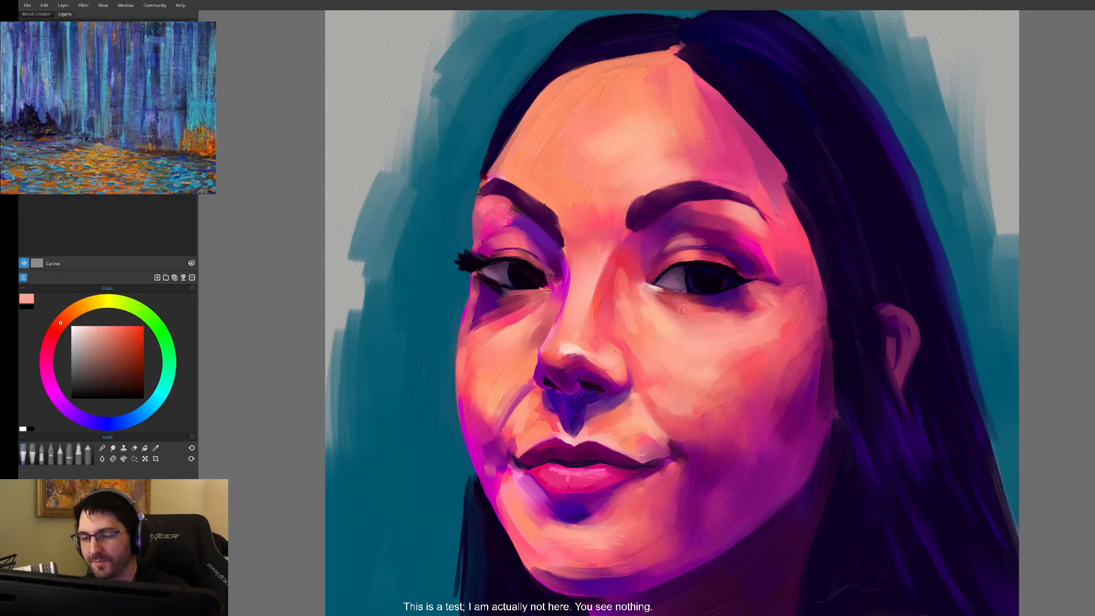
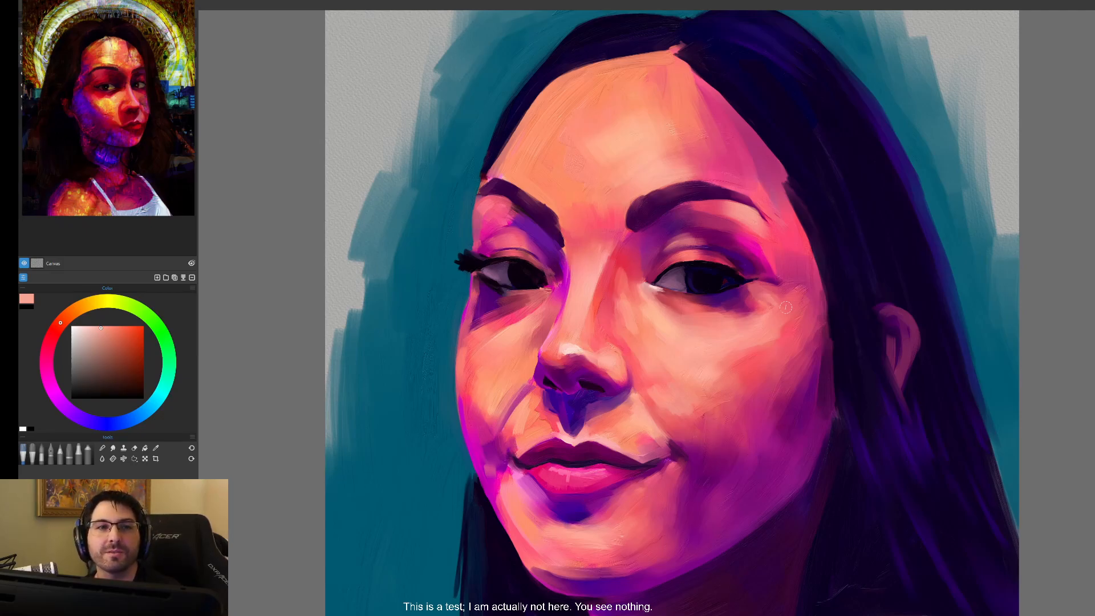
{"action": "left_click", "coordinate": [691, 322], "text": "alt"}
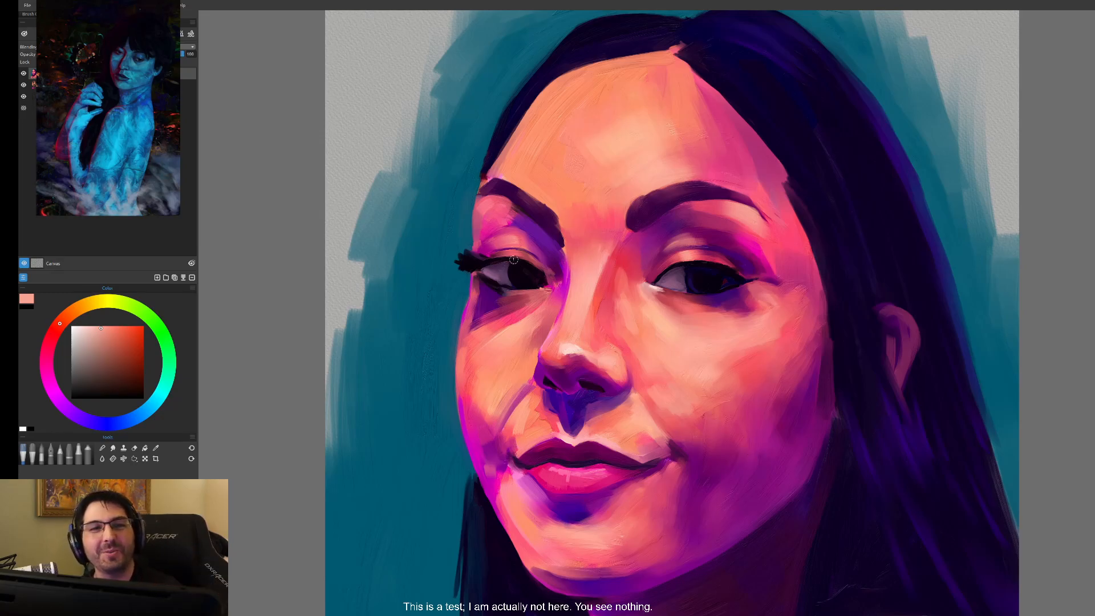
{"action": "left_click_drag", "start_coordinate": [727, 371], "coordinate": [703, 354]}
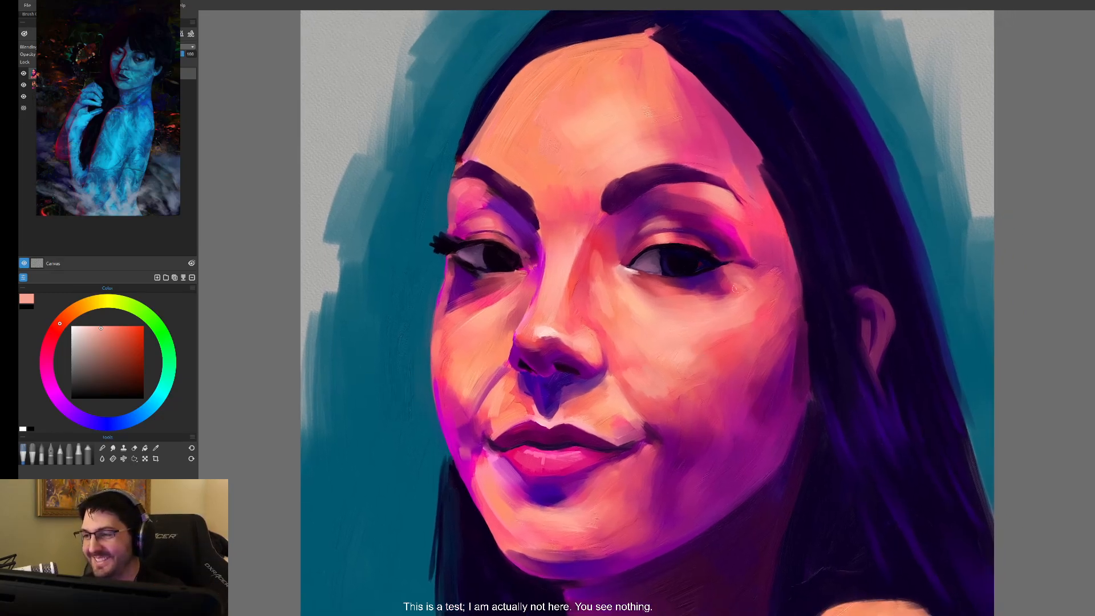
{"action": "left_click_drag", "start_coordinate": [716, 189], "coordinate": [699, 186]}
{"action": "left_click", "coordinate": [718, 197], "text": "alt"}
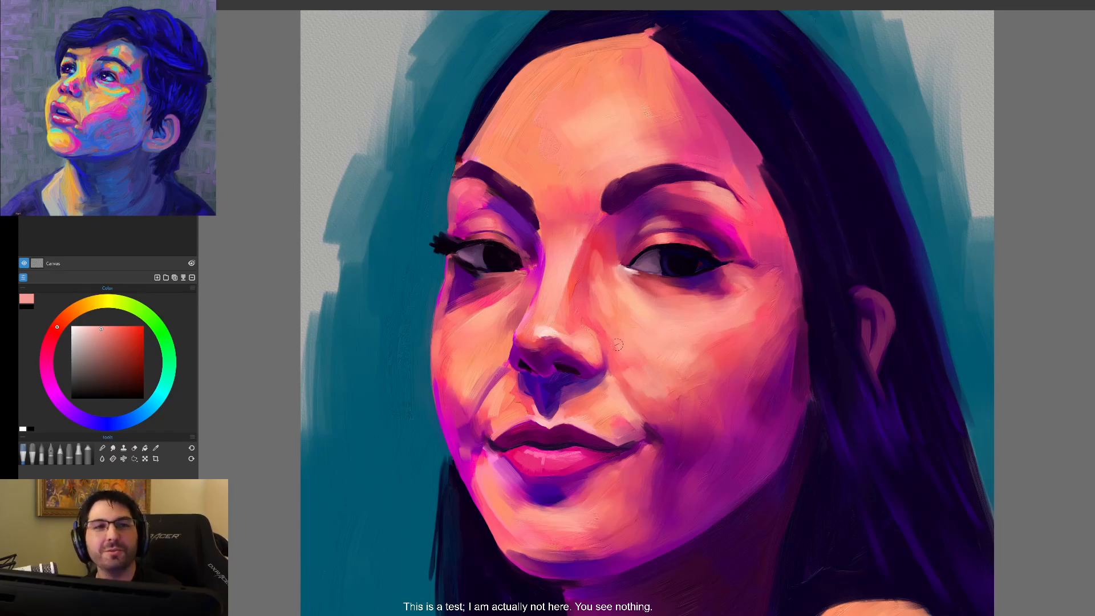
{"action": "left_click", "coordinate": [633, 293], "text": "alt"}
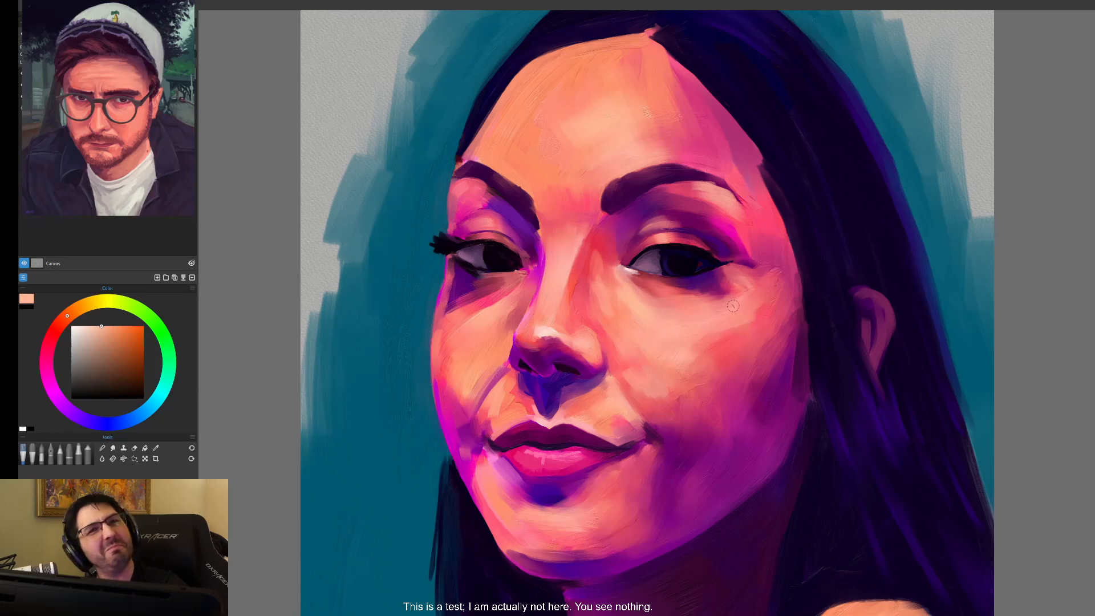
- Sample dark violets from the shadow under the nose, undo the stray stroke, and rework the far nostril and its shadow edge
{"action": "key", "text": "alt"}
{"action": "left_click", "coordinate": [544, 388]}
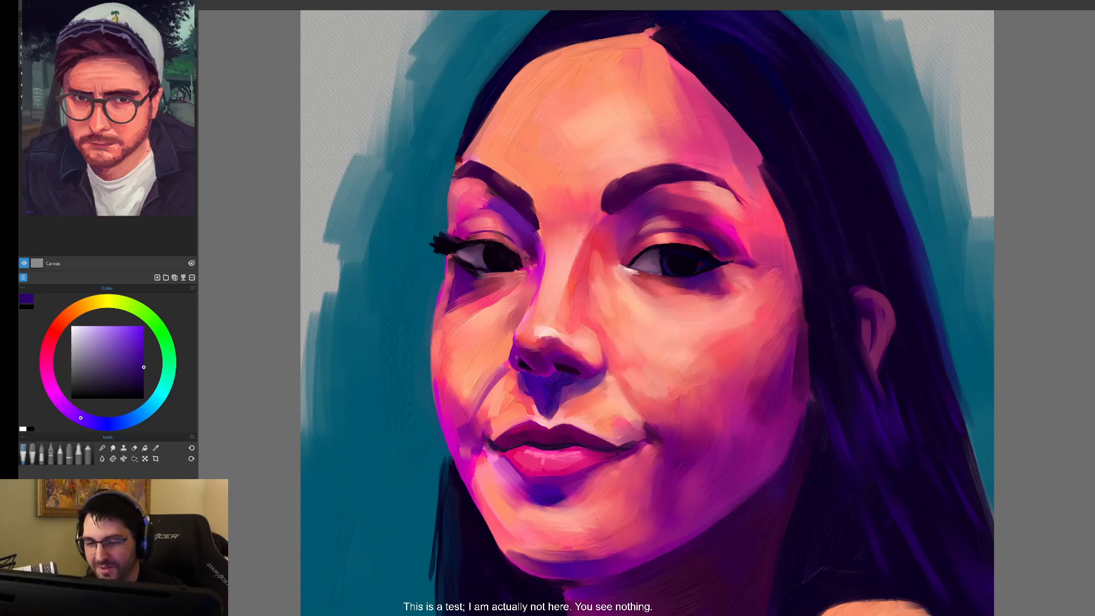
{"action": "key", "text": "ctrl+z"}
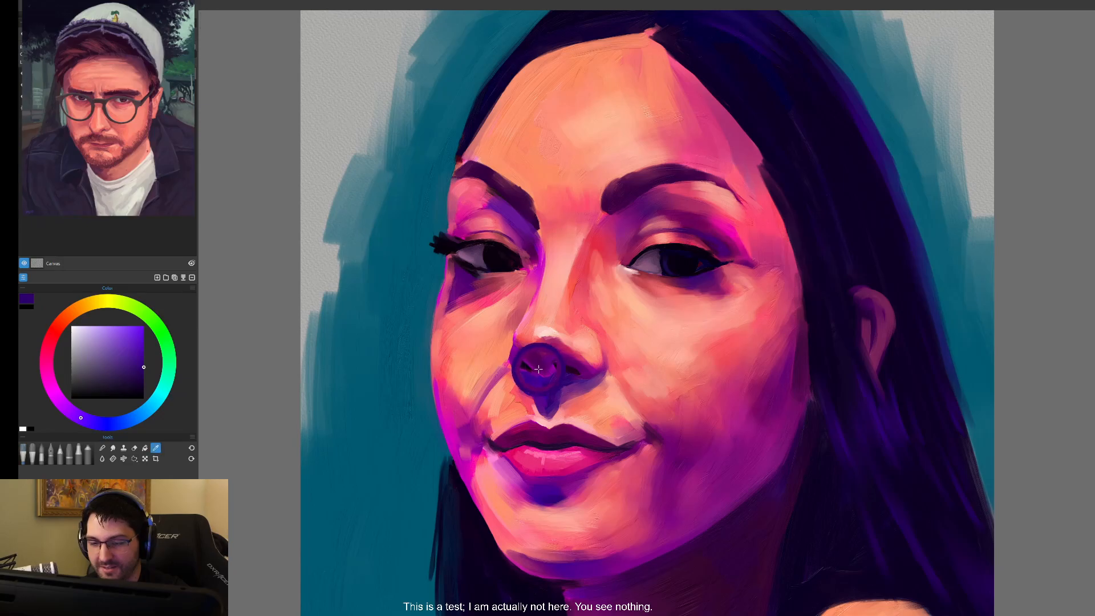
{"action": "left_click", "coordinate": [514, 358], "text": "alt"}
{"action": "left_click_drag", "start_coordinate": [524, 370], "coordinate": [538, 376]}
{"action": "left_click", "coordinate": [536, 384], "text": "alt"}
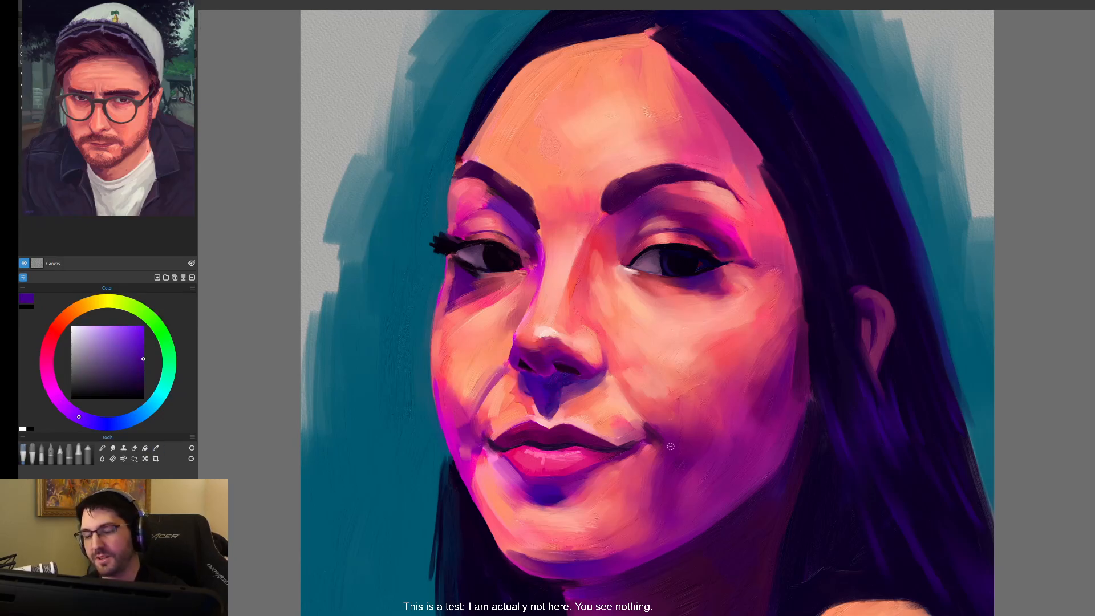
- Sample light peach from the skin beneath the near eye, and blend it into the lit part of the cheek
{"action": "left_click_drag", "start_coordinate": [665, 481], "coordinate": [650, 453]}
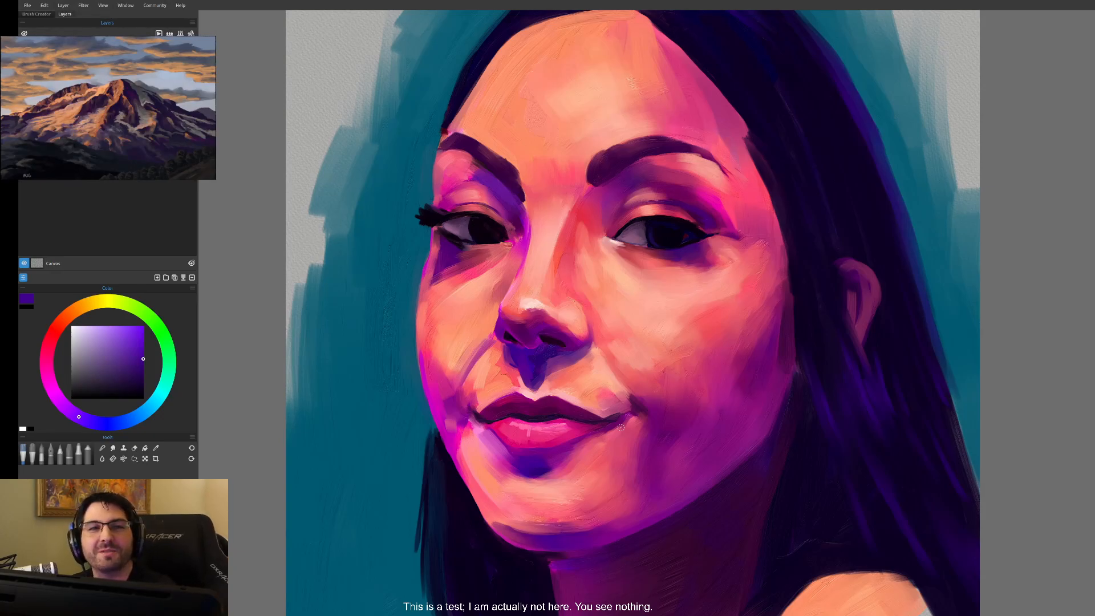
{"action": "left_click", "coordinate": [631, 274], "text": "alt"}
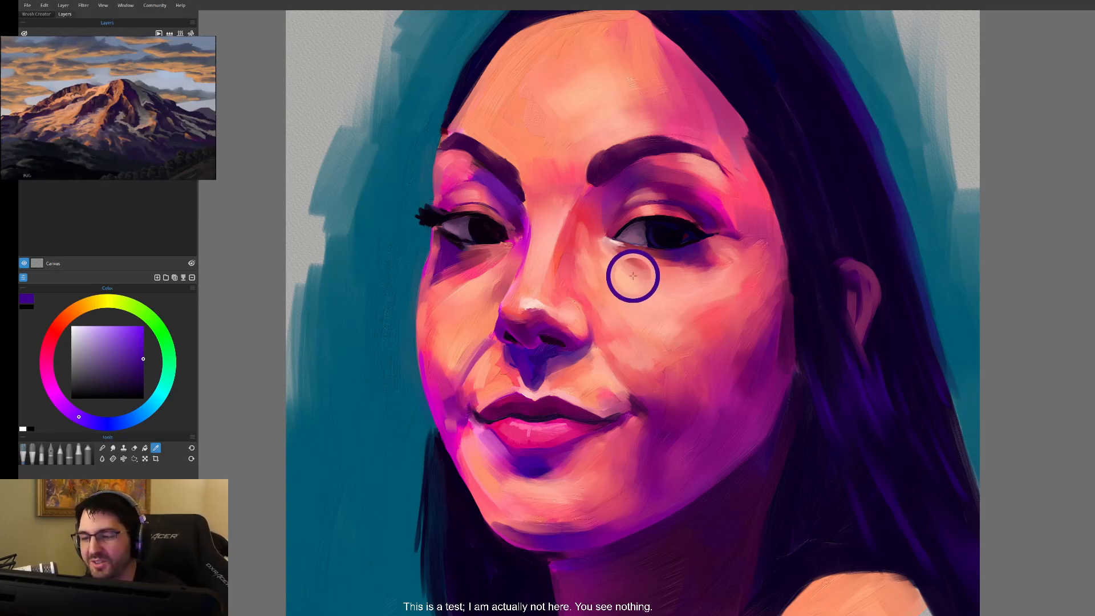
{"action": "left_click", "coordinate": [661, 295], "text": "alt"}
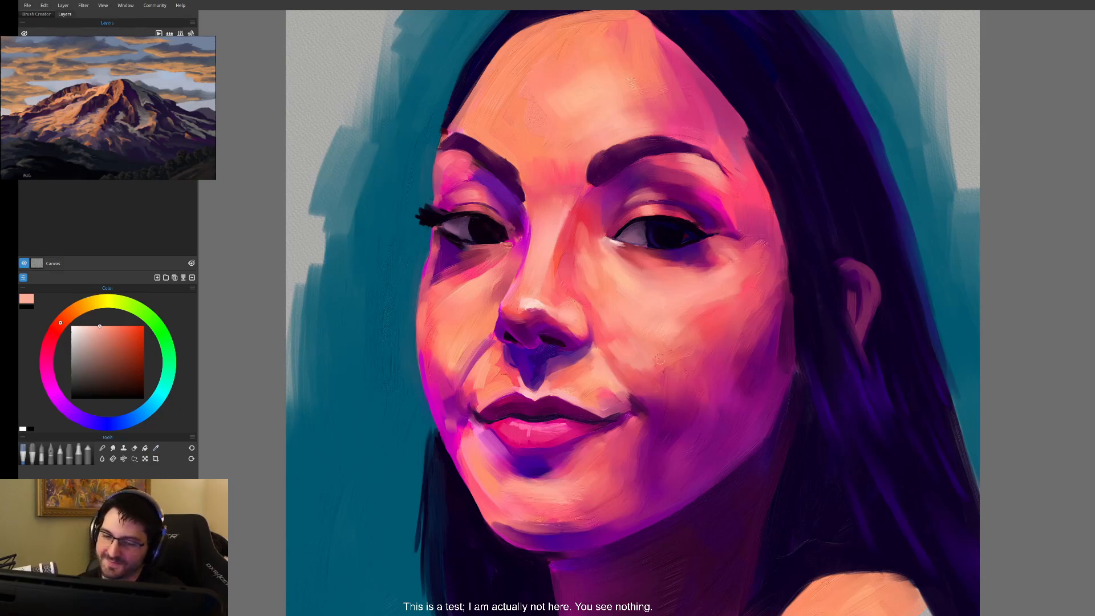
- Sample peach and orange-coral from the far cheek, and soften the smile crease running from the nostril to the mouth
{"action": "left_click_drag", "start_coordinate": [590, 485], "coordinate": [655, 410]}
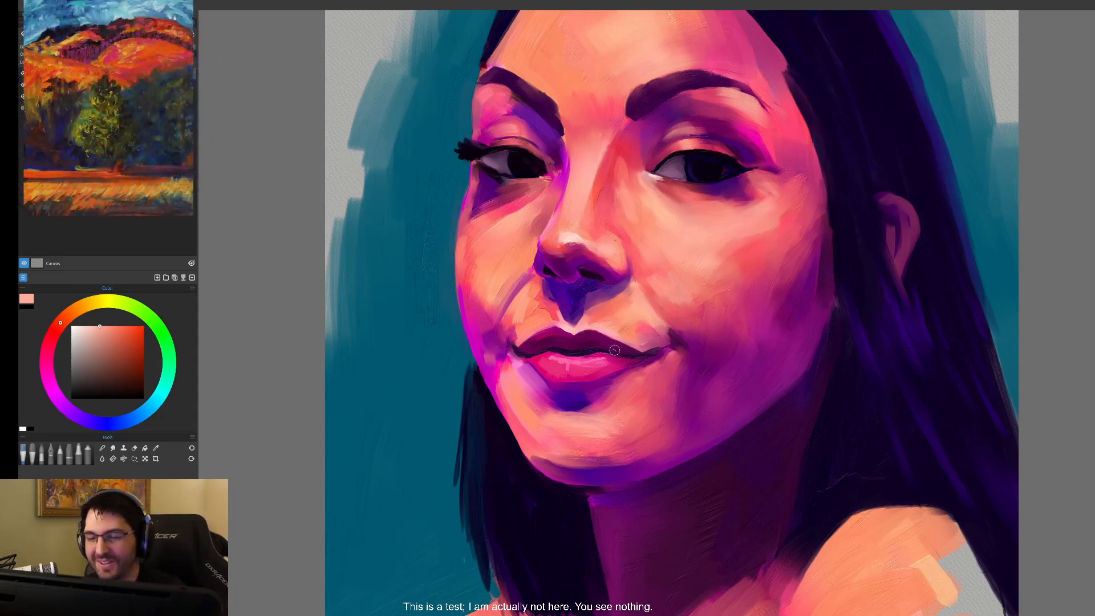
{"action": "left_click", "coordinate": [526, 313], "text": "alt"}
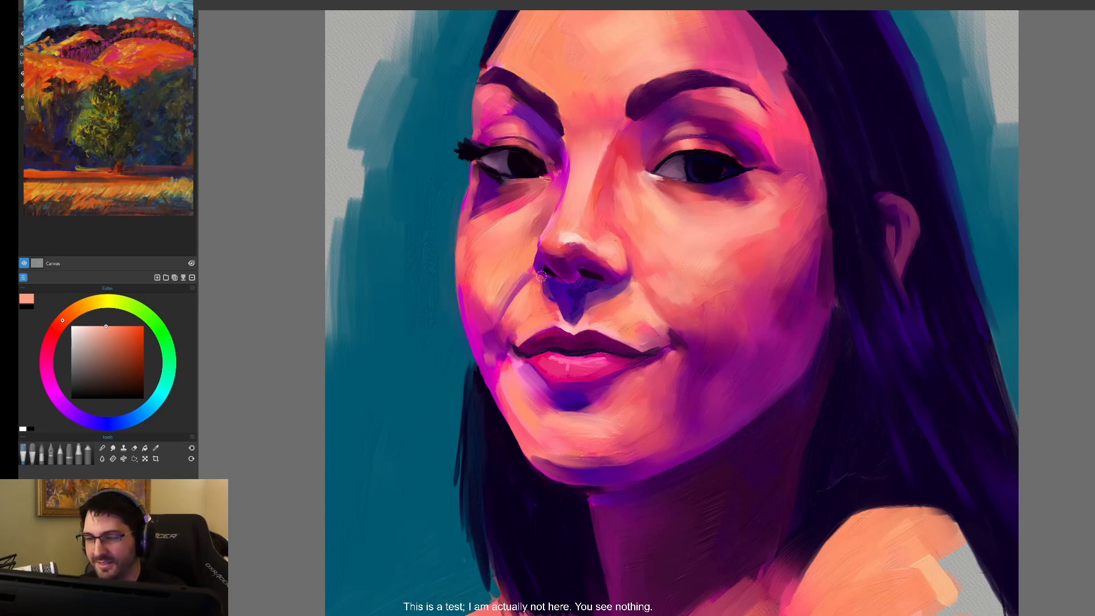
{"action": "left_click", "coordinate": [520, 274], "text": "alt"}
{"action": "mouse_move", "coordinate": [504, 293]}
{"action": "left_mouse_down"}
{"action": "mouse_move", "coordinate": [517, 271]}
{"action": "mouse_move", "coordinate": [495, 317]}
{"action": "left_mouse_up"}
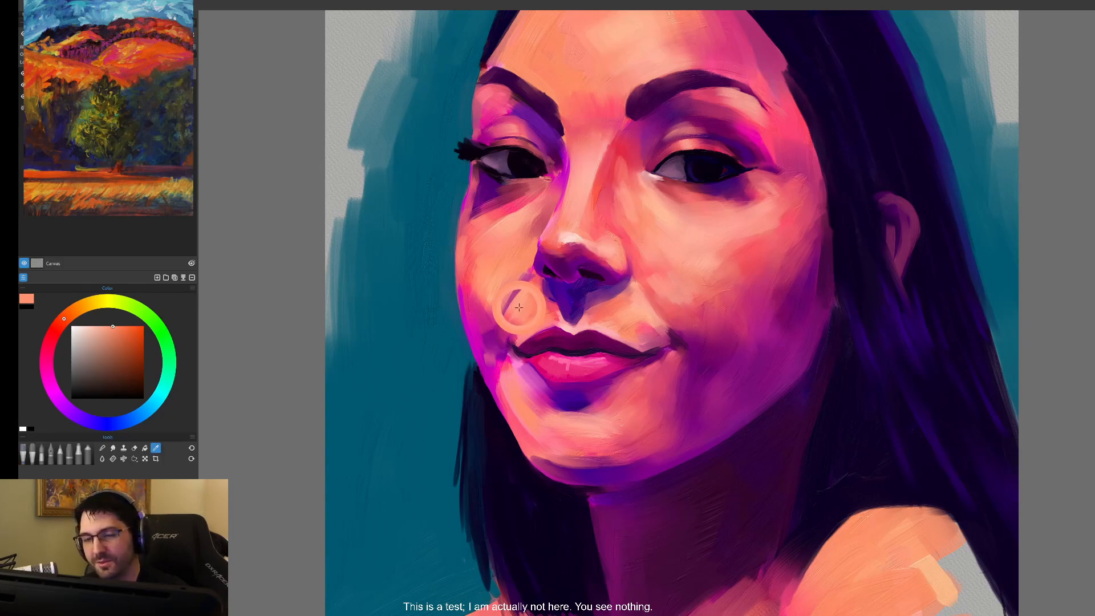
{"action": "left_click", "coordinate": [522, 273], "text": "alt"}
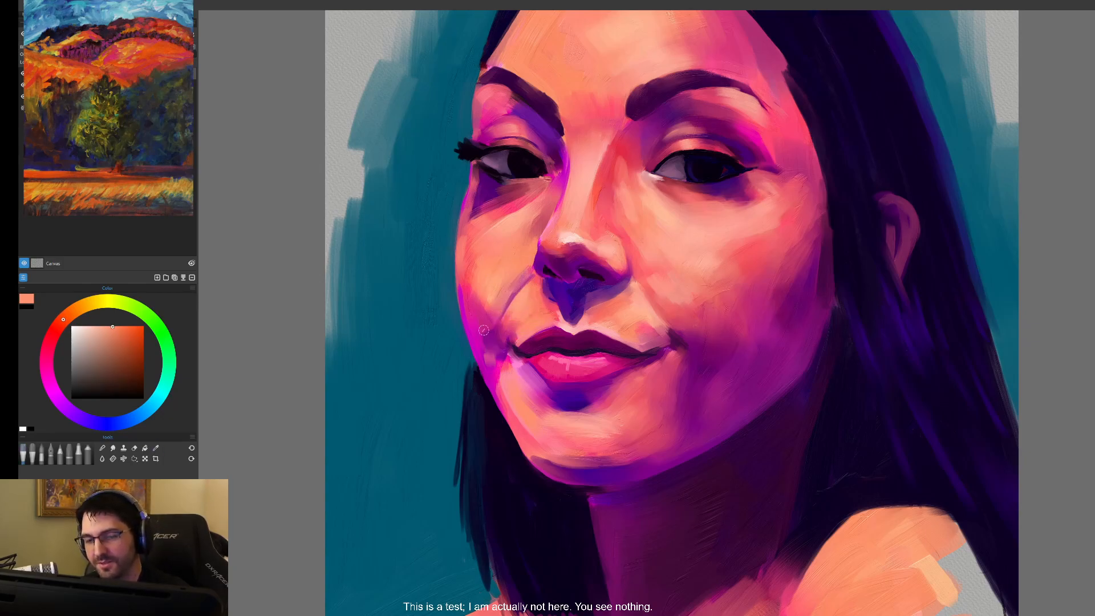
- Sample light peach from the skin beside the nose and soften the smile crease on the far cheek
{"action": "left_click", "coordinate": [544, 309], "text": "alt"}
{"action": "left_click_drag", "start_coordinate": [522, 291], "coordinate": [511, 303]}
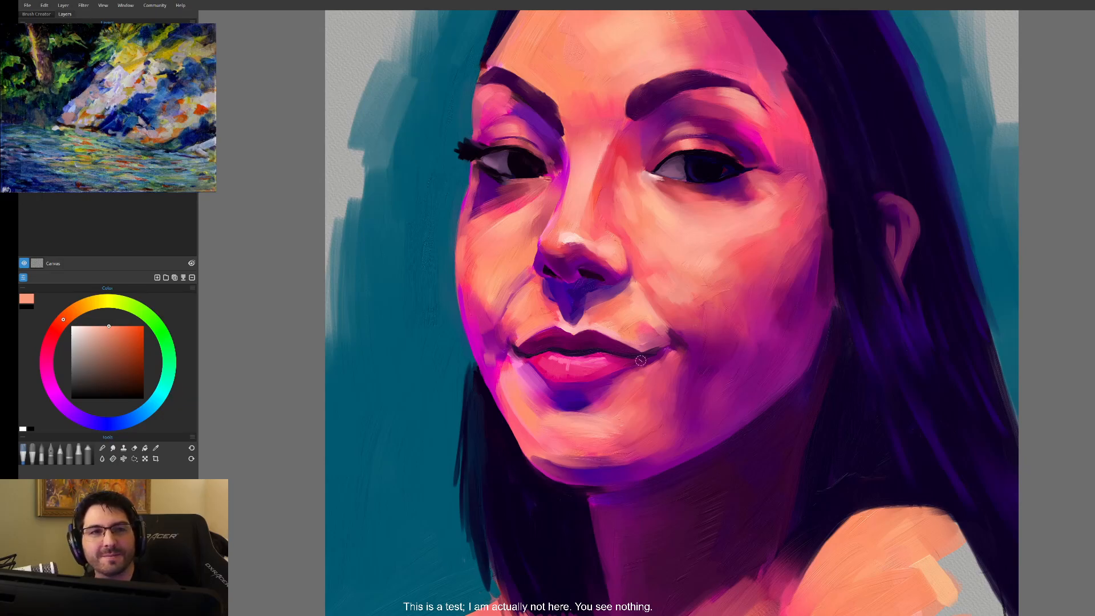
{"action": "left_click_drag", "start_coordinate": [670, 355], "coordinate": [632, 384]}
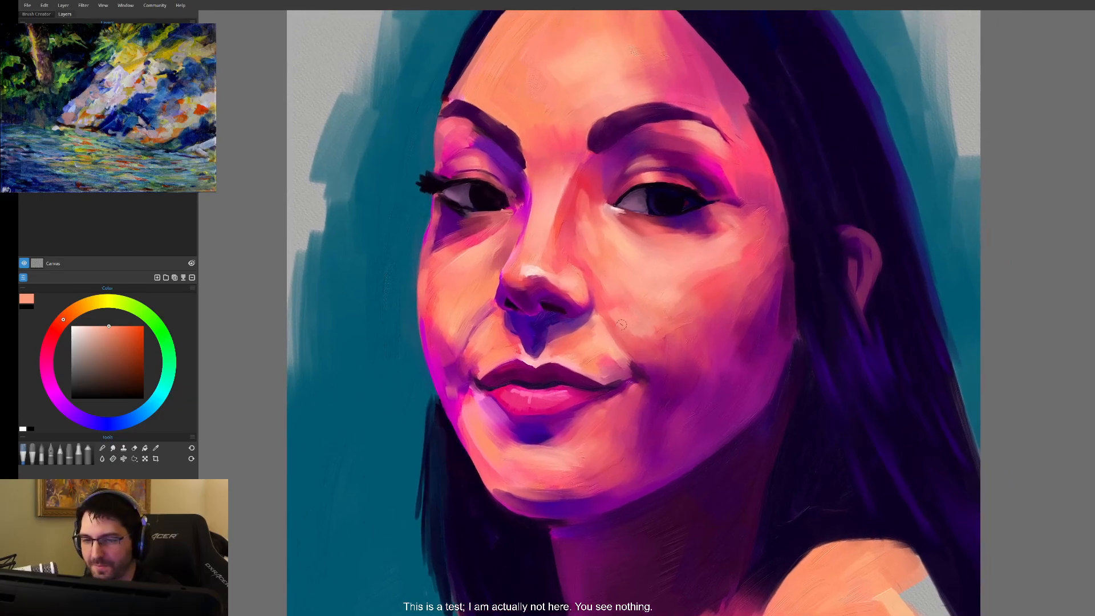
- Sample salmon from the side of the nose, lighten it to pale pink, and blend it into the near cheek's highlight
{"action": "left_click", "coordinate": [582, 238], "text": "alt"}
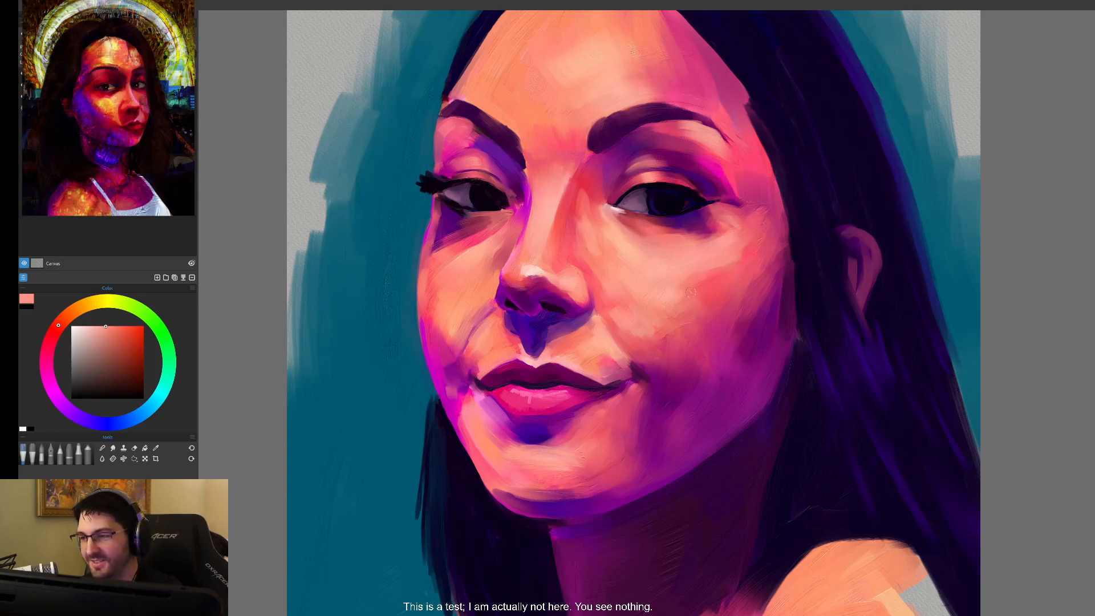
{"action": "left_click", "coordinate": [94, 329]}
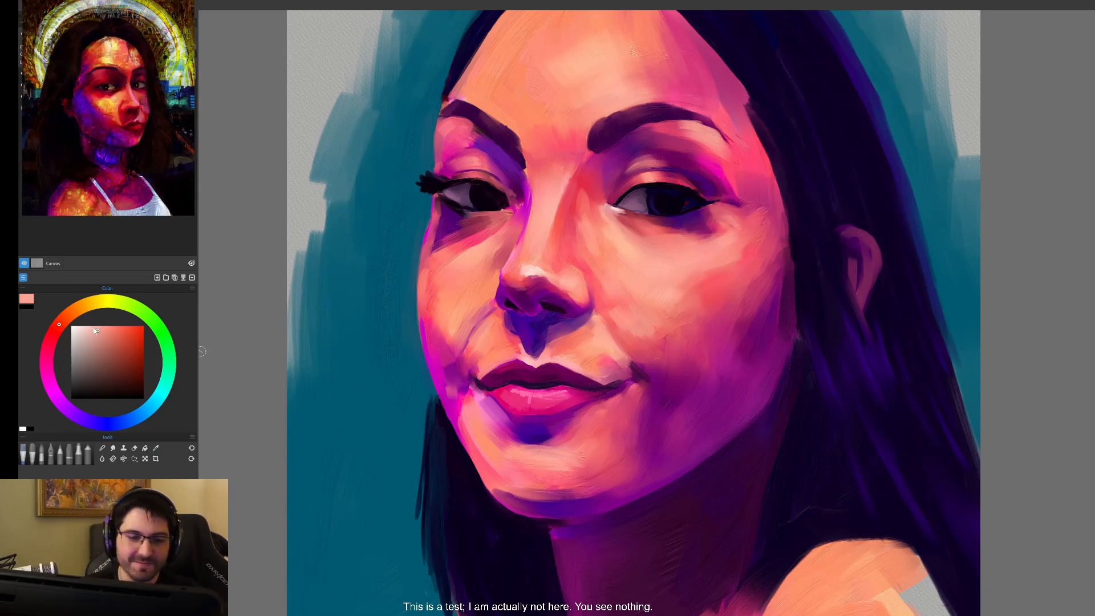
{"action": "left_click_drag", "start_coordinate": [97, 330], "coordinate": [92, 327]}
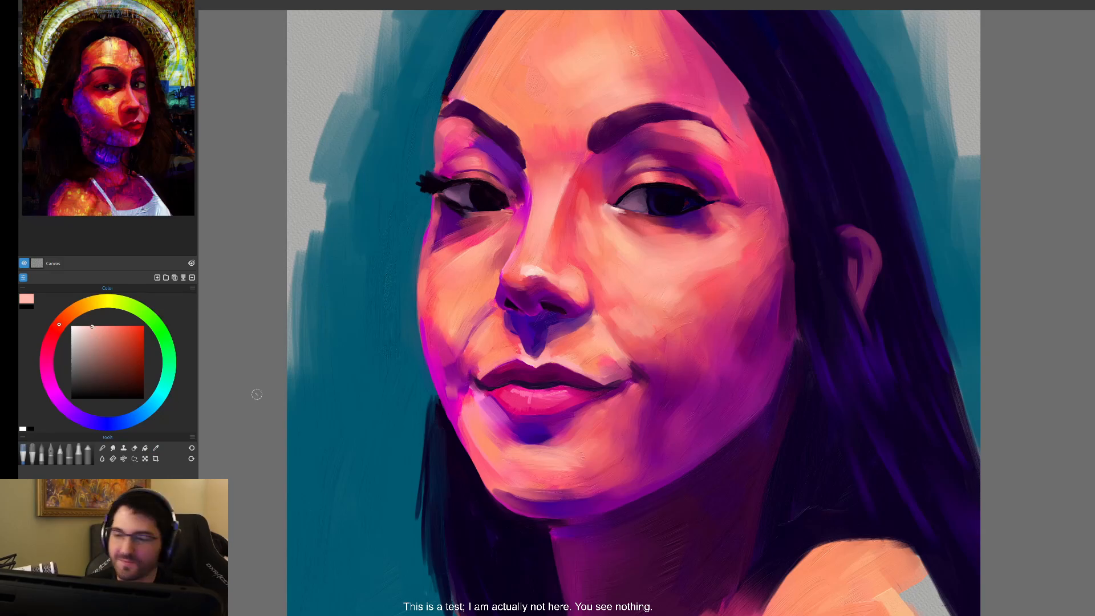
{"action": "left_click_drag", "start_coordinate": [661, 265], "coordinate": [690, 250]}
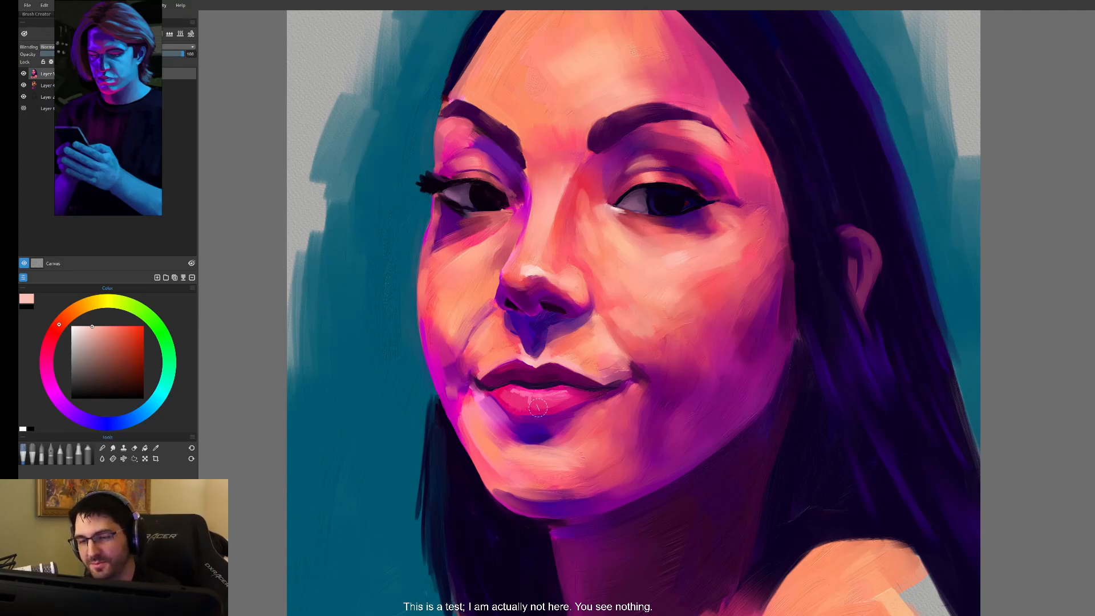
- Sample magenta, purple and dark violet from the nose's underside, refine the shading around the nostrils, and undo the stray stroke
{"action": "left_click", "coordinate": [528, 279], "text": "alt"}
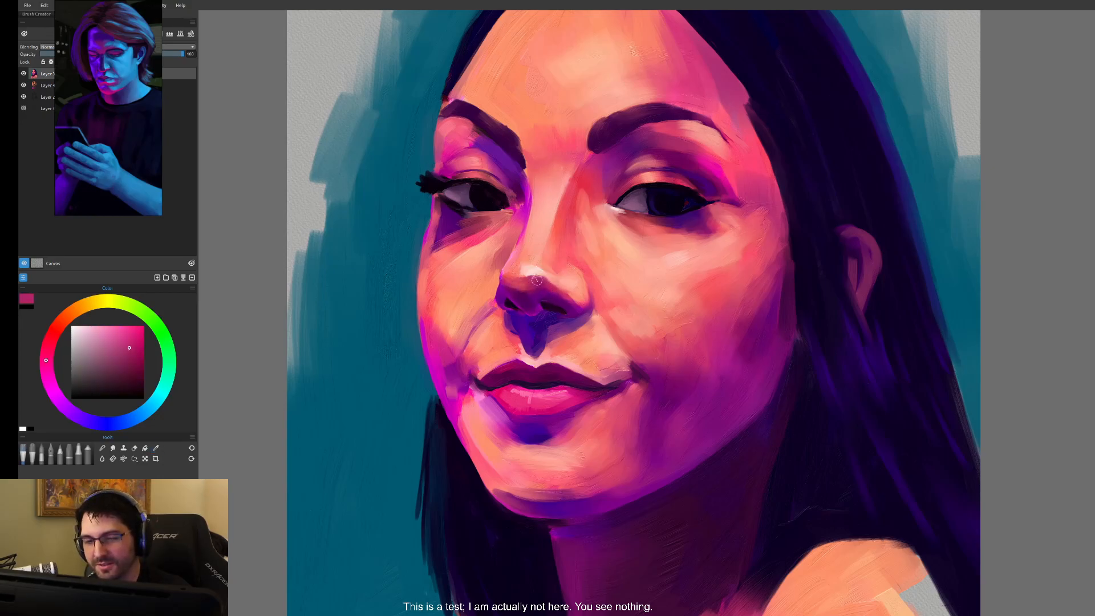
{"action": "left_click", "coordinate": [520, 289], "text": "alt"}
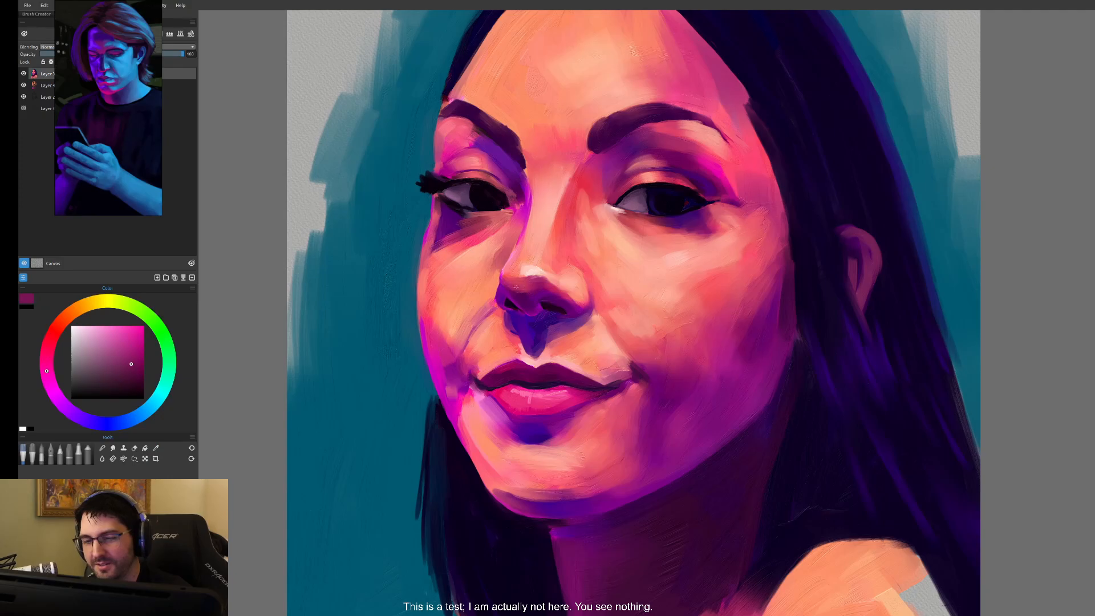
{"action": "left_click", "coordinate": [525, 292], "text": "alt"}
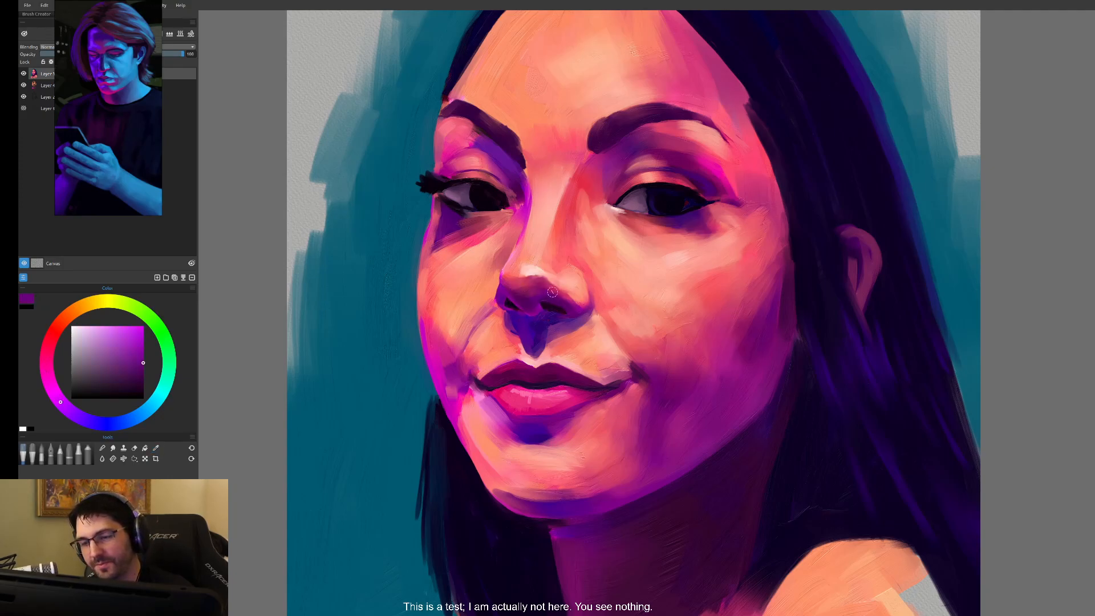
{"action": "left_click", "coordinate": [556, 305], "text": "alt"}
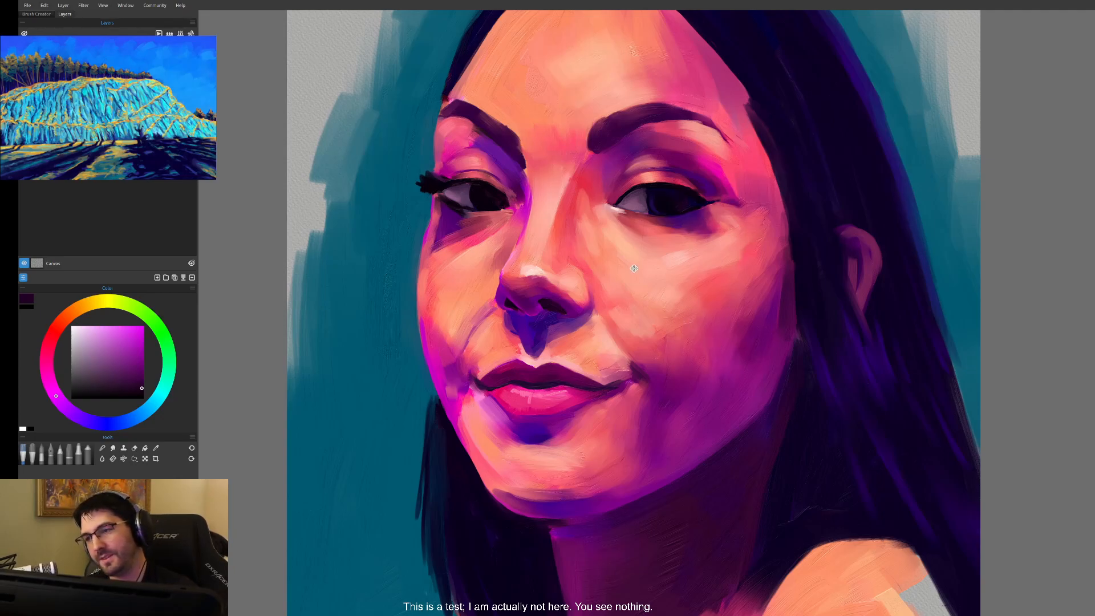
{"action": "left_click_drag", "start_coordinate": [574, 303], "coordinate": [632, 358]}
{"action": "mouse_move", "coordinate": [531, 205]}
{"action": "left_mouse_down"}
{"action": "mouse_move", "coordinate": [544, 304]}
{"action": "mouse_move", "coordinate": [590, 252]}
{"action": "mouse_move", "coordinate": [536, 309]}
{"action": "left_mouse_up"}
{"action": "key", "text": "ctrl+z"}
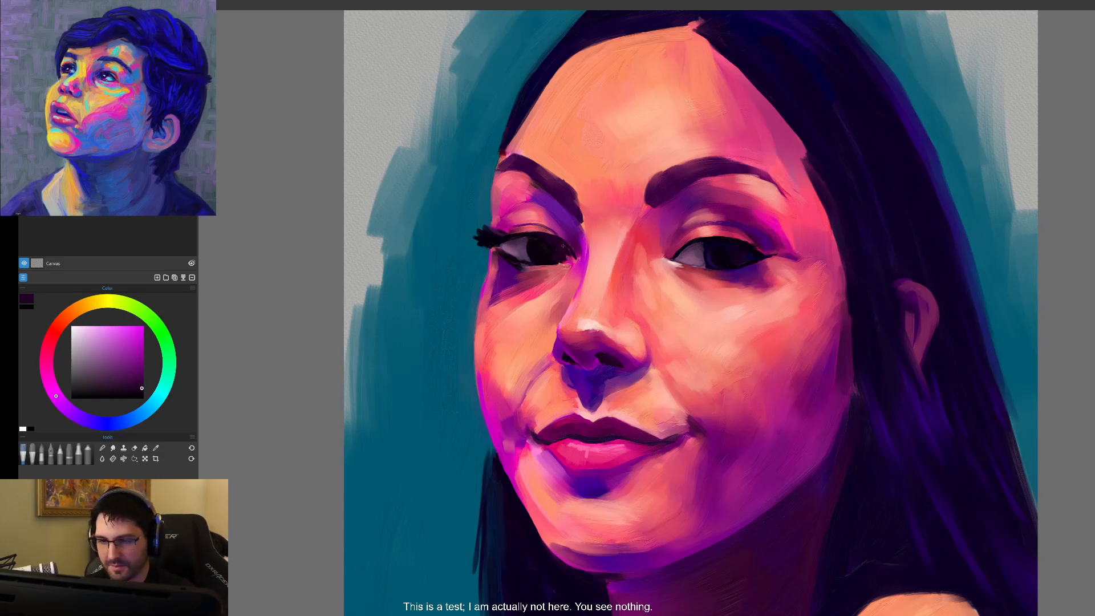
- Sample purple and rose pink from the far eyelid, and soften the shading along its crease
{"action": "scroll", "coordinate": [581, 246], "scroll_direction": "down", "scroll_amount": 5}
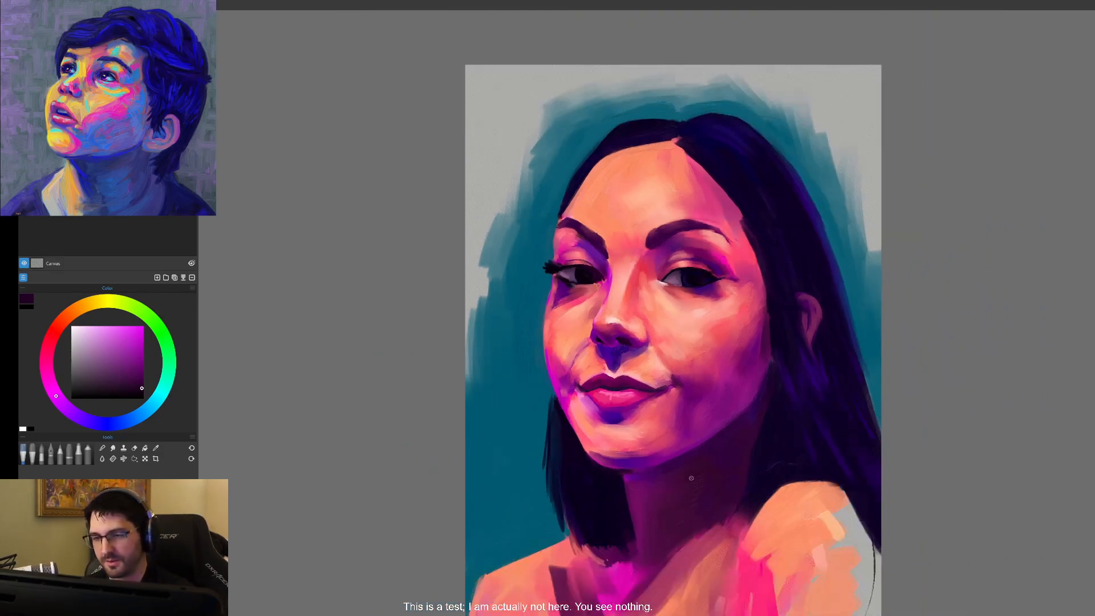
{"action": "scroll", "coordinate": [577, 502], "scroll_direction": "down", "scroll_amount": 2}
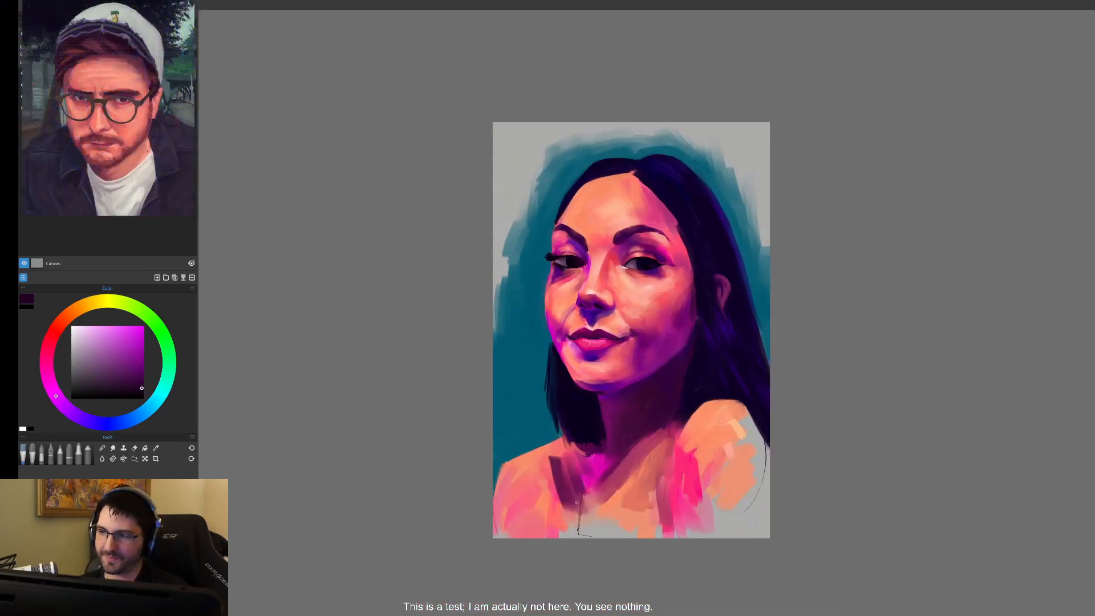
{"action": "scroll", "coordinate": [576, 502], "scroll_direction": "up", "scroll_amount": 6}
{"action": "scroll", "coordinate": [576, 502], "scroll_direction": "up", "scroll_amount": 3}
{"action": "left_click_drag", "start_coordinate": [430, 148], "coordinate": [563, 264]}
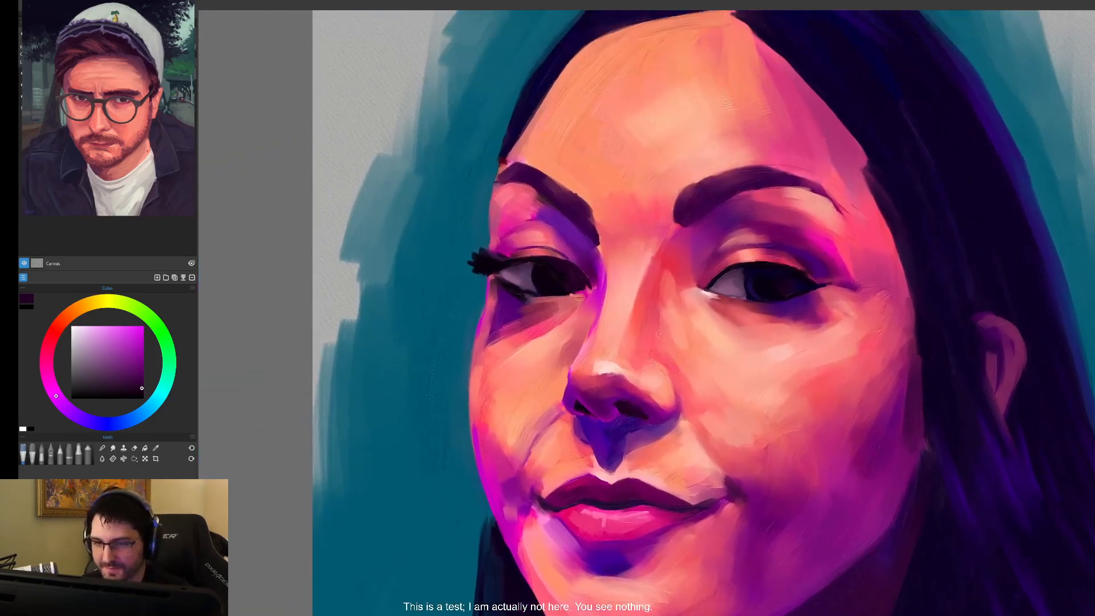
{"action": "left_click", "coordinate": [535, 254], "text": "alt"}
{"action": "left_click", "coordinate": [523, 249], "text": "alt"}
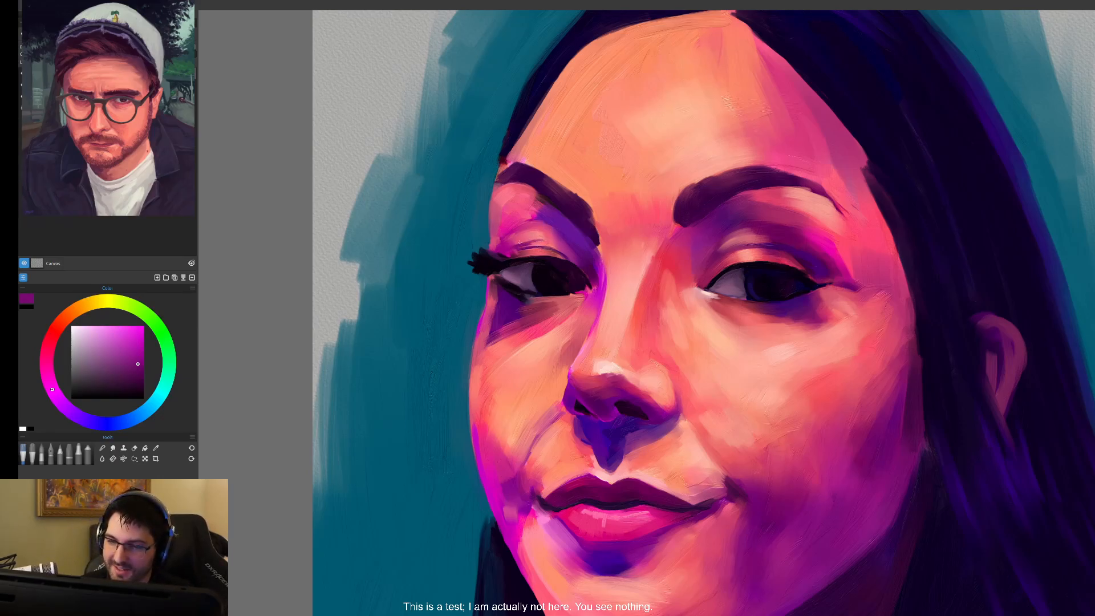
{"action": "left_click_drag", "start_coordinate": [536, 244], "coordinate": [569, 249]}
{"action": "left_click", "coordinate": [564, 251], "text": "alt"}
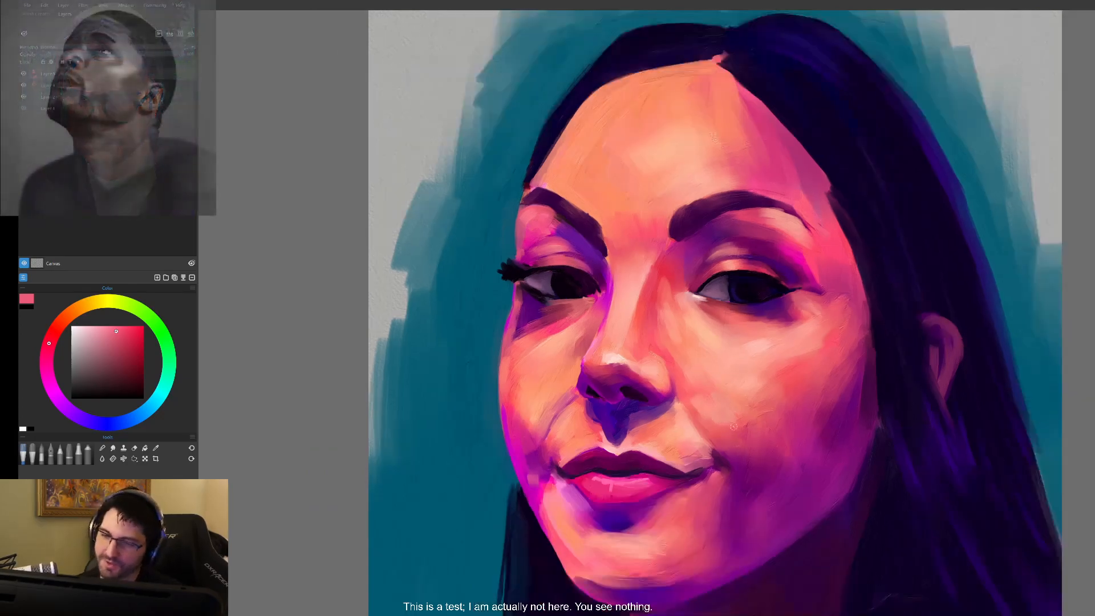
- Sample salmon pinks from the skin below the near eye's outer corner, and smooth the upper cheek there
{"action": "left_click_drag", "start_coordinate": [733, 427], "coordinate": [672, 505]}
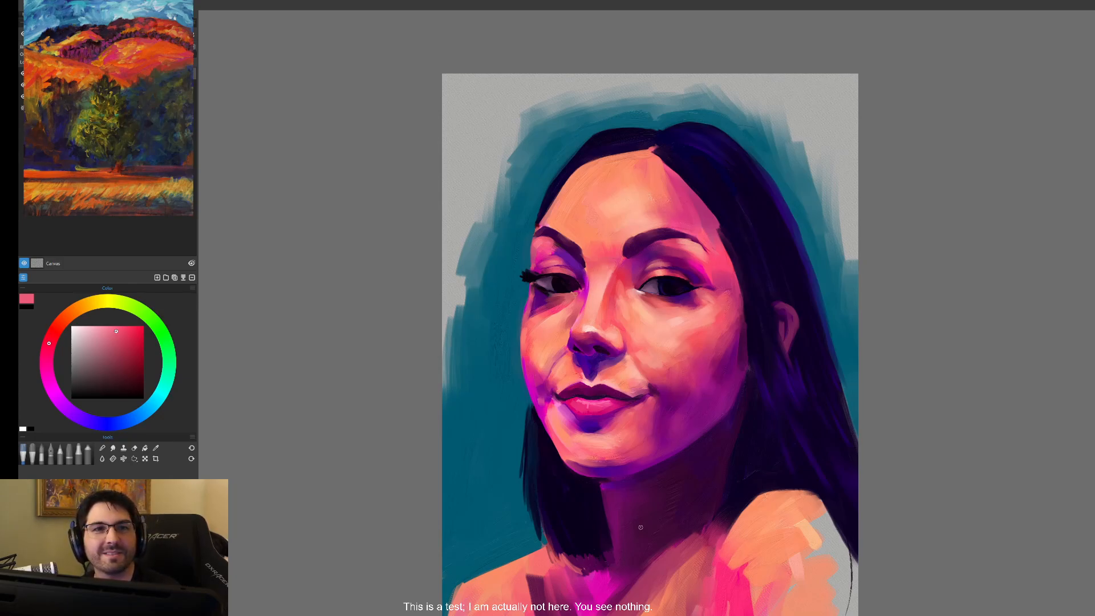
{"action": "mouse_move", "coordinate": [760, 369]}
{"action": "left_mouse_down"}
{"action": "mouse_move", "coordinate": [711, 343]}
{"action": "mouse_move", "coordinate": [689, 382]}
{"action": "left_mouse_up"}
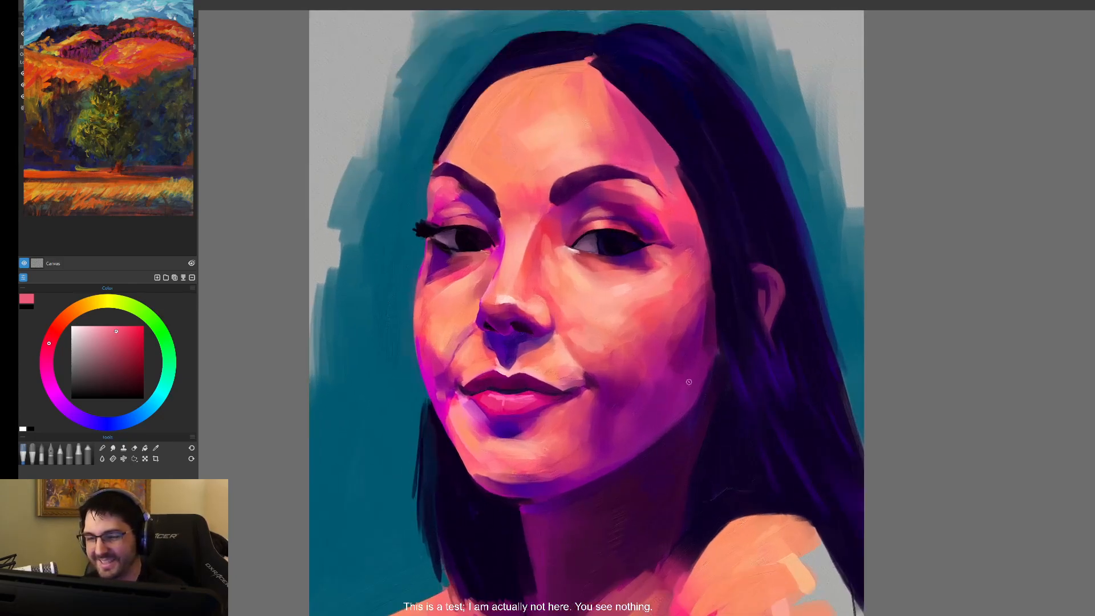
{"action": "left_click", "coordinate": [664, 274], "text": "alt"}
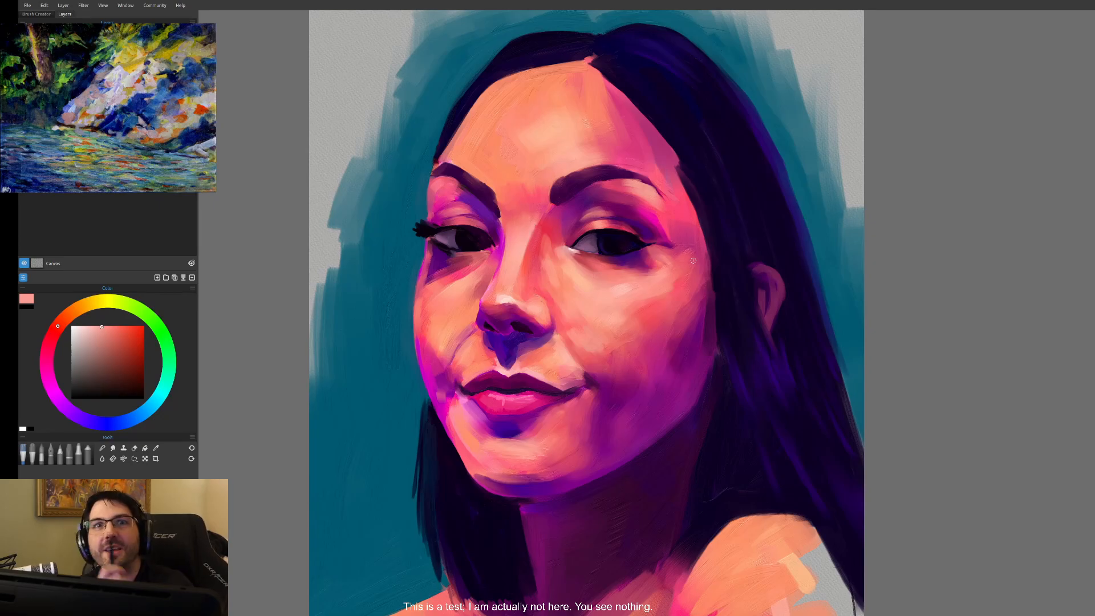
{"action": "left_click", "coordinate": [674, 272], "text": "alt"}
{"action": "left_click", "coordinate": [665, 273], "text": "alt"}
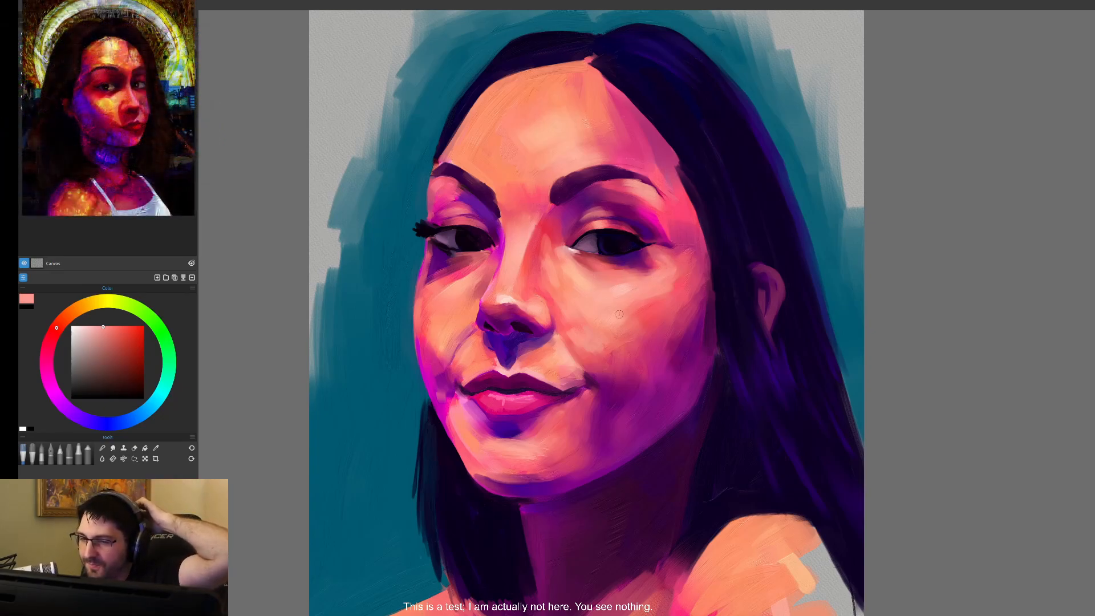
- Sample magentas from the outer part of the near eyelid, and blend the shadow between the eye and the brow
{"action": "key", "text": "alt"}
{"action": "left_click", "coordinate": [625, 206]}
{"action": "key", "text": "alt"}
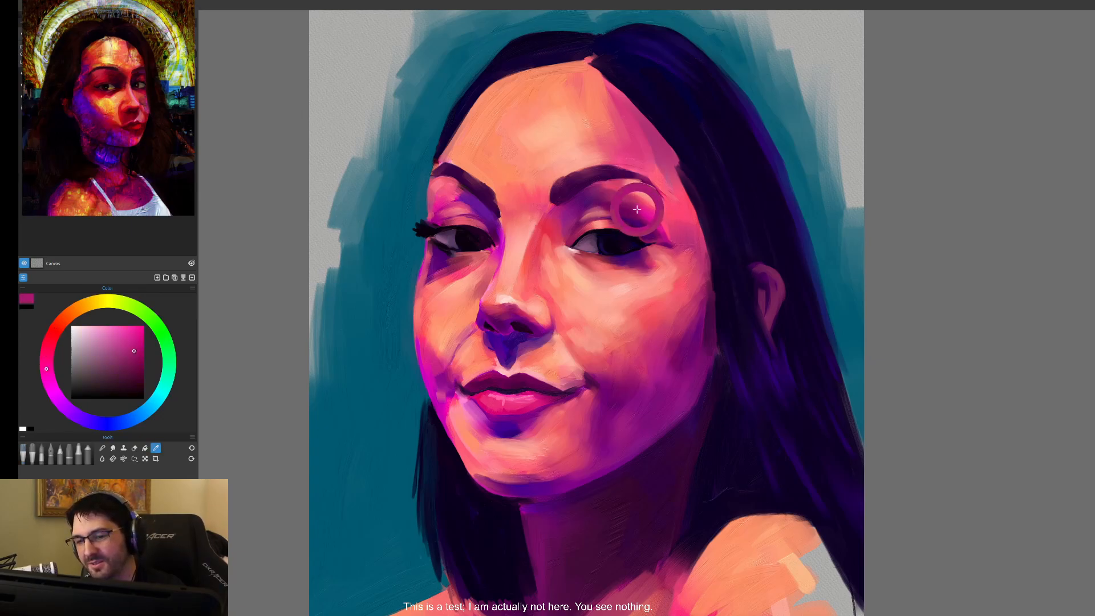
{"action": "left_click", "coordinate": [639, 208]}
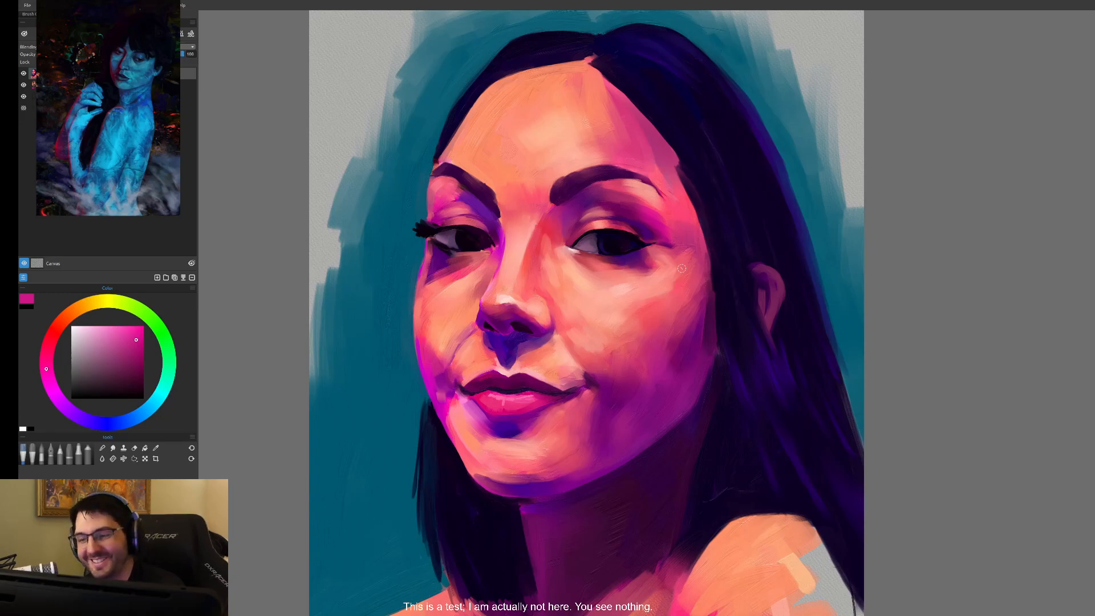
- Sample salmon from the near cheek and coral from the far cheek, and even out the skin tones
{"action": "key", "text": "i"}
{"action": "left_click", "coordinate": [642, 299]}
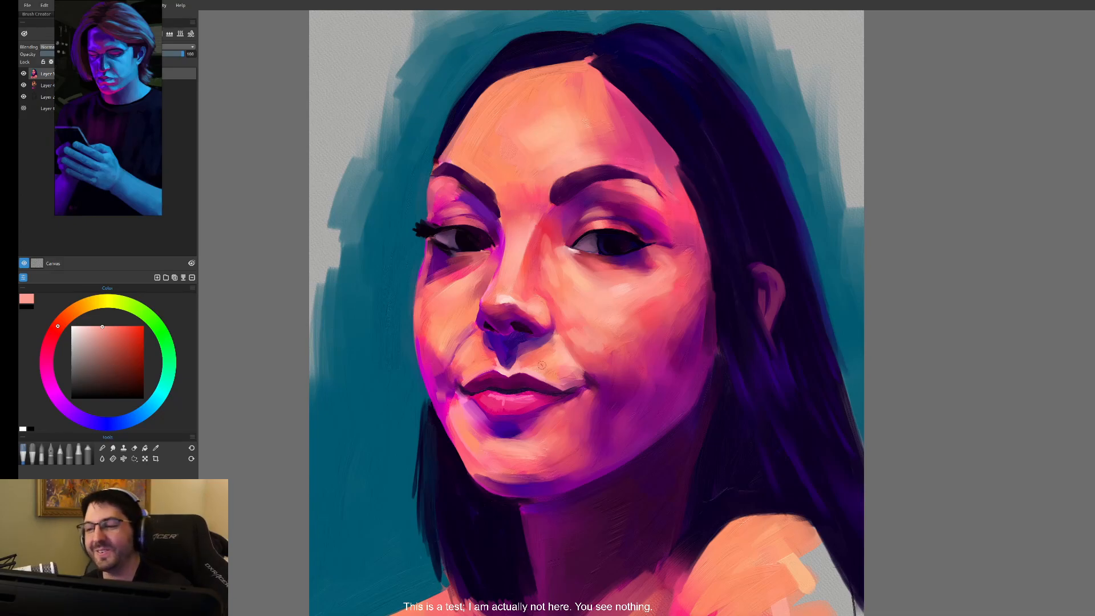
{"action": "key", "text": "i"}
{"action": "left_click", "coordinate": [455, 296]}
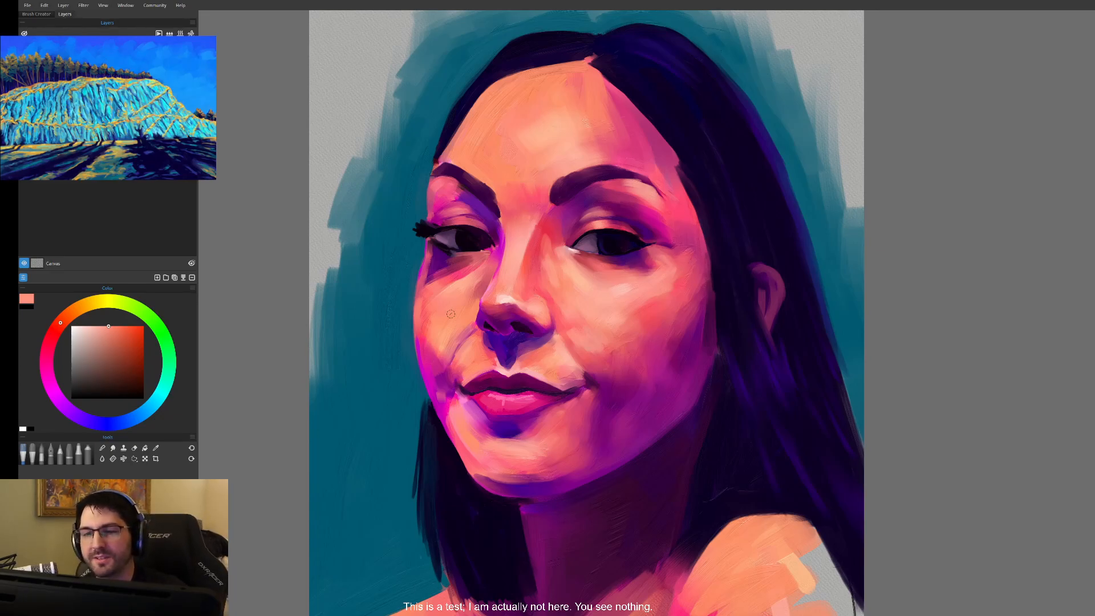
- Sample dark indigo, background teal and forehead orange, and clean up the hair's outer edge and the hairline at the parting
{"action": "left_click", "coordinate": [447, 128], "text": "alt"}
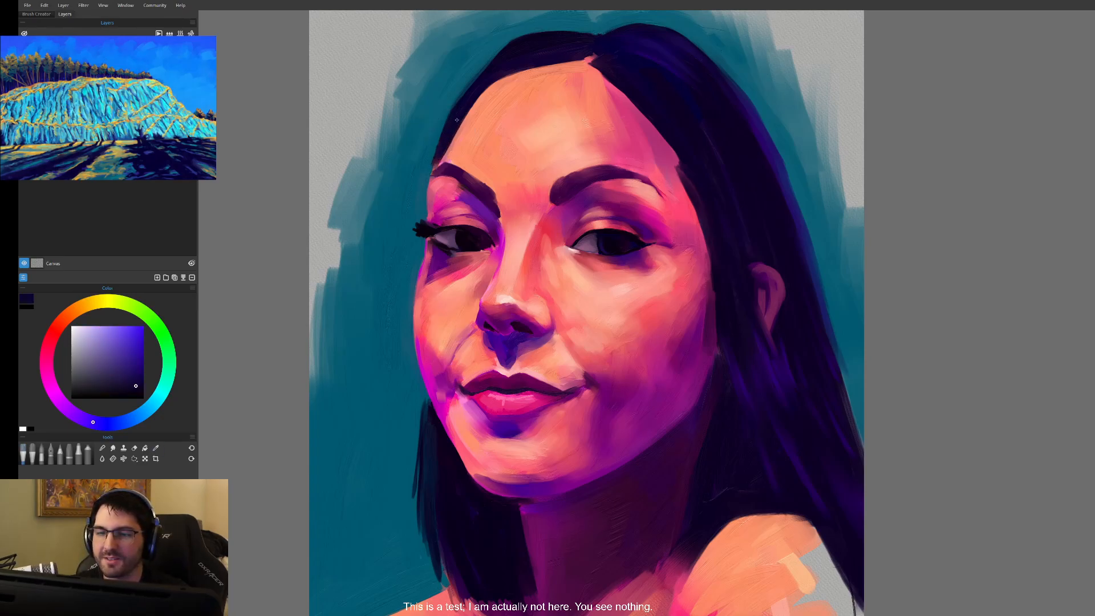
{"action": "left_click", "coordinate": [436, 118], "text": "alt"}
{"action": "mouse_move", "coordinate": [429, 163]}
{"action": "left_mouse_down"}
{"action": "mouse_move", "coordinate": [467, 80]}
{"action": "mouse_move", "coordinate": [530, 34]}
{"action": "left_mouse_up"}
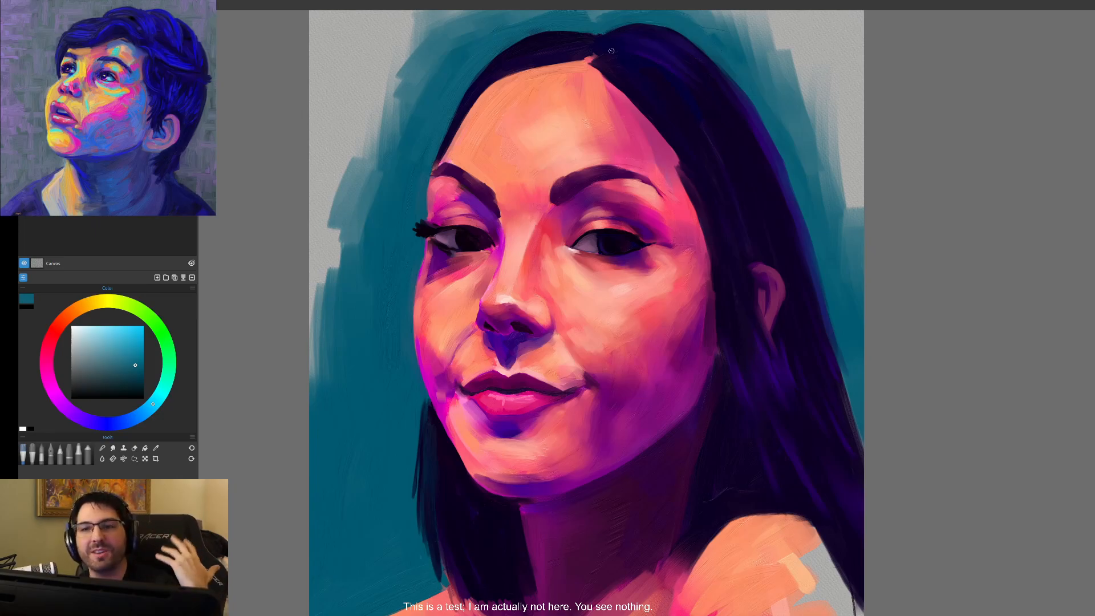
{"action": "key", "text": "alt"}
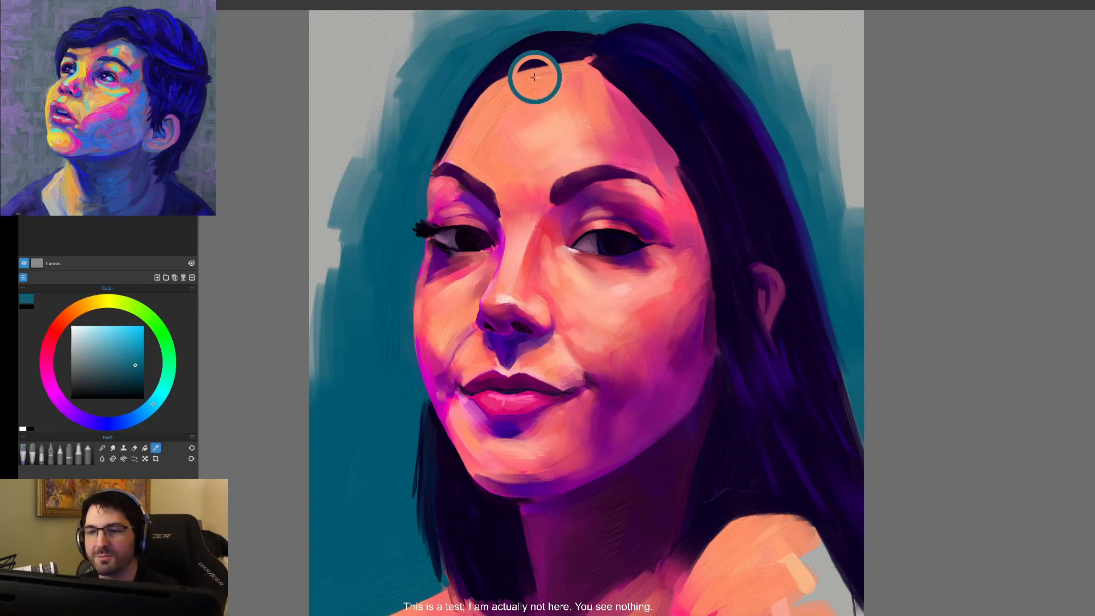
{"action": "left_click", "coordinate": [535, 76], "text": "alt"}
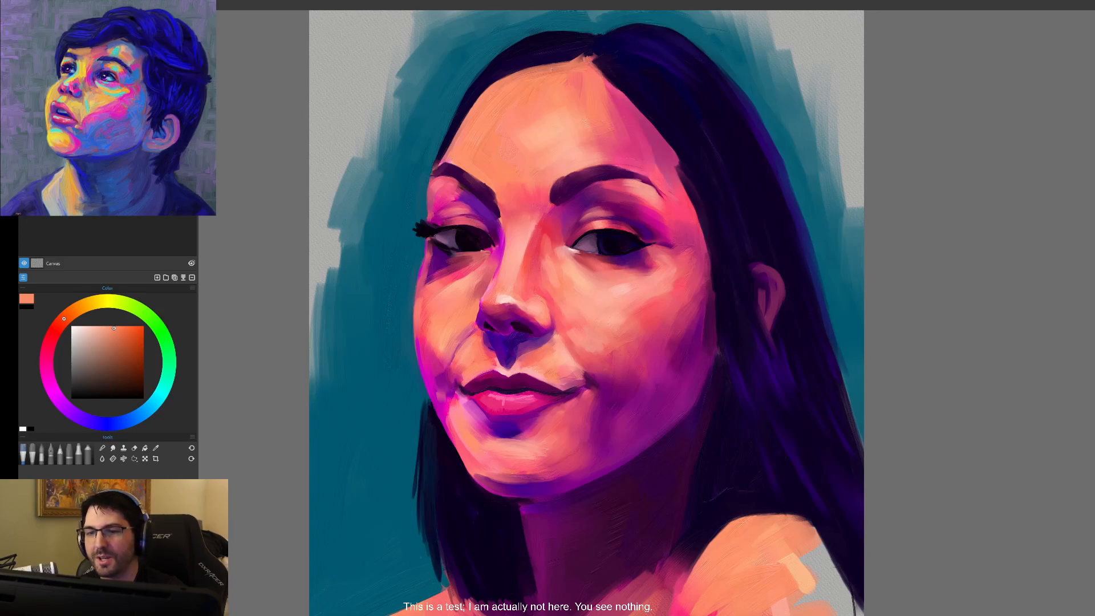
- Sample light peach from the forehead highlight, shift its hue towards pink, and brush it into the lit skin
{"action": "left_click", "coordinate": [553, 129], "text": "alt"}
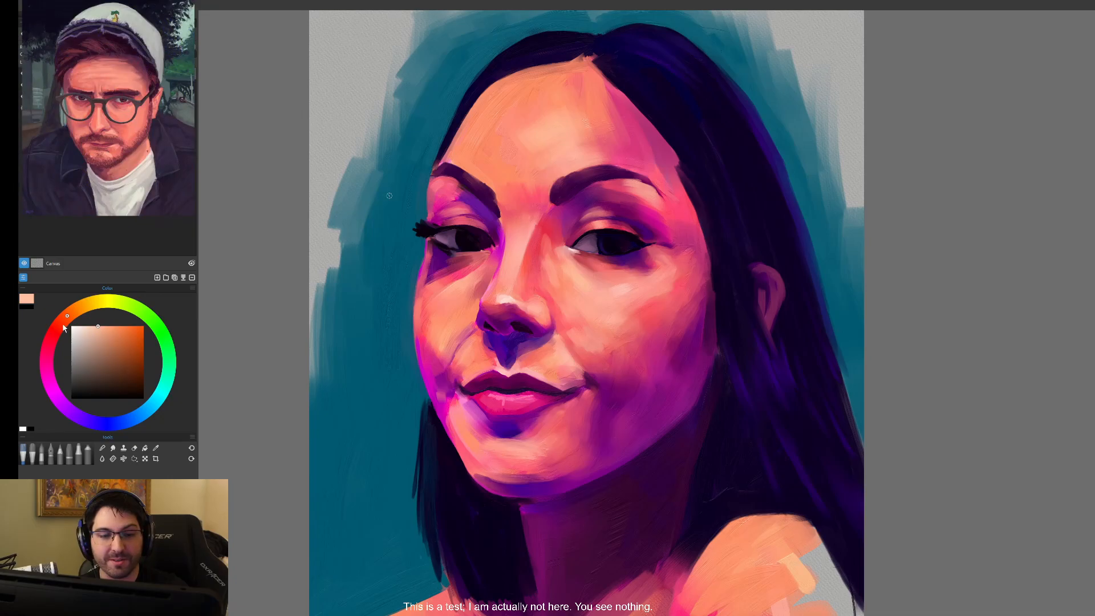
{"action": "left_click_drag", "start_coordinate": [63, 323], "coordinate": [57, 327]}
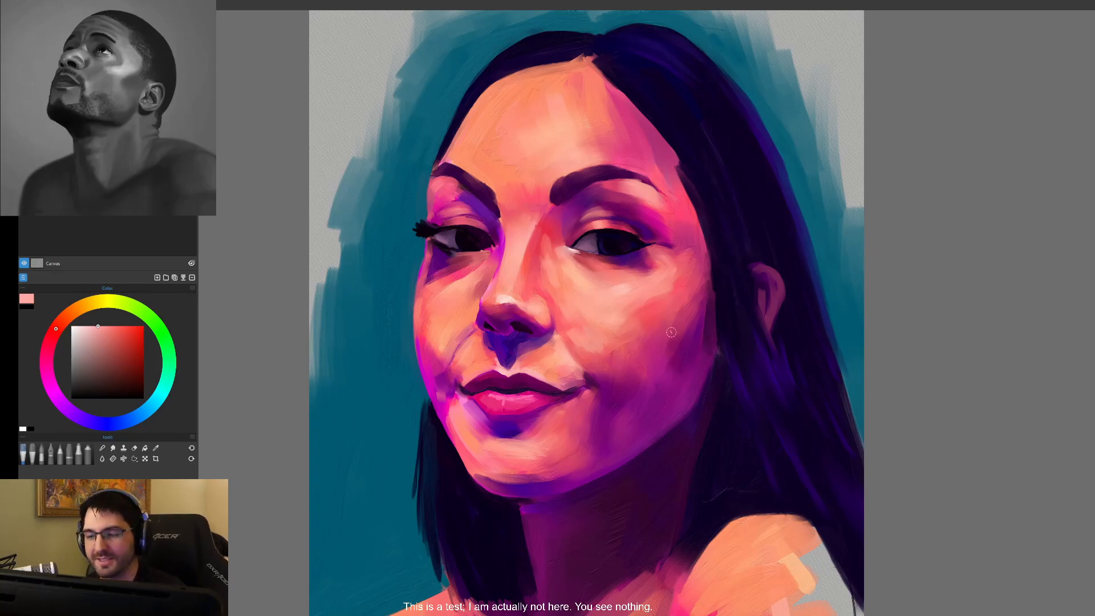
{"action": "left_click_drag", "start_coordinate": [640, 362], "coordinate": [667, 329]}
- Sample light peach from the side of the nose and dark violet from beneath it, and refine the near nostril's edges
{"action": "key", "text": "ctrl+plus"}
{"action": "key", "text": "ctrl+plus"}
{"action": "left_click", "coordinate": [542, 265], "text": "alt"}
{"action": "left_click_drag", "start_coordinate": [535, 251], "coordinate": [540, 262]}
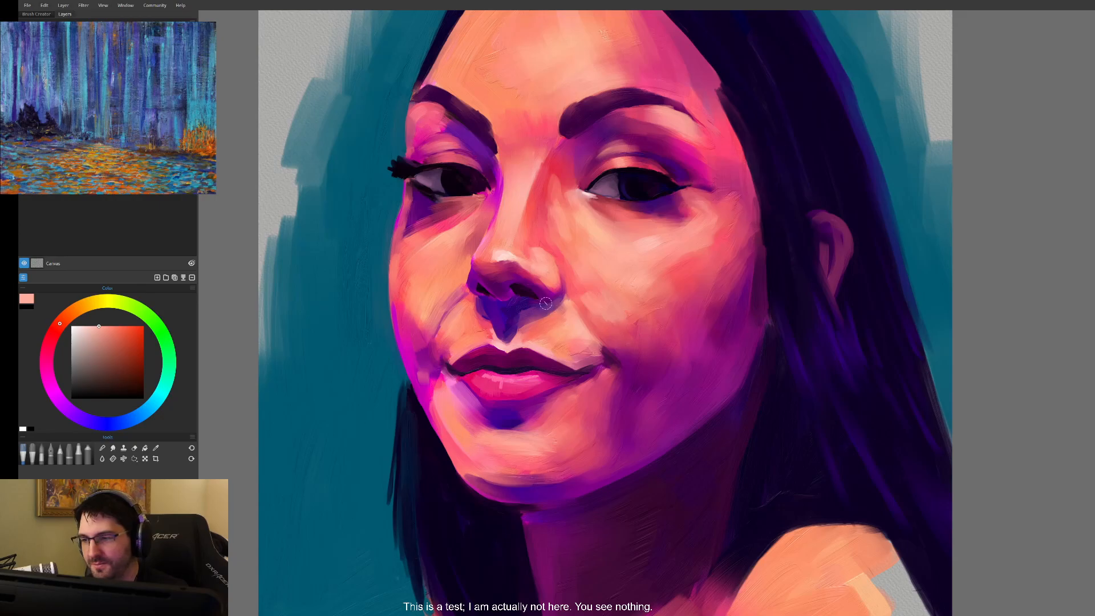
{"action": "key", "text": "alt"}
{"action": "left_click", "coordinate": [523, 305], "text": "alt"}
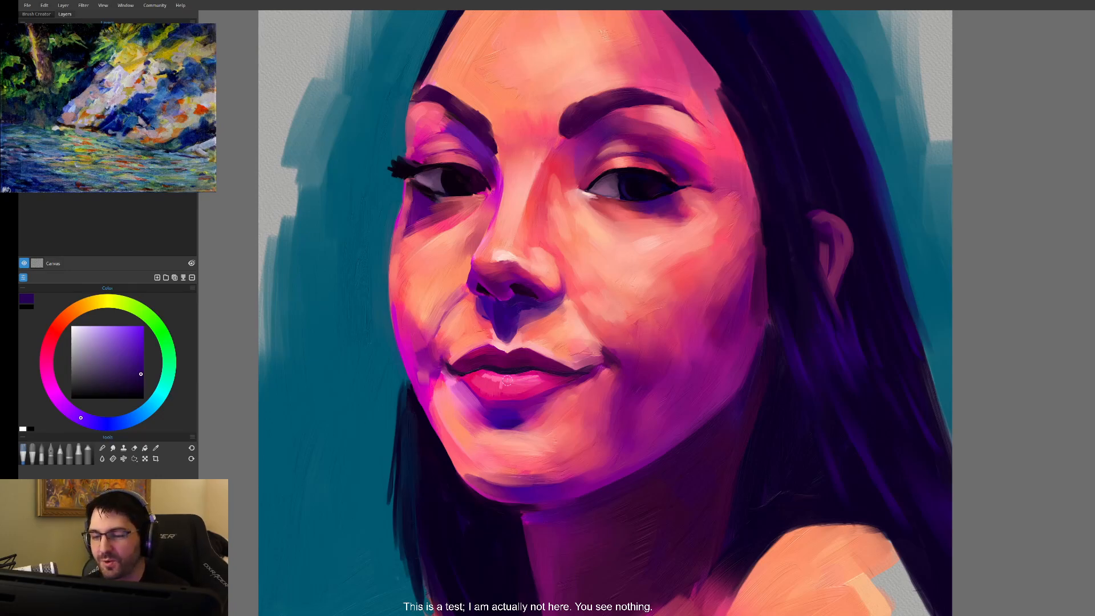
- Sample dark magenta and pink around the near mouth corner, and soften the shadow where the lips meet the cheek
{"action": "key", "text": "alt"}
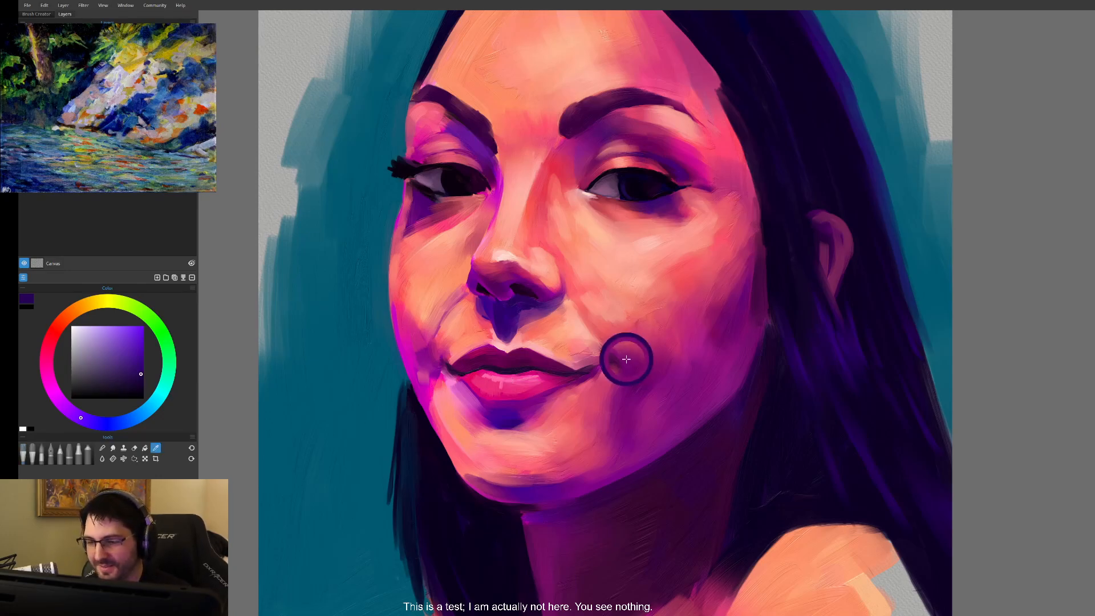
{"action": "left_click", "coordinate": [627, 359], "text": "alt"}
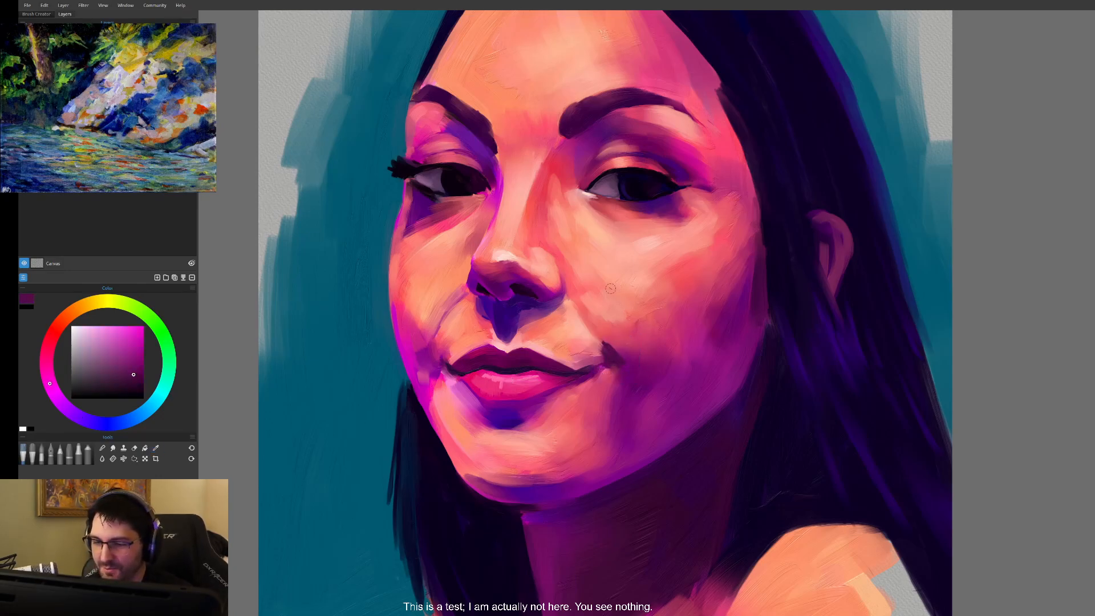
{"action": "left_click", "coordinate": [594, 350], "text": "alt"}
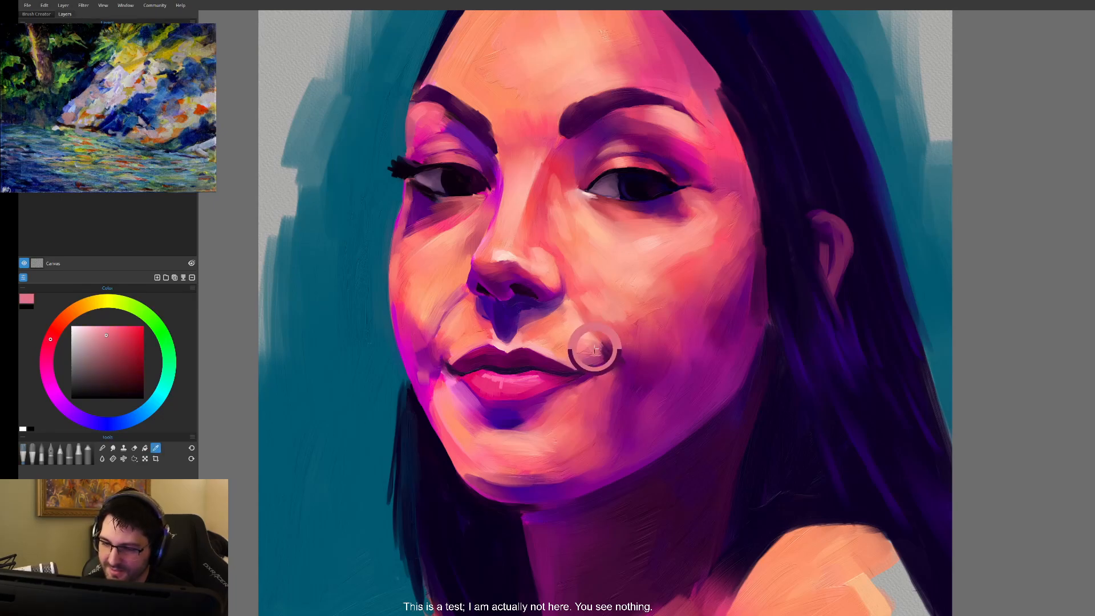
{"action": "left_click", "coordinate": [611, 361], "text": "alt"}
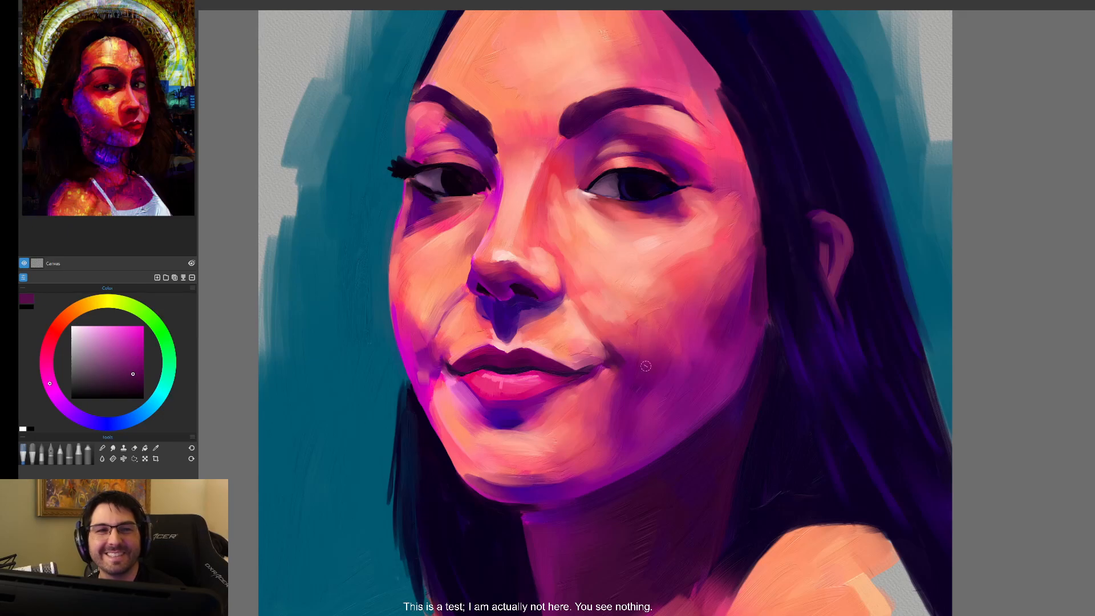
- Sample dark violet, rose and magenta around the mouth, and refine the lower edge of the near mouth corner and the shadow beneath the lower lip
{"action": "left_click", "coordinate": [448, 365], "text": "alt"}
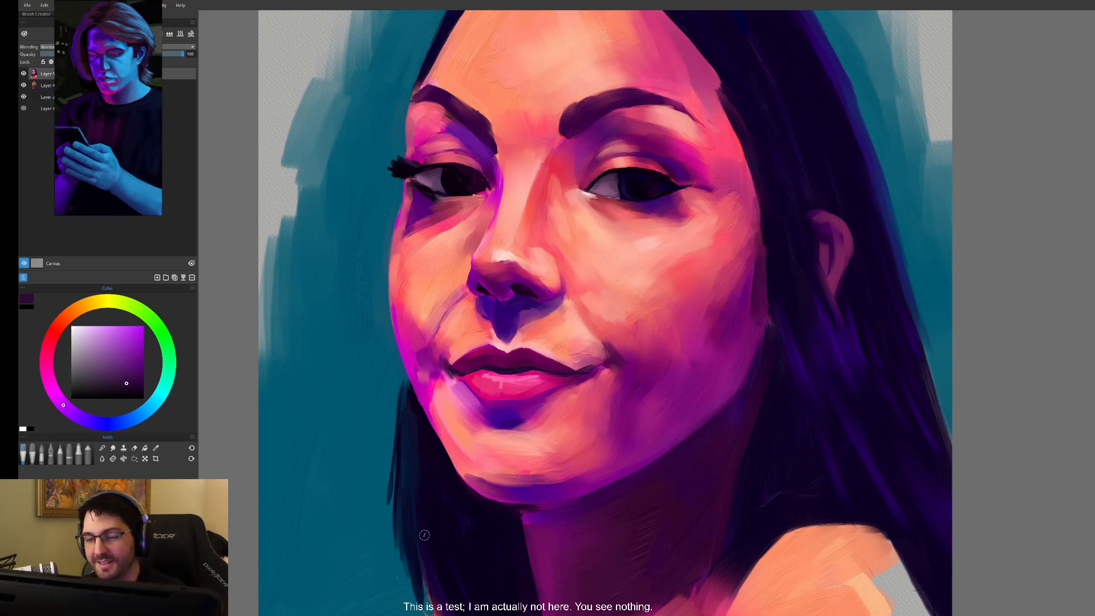
{"action": "left_click", "coordinate": [594, 394], "text": "alt"}
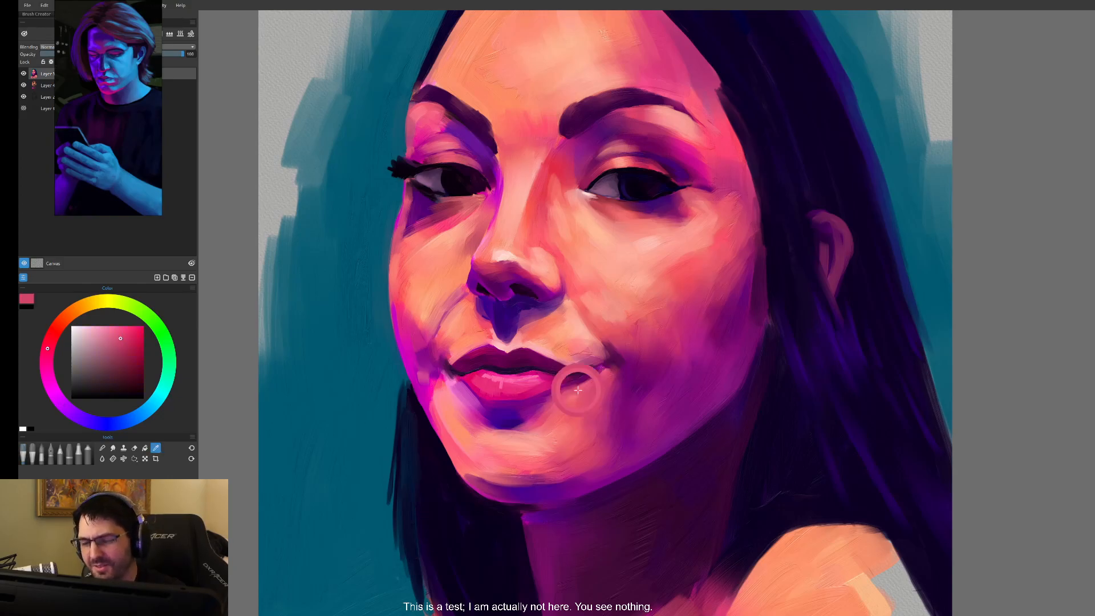
{"action": "left_click", "coordinate": [586, 390], "text": "alt"}
{"action": "left_click_drag", "start_coordinate": [586, 380], "coordinate": [604, 370]}
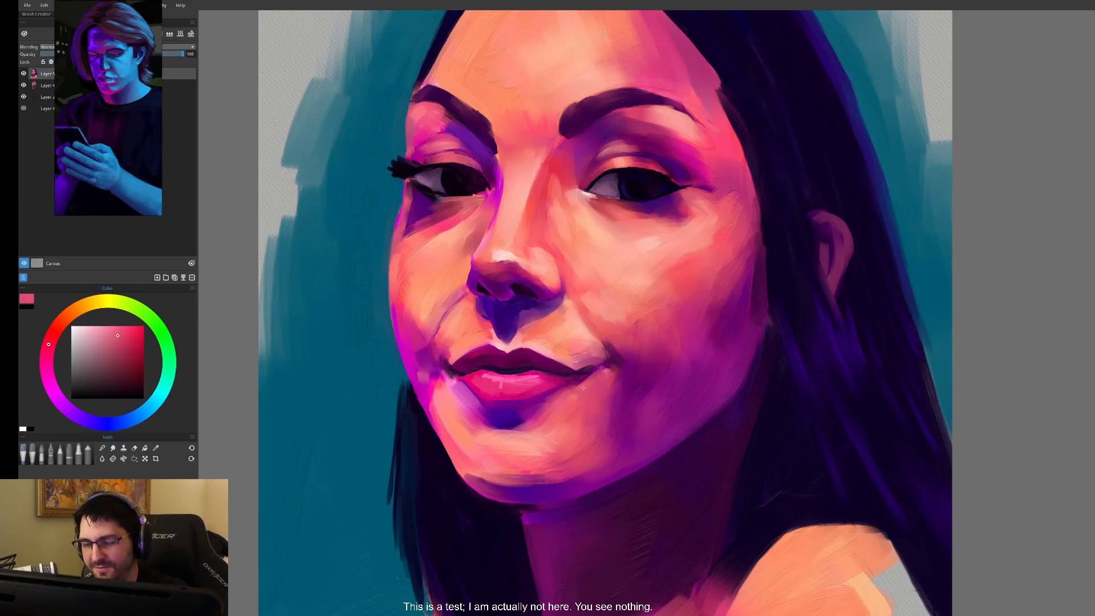
{"action": "left_click", "coordinate": [576, 378], "text": "alt"}
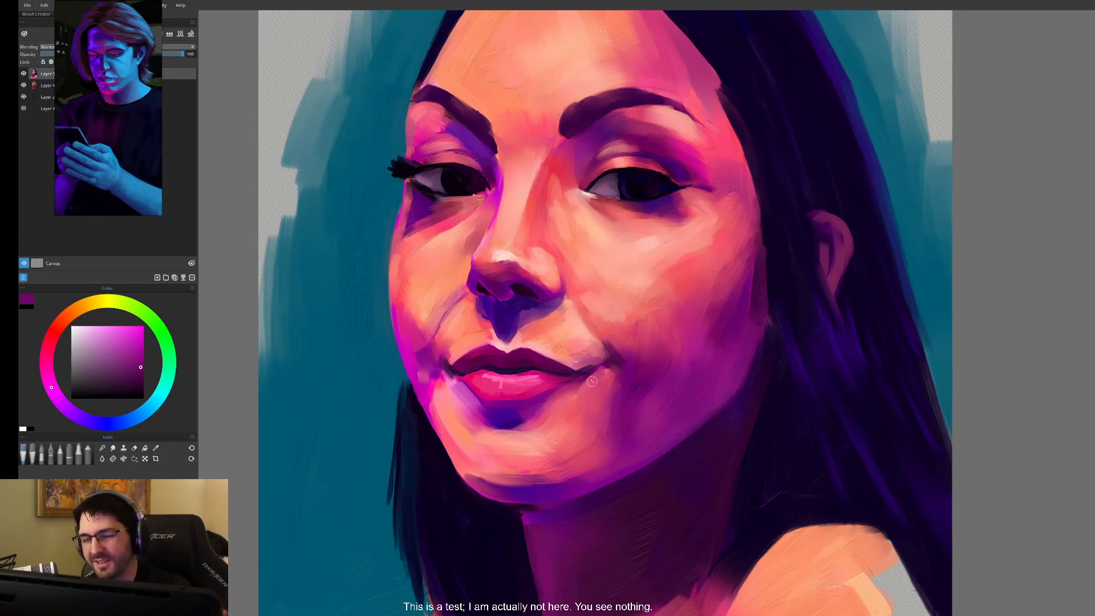
{"action": "left_click", "coordinate": [517, 422], "text": "alt"}
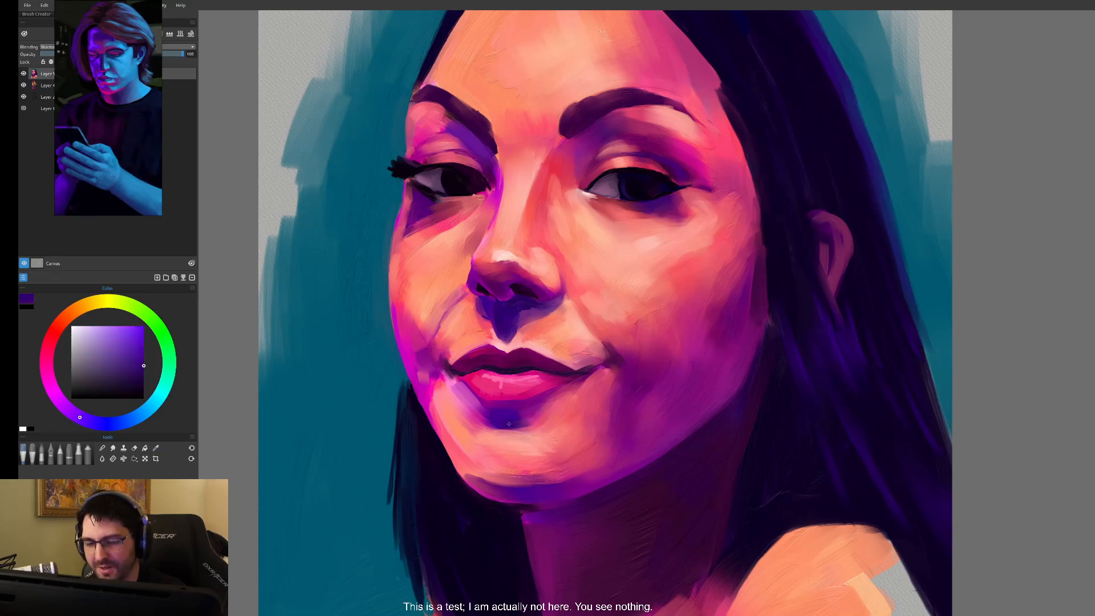
{"action": "left_click", "coordinate": [489, 409], "text": "alt"}
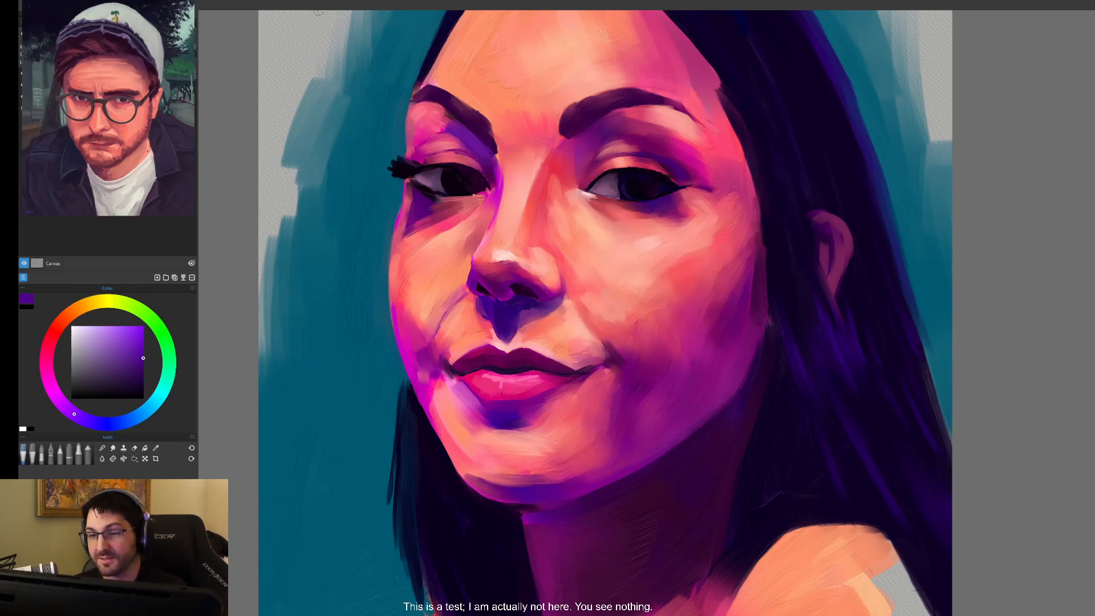
- Sample coral from the nose's side, pink from below the far eye and peach from the near cheek, and blend the nose and cheek tones
{"action": "left_click", "coordinate": [535, 192], "text": "alt"}
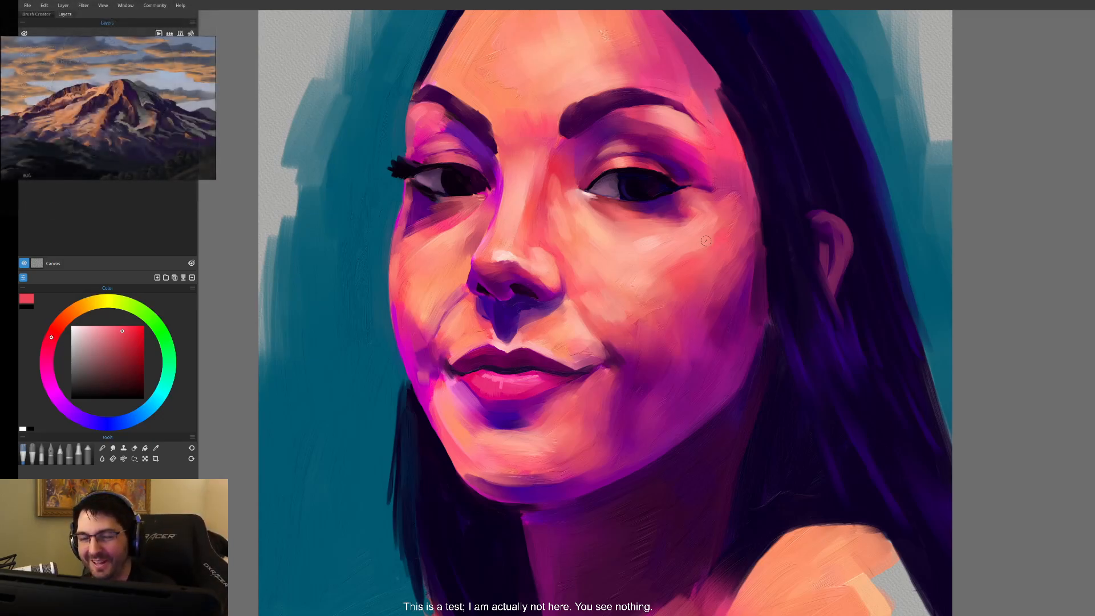
{"action": "left_click", "coordinate": [542, 249], "text": "alt"}
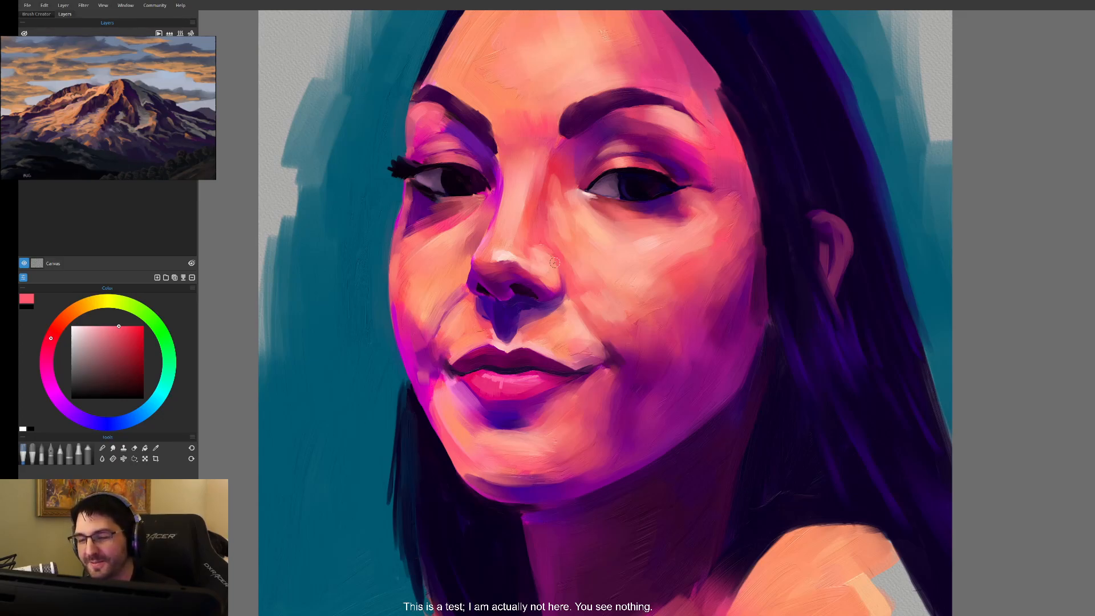
{"action": "left_click", "coordinate": [641, 265], "text": "alt"}
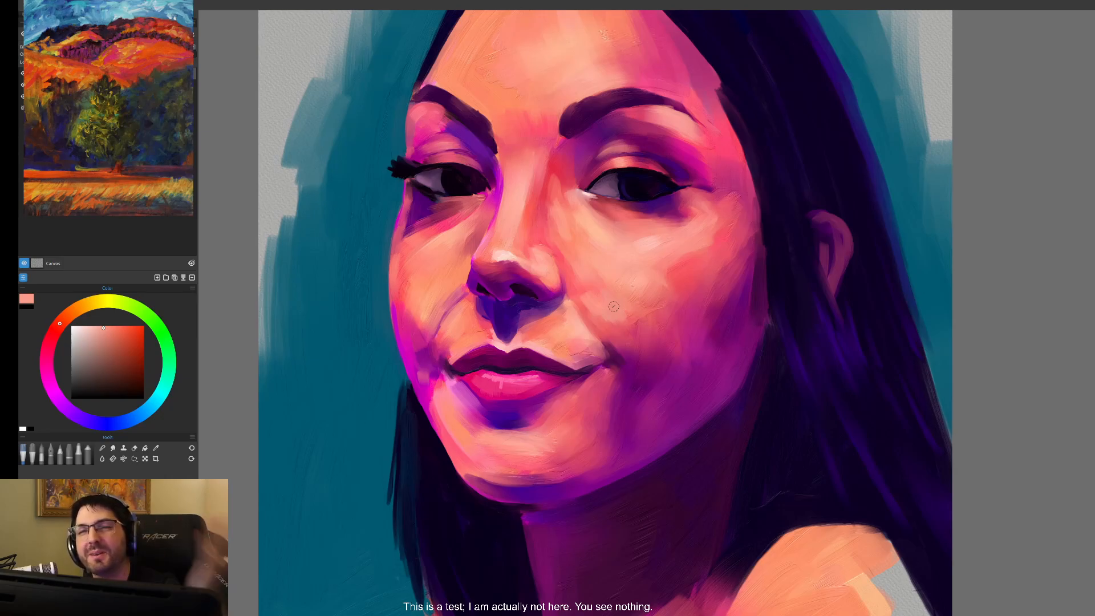
{"action": "left_click", "coordinate": [433, 228], "text": "alt"}
{"action": "left_click_drag", "start_coordinate": [455, 216], "coordinate": [429, 227]}
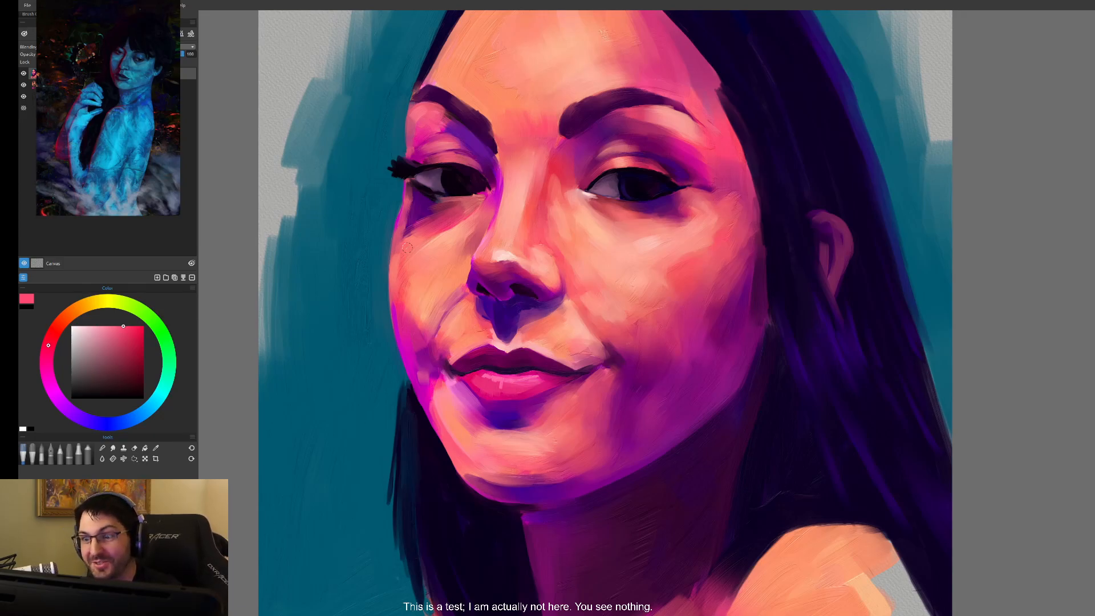
{"action": "left_click", "coordinate": [649, 247], "text": "alt"}
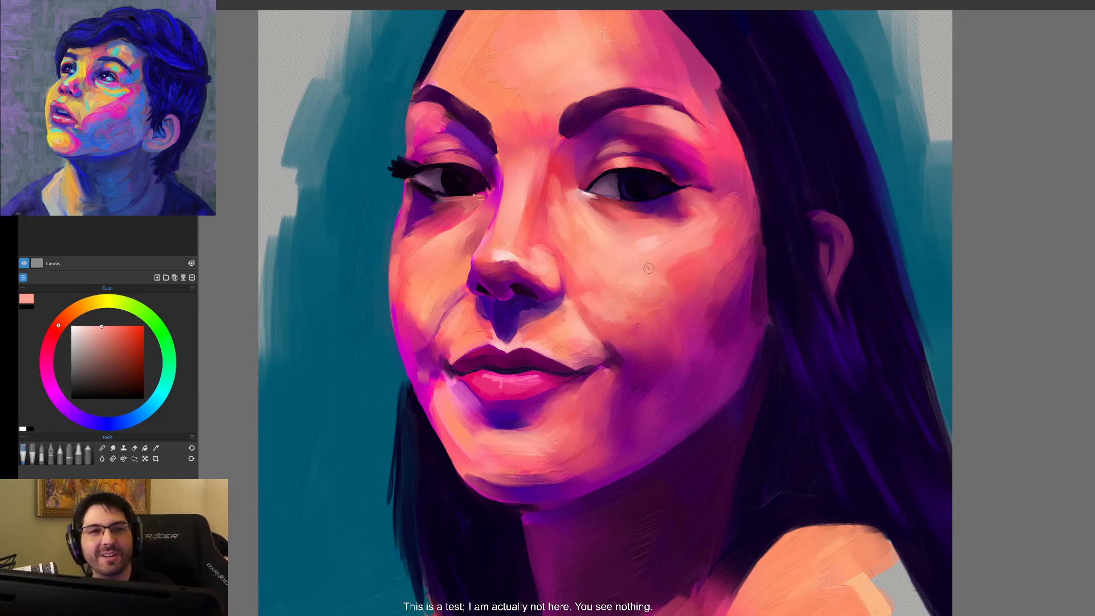
- Sample rose and dark violet at the near mouth corner, and refine the end of the line between the lips
{"action": "left_click_drag", "start_coordinate": [639, 432], "coordinate": [620, 414]}
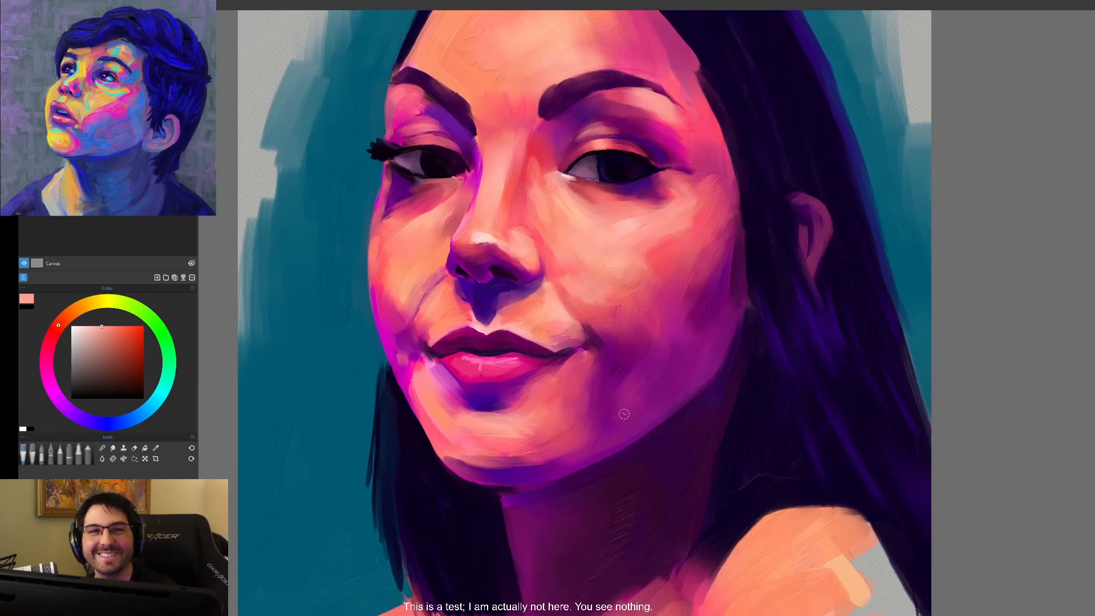
{"action": "key", "text": "ctrl+plus"}
{"action": "left_click_drag", "start_coordinate": [619, 373], "coordinate": [681, 371]}
{"action": "left_click", "coordinate": [623, 384], "text": "alt"}
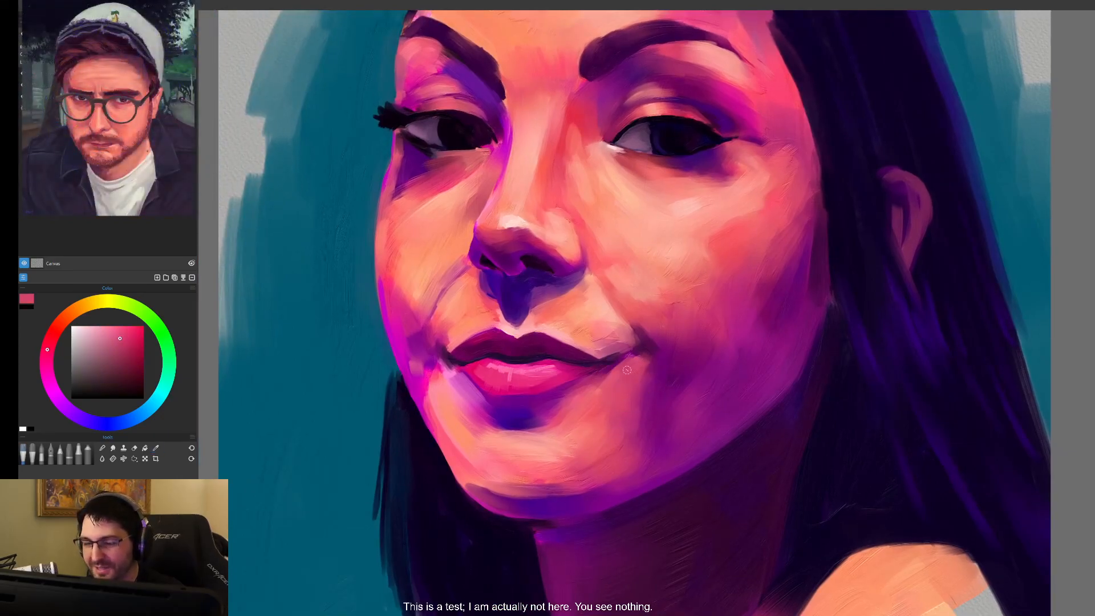
{"action": "left_click", "coordinate": [602, 366], "text": "alt"}
{"action": "left_click_drag", "start_coordinate": [617, 359], "coordinate": [598, 363]}
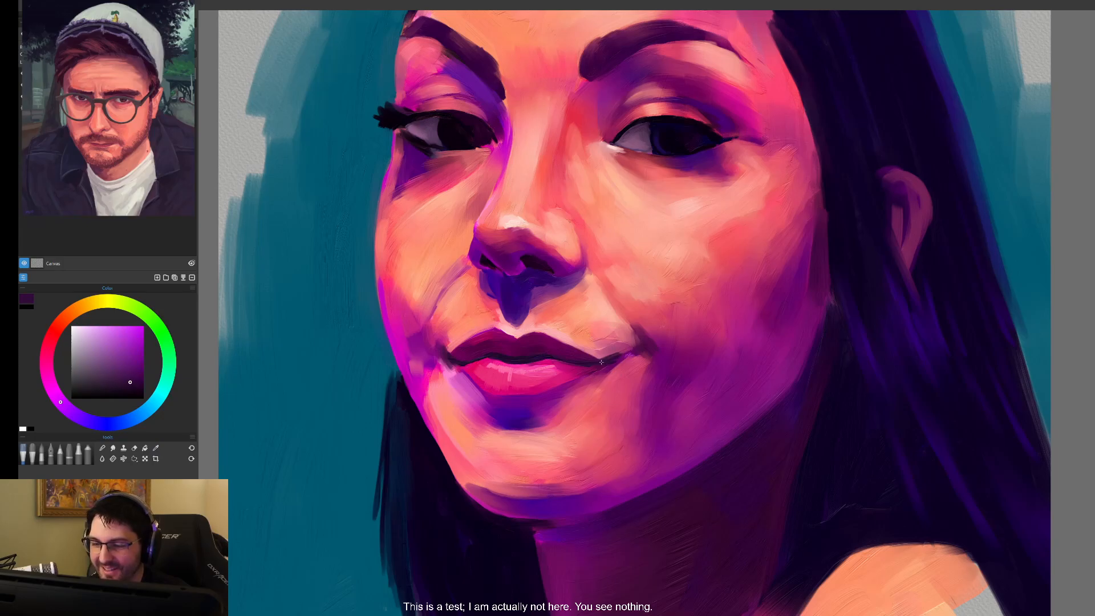
{"action": "left_click", "coordinate": [621, 367], "text": "alt"}
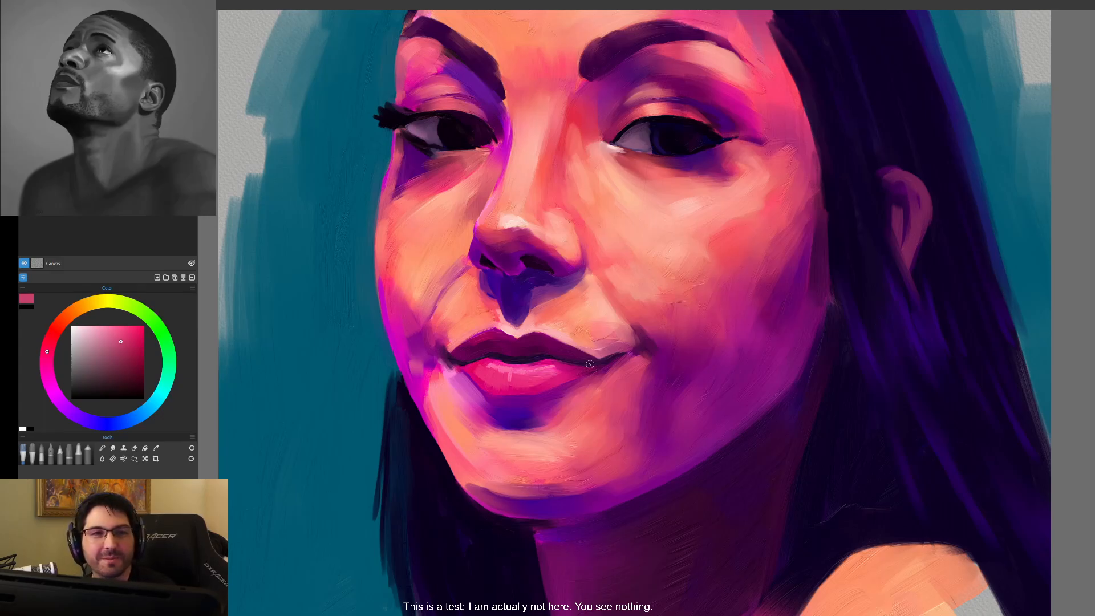
- Sample near-cheek peach, rose and violet from under the far eye, and background teal, and clean up the far cheek's outer contour
{"action": "left_click", "coordinate": [642, 276], "text": "alt"}
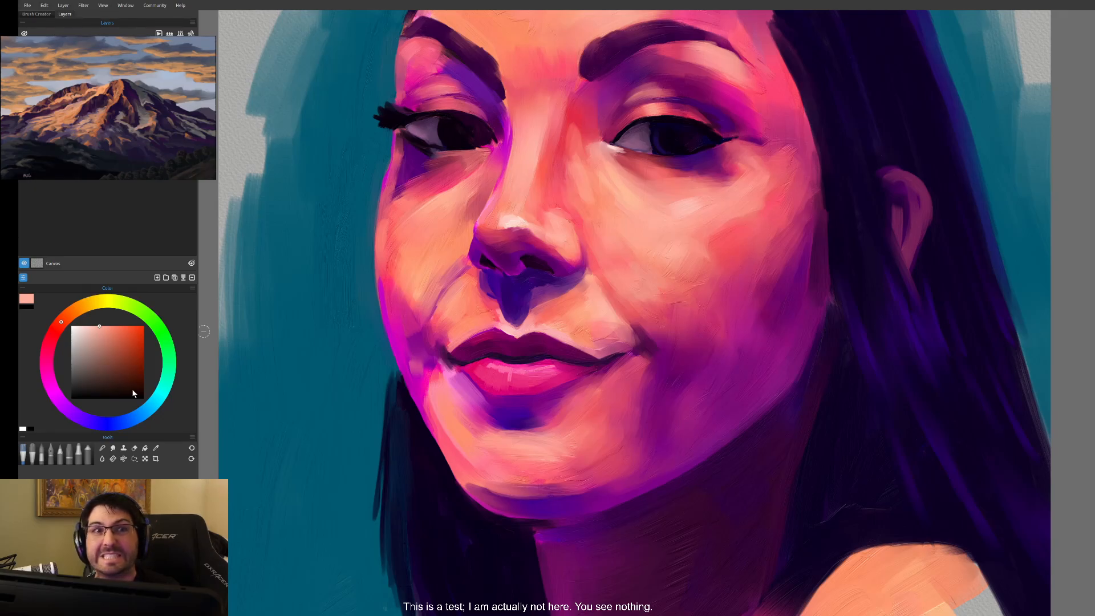
{"action": "left_click_drag", "start_coordinate": [454, 243], "coordinate": [471, 278]}
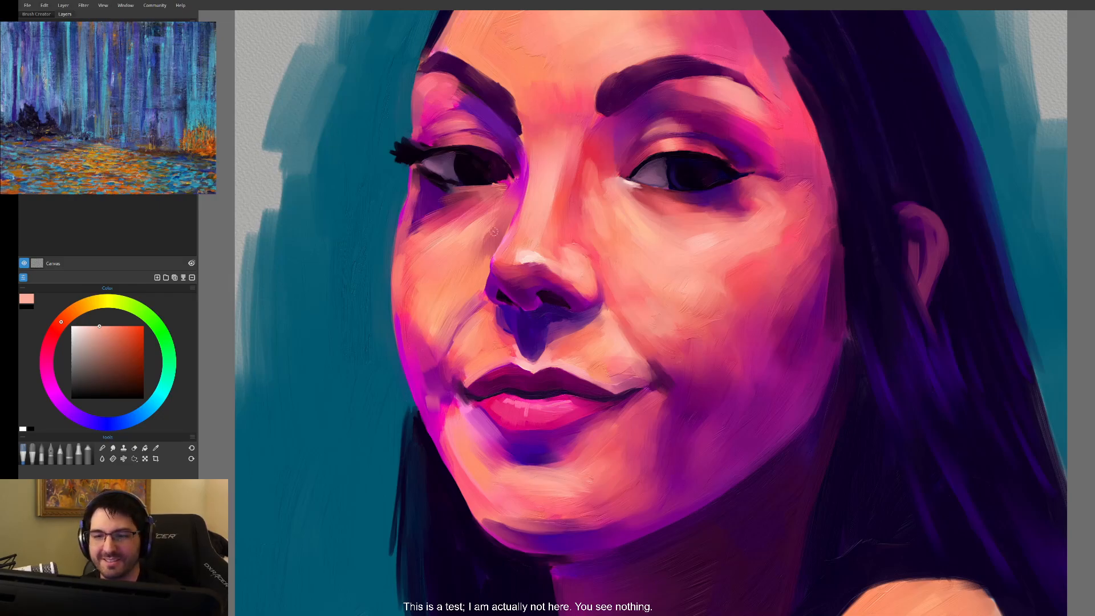
{"action": "left_click", "coordinate": [421, 190], "text": "alt"}
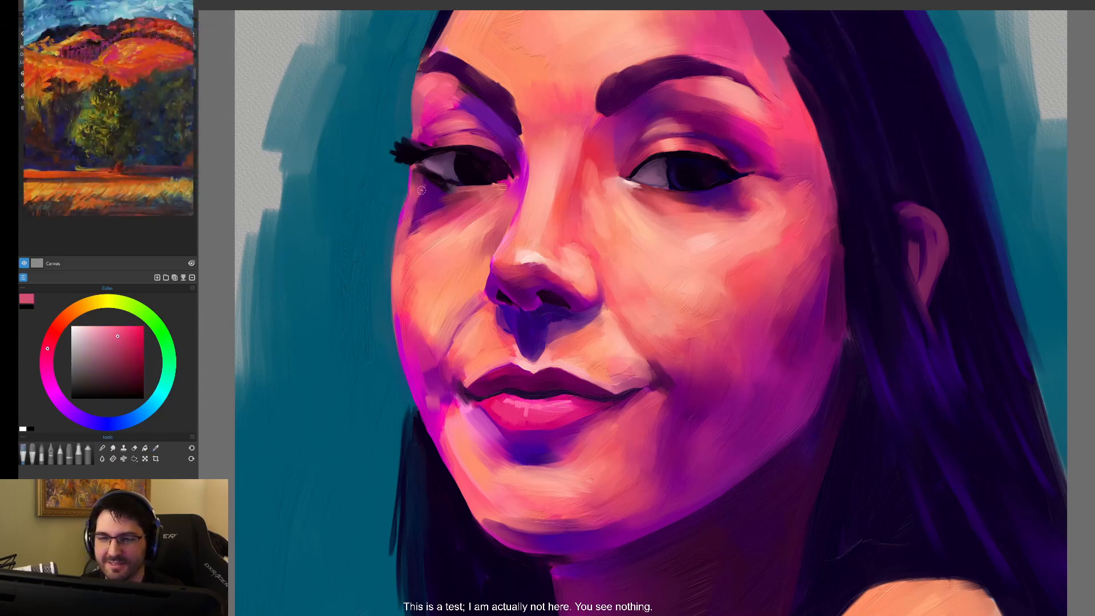
{"action": "left_click", "coordinate": [425, 185], "text": "alt"}
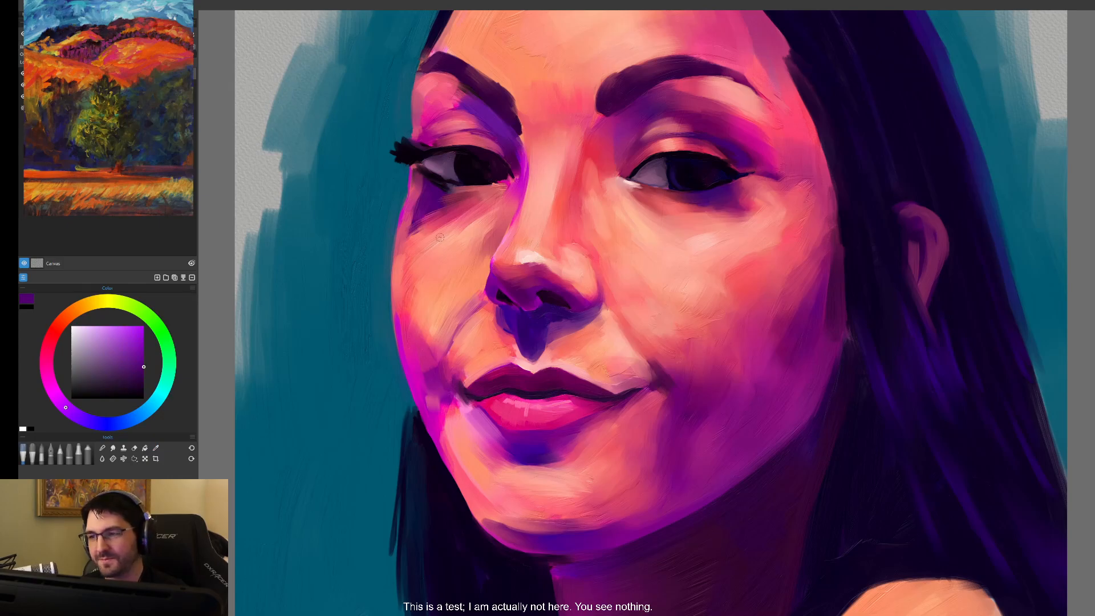
{"action": "left_click", "coordinate": [399, 197], "text": "alt"}
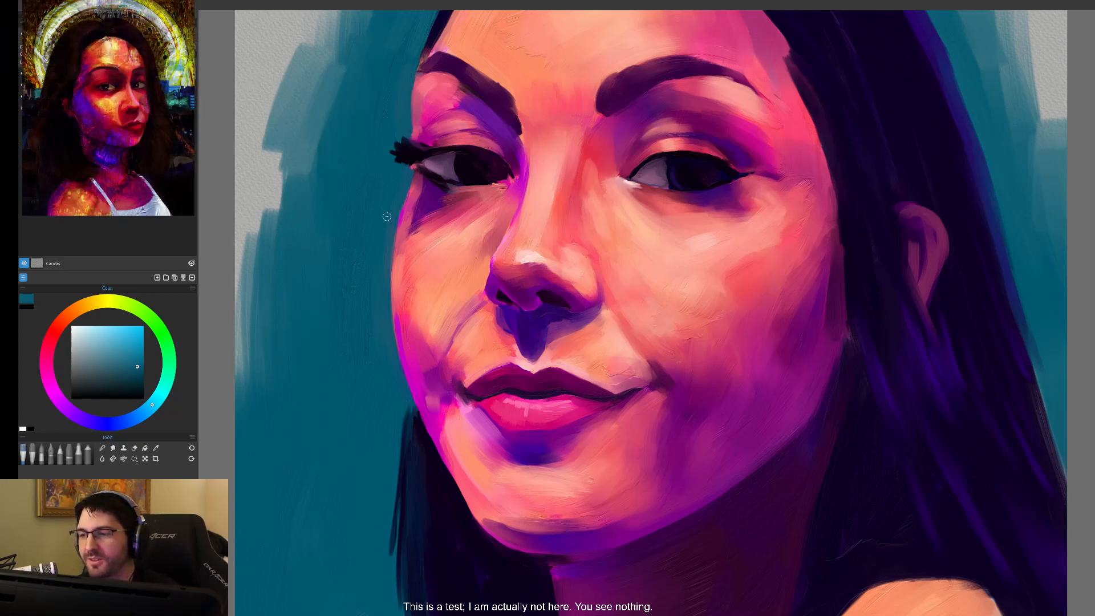
- Sample muted rose from below the far eye, and brush it over the violet shadow towards the face's outer edge
{"action": "key", "text": "alt"}
{"action": "left_click", "coordinate": [421, 224]}
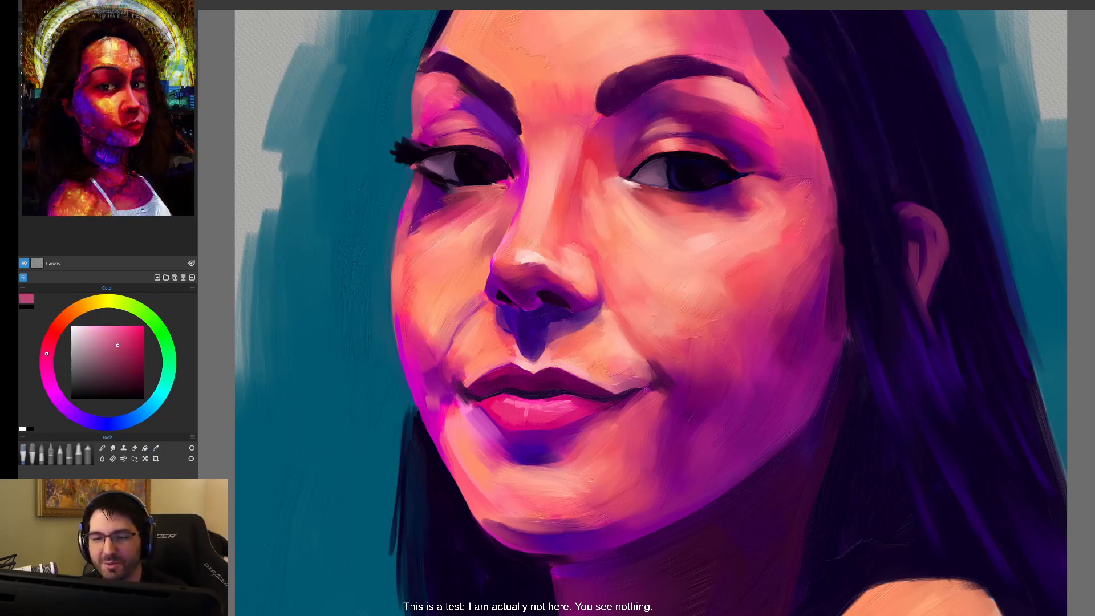
{"action": "left_click", "coordinate": [434, 218], "text": "alt"}
{"action": "left_click_drag", "start_coordinate": [424, 226], "coordinate": [410, 230]}
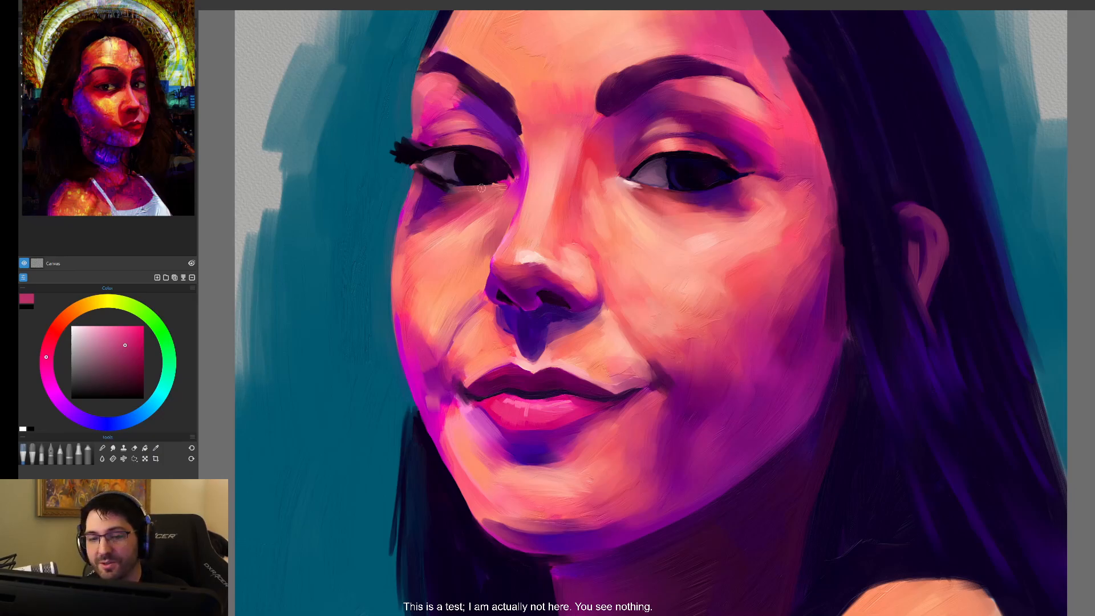
- Sample dark plum and mauve from the far eye and near-black indigo from the near eye, and sharpen the far eye and the near eye's outer lash line
{"action": "left_click", "coordinate": [444, 188], "text": "alt"}
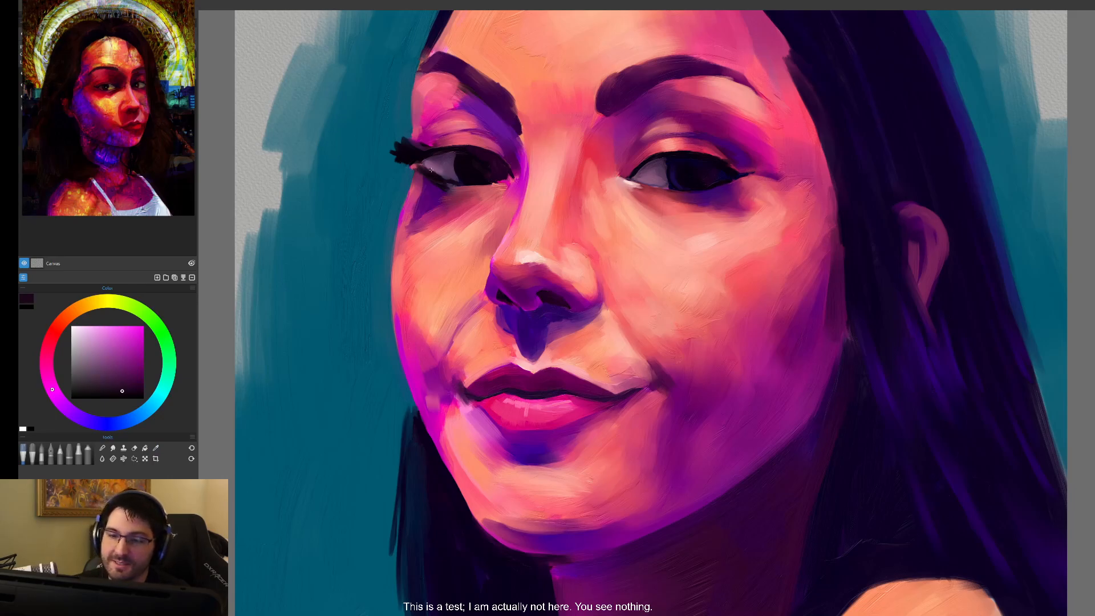
{"action": "left_click", "coordinate": [431, 167], "text": "alt"}
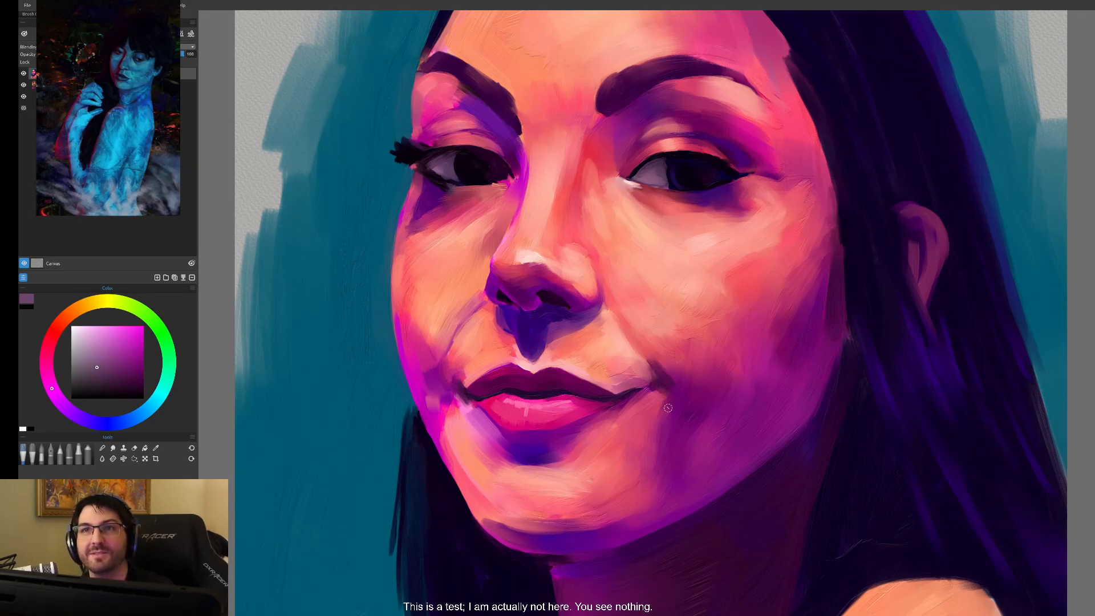
{"action": "left_click", "coordinate": [685, 152], "text": "alt"}
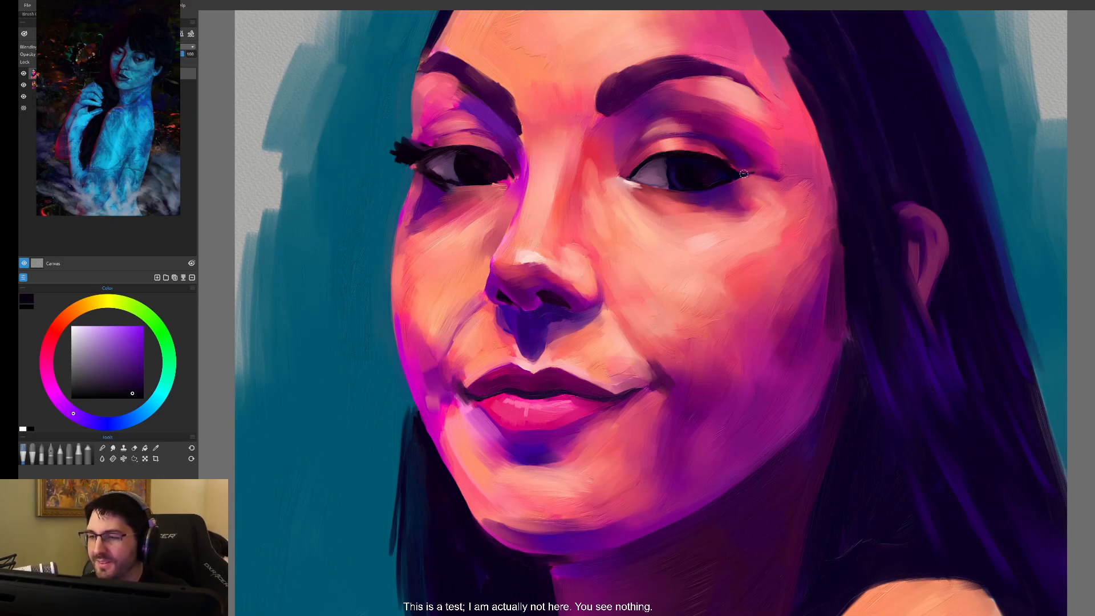
{"action": "left_click_drag", "start_coordinate": [744, 173], "coordinate": [754, 171]}
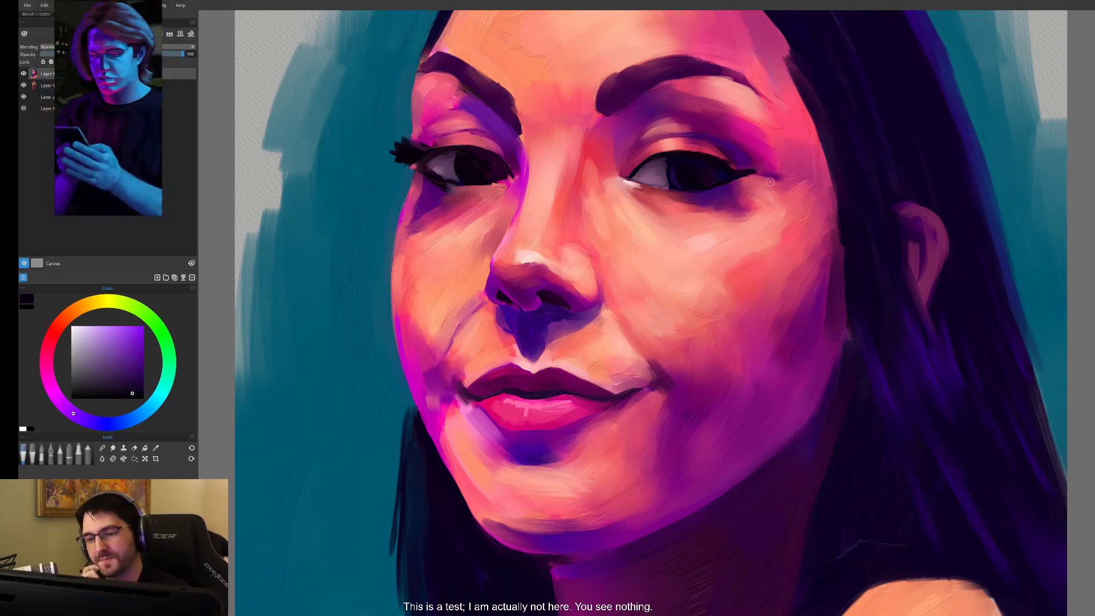
- Sample dark magenta from the nose's shaded side and deep violet from beneath it, and refine the nostrils and the nose's underside
{"action": "left_click", "coordinate": [508, 288], "text": "alt"}
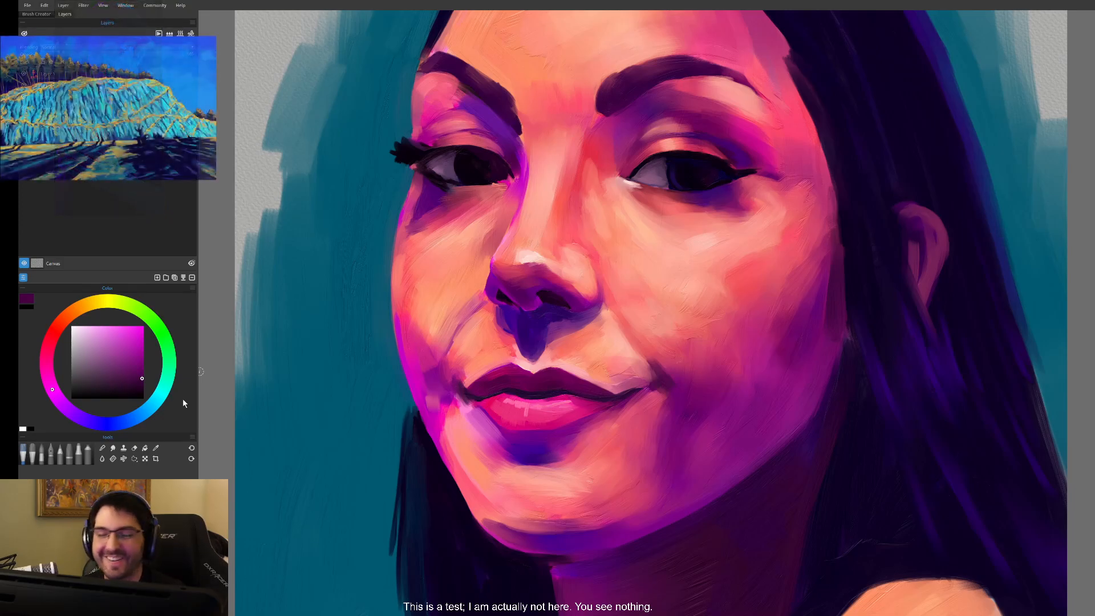
{"action": "left_click_drag", "start_coordinate": [589, 277], "coordinate": [561, 288]}
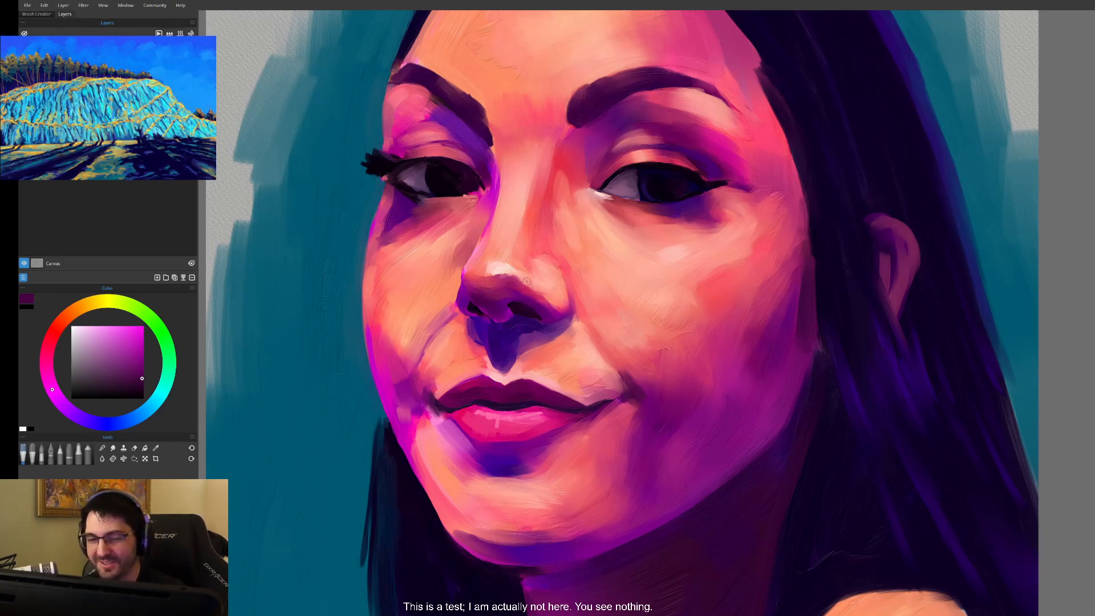
{"action": "left_click", "coordinate": [498, 337], "text": "alt"}
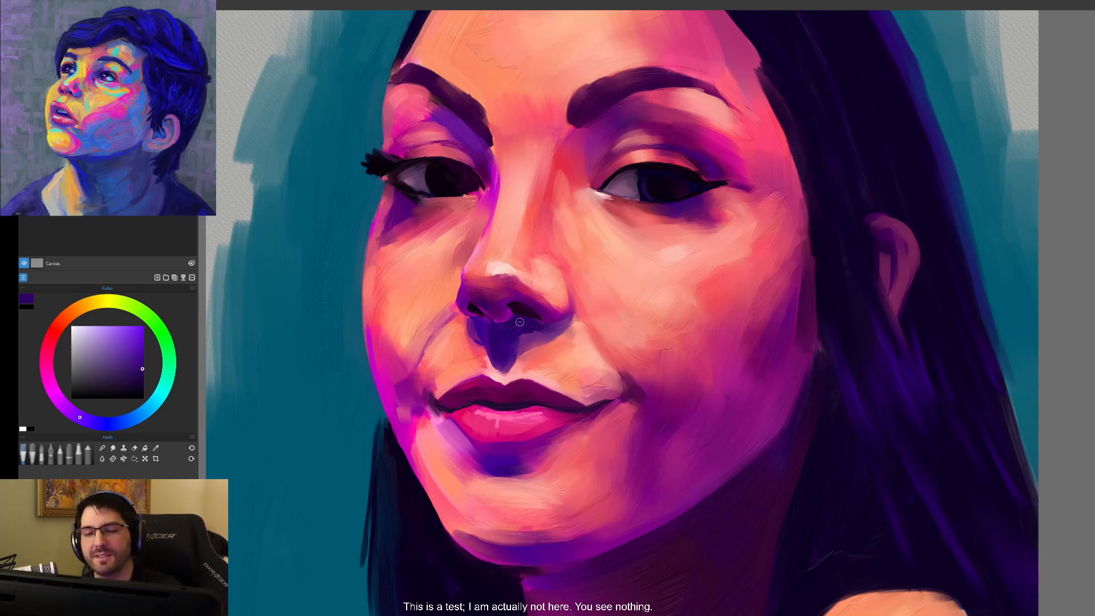
- Sample light pink from the tip of the nose, and brush it along the lower edge of the highlight
{"action": "left_click", "coordinate": [496, 279], "text": "alt"}
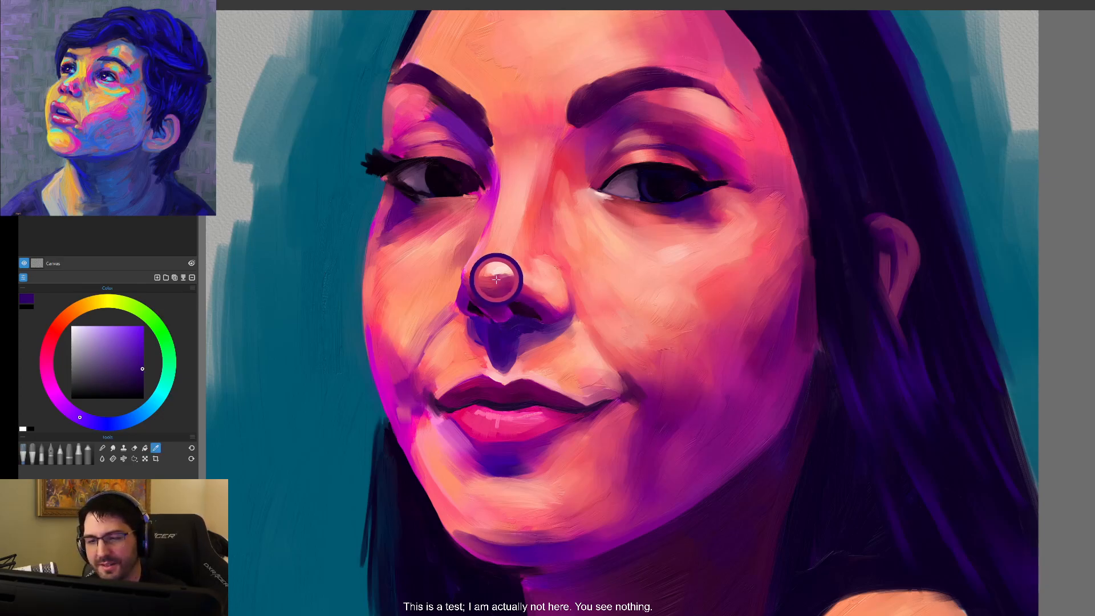
{"action": "left_click", "coordinate": [511, 273], "text": "alt"}
{"action": "left_click_drag", "start_coordinate": [512, 275], "coordinate": [496, 279]}
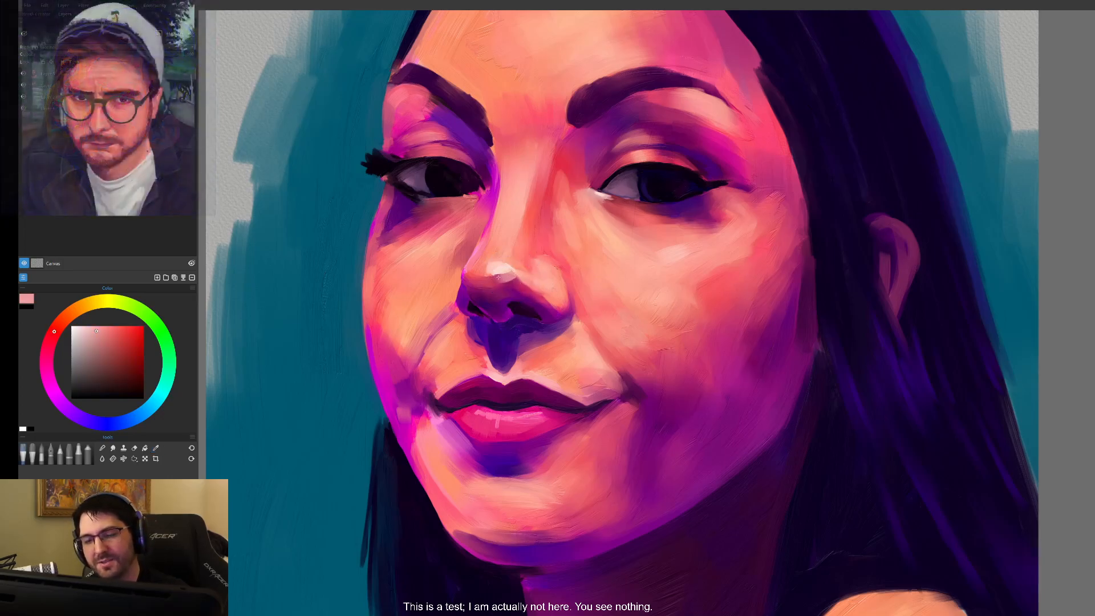
- Sample rose pink from the nose, deep violet from beneath the chin and coral from the near cheek, and blend the near cheek's shading
{"action": "left_click", "coordinate": [514, 281], "text": "alt"}
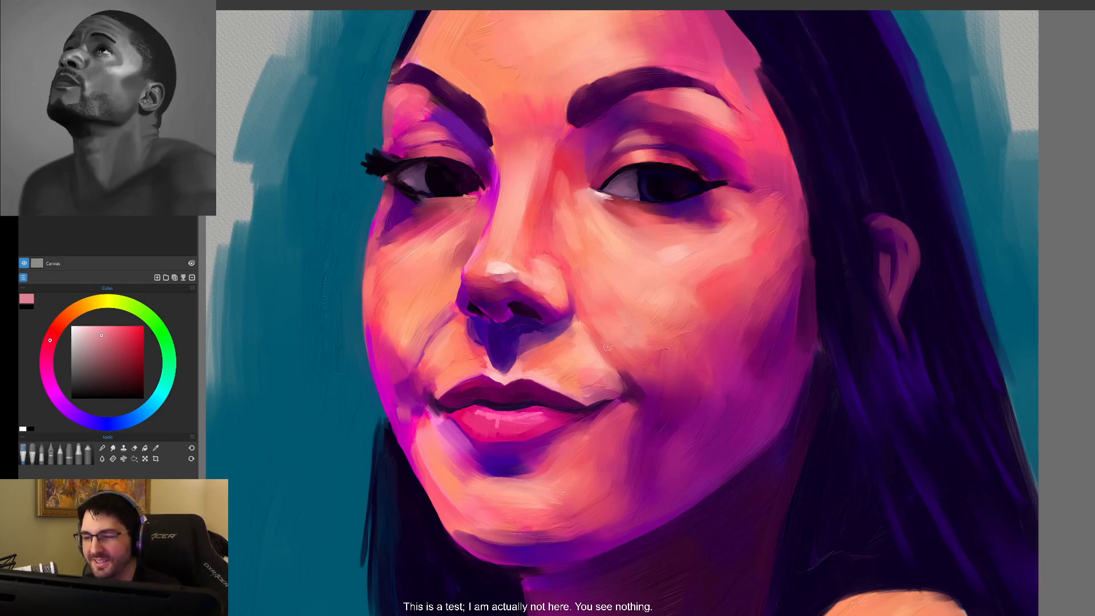
{"action": "left_click", "coordinate": [547, 541], "text": "alt"}
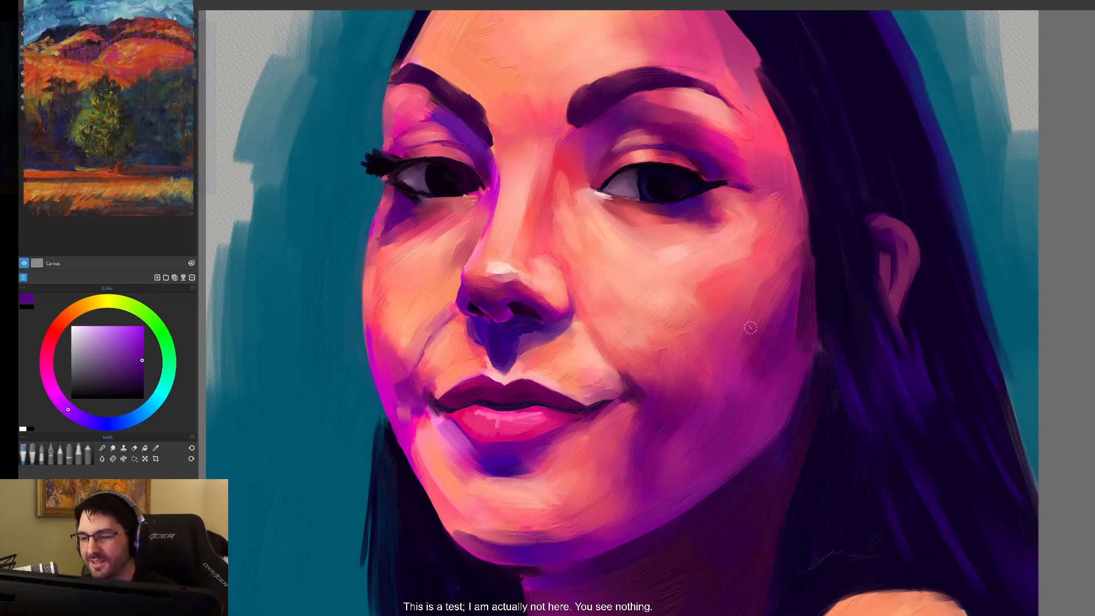
{"action": "key", "text": "alt"}
{"action": "left_click", "coordinate": [682, 294], "text": "alt"}
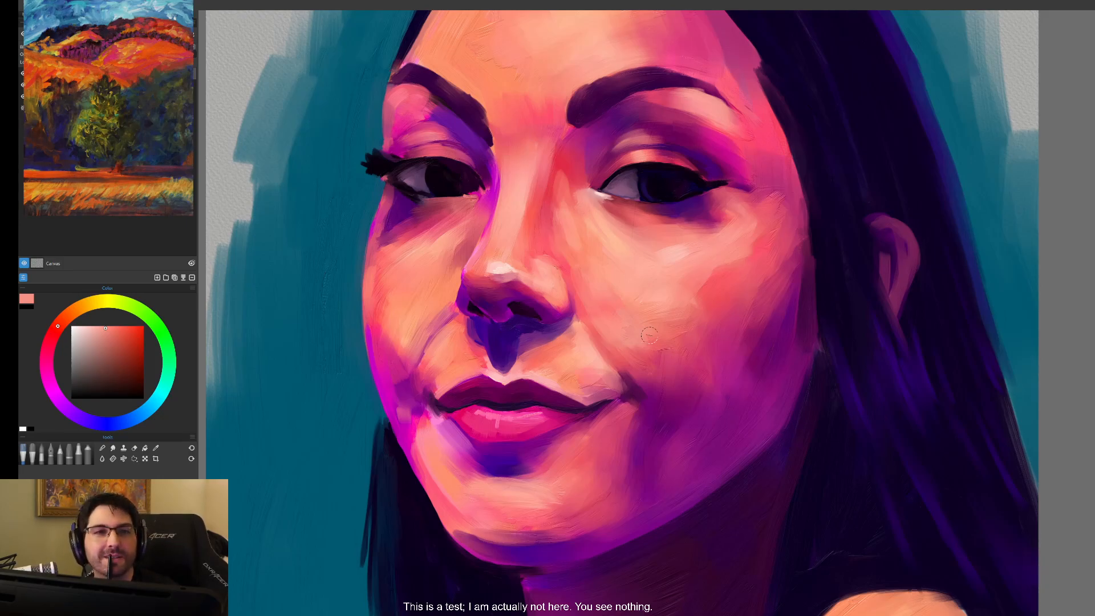
- Sample indigo and dark navy tones from the hair, and brush them over the crown around the parting to deepen the strands
{"action": "key", "text": "ctrl+minus"}
{"action": "key", "text": "ctrl+minus"}
{"action": "key", "text": "ctrl+minus"}
{"action": "left_click_drag", "start_coordinate": [711, 372], "coordinate": [695, 429]}
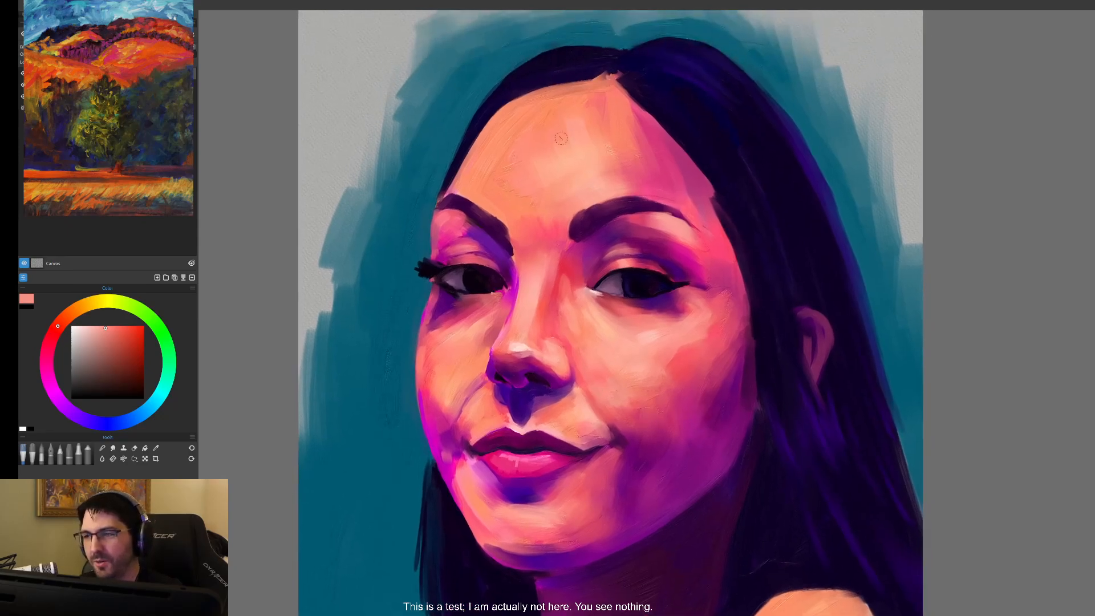
{"action": "left_click", "coordinate": [693, 75], "text": "alt"}
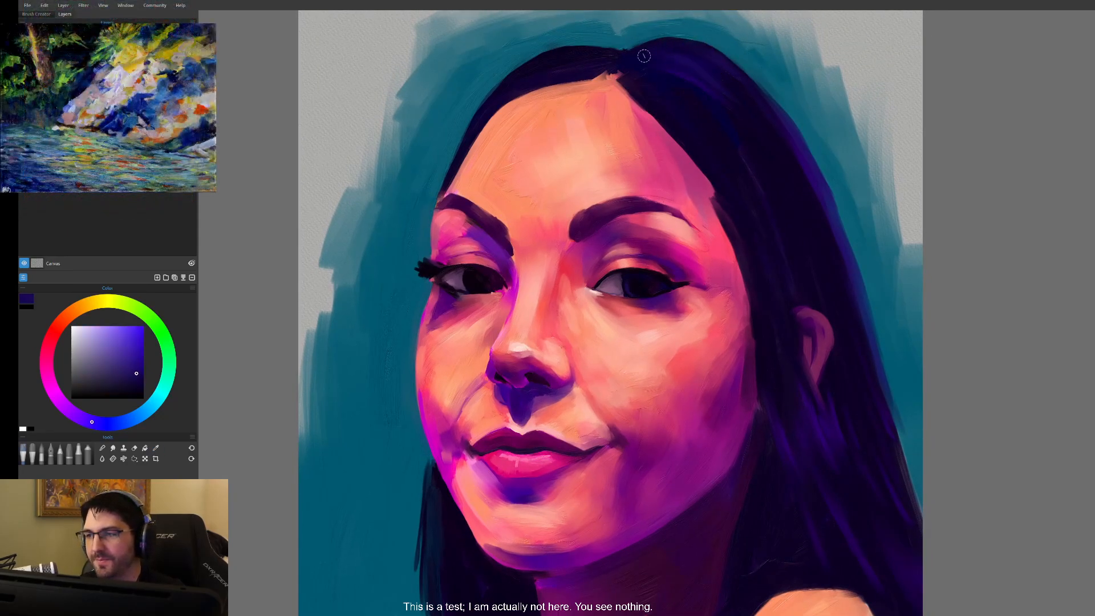
{"action": "mouse_move", "coordinate": [556, 55]}
{"action": "left_mouse_down"}
{"action": "mouse_move", "coordinate": [580, 51]}
{"action": "mouse_move", "coordinate": [553, 56]}
{"action": "mouse_move", "coordinate": [580, 54]}
{"action": "mouse_move", "coordinate": [561, 66]}
{"action": "left_mouse_up"}
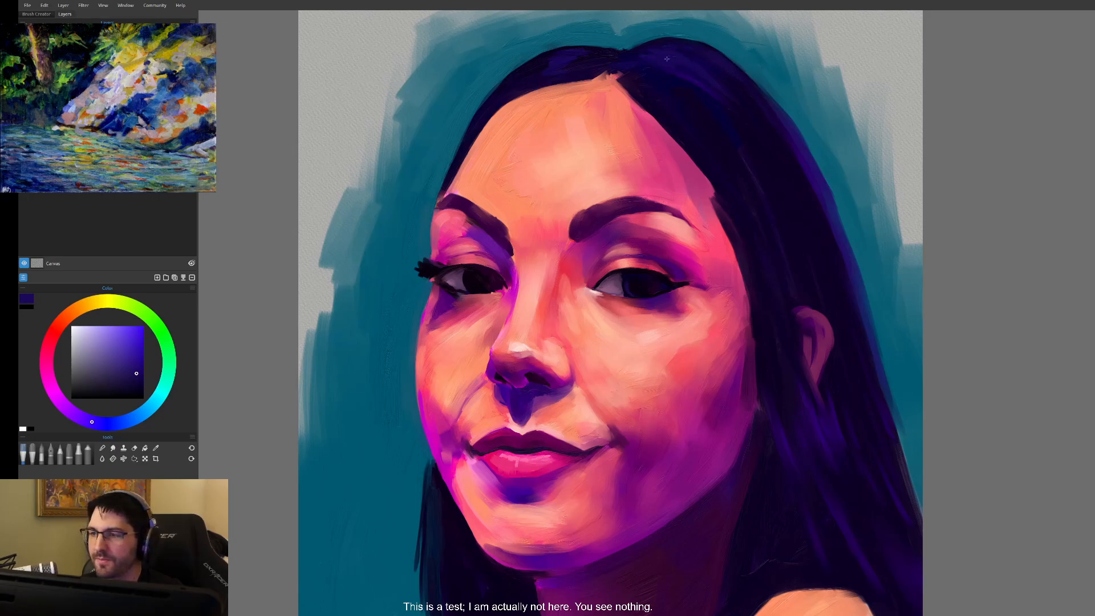
{"action": "left_click", "coordinate": [734, 103], "text": "alt"}
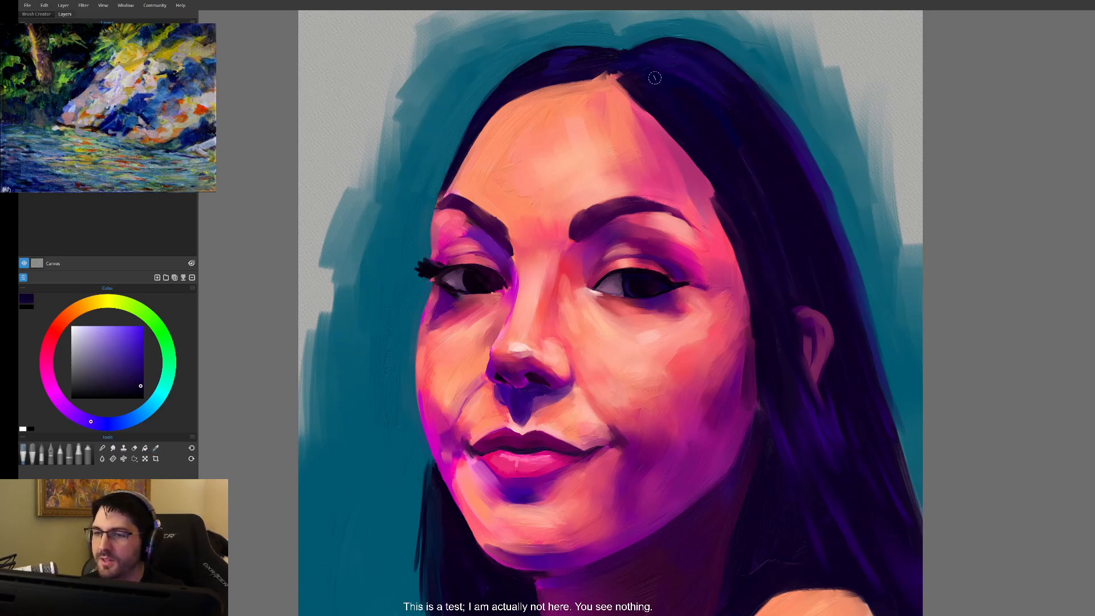
{"action": "left_click", "coordinate": [757, 179], "text": "alt"}
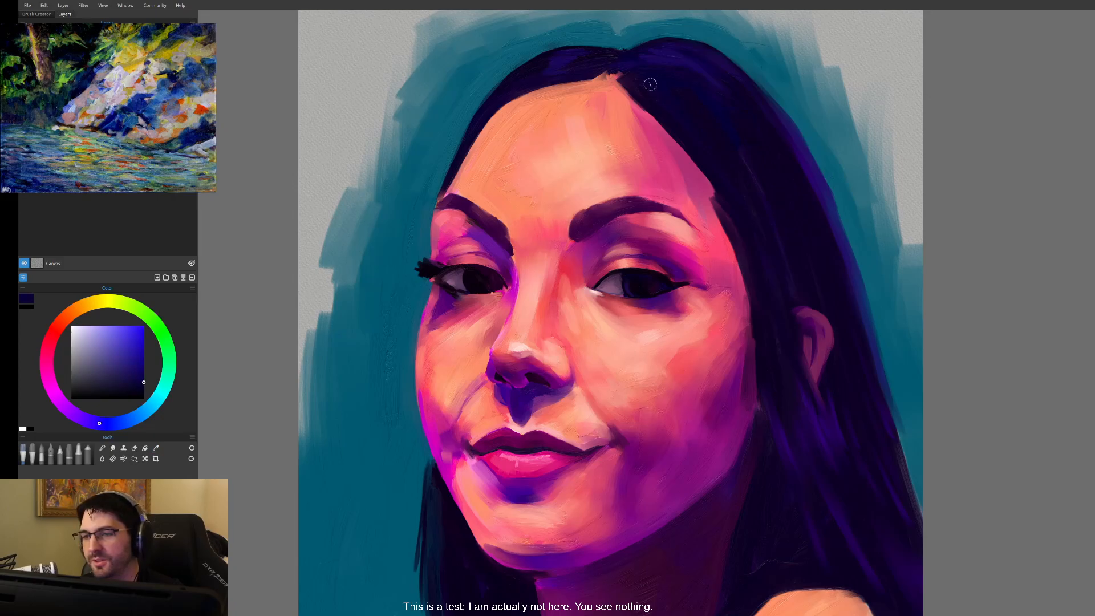
{"action": "left_click_drag", "start_coordinate": [727, 128], "coordinate": [755, 181]}
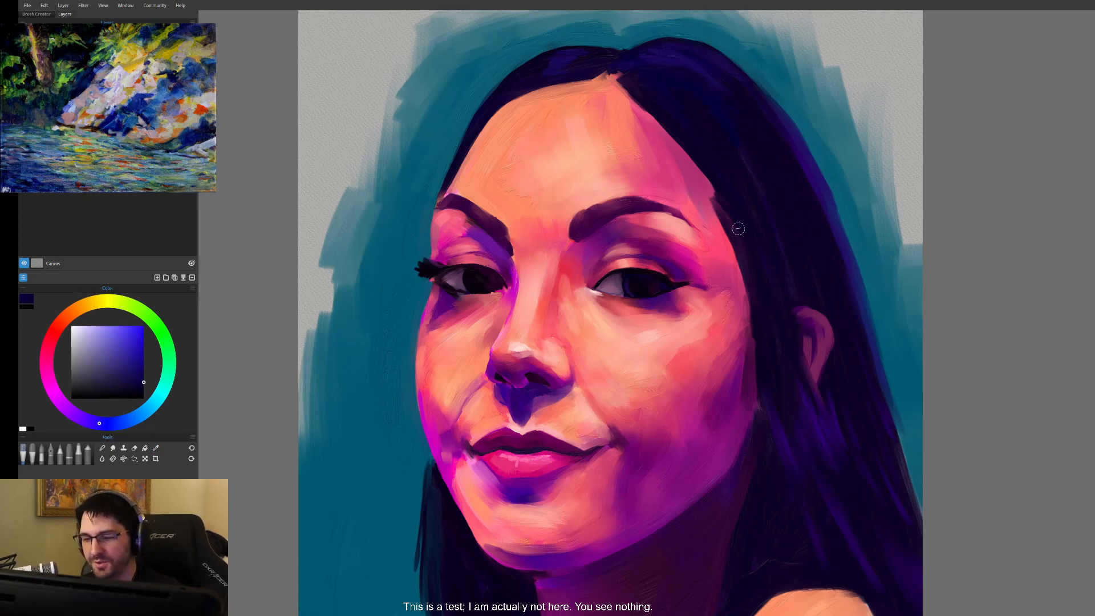
- Sample light peach, coral, rose and salmon from the near cheek and its outer edge, and blend the cheek's transitions
{"action": "left_click_drag", "start_coordinate": [655, 447], "coordinate": [580, 432]}
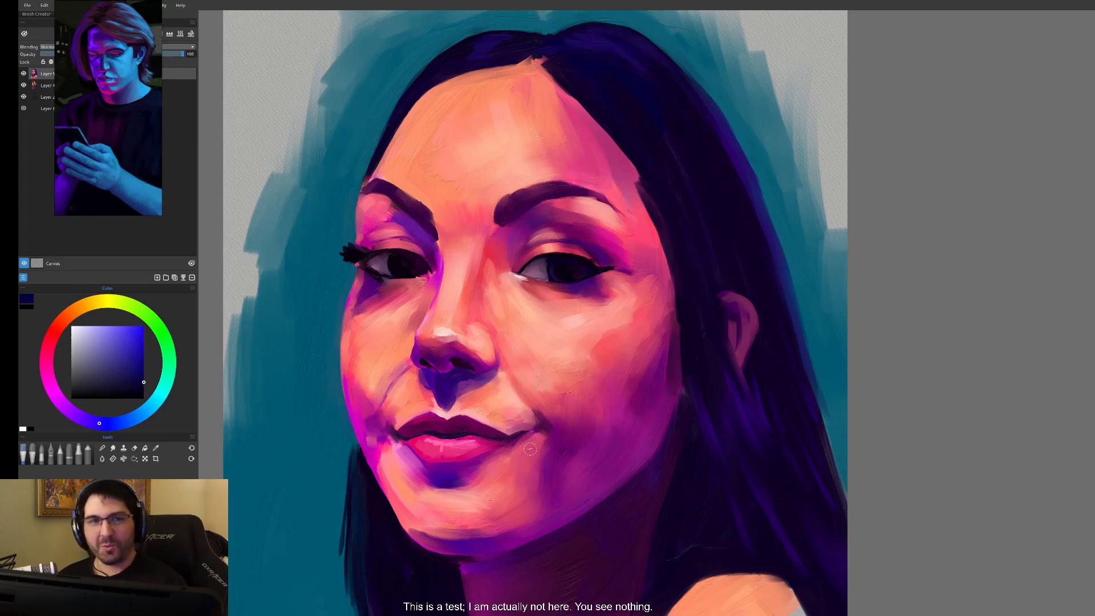
{"action": "left_click", "coordinate": [581, 327], "text": "alt"}
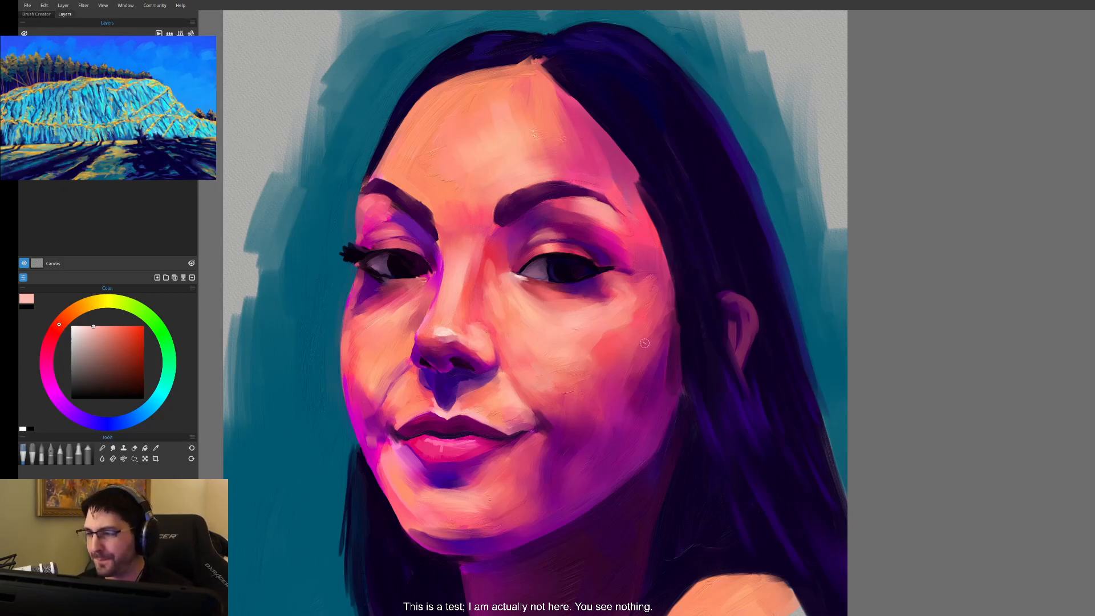
{"action": "left_click_drag", "start_coordinate": [629, 347], "coordinate": [653, 323]}
{"action": "key", "text": "alt"}
{"action": "left_click", "coordinate": [664, 270]}
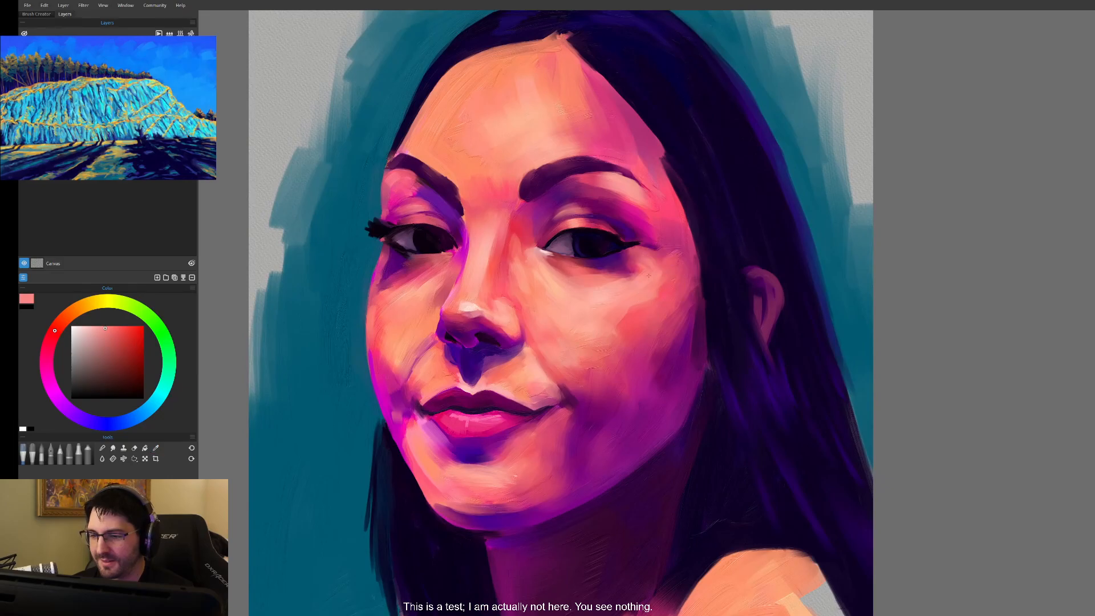
{"action": "left_click_drag", "start_coordinate": [666, 420], "coordinate": [655, 379]}
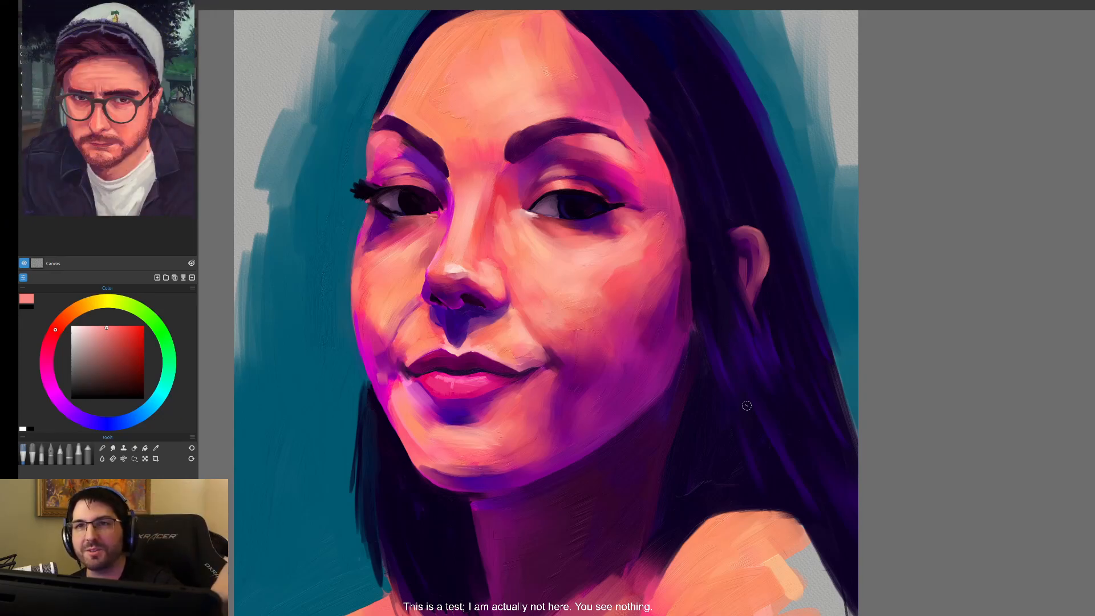
{"action": "left_click", "coordinate": [665, 255], "text": "alt"}
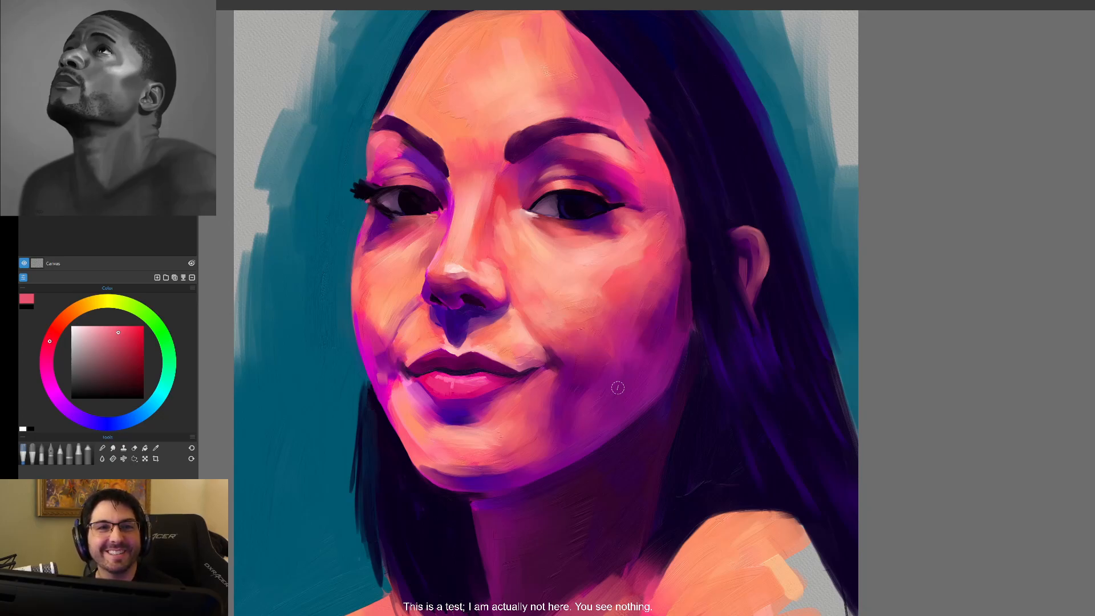
{"action": "left_click", "coordinate": [607, 277], "text": "alt"}
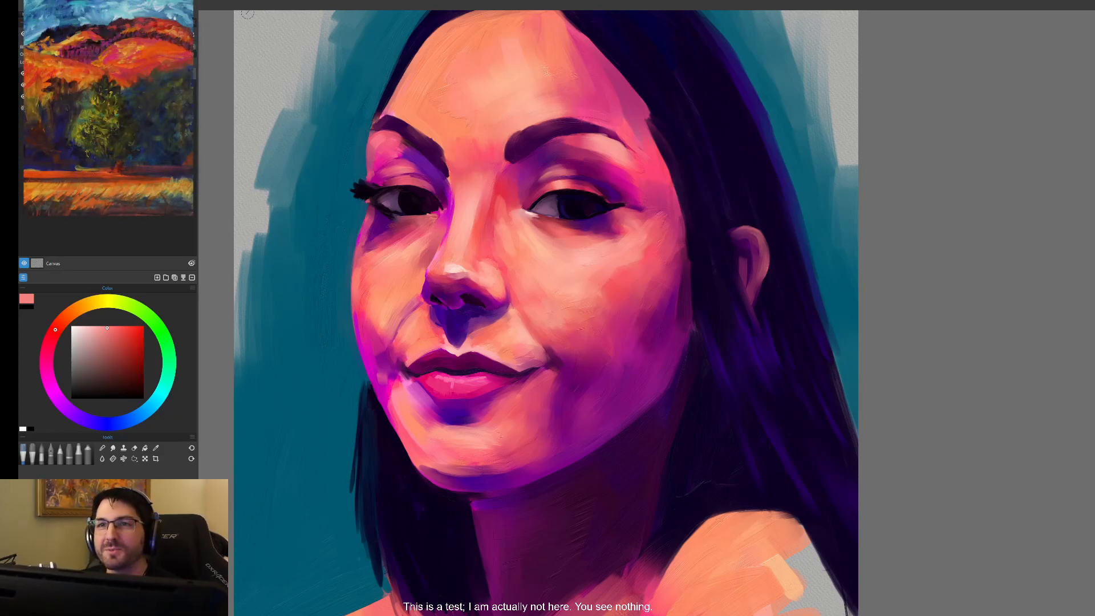
- Sample dark purple under the chin, magenta from the jaw, and raspberry and coral beside the mouth, and blend the jaw and lower cheek shadow
{"action": "left_click", "coordinate": [520, 497], "text": "alt"}
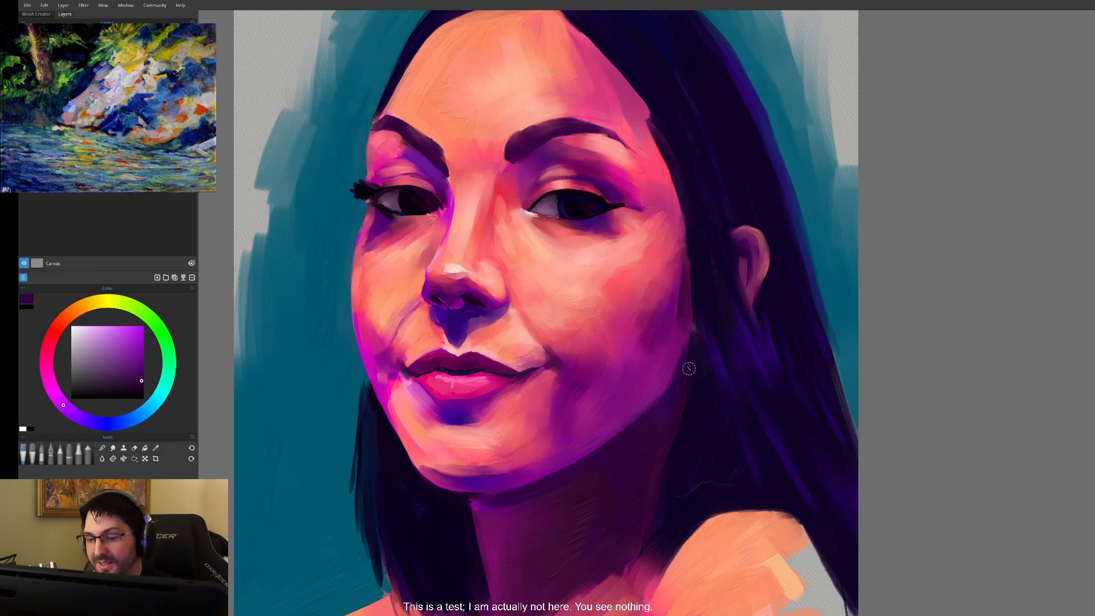
{"action": "left_click", "coordinate": [666, 380], "text": "alt"}
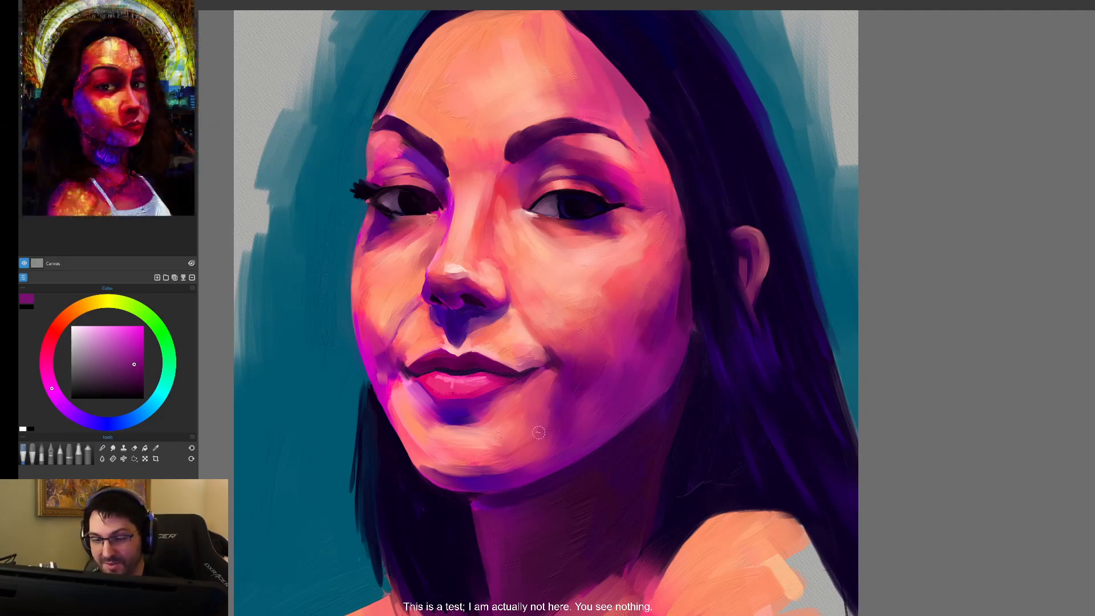
{"action": "left_click", "coordinate": [544, 399], "text": "alt"}
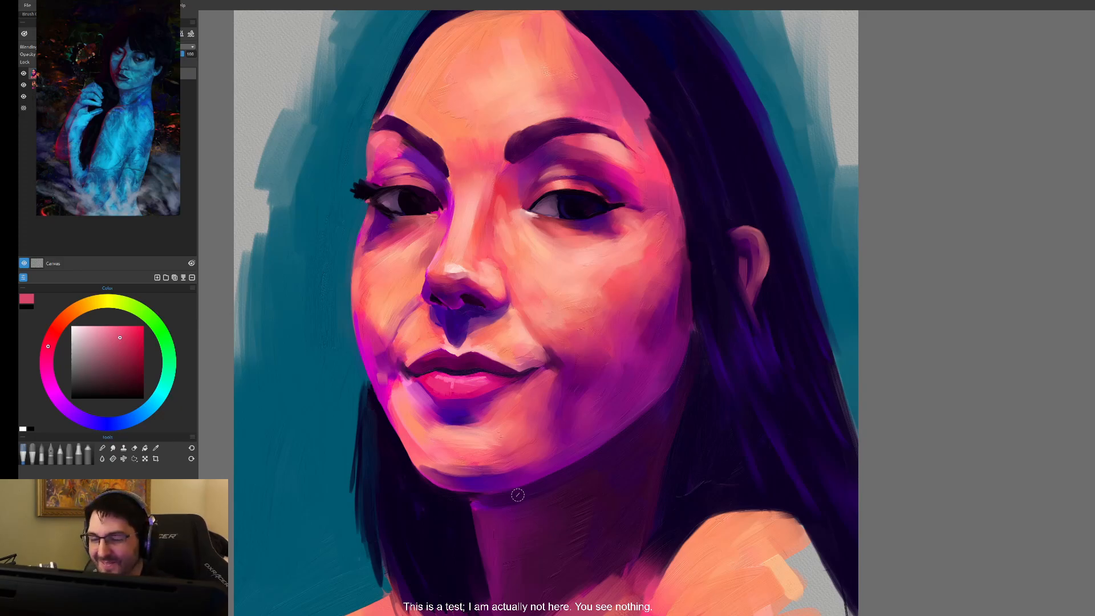
{"action": "left_click", "coordinate": [575, 323], "text": "alt"}
{"action": "left_click", "coordinate": [578, 359], "text": "alt"}
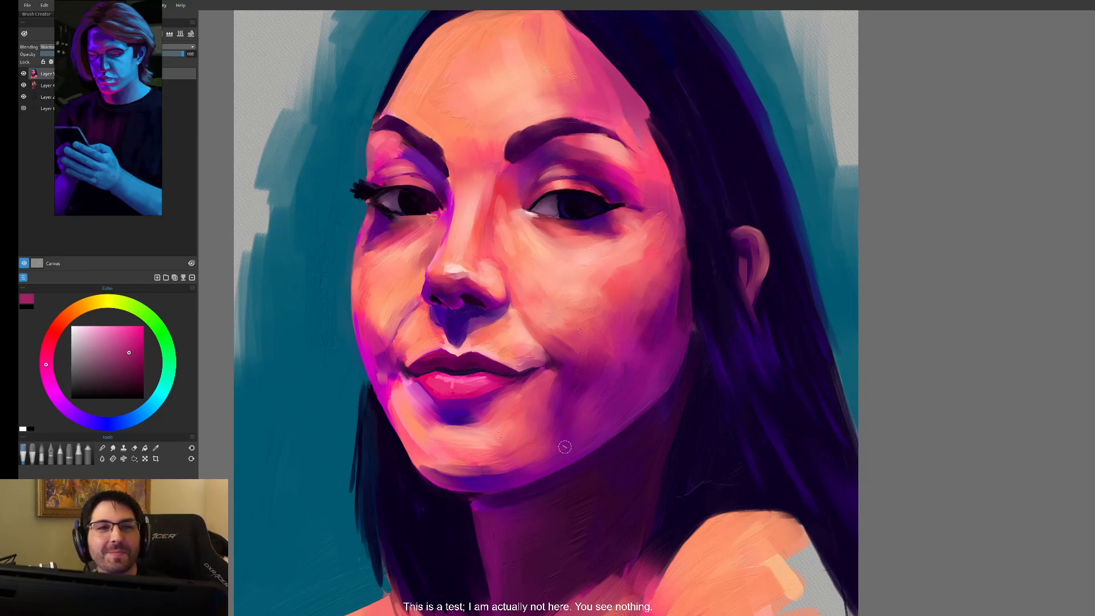
{"action": "left_click", "coordinate": [563, 349], "text": "alt"}
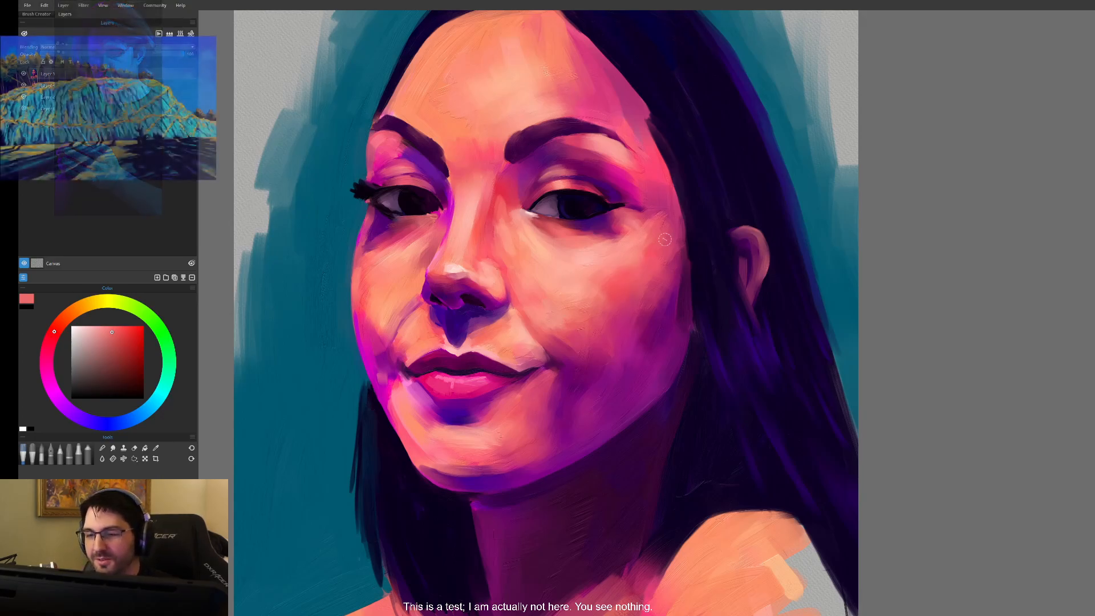
- Mix a muted peach, sample salmon and crimson around the nose and light salmon from the near cheek, and soften the skin beside the nose
{"action": "mouse_move", "coordinate": [629, 358]}
{"action": "left_mouse_down"}
{"action": "mouse_move", "coordinate": [669, 384]}
{"action": "mouse_move", "coordinate": [691, 376]}
{"action": "mouse_move", "coordinate": [720, 389]}
{"action": "left_mouse_up"}
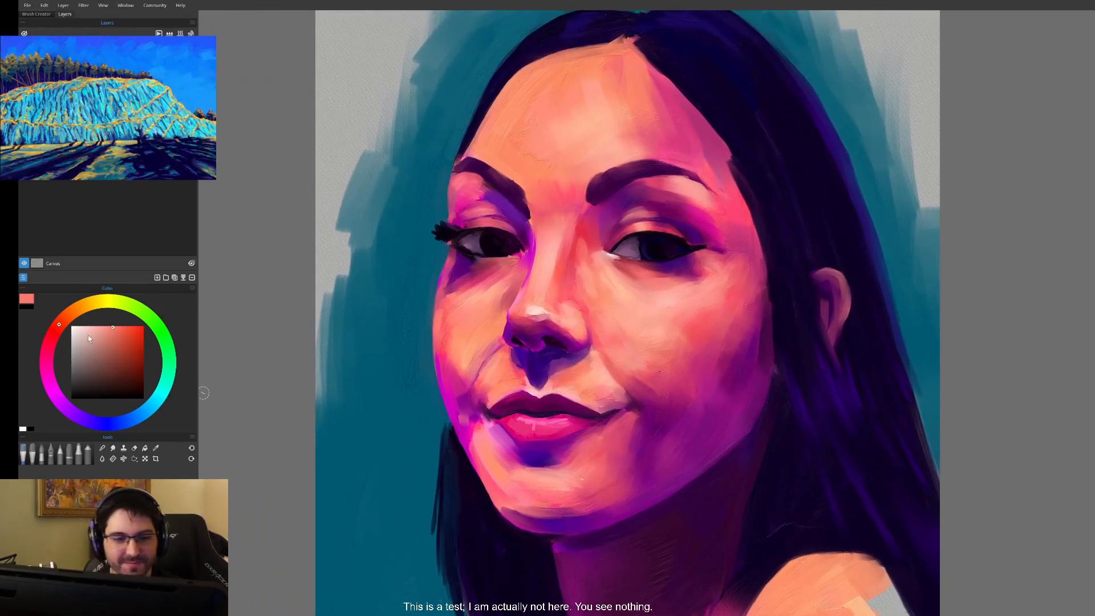
{"action": "left_click", "coordinate": [66, 316]}
{"action": "left_click", "coordinate": [100, 331]}
{"action": "left_click_drag", "start_coordinate": [101, 331], "coordinate": [98, 333]}
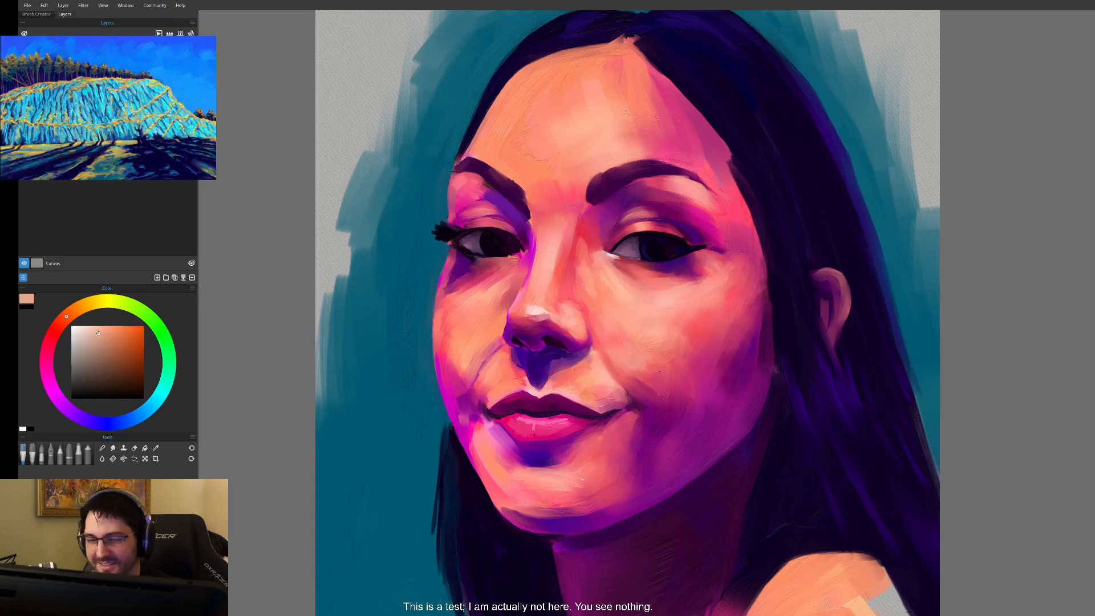
{"action": "left_click", "coordinate": [587, 365], "text": "alt"}
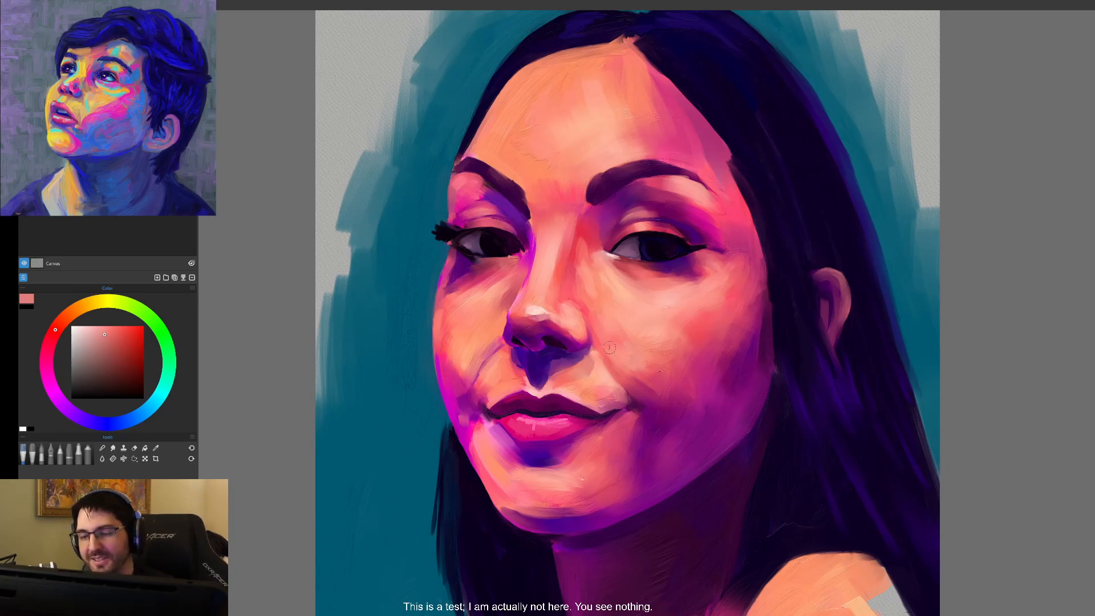
{"action": "left_click", "coordinate": [532, 322], "text": "alt"}
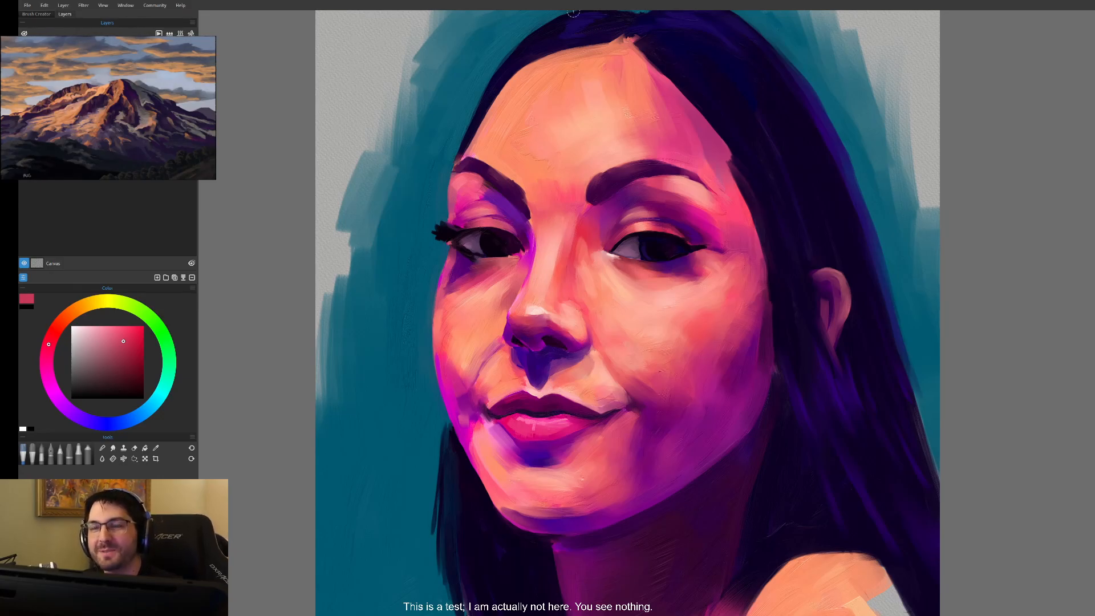
{"action": "left_click", "coordinate": [686, 295], "text": "alt"}
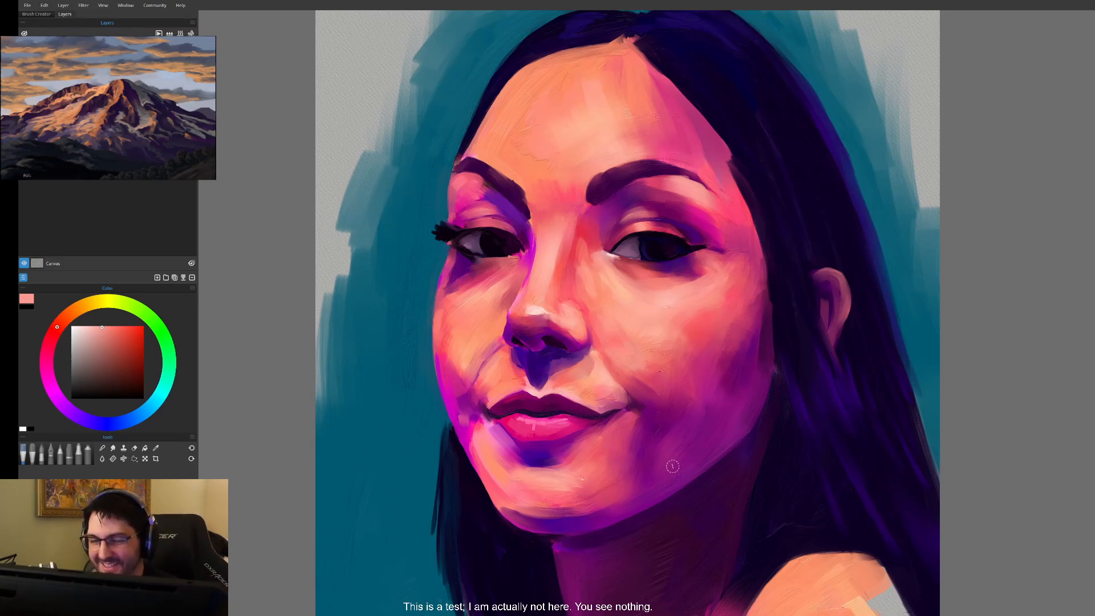
{"action": "left_click_drag", "start_coordinate": [414, 256], "coordinate": [383, 402]}
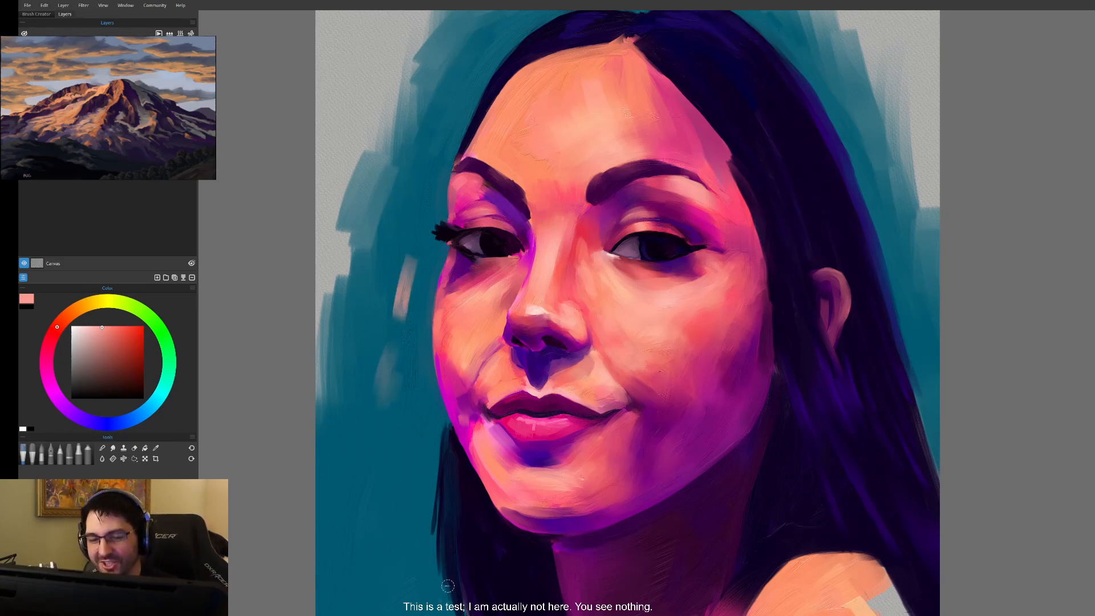
{"action": "key", "text": "ctrl+z"}
{"action": "key", "text": "ctrl+z"}
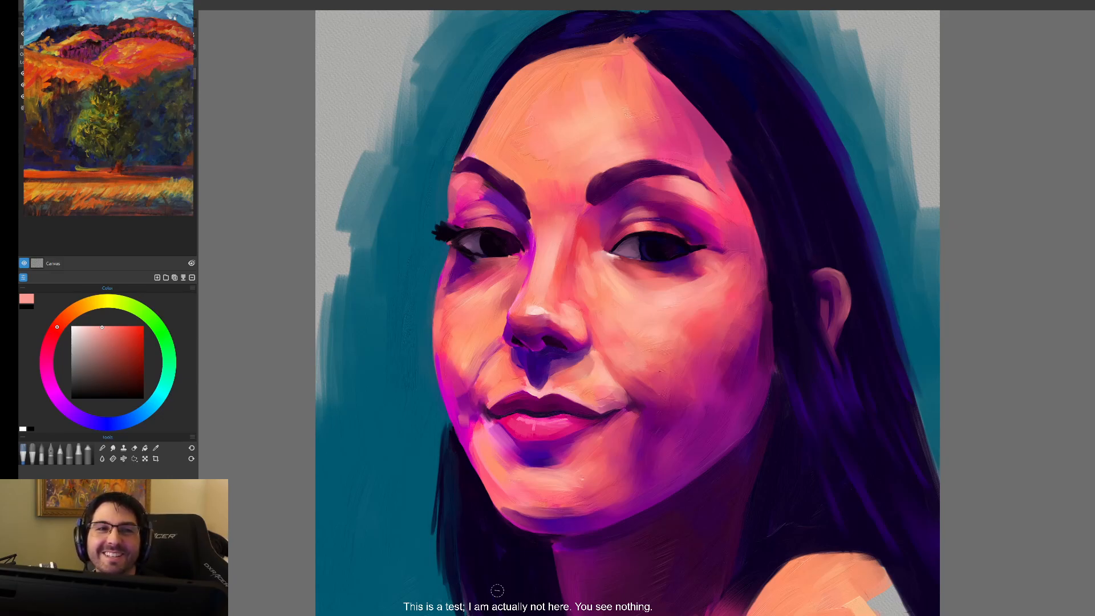
- Sample peach from the near cheek and coral from the forehead, lighten the coral to pale peach, and smooth the forehead's far side with it
{"action": "left_click", "coordinate": [658, 344], "text": "alt"}
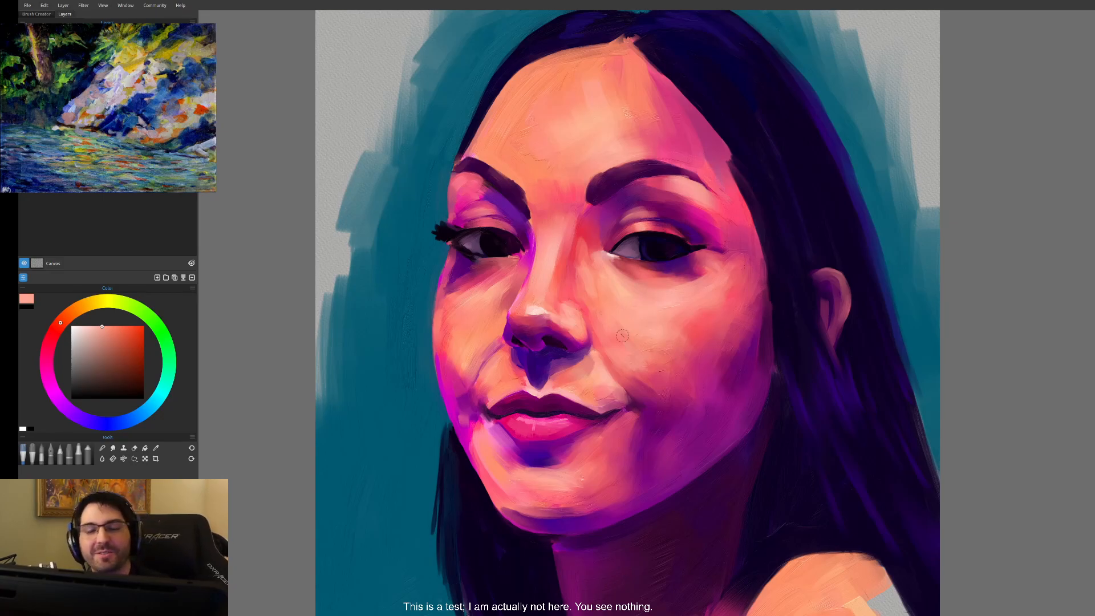
{"action": "left_click_drag", "start_coordinate": [618, 280], "coordinate": [643, 318]}
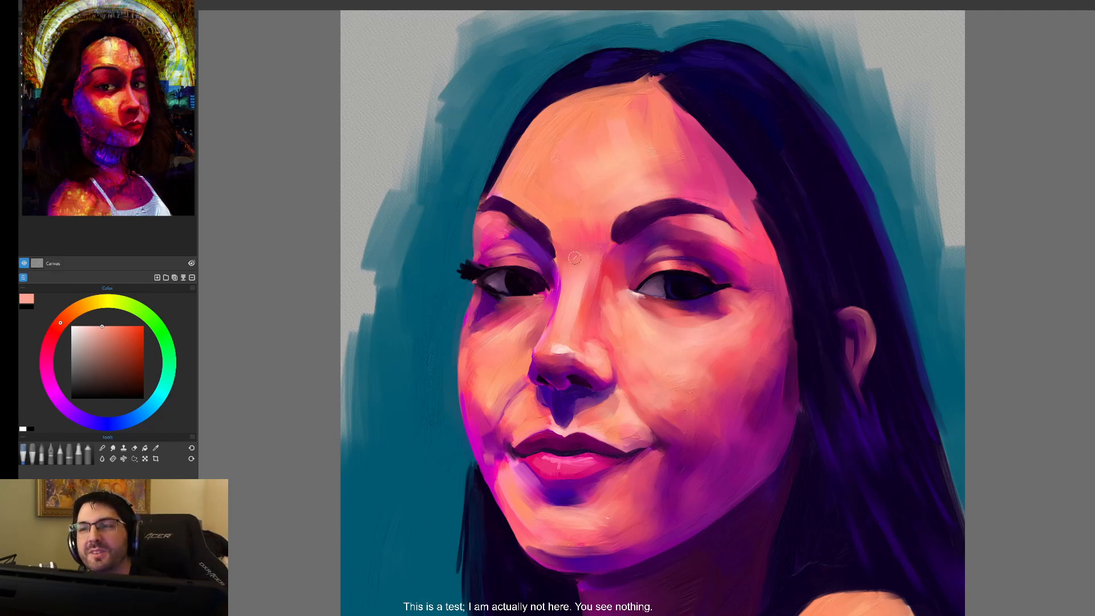
{"action": "left_click", "coordinate": [552, 173], "text": "alt"}
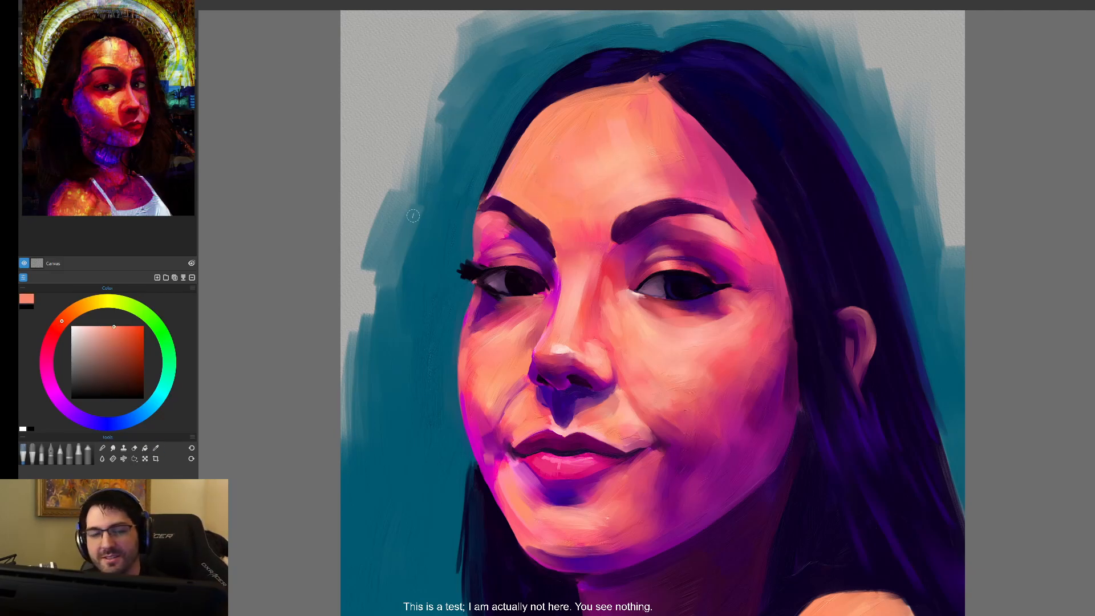
{"action": "left_click", "coordinate": [99, 327]}
{"action": "left_click_drag", "start_coordinate": [532, 193], "coordinate": [568, 154]}
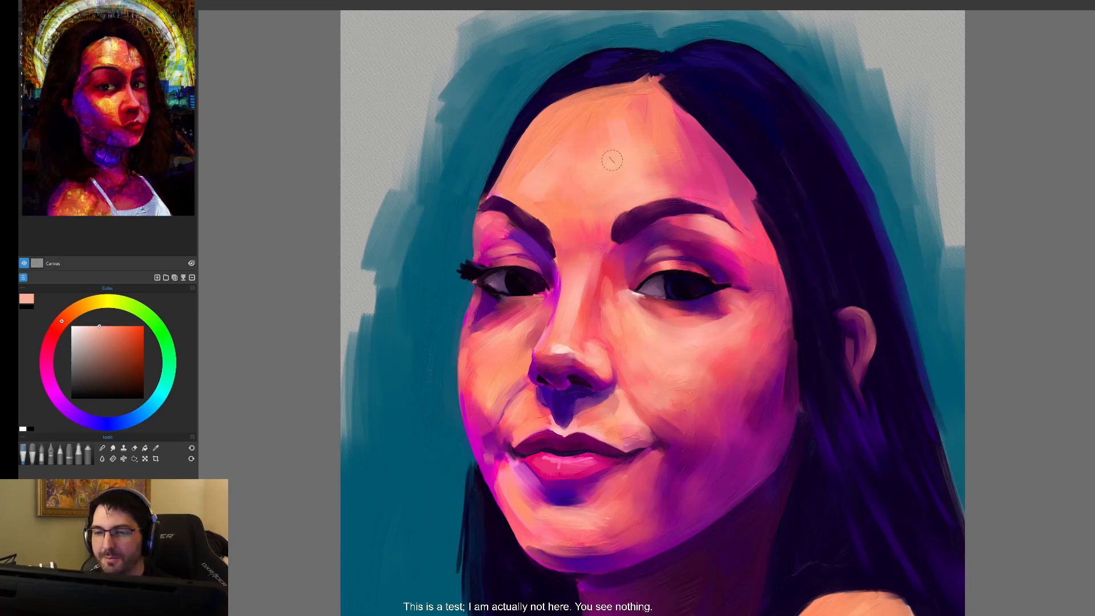
{"action": "left_click_drag", "start_coordinate": [524, 177], "coordinate": [552, 140]}
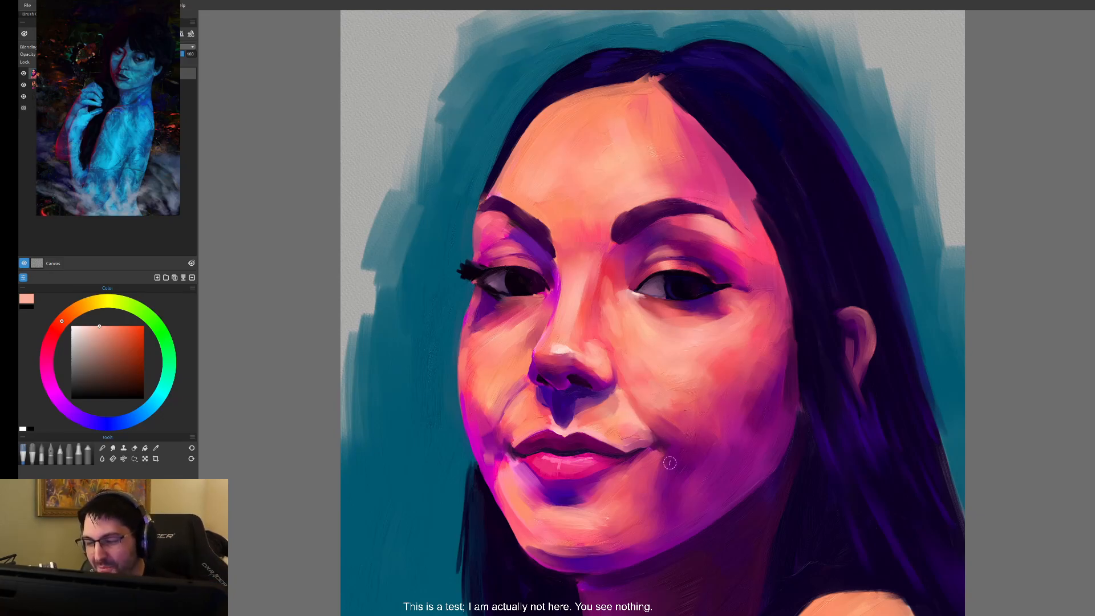
- Sample violet from below the lower lip and light orange from beside the nose, and blend the skin around the near mouth corner and cheek
{"action": "left_click_drag", "start_coordinate": [652, 494], "coordinate": [698, 437]}
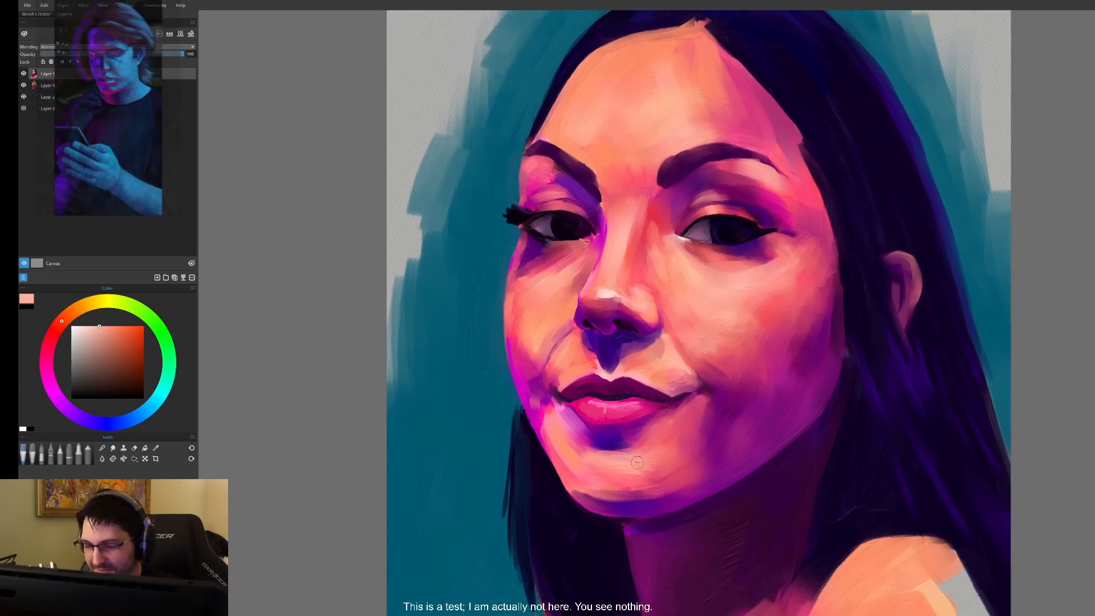
{"action": "left_click", "coordinate": [596, 439], "text": "alt"}
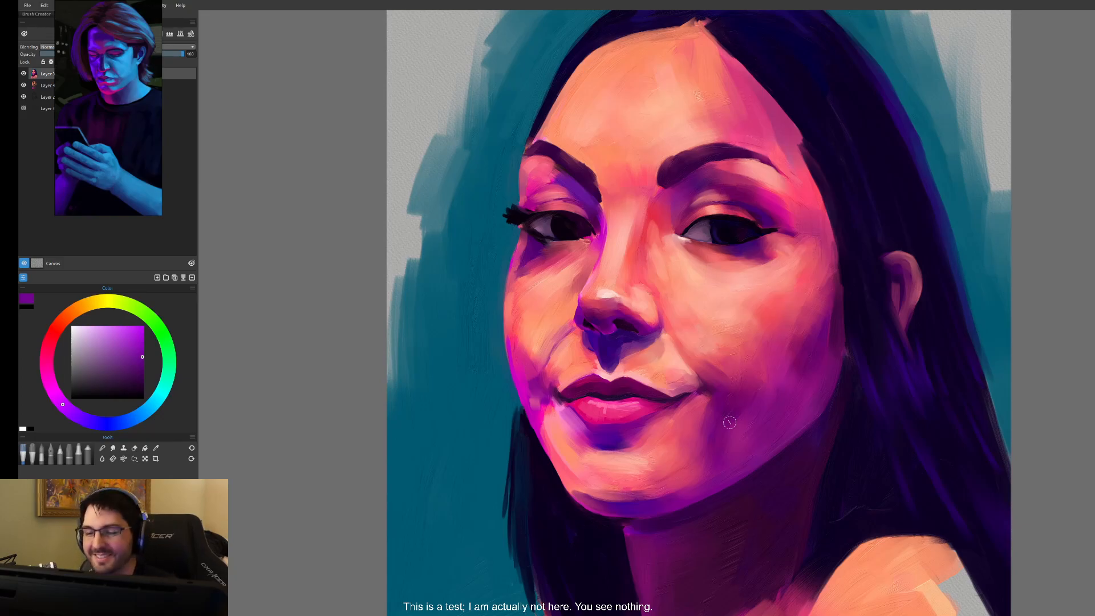
{"action": "left_click", "coordinate": [658, 363], "text": "alt"}
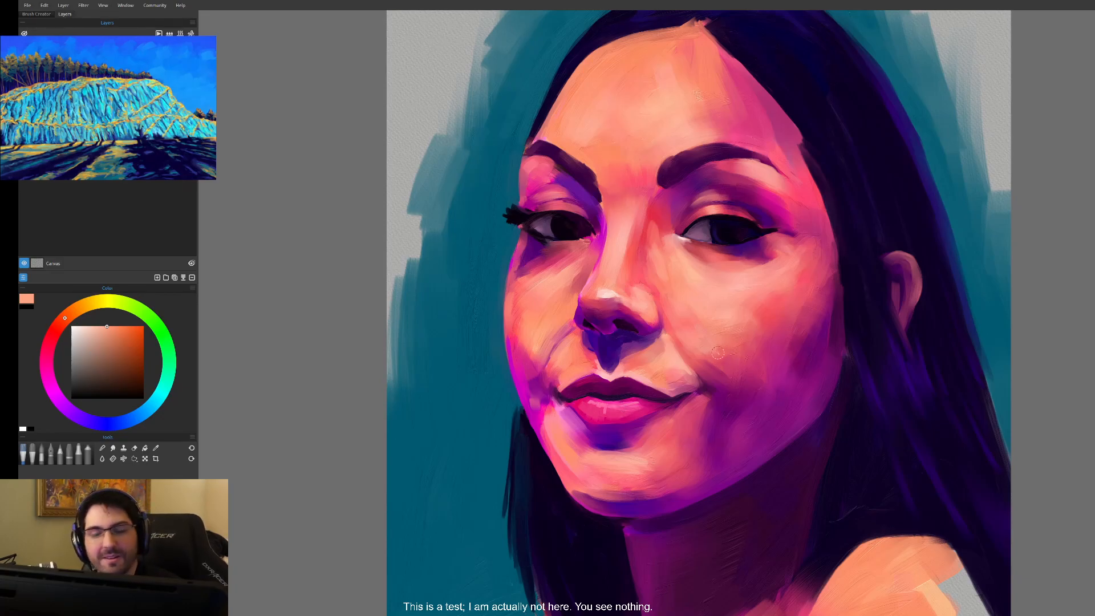
- Sample salmon below the near eye and red from its inner corner, warm both toward orange, and blend the skin beneath the eye
{"action": "left_click", "coordinate": [749, 274], "text": "alt"}
{"action": "left_click", "coordinate": [735, 269], "text": "alt"}
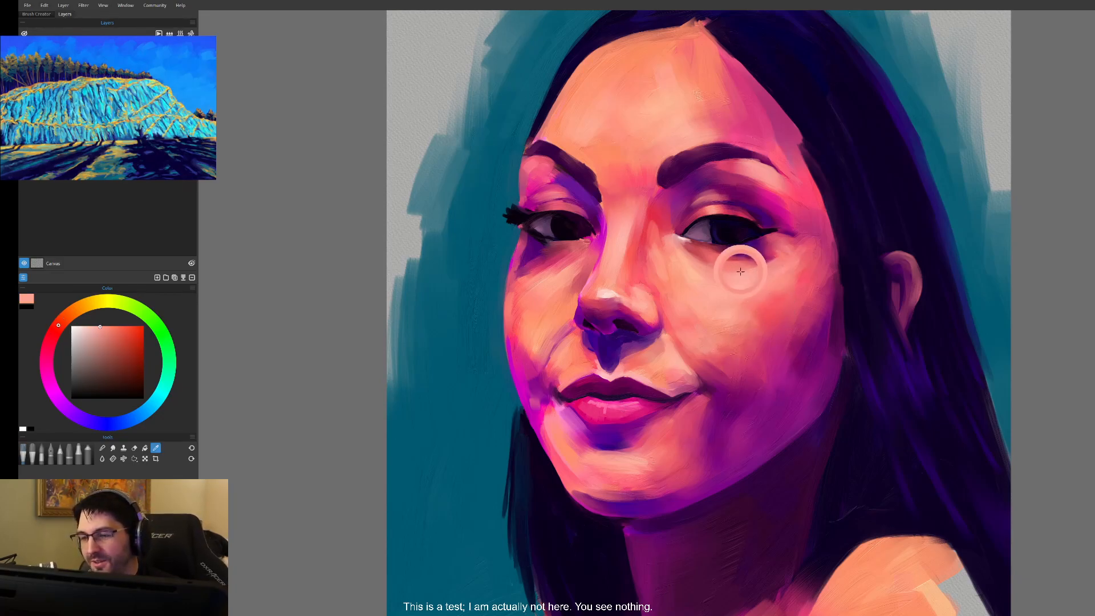
{"action": "left_click", "coordinate": [61, 322]}
{"action": "left_click", "coordinate": [105, 327]}
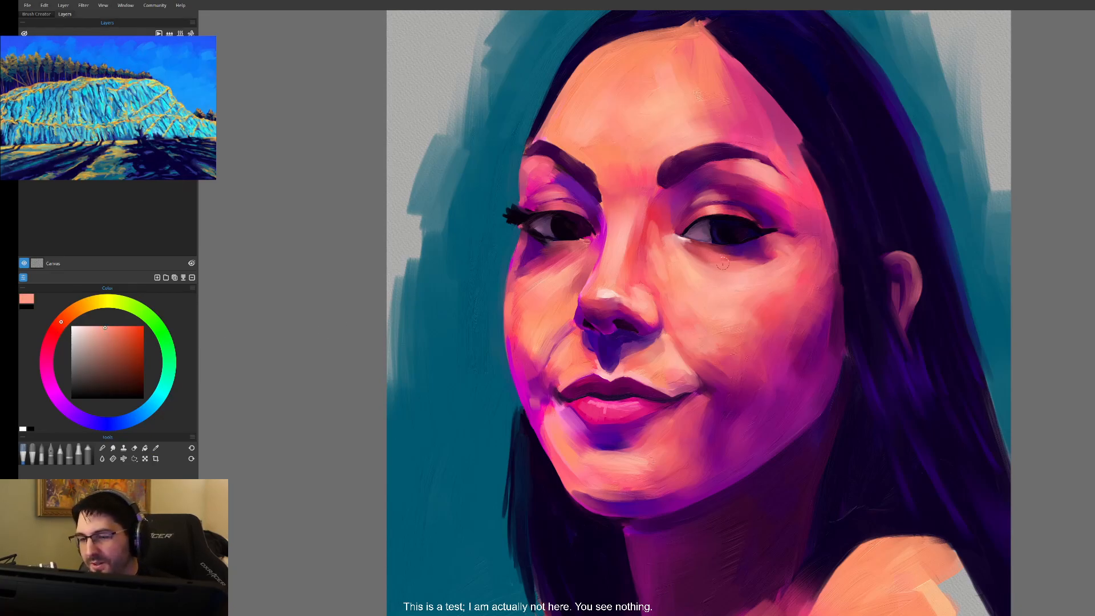
{"action": "left_click", "coordinate": [700, 248], "text": "alt"}
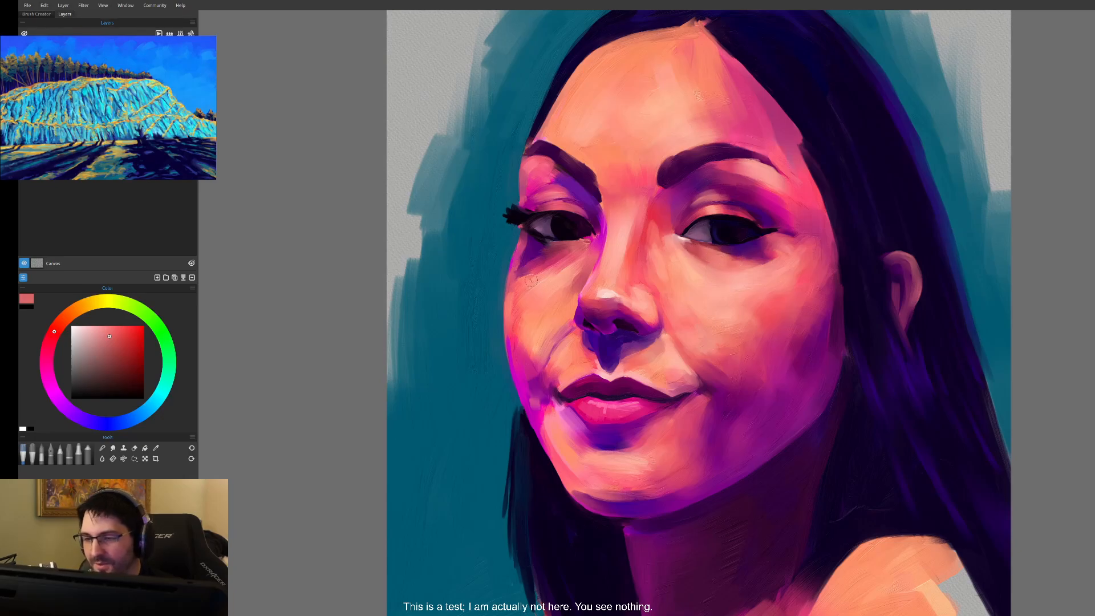
{"action": "left_click", "coordinate": [61, 322]}
{"action": "left_click", "coordinate": [114, 344]}
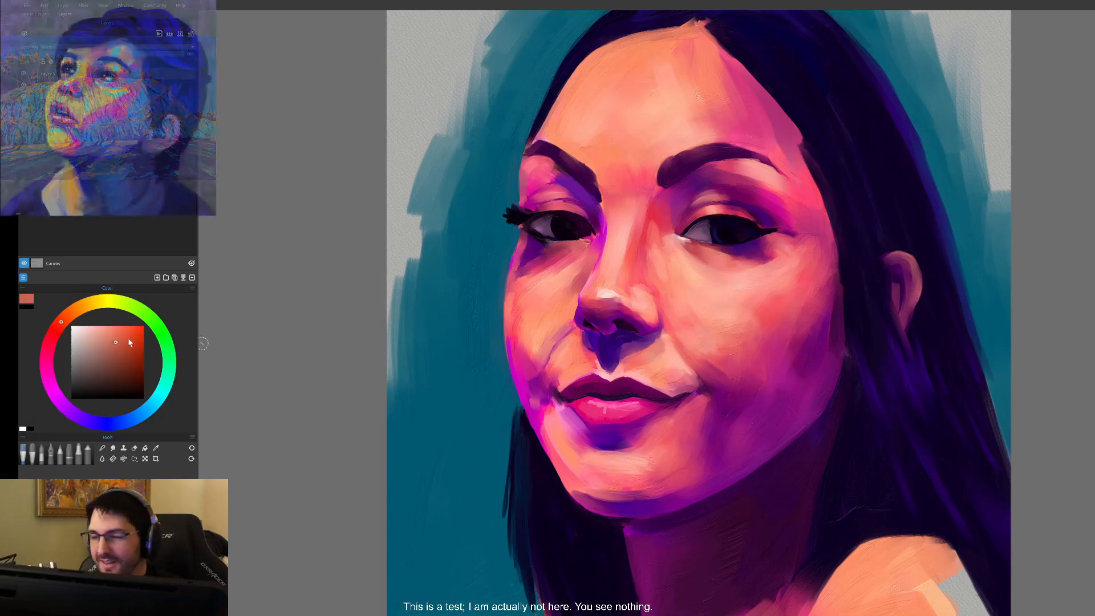
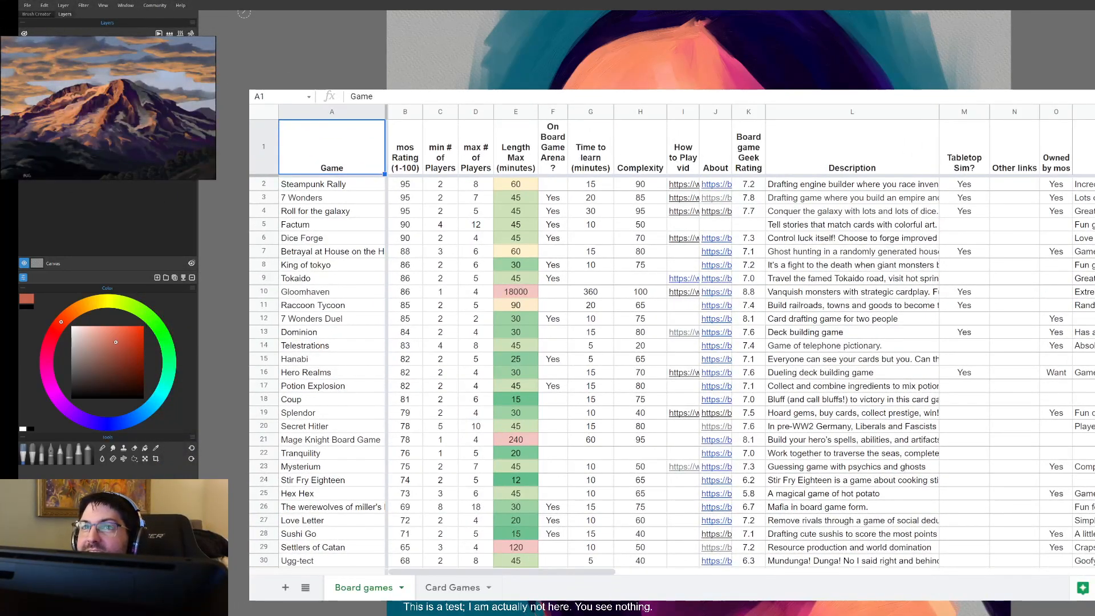
- Look through the games, ratings and player counts in the board games spreadsheet
{"action": "scroll", "coordinate": [671, 370], "scroll_direction": "down", "scroll_amount": 6}
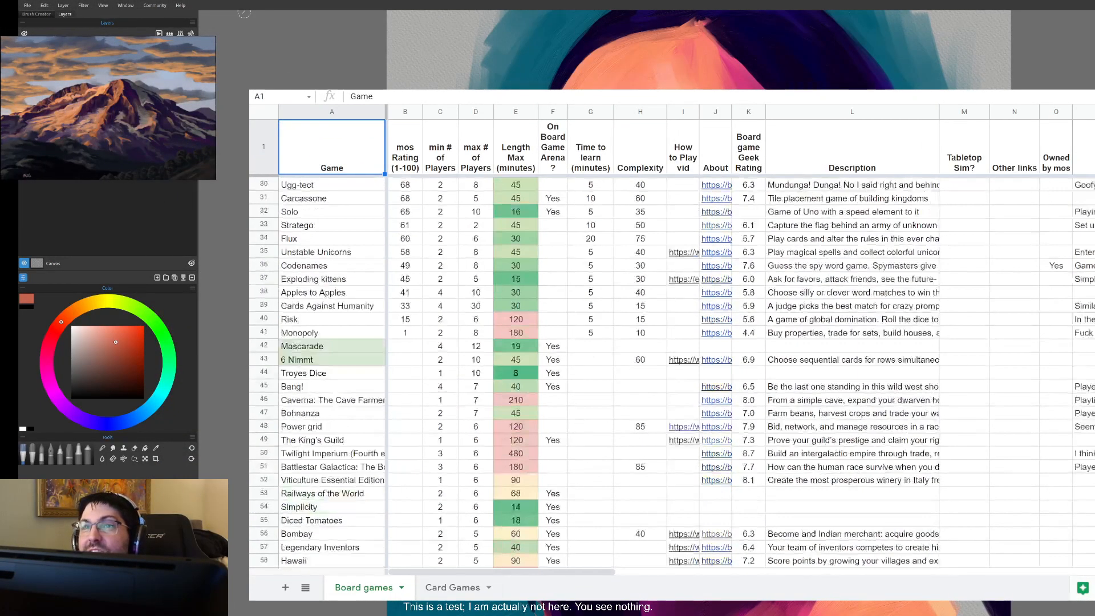
{"action": "scroll", "coordinate": [672, 371], "scroll_direction": "down", "scroll_amount": 8}
{"action": "scroll", "coordinate": [672, 370], "scroll_direction": "up", "scroll_amount": 15}
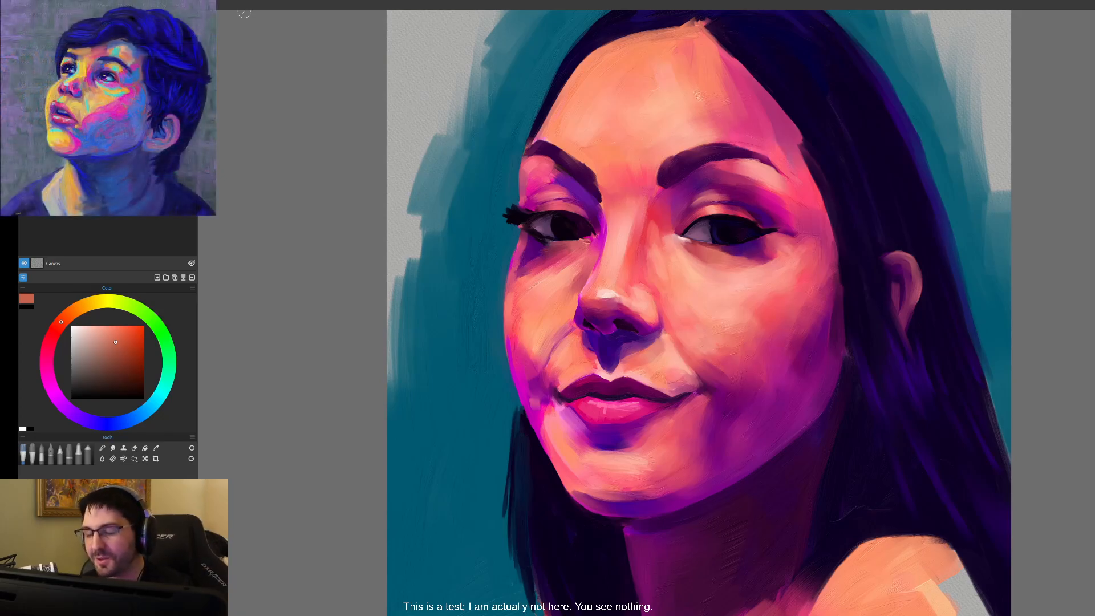
- Sample light pink from the near cheek, lighten it to pale pink, and brush a soft highlight onto the cheek
{"action": "left_click", "coordinate": [739, 281], "text": "alt"}
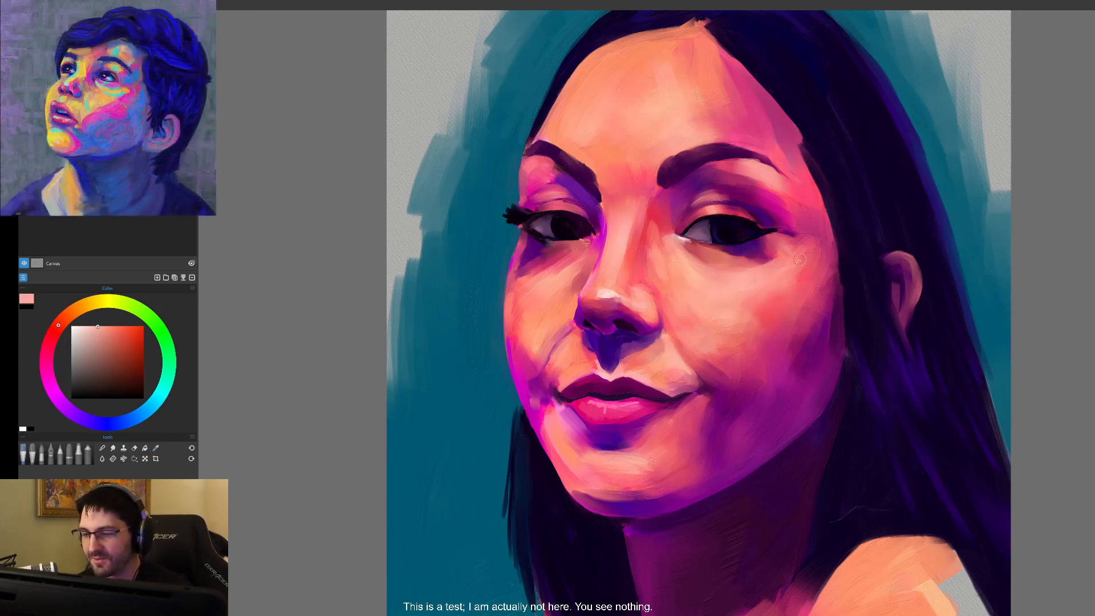
{"action": "left_click", "coordinate": [91, 327]}
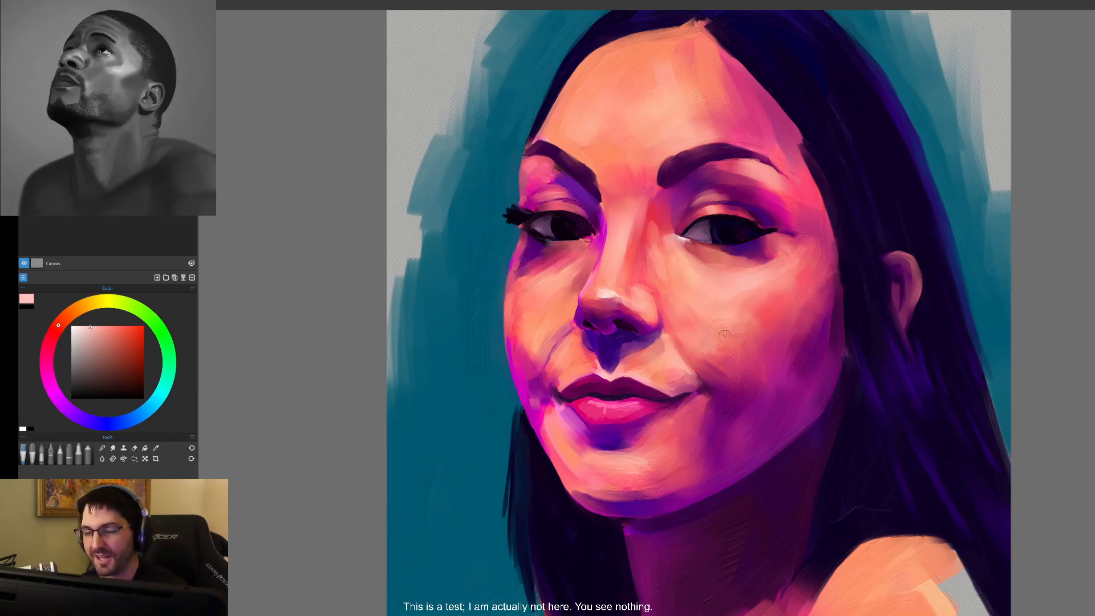
{"action": "left_click_drag", "start_coordinate": [727, 328], "coordinate": [757, 310]}
- Sample light orange from the near shoulder and fill the bare grey canvas along the shoulder and upper arm
{"action": "left_click_drag", "start_coordinate": [767, 398], "coordinate": [637, 260]}
{"action": "scroll", "coordinate": [640, 268], "scroll_direction": "down", "scroll_amount": 2}
{"action": "scroll", "coordinate": [644, 308], "scroll_direction": "down", "scroll_amount": 1}
{"action": "left_click_drag", "start_coordinate": [771, 425], "coordinate": [737, 483]}
{"action": "left_click", "coordinate": [734, 417], "text": "alt"}
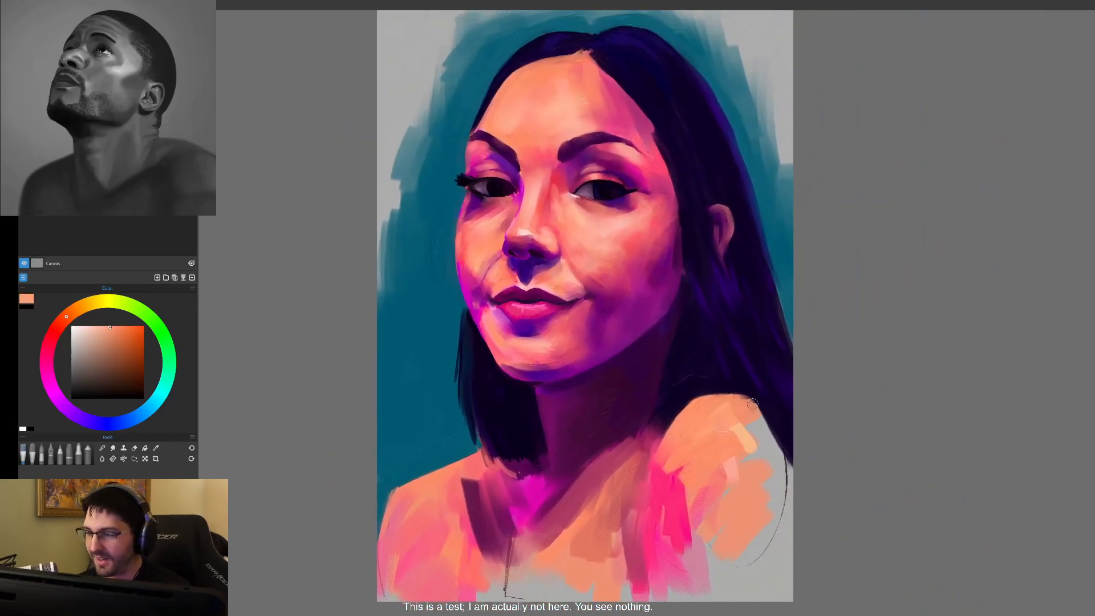
{"action": "left_click_drag", "start_coordinate": [752, 408], "coordinate": [781, 493]}
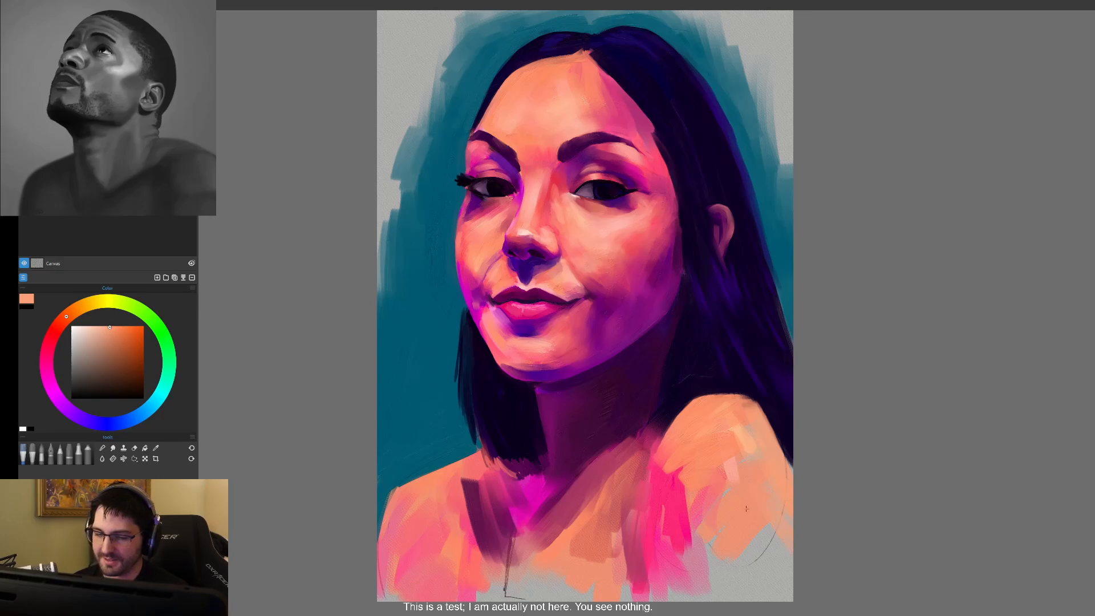
{"action": "left_click_drag", "start_coordinate": [693, 508], "coordinate": [699, 590]}
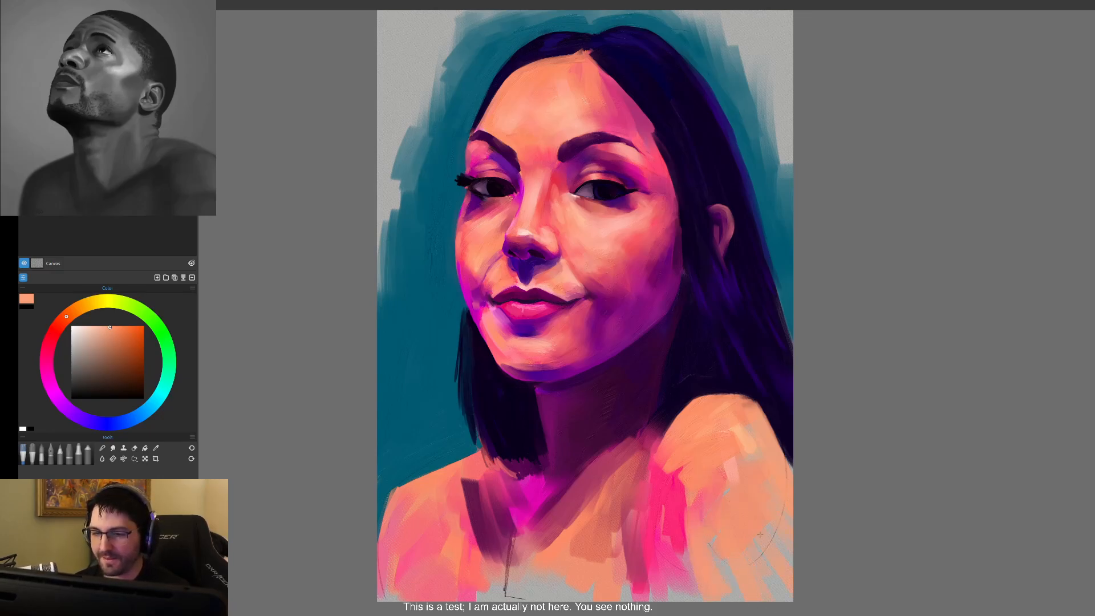
{"action": "left_click_drag", "start_coordinate": [650, 410], "coordinate": [688, 462]}
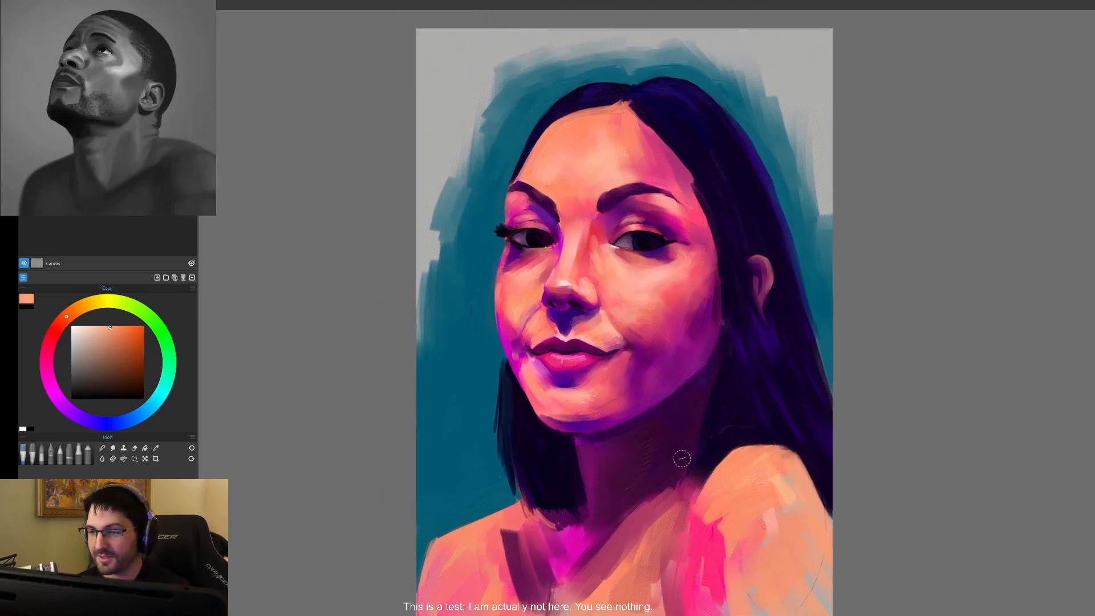
- Sample teal from the background and pale pink from the nose tip, shift the pink cooler, and paint a small highlight on the lower lip
{"action": "left_click", "coordinate": [466, 361], "text": "alt"}
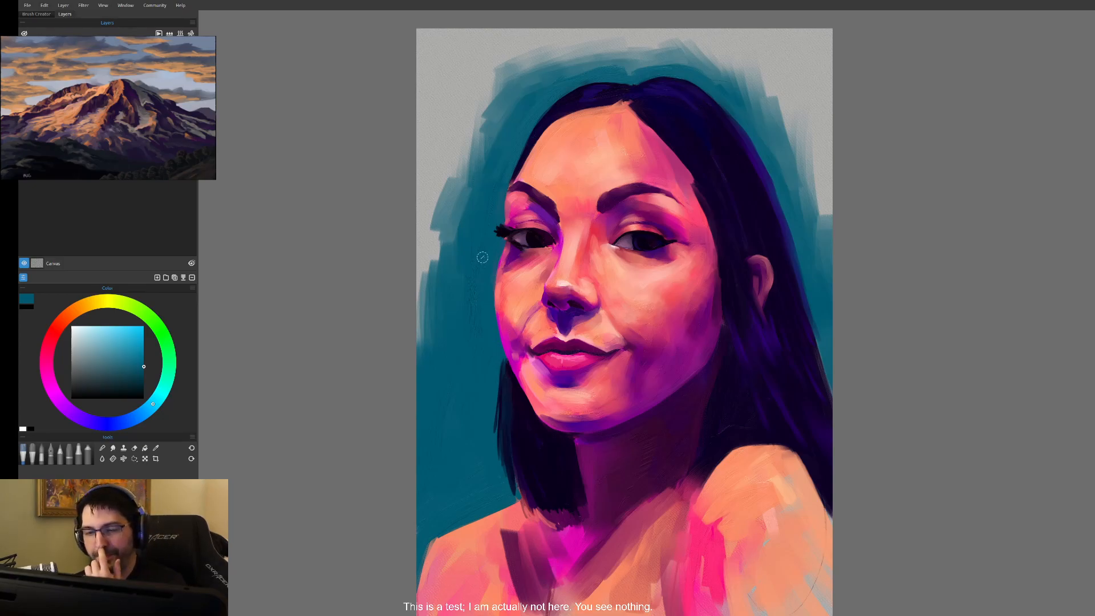
{"action": "key", "text": "ctrl+plus"}
{"action": "key", "text": "ctrl+plus"}
{"action": "key", "text": "ctrl+plus"}
{"action": "key", "text": "ctrl+plus"}
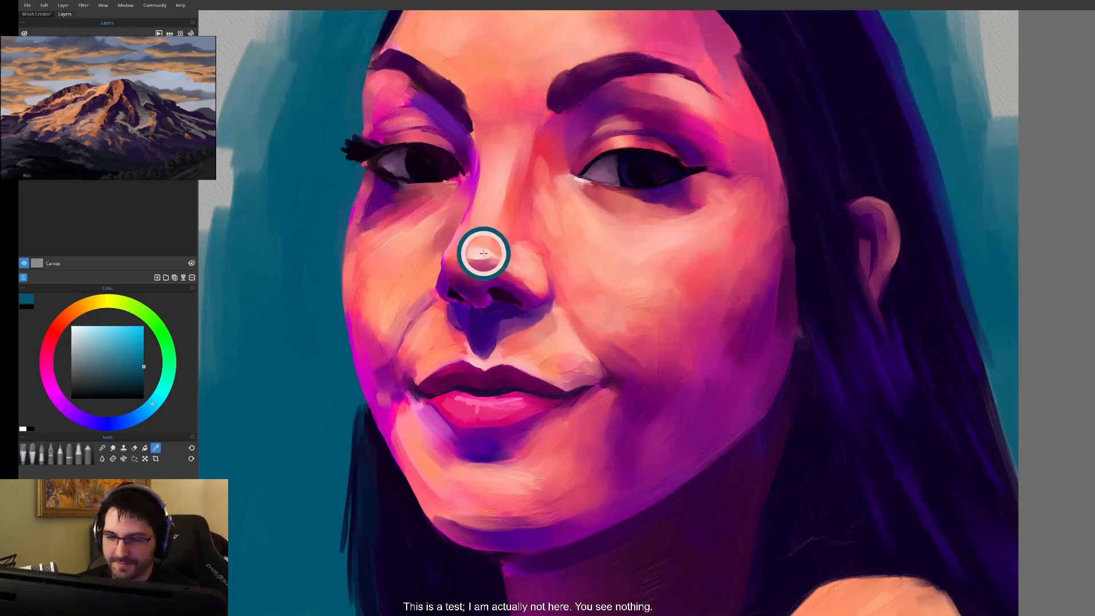
{"action": "left_click", "coordinate": [483, 253], "text": "alt"}
{"action": "left_click_drag", "start_coordinate": [534, 304], "coordinate": [612, 286]}
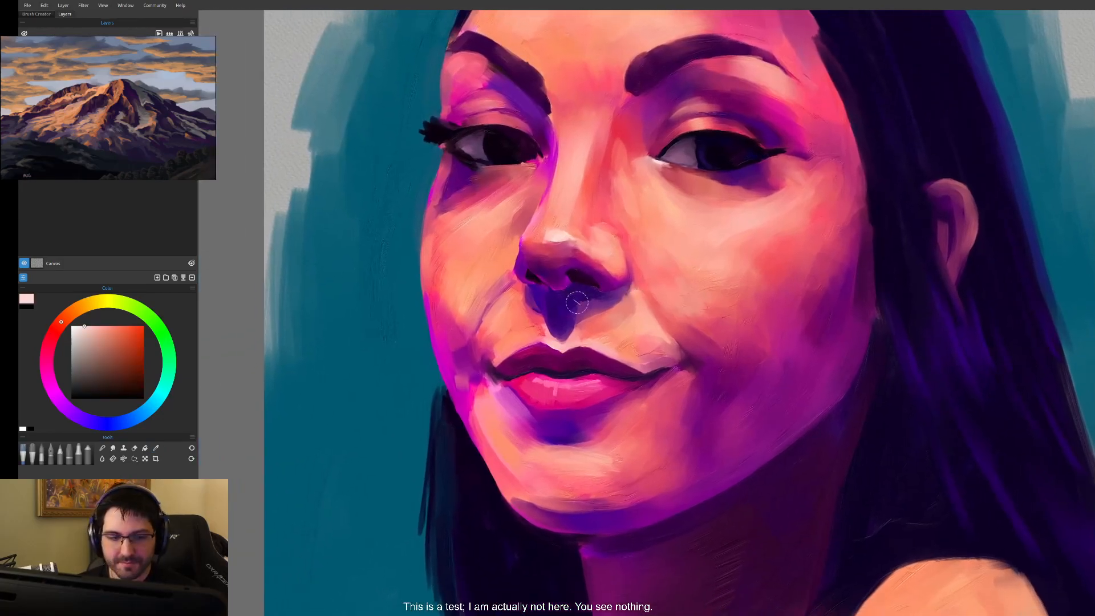
{"action": "left_click", "coordinate": [57, 350]}
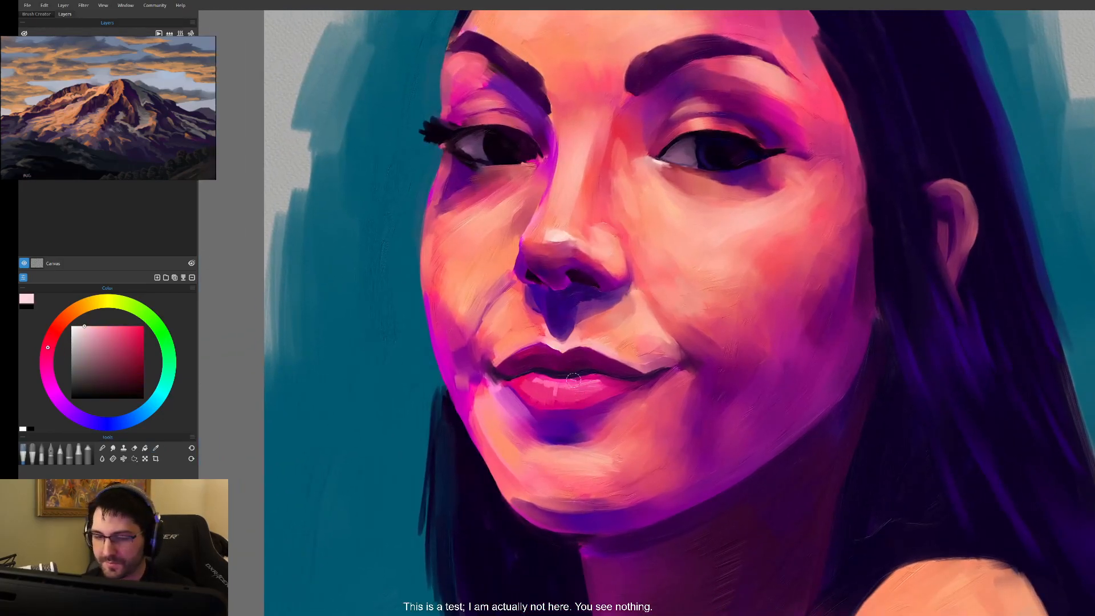
{"action": "mouse_move", "coordinate": [559, 382]}
{"action": "left_mouse_down"}
{"action": "mouse_move", "coordinate": [557, 392]}
{"action": "mouse_move", "coordinate": [591, 381]}
{"action": "mouse_move", "coordinate": [559, 385]}
{"action": "left_mouse_up"}
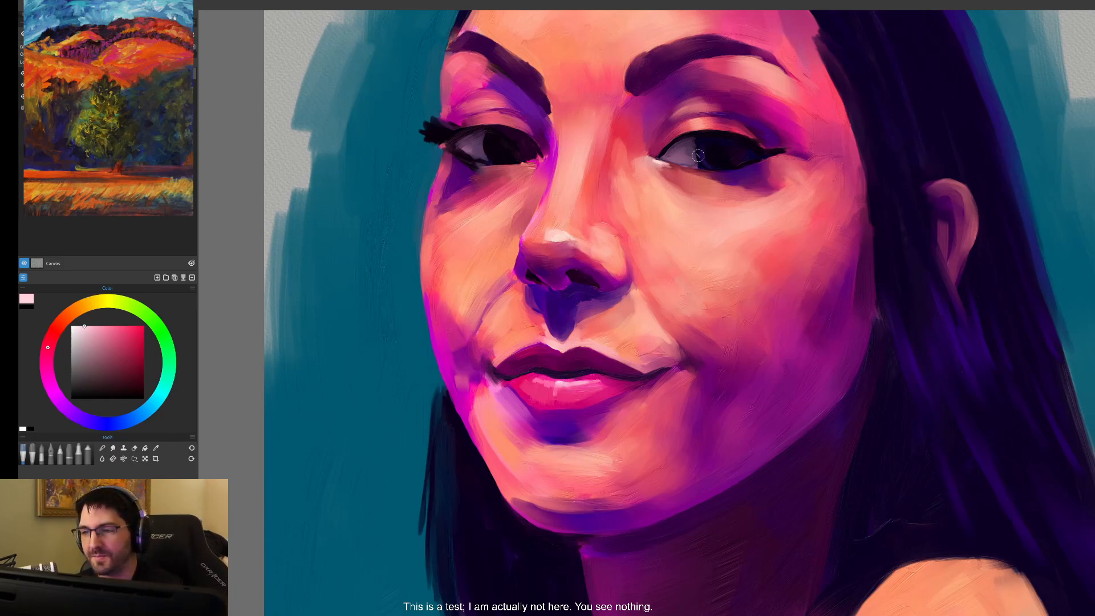
- Sample purple beneath the near eyebrow, adjust it to a deep saturated violet, and touch up the shadow above the eyelid
{"action": "left_click", "coordinate": [684, 91], "text": "alt"}
{"action": "left_click", "coordinate": [137, 372]}
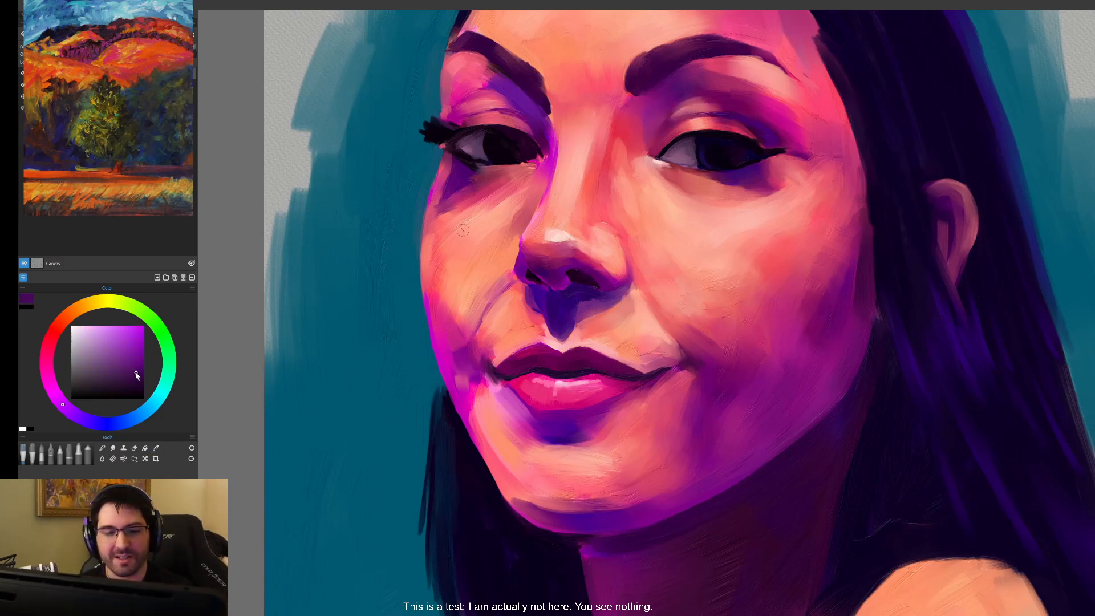
{"action": "mouse_move", "coordinate": [659, 98]}
{"action": "left_mouse_down"}
{"action": "mouse_move", "coordinate": [691, 81]}
{"action": "mouse_move", "coordinate": [684, 89]}
{"action": "left_mouse_up"}
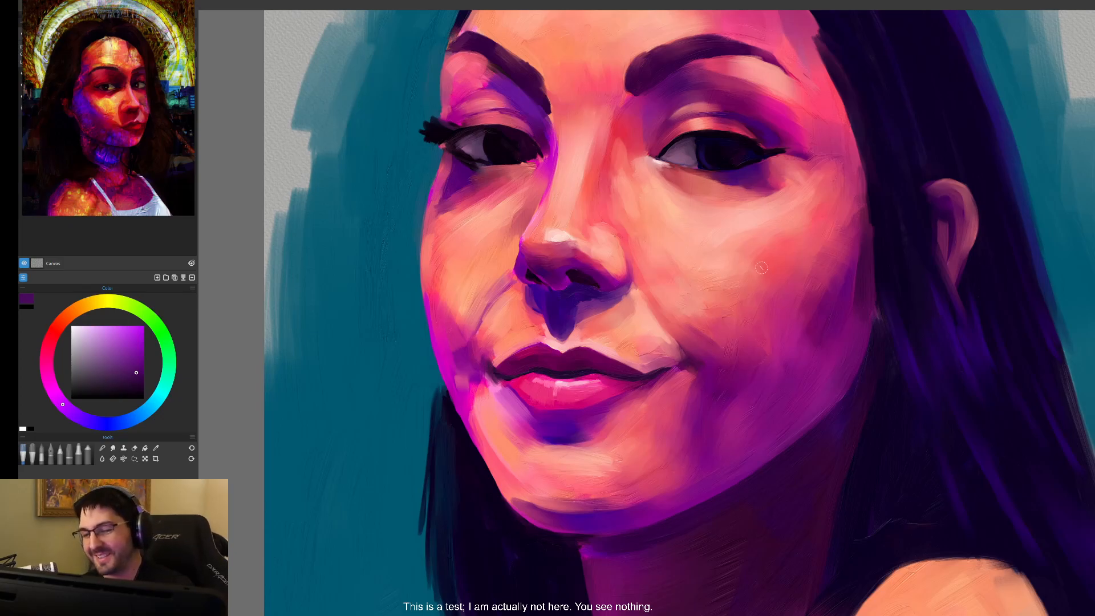
- Sample dark plum at the near mouth corner and coral and magenta from the cheek, and blend the cheek shadow beside the mouth
{"action": "mouse_move", "coordinate": [720, 362]}
{"action": "left_mouse_down"}
{"action": "mouse_move", "coordinate": [701, 384]}
{"action": "mouse_move", "coordinate": [627, 376]}
{"action": "mouse_move", "coordinate": [646, 371]}
{"action": "mouse_move", "coordinate": [615, 380]}
{"action": "left_mouse_up"}
{"action": "left_click", "coordinate": [647, 369], "text": "alt"}
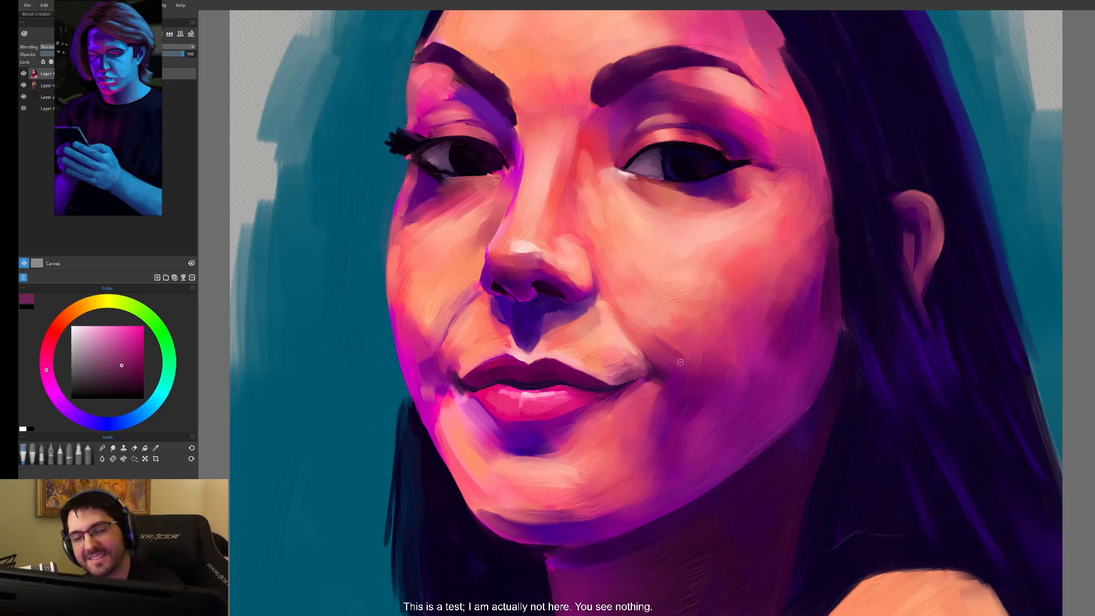
{"action": "left_click", "coordinate": [672, 343], "text": "alt"}
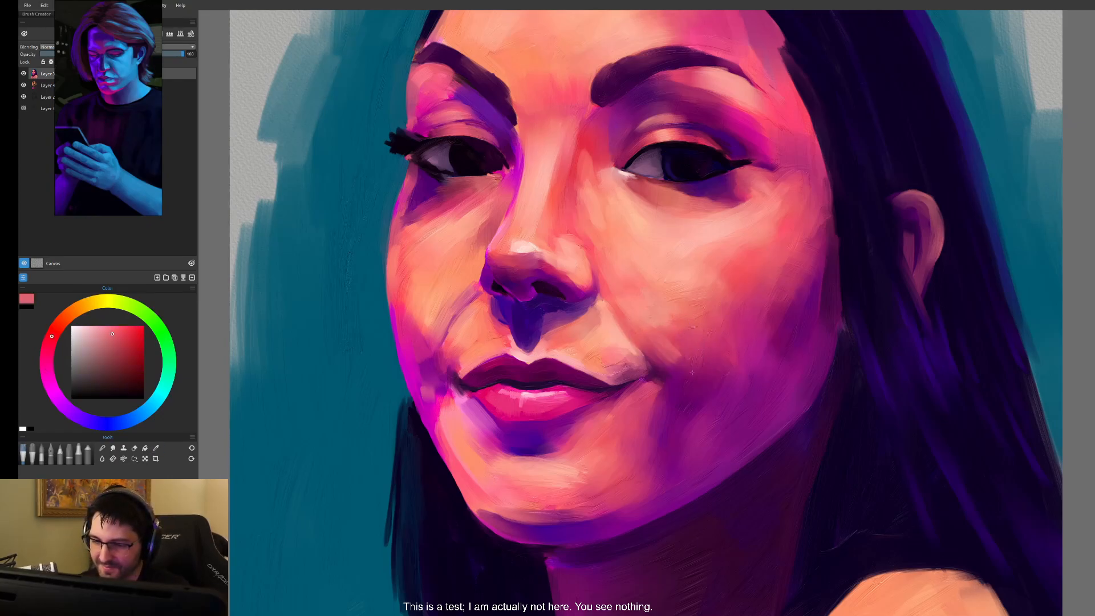
{"action": "left_click", "coordinate": [684, 364], "text": "alt"}
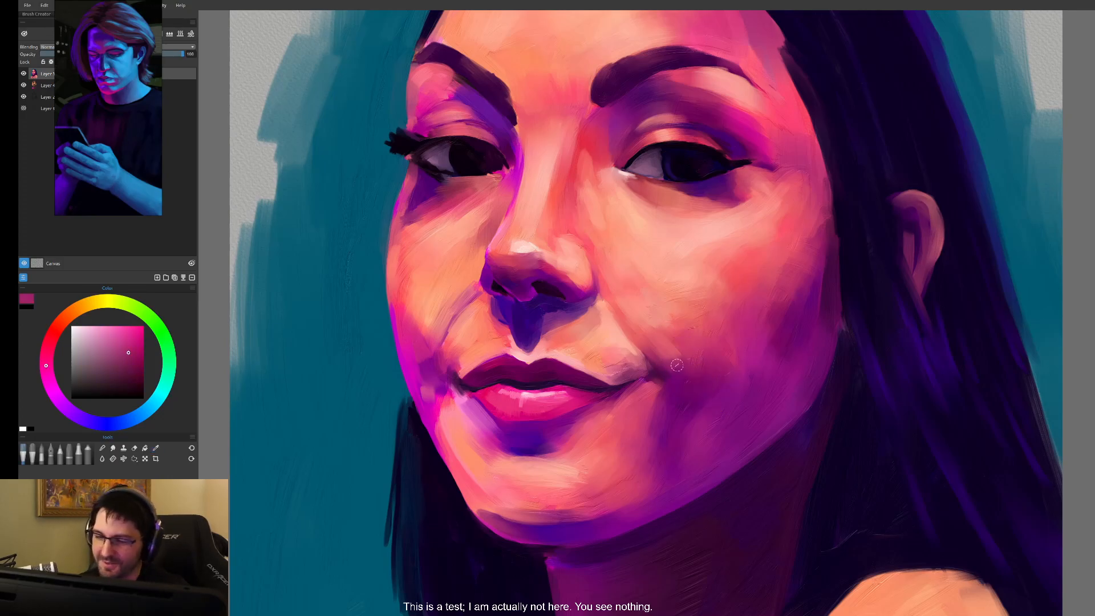
{"action": "left_click_drag", "start_coordinate": [702, 354], "coordinate": [677, 329]}
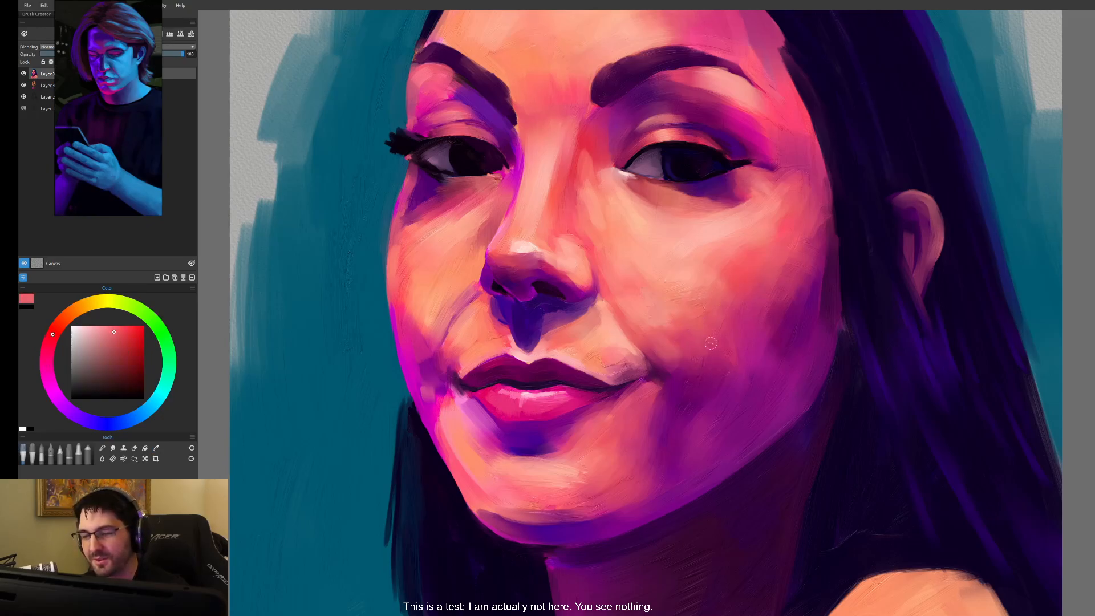
{"action": "left_click_drag", "start_coordinate": [700, 364], "coordinate": [701, 368]}
{"action": "left_click", "coordinate": [720, 320]}
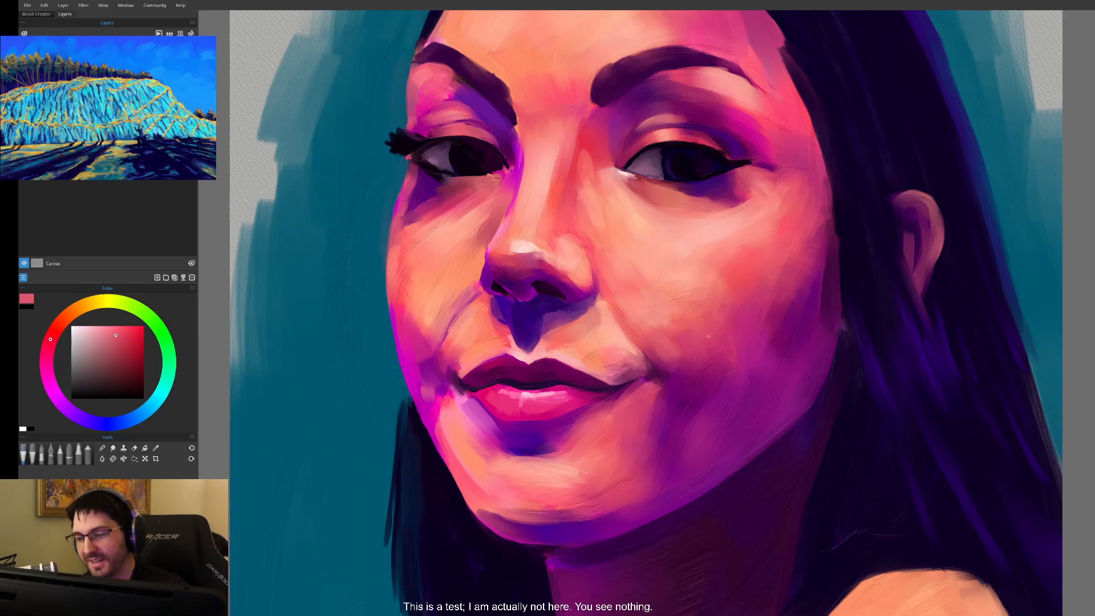
- Sample salmon and raspberry from the near side of the chin and soften the shadow edge below the mouth corner
{"action": "left_click_drag", "start_coordinate": [702, 492], "coordinate": [730, 403]}
{"action": "left_click", "coordinate": [636, 377]}
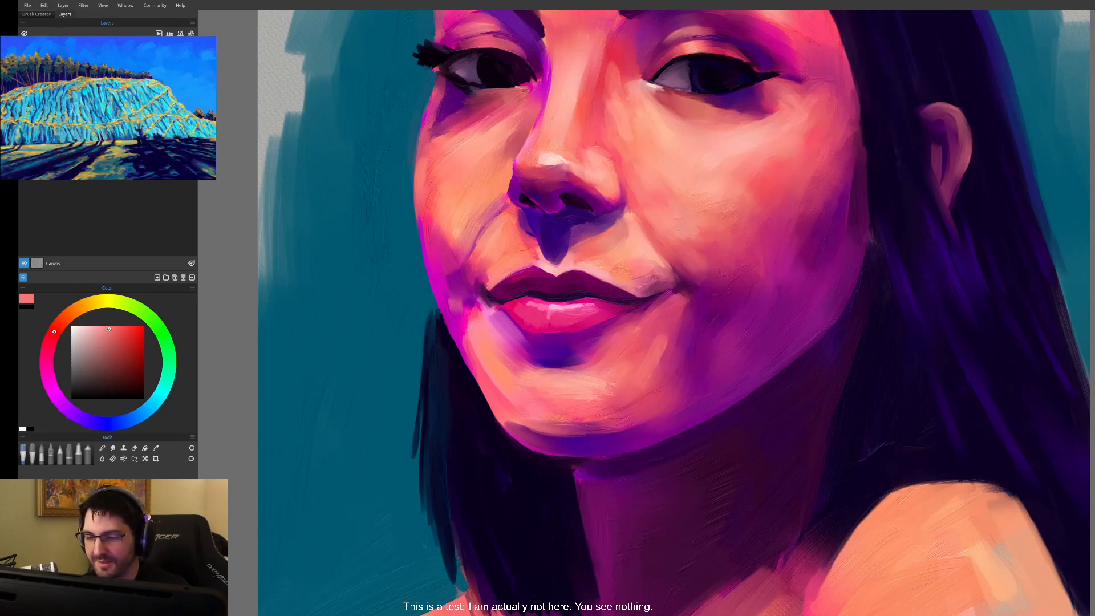
{"action": "left_click", "coordinate": [660, 374]}
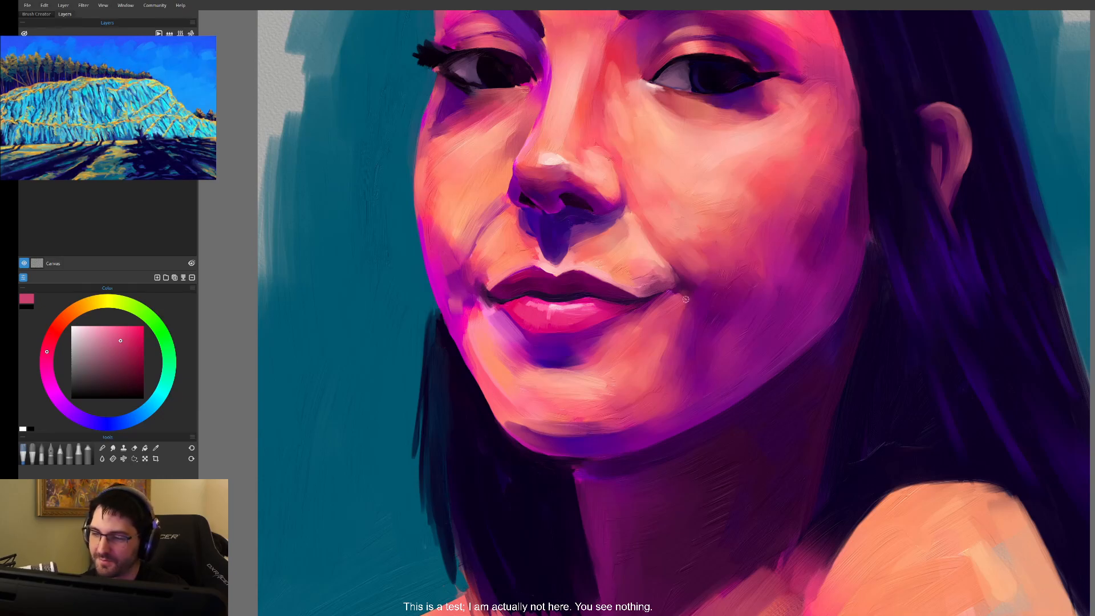
{"action": "left_click_drag", "start_coordinate": [707, 283], "coordinate": [705, 219]}
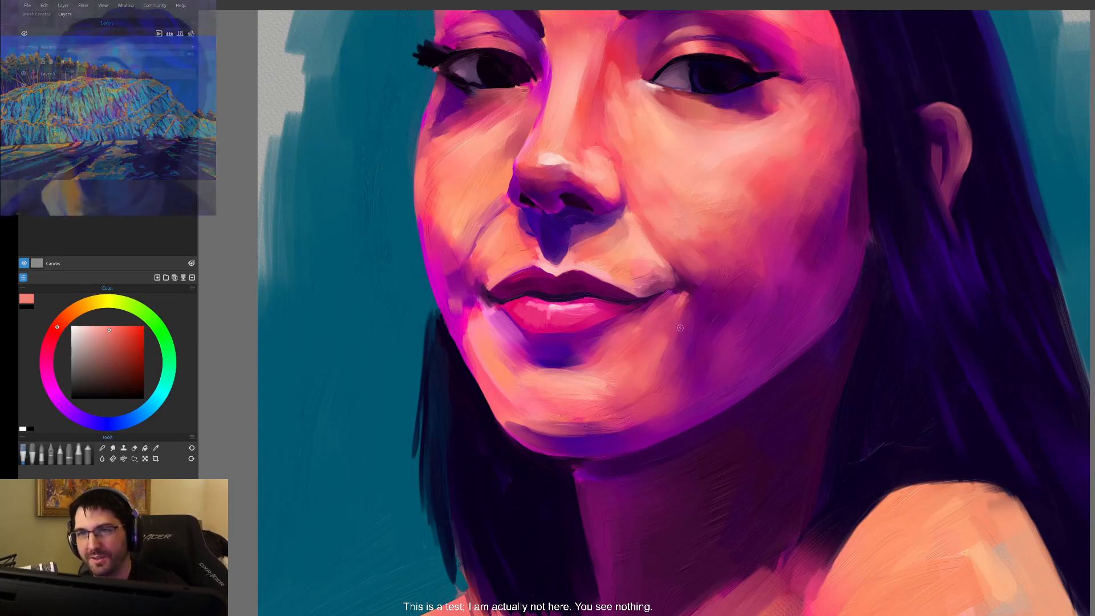
{"action": "left_click_drag", "start_coordinate": [680, 314], "coordinate": [679, 306]}
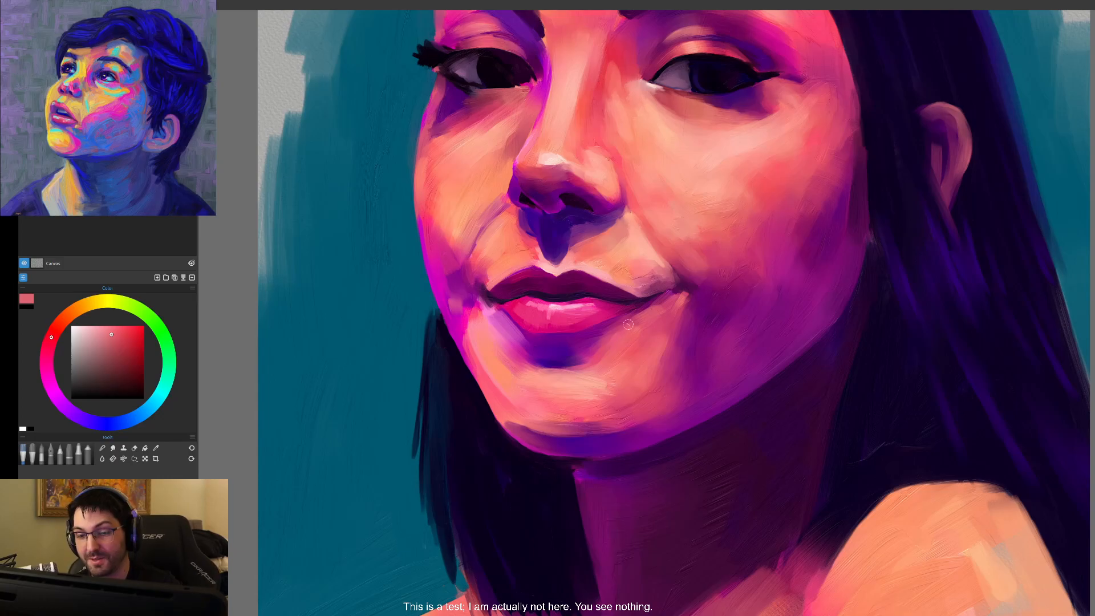
- Sample pink below the far mouth corner and coral from the chin, and smooth the chin's far side
{"action": "scroll", "coordinate": [615, 403], "scroll_direction": "down", "scroll_amount": 5}
{"action": "left_click_drag", "start_coordinate": [676, 380], "coordinate": [679, 425]}
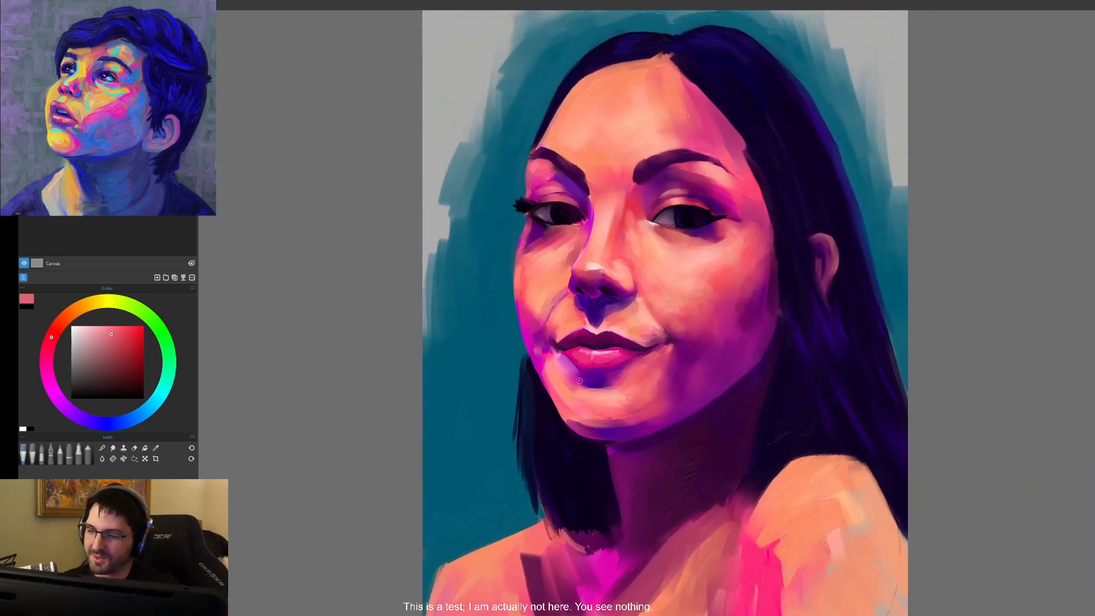
{"action": "left_click", "coordinate": [561, 367], "text": "alt"}
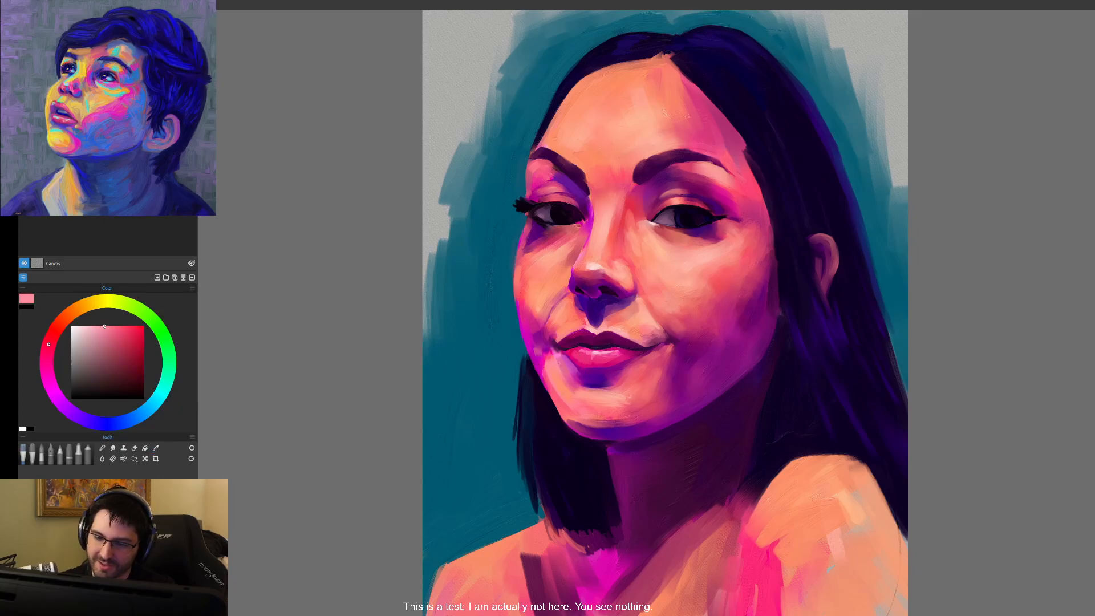
{"action": "left_click", "coordinate": [570, 399], "text": "alt"}
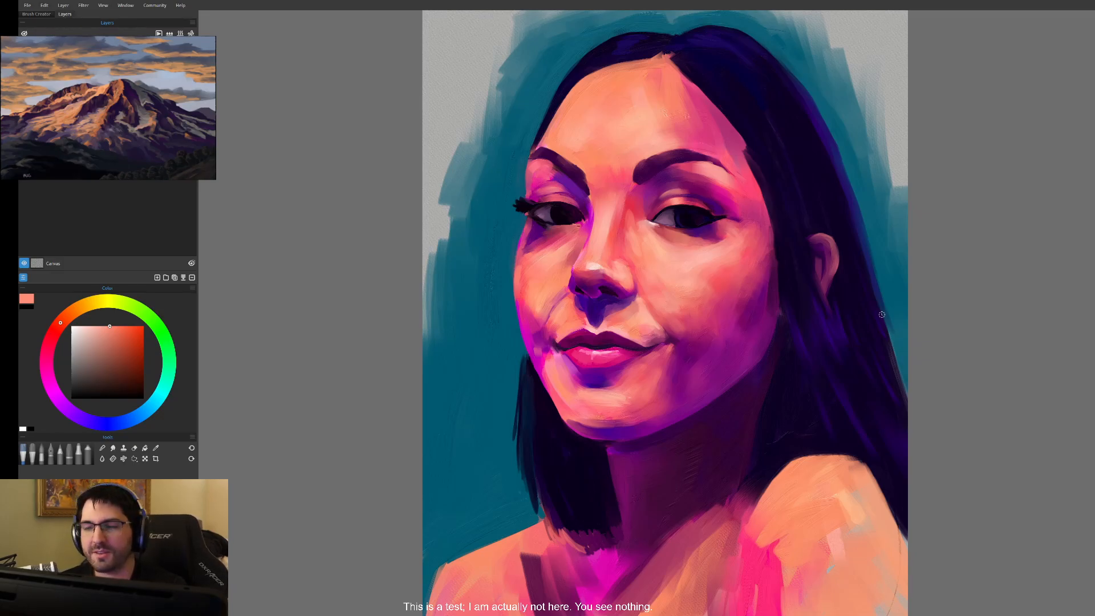
- Sample mauve, dark purple and near-black around the far eye, and refine the shading of its white and iris
{"action": "key", "text": "ctrl+plus"}
{"action": "key", "text": "ctrl+plus"}
{"action": "left_click_drag", "start_coordinate": [528, 192], "coordinate": [535, 231]}
{"action": "key", "text": "alt"}
{"action": "left_click", "coordinate": [536, 228], "text": "alt"}
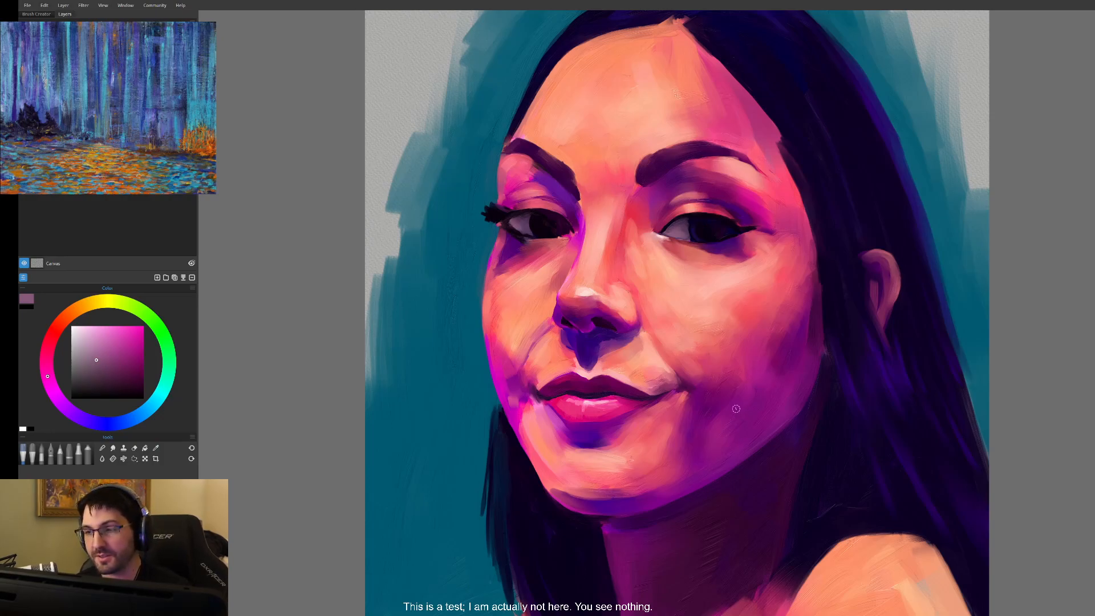
{"action": "left_click", "coordinate": [526, 221], "text": "alt"}
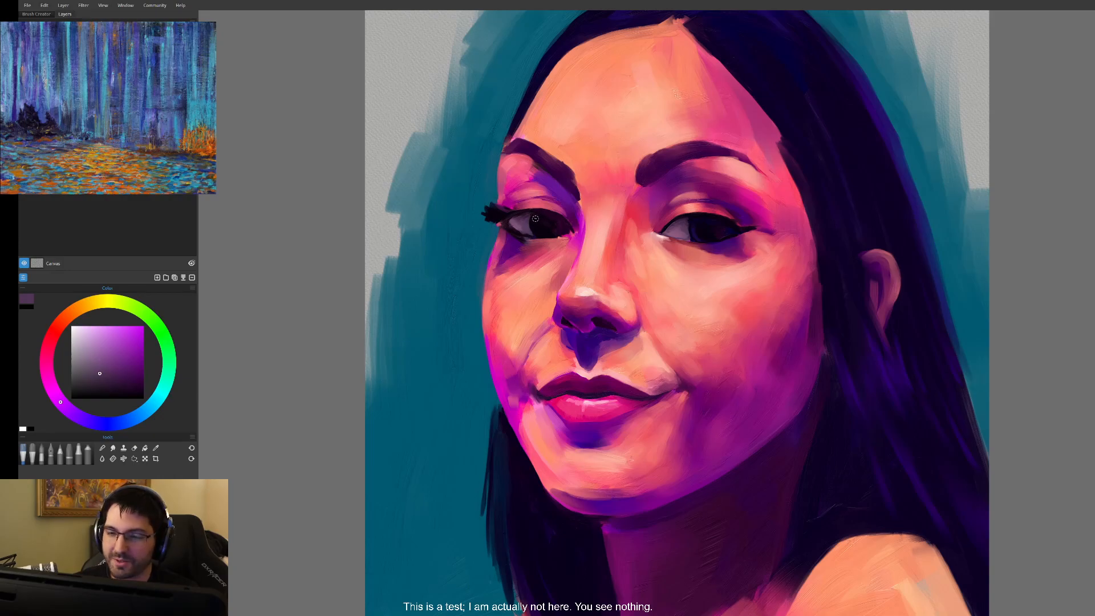
{"action": "left_click", "coordinate": [533, 223], "text": "alt"}
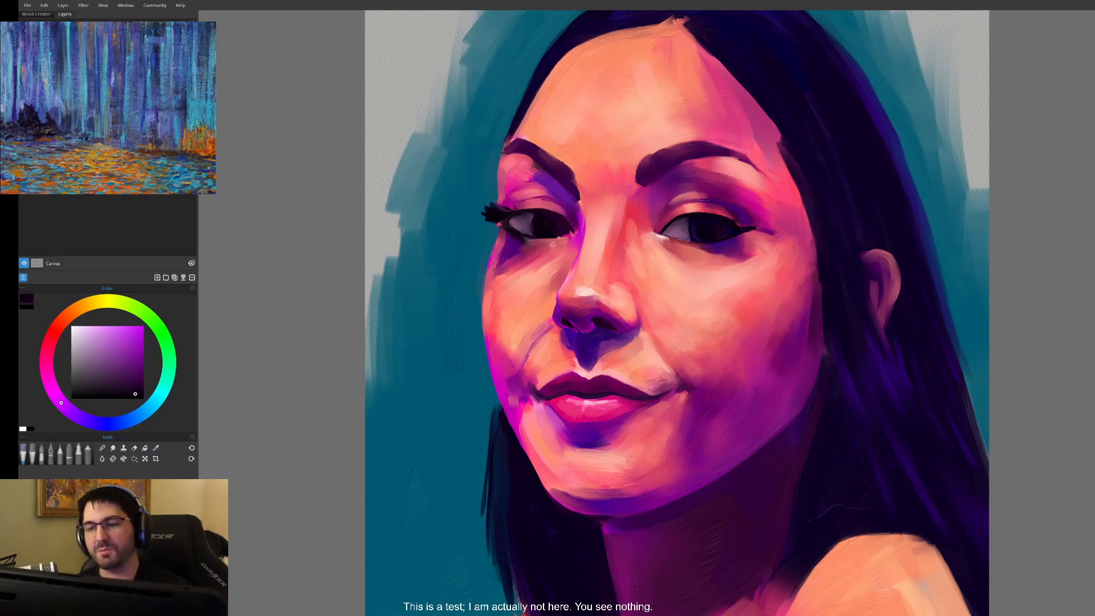
- Sample raspberry, coral-pink and salmon tones and blend the near side of the forehead along the hairline
{"action": "left_click", "coordinate": [551, 204], "text": "alt"}
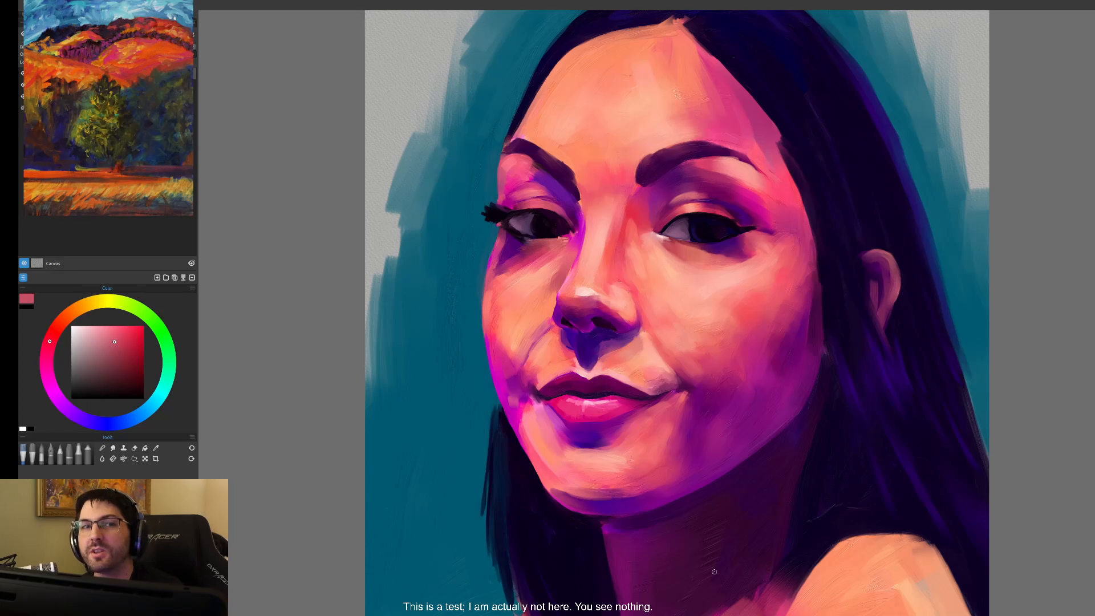
{"action": "left_click_drag", "start_coordinate": [713, 296], "coordinate": [644, 379]}
{"action": "key", "text": "alt"}
{"action": "left_click", "coordinate": [700, 237]}
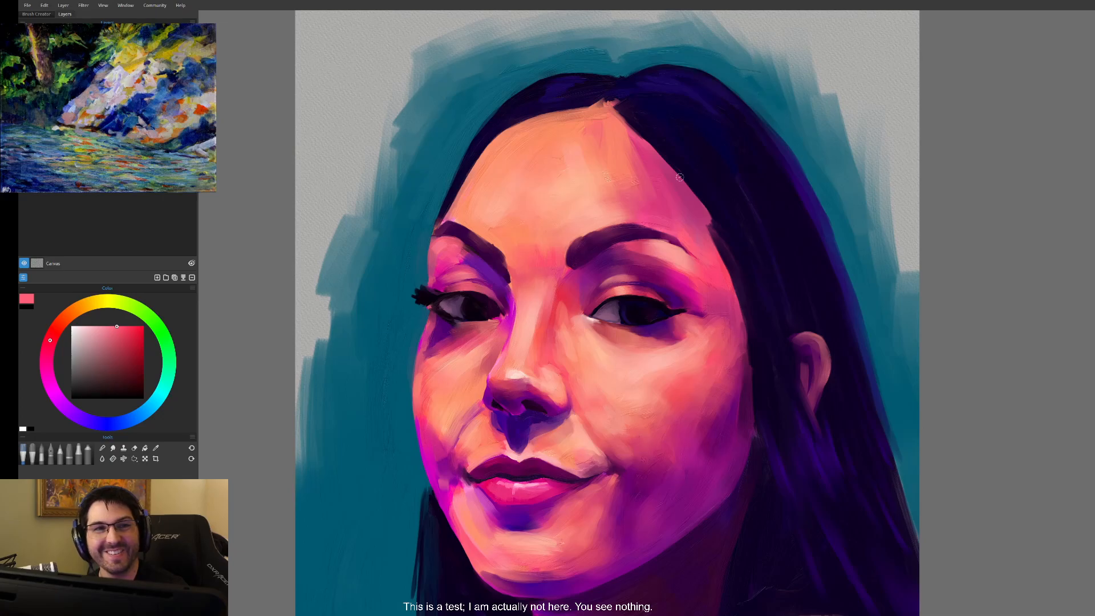
{"action": "left_click_drag", "start_coordinate": [709, 287], "coordinate": [697, 333]}
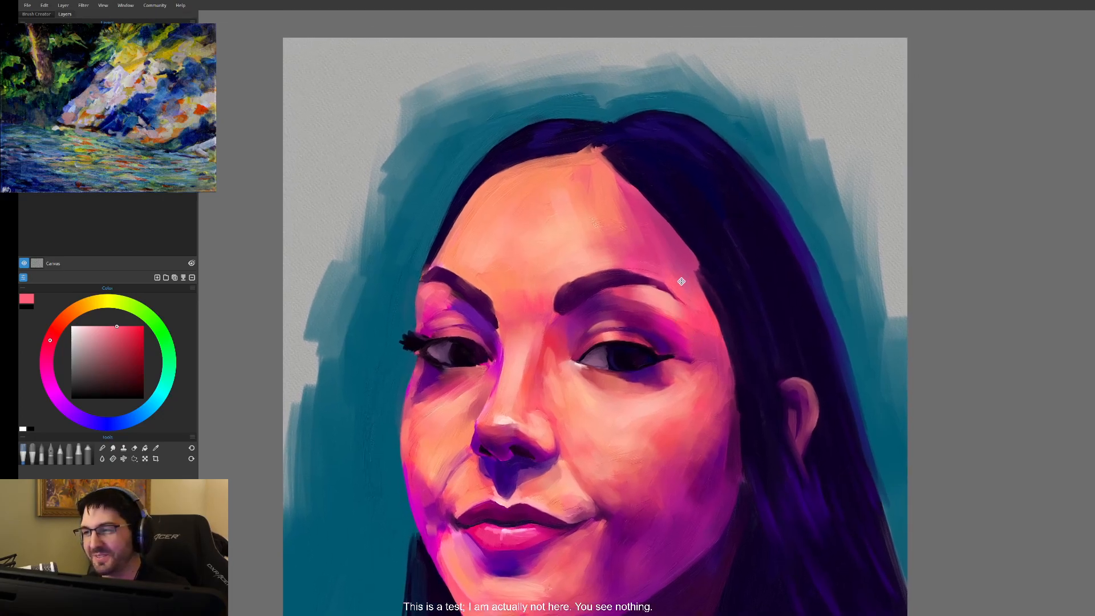
{"action": "left_click", "coordinate": [615, 201], "text": "alt"}
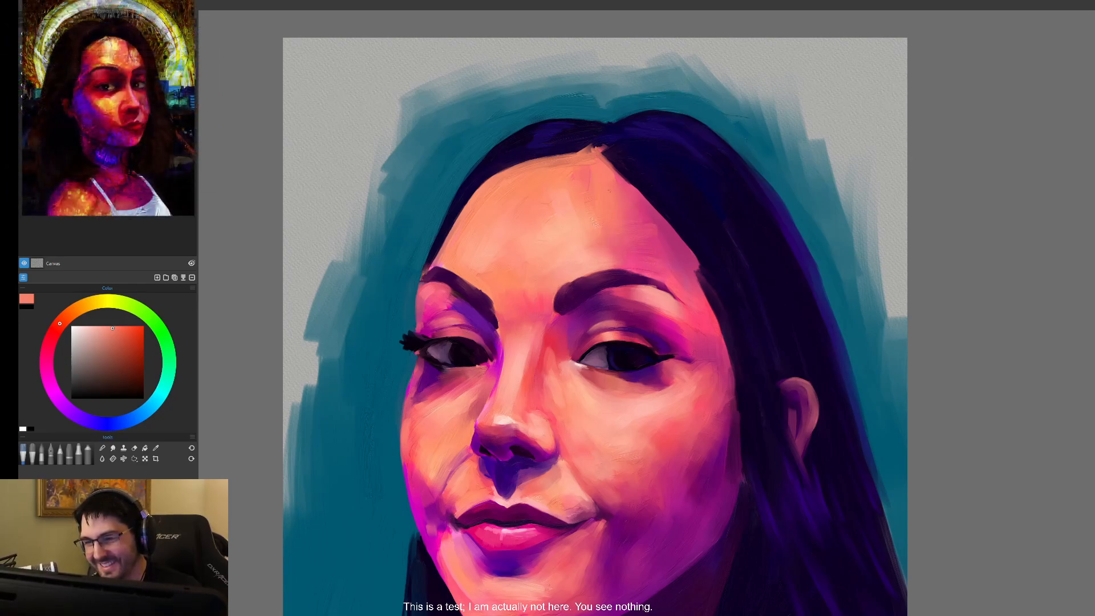
- Sample pale salmon and brush a soft highlight down the near side of the nose bridge
{"action": "scroll", "coordinate": [702, 280], "scroll_direction": "down", "scroll_amount": 3}
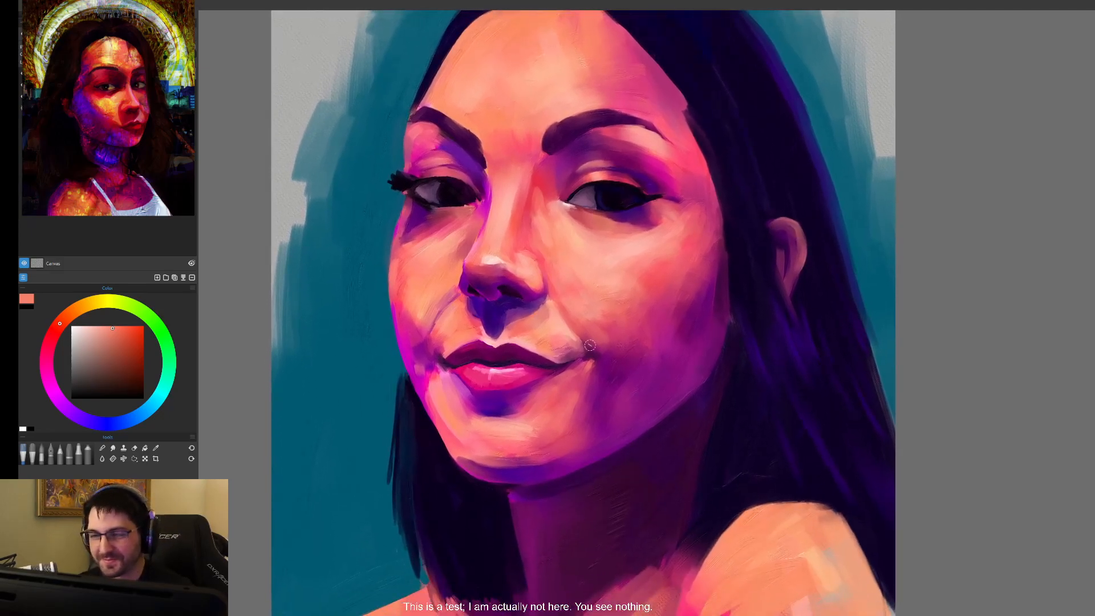
{"action": "left_click", "coordinate": [509, 200], "text": "alt"}
{"action": "mouse_move", "coordinate": [510, 189]}
{"action": "left_mouse_down"}
{"action": "mouse_move", "coordinate": [506, 236]}
{"action": "mouse_move", "coordinate": [512, 229]}
{"action": "left_mouse_up"}
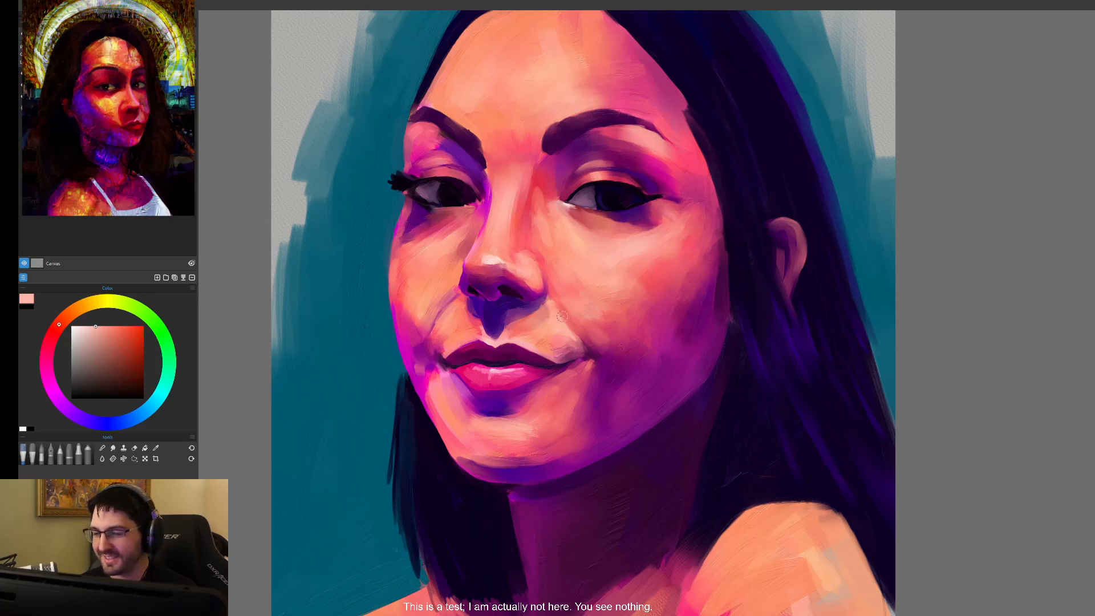
- Sample dark plum from the neck shadow and smooth the neck's near edge below the jaw
{"action": "left_click_drag", "start_coordinate": [713, 522], "coordinate": [710, 447]}
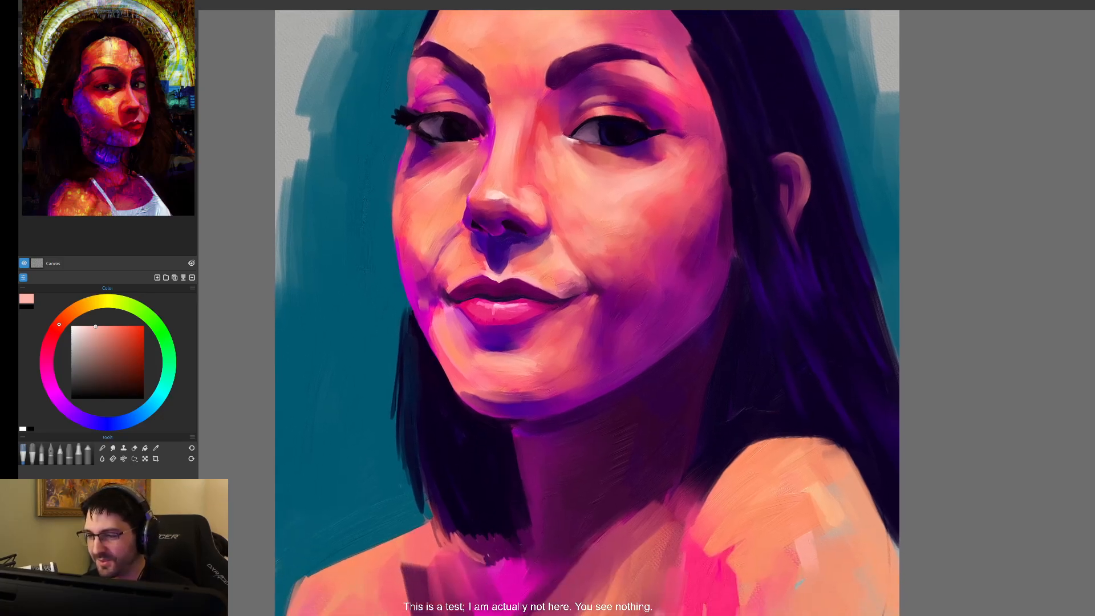
{"action": "left_click", "coordinate": [692, 393], "text": "alt"}
{"action": "left_click", "coordinate": [133, 379]}
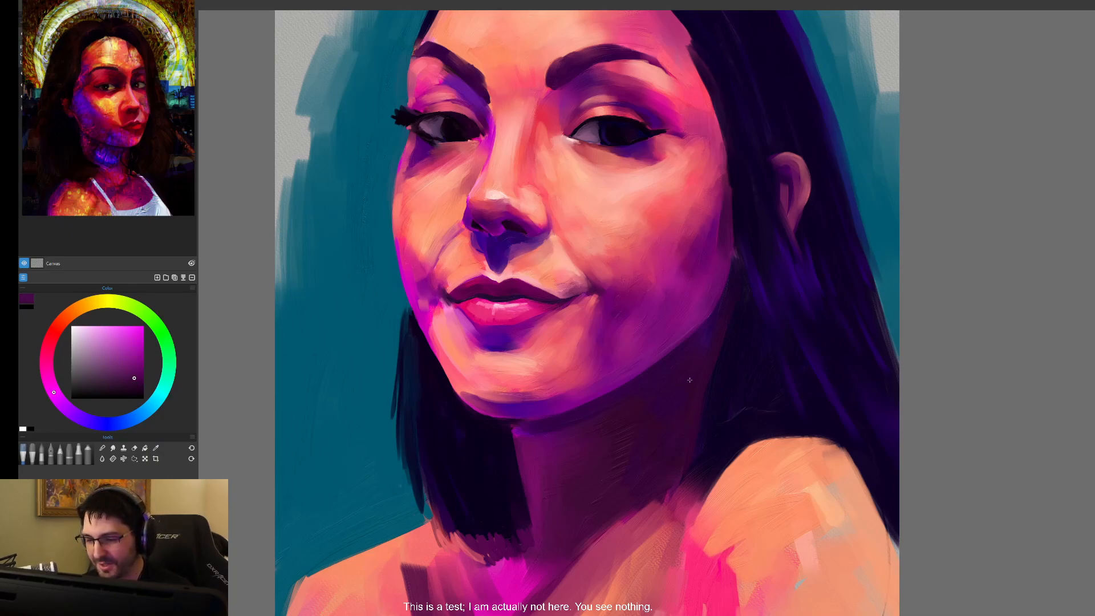
{"action": "left_click", "coordinate": [672, 443], "text": "alt"}
{"action": "left_click_drag", "start_coordinate": [692, 464], "coordinate": [697, 363]}
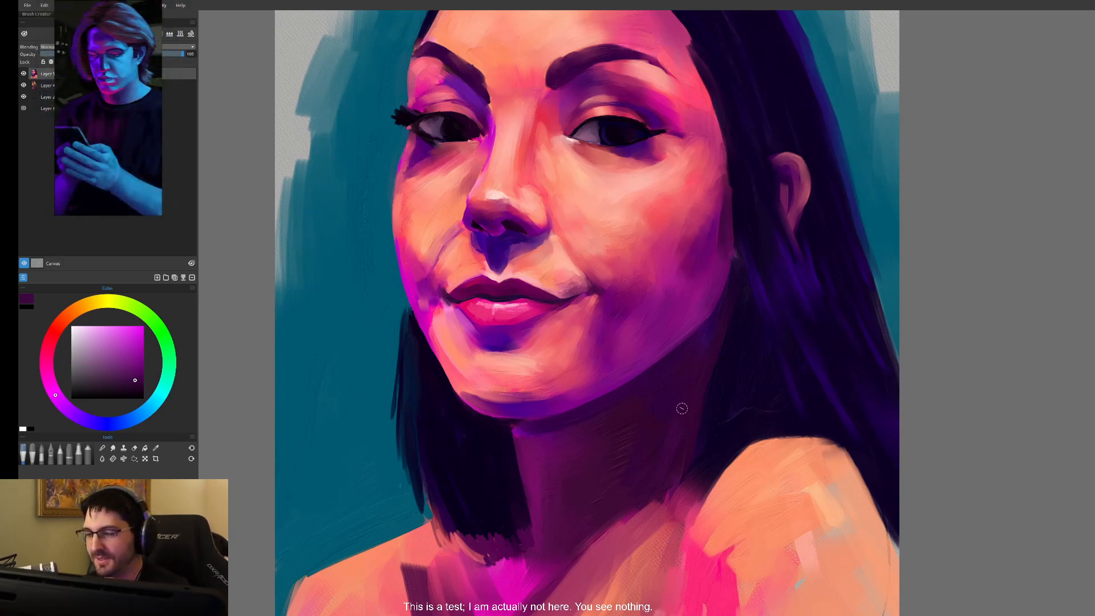
- Extend the dark plum neck shadow down to the collarbone with long strokes and soften its near edge with sampled raspberry
{"action": "mouse_move", "coordinate": [644, 492]}
{"action": "left_mouse_down"}
{"action": "mouse_move", "coordinate": [678, 420]}
{"action": "mouse_move", "coordinate": [678, 368]}
{"action": "left_mouse_up"}
{"action": "mouse_move", "coordinate": [651, 409]}
{"action": "left_mouse_down"}
{"action": "mouse_move", "coordinate": [622, 487]}
{"action": "mouse_move", "coordinate": [606, 493]}
{"action": "left_mouse_up"}
{"action": "left_click_drag", "start_coordinate": [551, 397], "coordinate": [566, 514]}
{"action": "left_click_drag", "start_coordinate": [556, 465], "coordinate": [567, 518]}
{"action": "left_click_drag", "start_coordinate": [598, 442], "coordinate": [581, 518]}
{"action": "left_click_drag", "start_coordinate": [627, 420], "coordinate": [587, 516]}
{"action": "left_click", "coordinate": [665, 411], "text": "alt"}
{"action": "left_click_drag", "start_coordinate": [664, 410], "coordinate": [591, 519]}
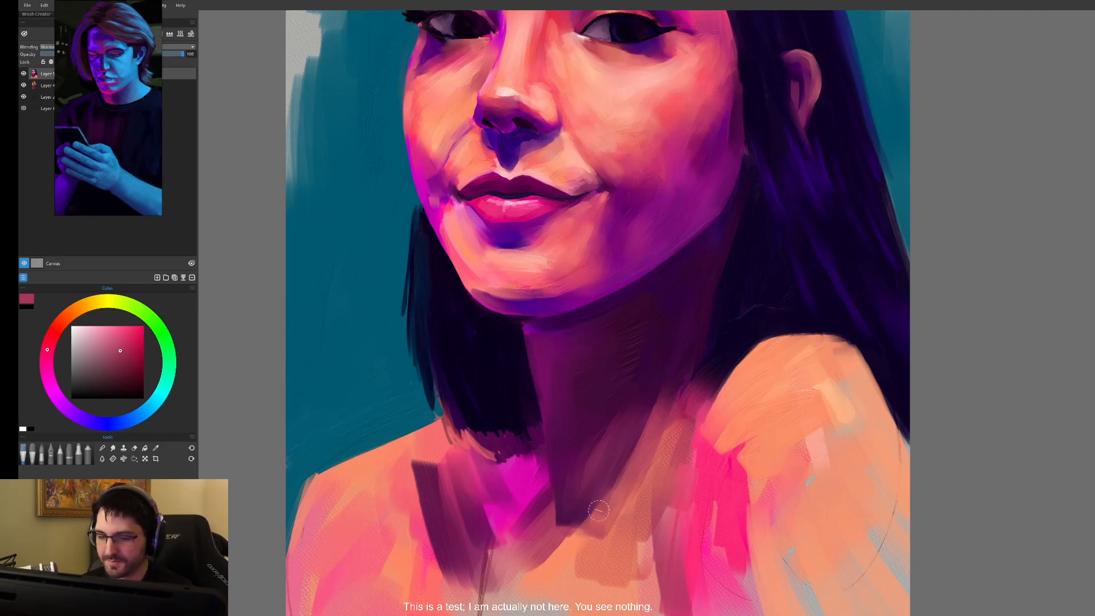
- Sample dark teal from the background and trim the outer contour of the far shoulder into a rounder slope
{"action": "key", "text": "ctrl+minus"}
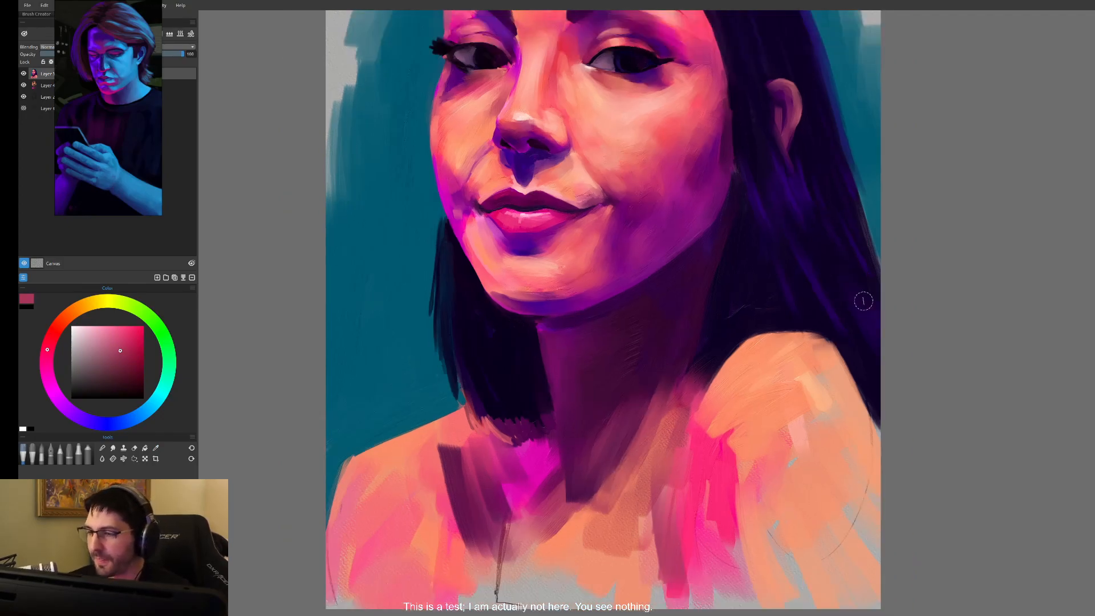
{"action": "key", "text": "ctrl+minus"}
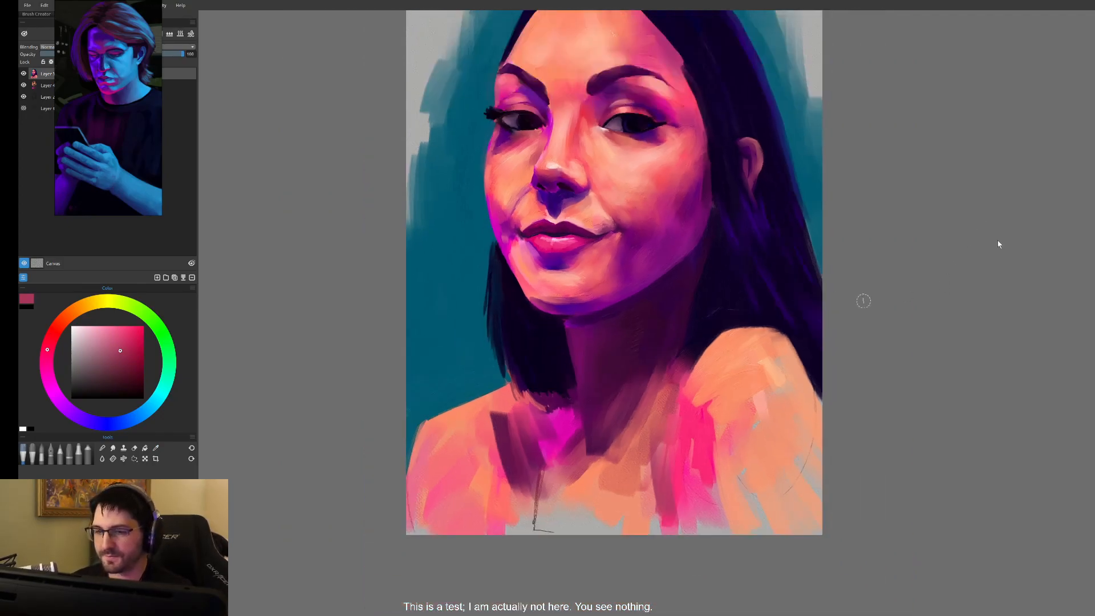
{"action": "key", "text": "ctrl+minus"}
{"action": "left_click_drag", "start_coordinate": [655, 431], "coordinate": [657, 395]}
{"action": "left_click", "coordinate": [503, 353], "text": "alt"}
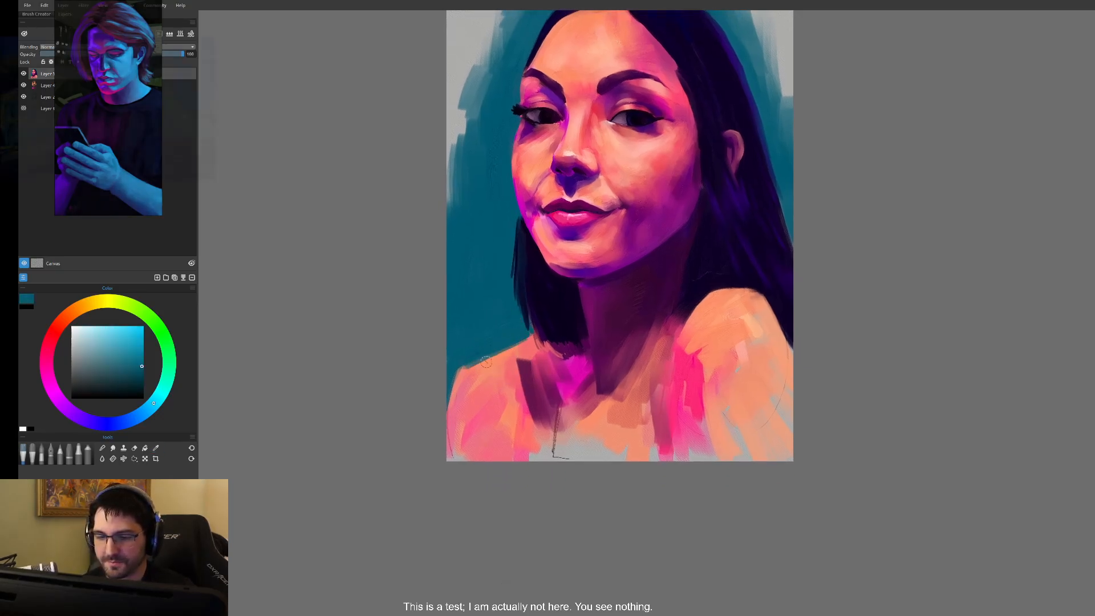
{"action": "left_click_drag", "start_coordinate": [467, 375], "coordinate": [423, 500]}
{"action": "left_click_drag", "start_coordinate": [457, 393], "coordinate": [427, 464]}
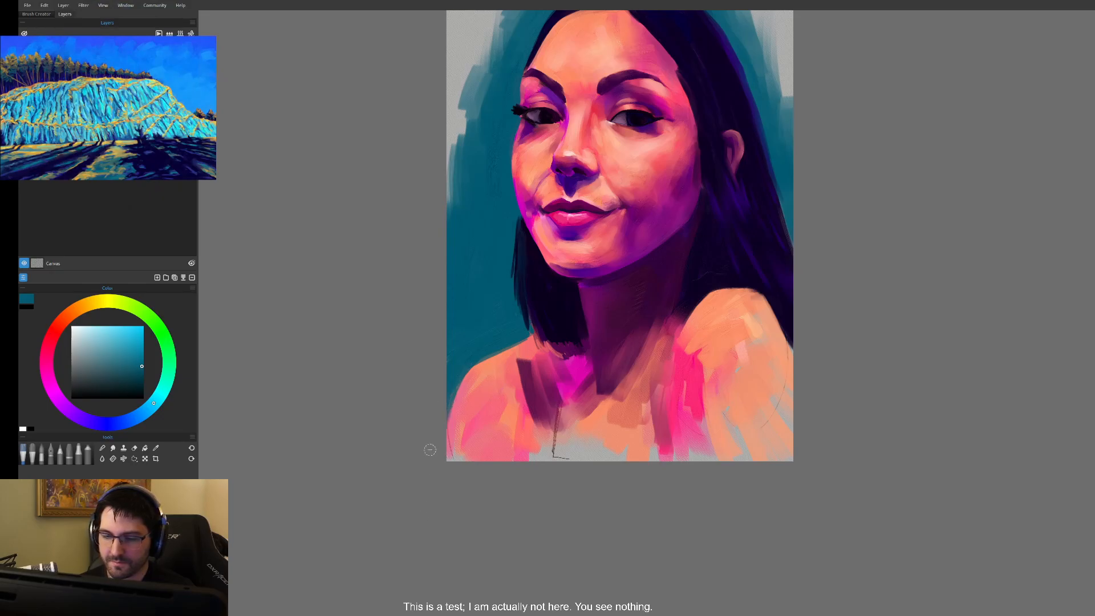
- Sample dark violet from the hair and darken the hair along the top edge of the near shoulder
{"action": "left_click_drag", "start_coordinate": [630, 416], "coordinate": [602, 435]}
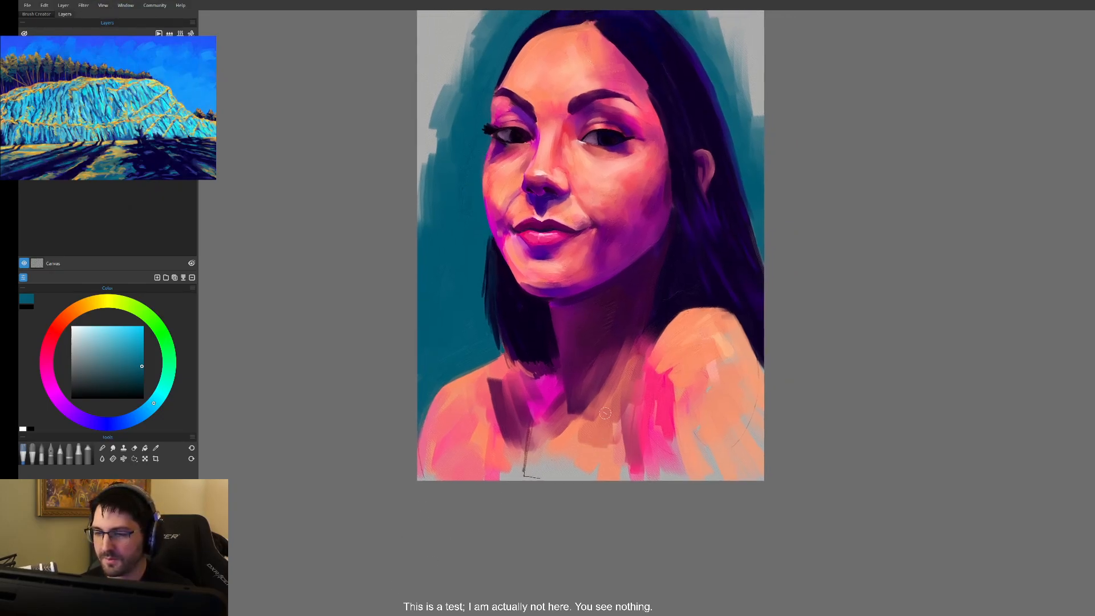
{"action": "left_click", "coordinate": [672, 308], "text": "alt"}
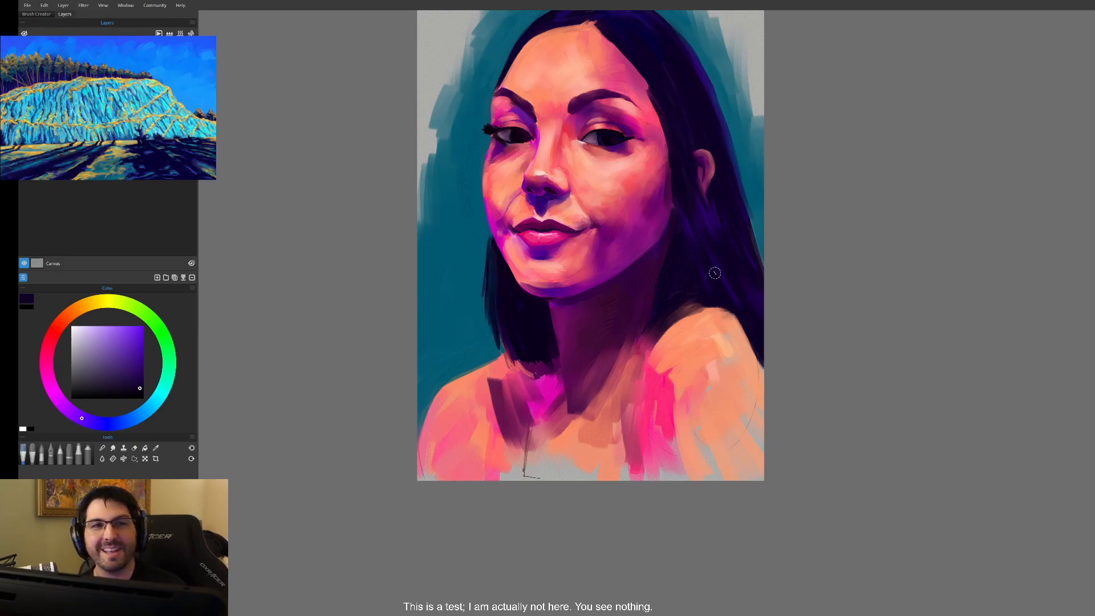
{"action": "left_click", "coordinate": [690, 286], "text": "alt"}
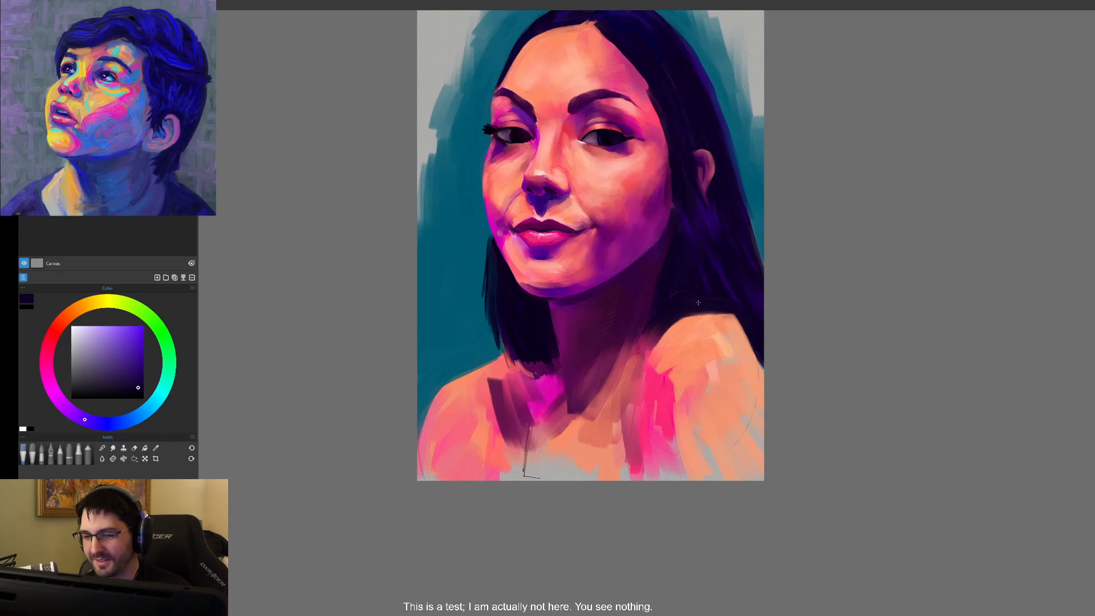
- Sample orange from the near shoulder and salmon from the face, and fill the remaining patches on the near shoulder and upper arm
{"action": "left_click", "coordinate": [732, 324], "text": "alt"}
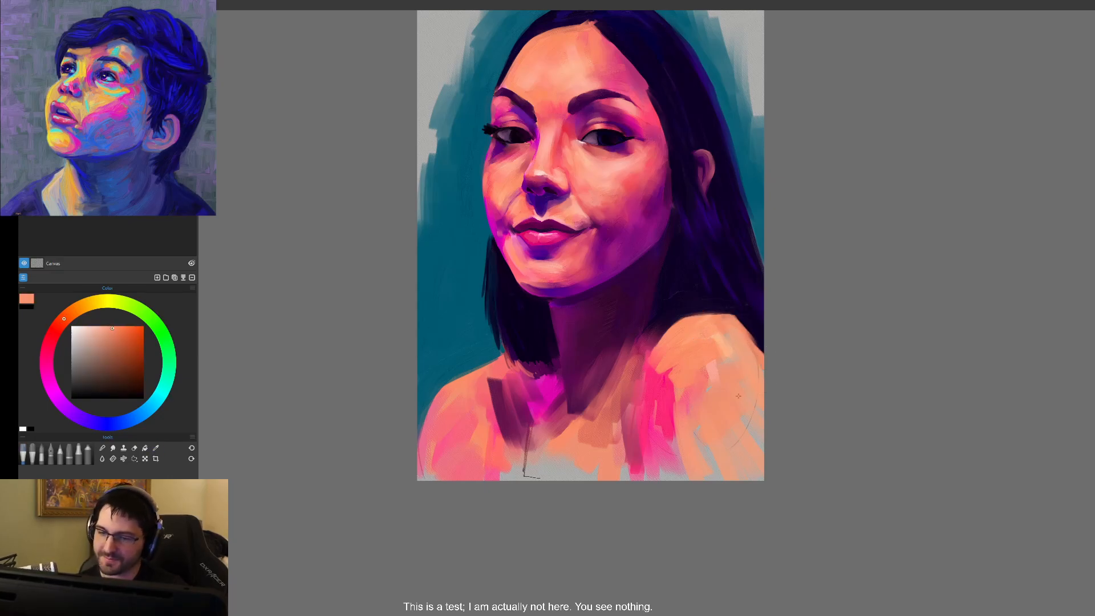
{"action": "left_click", "coordinate": [495, 180], "text": "alt"}
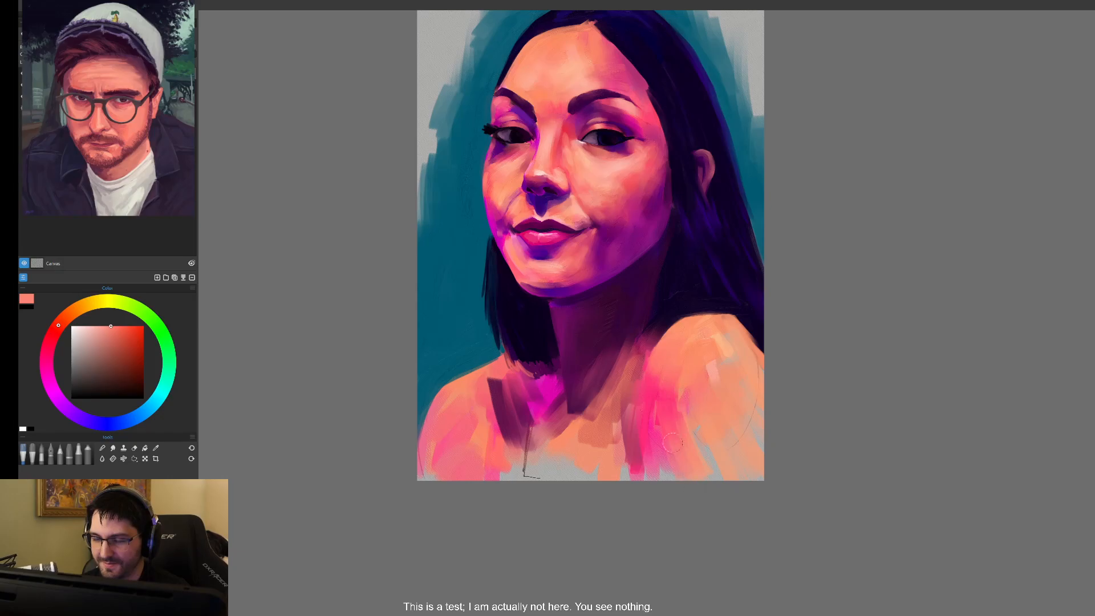
{"action": "left_click_drag", "start_coordinate": [722, 361], "coordinate": [725, 341]}
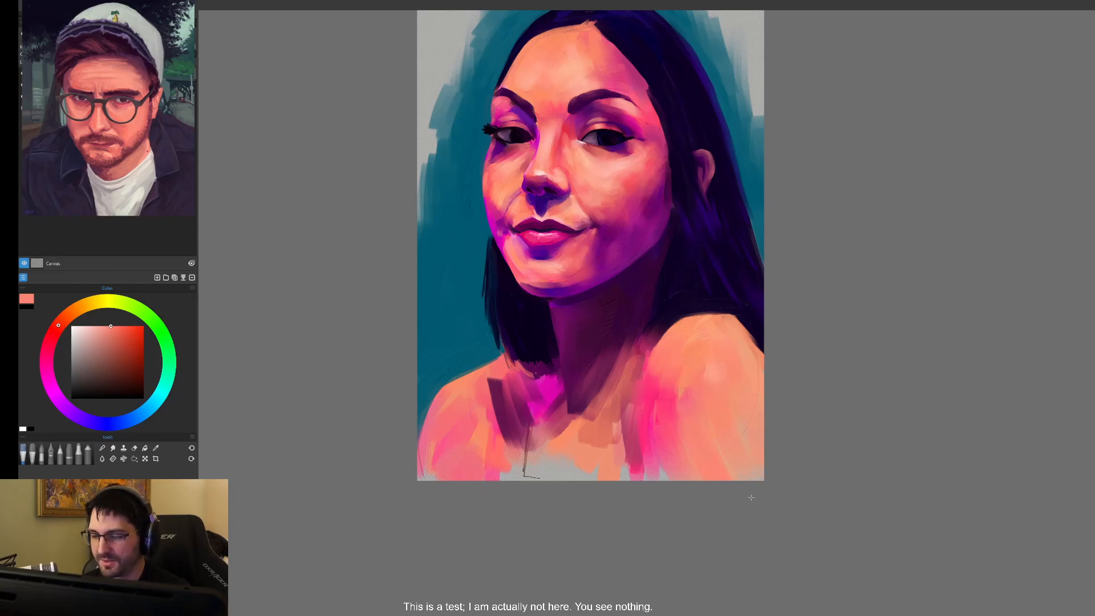
{"action": "left_click_drag", "start_coordinate": [707, 403], "coordinate": [682, 475]}
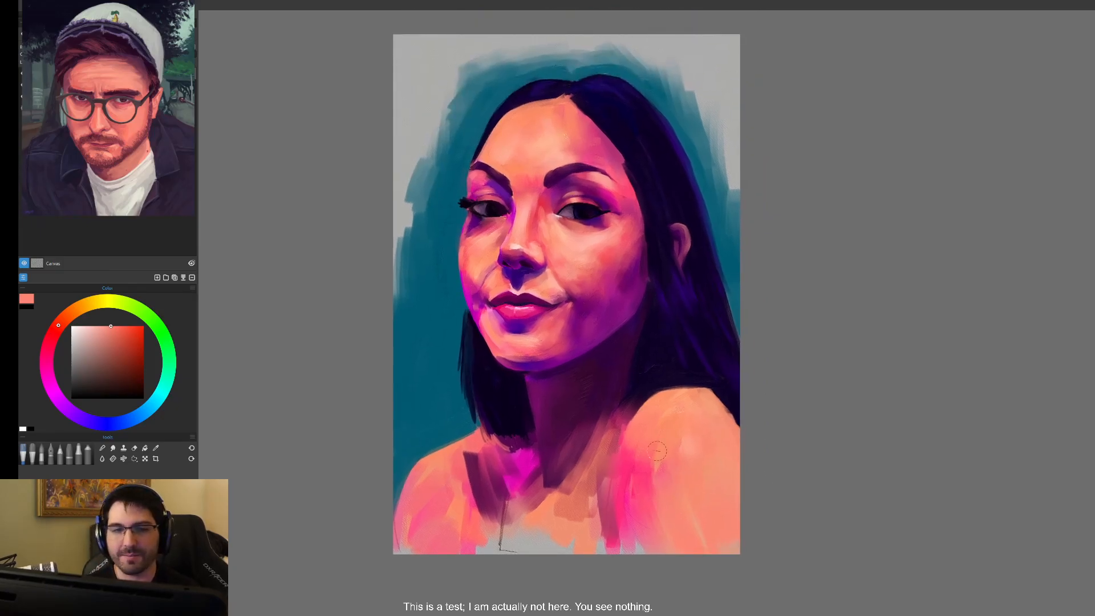
- Compare the painting before and after by undoing and redoing the last change and toggling the top layer's visibility
{"action": "key", "text": "ctrl+z"}
{"action": "key", "text": "ctrl+shift+z"}
{"action": "key", "text": "ctrl+z"}
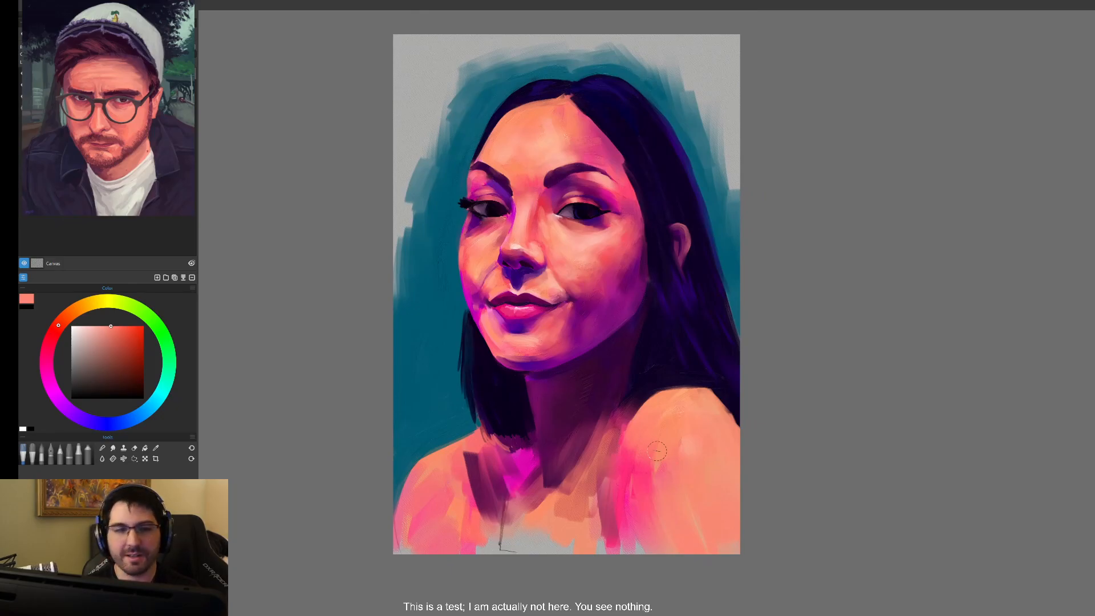
{"action": "left_click", "coordinate": [24, 73]}
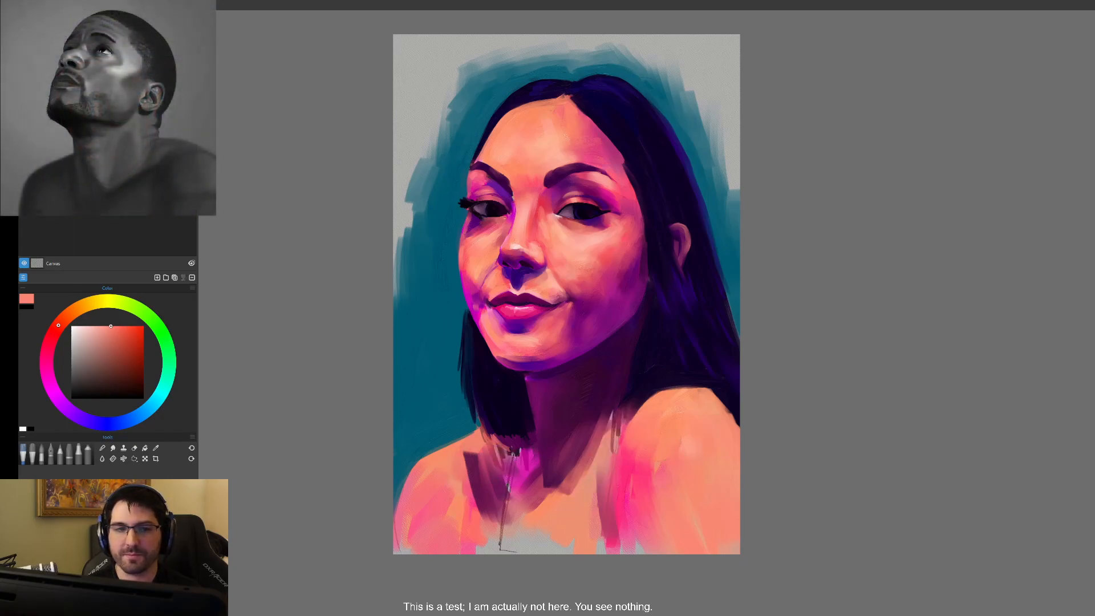
{"action": "key", "text": "ctrl+shift+z"}
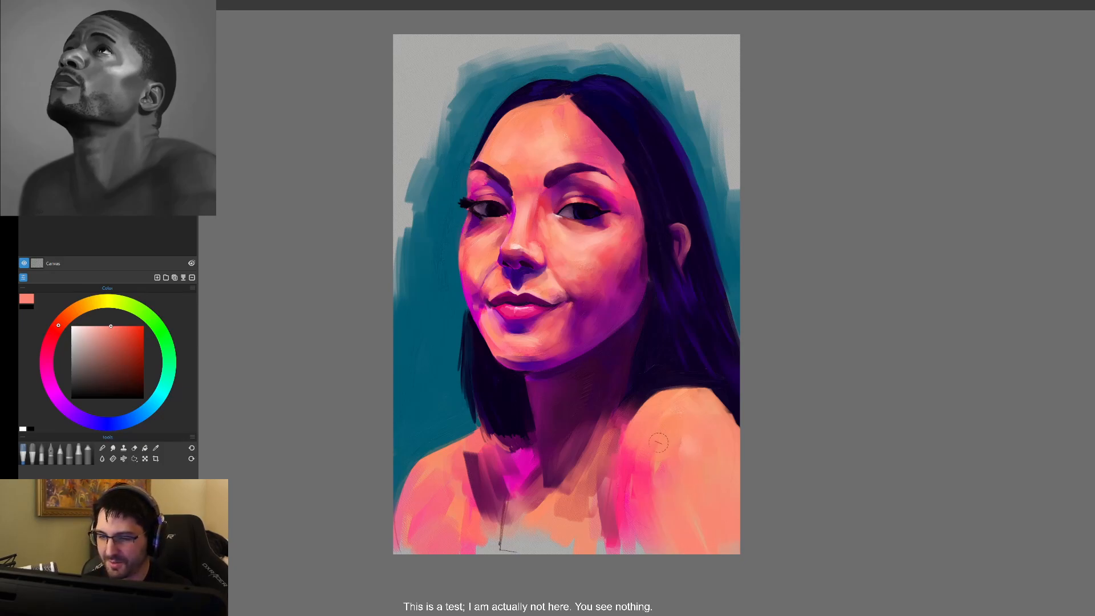
- Sample dark violet from the hair and reshape the hair edge along the inner slope and top of the near shoulder
{"action": "left_click", "coordinate": [650, 387], "text": "alt"}
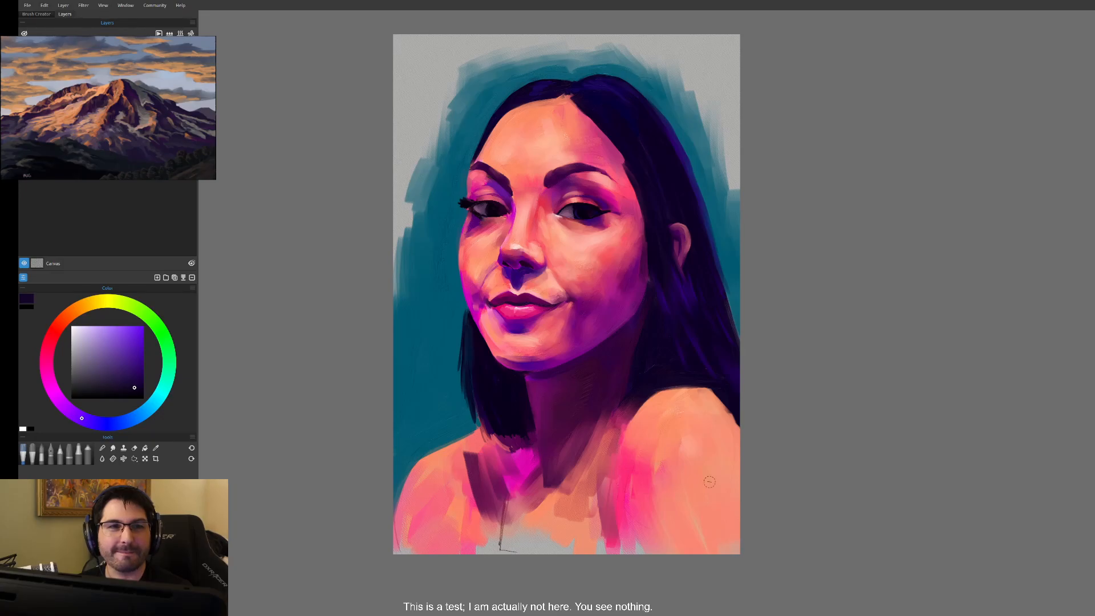
{"action": "left_click_drag", "start_coordinate": [704, 502], "coordinate": [666, 464]}
{"action": "key", "text": "ctrl+plus"}
{"action": "key", "text": "ctrl+plus"}
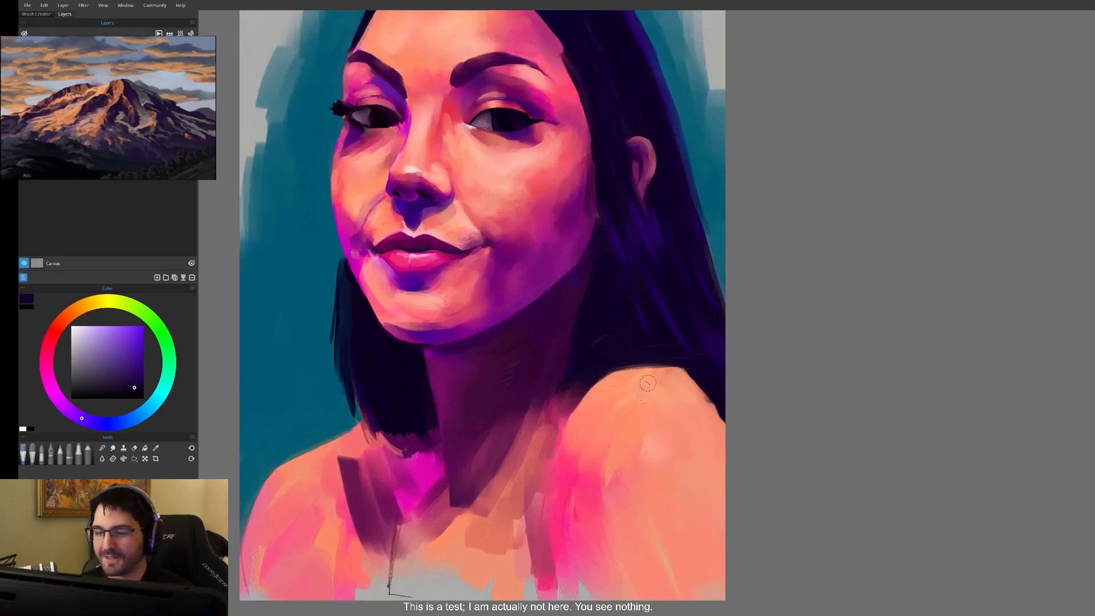
{"action": "mouse_move", "coordinate": [580, 394]}
{"action": "left_mouse_down"}
{"action": "mouse_move", "coordinate": [599, 367]}
{"action": "mouse_move", "coordinate": [564, 412]}
{"action": "mouse_move", "coordinate": [600, 363]}
{"action": "mouse_move", "coordinate": [559, 418]}
{"action": "left_mouse_up"}
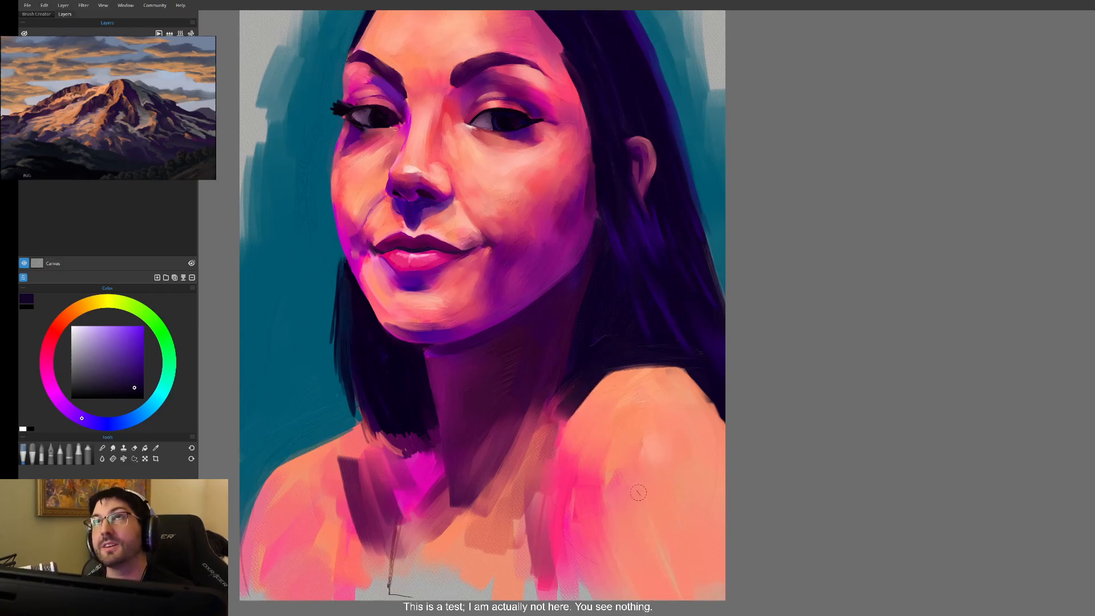
{"action": "left_click_drag", "start_coordinate": [602, 377], "coordinate": [576, 409]}
{"action": "left_click_drag", "start_coordinate": [612, 373], "coordinate": [579, 402]}
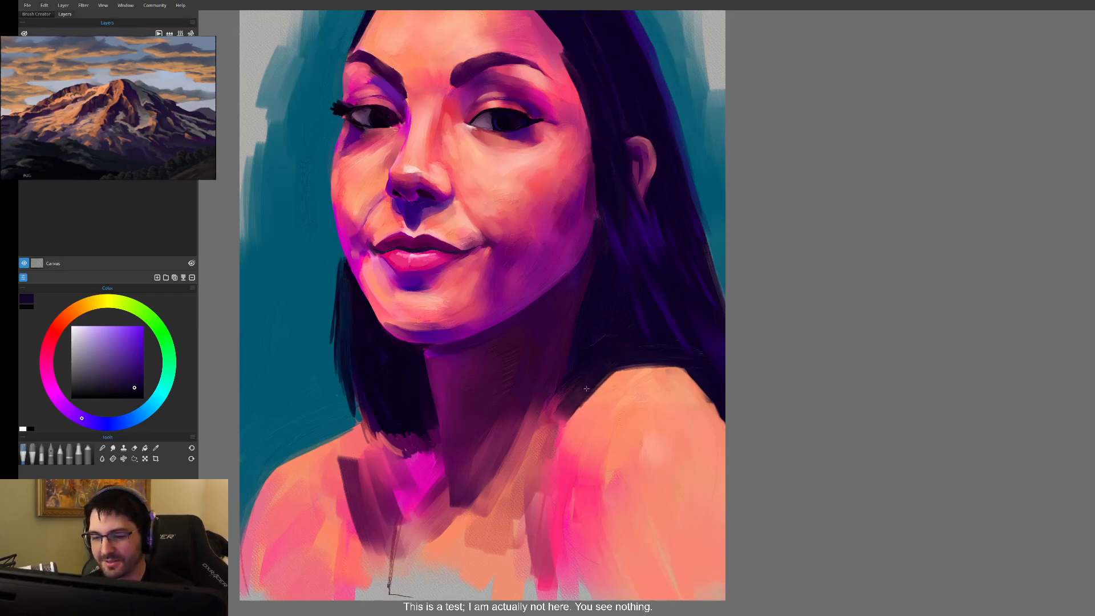
{"action": "left_click_drag", "start_coordinate": [625, 350], "coordinate": [605, 372]}
{"action": "left_click_drag", "start_coordinate": [662, 341], "coordinate": [594, 378]}
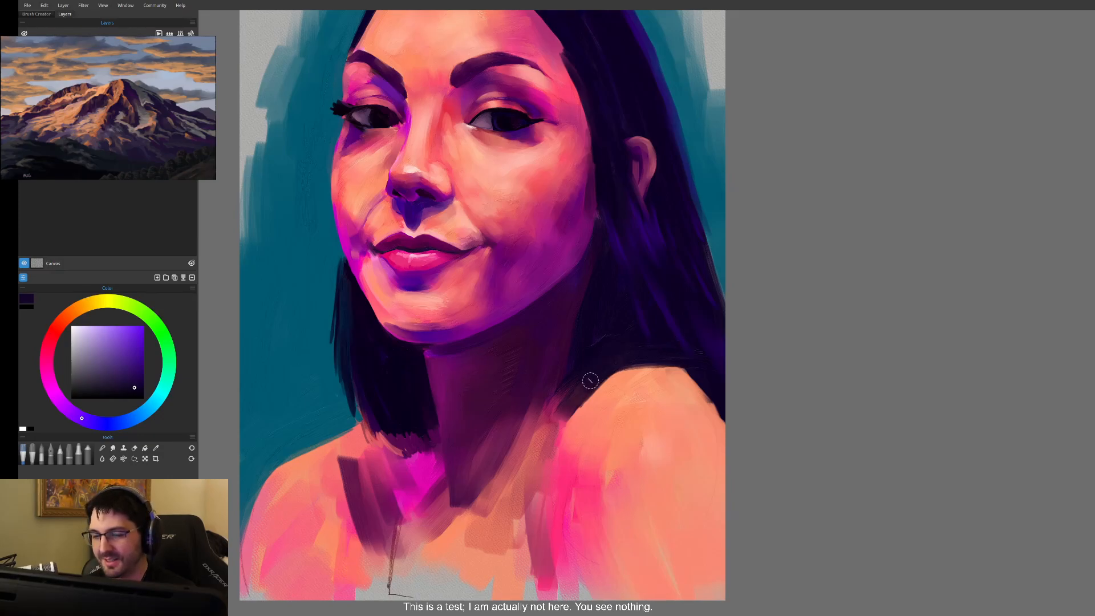
- Sample orange to round off the near shoulder's outer edge, and add a pale salmon highlight to its inner side using the cheek tone
{"action": "left_click", "coordinate": [650, 382], "text": "alt"}
{"action": "left_click_drag", "start_coordinate": [674, 380], "coordinate": [721, 407]}
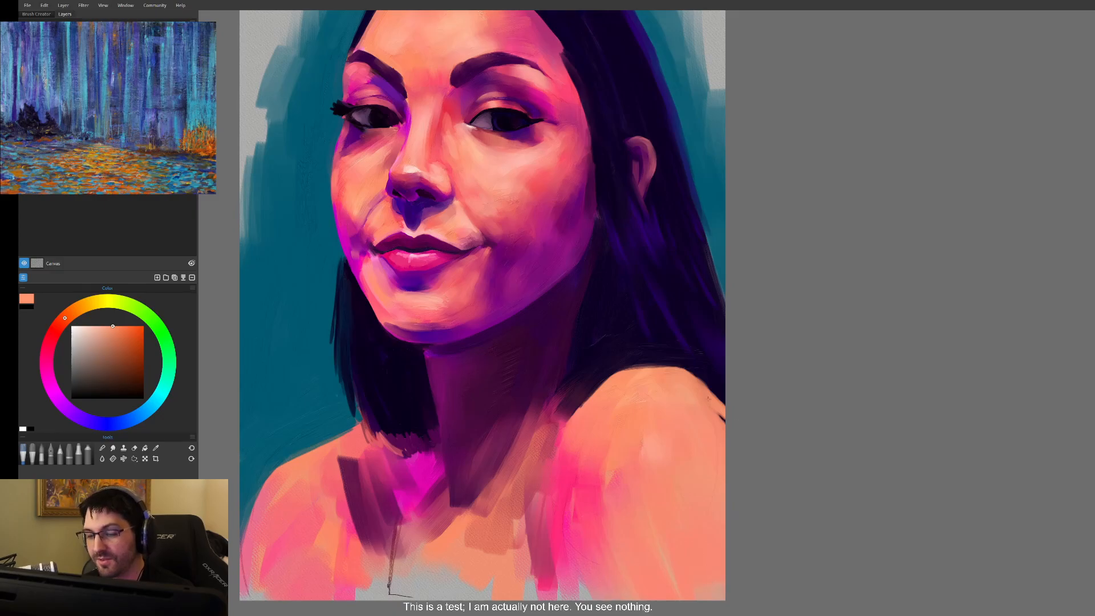
{"action": "left_click", "coordinate": [499, 248], "text": "alt"}
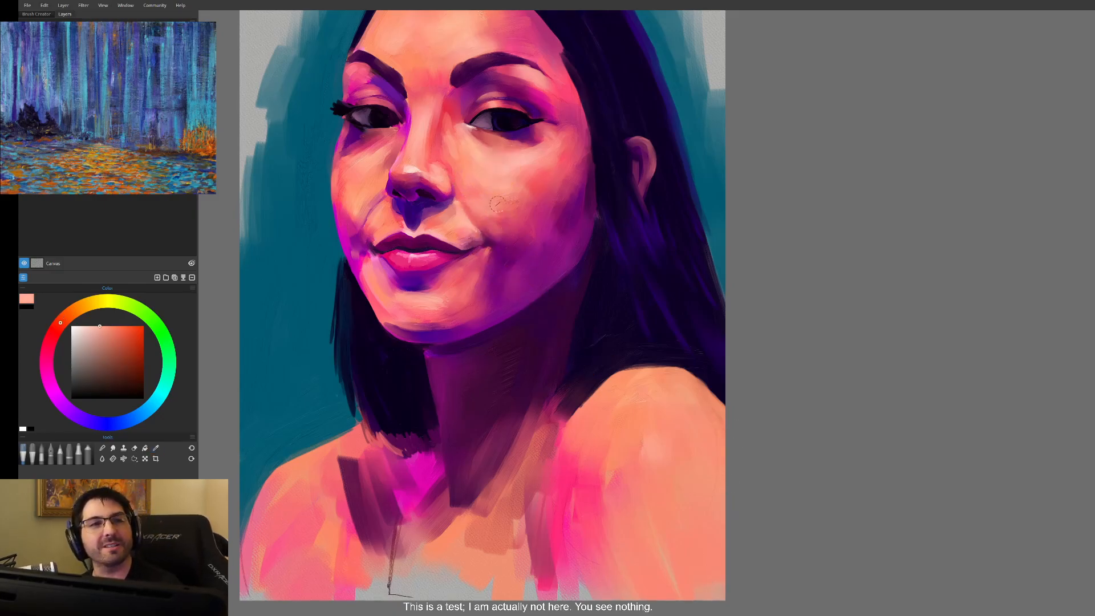
{"action": "left_click_drag", "start_coordinate": [676, 481], "coordinate": [668, 444]}
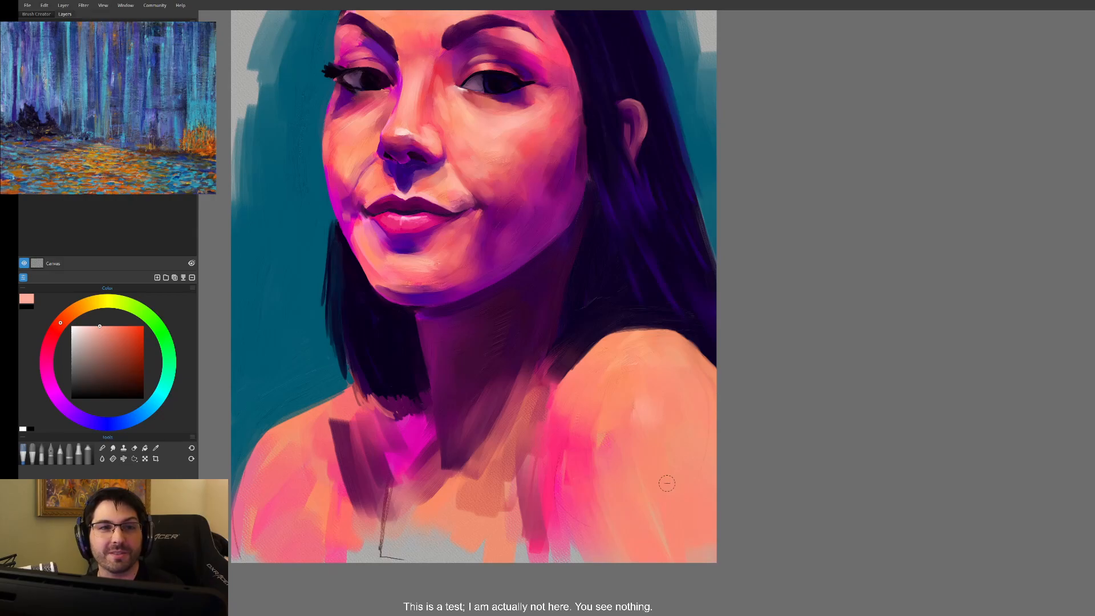
{"action": "left_click_drag", "start_coordinate": [622, 366], "coordinate": [595, 425]}
{"action": "mouse_move", "coordinate": [596, 379]}
{"action": "left_mouse_down"}
{"action": "mouse_move", "coordinate": [587, 427]}
{"action": "mouse_move", "coordinate": [603, 372]}
{"action": "left_mouse_up"}
- Brush pale salmon highlights over the far shoulder and diagonally across the upper chest
{"action": "left_click_drag", "start_coordinate": [654, 458], "coordinate": [663, 393]}
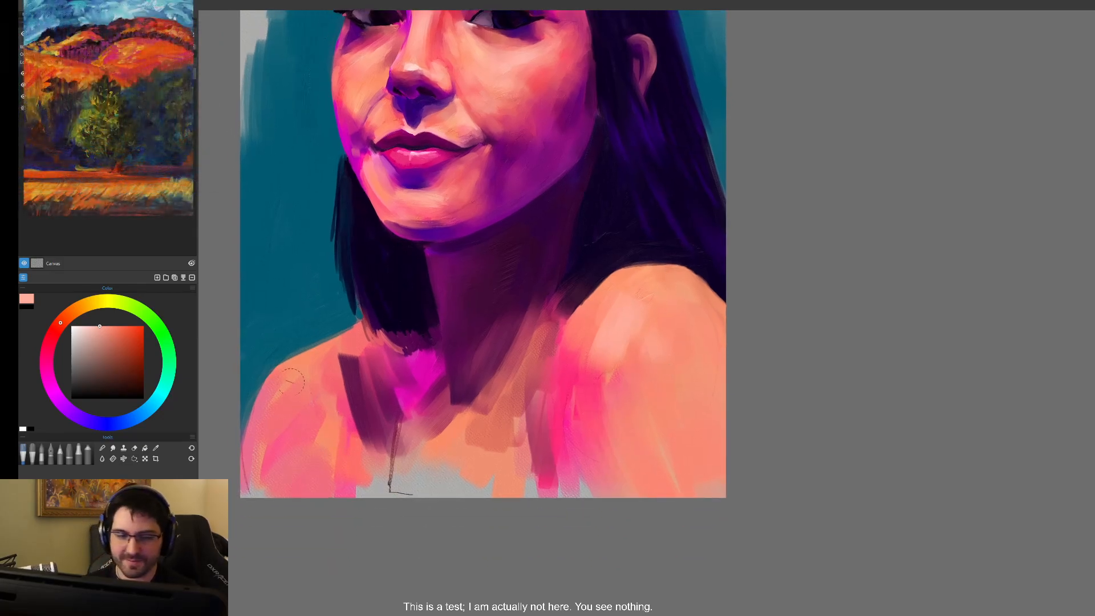
{"action": "mouse_move", "coordinate": [290, 381]}
{"action": "left_mouse_down"}
{"action": "mouse_move", "coordinate": [243, 486]}
{"action": "mouse_move", "coordinate": [280, 378]}
{"action": "mouse_move", "coordinate": [251, 483]}
{"action": "left_mouse_up"}
{"action": "left_click_drag", "start_coordinate": [264, 433], "coordinate": [232, 517]}
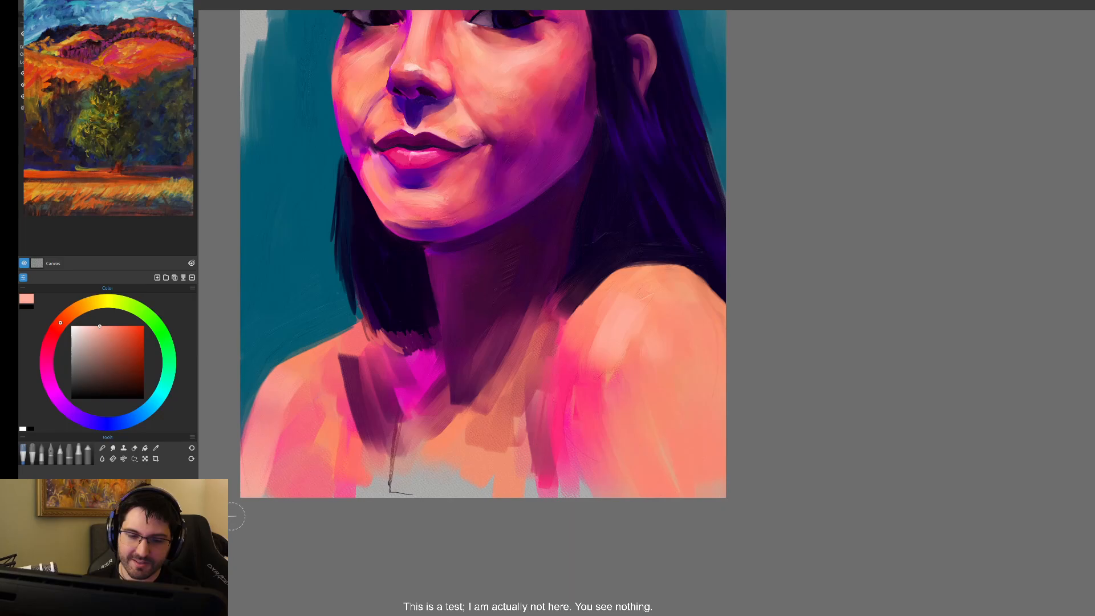
{"action": "left_click_drag", "start_coordinate": [290, 399], "coordinate": [266, 484]}
{"action": "mouse_move", "coordinate": [312, 393]}
{"action": "left_mouse_down"}
{"action": "mouse_move", "coordinate": [328, 454]}
{"action": "mouse_move", "coordinate": [359, 474]}
{"action": "left_mouse_up"}
{"action": "left_click_drag", "start_coordinate": [317, 441], "coordinate": [349, 489]}
{"action": "left_click_drag", "start_coordinate": [300, 412], "coordinate": [336, 474]}
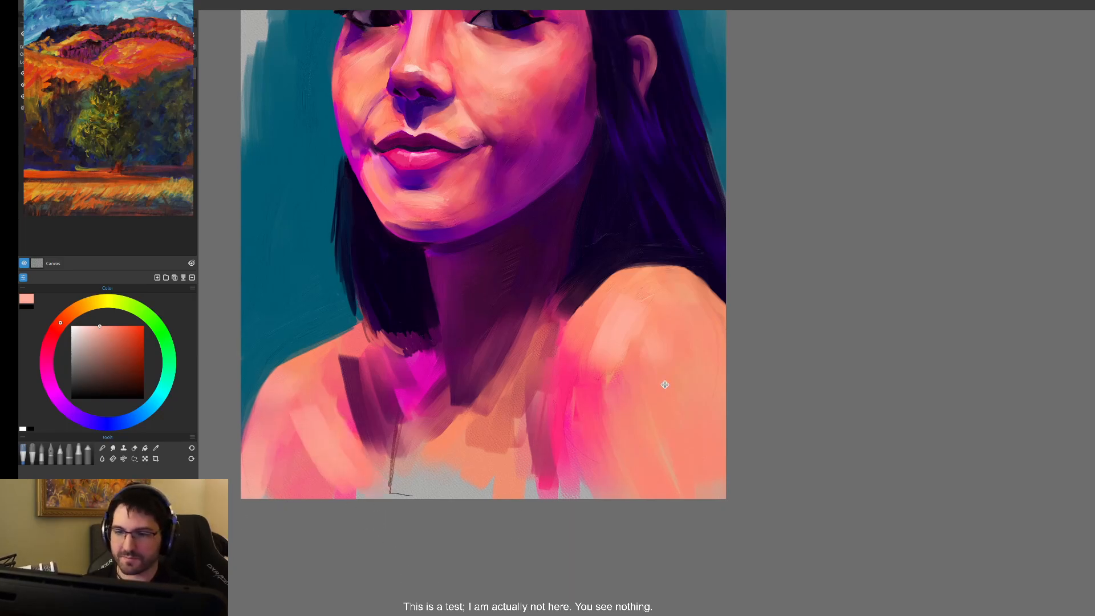
- Sample magenta and plum from the base of the neck and brush plum shading down to the collarbone and up the neck's near side
{"action": "left_click_drag", "start_coordinate": [657, 383], "coordinate": [654, 458]}
{"action": "key", "text": "i"}
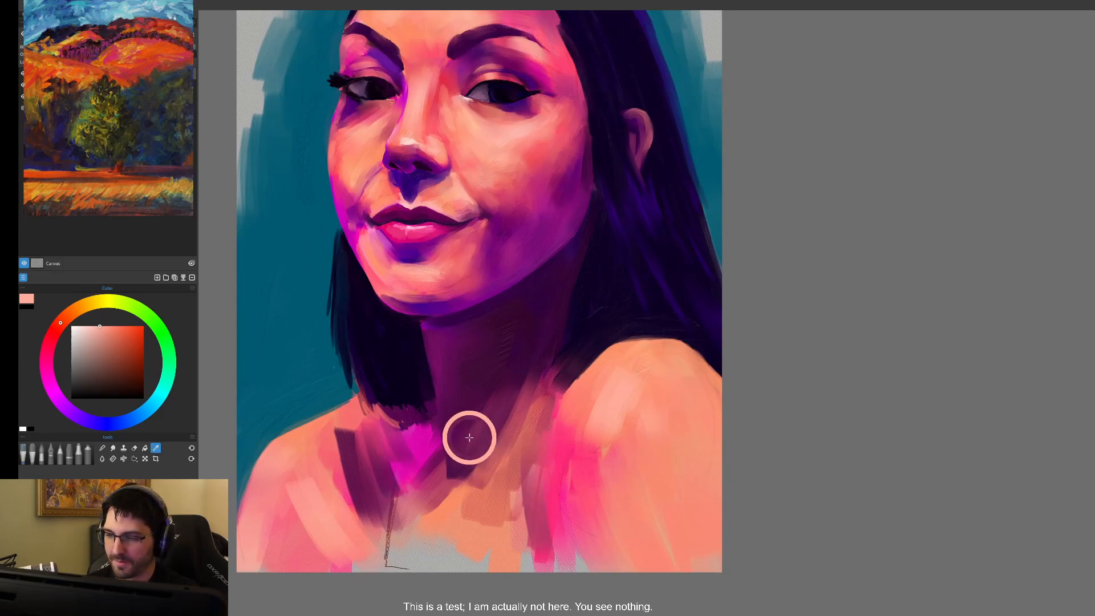
{"action": "left_click", "coordinate": [436, 468]}
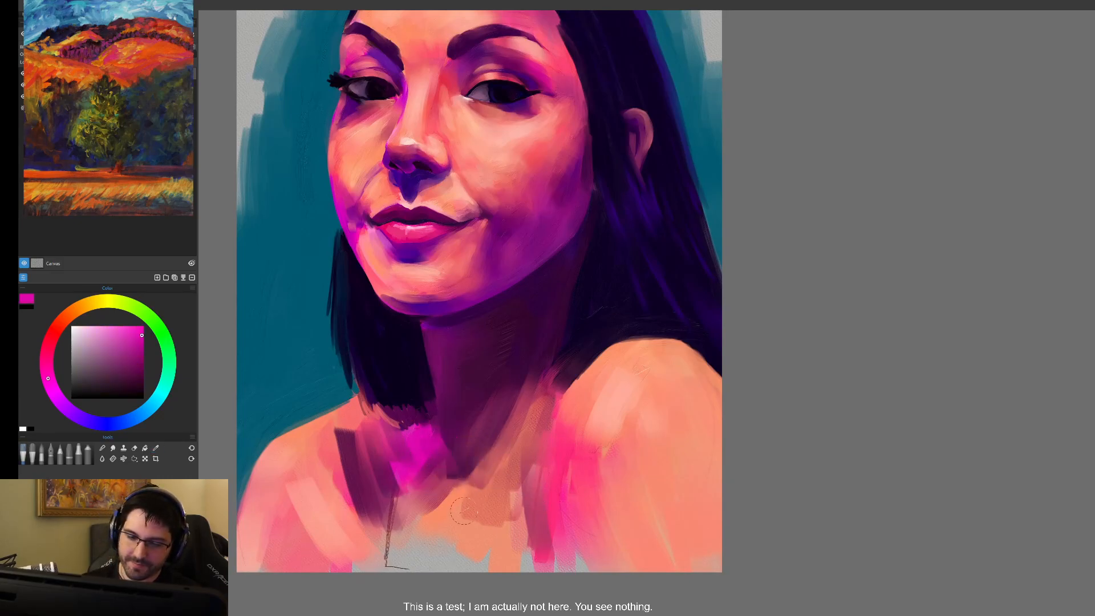
{"action": "left_click", "coordinate": [443, 457], "text": "alt"}
{"action": "mouse_move", "coordinate": [434, 459]}
{"action": "left_mouse_down"}
{"action": "mouse_move", "coordinate": [481, 477]}
{"action": "mouse_move", "coordinate": [464, 495]}
{"action": "left_mouse_up"}
{"action": "left_click_drag", "start_coordinate": [505, 434], "coordinate": [530, 374]}
{"action": "left_click_drag", "start_coordinate": [490, 473], "coordinate": [514, 431]}
{"action": "left_click_drag", "start_coordinate": [529, 406], "coordinate": [516, 441]}
{"action": "left_click_drag", "start_coordinate": [540, 396], "coordinate": [506, 467]}
{"action": "key", "text": "ctrl+minus"}
{"action": "key", "text": "ctrl+minus"}
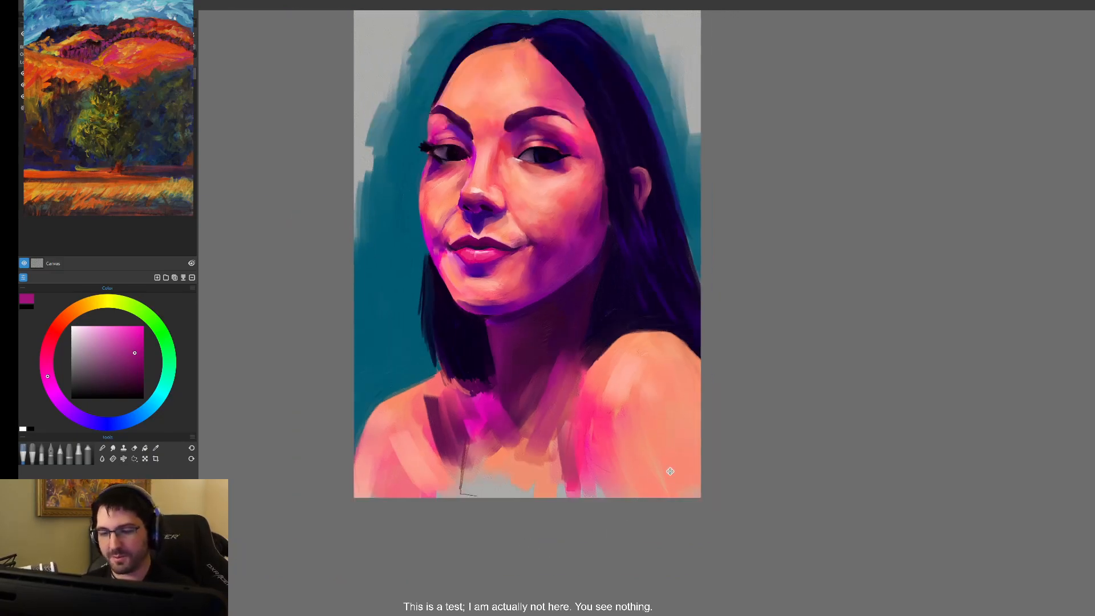
- Sample salmon and plum tones to soften the dark stroke on the far collarbone and add a plum accent beside the near arm
{"action": "left_click_drag", "start_coordinate": [680, 436], "coordinate": [676, 474]}
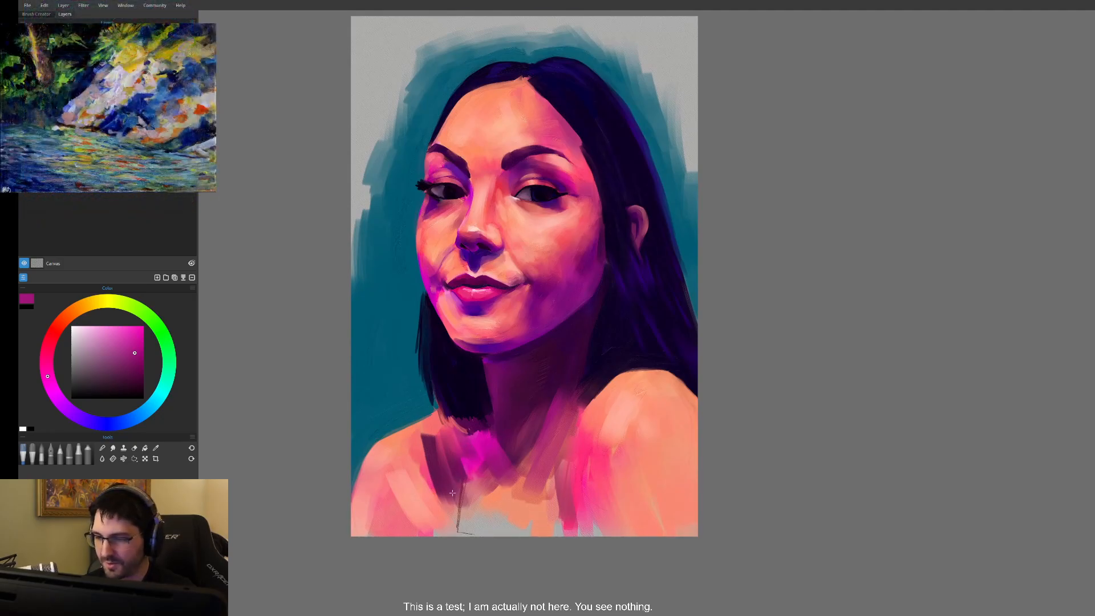
{"action": "left_click", "coordinate": [425, 450], "text": "alt"}
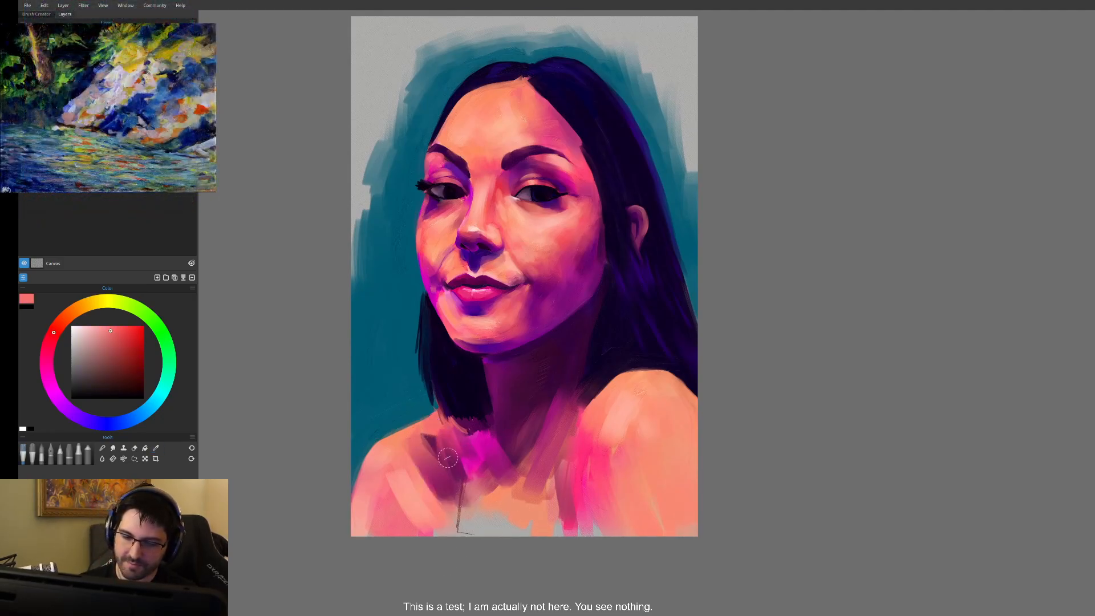
{"action": "left_click", "coordinate": [464, 462], "text": "alt"}
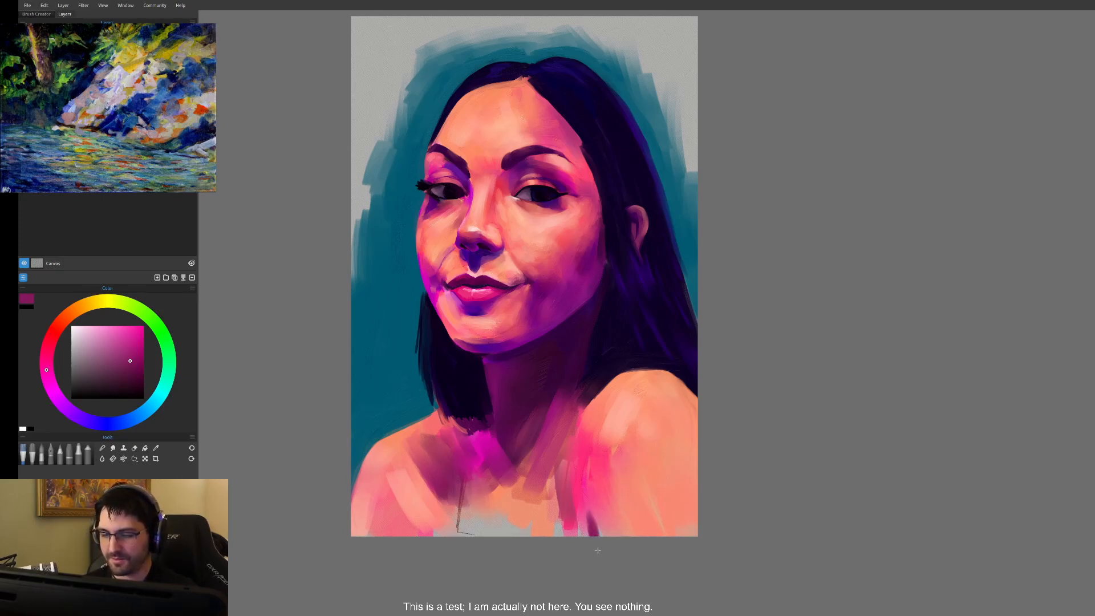
- Sample pink from the near arm, shift it to light salmon, and brush it down the near shoulder's inner edge
{"action": "left_click", "coordinate": [611, 525], "text": "alt"}
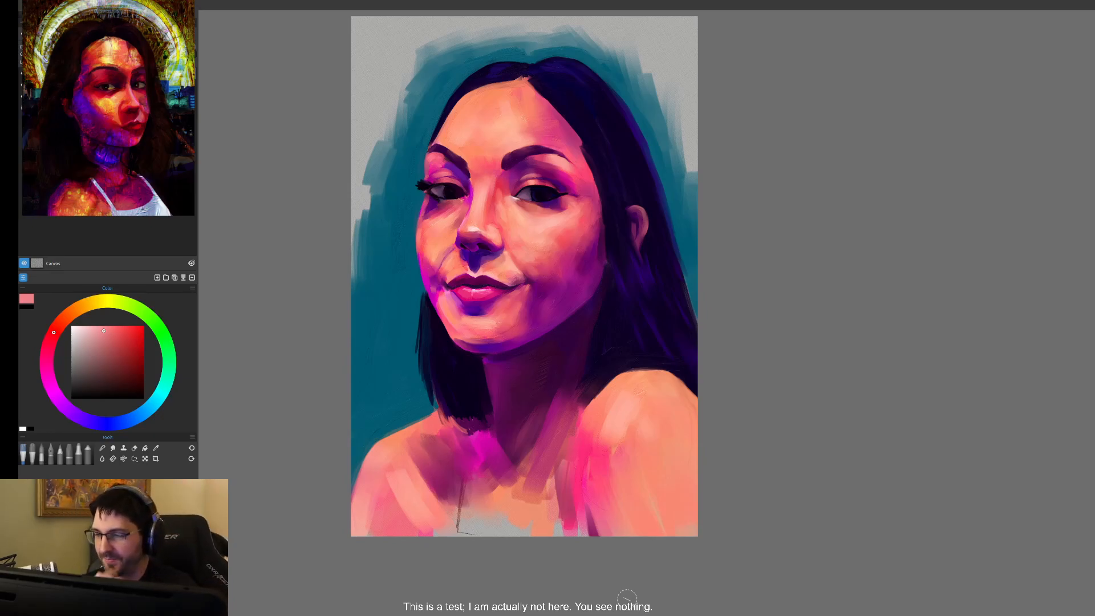
{"action": "key", "text": "alt"}
{"action": "left_click_drag", "start_coordinate": [590, 414], "coordinate": [587, 491]}
{"action": "left_click", "coordinate": [101, 327]}
{"action": "left_click_drag", "start_coordinate": [593, 420], "coordinate": [590, 453]}
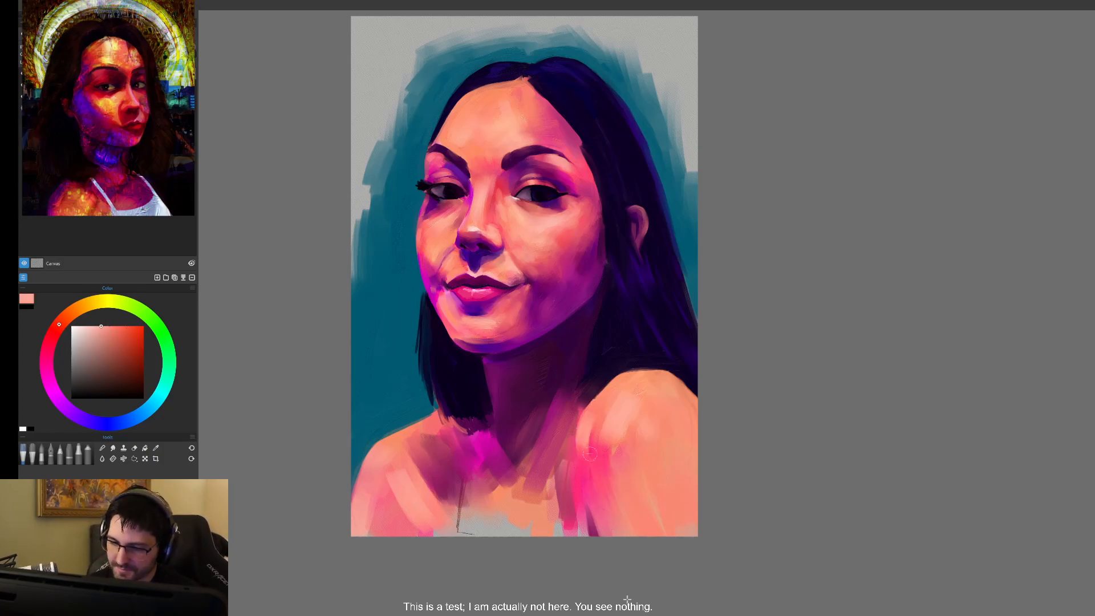
- Sample dark violet from the hair to clean up the hair's edges and trim the lower part of the ear
{"action": "left_click", "coordinate": [608, 382], "text": "alt"}
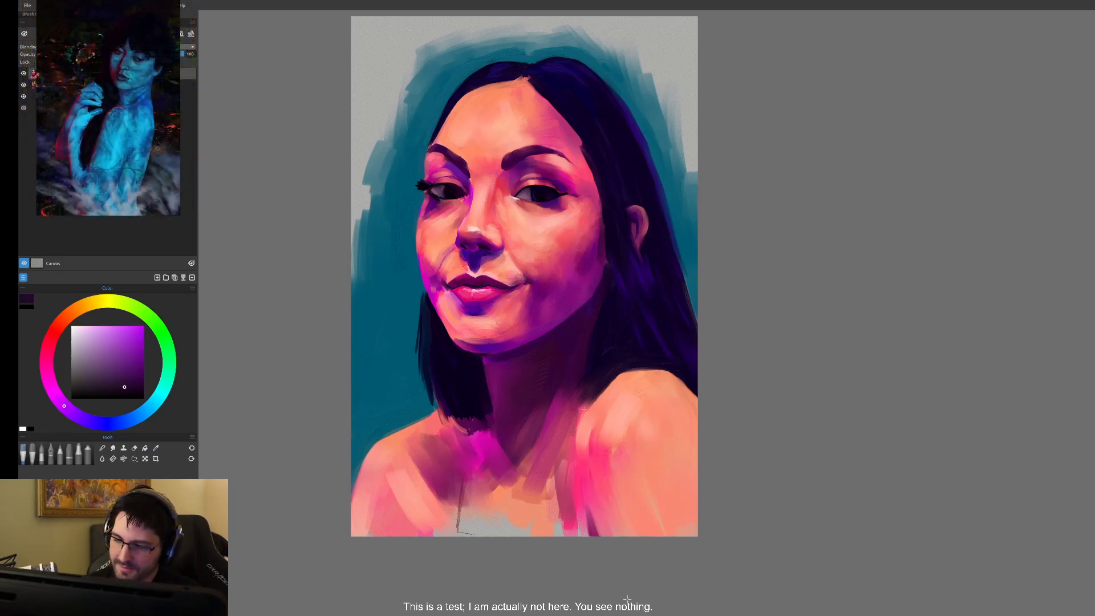
{"action": "left_click_drag", "start_coordinate": [678, 467], "coordinate": [674, 438]}
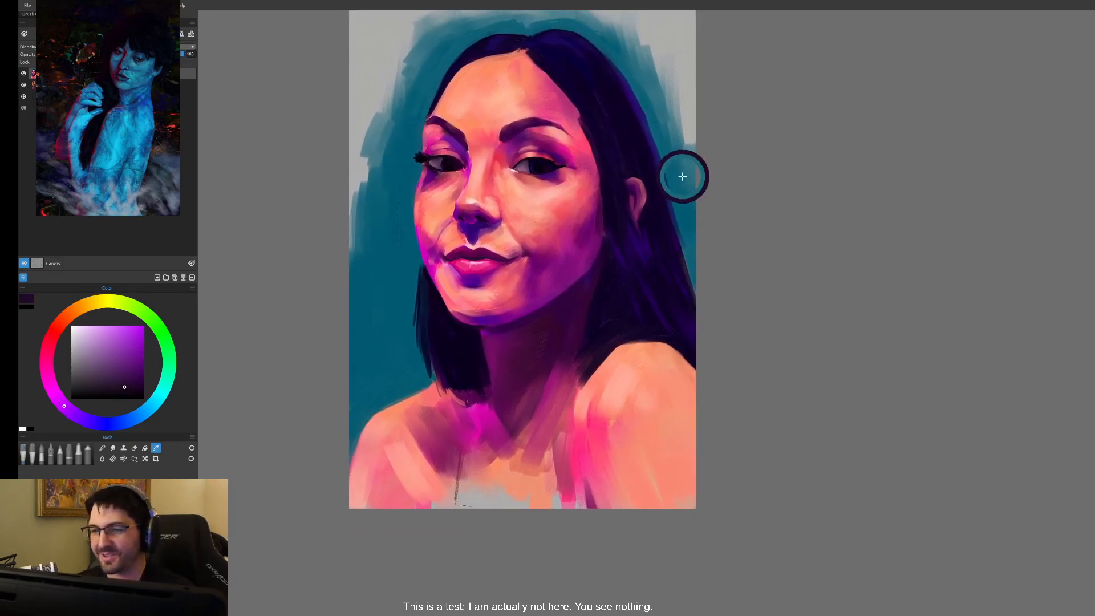
{"action": "left_click", "coordinate": [654, 136], "text": "alt"}
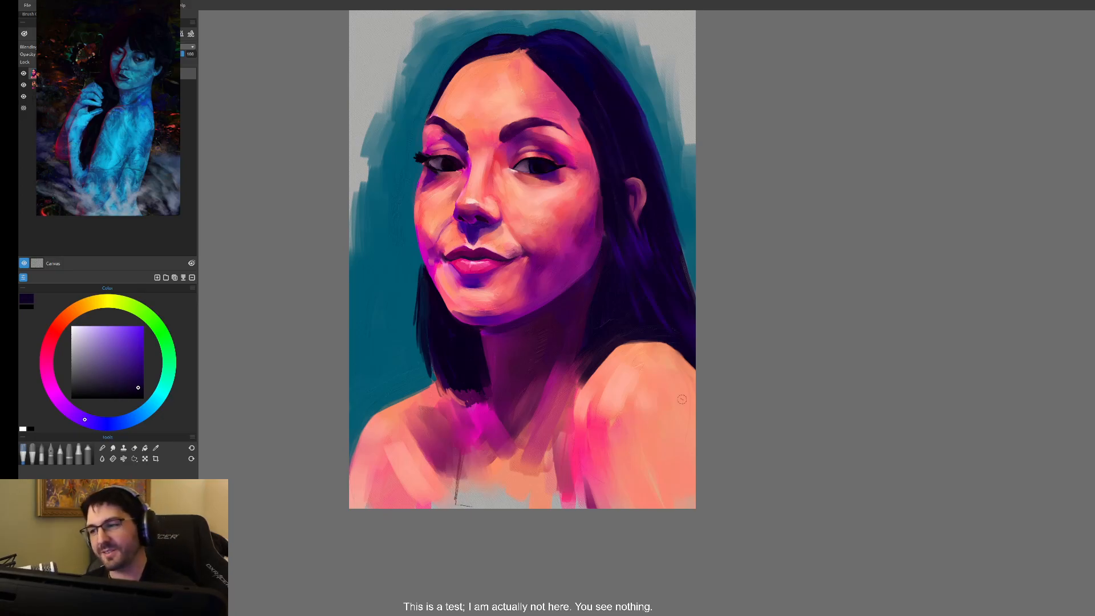
{"action": "left_click", "coordinate": [641, 198], "text": "alt"}
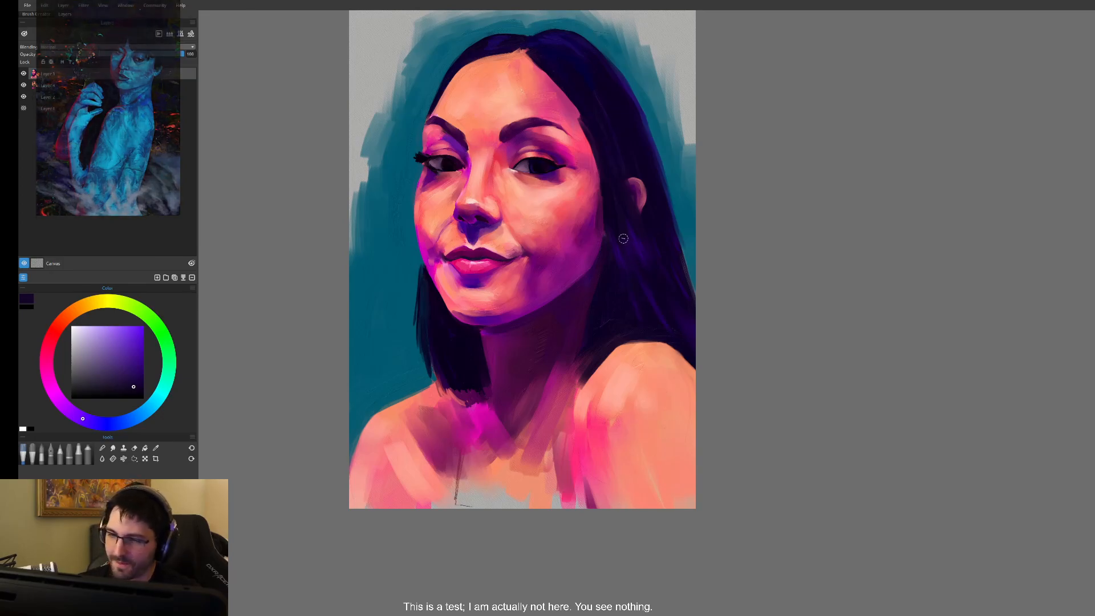
{"action": "left_click", "coordinate": [642, 203], "text": "alt"}
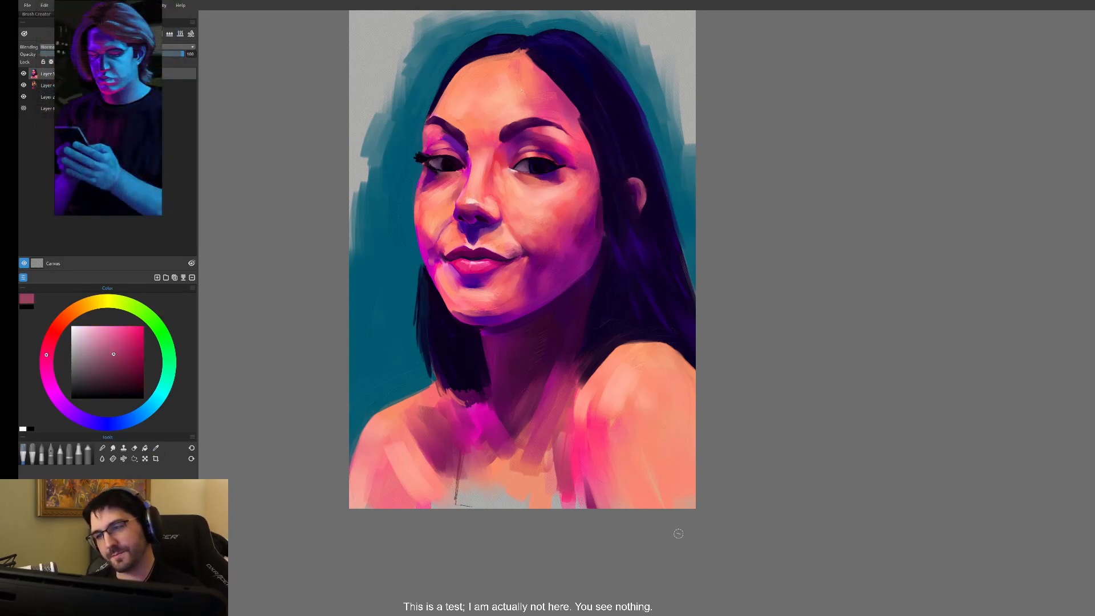
- Sample dark violet from the hair and brush it along the hairline on the near side of the forehead
{"action": "left_click", "coordinate": [587, 117], "text": "alt"}
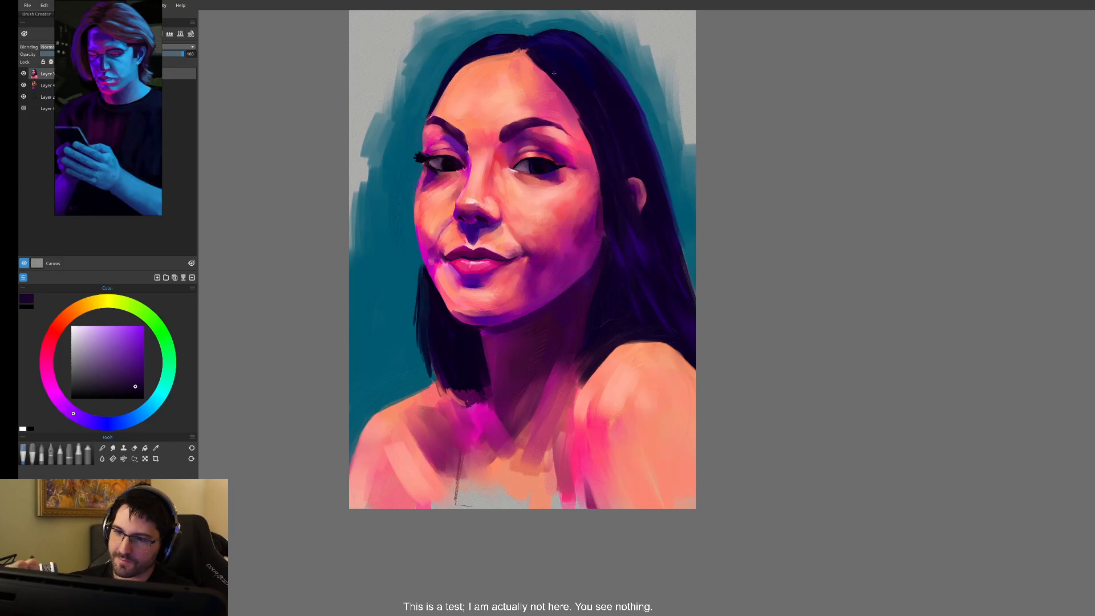
{"action": "left_click_drag", "start_coordinate": [552, 71], "coordinate": [578, 114]}
{"action": "left_click_drag", "start_coordinate": [533, 59], "coordinate": [572, 107]}
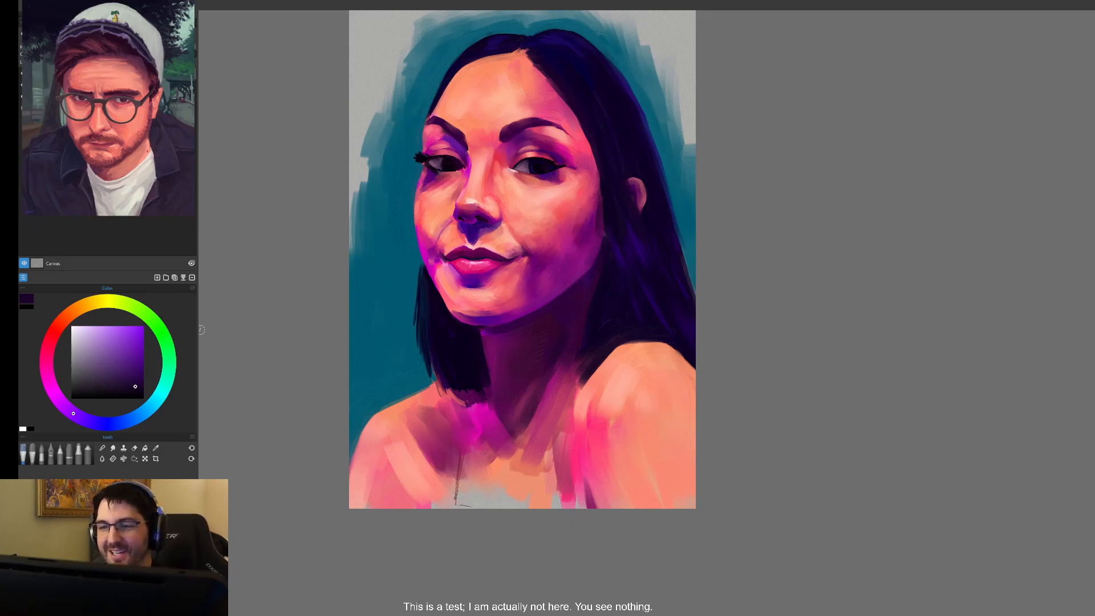
- Sample purple from the jaw and dark plum from the neck, and paint long dark strokes down the near side of the neck
{"action": "left_click_drag", "start_coordinate": [568, 285], "coordinate": [602, 339]}
{"action": "key", "text": "ctrl+plus"}
{"action": "key", "text": "ctrl+plus"}
{"action": "key", "text": "ctrl+plus"}
{"action": "left_click_drag", "start_coordinate": [618, 430], "coordinate": [663, 383]}
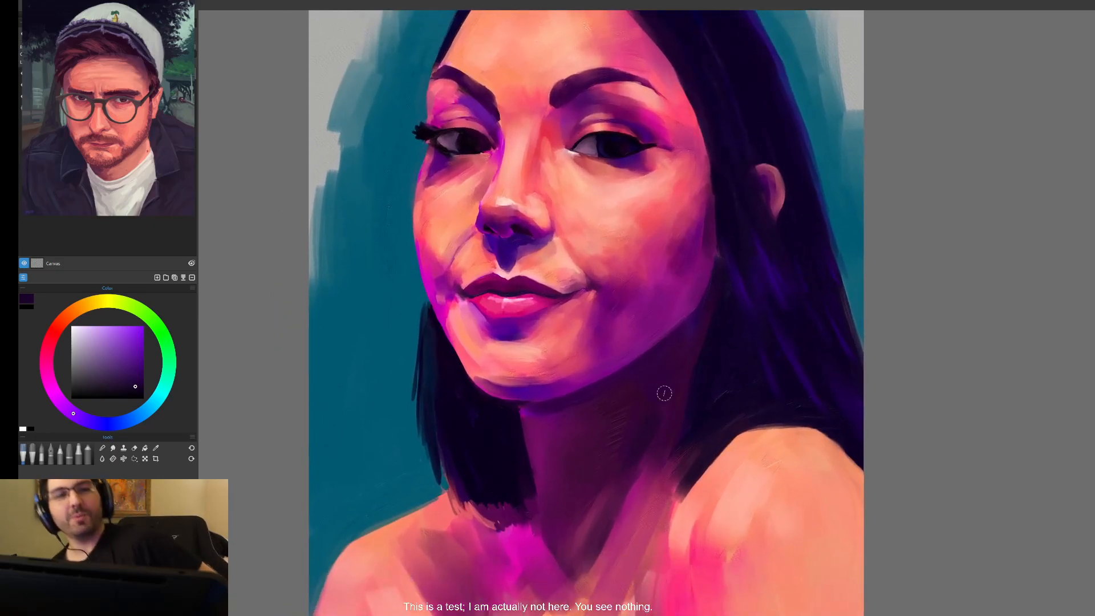
{"action": "left_click", "coordinate": [697, 246], "text": "alt"}
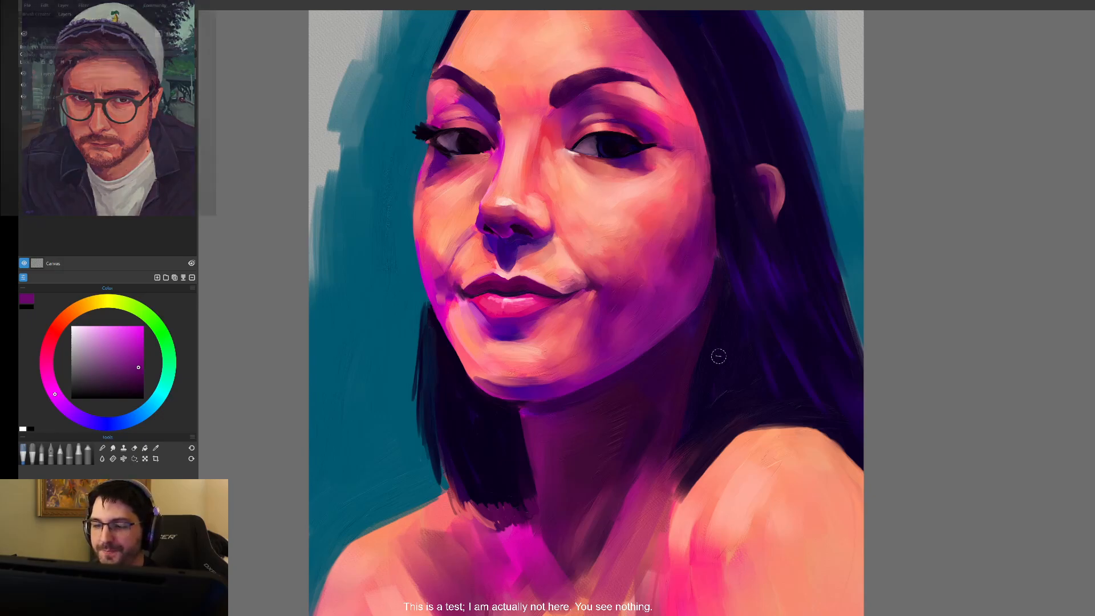
{"action": "left_click", "coordinate": [637, 475], "text": "alt"}
{"action": "left_click_drag", "start_coordinate": [653, 460], "coordinate": [612, 565]}
{"action": "left_click_drag", "start_coordinate": [629, 492], "coordinate": [602, 556]}
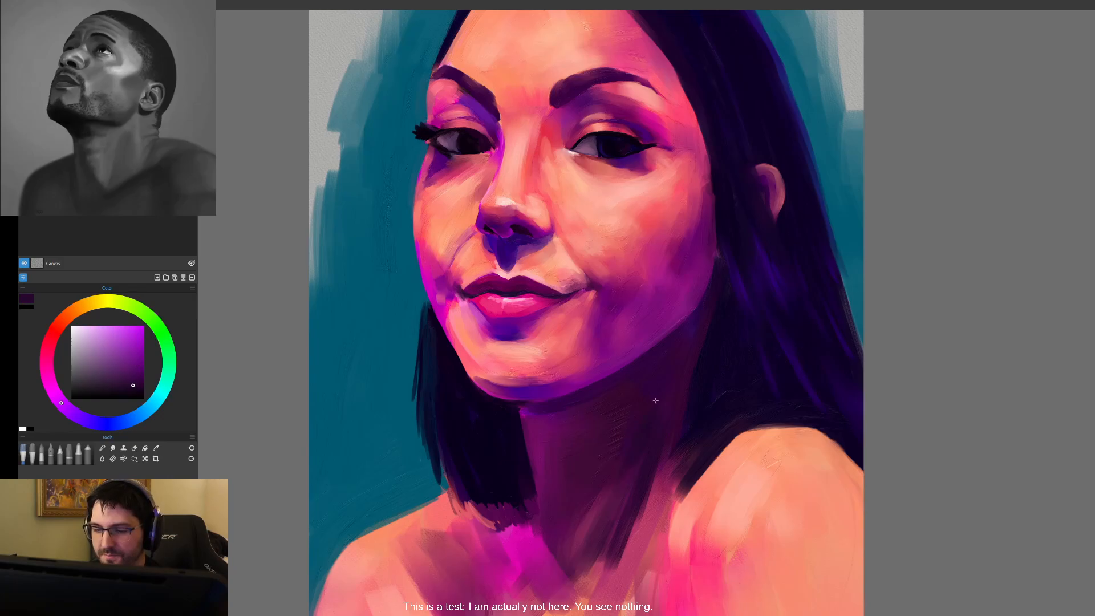
- Sample violet and plum from the shadowed neck to extend its lower shadow and warm the strip beside the hair
{"action": "left_click", "coordinate": [655, 427], "text": "alt"}
{"action": "left_click", "coordinate": [661, 376], "text": "alt"}
{"action": "left_click_drag", "start_coordinate": [645, 494], "coordinate": [620, 558]}
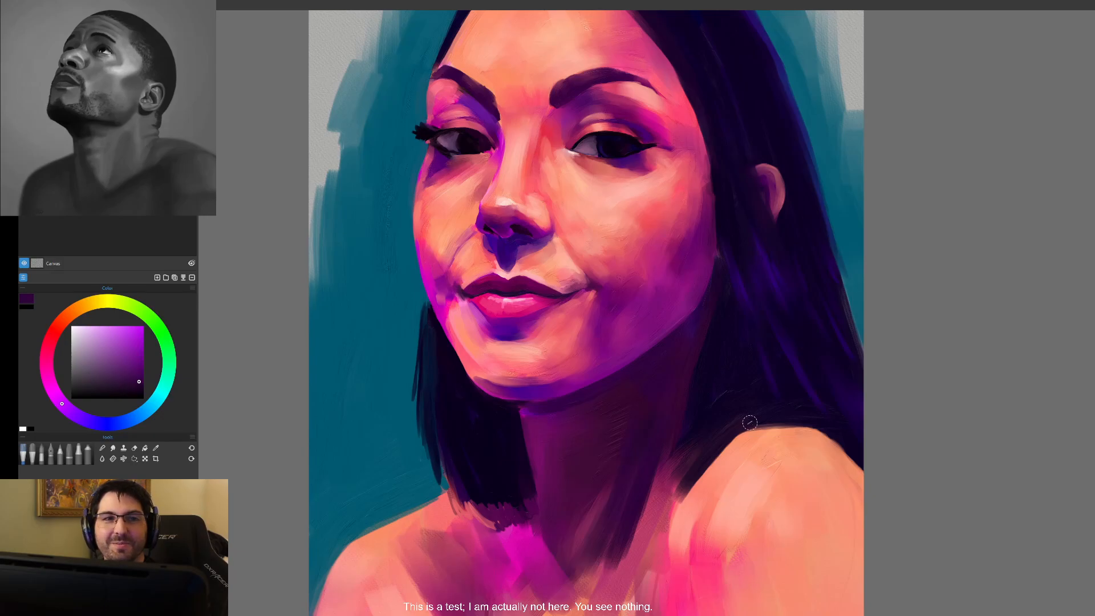
{"action": "left_click_drag", "start_coordinate": [713, 476], "coordinate": [688, 428]}
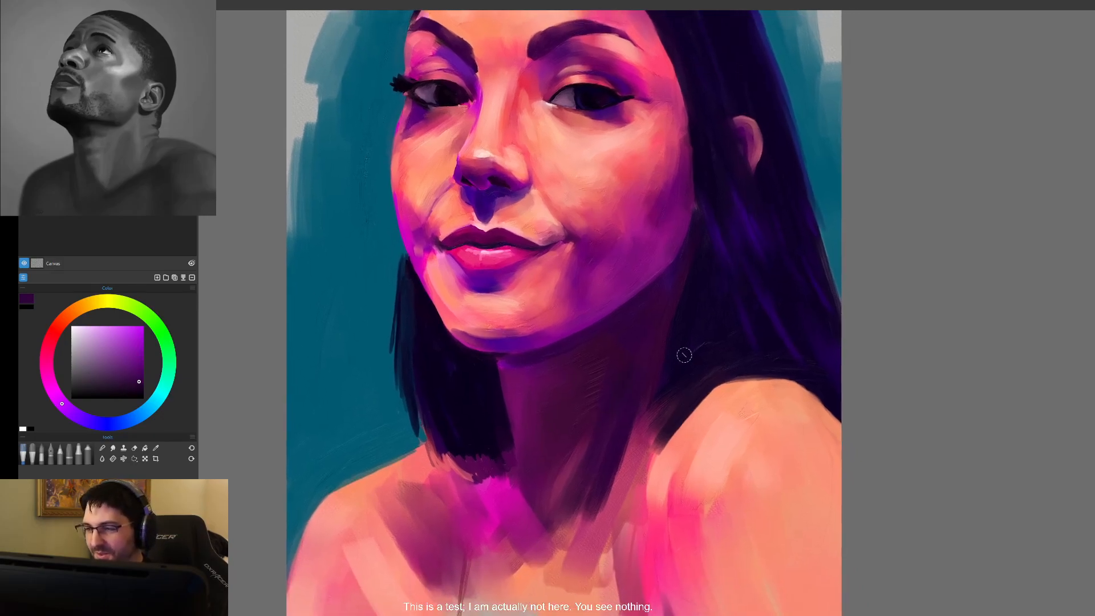
{"action": "left_click", "coordinate": [640, 371], "text": "alt"}
{"action": "left_click", "coordinate": [542, 401], "text": "alt"}
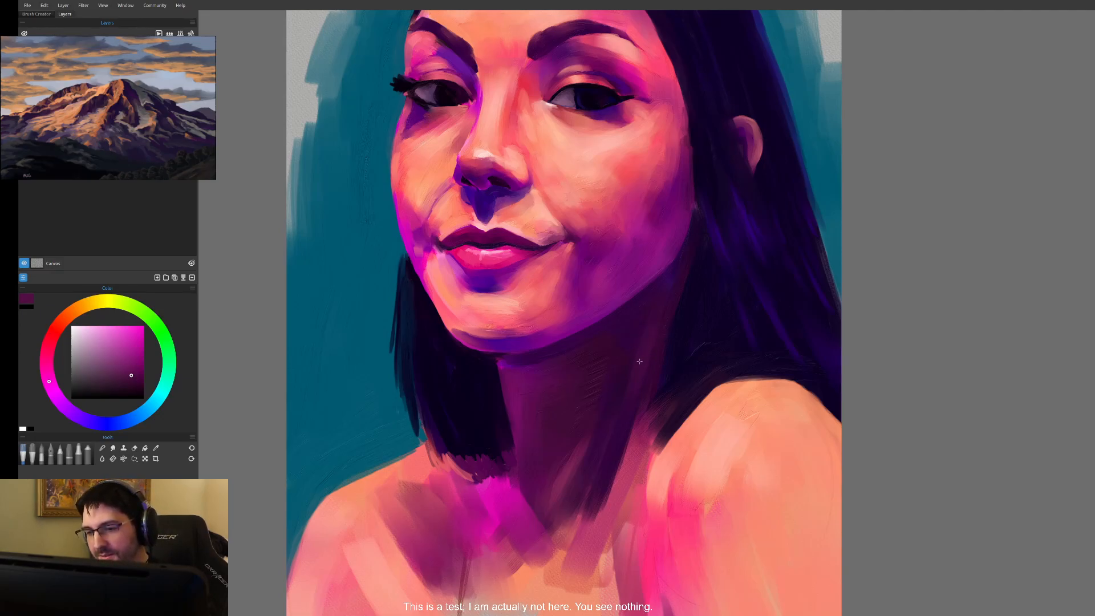
- Sample muted crimson beside the base of the neck and brush a lighter reddish strip along the neck's near edge
{"action": "key", "text": "ctrl+minus"}
{"action": "key", "text": "ctrl+minus"}
{"action": "left_click_drag", "start_coordinate": [682, 443], "coordinate": [622, 482]}
{"action": "left_click", "coordinate": [579, 431], "text": "alt"}
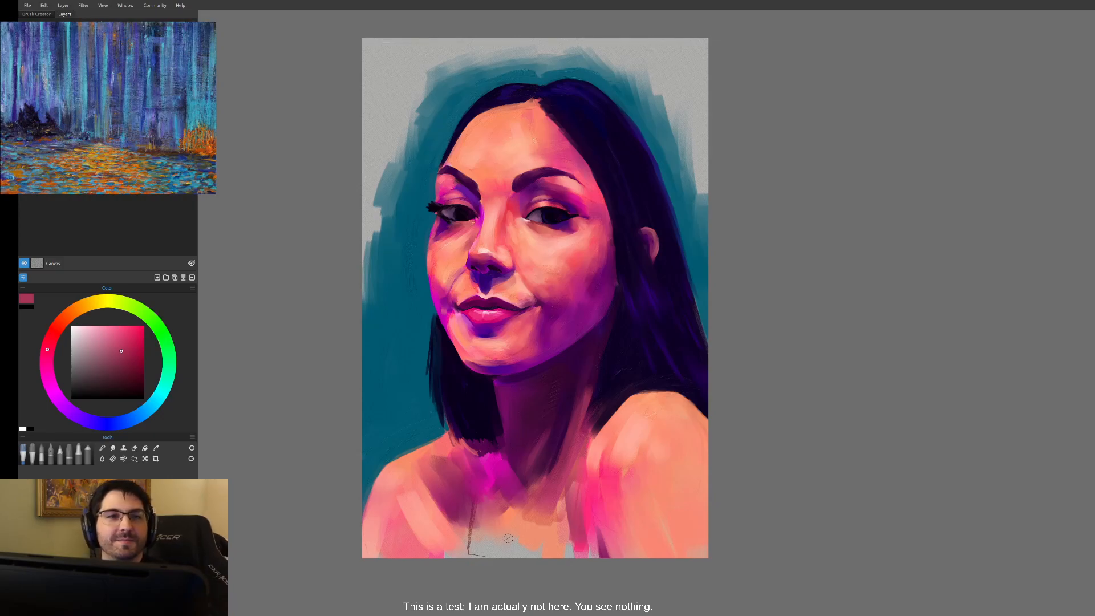
{"action": "scroll", "coordinate": [641, 462], "scroll_direction": "up", "scroll_amount": 2}
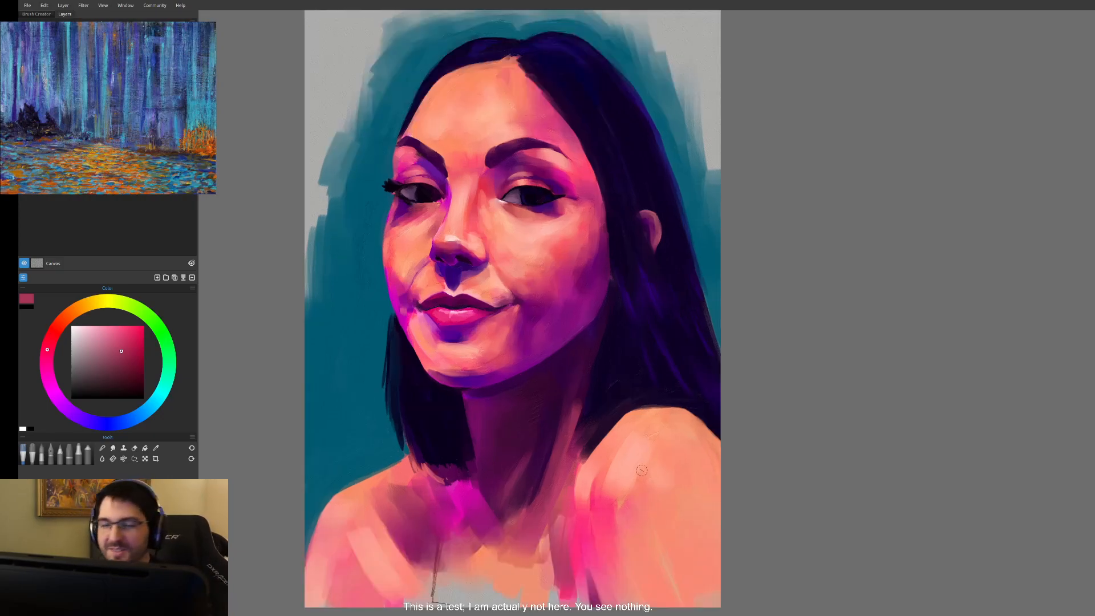
{"action": "left_click_drag", "start_coordinate": [620, 501], "coordinate": [647, 430]}
- Sample violet and purple shades from the neck and jaw to blend the shadow beneath the jawline
{"action": "left_click", "coordinate": [567, 346], "text": "alt"}
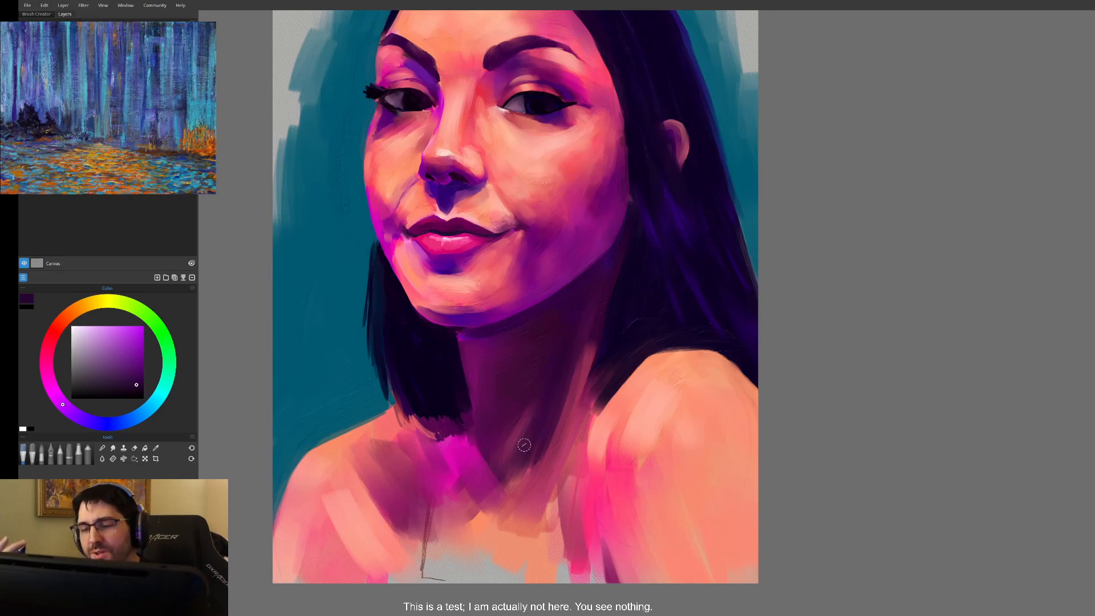
{"action": "left_click", "coordinate": [566, 383], "text": "alt"}
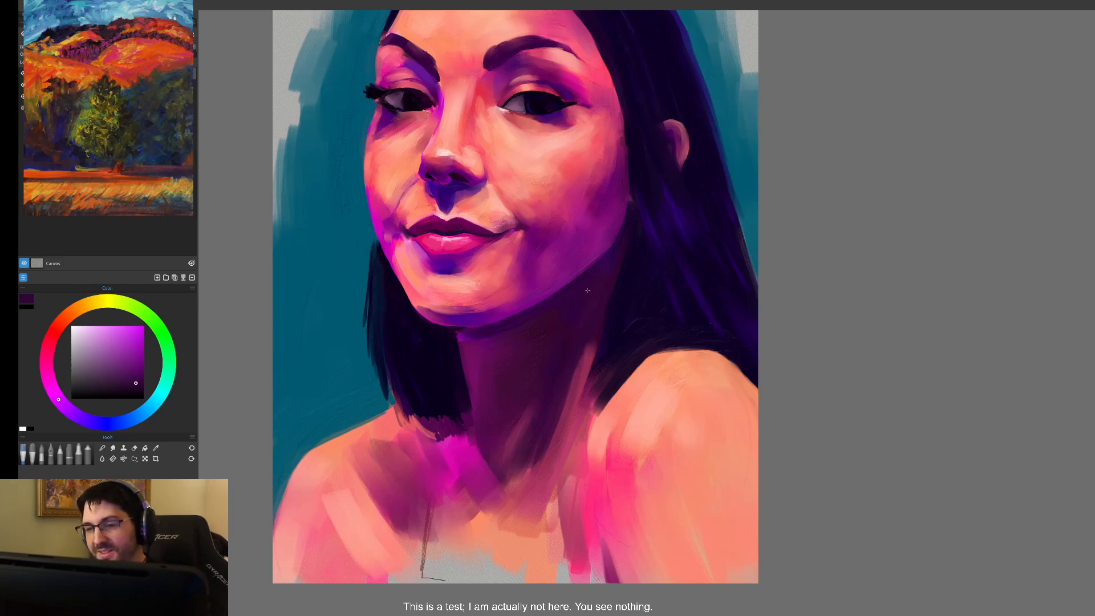
{"action": "left_click", "coordinate": [586, 251], "text": "alt"}
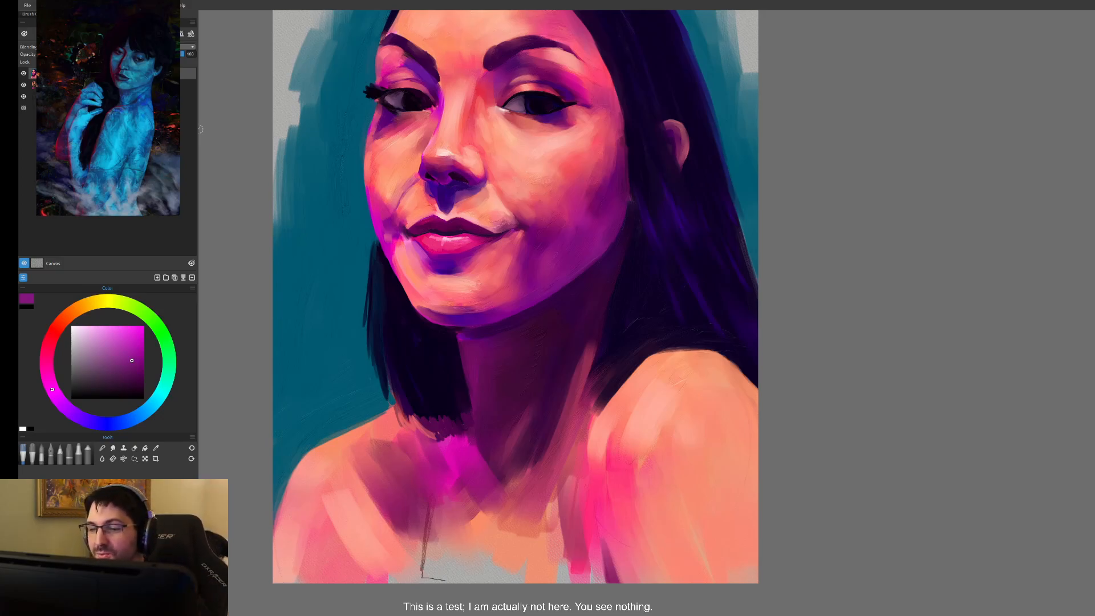
{"action": "left_click", "coordinate": [483, 333], "text": "alt"}
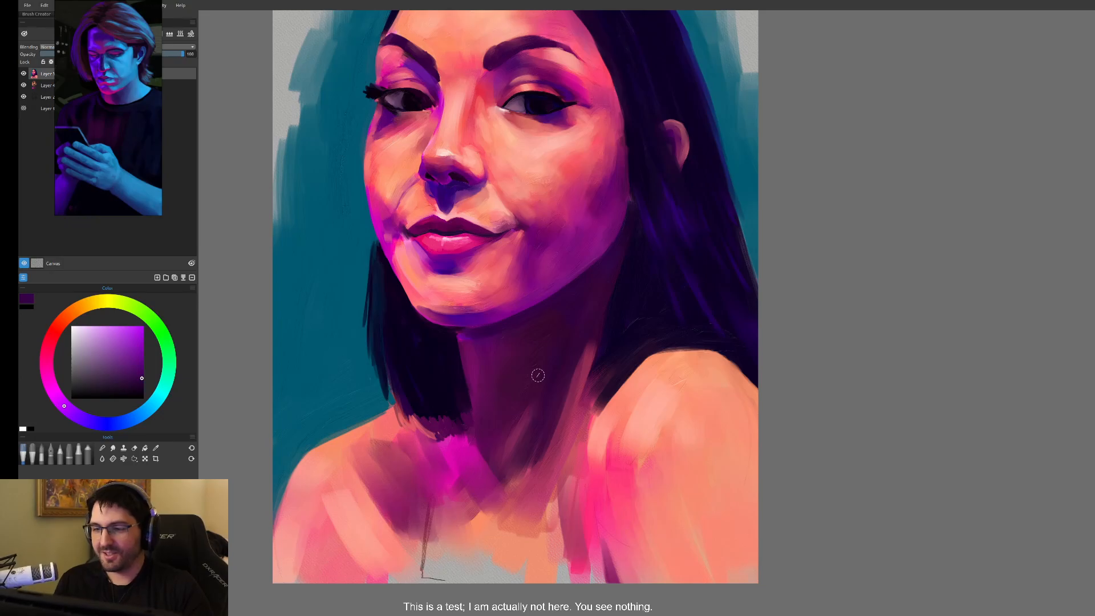
- Sample dark plum and hair violet to refine the edge between neck and hair and the hair resting above the near shoulder
{"action": "left_click", "coordinate": [610, 278], "text": "alt"}
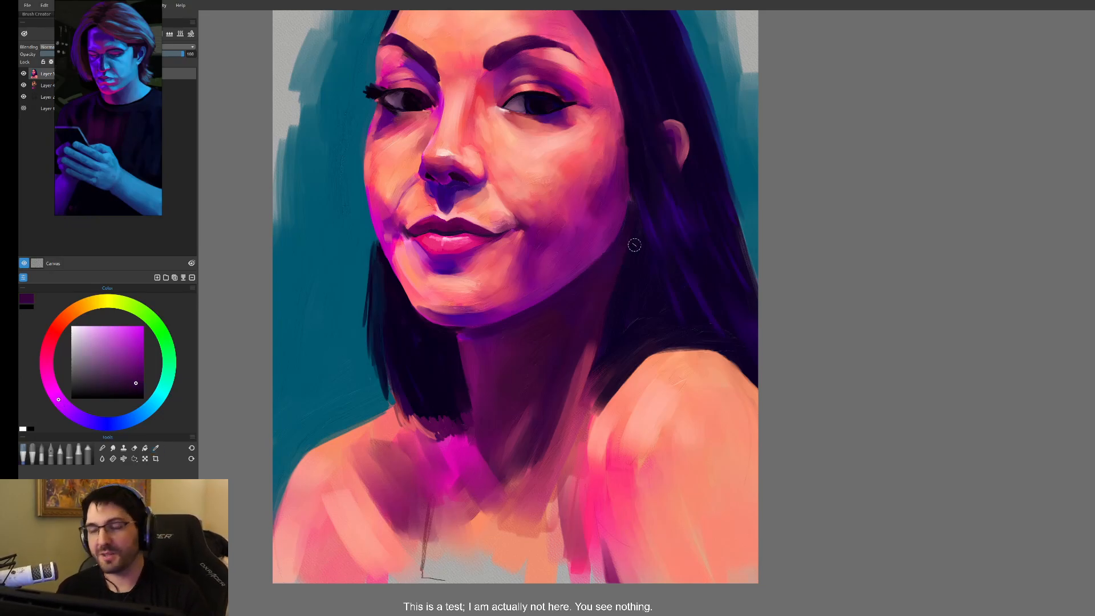
{"action": "left_click", "coordinate": [611, 260], "text": "alt"}
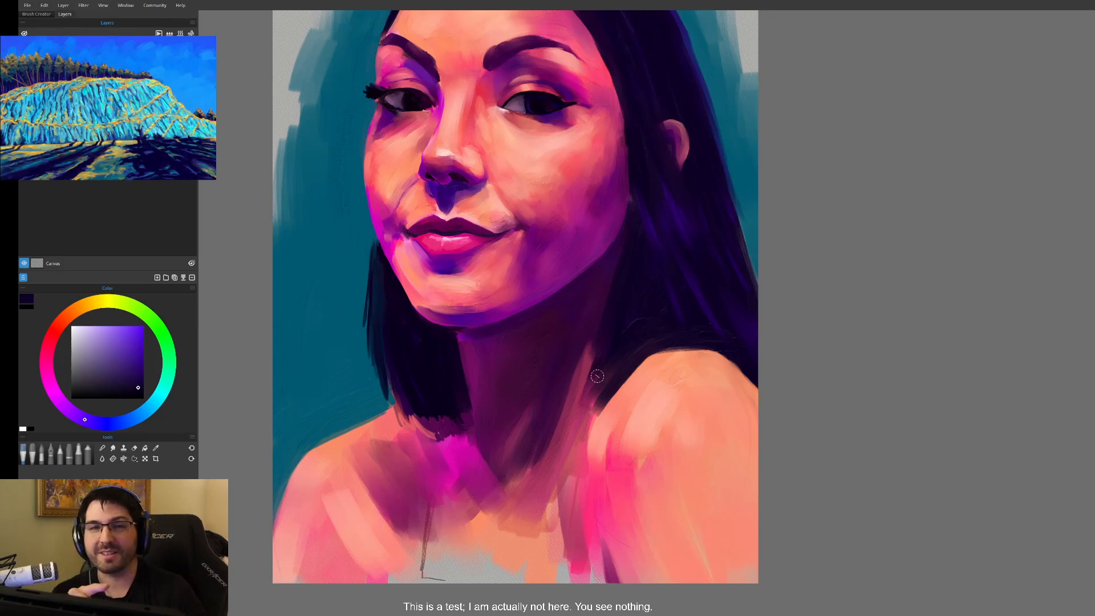
{"action": "left_click", "coordinate": [651, 374], "text": "alt"}
{"action": "left_click", "coordinate": [642, 349], "text": "alt"}
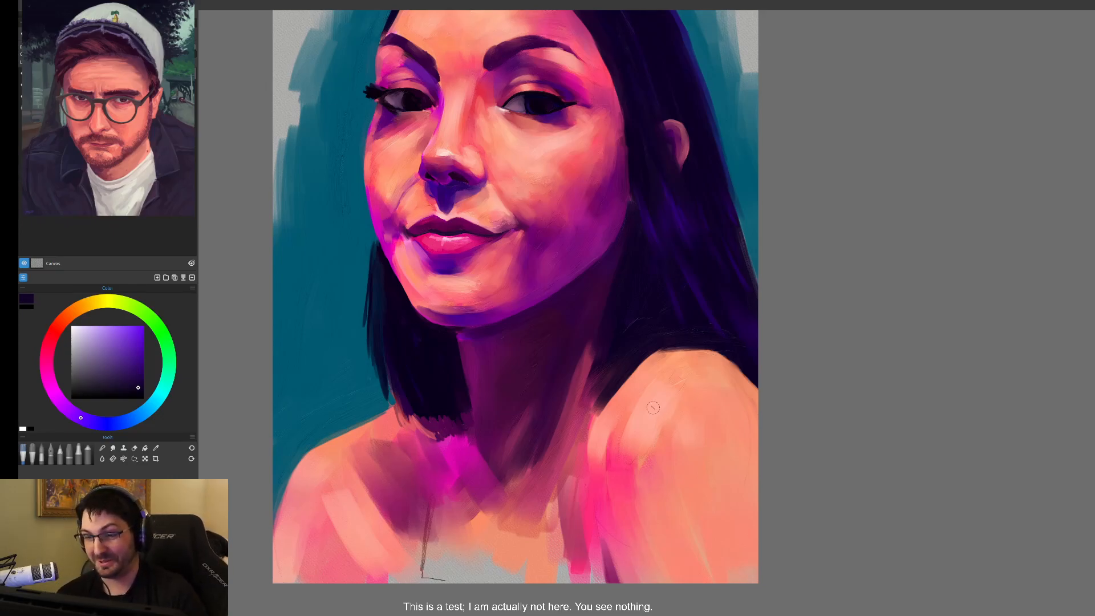
- Sample crimson, lighten it to a very pale pink, and paint a thin strap down the near shoulder, redoing the first stroke
{"action": "left_click", "coordinate": [594, 407], "text": "alt"}
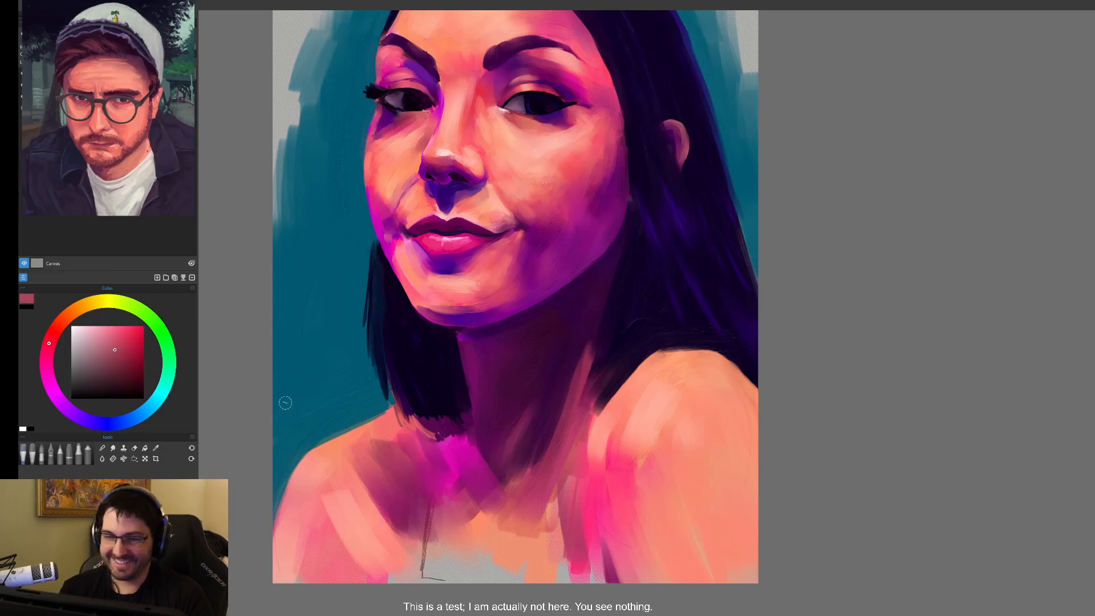
{"action": "left_click", "coordinate": [86, 331]}
{"action": "left_click_drag", "start_coordinate": [85, 331], "coordinate": [80, 322]}
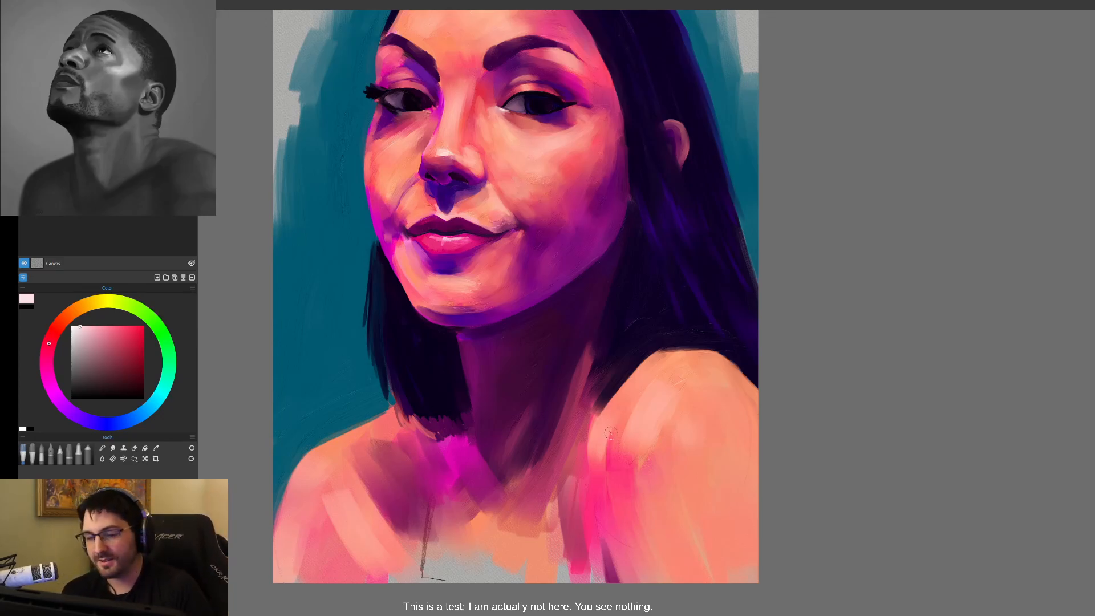
{"action": "left_click_drag", "start_coordinate": [598, 415], "coordinate": [598, 582]}
{"action": "key", "text": "ctrl+z"}
{"action": "left_click_drag", "start_coordinate": [595, 414], "coordinate": [589, 612]}
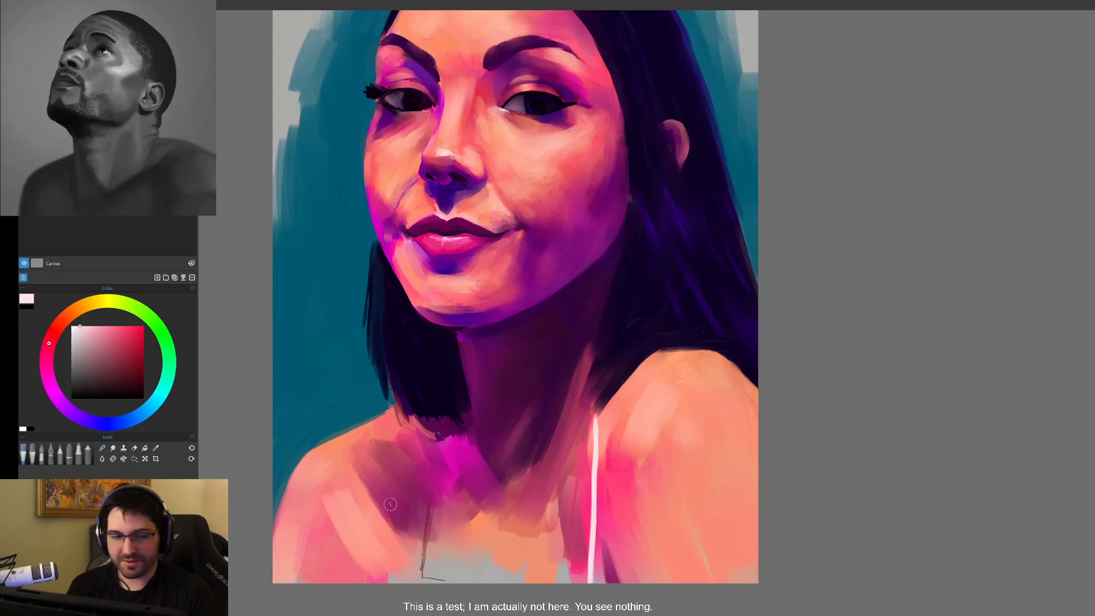
- Change the colour to pale lavender and paint a thin, slanting second strap from beneath the hair down the far side of the chest
{"action": "left_click", "coordinate": [79, 333]}
{"action": "left_click", "coordinate": [70, 411]}
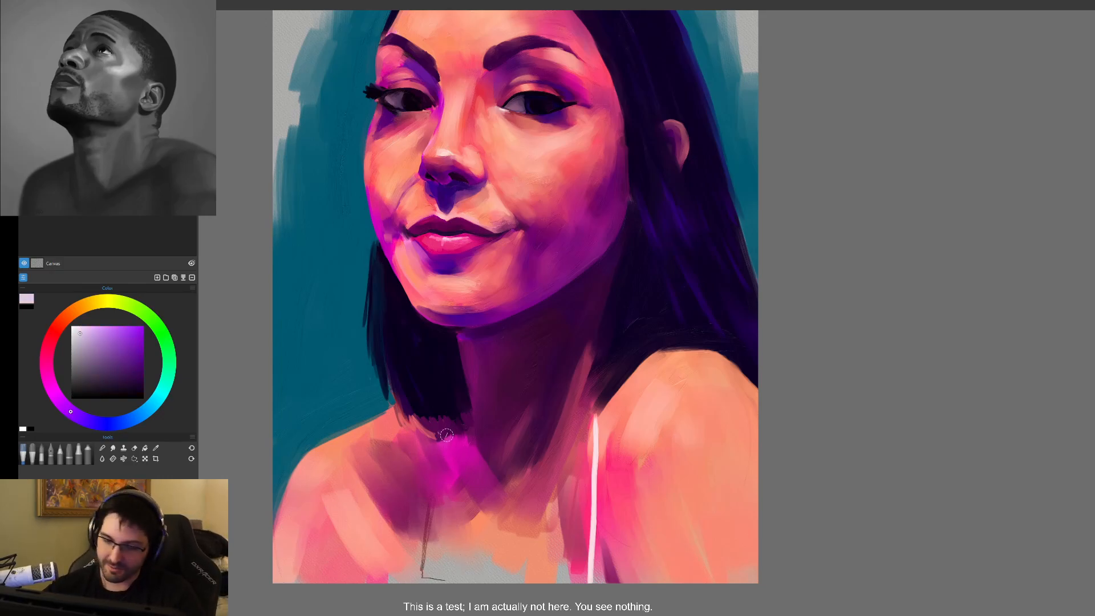
{"action": "left_click_drag", "start_coordinate": [445, 441], "coordinate": [422, 581]}
{"action": "left_click_drag", "start_coordinate": [444, 448], "coordinate": [419, 581]}
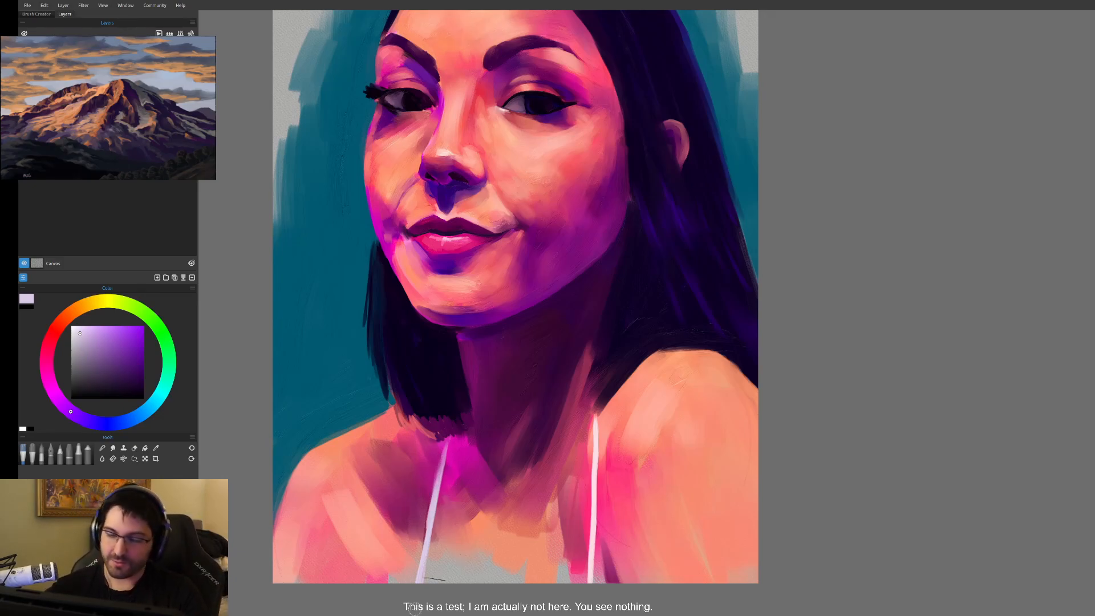
- Sample a coral skin tone from the chest and brush over the lower chest beside the near strap to blend it
{"action": "left_click", "coordinate": [550, 526], "text": "alt"}
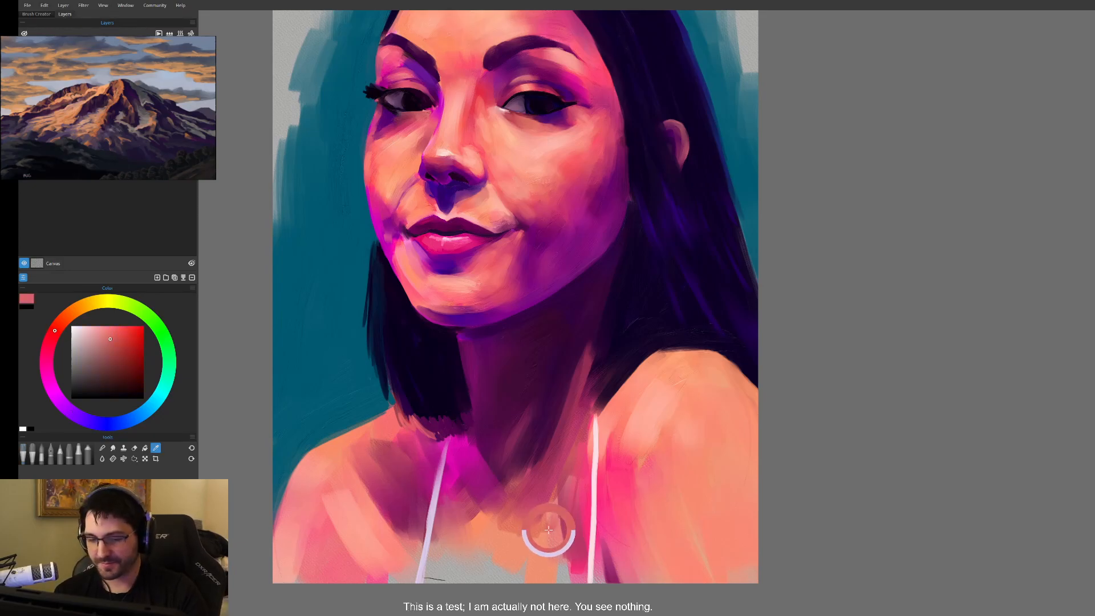
{"action": "mouse_move", "coordinate": [556, 493]}
{"action": "left_mouse_down"}
{"action": "mouse_move", "coordinate": [524, 535]}
{"action": "mouse_move", "coordinate": [534, 552]}
{"action": "left_mouse_up"}
{"action": "left_click_drag", "start_coordinate": [561, 513], "coordinate": [570, 572]}
{"action": "left_click_drag", "start_coordinate": [574, 487], "coordinate": [546, 565]}
{"action": "left_click_drag", "start_coordinate": [564, 516], "coordinate": [574, 534]}
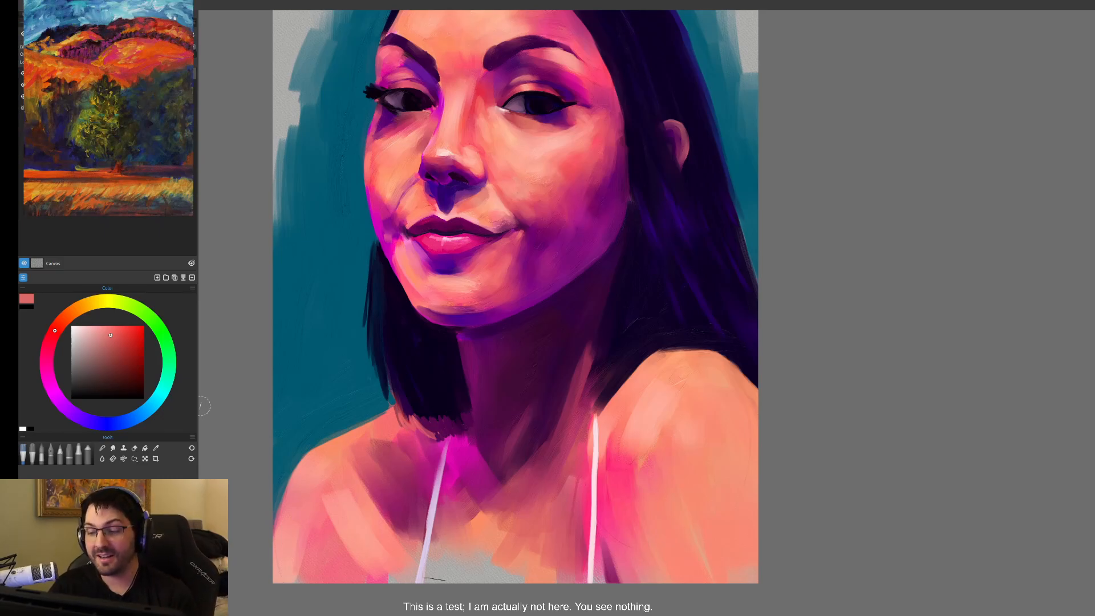
- Sample rosy pink tones from the near cheek to blend its shading
{"action": "left_click_drag", "start_coordinate": [619, 350], "coordinate": [645, 421]}
{"action": "left_click", "coordinate": [573, 289], "text": "alt"}
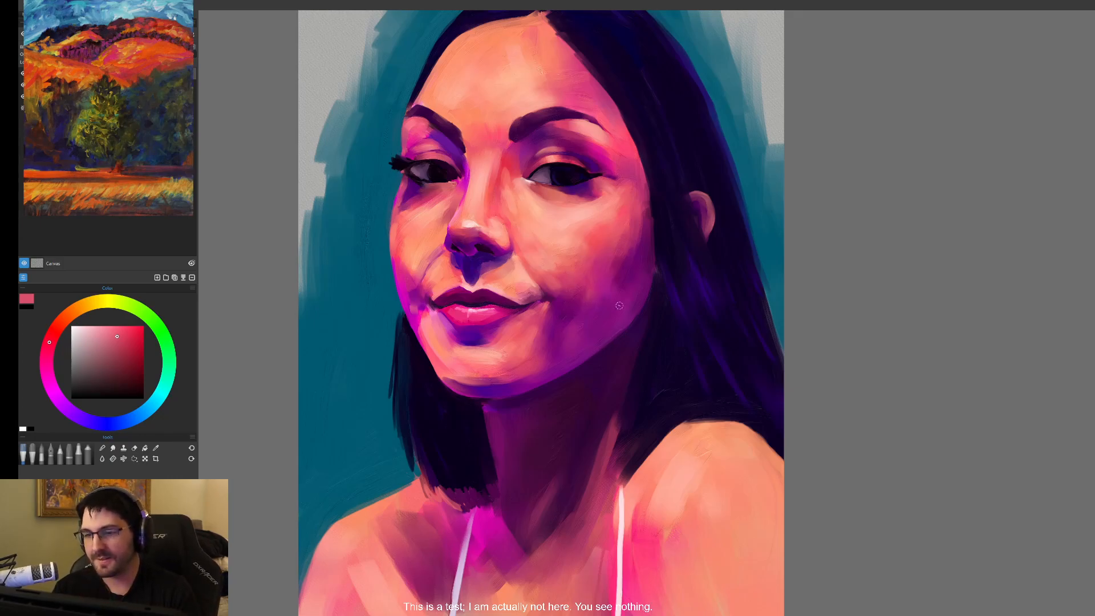
{"action": "left_click", "coordinate": [609, 250], "text": "alt"}
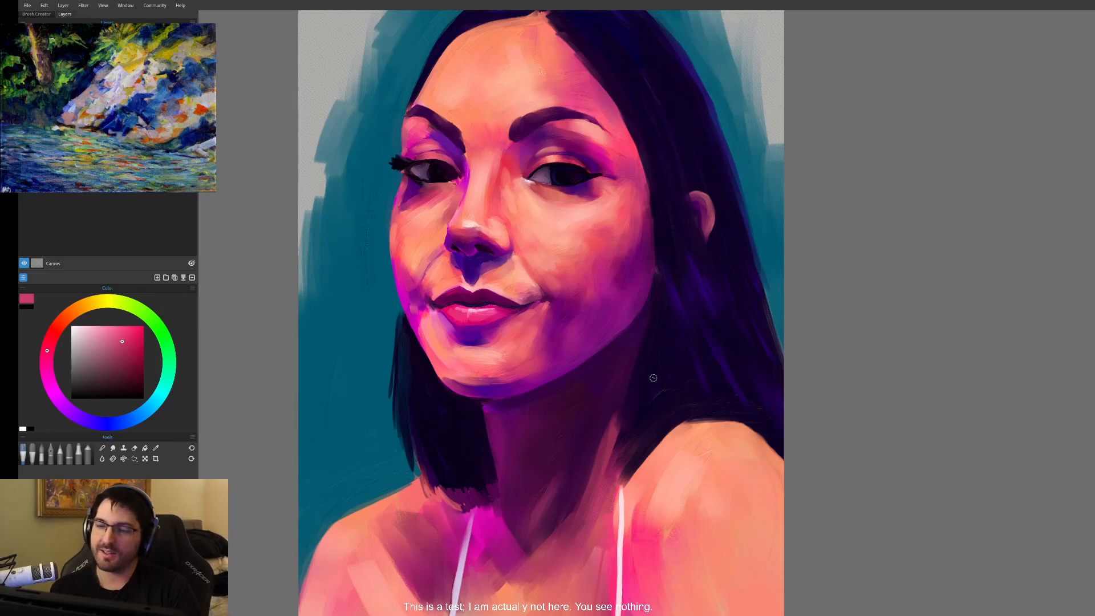
- Sample eyelid purple, brow and peach forehead tones to refine the far eyebrow, plus pinks from the chin and nose
{"action": "left_click_drag", "start_coordinate": [592, 257], "coordinate": [610, 304]}
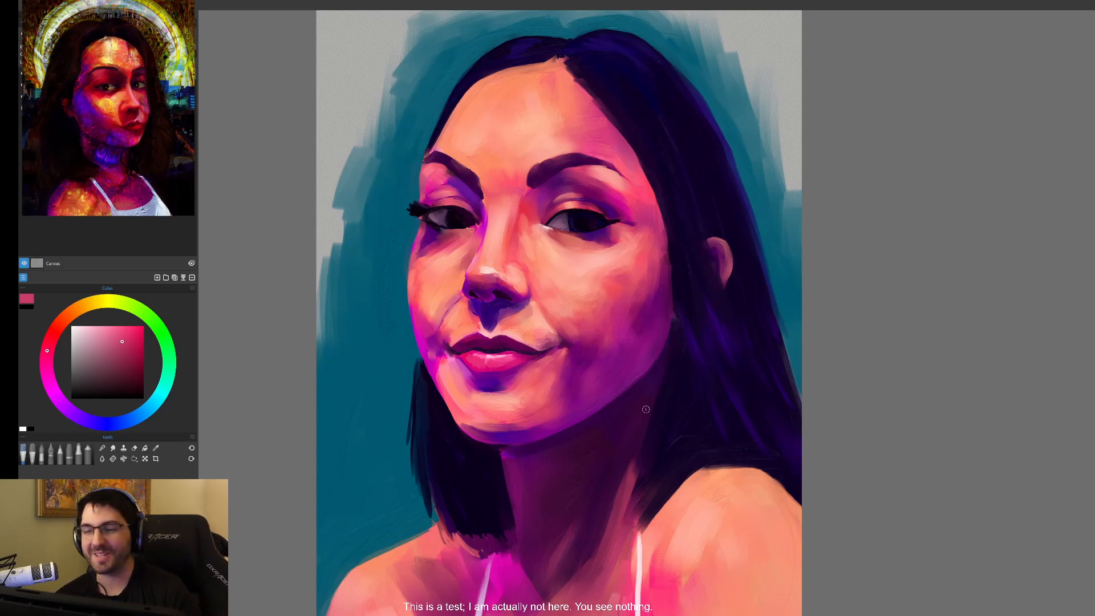
{"action": "left_click", "coordinate": [541, 199], "text": "alt"}
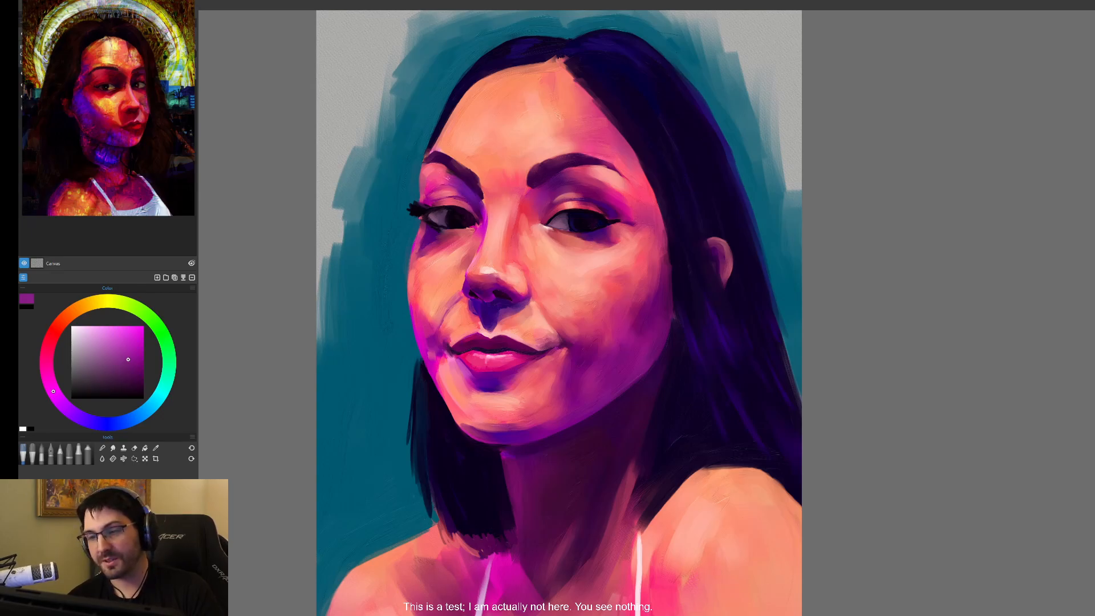
{"action": "left_click", "coordinate": [459, 171], "text": "alt"}
{"action": "mouse_move", "coordinate": [450, 169]}
{"action": "left_mouse_down"}
{"action": "mouse_move", "coordinate": [433, 164]}
{"action": "mouse_move", "coordinate": [442, 166]}
{"action": "left_mouse_up"}
{"action": "left_click", "coordinate": [440, 149], "text": "alt"}
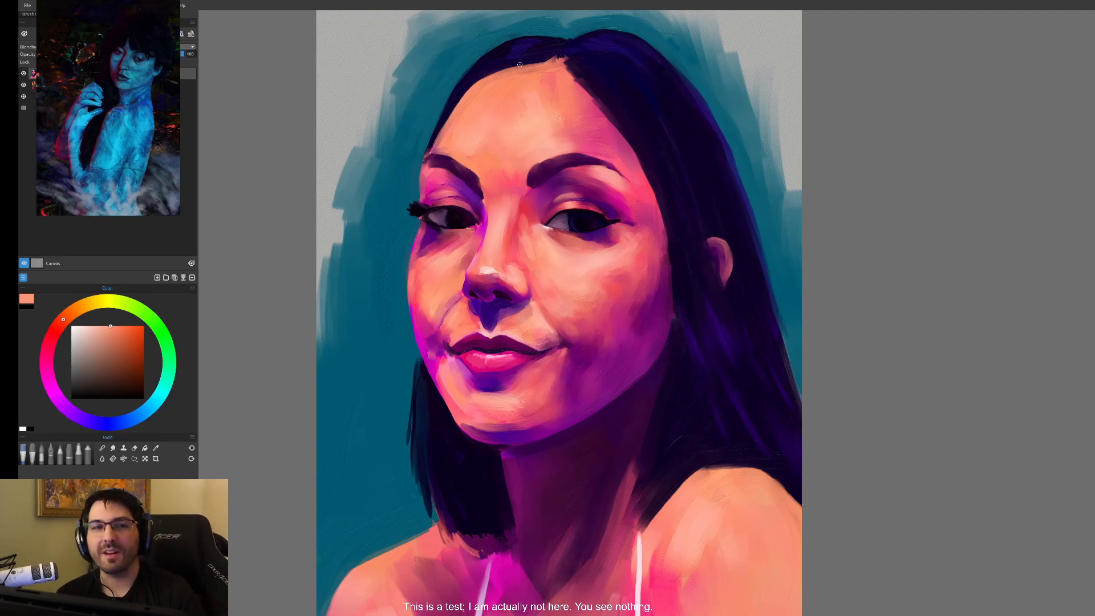
{"action": "left_click", "coordinate": [539, 419], "text": "alt"}
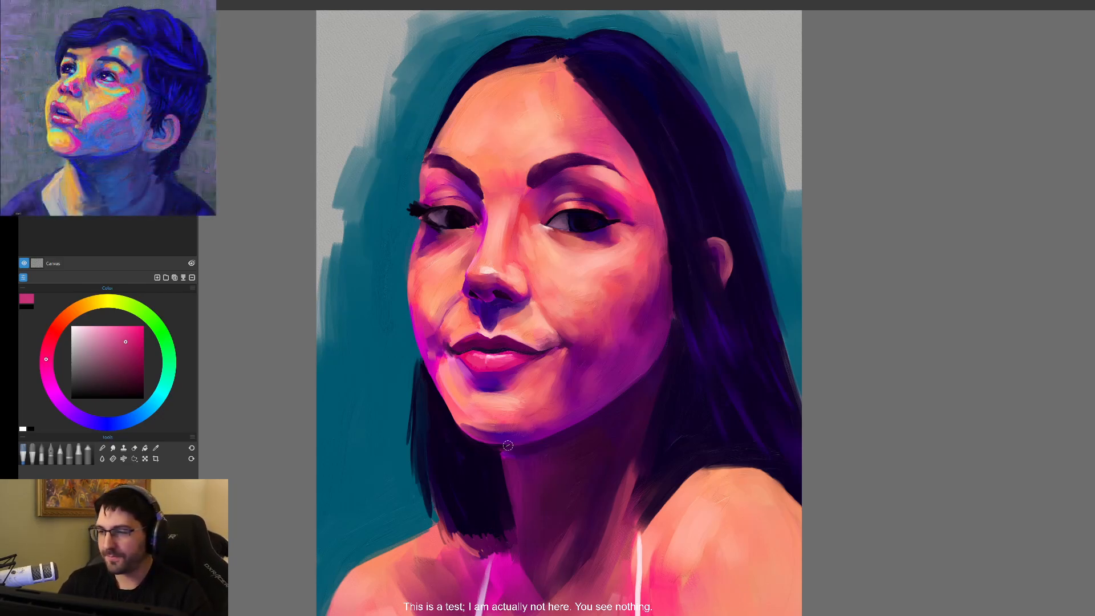
{"action": "left_click", "coordinate": [521, 272], "text": "alt"}
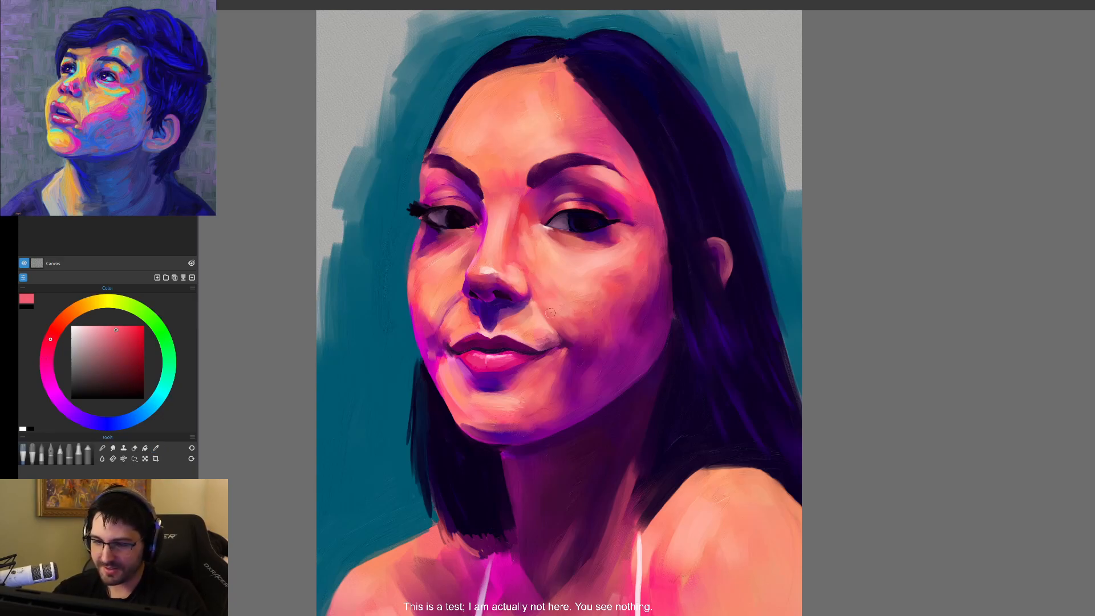
- Try a stroke of muted light pink across the near cheek below the eye, then undo it
{"action": "scroll", "coordinate": [587, 332], "scroll_direction": "up", "scroll_amount": 5}
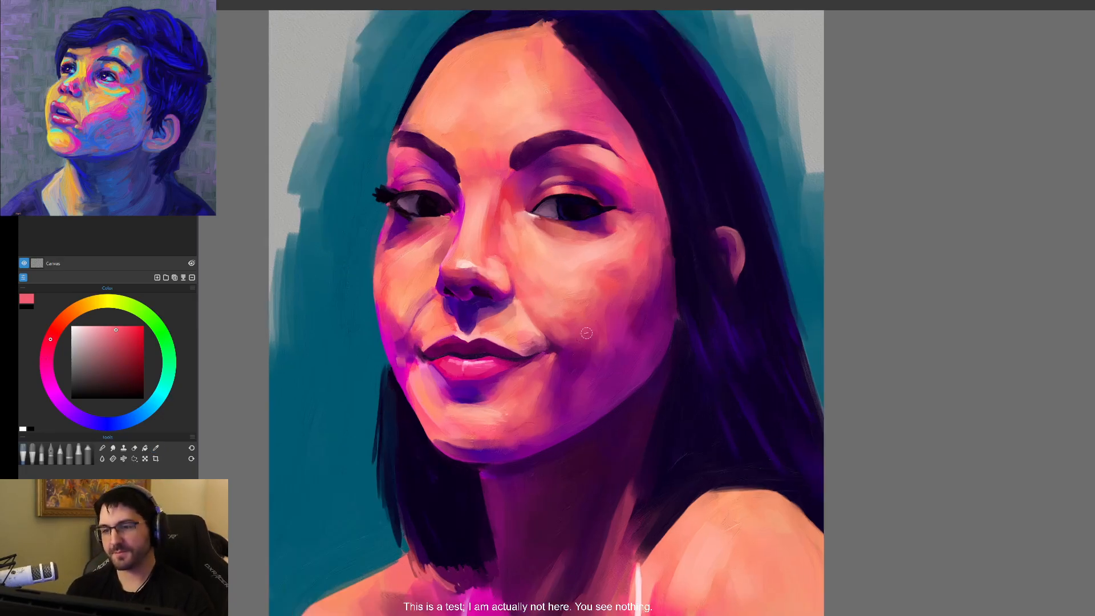
{"action": "left_click_drag", "start_coordinate": [538, 367], "coordinate": [626, 422]}
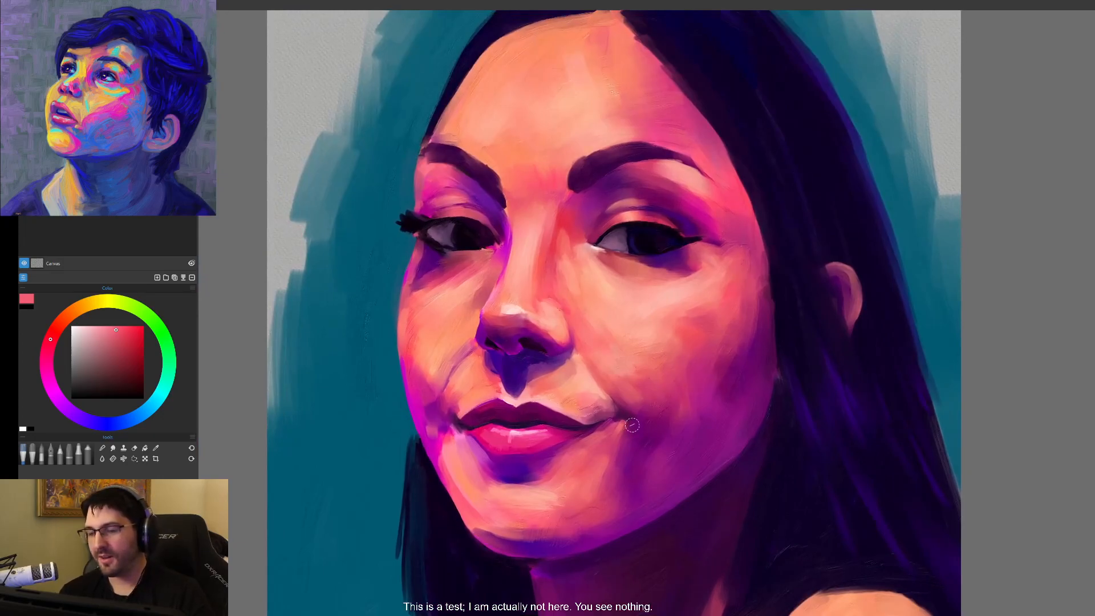
{"action": "left_click", "coordinate": [87, 351]}
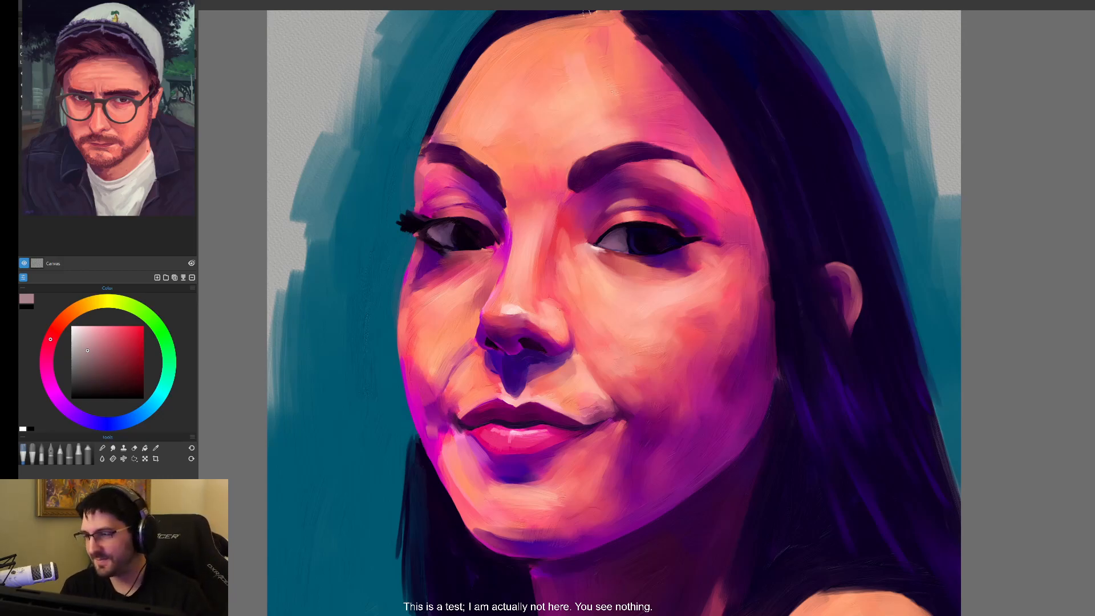
{"action": "left_click", "coordinate": [592, 245], "text": "ctrl"}
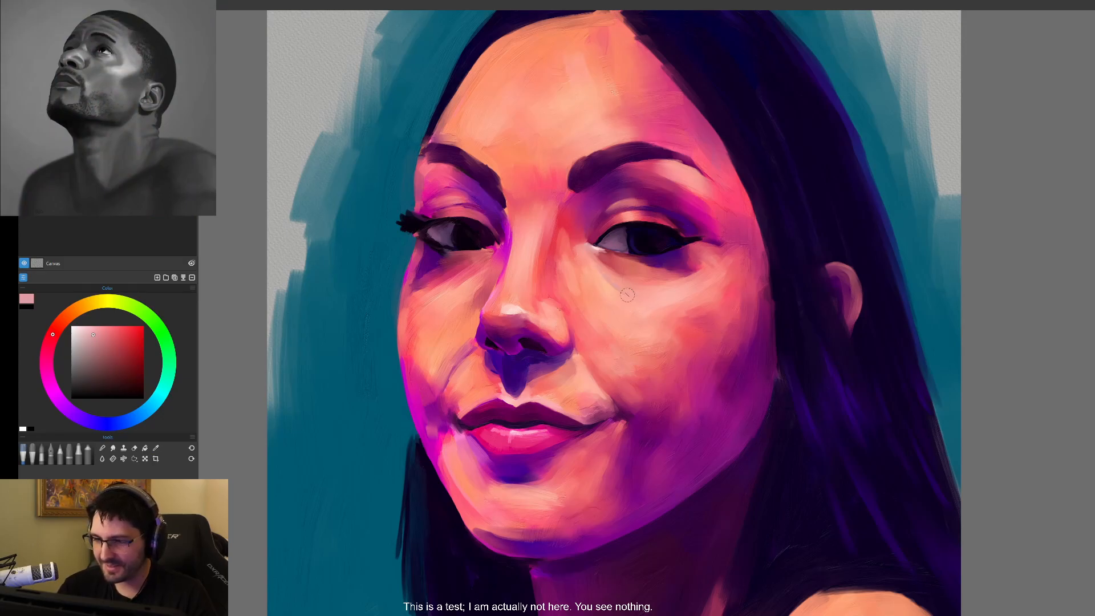
{"action": "mouse_move", "coordinate": [621, 278]}
{"action": "left_mouse_down"}
{"action": "mouse_move", "coordinate": [648, 324]}
{"action": "mouse_move", "coordinate": [697, 336]}
{"action": "left_mouse_up"}
{"action": "key", "text": "ctrl+z"}
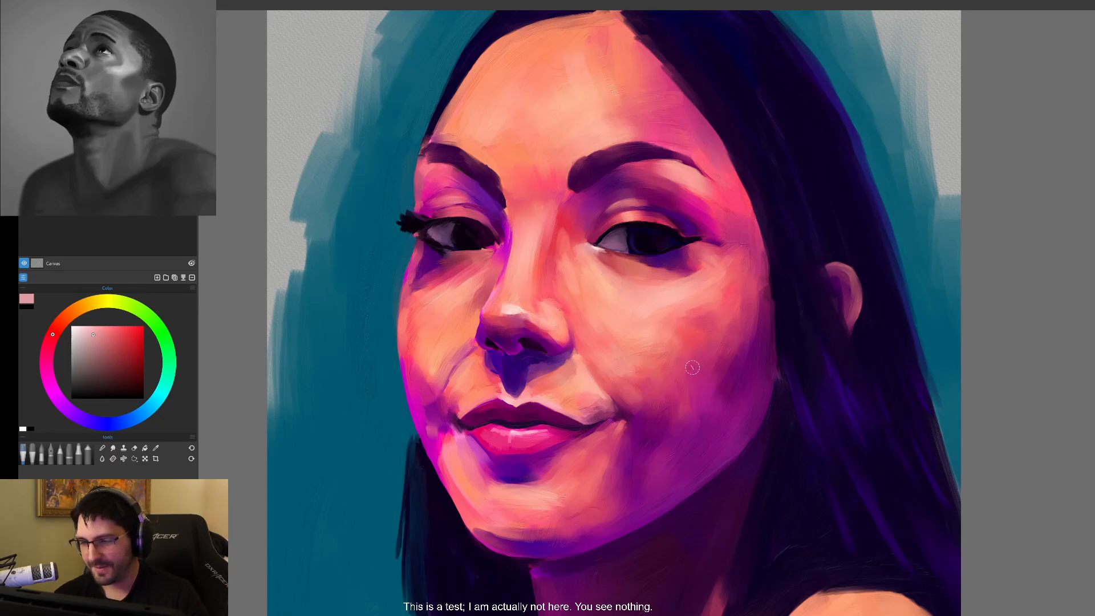
- Try light violet highlights in the eyes, check them against the whole portrait, and undo them
{"action": "left_click", "coordinate": [67, 409]}
{"action": "left_click", "coordinate": [94, 331]}
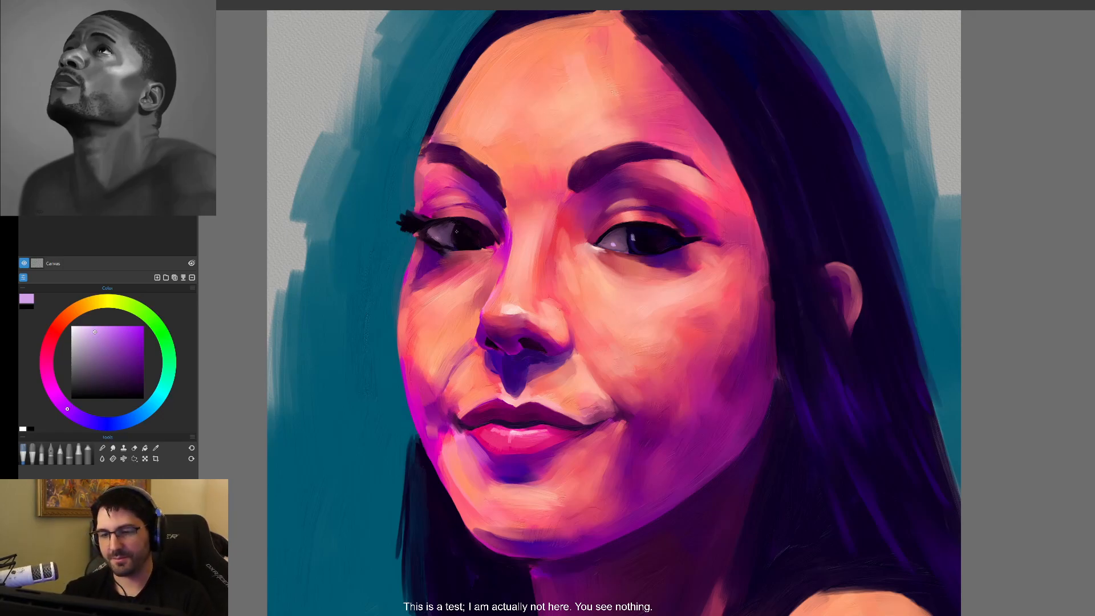
{"action": "key", "text": "ctrl+minus"}
{"action": "key", "text": "ctrl+minus"}
{"action": "key", "text": "ctrl+minus"}
{"action": "key", "text": "ctrl+minus"}
{"action": "key", "text": "ctrl+minus"}
{"action": "key", "text": "ctrl+minus"}
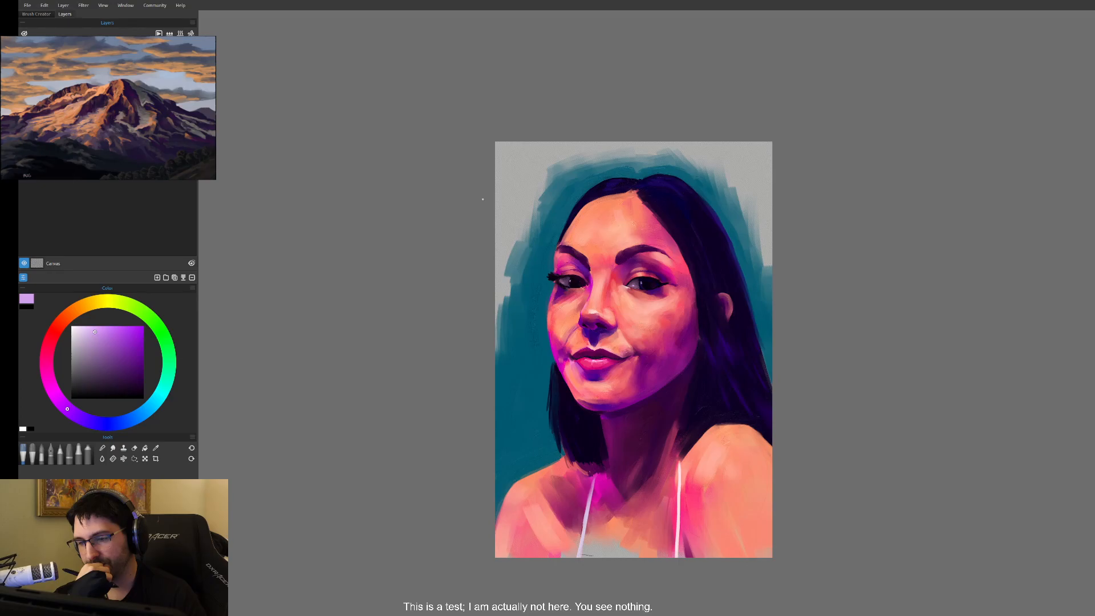
{"action": "key", "text": "ctrl+plus"}
{"action": "key", "text": "ctrl+plus"}
{"action": "key", "text": "ctrl+plus"}
{"action": "key", "text": "ctrl+plus"}
{"action": "key", "text": "ctrl+plus"}
{"action": "key", "text": "ctrl+plus"}
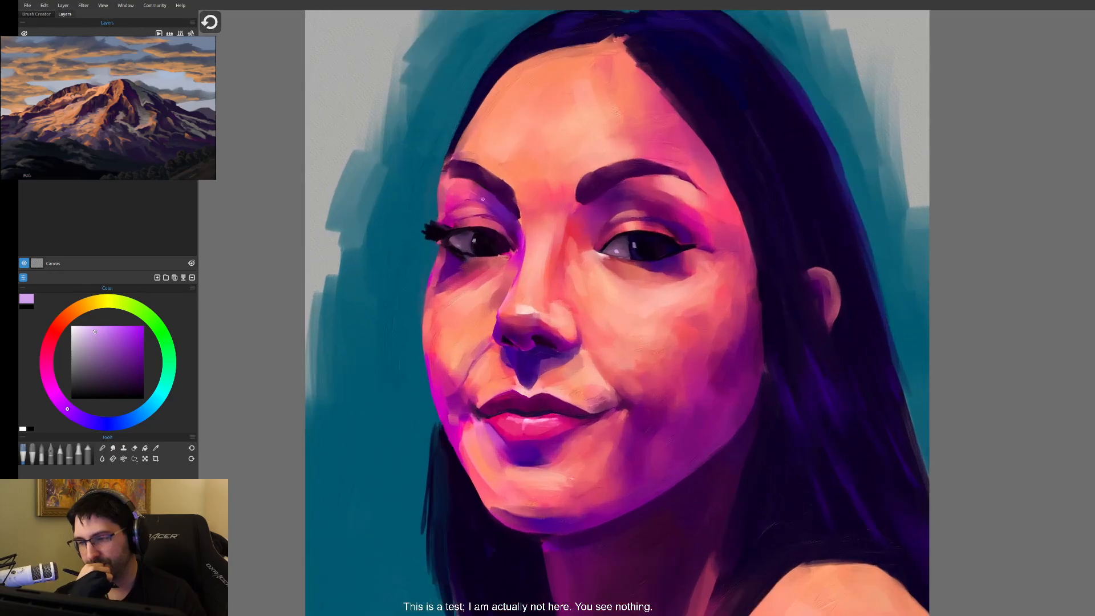
{"action": "key", "text": "ctrl+z"}
- Sample pale peach from the nose tip and paint small highlights low in both eyes
{"action": "left_click", "coordinate": [531, 311], "text": "alt"}
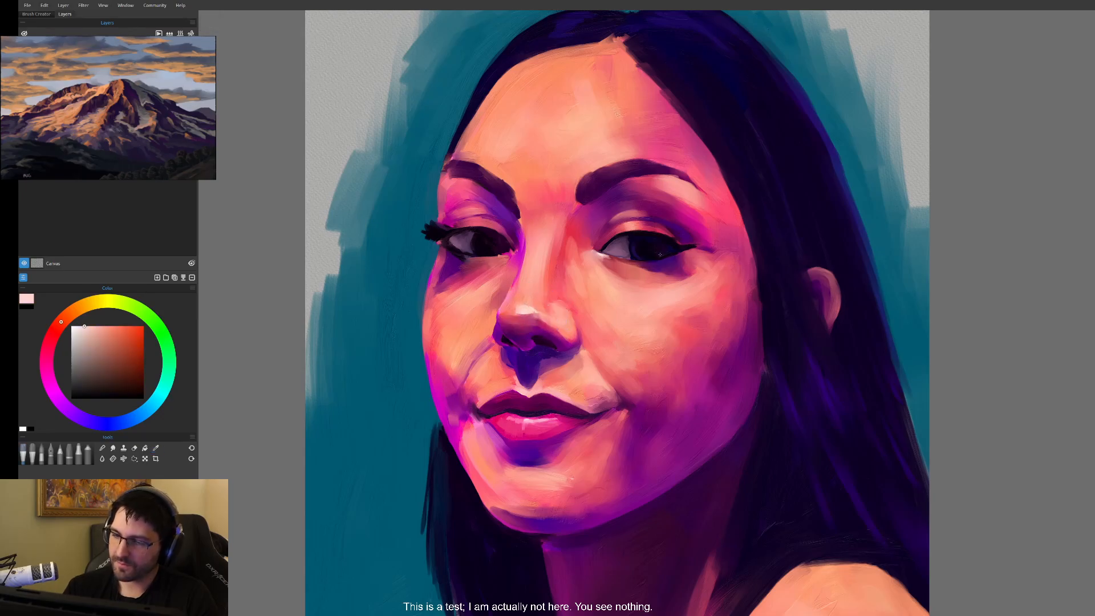
{"action": "left_click_drag", "start_coordinate": [485, 254], "coordinate": [494, 253]}
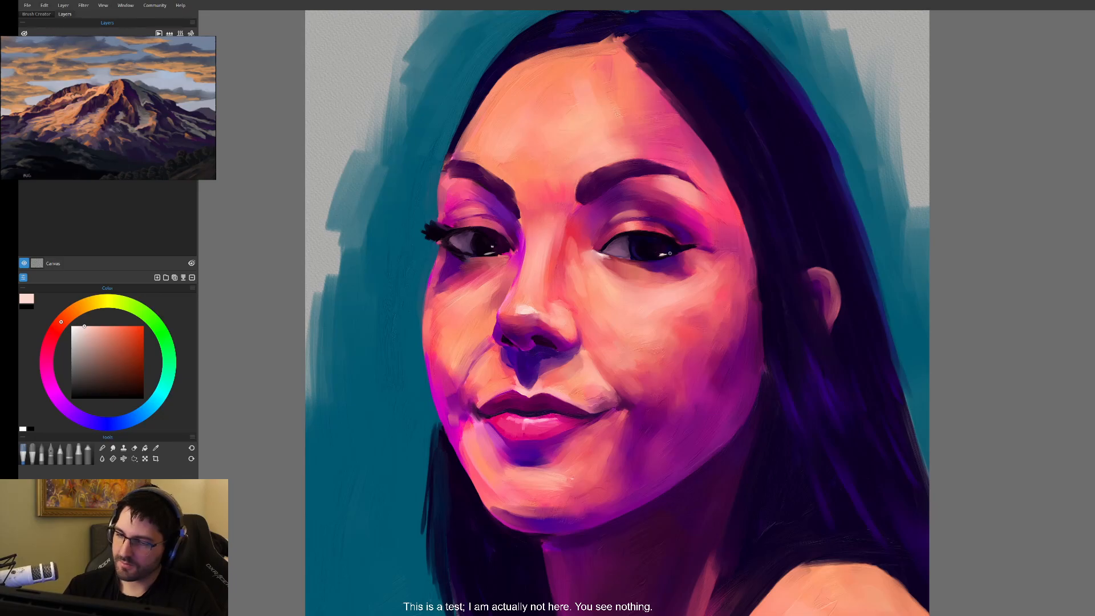
- Examine the whole portrait to judge how the new eye highlights read from a distance
{"action": "key", "text": "ctrl+minus"}
{"action": "key", "text": "ctrl+minus"}
{"action": "key", "text": "ctrl+minus"}
{"action": "key", "text": "ctrl+minus"}
{"action": "key", "text": "ctrl+minus"}
{"action": "key", "text": "ctrl+minus"}
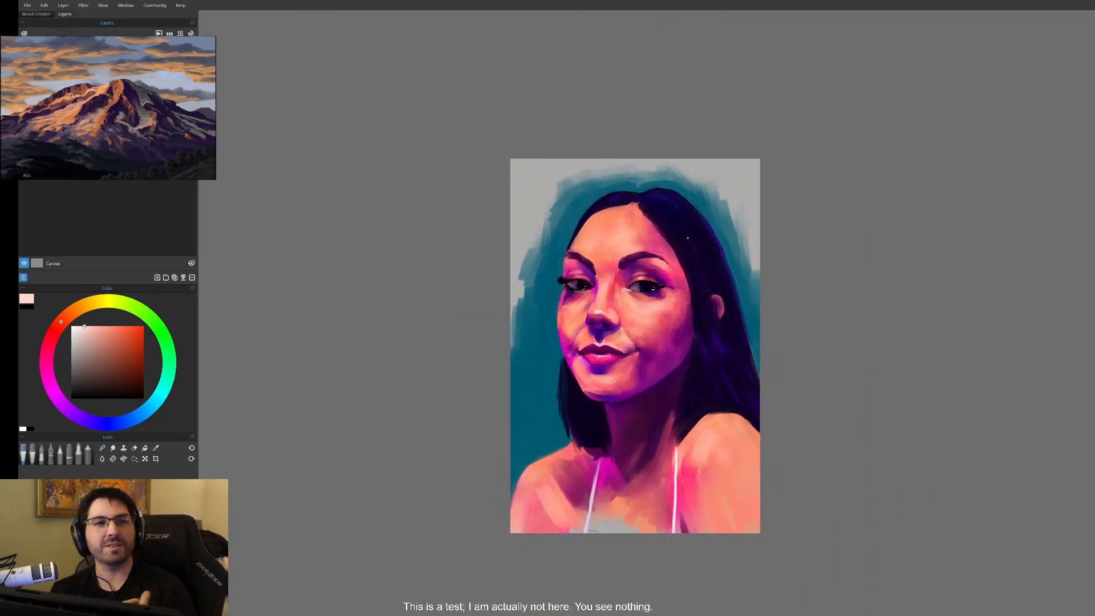
{"action": "key", "text": "ctrl+plus"}
{"action": "key", "text": "ctrl+plus"}
{"action": "key", "text": "ctrl+plus"}
{"action": "key", "text": "ctrl+plus"}
{"action": "key", "text": "ctrl+plus"}
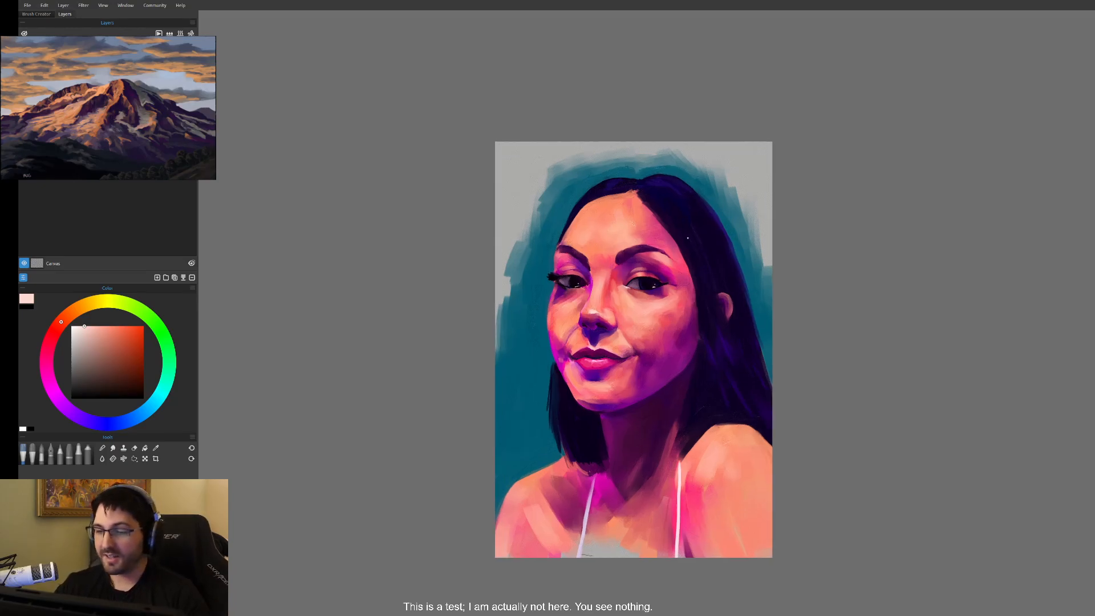